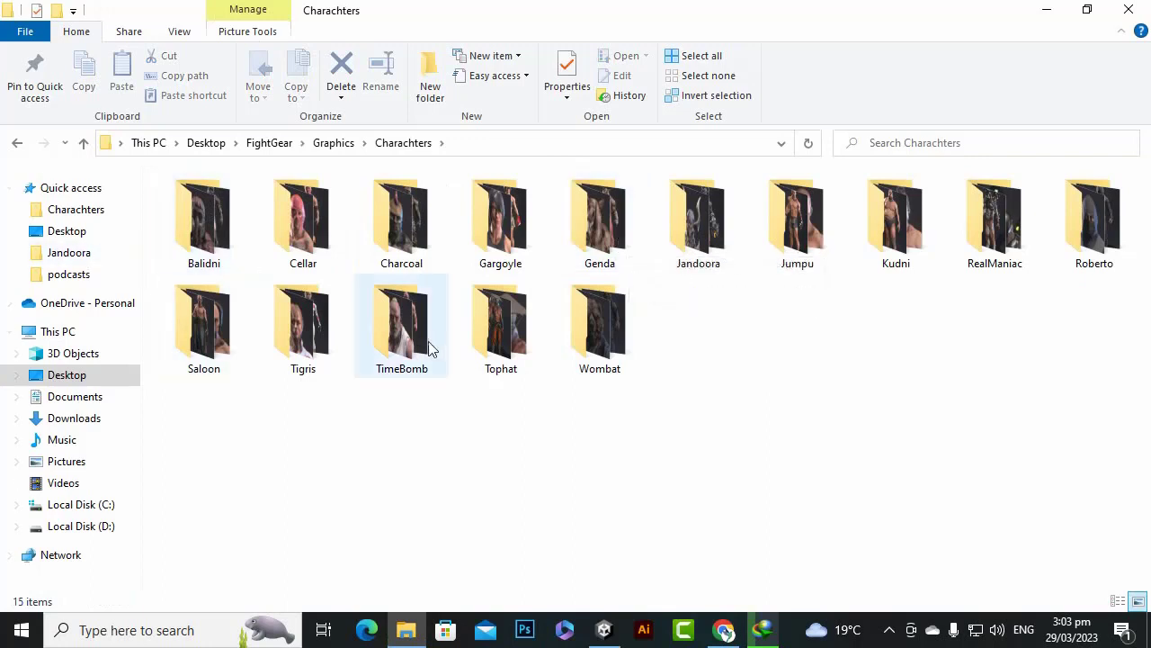
# Open the Balidni character folder inside Charachters to view its portrait images.
pyautogui.doubleClick(225, 229)
pyautogui.rightClick(303, 345)
pyautogui.click(232, 393)
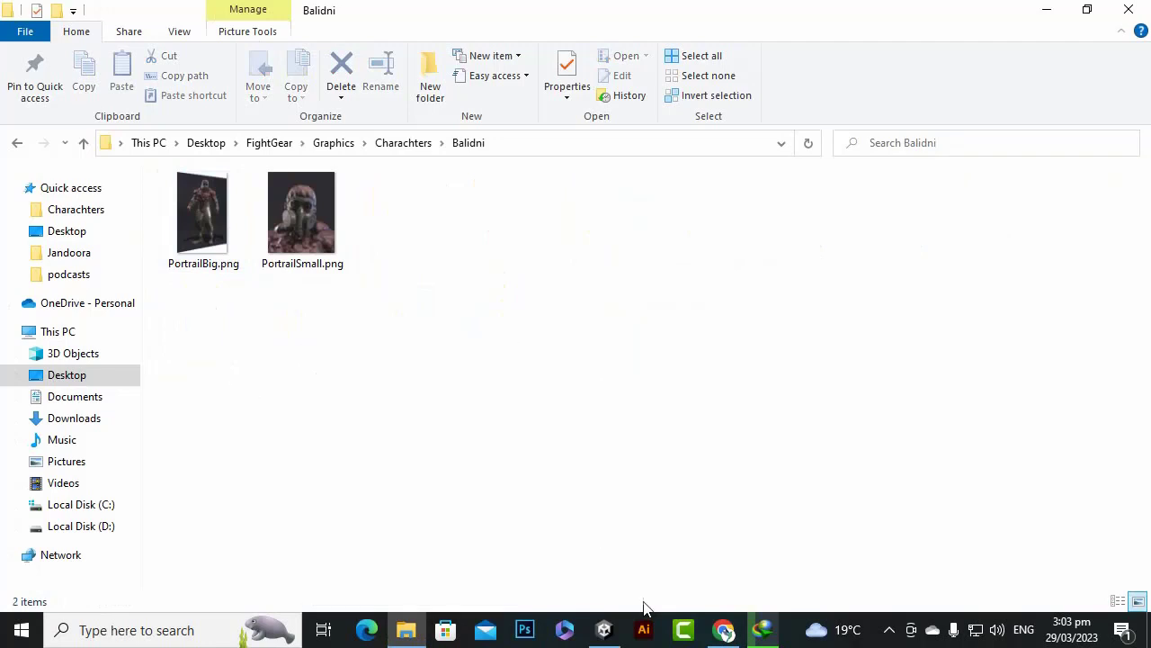
# Switch to Unity and open the project folder Assets/UFE/Demos/Shared_Assets/Characters/Mike/UI to view the sample character's portraits.
pyautogui.click(606, 629)
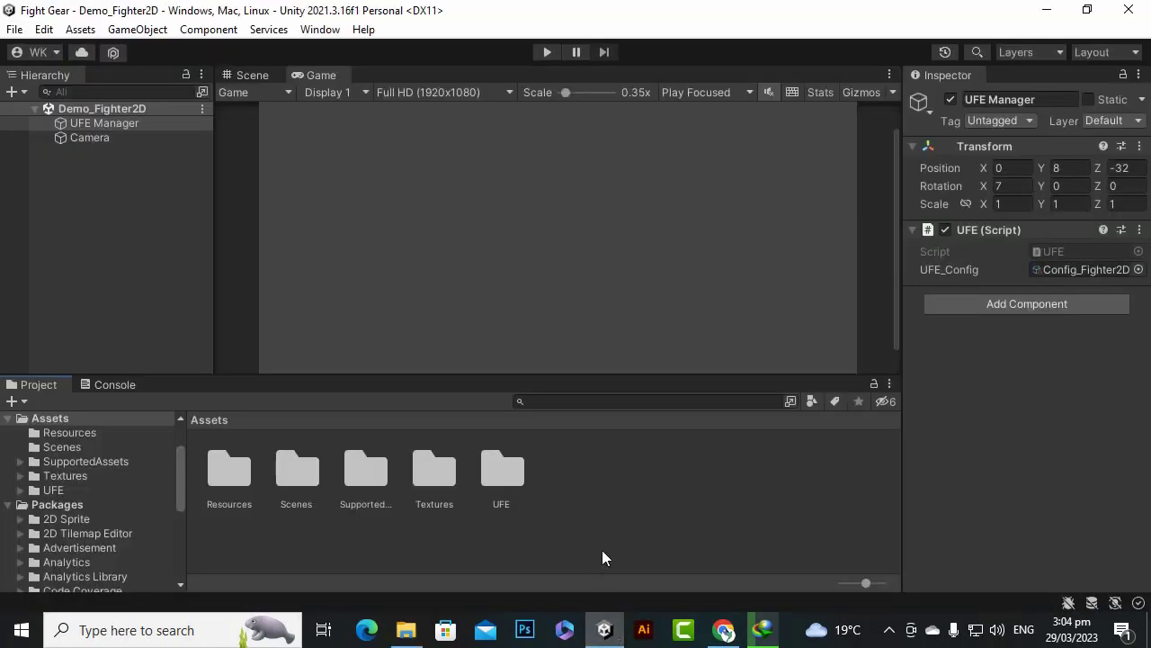
pyautogui.doubleClick(497, 472)
pyautogui.doubleClick(230, 470)
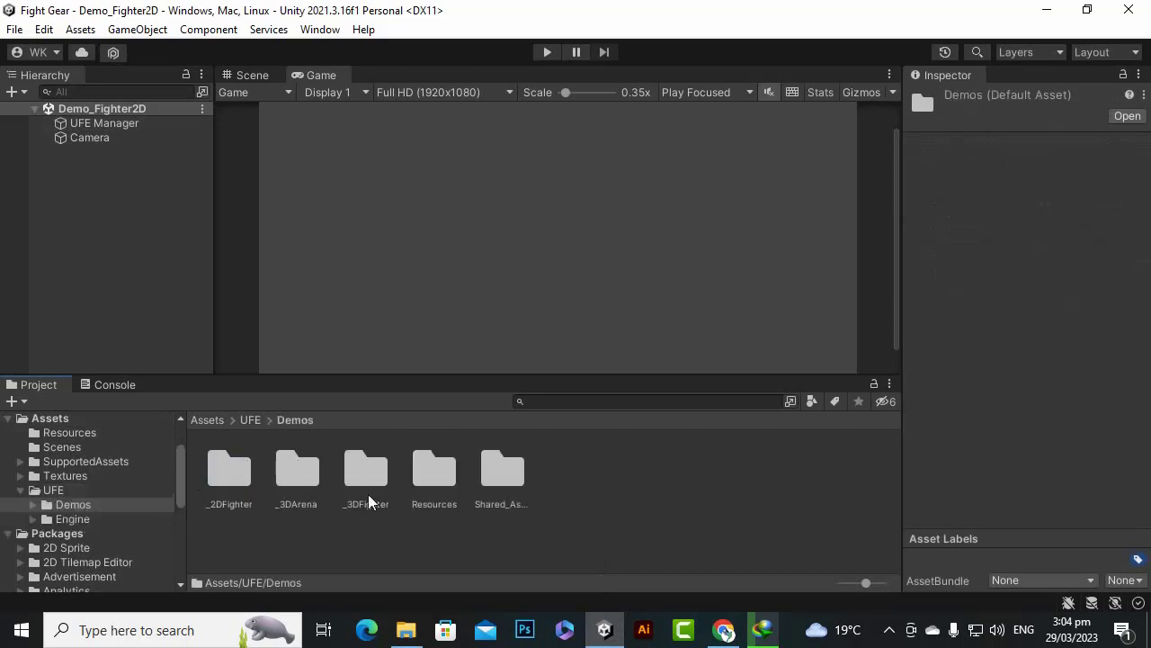
pyautogui.doubleClick(496, 482)
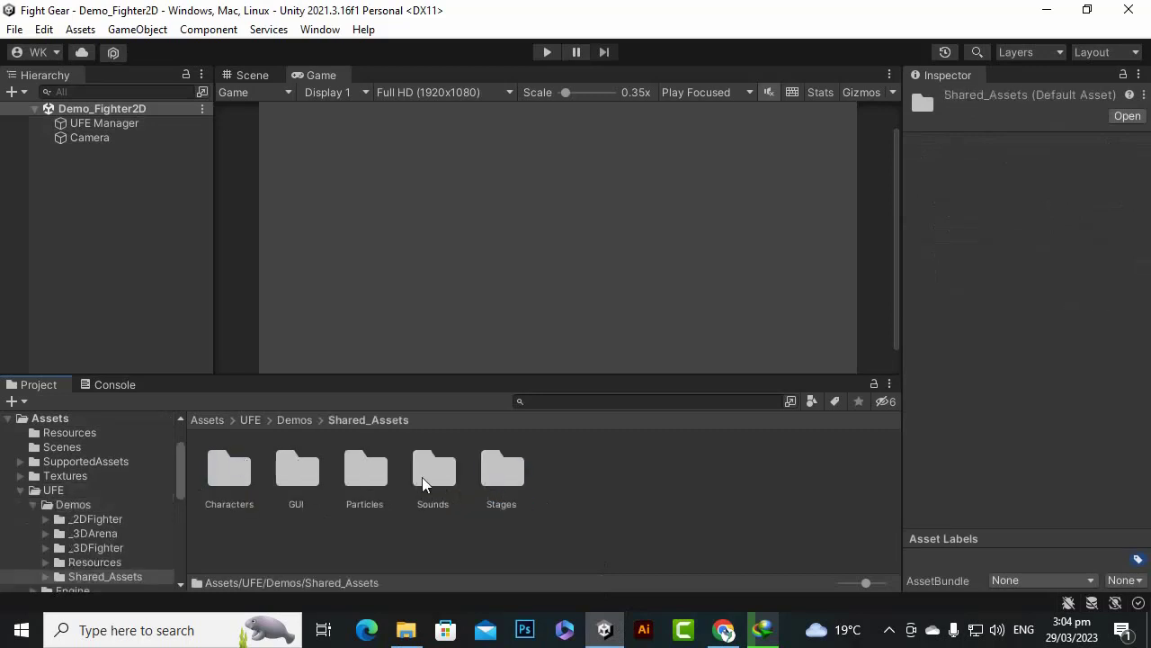
pyautogui.doubleClick(249, 478)
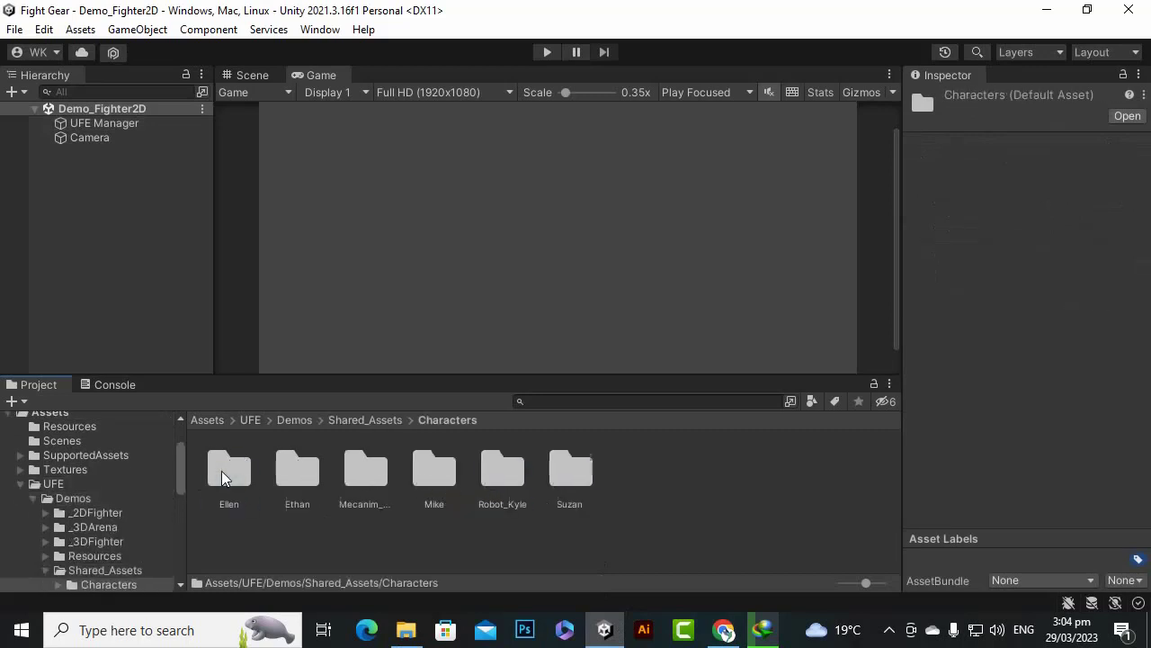
pyautogui.doubleClick(439, 491)
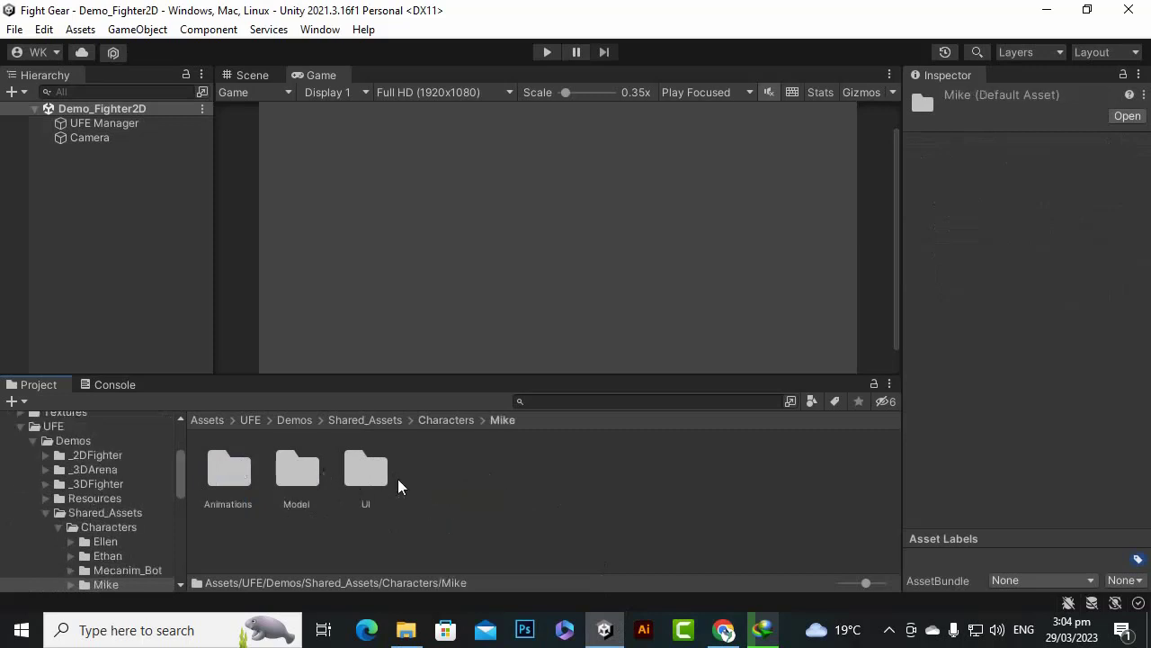
pyautogui.doubleClick(371, 476)
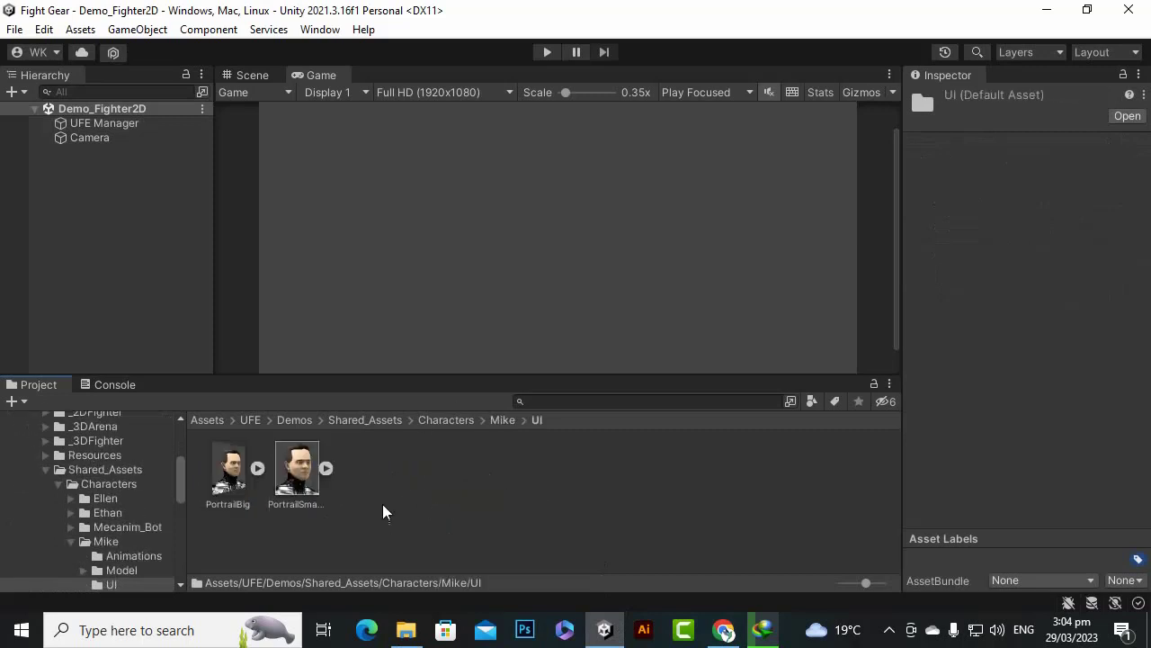
# Examine the contents of Mike's Model and Animations folders, then return to the Characters folder.
pyautogui.click(504, 420)
pyautogui.doubleClick(296, 468)
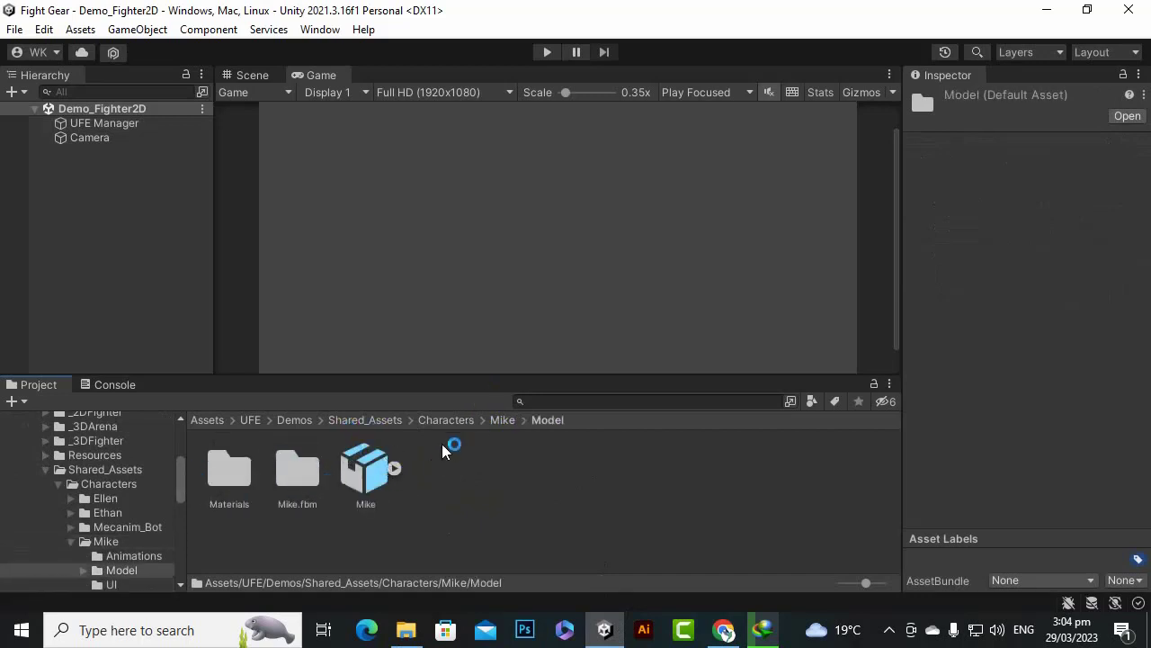
pyautogui.click(503, 420)
pyautogui.doubleClick(229, 468)
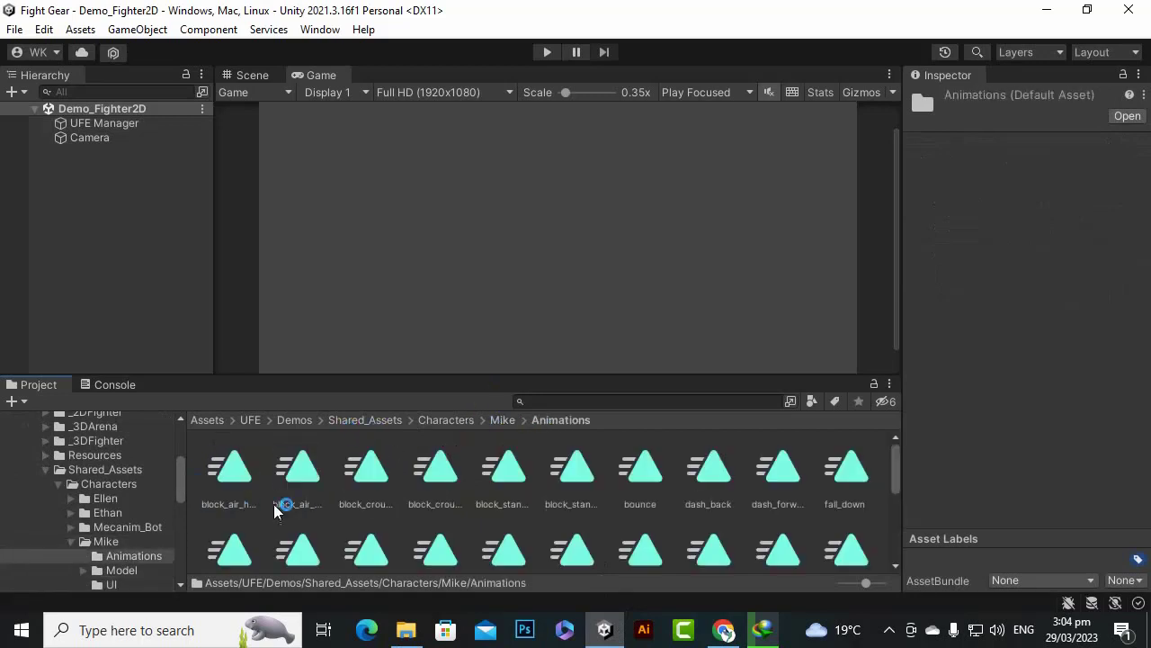
pyautogui.scroll(-4, 708, 550)
pyautogui.scroll(4, 704, 545)
pyautogui.click(506, 420)
pyautogui.click(432, 420)
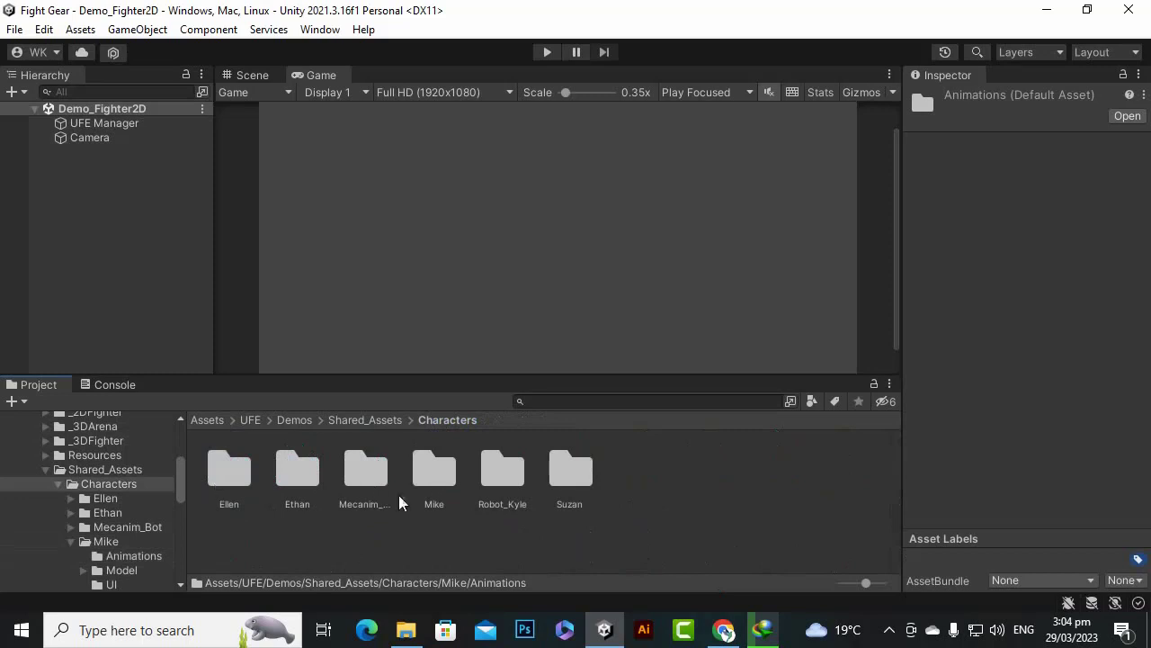
pyautogui.doubleClick(435, 470)
pyautogui.click(451, 428)
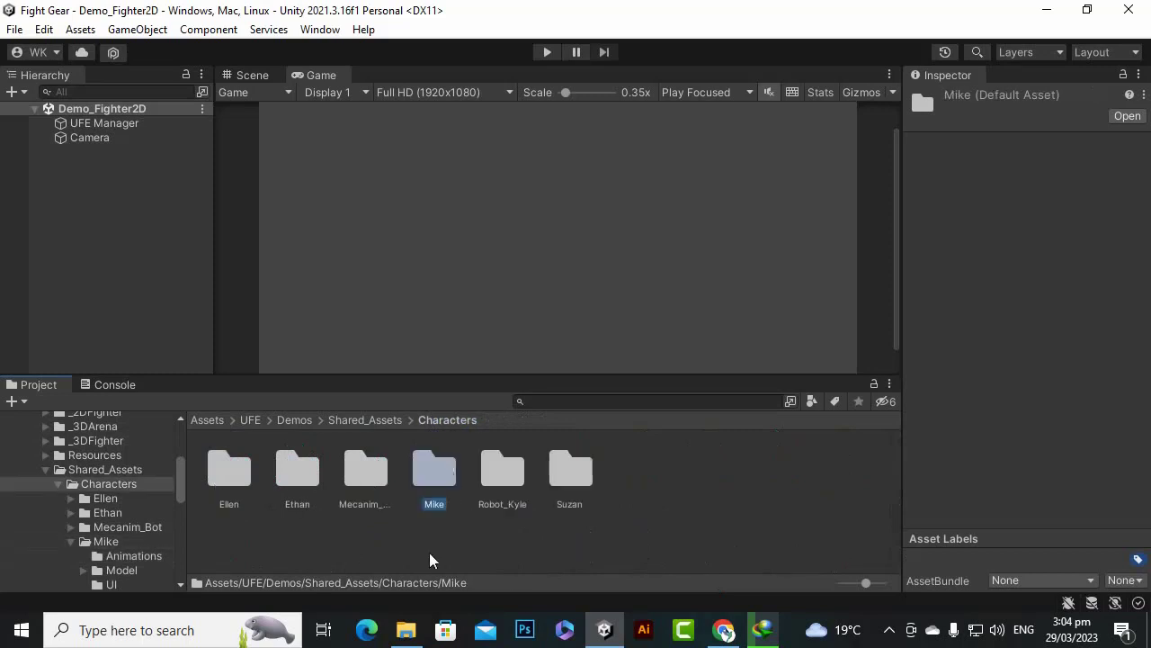
# Switch to File Explorer, create a folder named UI inside Balidni and move both portrait images into it.
pyautogui.click(407, 630)
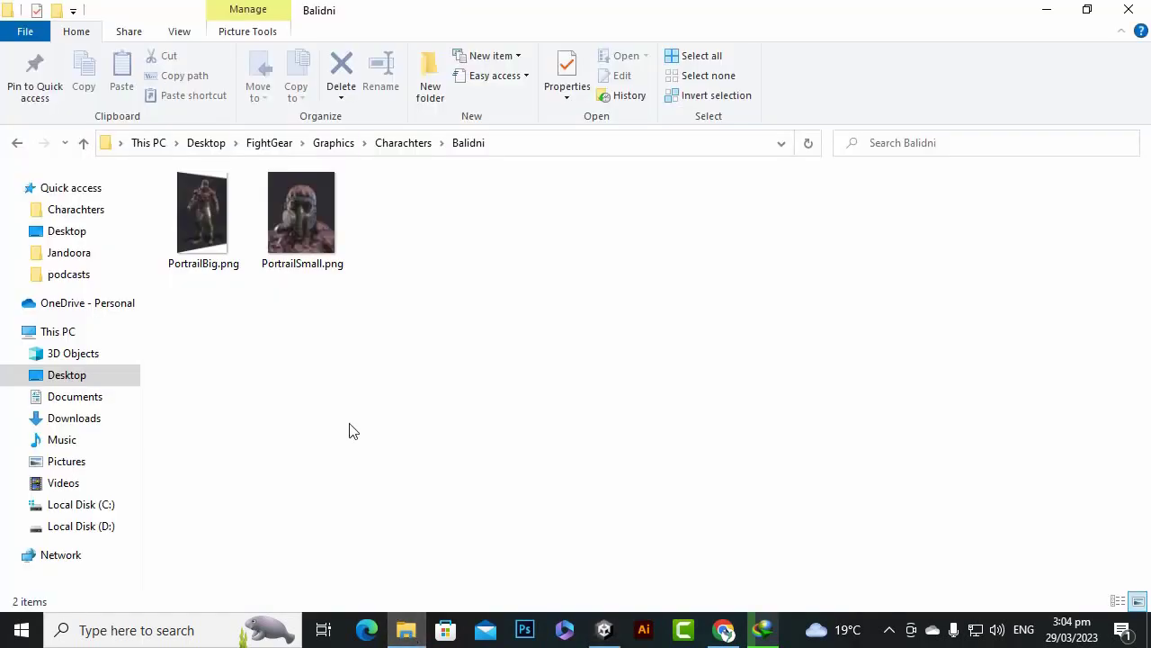
pyautogui.rightClick(411, 319)
pyautogui.moveTo(540, 544)
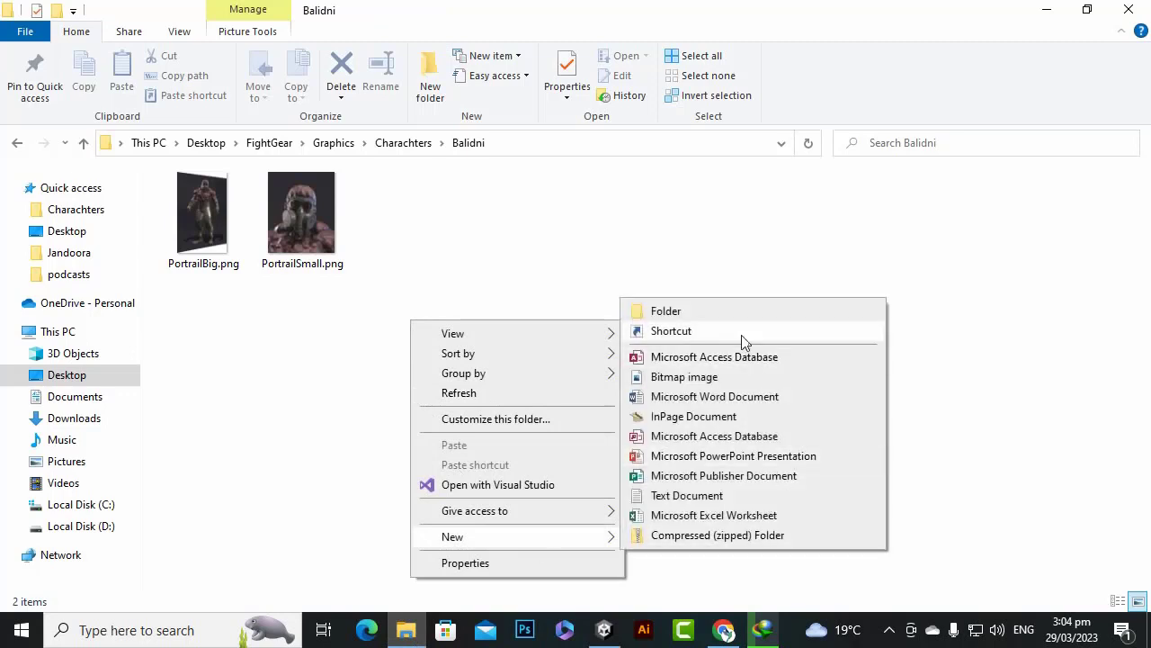
pyautogui.click(738, 312)
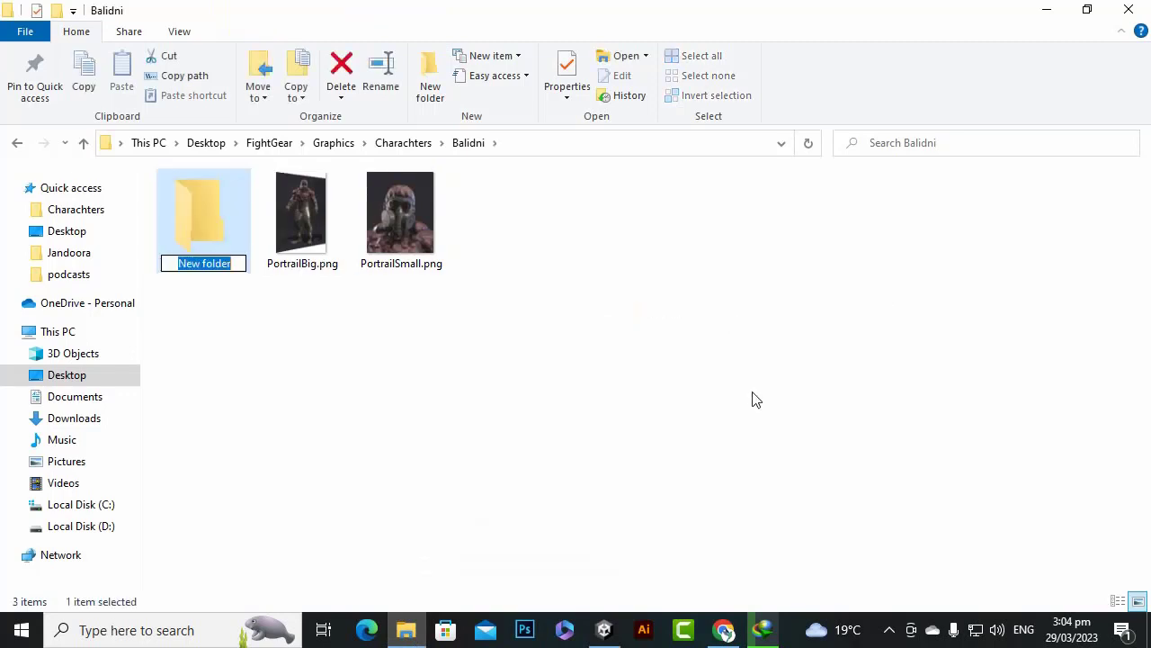
pyautogui.write('UI')
pyautogui.press('Return')
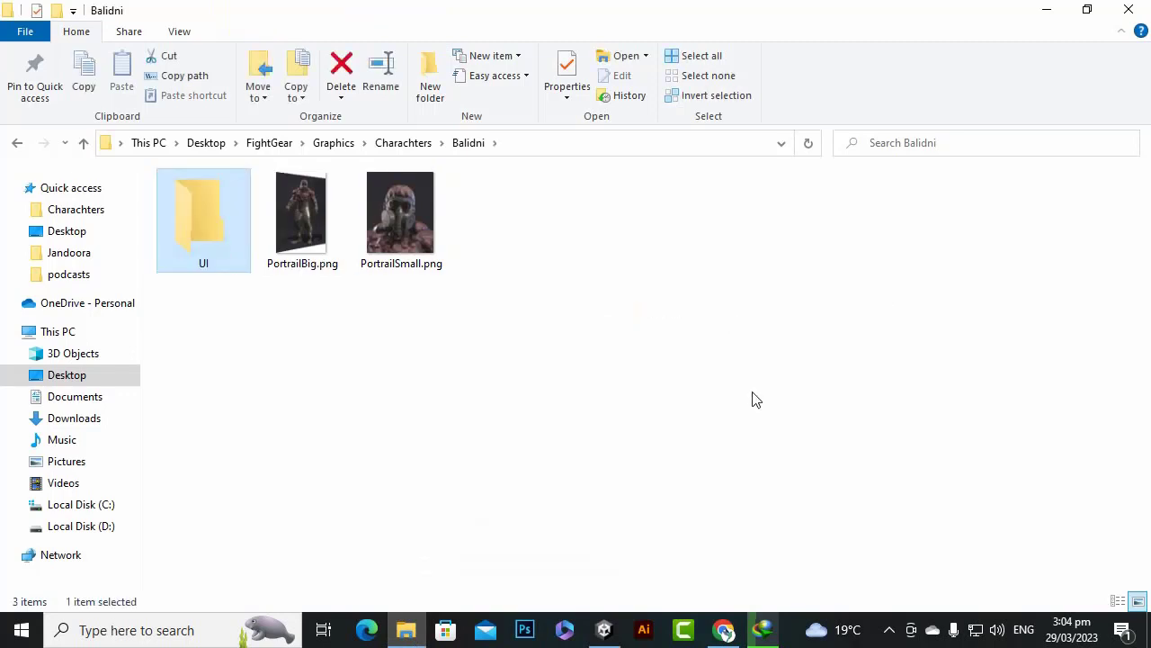
pyautogui.moveTo(513, 336); pyautogui.dragTo(207, 225)
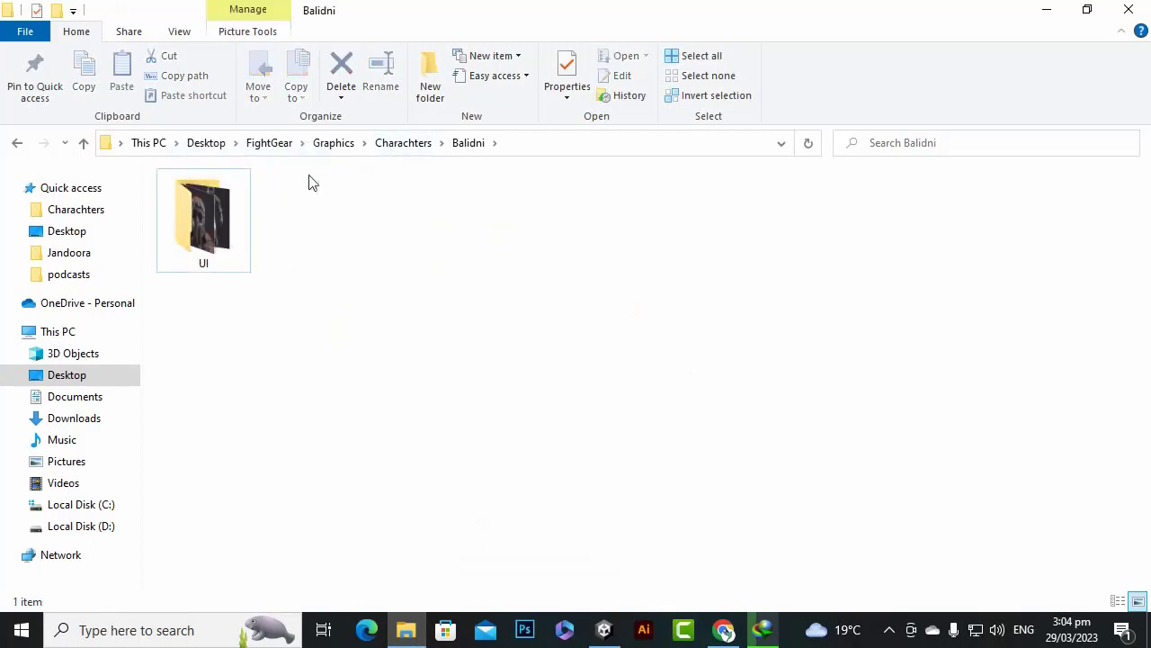
# In the Cellar character folder, create a folder named UI and move PortrailBig.png and PortrailSmall.png into it.
pyautogui.click(396, 144)
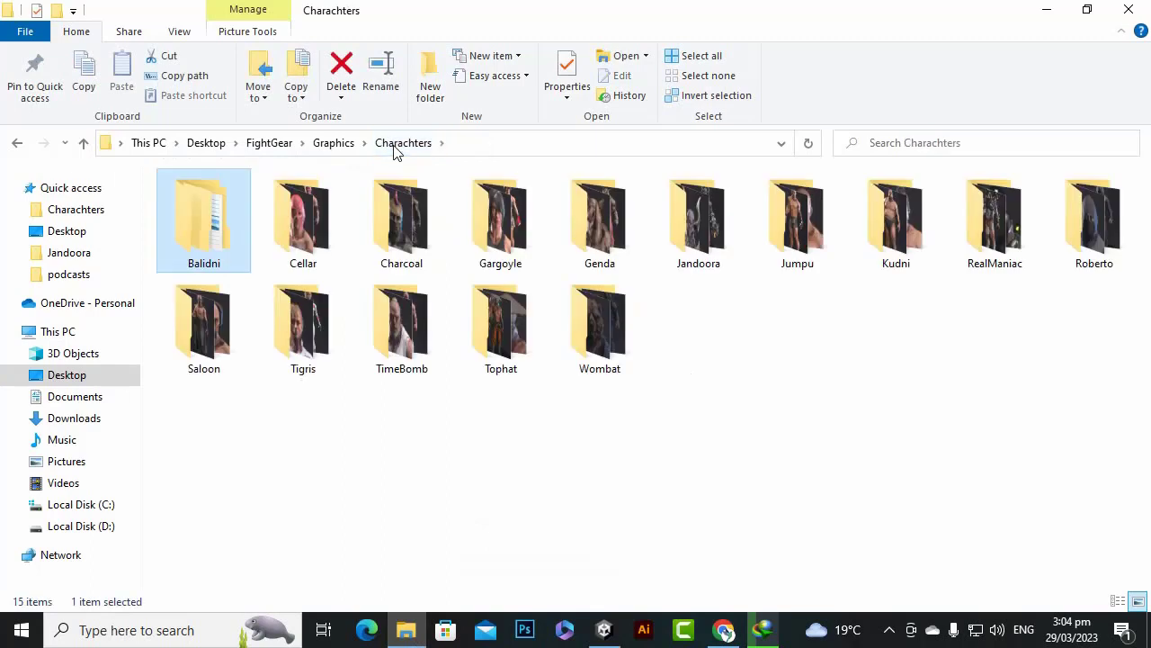
pyautogui.doubleClick(291, 225)
pyautogui.rightClick(388, 363)
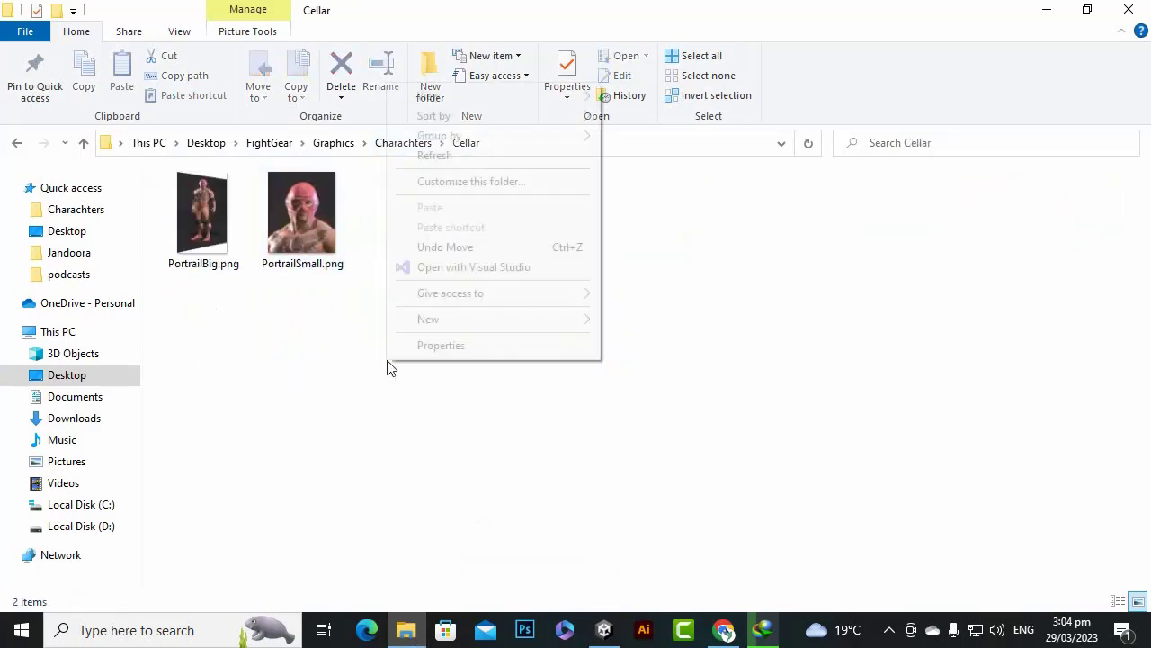
pyautogui.moveTo(456, 323)
pyautogui.click(663, 326)
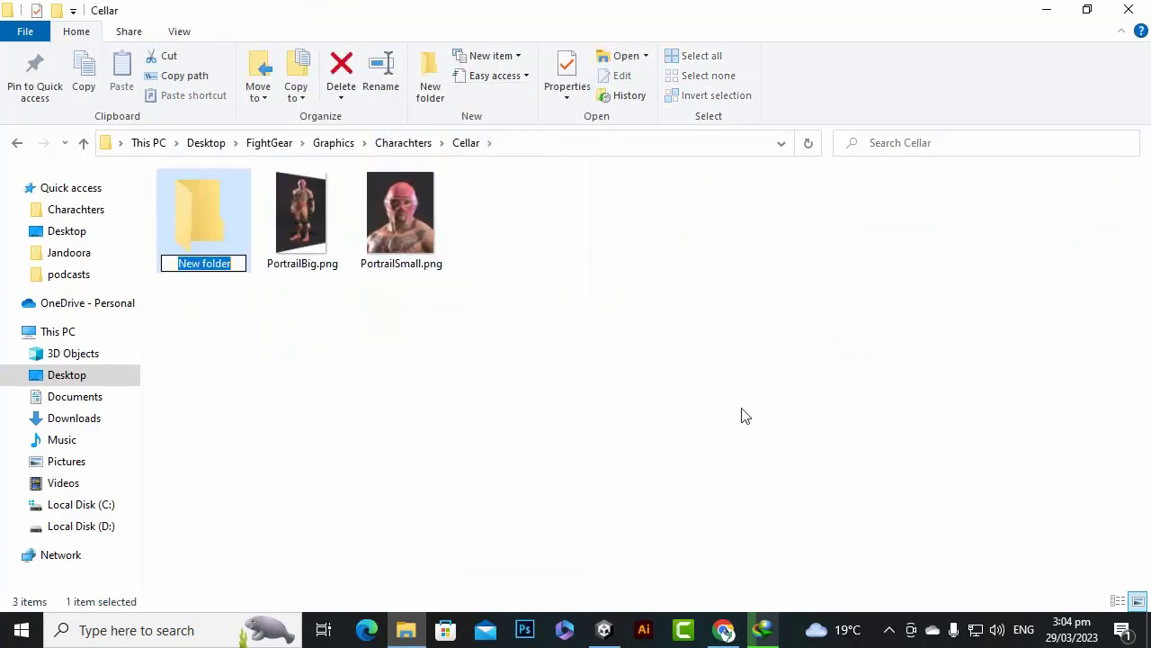
pyautogui.write('UI')
pyautogui.press('Return')
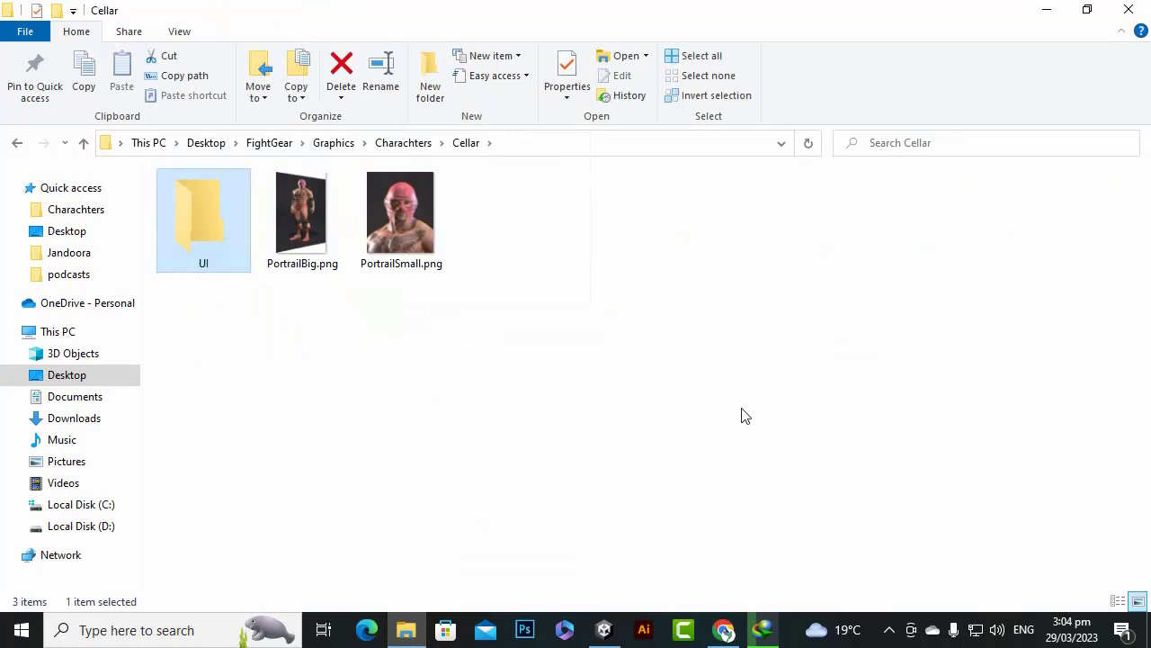
pyautogui.moveTo(305, 303); pyautogui.dragTo(424, 180)
pyautogui.moveTo(290, 209); pyautogui.dragTo(204, 216)
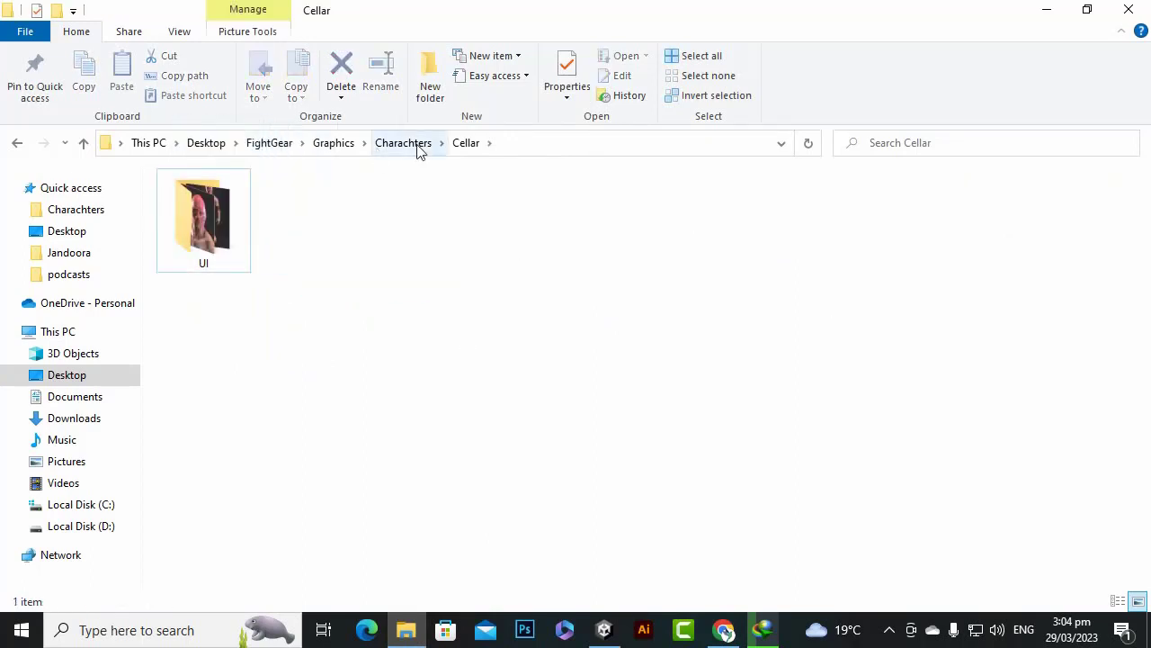
# In the Charcoal character folder, create a UI subfolder and move its two portrait images into it.
pyautogui.click(405, 143)
pyautogui.doubleClick(393, 232)
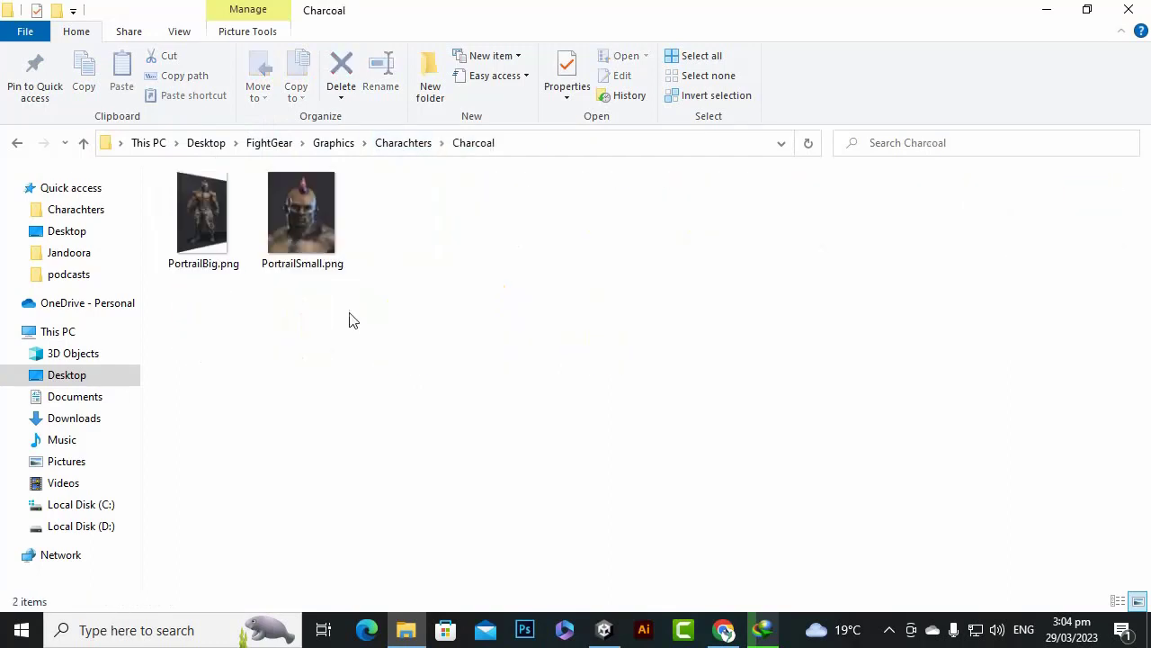
pyautogui.rightClick(302, 335)
pyautogui.moveTo(381, 565)
pyautogui.click(621, 339)
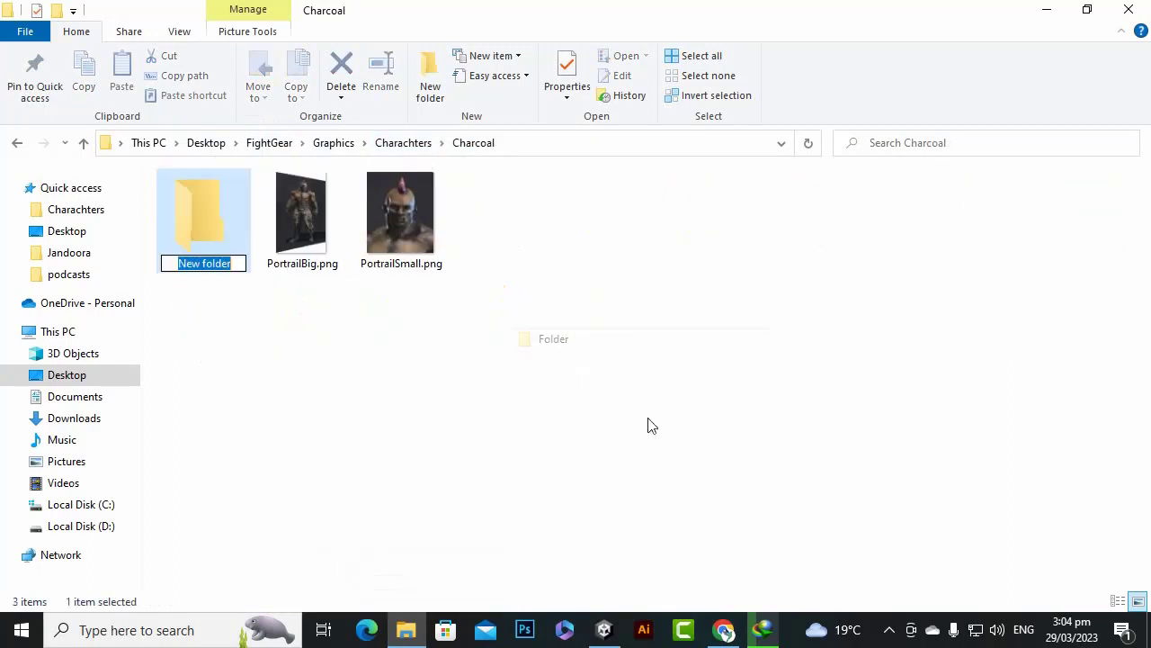
pyautogui.write('UI')
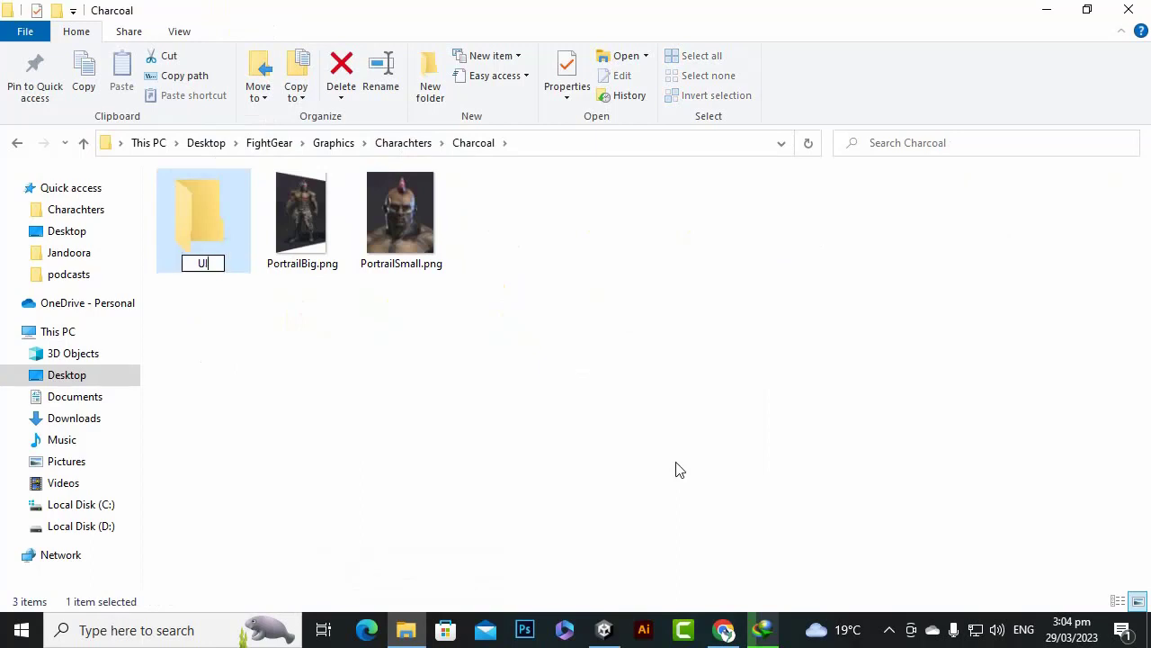
pyautogui.press('Return')
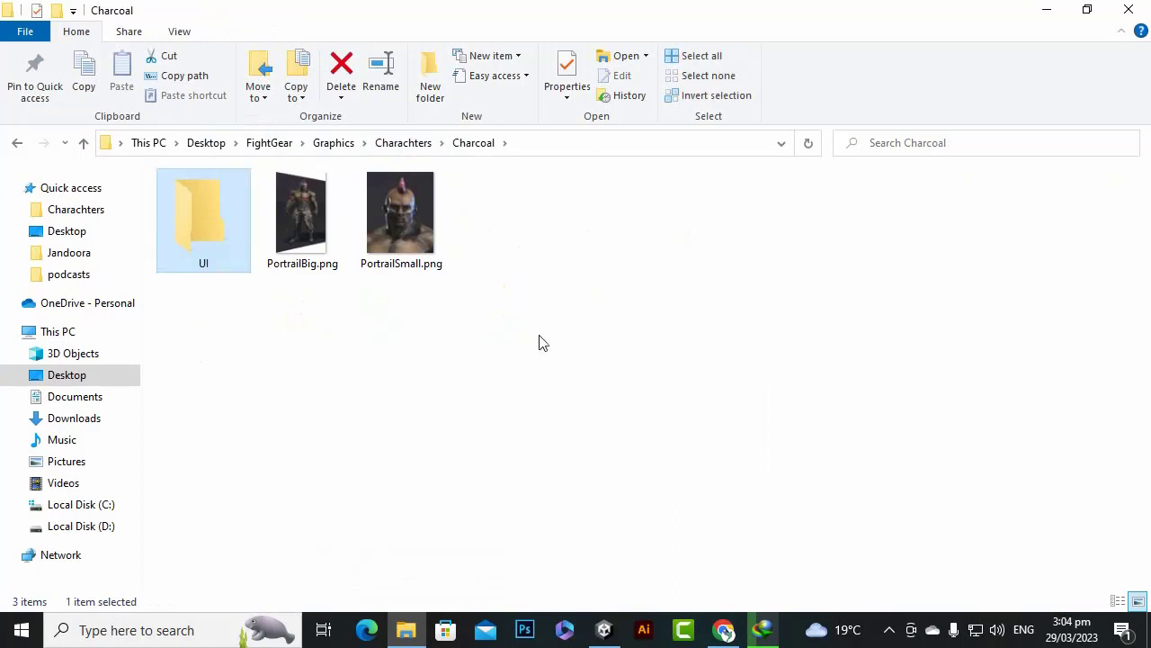
pyautogui.moveTo(540, 342); pyautogui.dragTo(217, 218)
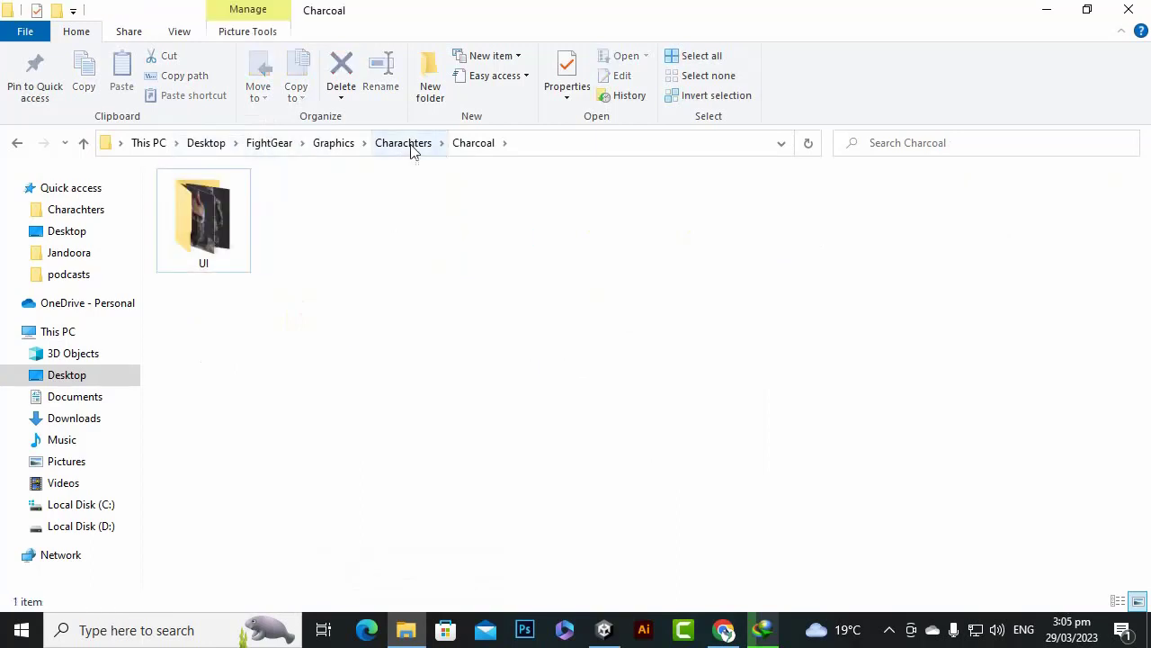
# In the Gargoyle character folder, create a UI subfolder and move both portrait PNG files into it.
pyautogui.click(411, 150)
pyautogui.doubleClick(499, 220)
pyautogui.rightClick(411, 298)
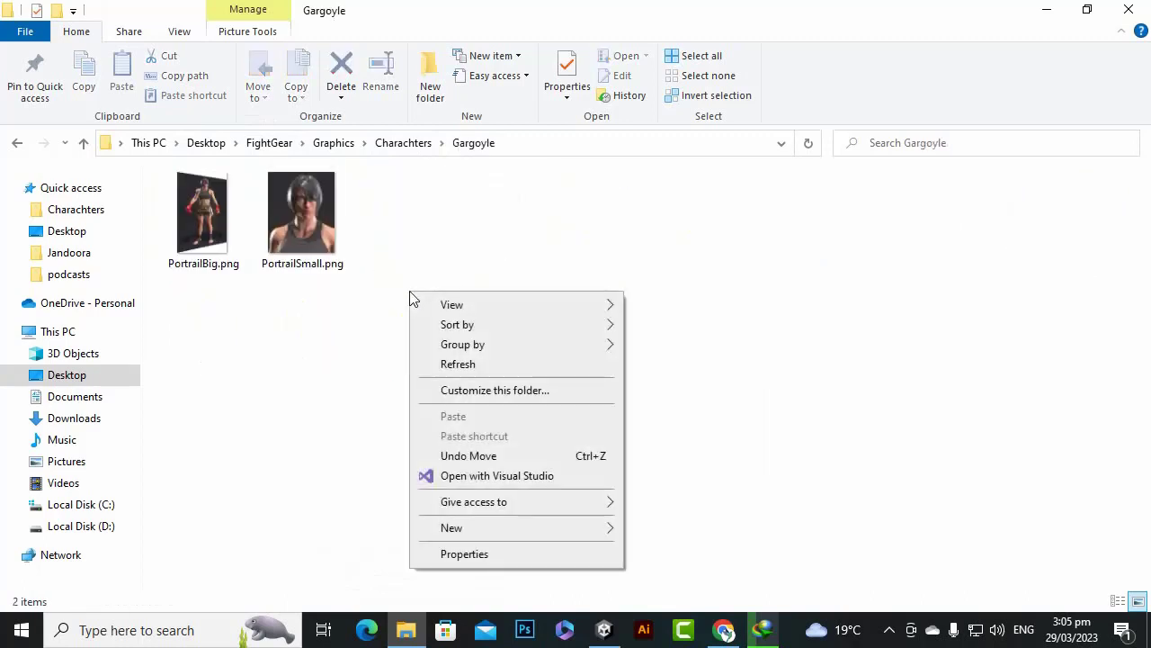
pyautogui.moveTo(483, 527)
pyautogui.click(688, 306)
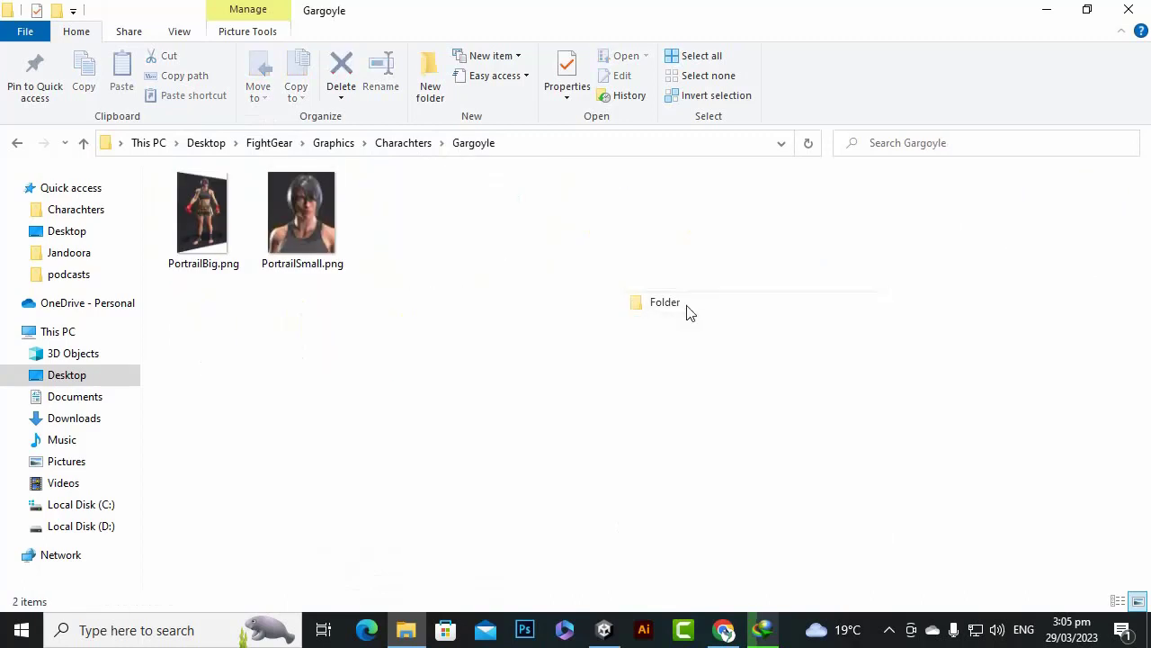
pyautogui.press('BackSpace')
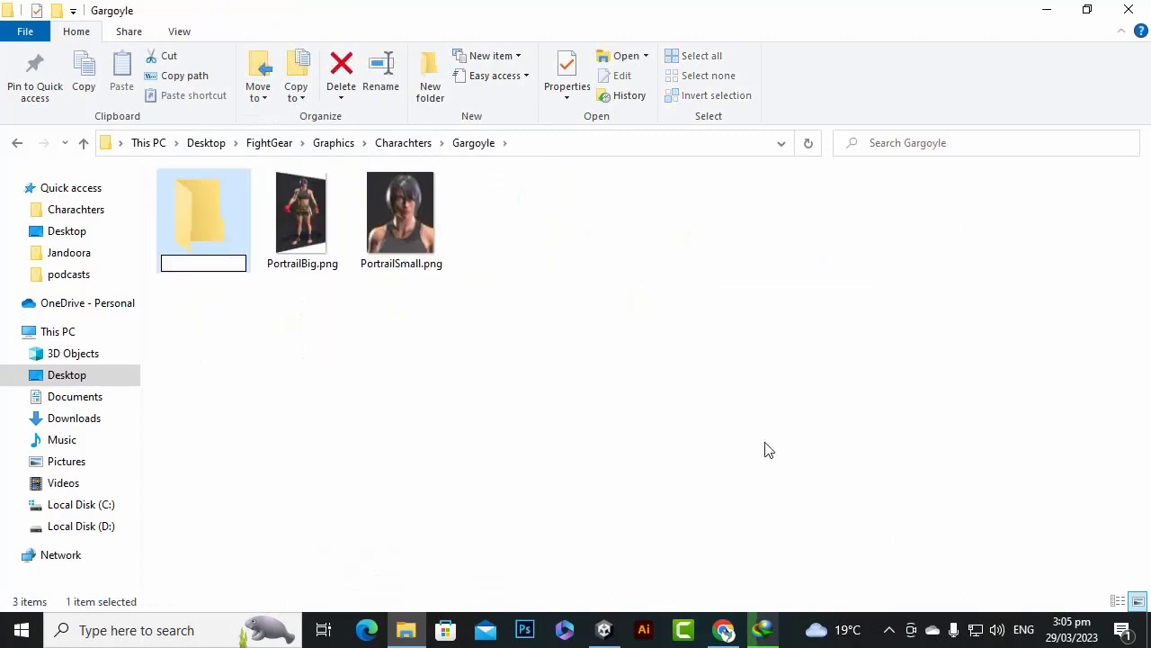
pyautogui.write('UI')
pyautogui.press('Return')
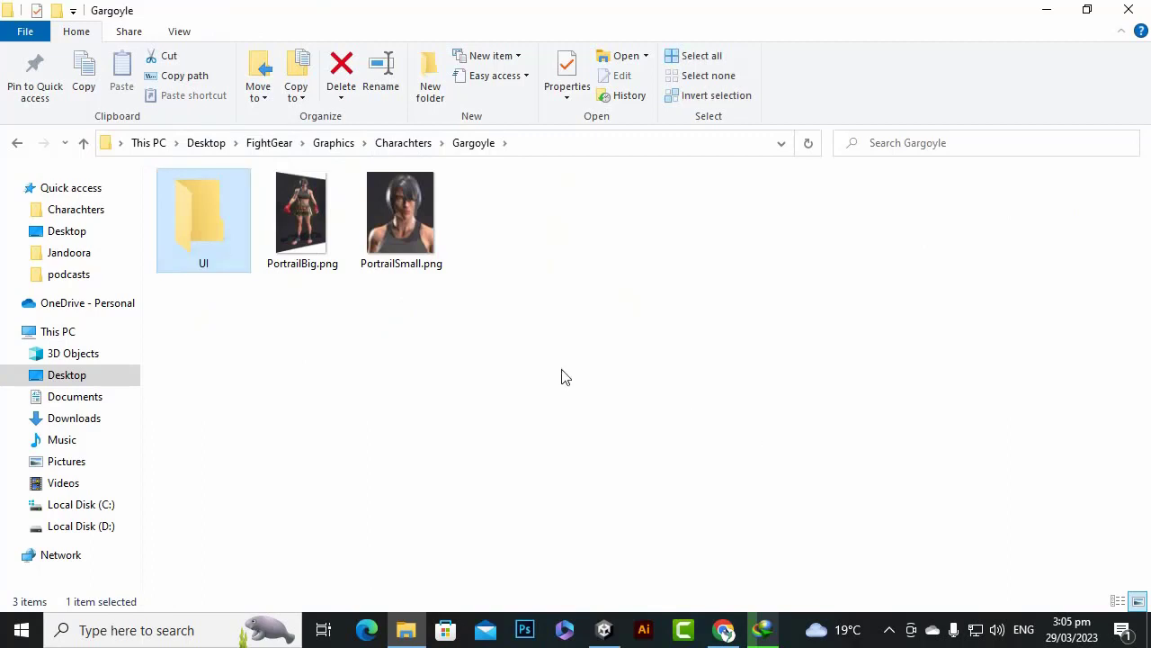
pyautogui.moveTo(509, 359); pyautogui.dragTo(242, 225)
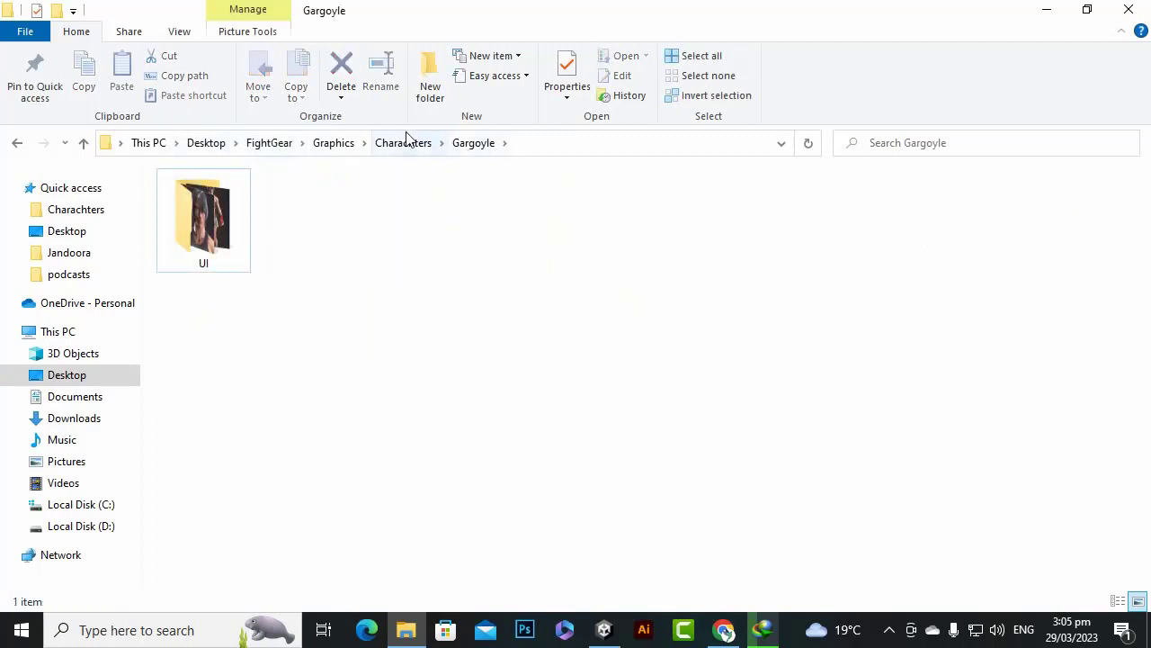
# Open the Genda character folder and create a subfolder named UI in it.
pyautogui.click(404, 142)
pyautogui.doubleClick(600, 241)
pyautogui.rightClick(468, 344)
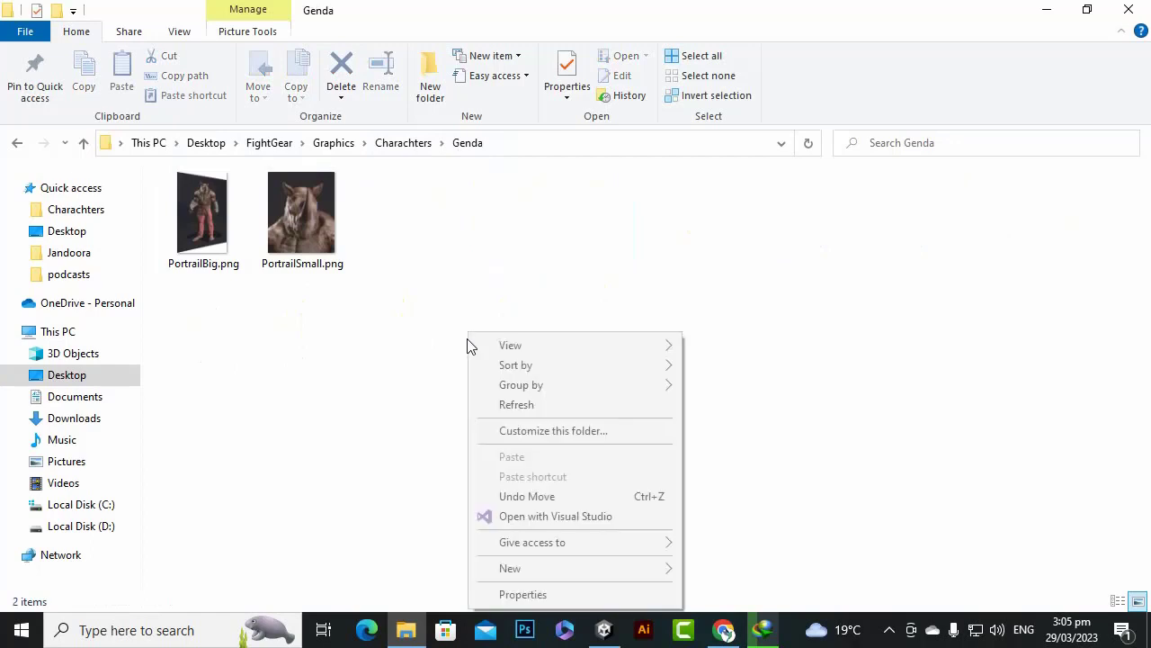
pyautogui.moveTo(513, 567)
pyautogui.click(791, 345)
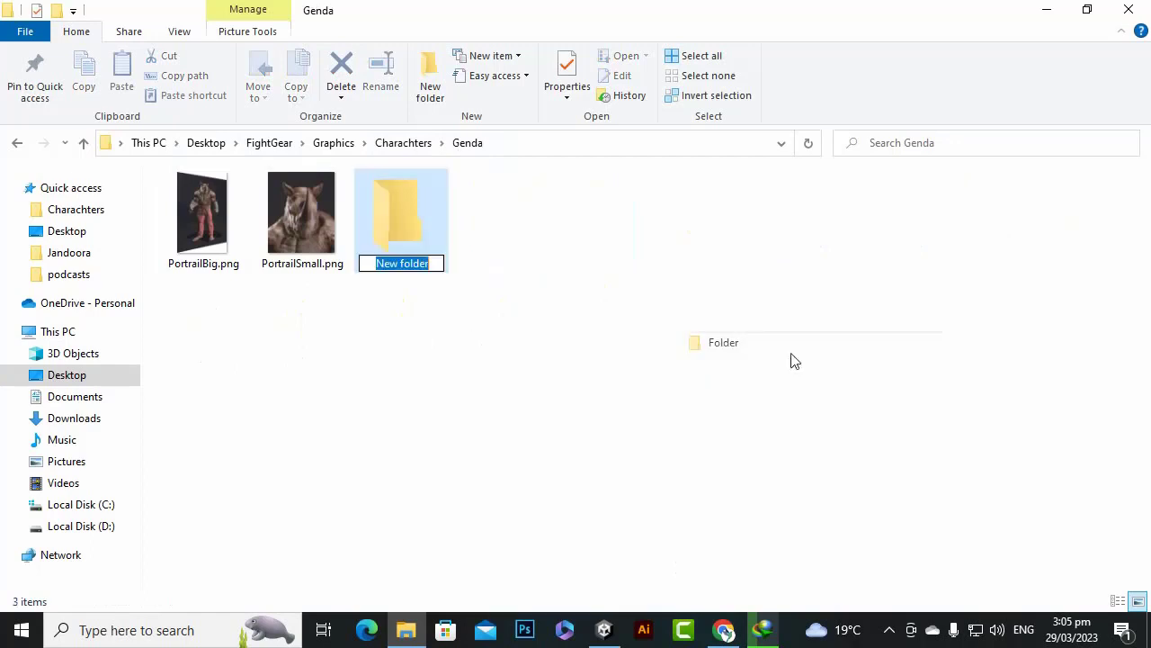
pyautogui.write('UI')
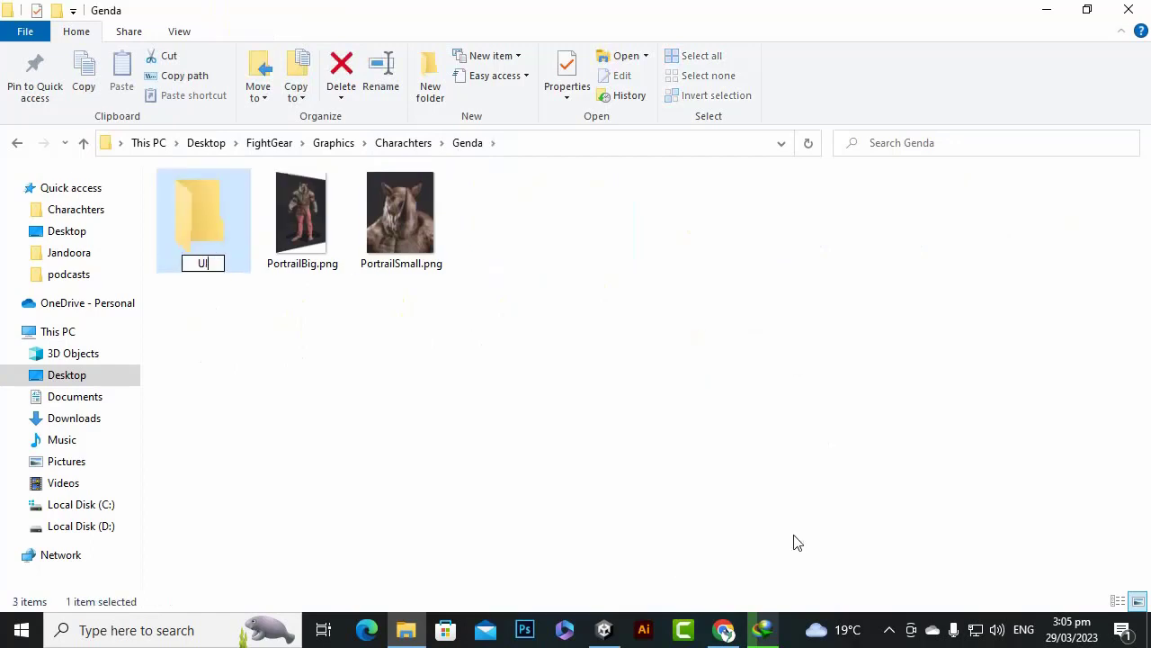
pyautogui.press('Return')
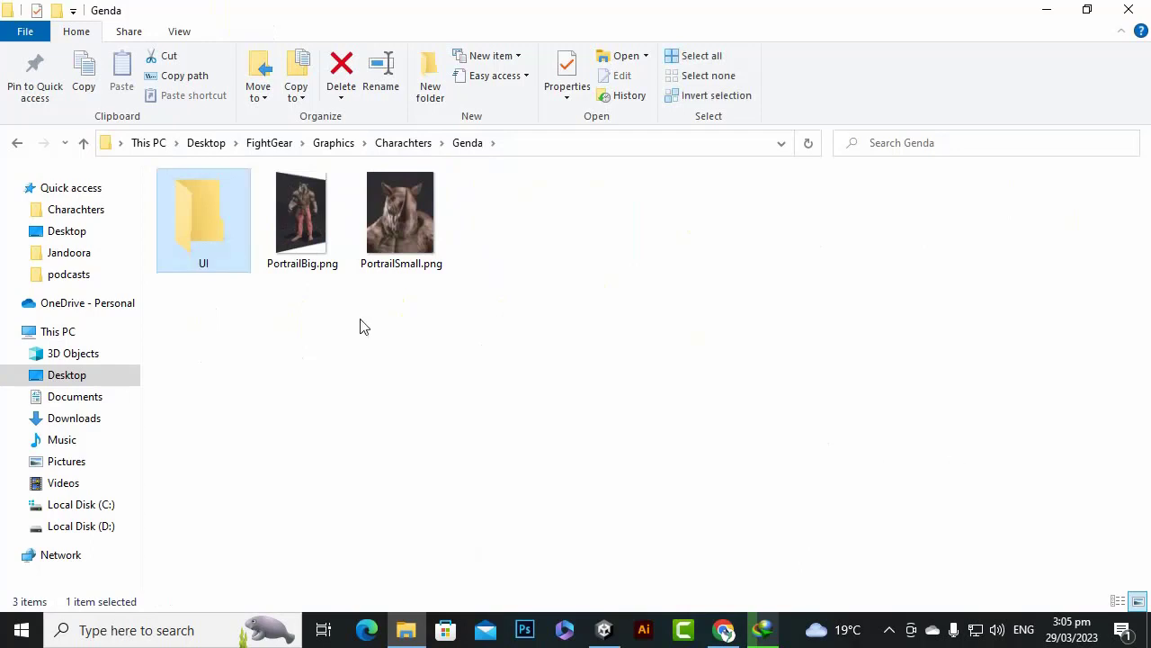
# Move both Genda portrait images into the UI subfolder and return to the Charachters folder.
pyautogui.moveTo(503, 334); pyautogui.dragTo(203, 213)
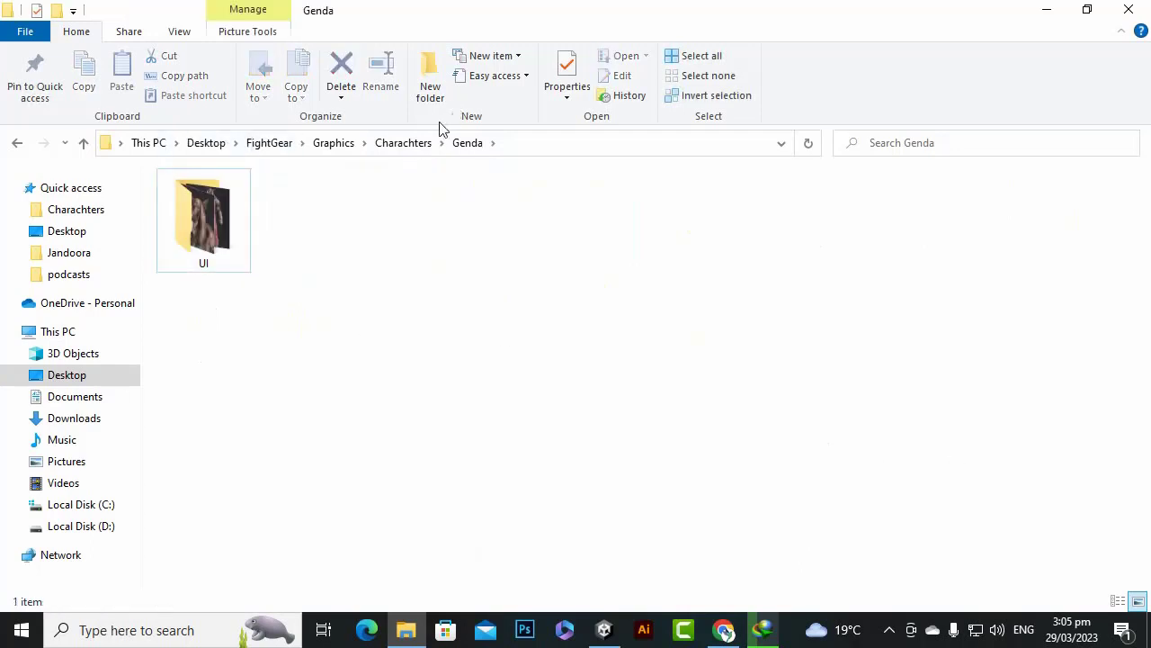
pyautogui.click(416, 144)
# In the Jandoora character folder, create a UI subfolder and move PortrailBig.png and PortrailSmall.png into it.
pyautogui.doubleClick(699, 264)
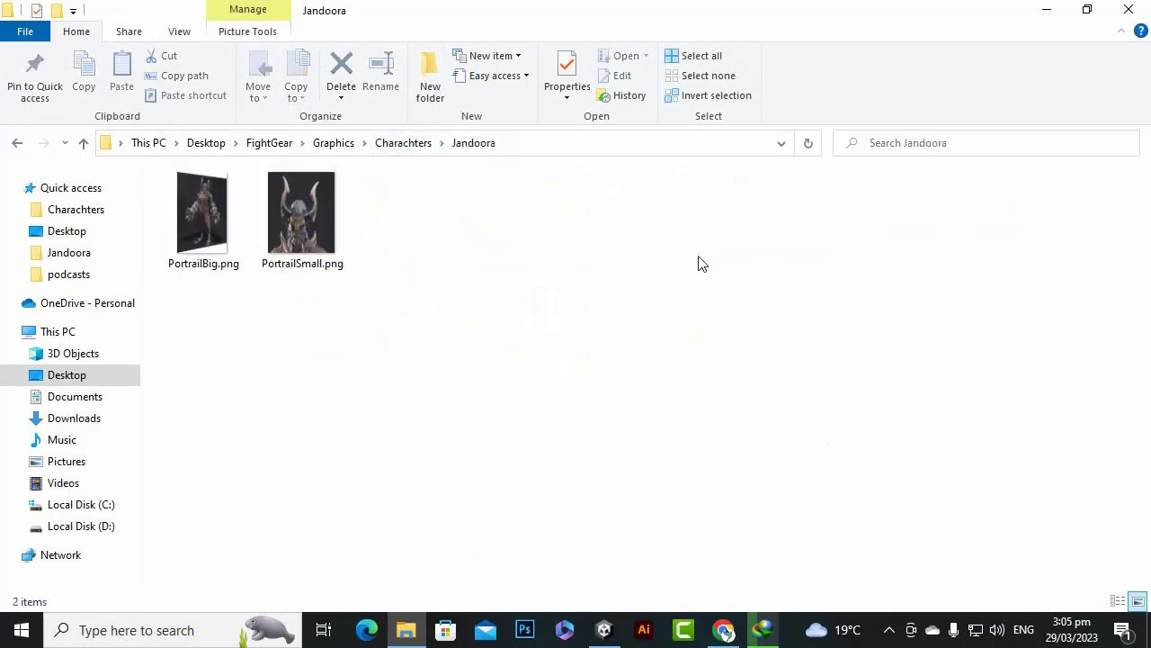
pyautogui.rightClick(389, 349)
pyautogui.moveTo(486, 313)
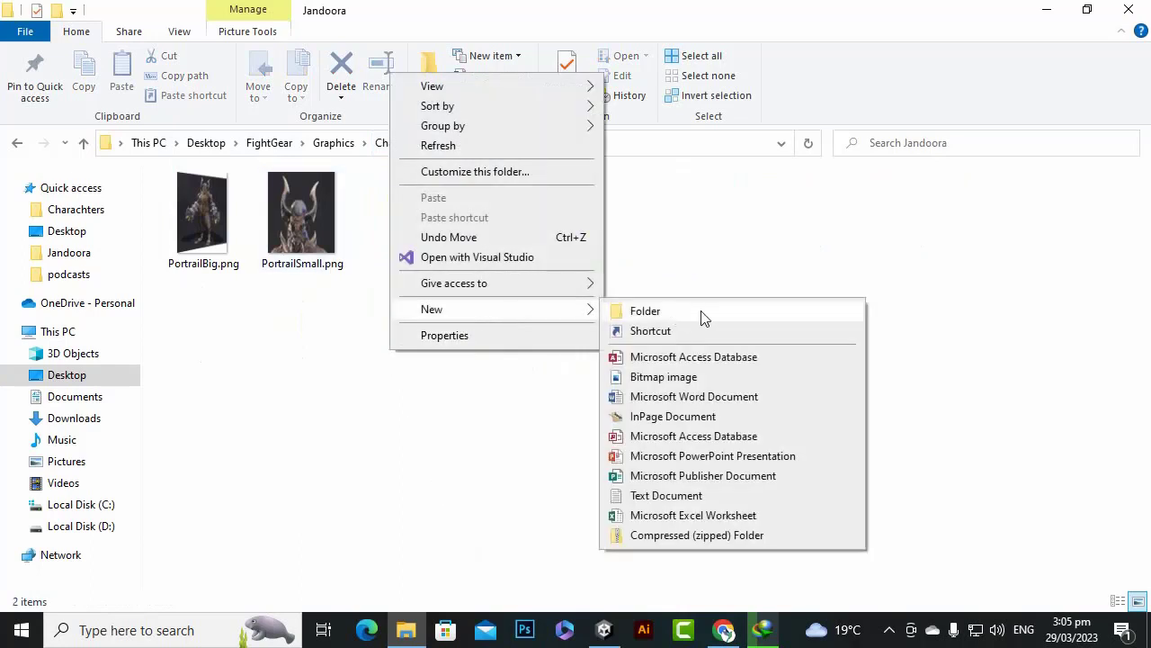
pyautogui.click(643, 309)
pyautogui.write('UI')
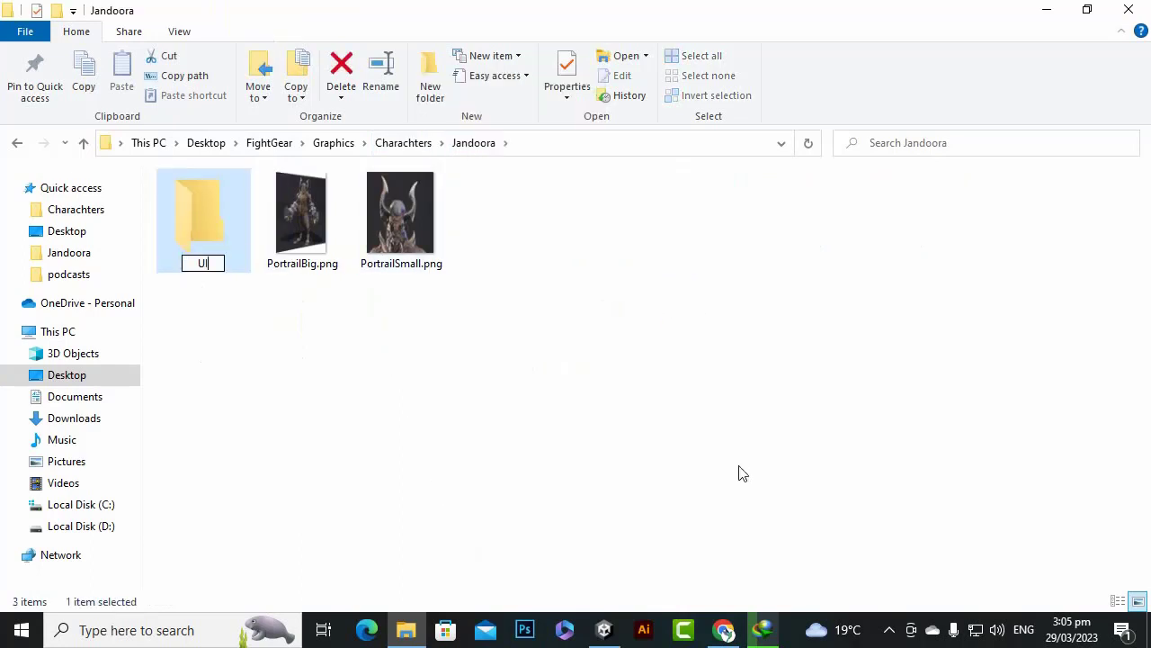
pyautogui.press('Return')
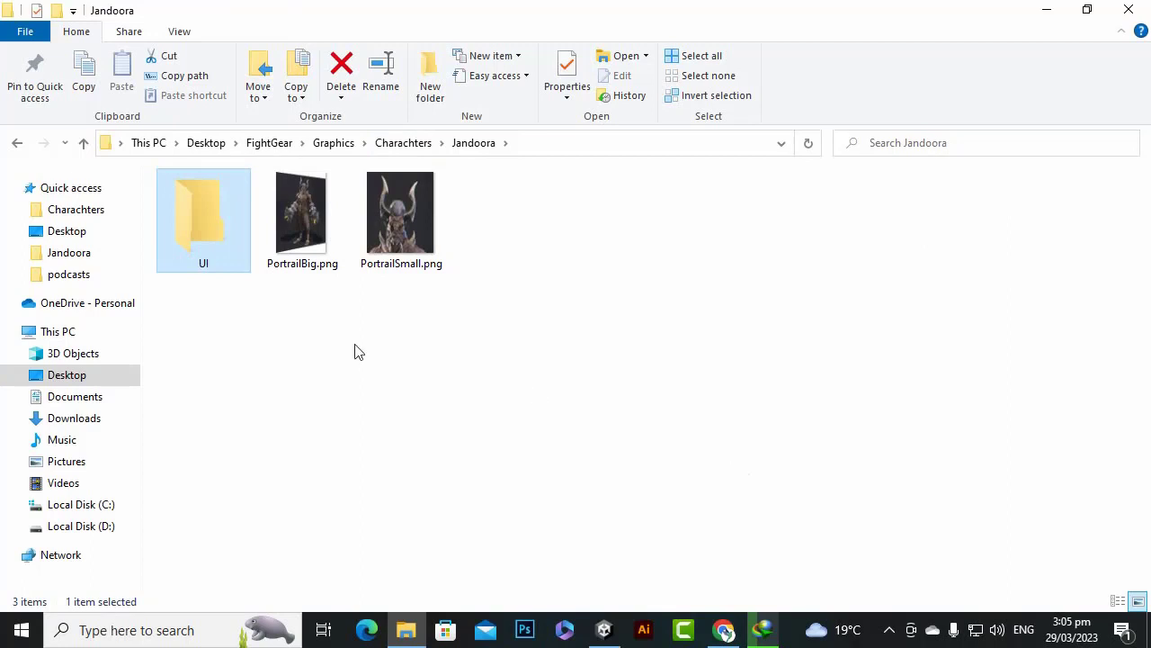
pyautogui.moveTo(505, 311); pyautogui.dragTo(297, 286)
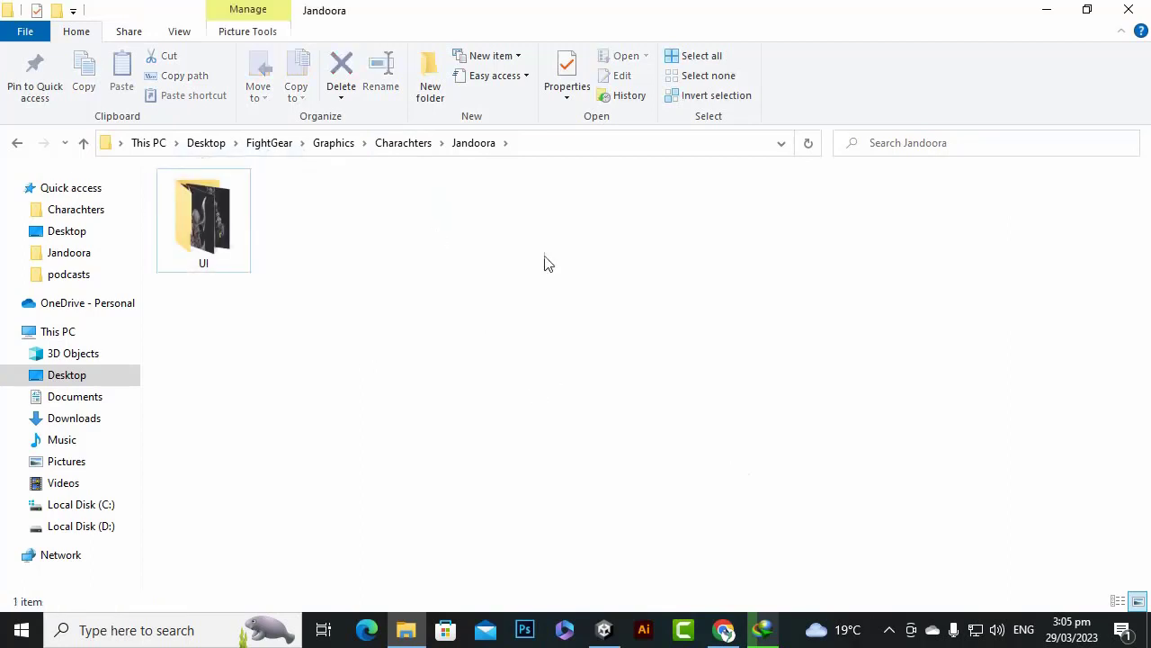
pyautogui.click(888, 630)
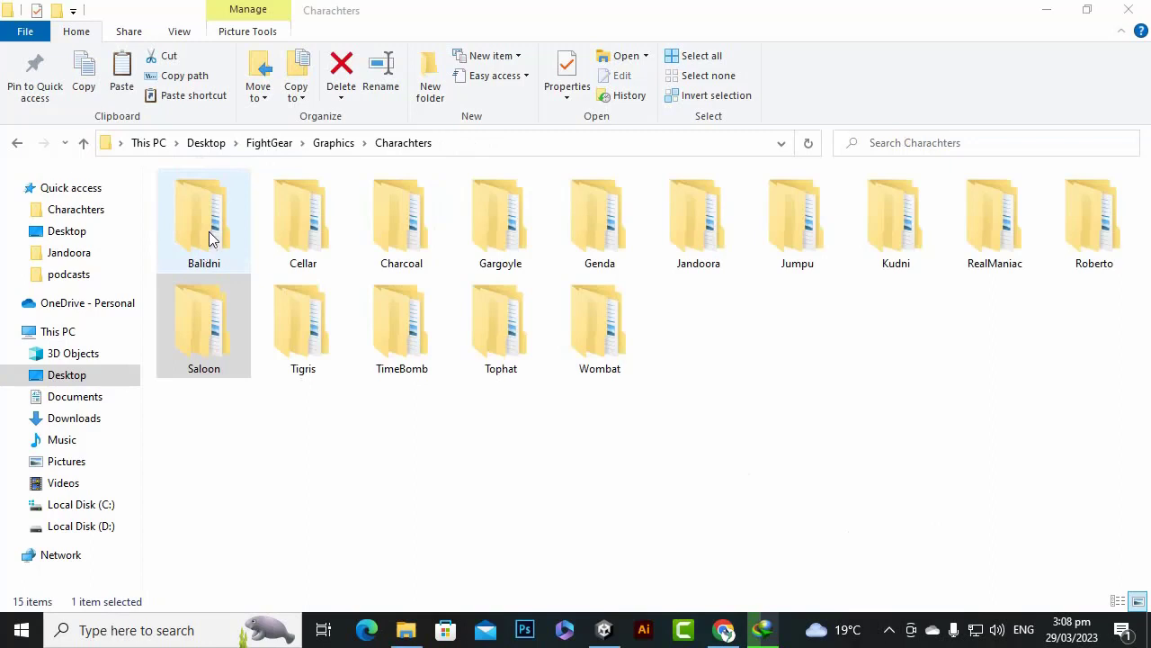
# Paste the copied Animations and Model folders into the Balidni and Cellar character folders.
pyautogui.doubleClick(211, 238)
pyautogui.rightClick(423, 370)
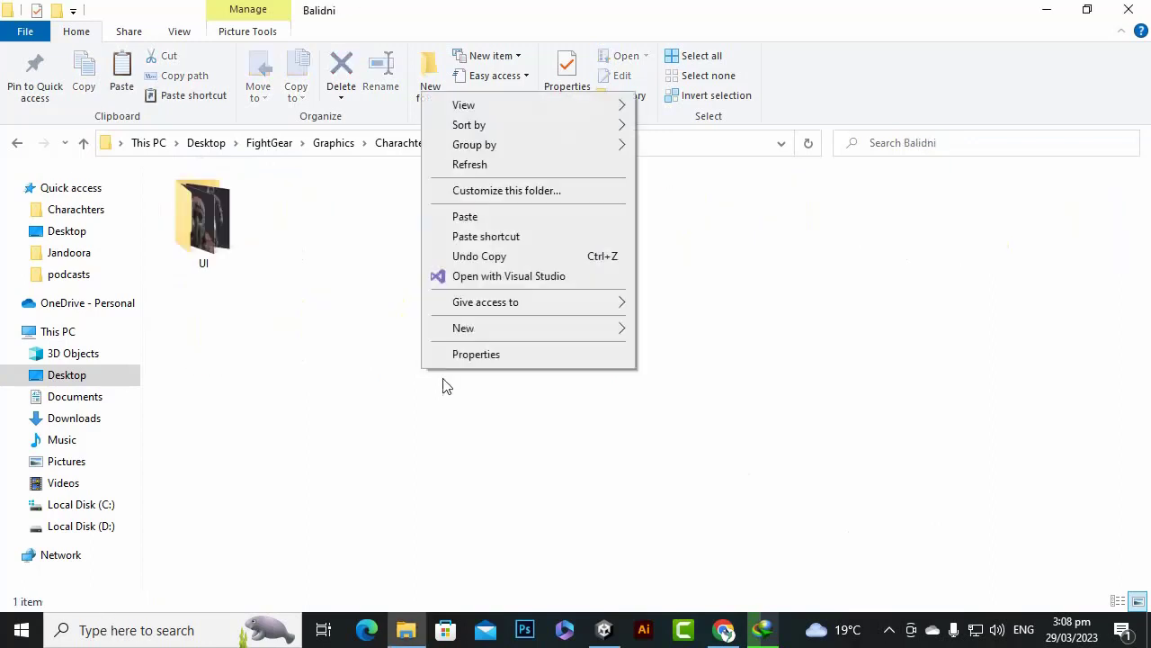
pyautogui.click(501, 218)
pyautogui.click(401, 143)
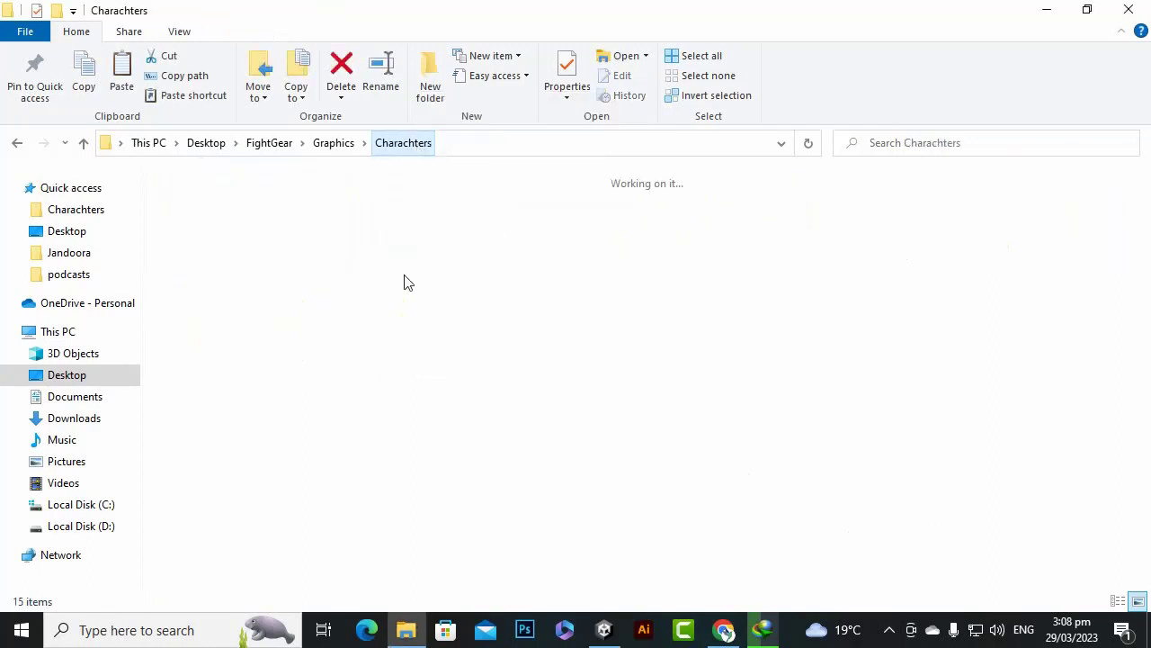
pyautogui.doubleClick(299, 225)
pyautogui.rightClick(364, 370)
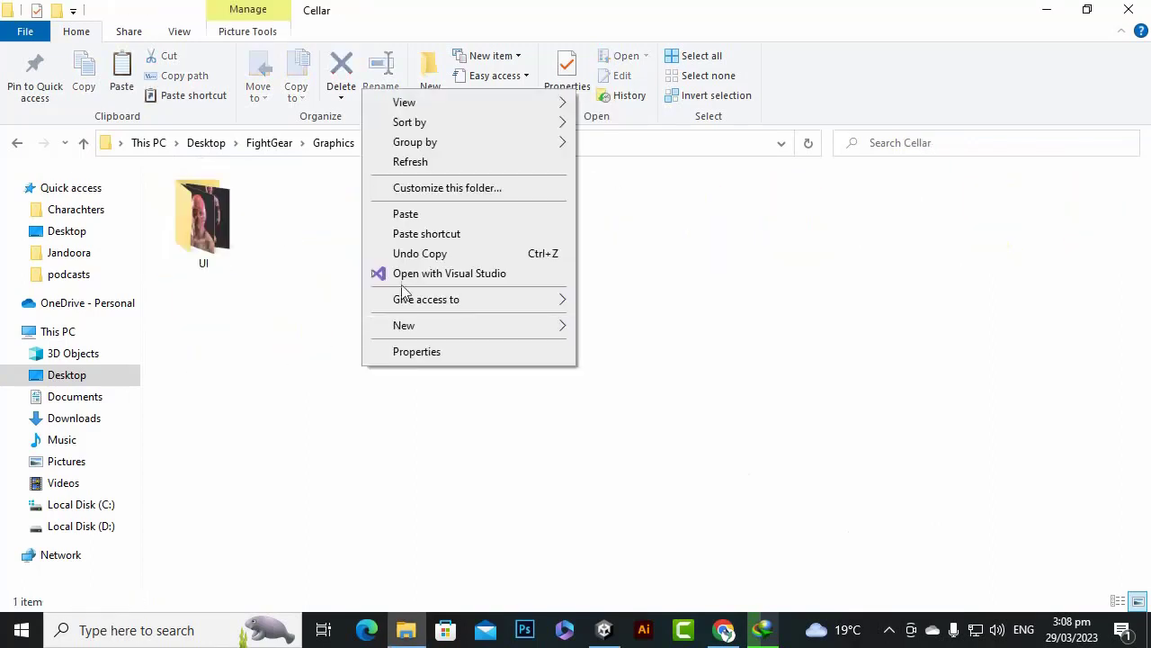
pyautogui.click(419, 214)
pyautogui.click(411, 149)
# Paste the copied Animations and Model folders into the Charcoal and Gargoyle character folders.
pyautogui.doubleClick(404, 229)
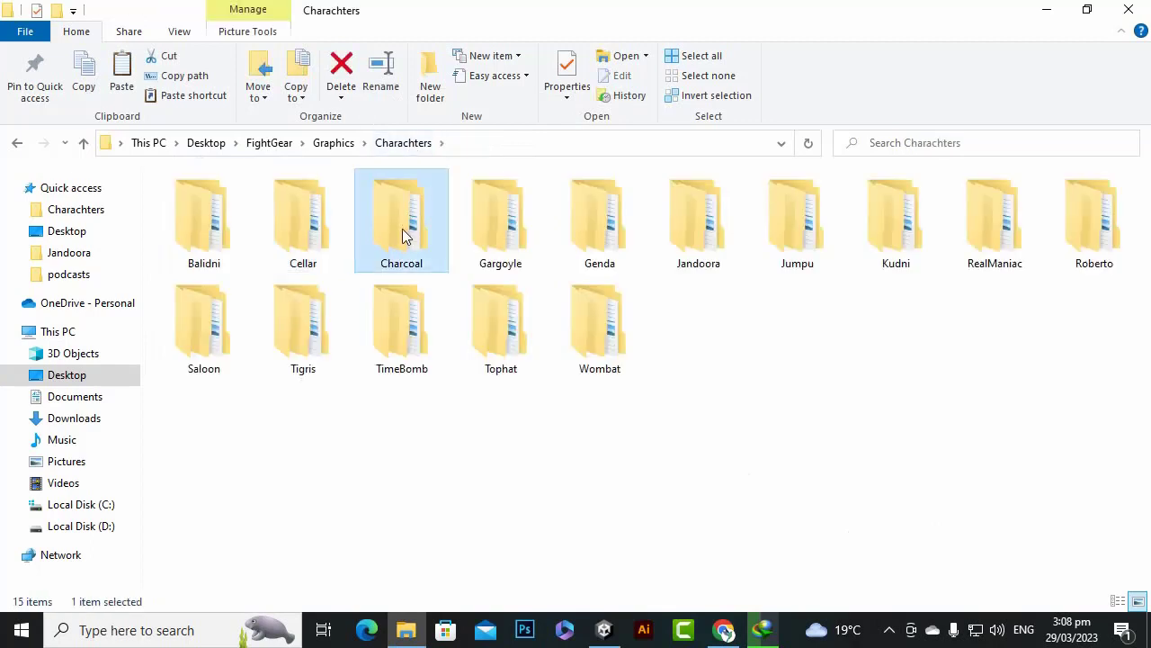
pyautogui.rightClick(414, 347)
pyautogui.click(457, 189)
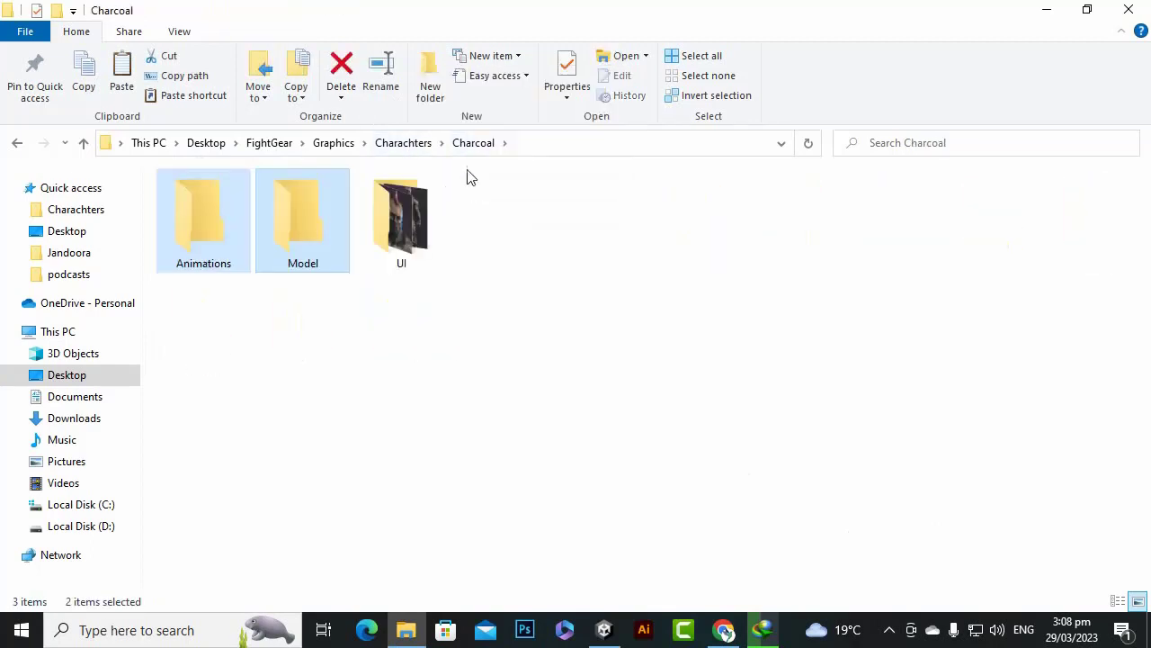
pyautogui.click(415, 144)
pyautogui.doubleClick(500, 234)
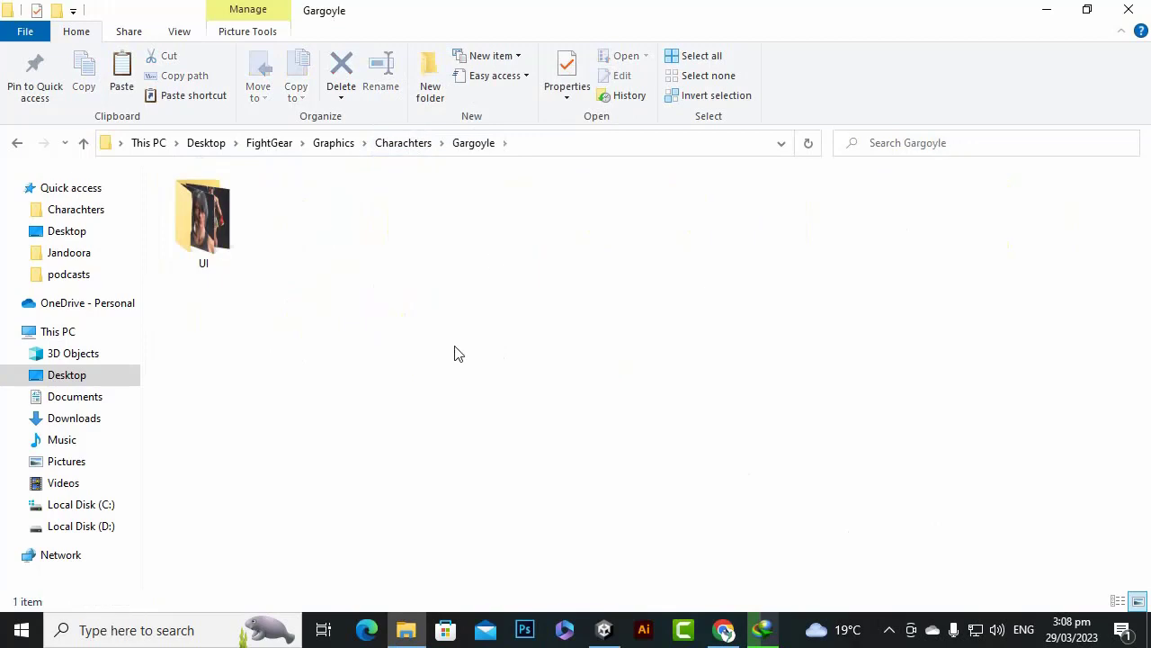
pyautogui.rightClick(455, 348)
pyautogui.click(498, 193)
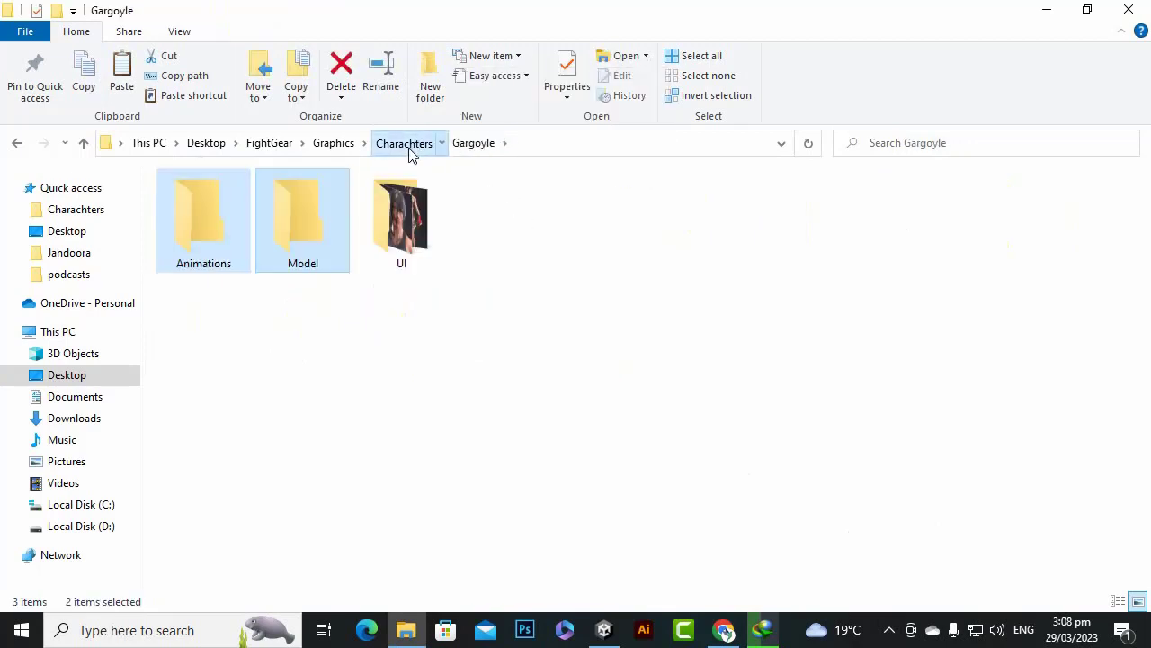
pyautogui.click(405, 144)
# Paste the copied Animations and Model folders into the Genda and Jandoora character folders.
pyautogui.click(592, 231)
pyautogui.doubleClick(591, 230)
pyautogui.rightClick(460, 390)
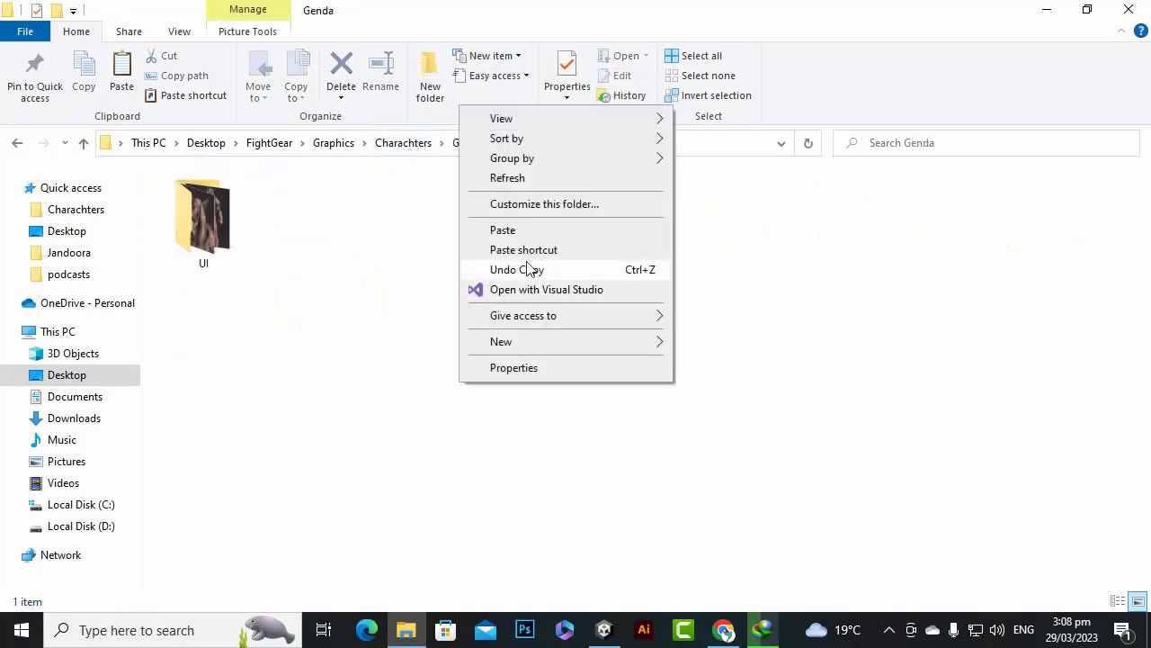
pyautogui.click(509, 230)
pyautogui.click(406, 144)
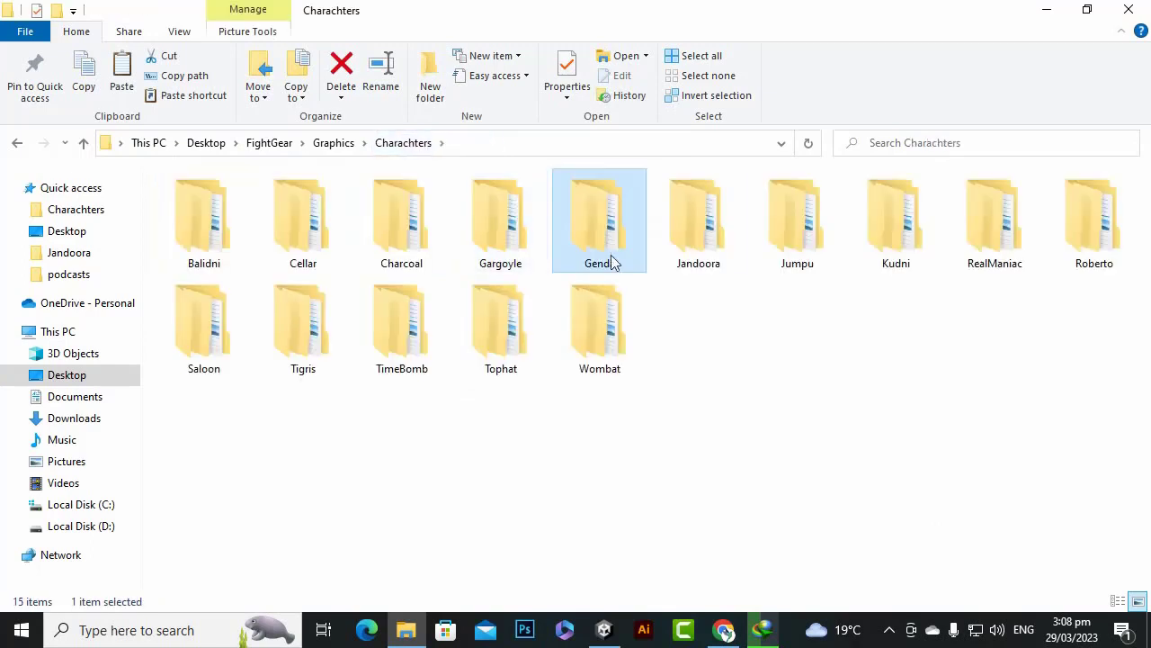
pyautogui.click(700, 229)
pyautogui.doubleClick(699, 229)
pyautogui.rightClick(530, 349)
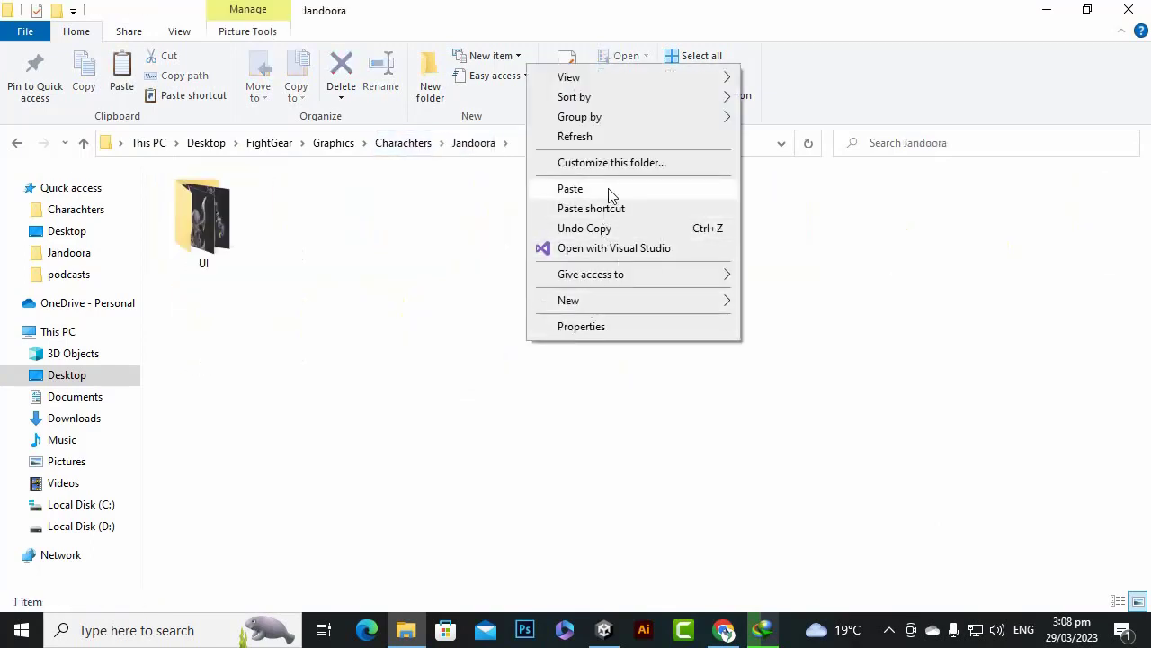
pyautogui.click(608, 191)
pyautogui.click(407, 144)
# Paste the copied Animations and Model folders into the Jumpu and Kudni character folders.
pyautogui.click(796, 225)
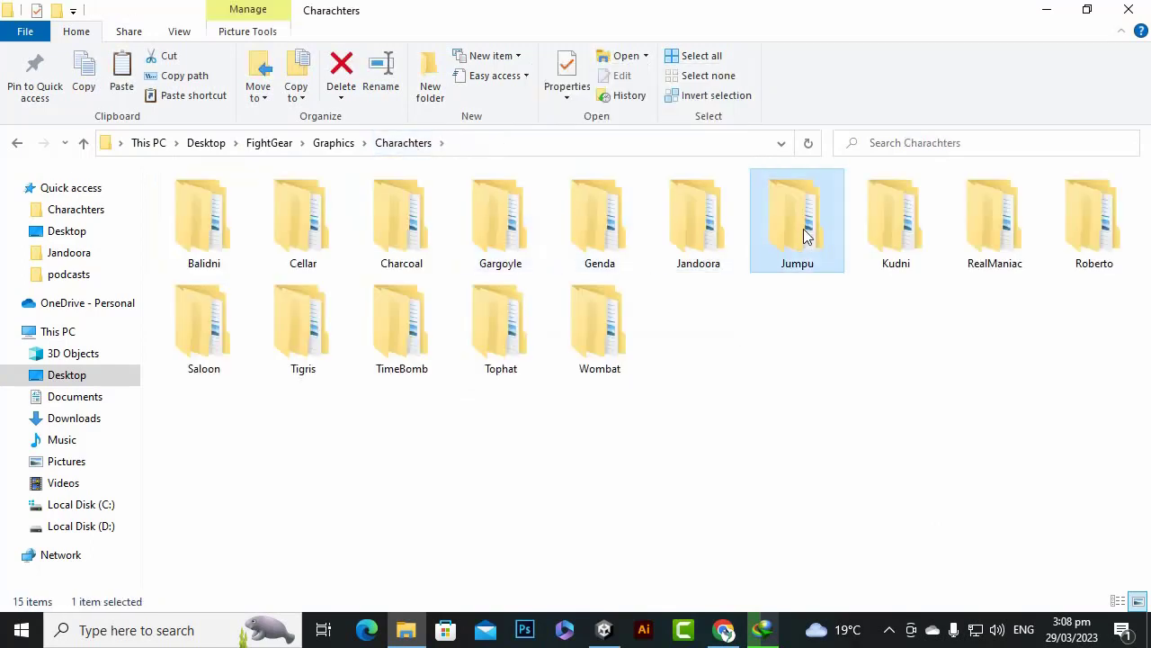
pyautogui.doubleClick(797, 225)
pyautogui.rightClick(565, 351)
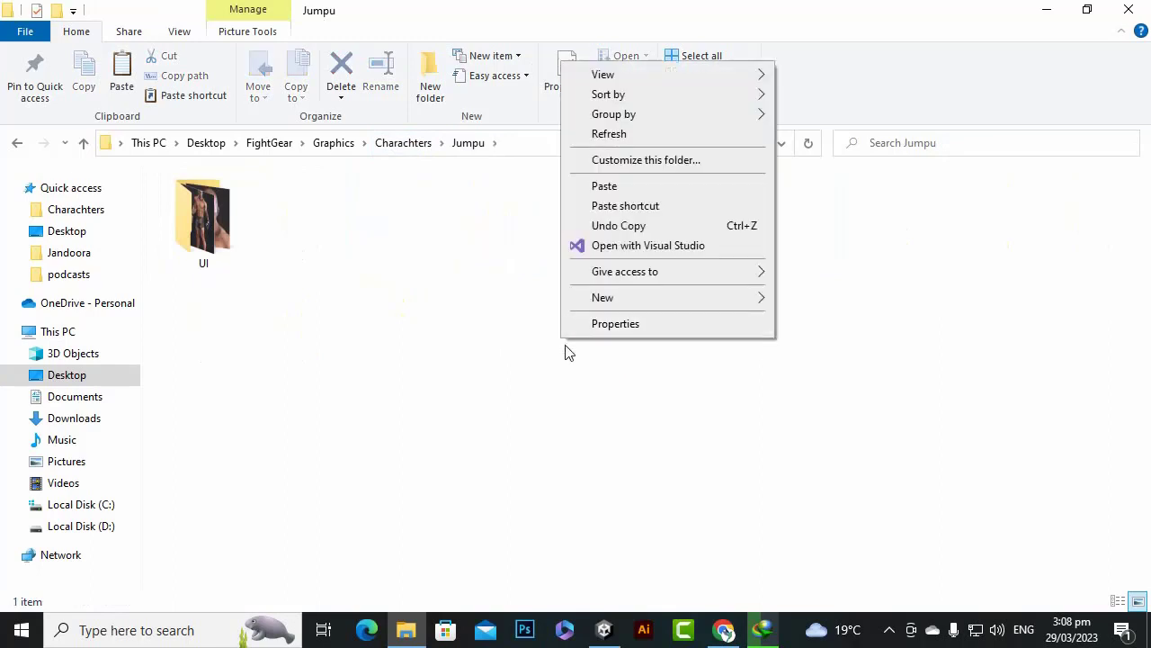
pyautogui.click(615, 187)
pyautogui.click(396, 146)
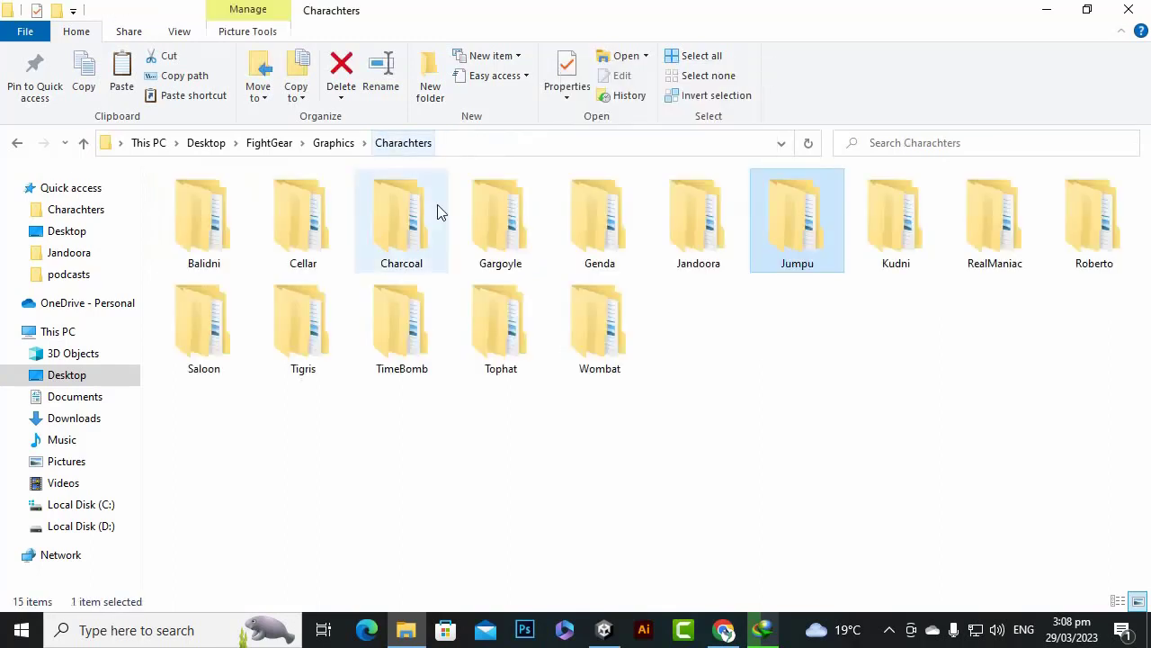
pyautogui.doubleClick(863, 241)
pyautogui.rightClick(600, 353)
pyautogui.click(665, 193)
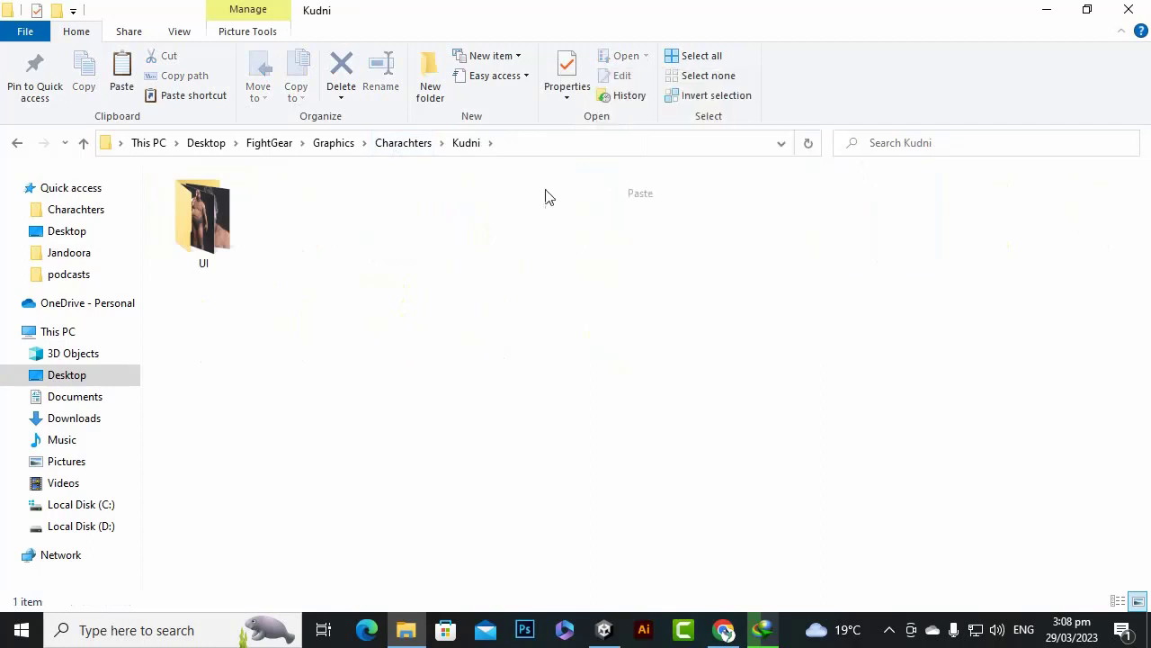
pyautogui.click(409, 144)
# Paste the copied Animations and Model folders into the RealManiac and Roberto character folders.
pyautogui.doubleClick(979, 239)
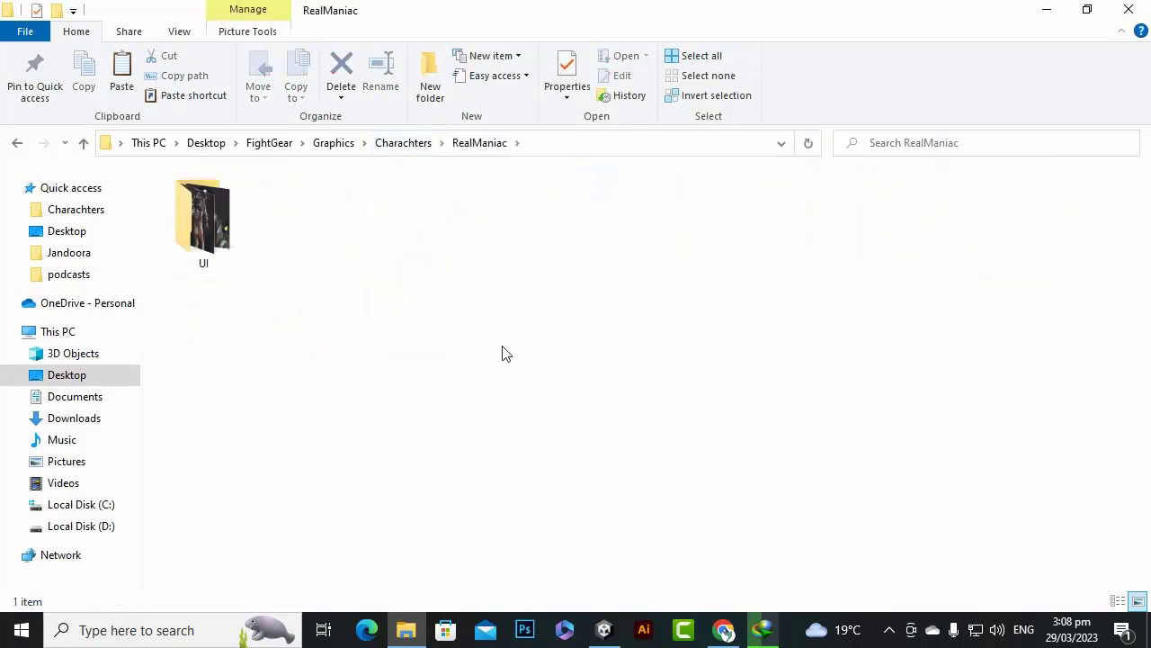
pyautogui.rightClick(503, 352)
pyautogui.click(597, 194)
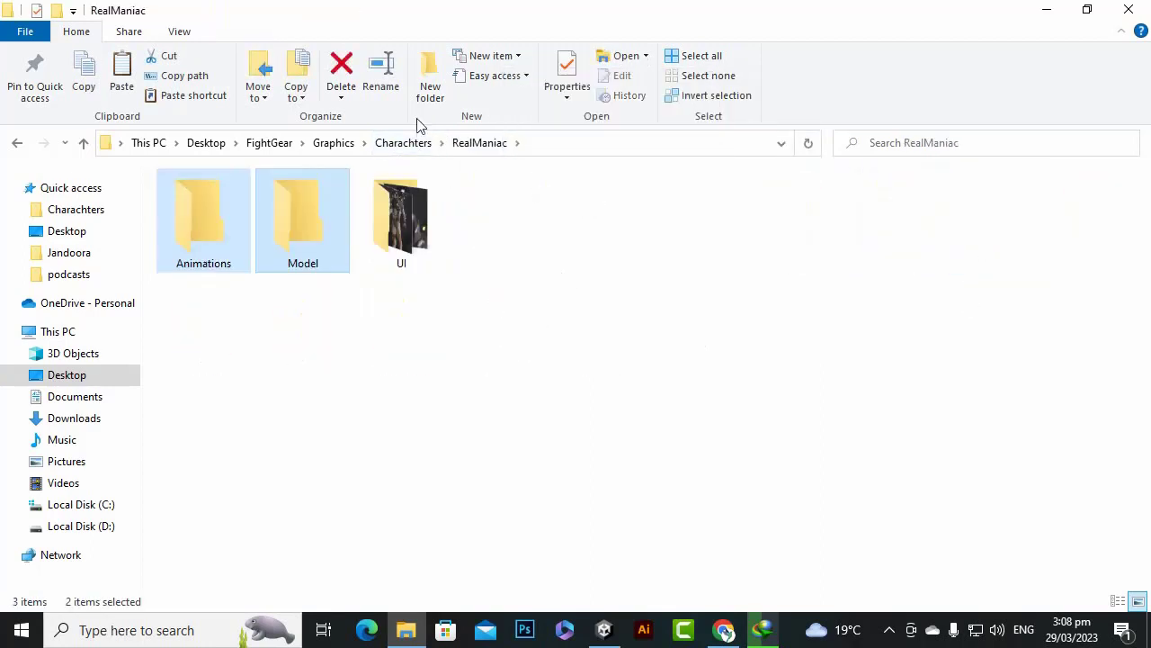
pyautogui.click(405, 142)
pyautogui.doubleClick(1084, 234)
pyautogui.rightClick(582, 407)
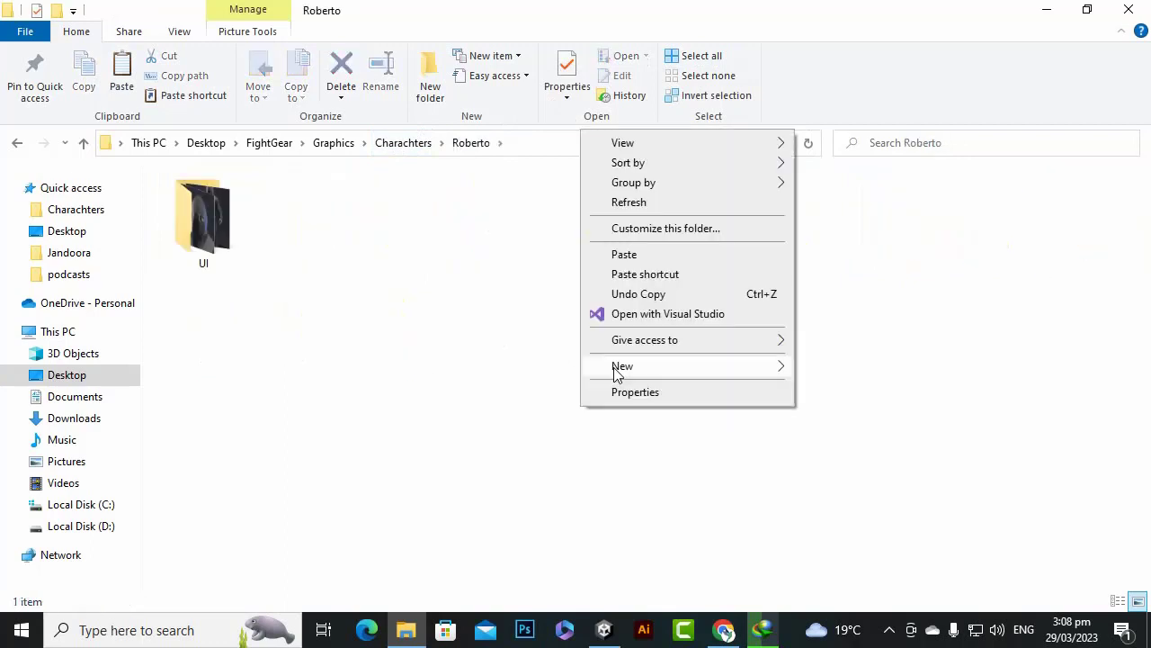
pyautogui.click(670, 255)
pyautogui.click(402, 144)
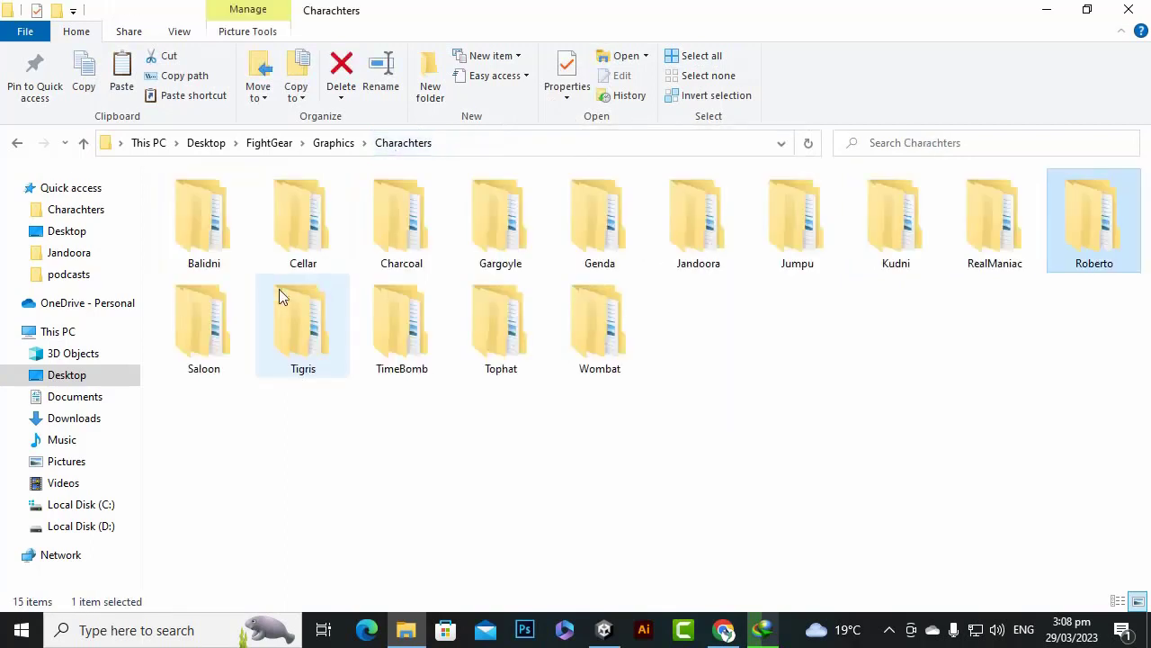
# Check the subfolders inside the Tigris character folder, and return to the Charachters folder.
pyautogui.click(272, 320)
pyautogui.doubleClick(275, 326)
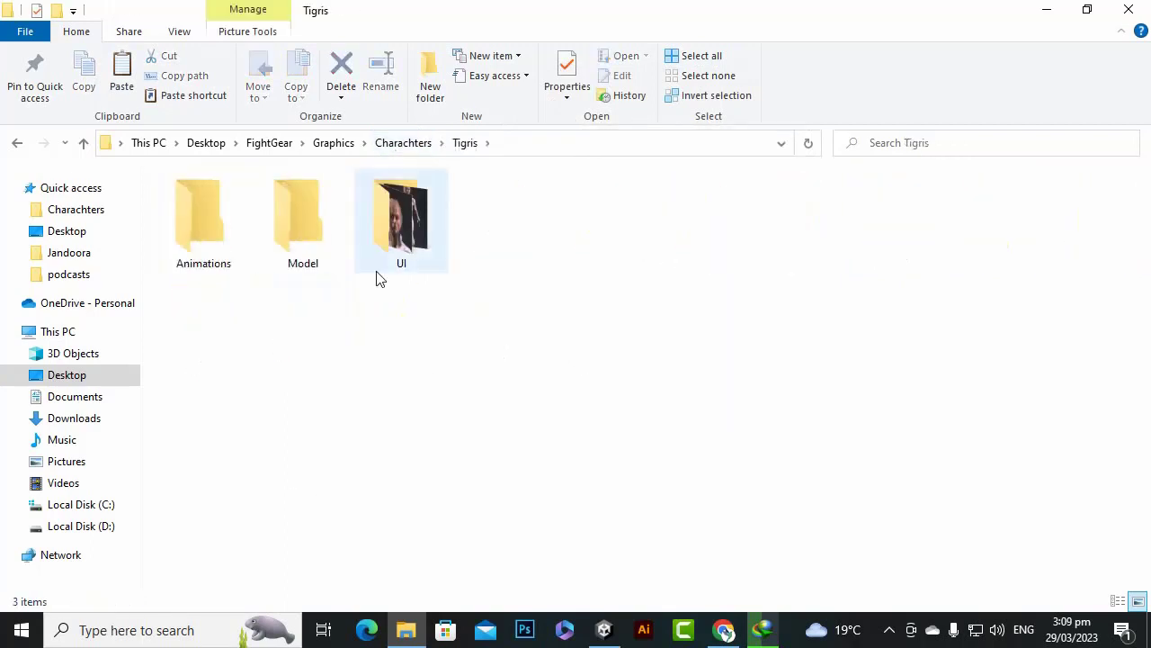
pyautogui.click(404, 149)
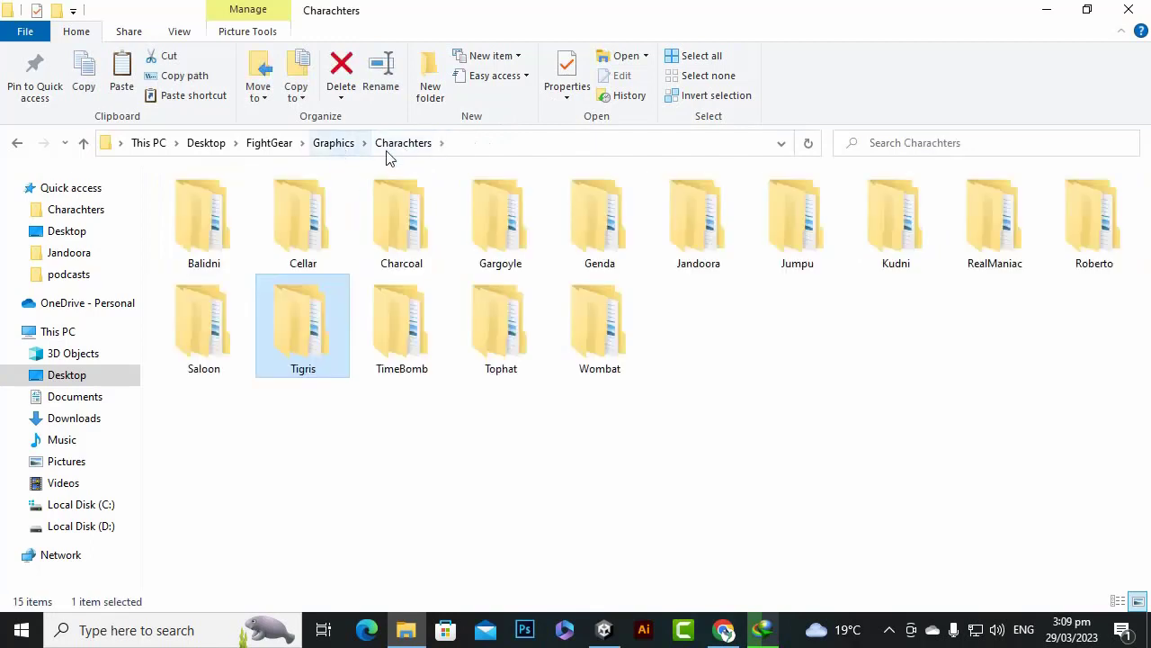
pyautogui.click(349, 145)
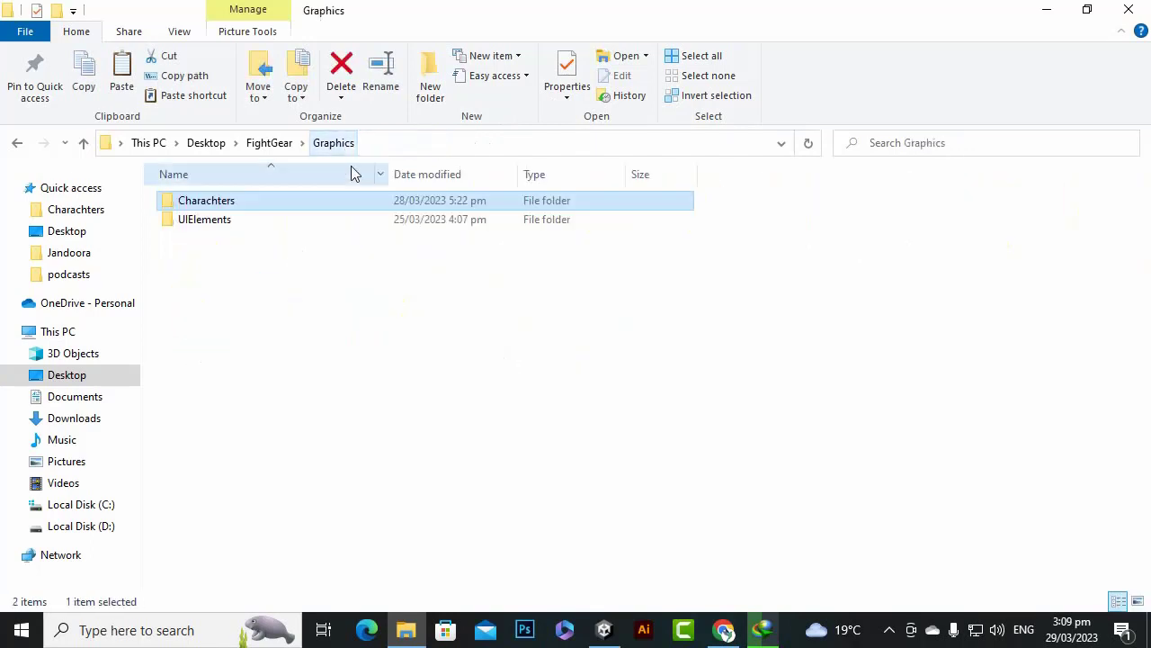
pyautogui.doubleClick(296, 204)
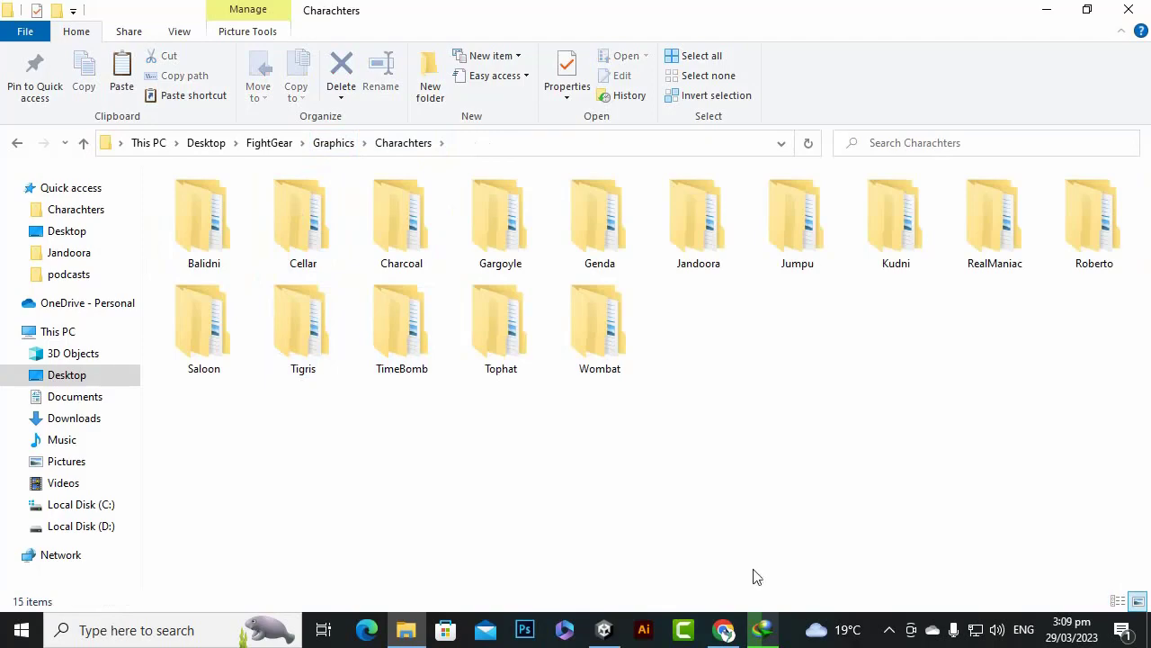
# Switch to Unity, create a folder named NEWCHARACTERS in Assets/UFE/Demos/Shared_Assets/Characters, and open it.
pyautogui.click(604, 629)
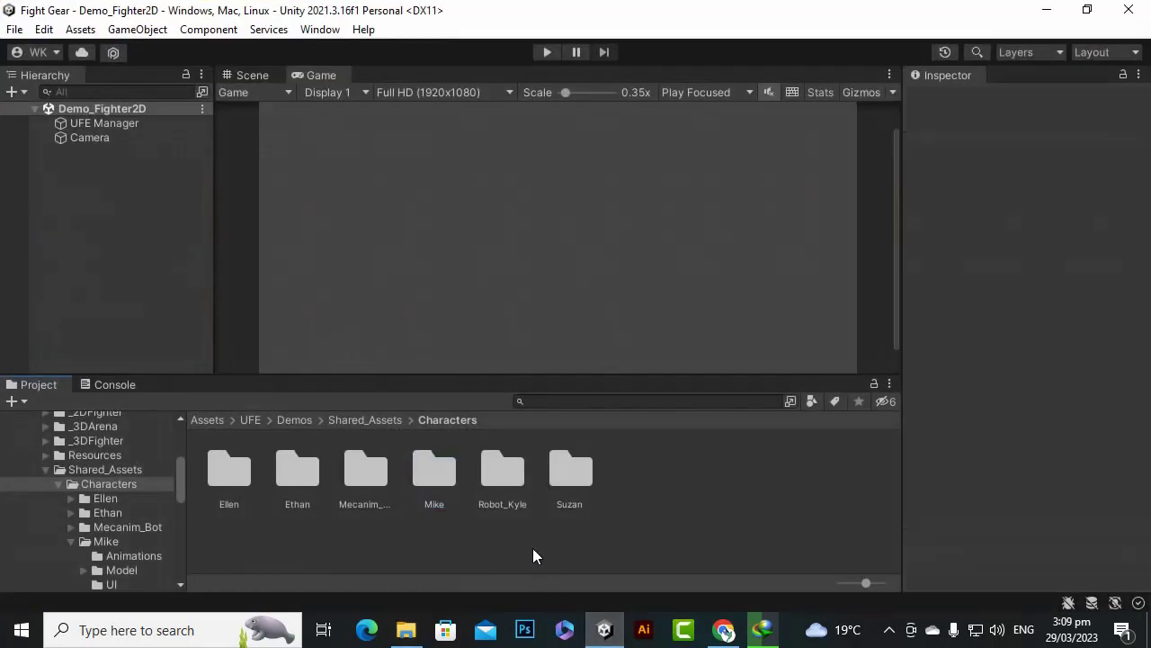
pyautogui.rightClick(707, 538)
pyautogui.moveTo(720, 76)
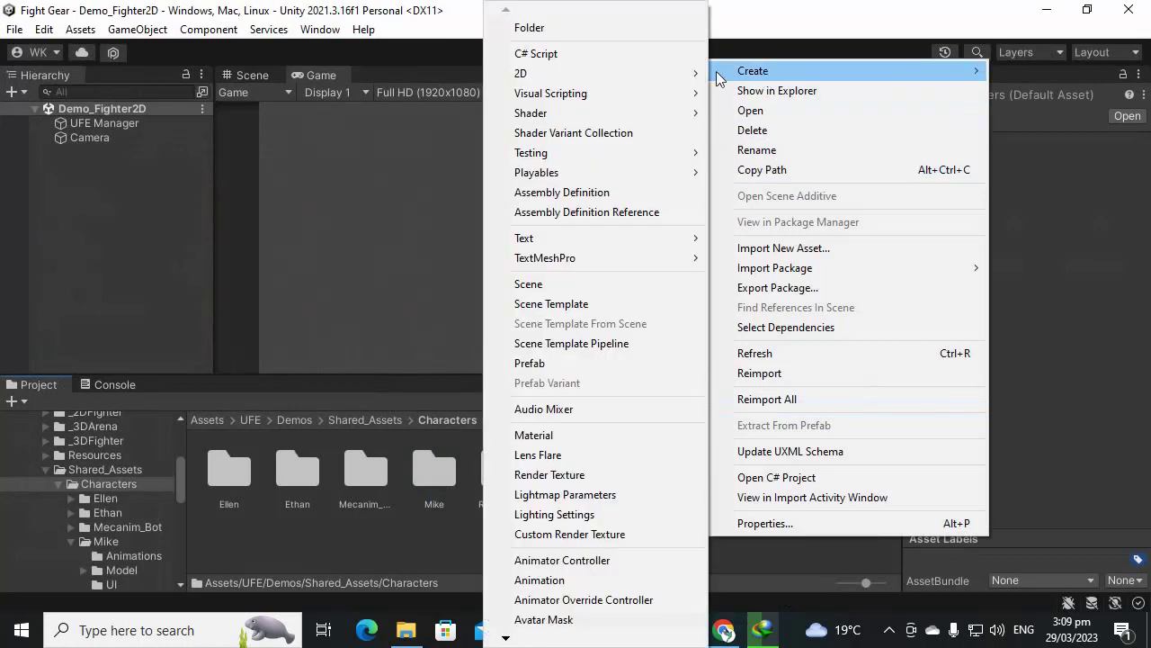
pyautogui.click(586, 30)
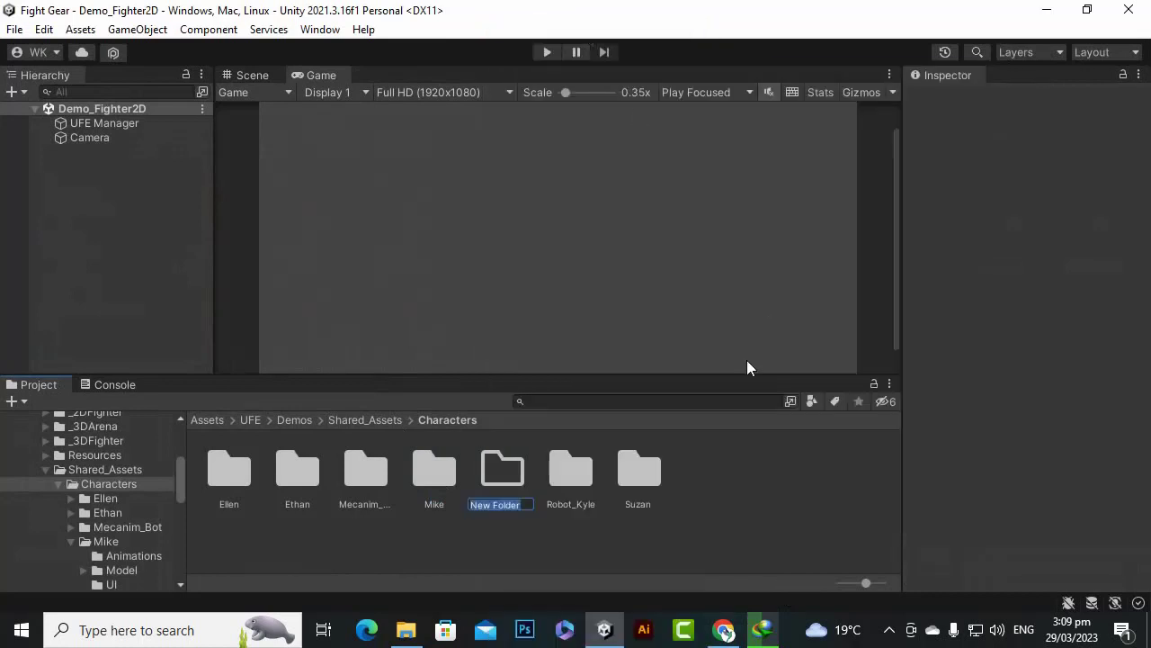
pyautogui.write('NEWCHARACTERS')
pyautogui.press('Return')
pyautogui.press('Return')
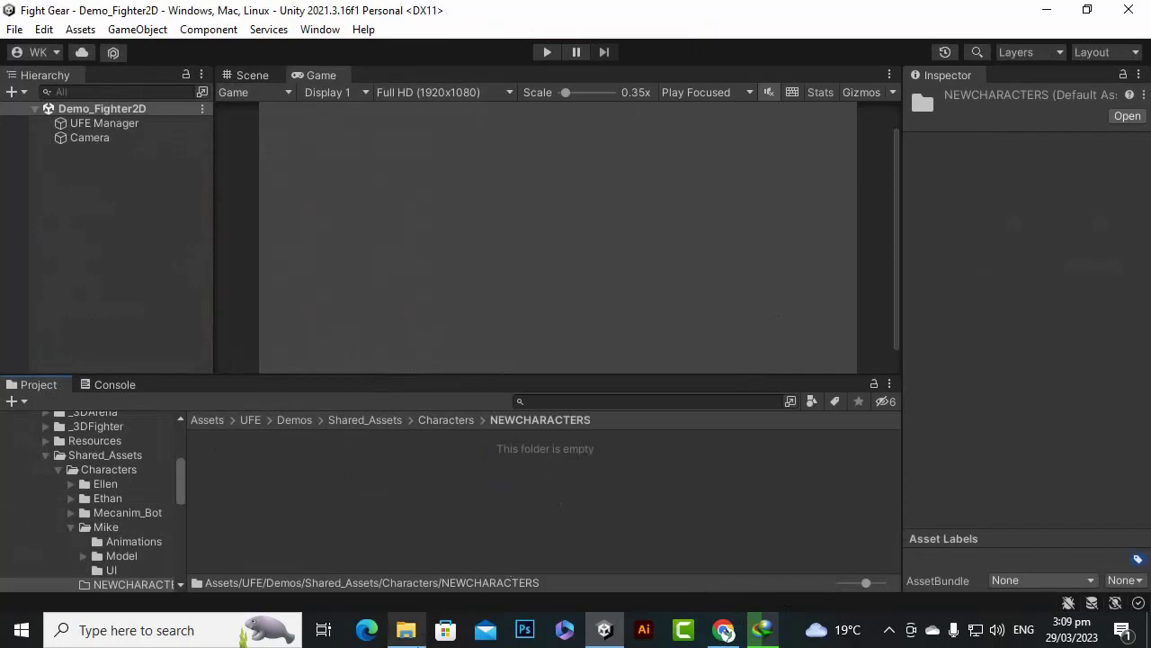
# Import all the character folders from FightGear's Charachters folder in File Explorer into Unity's NEWCHARACTERS folder.
pyautogui.click(406, 630)
pyautogui.moveTo(187, 432); pyautogui.dragTo(1147, 164)
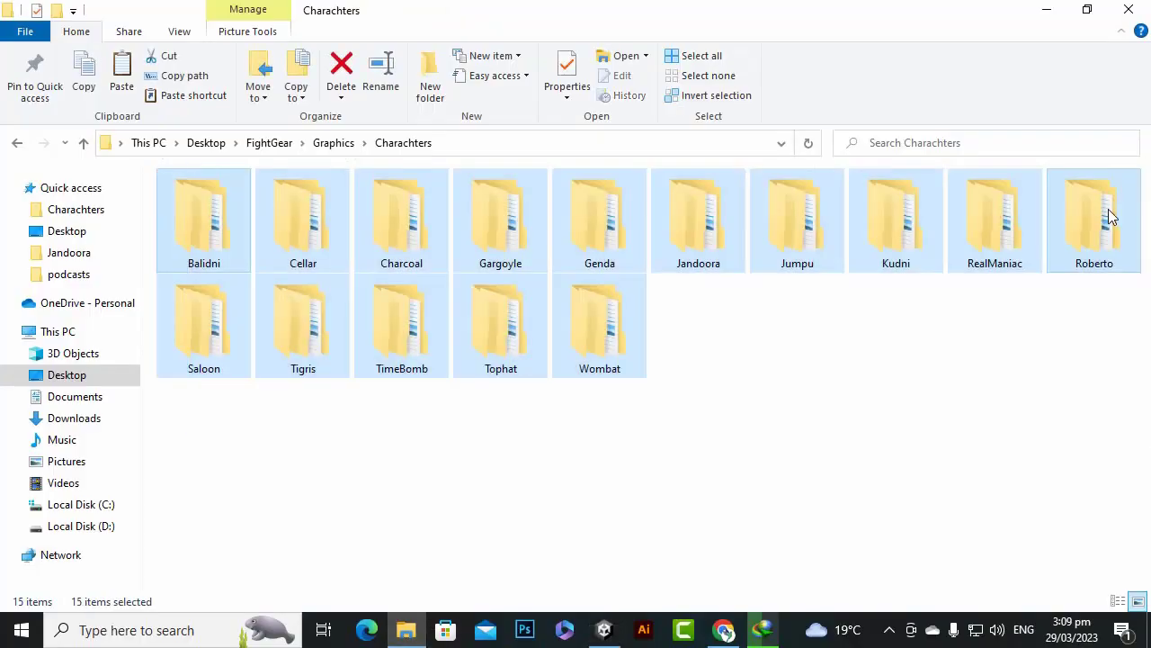
pyautogui.moveTo(704, 228); pyautogui.dragTo(597, 574)
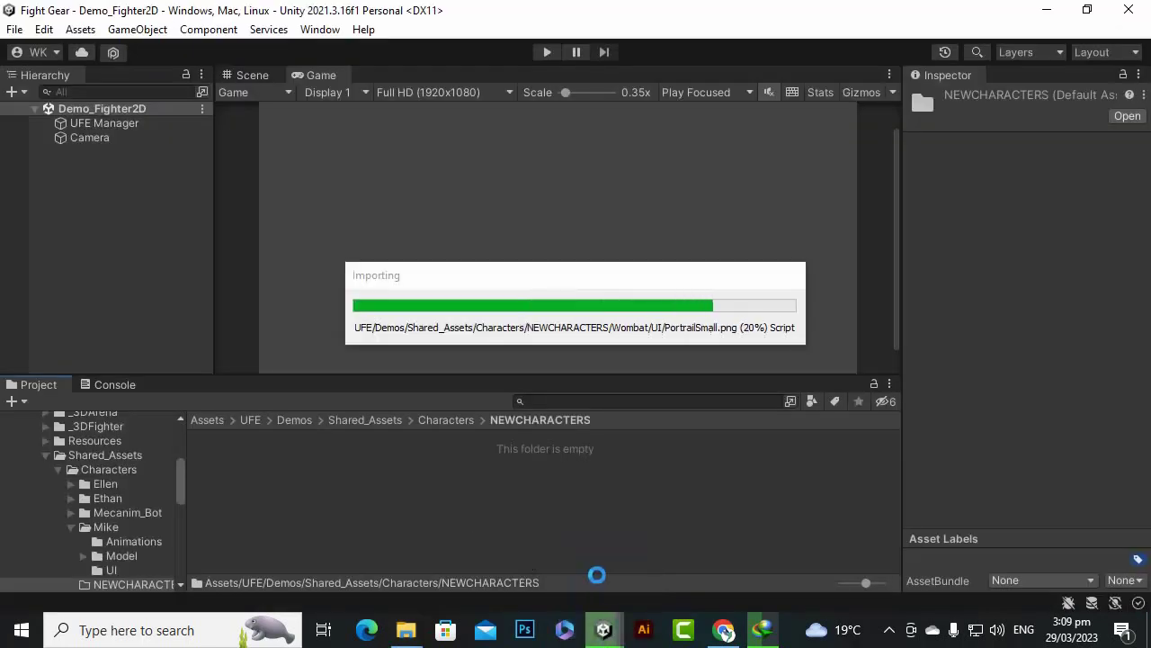
# Inspect the imported Genda folder and its Model subfolder inside NEWCHARACTERS, and return to the Assets root.
pyautogui.doubleClick(517, 484)
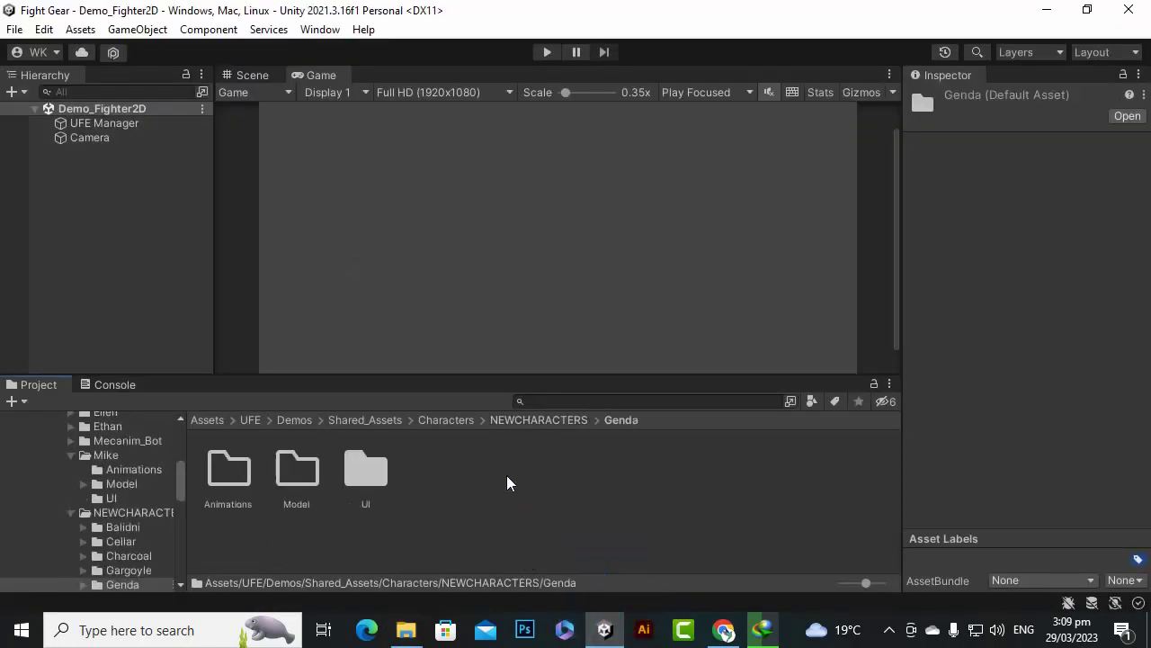
pyautogui.click(518, 523)
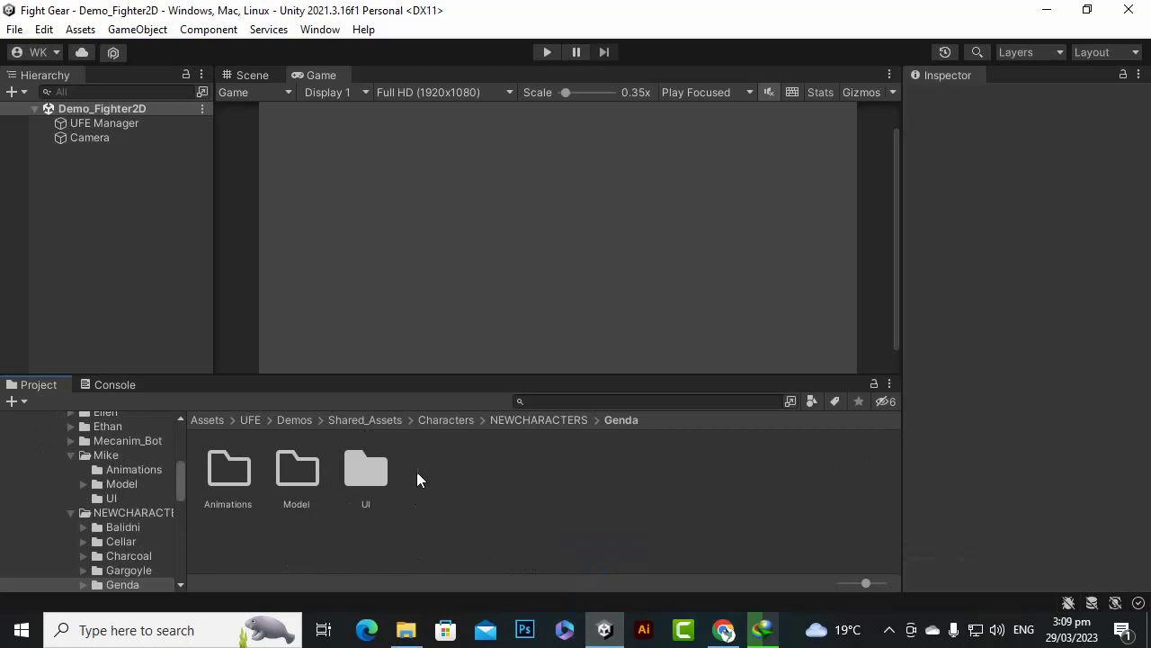
pyautogui.doubleClick(292, 477)
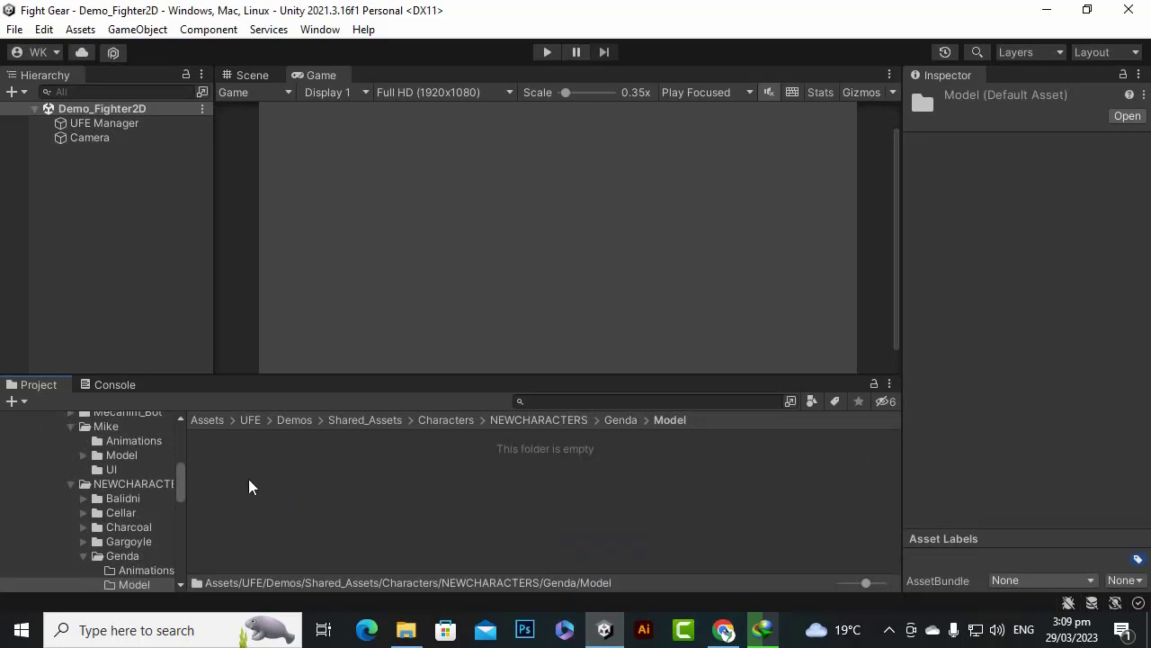
pyautogui.click(208, 420)
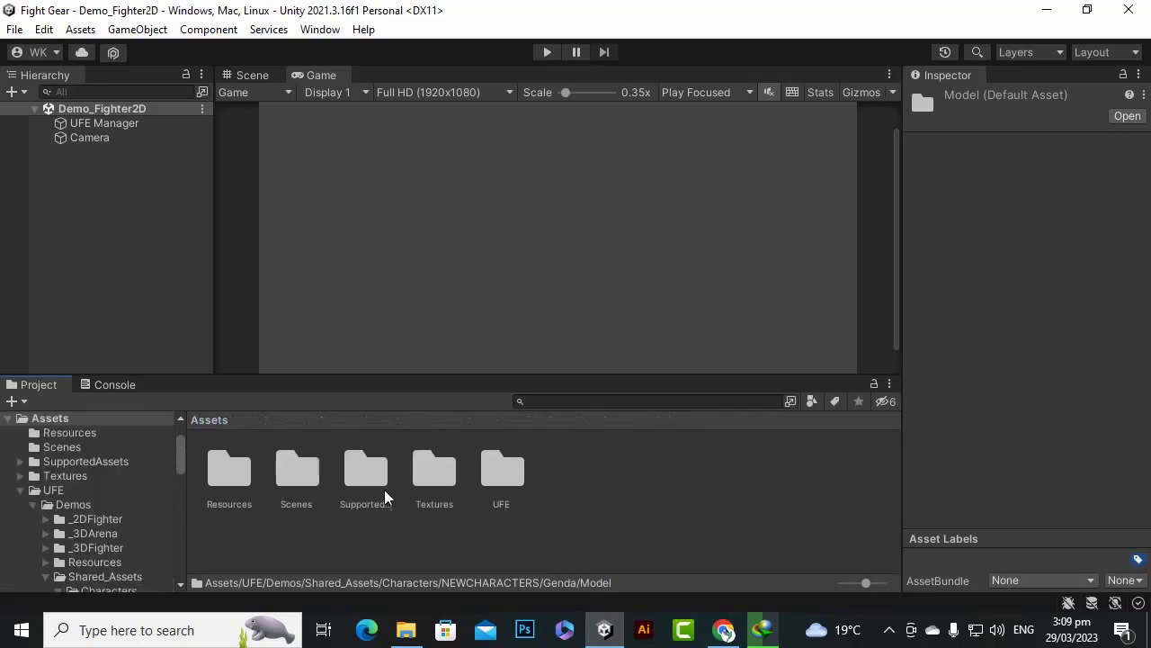
# Widen the Project folder tree and look through the imported character folders under Characters/NEWCHARACTERS.
pyautogui.click(191, 469)
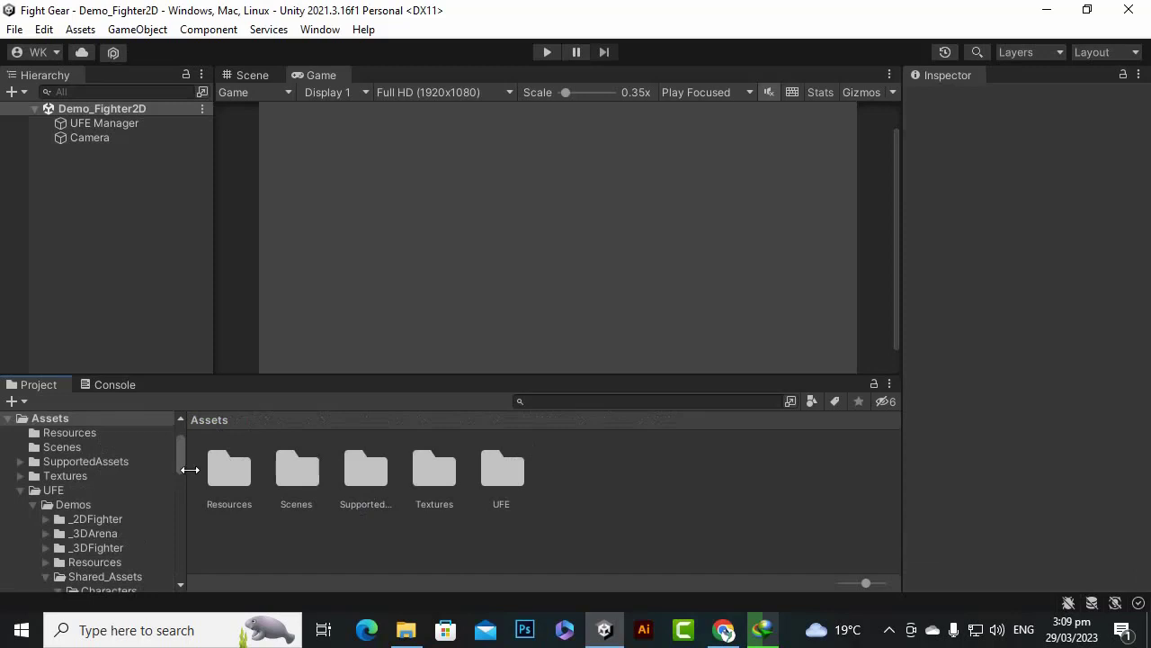
pyautogui.moveTo(185, 468); pyautogui.dragTo(210, 471)
pyautogui.scroll(-3, 127, 486)
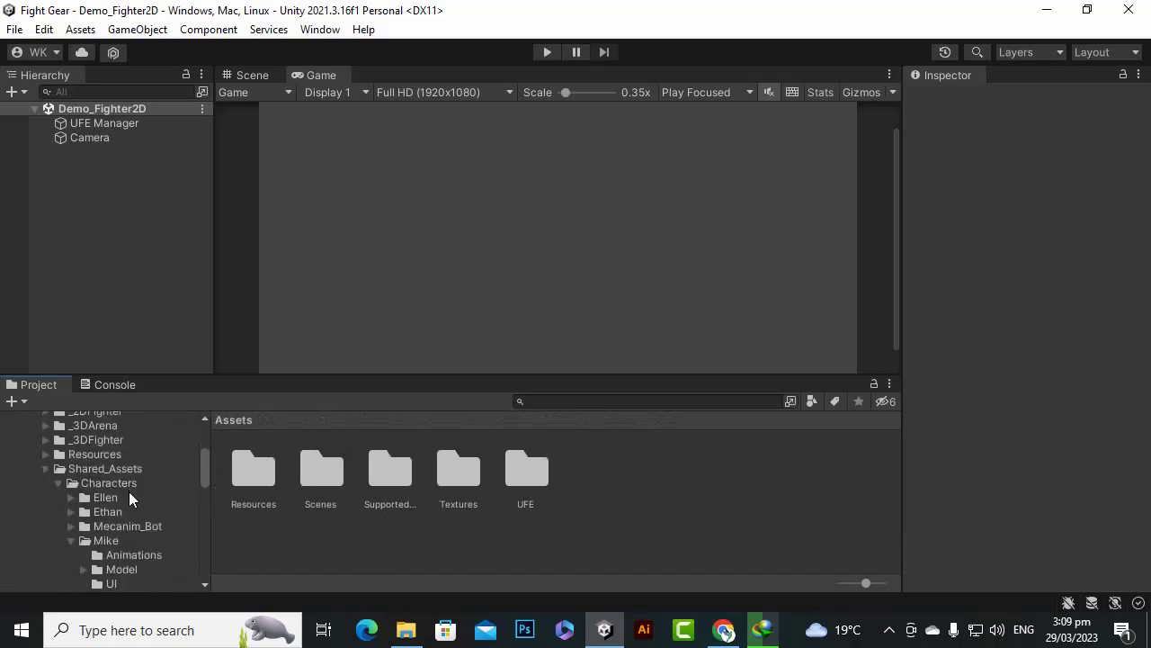
pyautogui.scroll(-3, 140, 504)
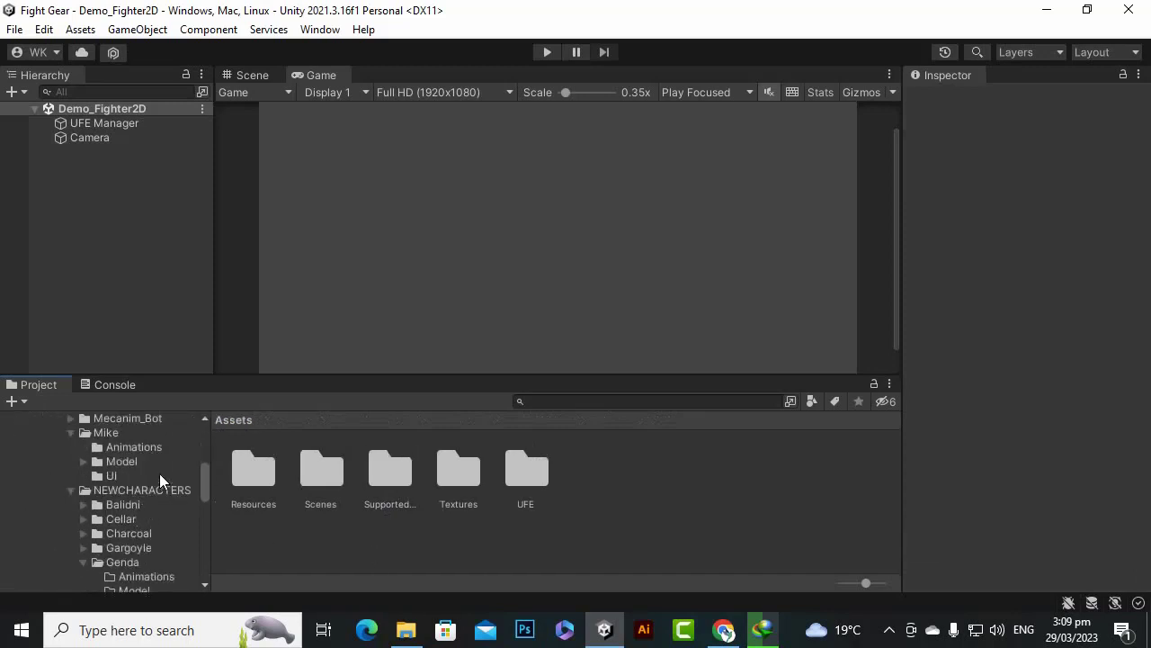
pyautogui.scroll(-5, 155, 473)
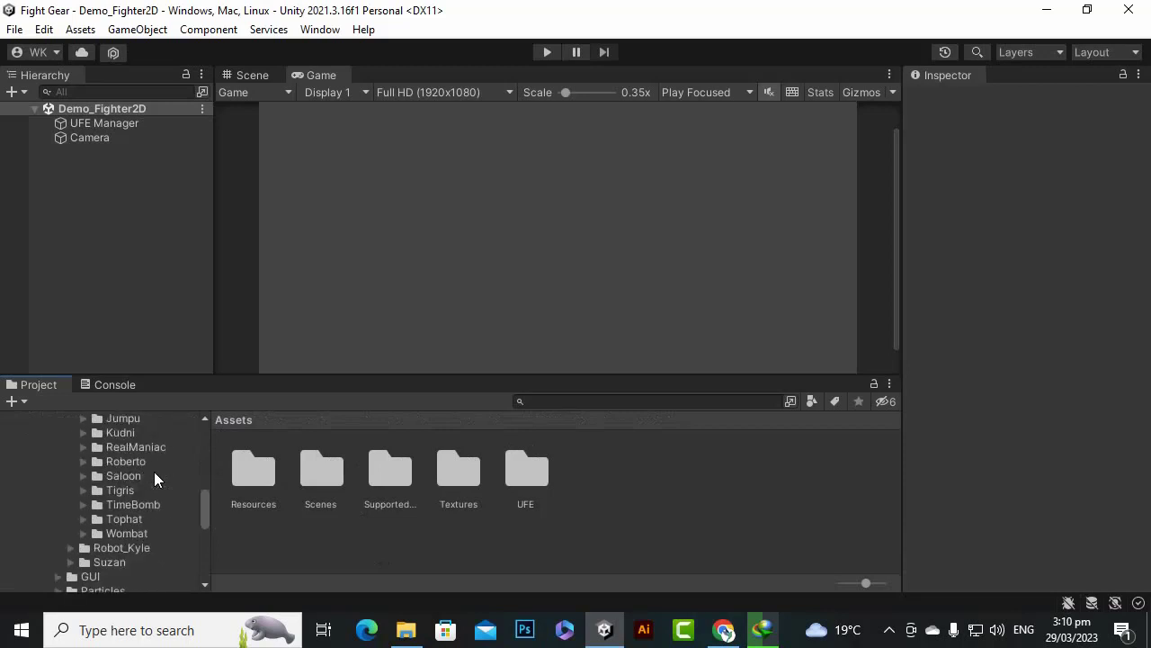
pyautogui.scroll(2, 162, 491)
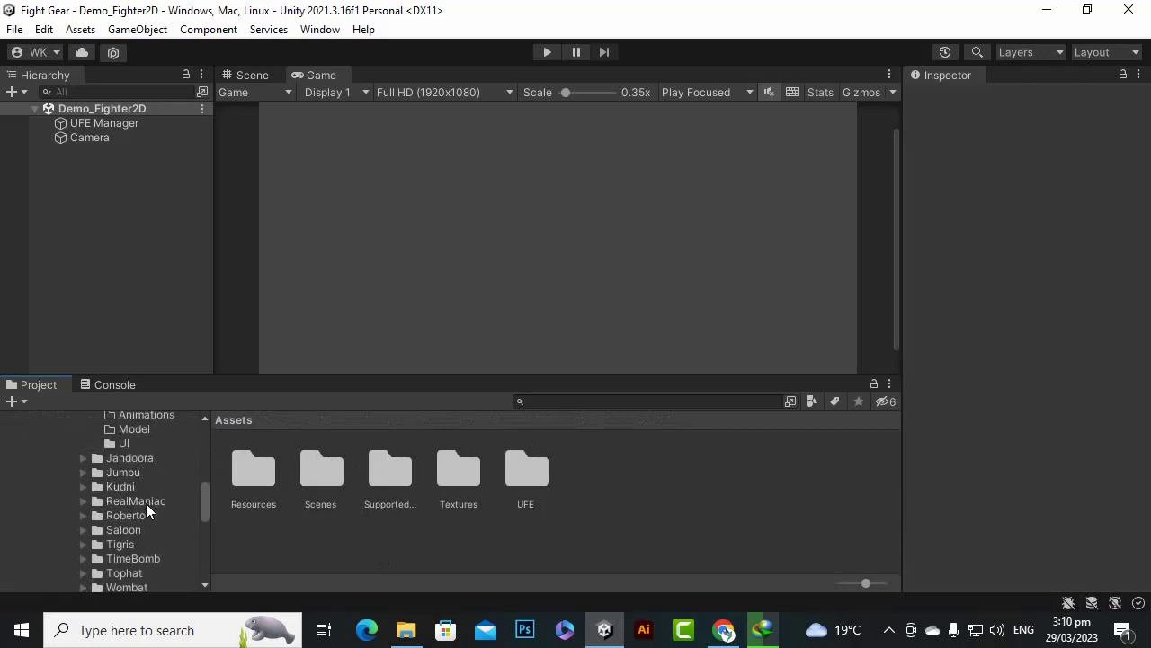
pyautogui.scroll(3, 146, 509)
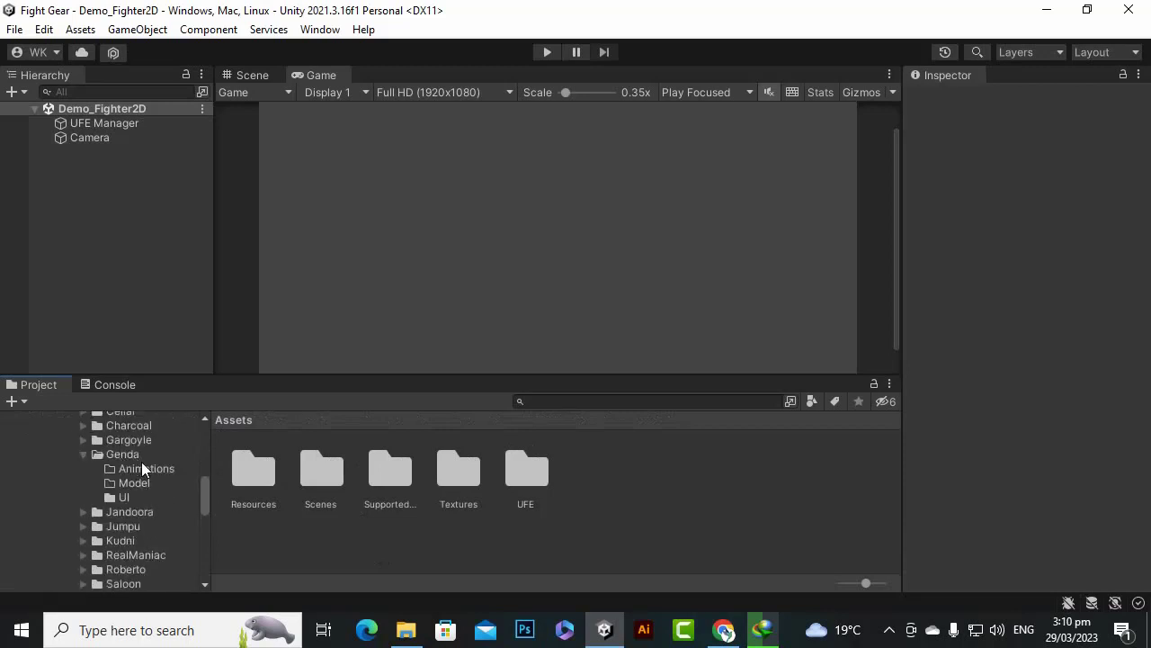
pyautogui.scroll(3, 142, 482)
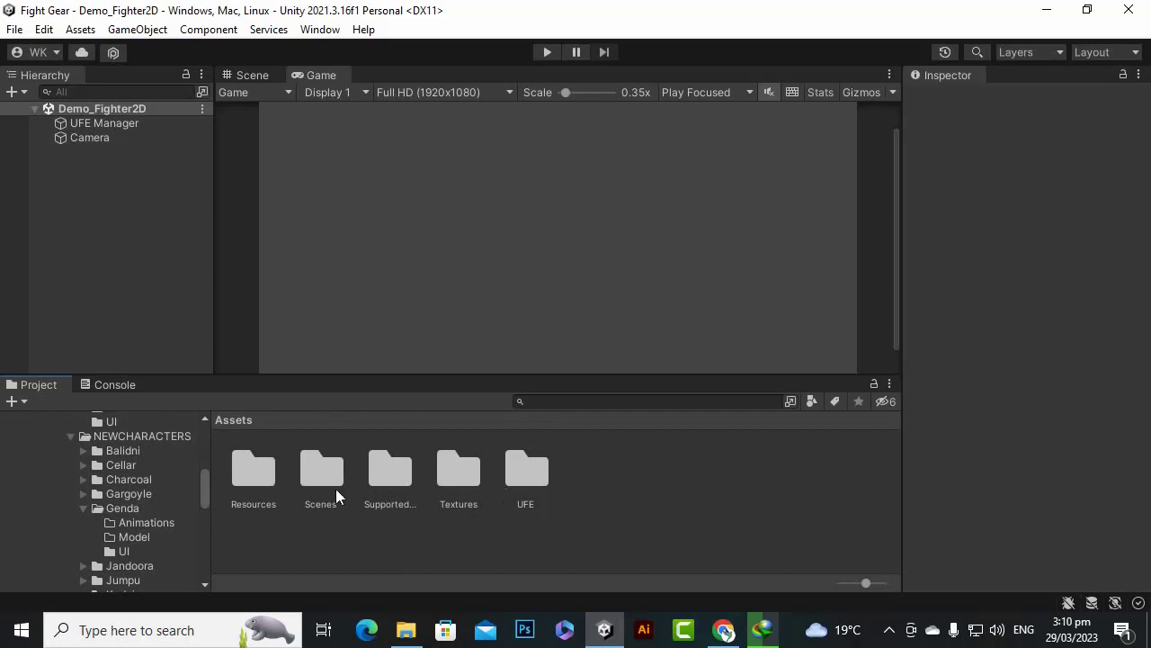
# Open Assets/SupportedAssets in the project and show that folder in File Explorer.
pyautogui.doubleClick(387, 470)
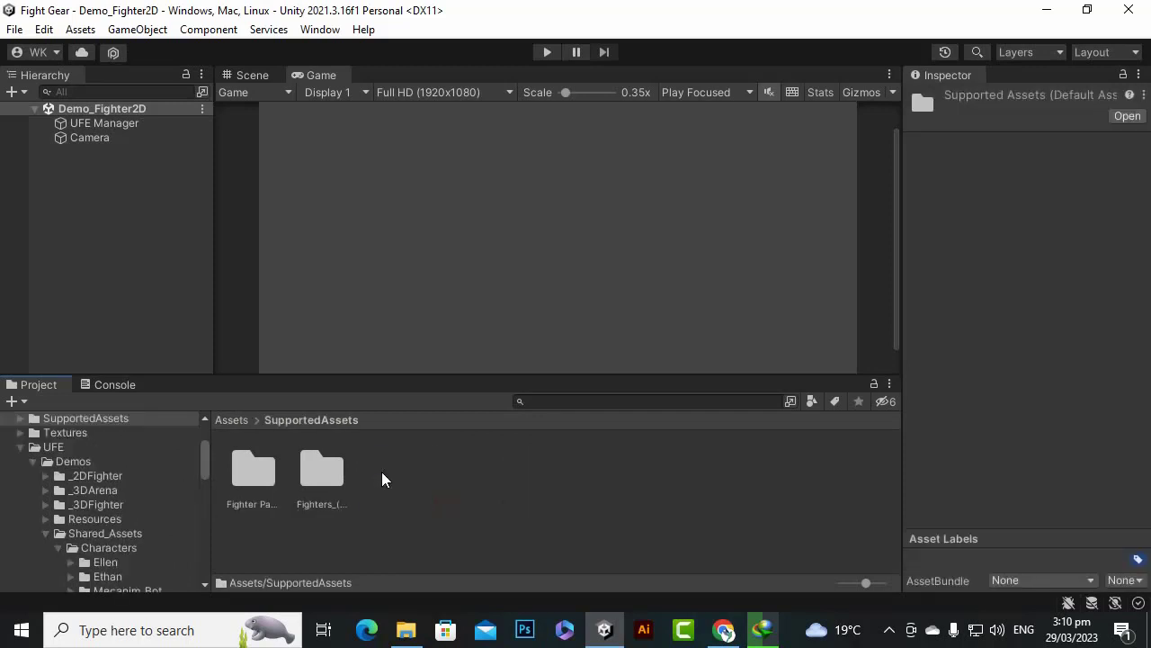
pyautogui.click(334, 461)
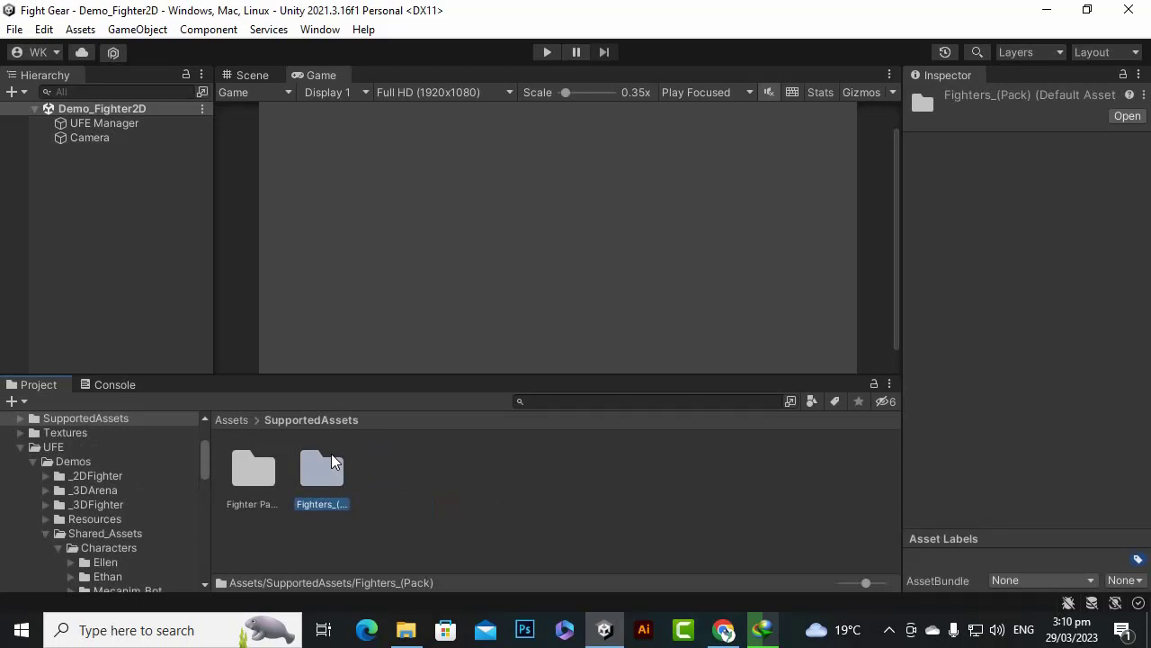
pyautogui.click(467, 519)
pyautogui.rightClick(456, 520)
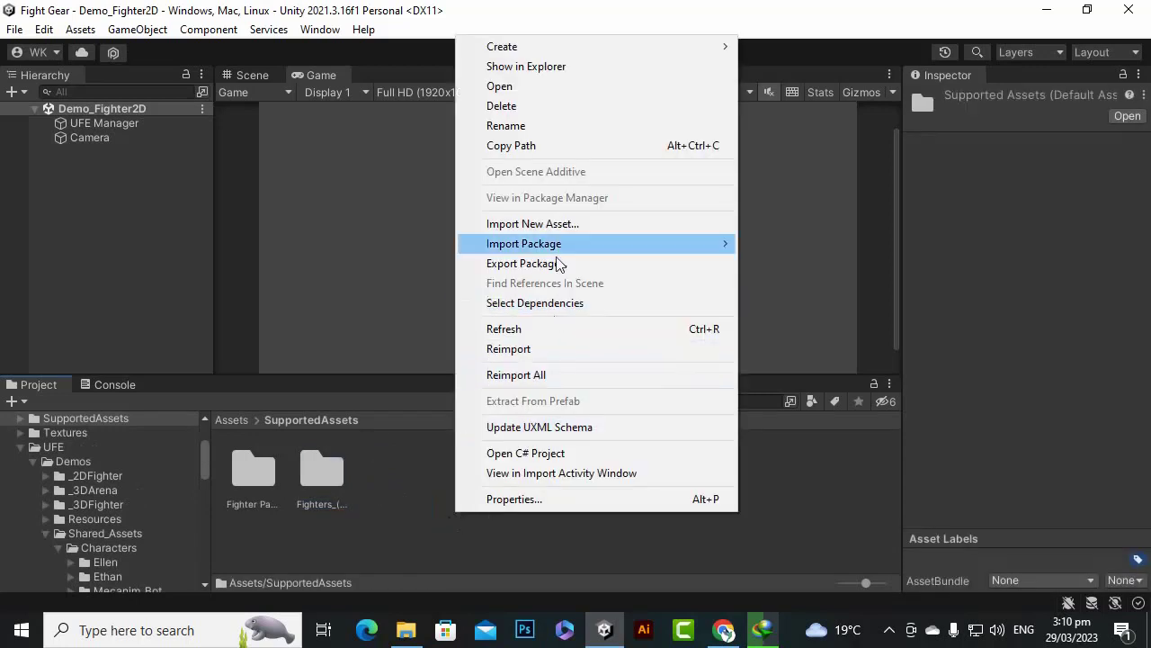
pyautogui.click(562, 67)
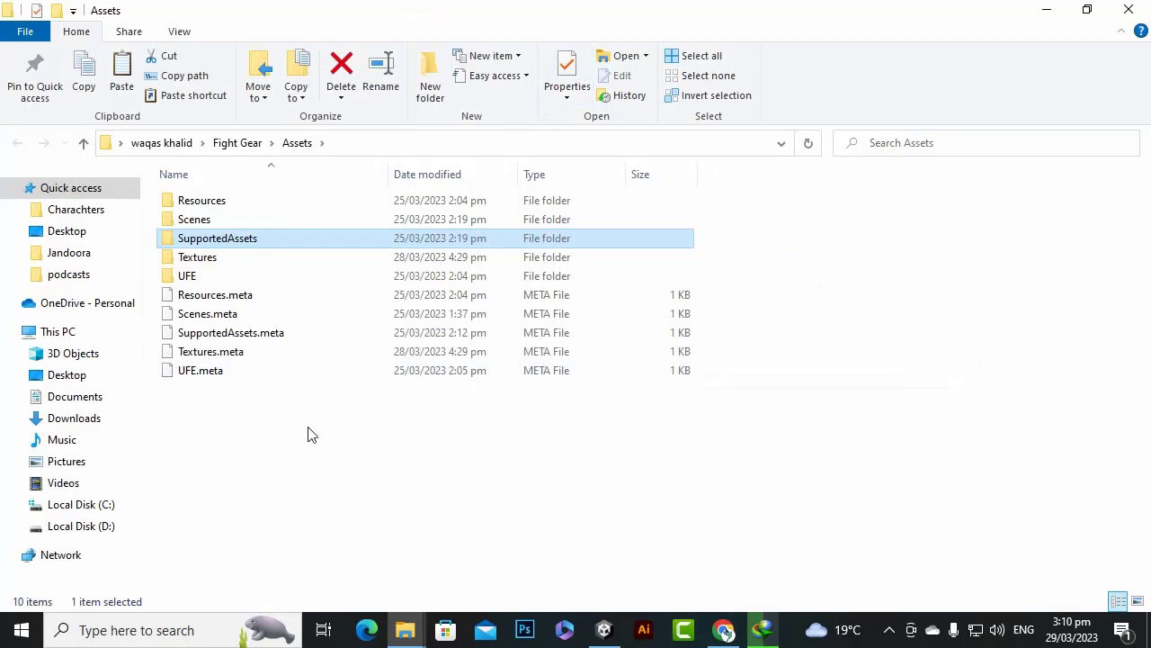
# Copy all the Fighter prefab and meta files from the SupportedAssets/Fighters_(Pack)/Prefabs folder.
pyautogui.click(230, 221)
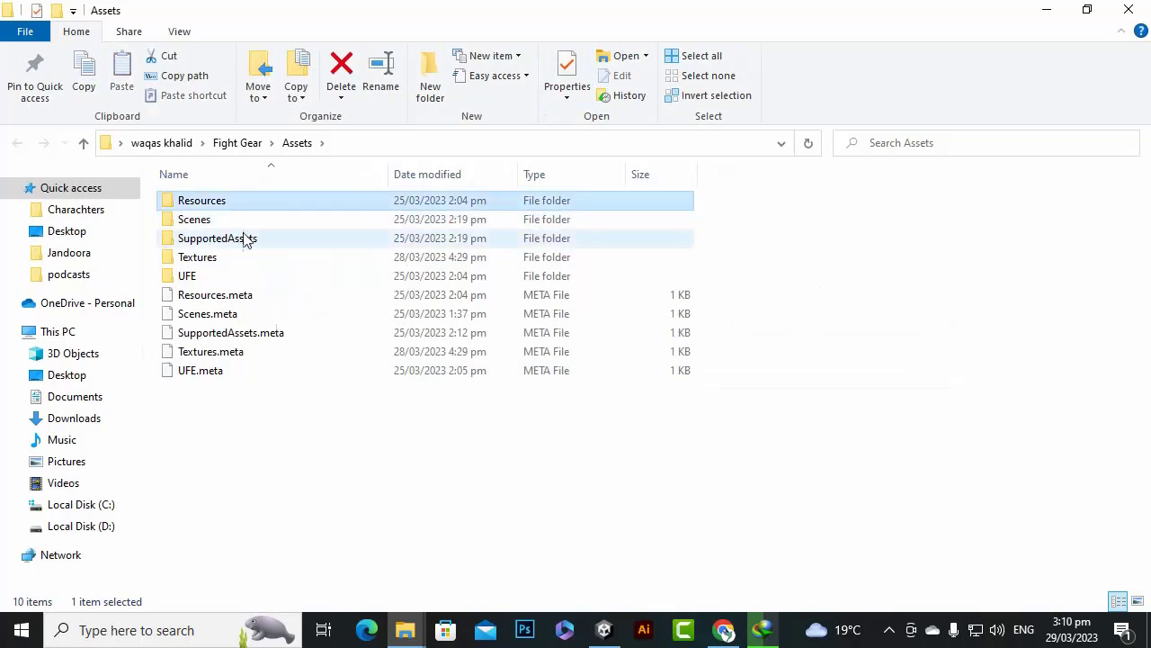
pyautogui.doubleClick(243, 237)
pyautogui.doubleClick(260, 221)
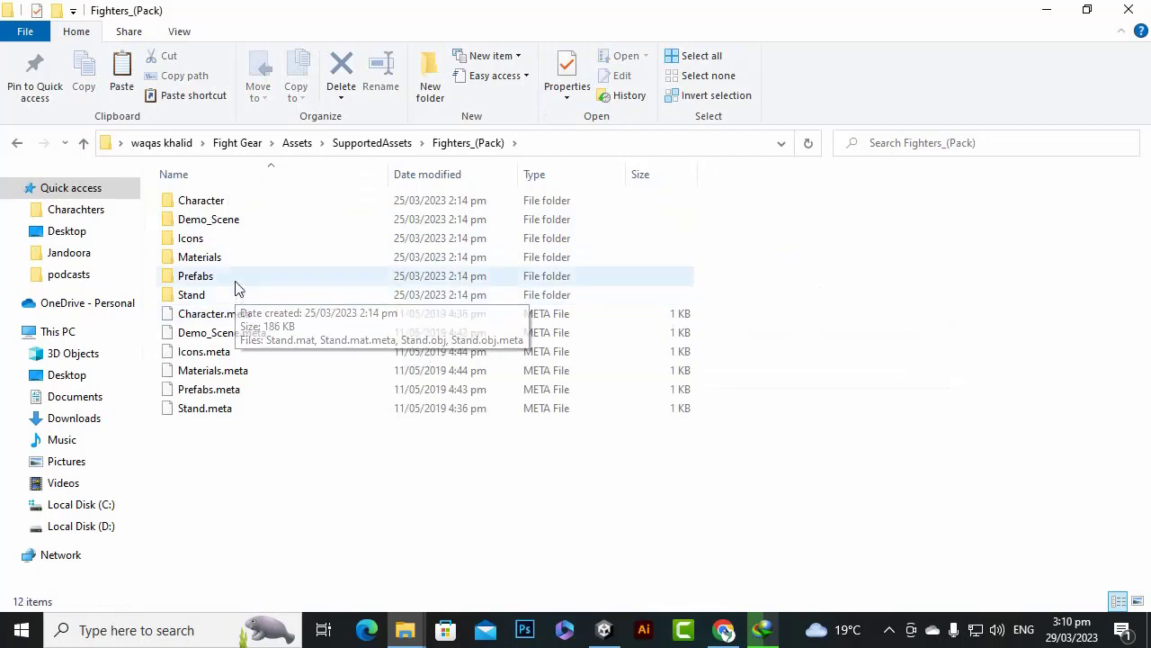
pyautogui.doubleClick(236, 279)
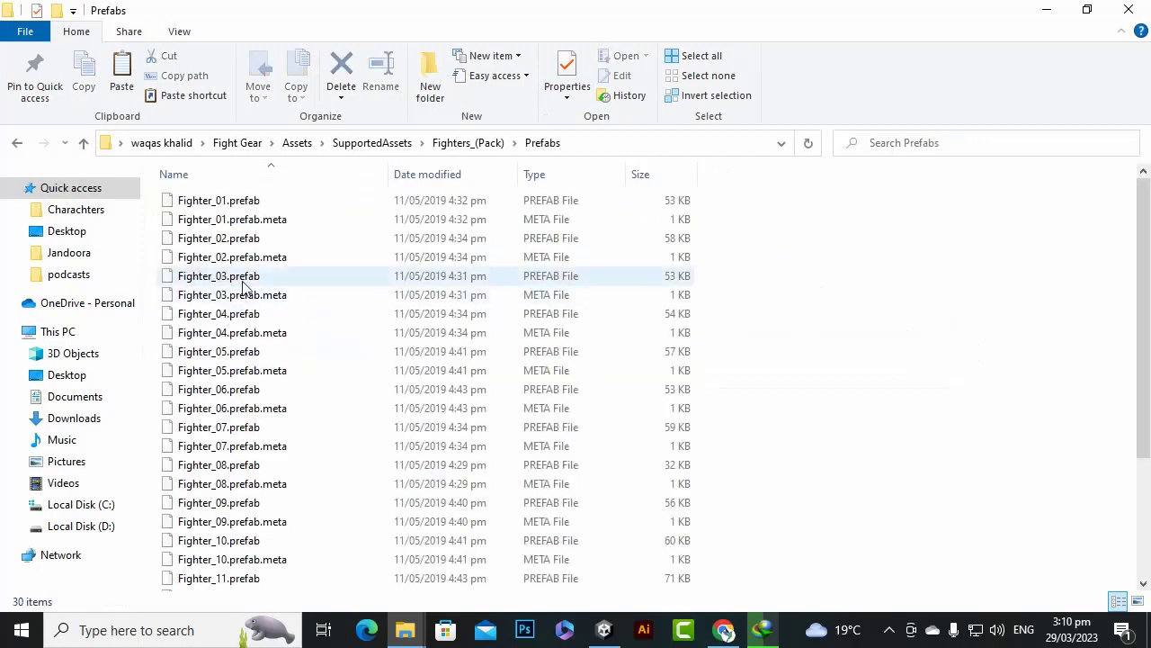
pyautogui.scroll(-3, 336, 457)
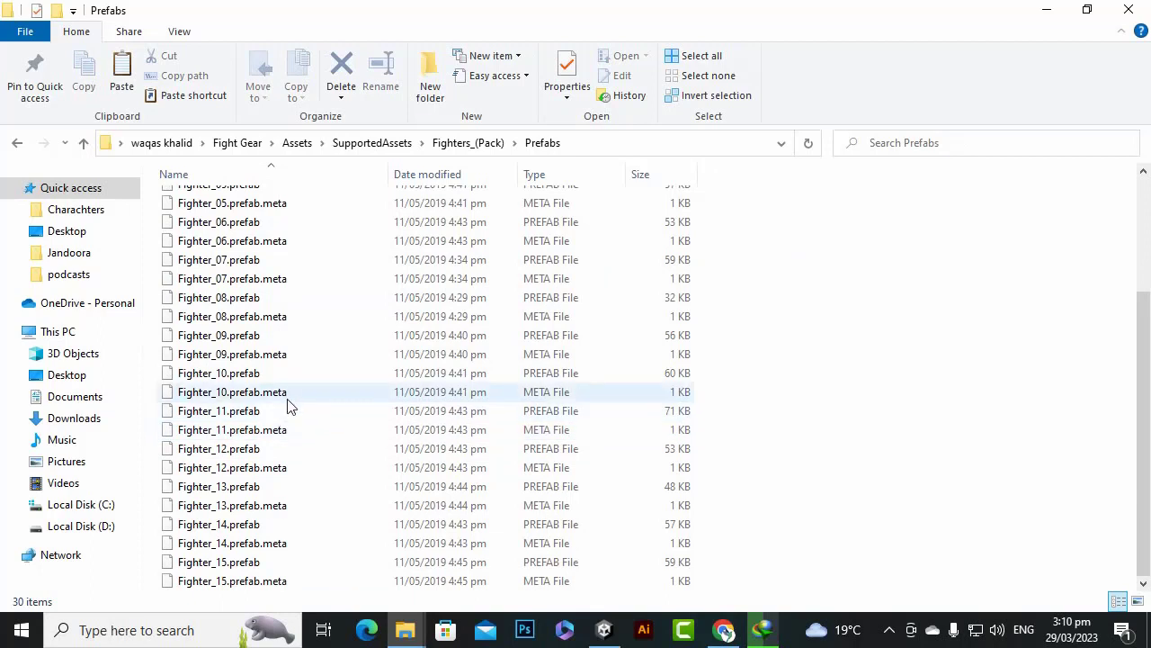
pyautogui.scroll(3, 288, 396)
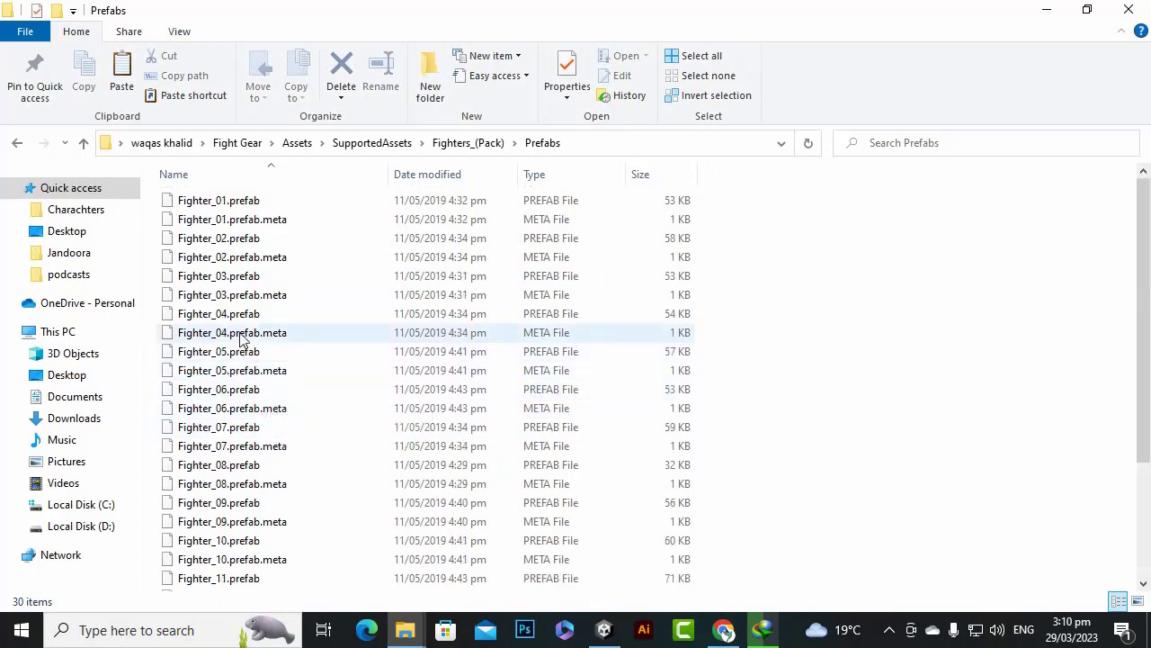
pyautogui.hotkey('ctrl', 'a')
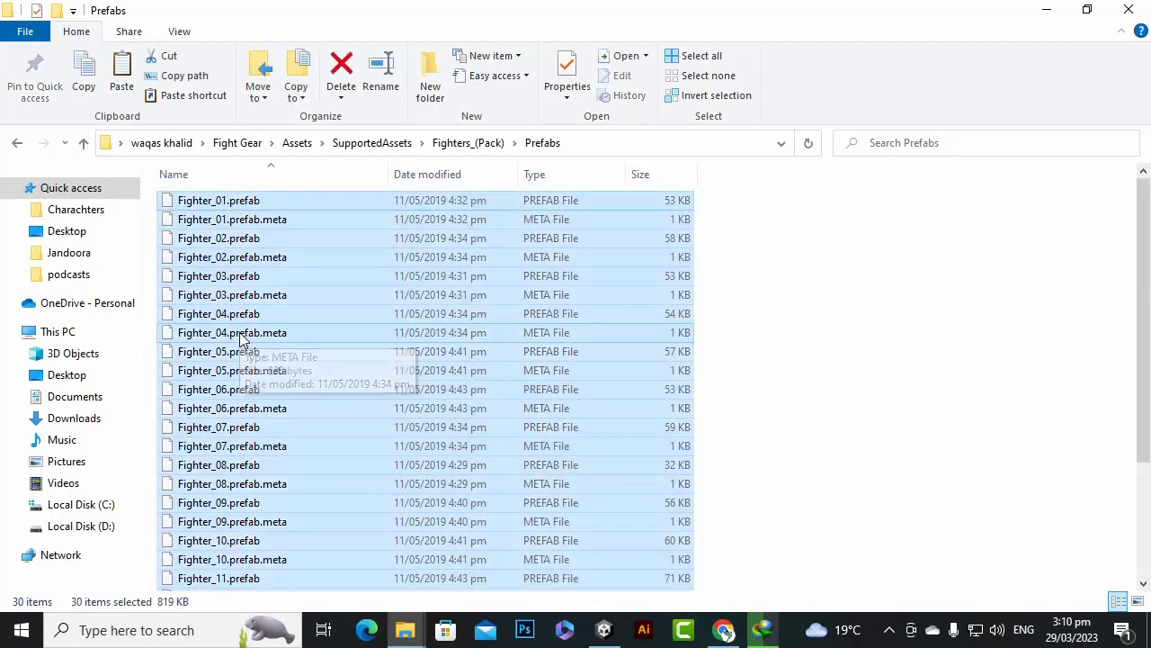
pyautogui.rightClick(387, 254)
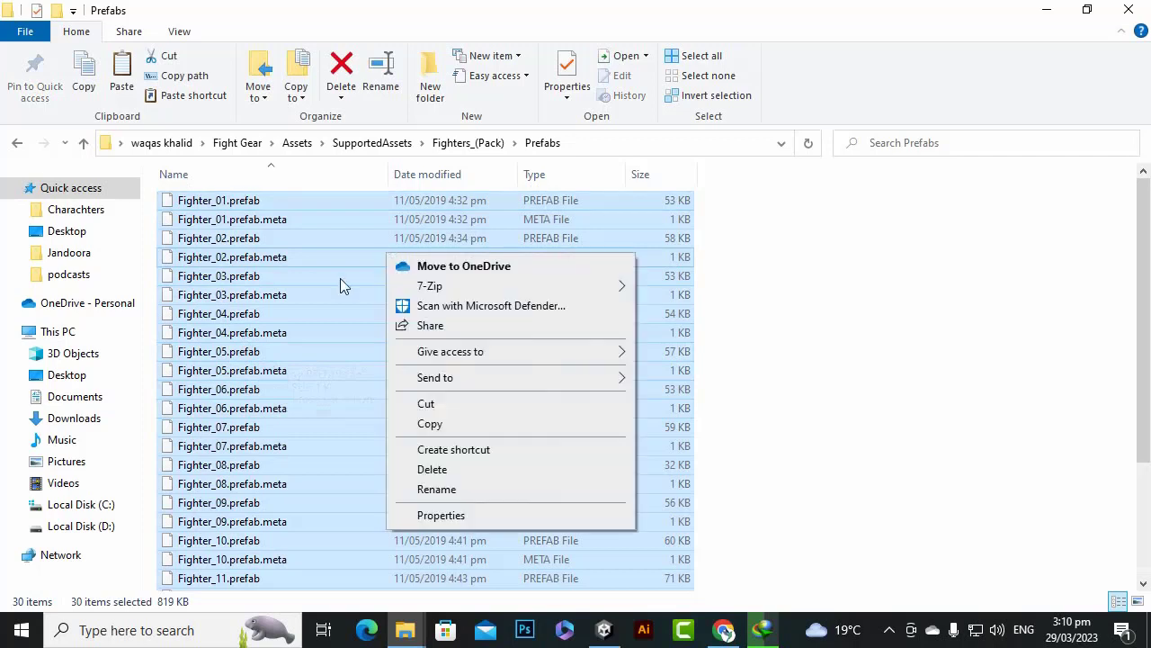
pyautogui.click(462, 426)
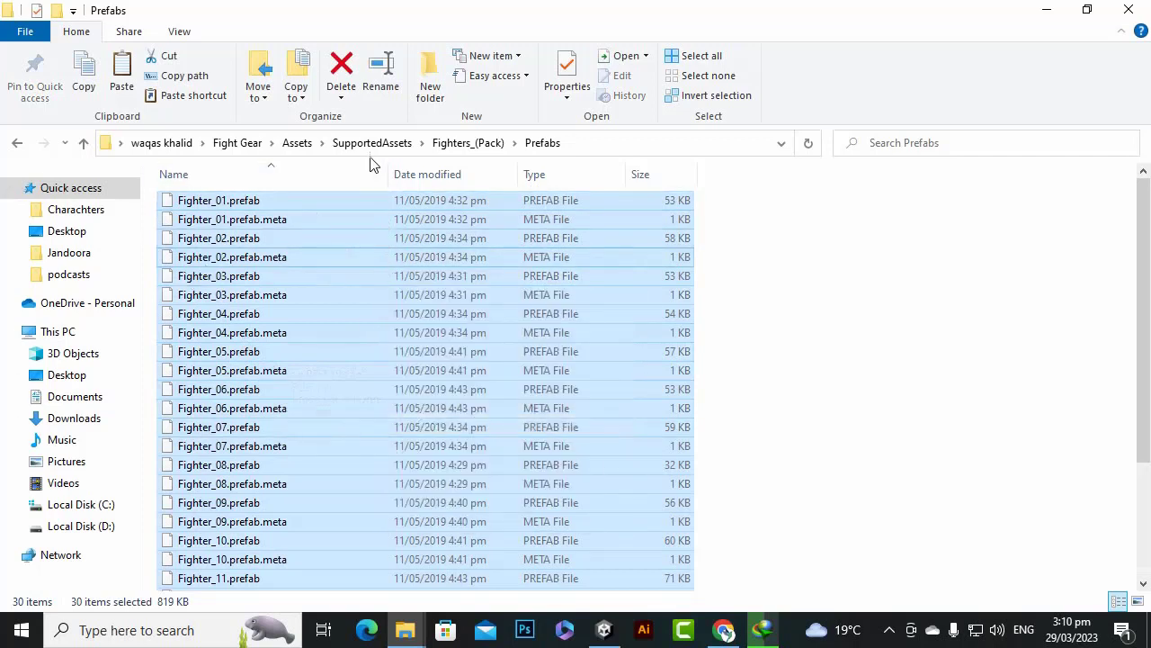
# Open the Assets/UFE/Demos/Shared_Assets/Characters/NEWCHARACTERS folder in File Explorer.
pyautogui.click(293, 149)
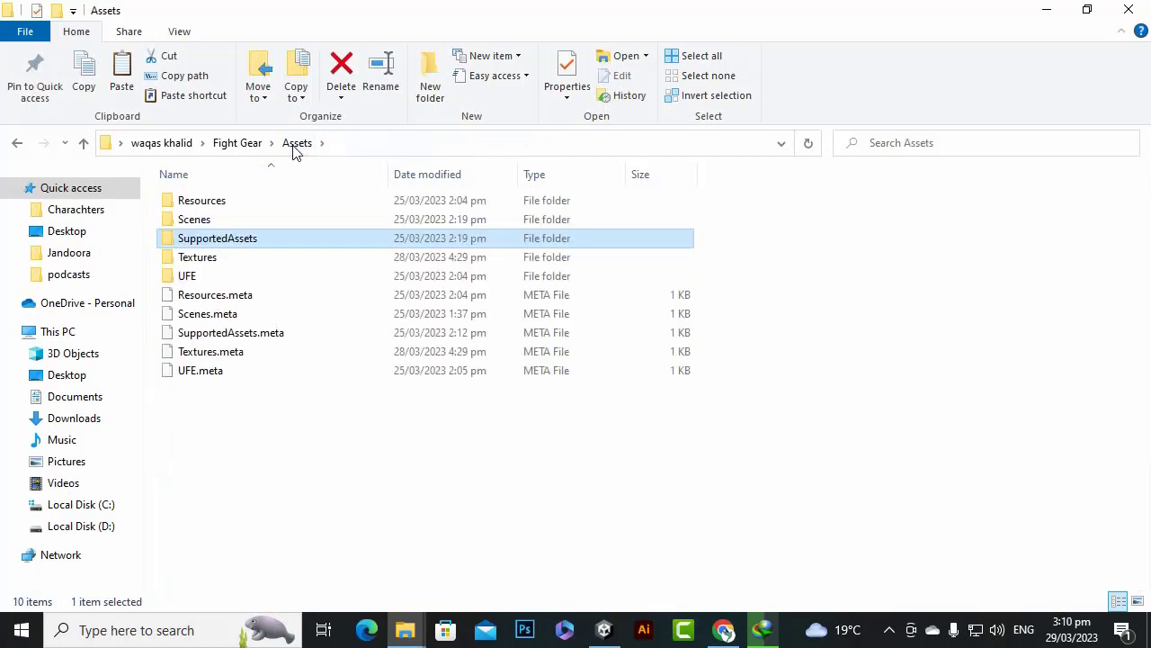
pyautogui.doubleClick(216, 275)
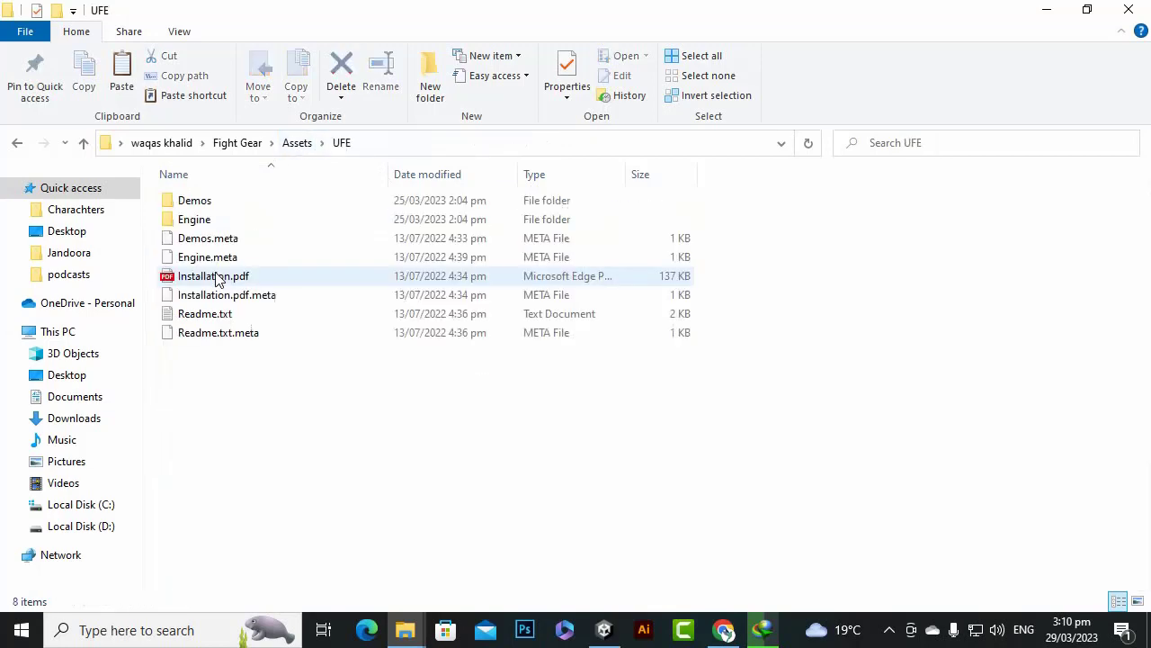
pyautogui.doubleClick(220, 205)
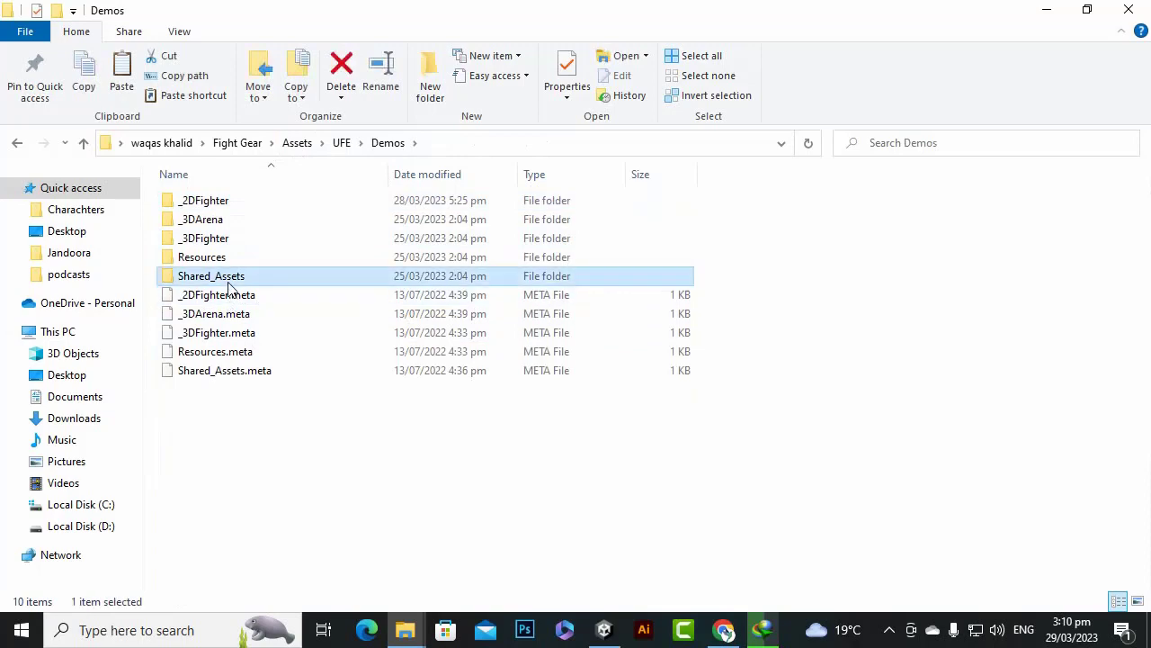
pyautogui.doubleClick(223, 275)
pyautogui.doubleClick(243, 203)
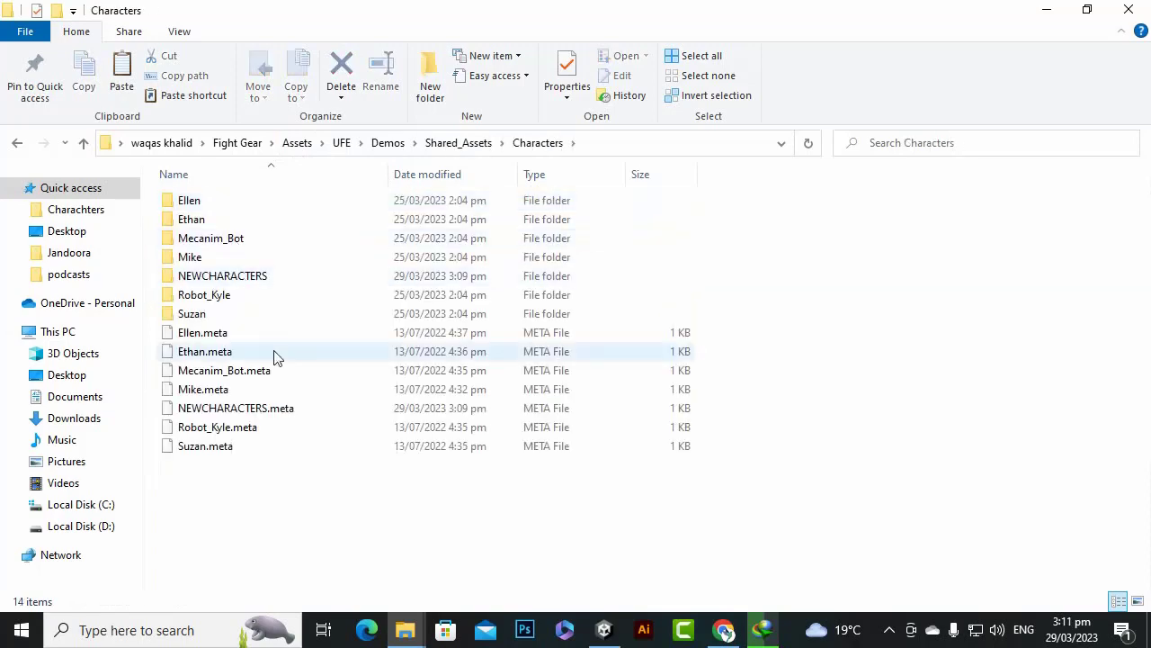
pyautogui.doubleClick(252, 284)
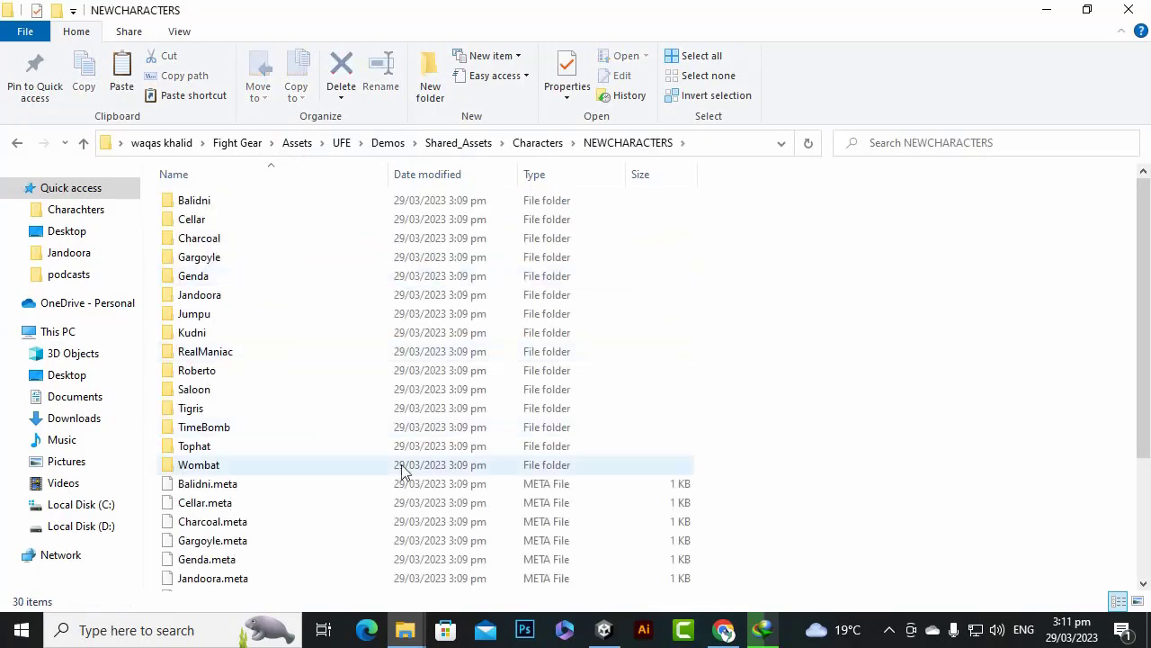
# Paste the copied Fighter prefab and meta files into the NEWCHARACTERS folder and look through the pasted files.
pyautogui.scroll(-4, 797, 474)
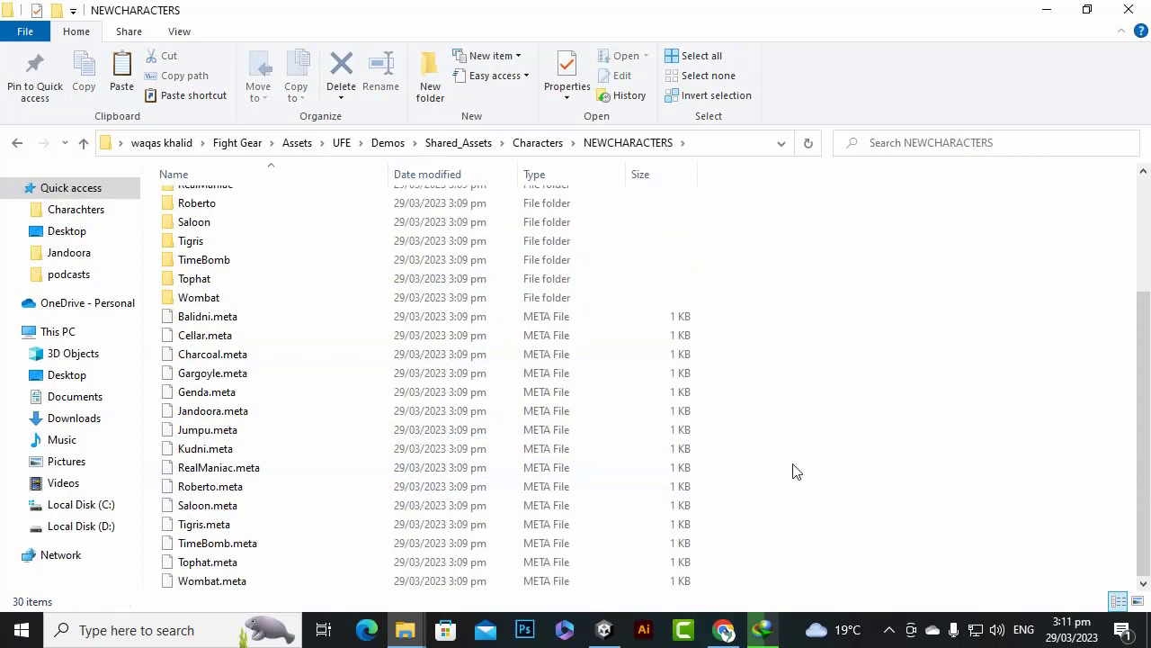
pyautogui.rightClick(791, 447)
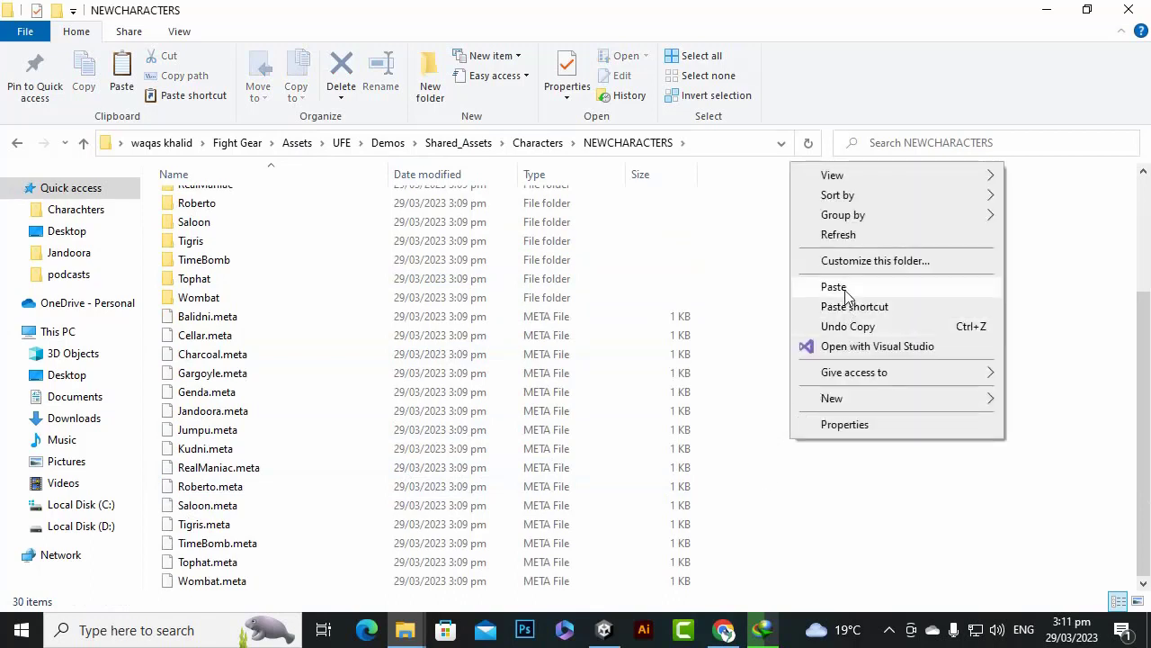
pyautogui.click(783, 348)
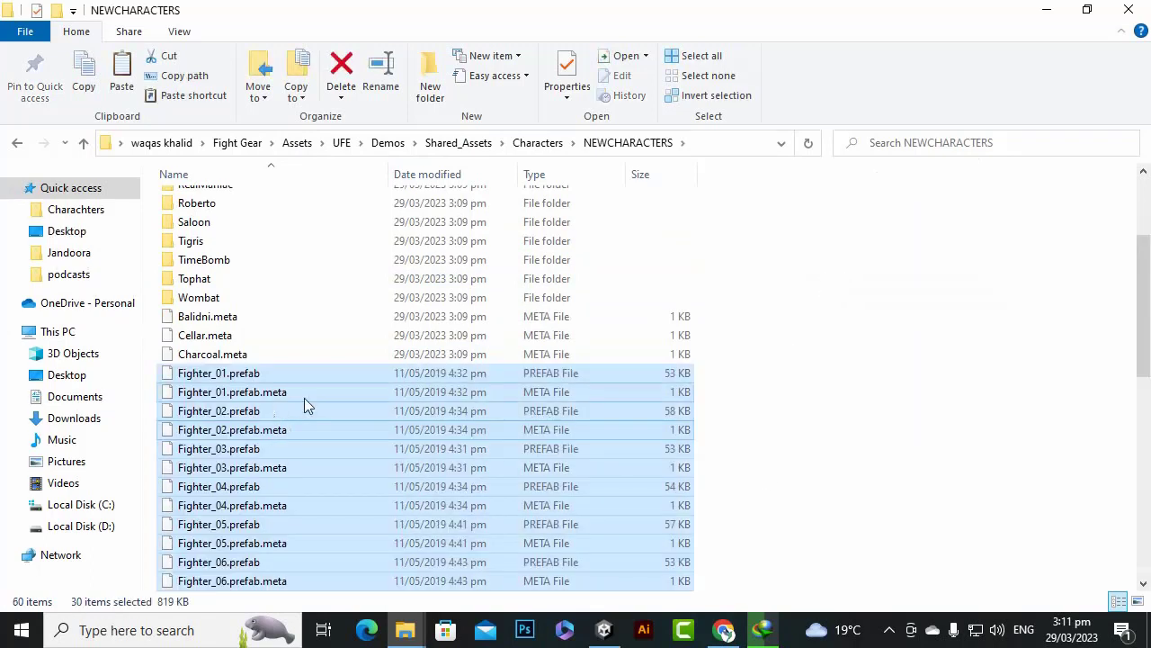
pyautogui.scroll(-9, 440, 496)
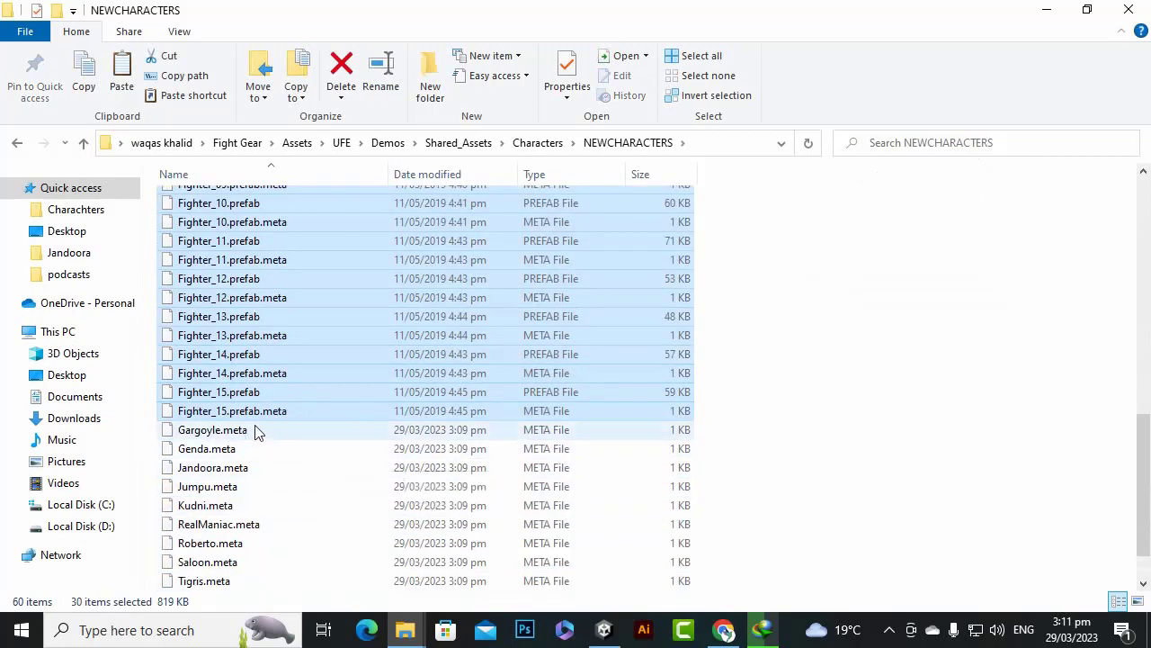
pyautogui.scroll(5, 283, 428)
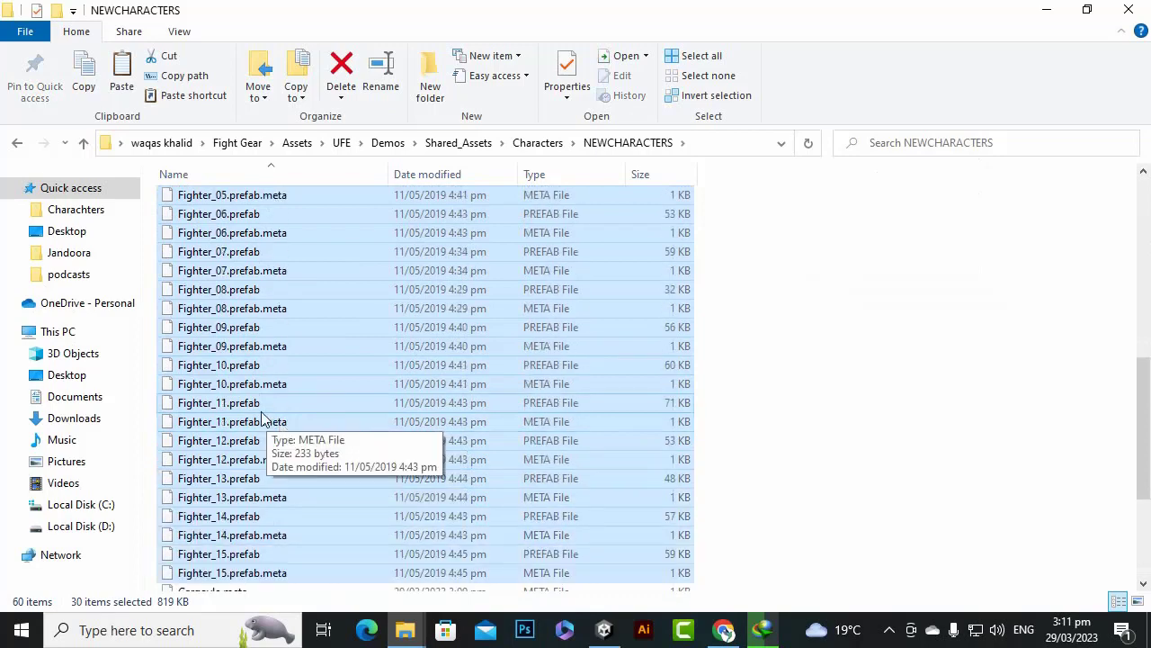
pyautogui.scroll(4, 232, 386)
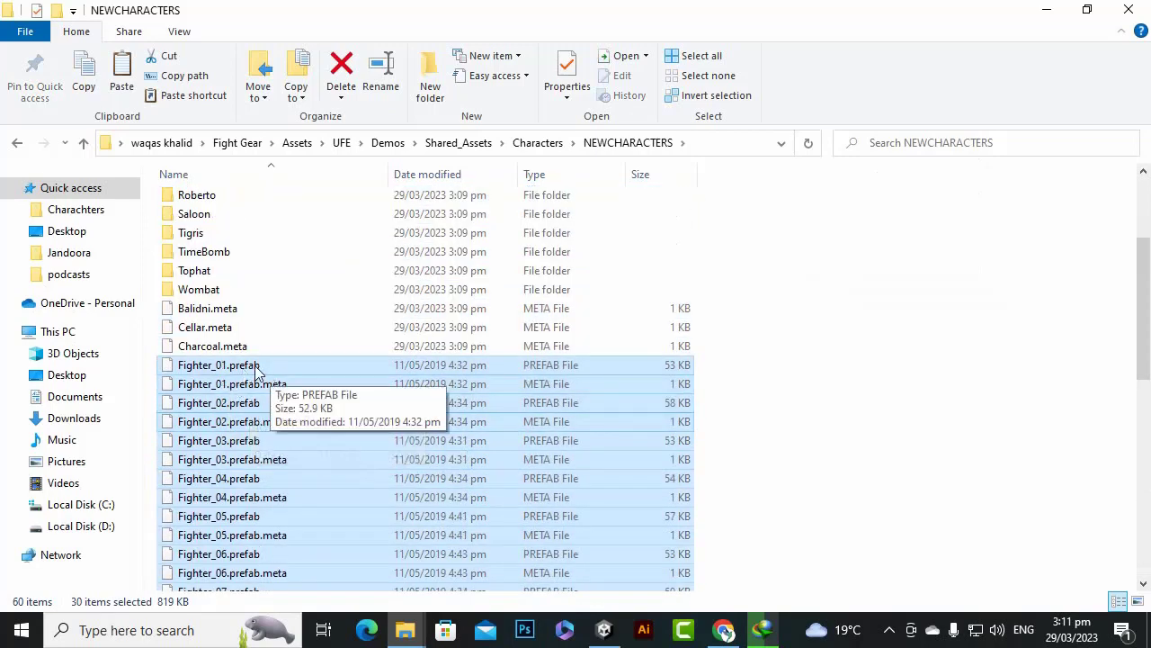
pyautogui.scroll(3, 220, 371)
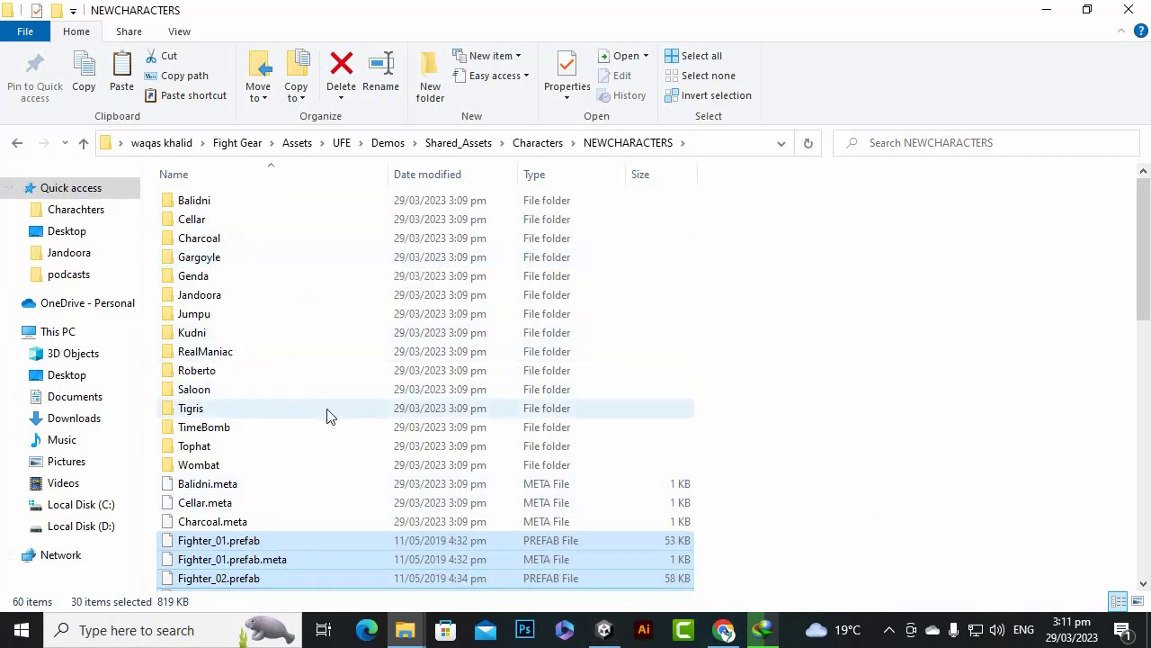
# Switch to Unity and inspect the Fighter_02 mesh in Fighters_(Pack)/Character/Fighter_02/Mesh.
pyautogui.scroll(-3, 288, 502)
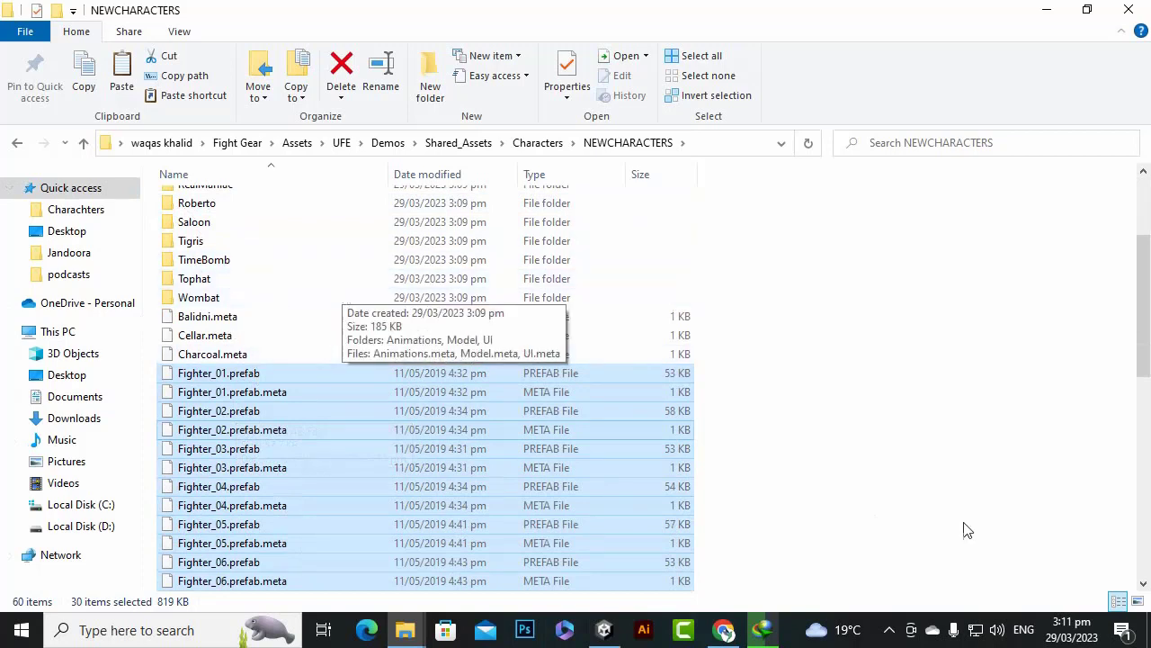
pyautogui.click(889, 629)
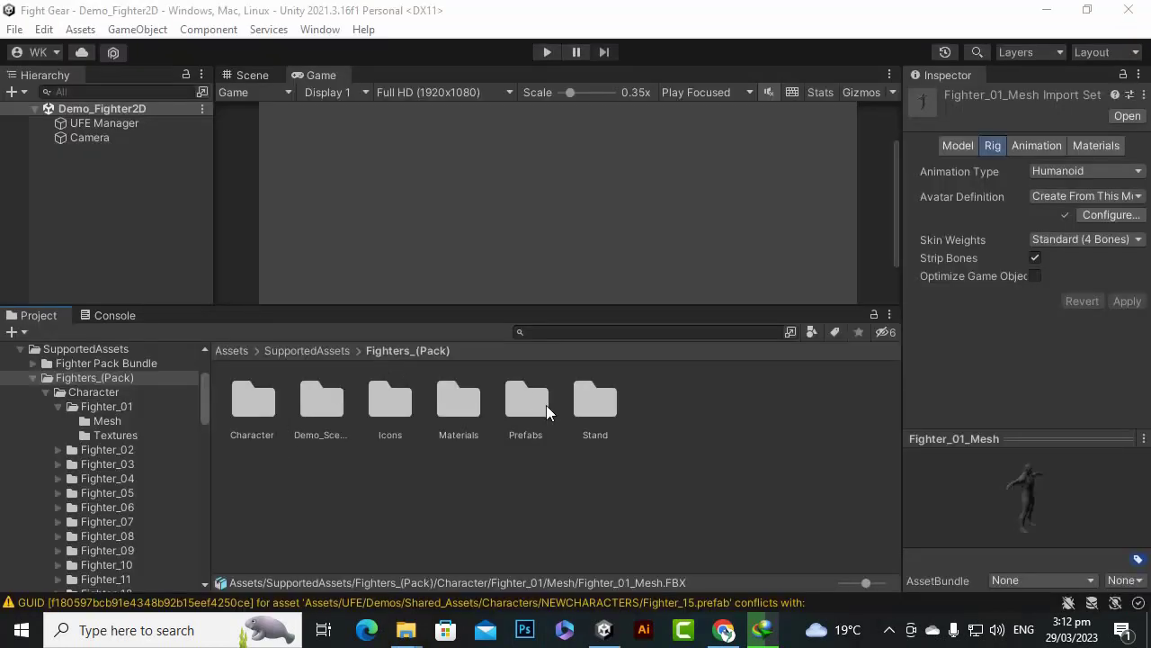
pyautogui.doubleClick(246, 401)
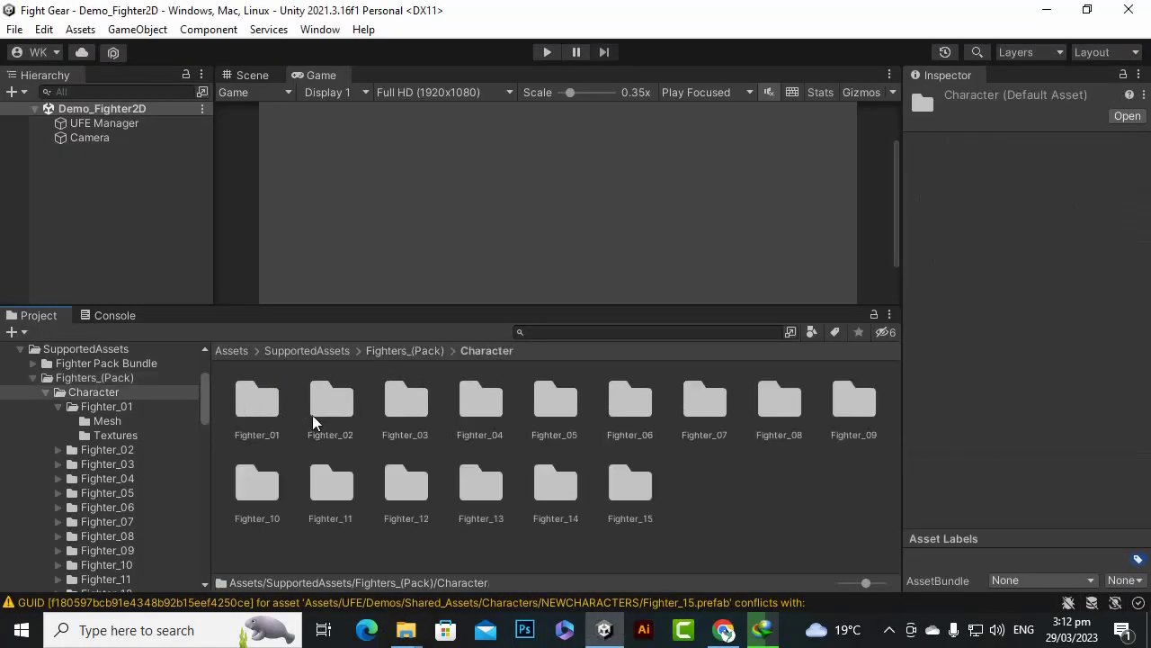
pyautogui.doubleClick(338, 403)
pyautogui.doubleClick(249, 407)
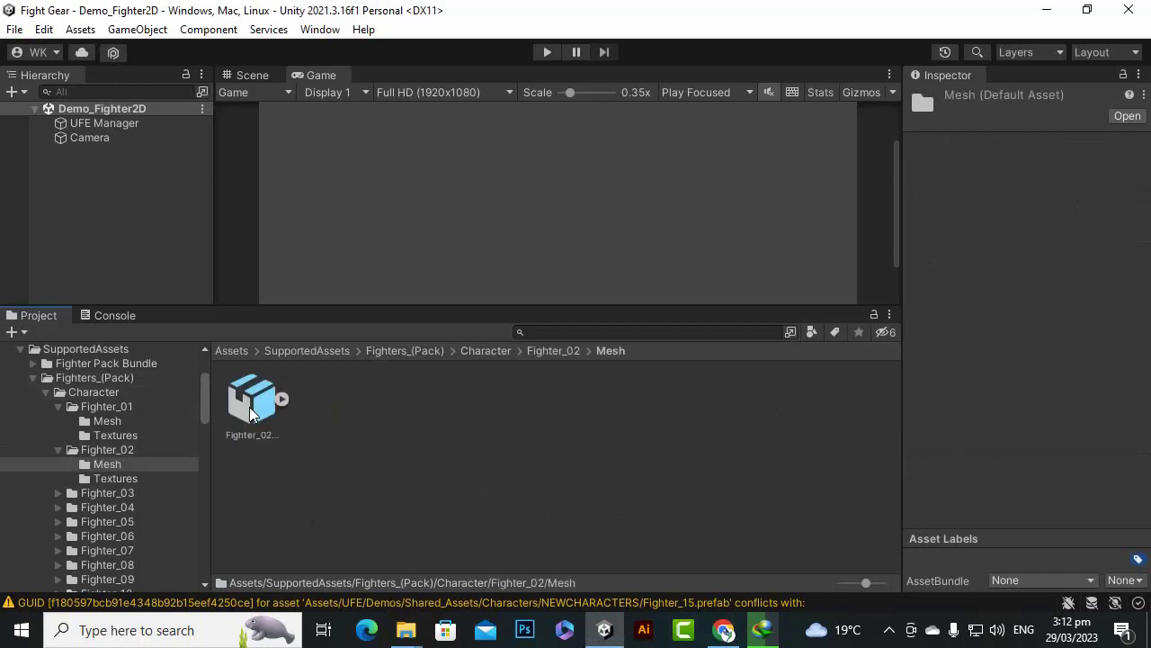
pyautogui.click(252, 404)
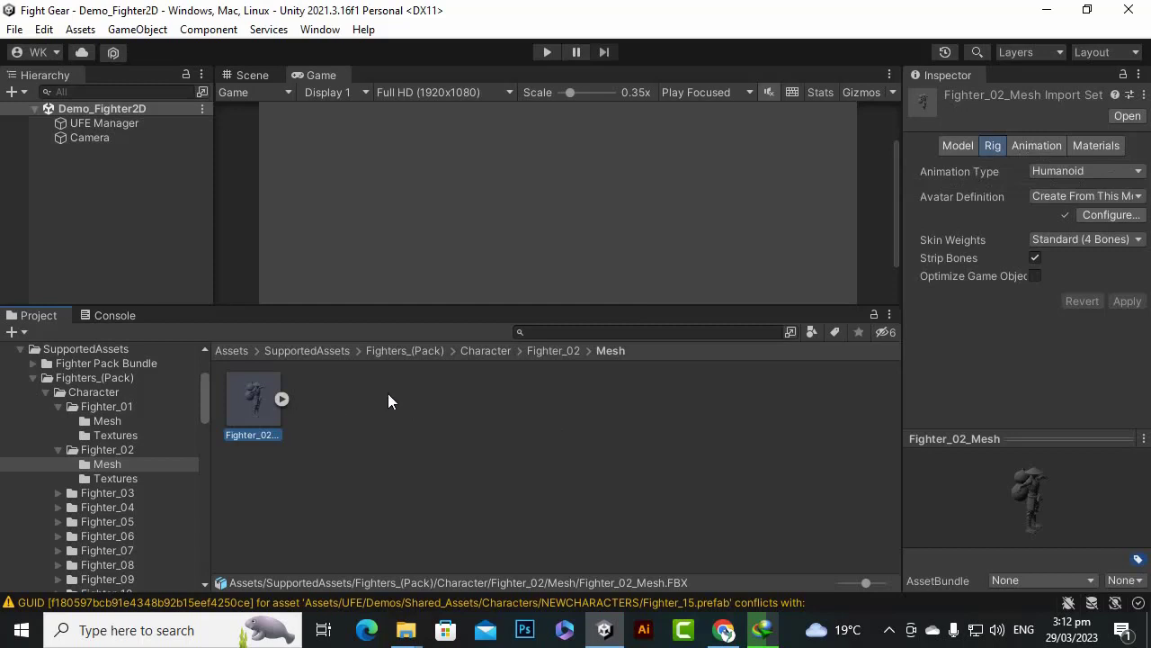
pyautogui.click(405, 416)
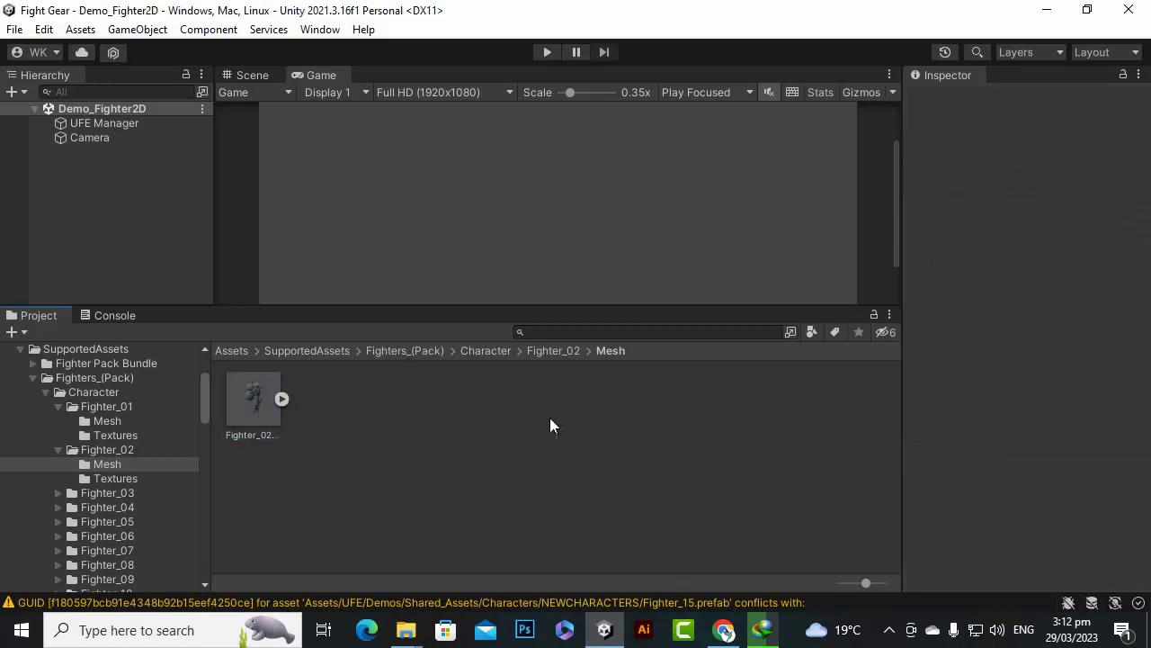
pyautogui.click(553, 353)
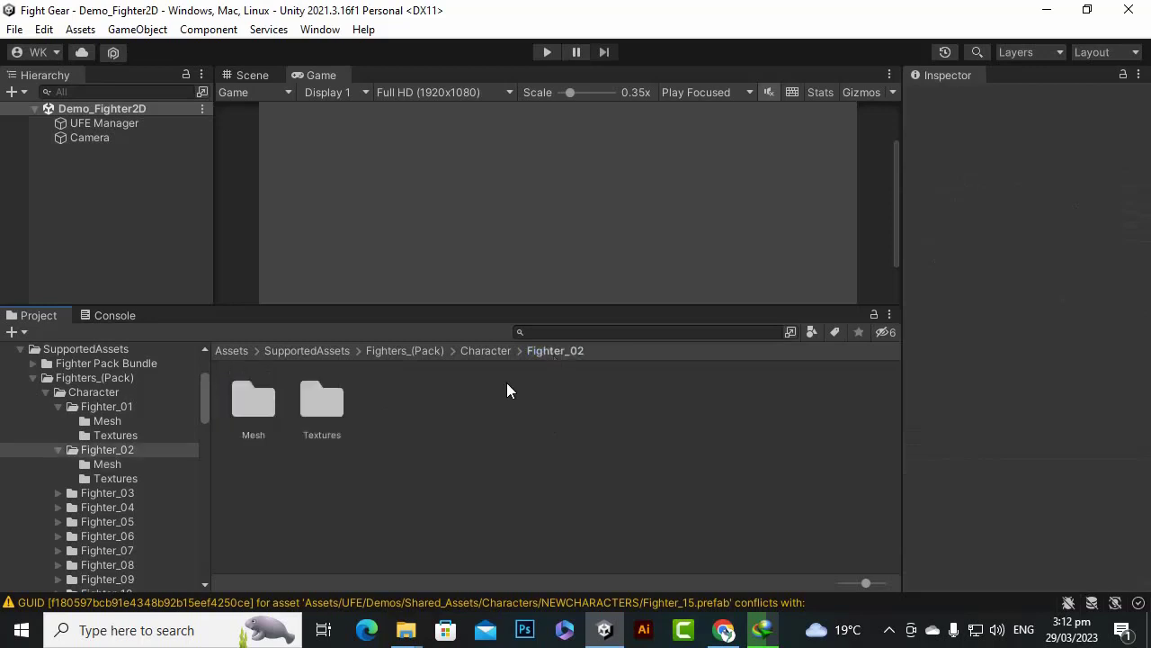
pyautogui.click(243, 405)
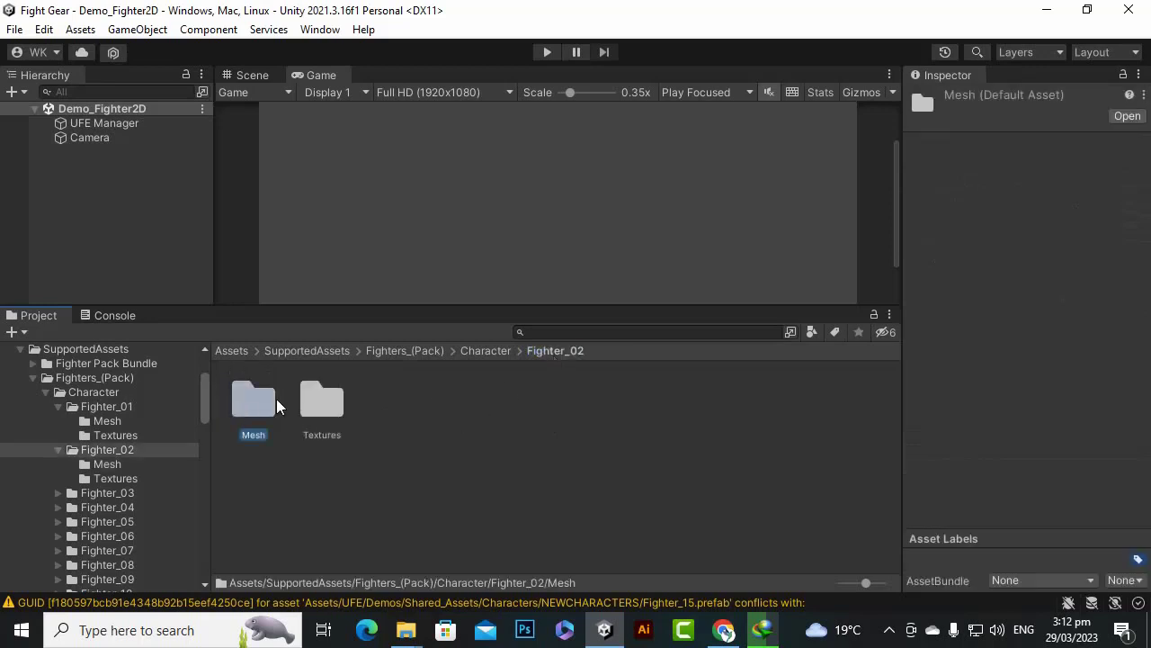
pyautogui.doubleClick(247, 405)
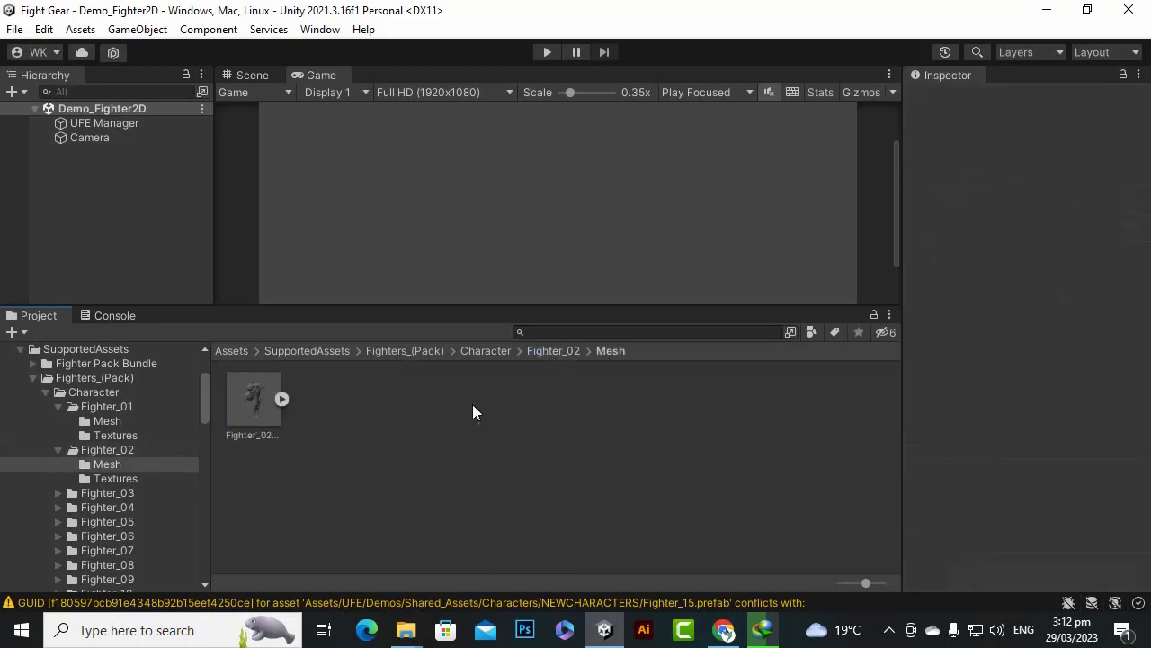
pyautogui.click(264, 399)
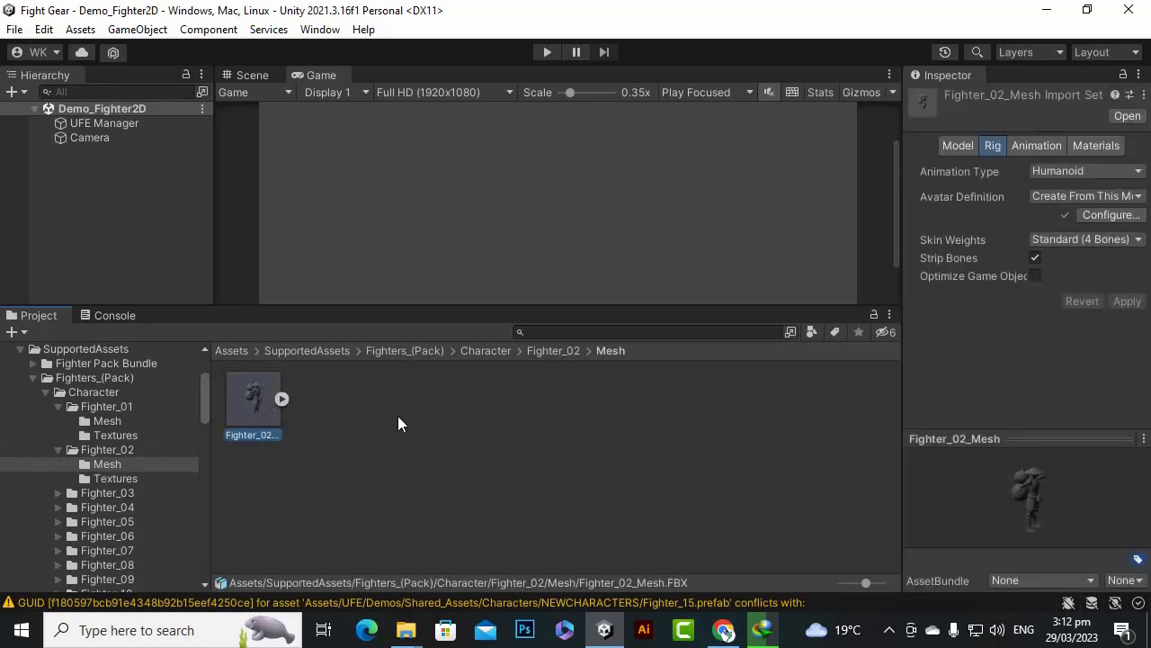
# Open the Assets/UFE/Demos/Shared_Assets/Characters/NEWCHARACTERS folder in the Unity project.
pyautogui.click(307, 350)
pyautogui.click(239, 351)
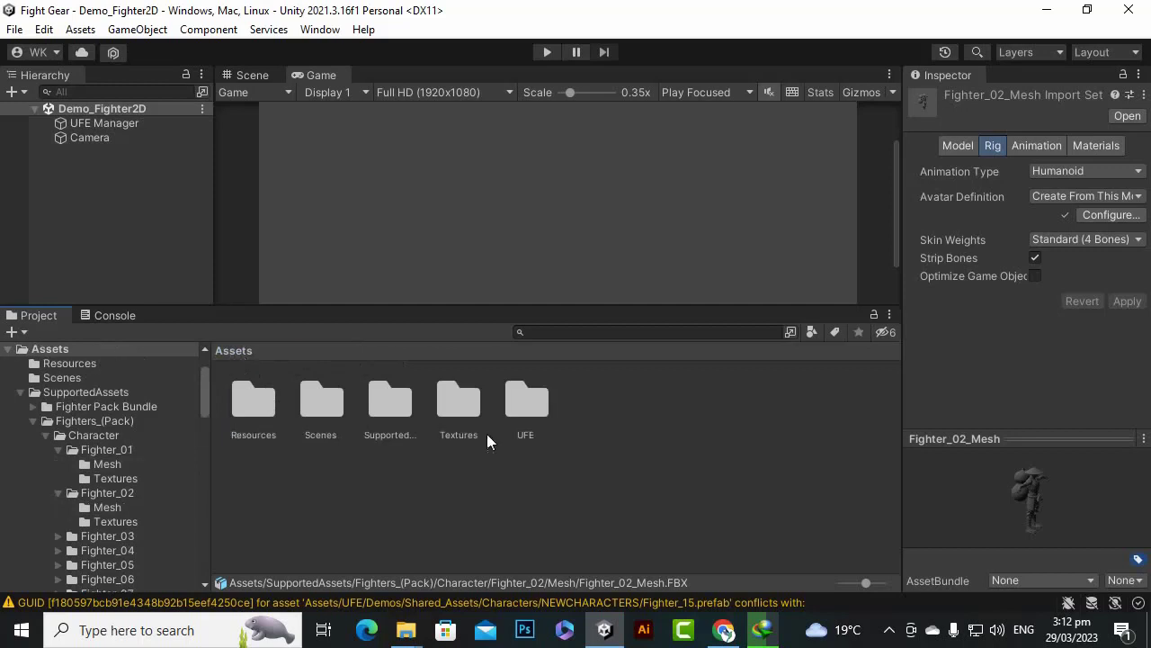
pyautogui.doubleClick(522, 406)
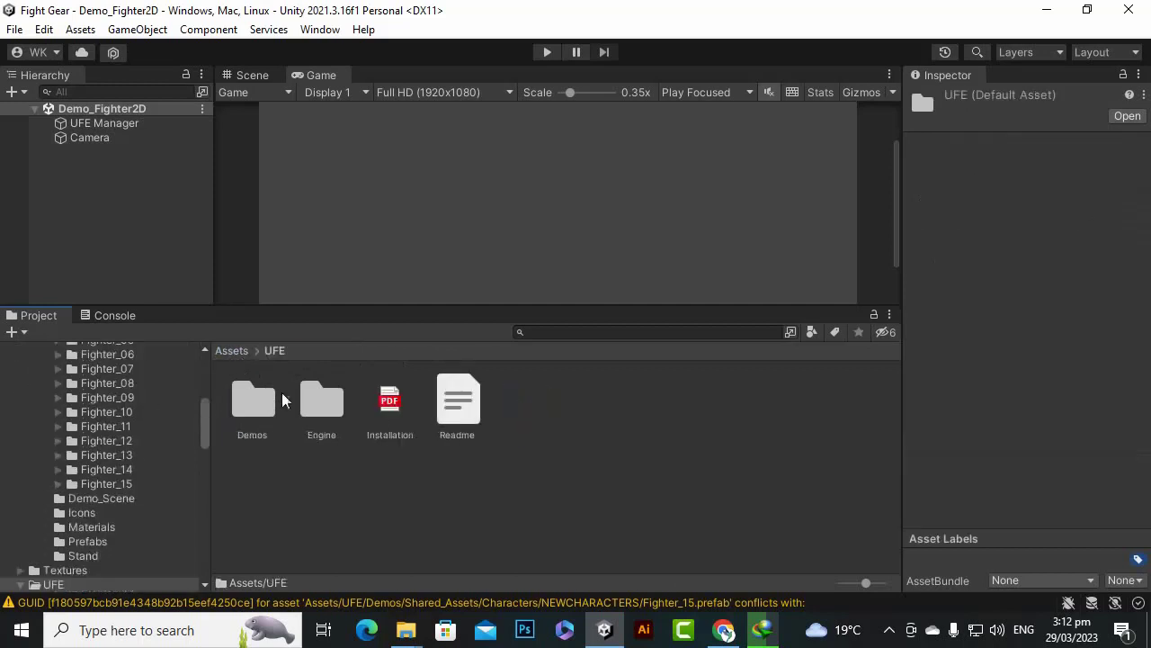
pyautogui.doubleClick(256, 402)
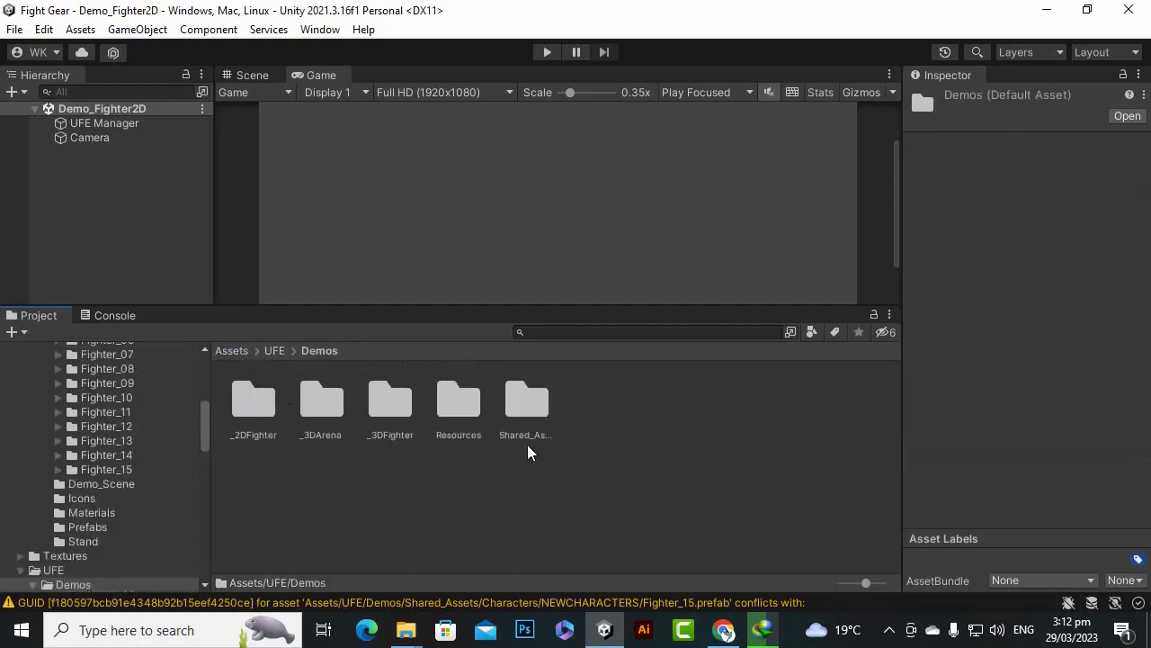
pyautogui.doubleClick(535, 403)
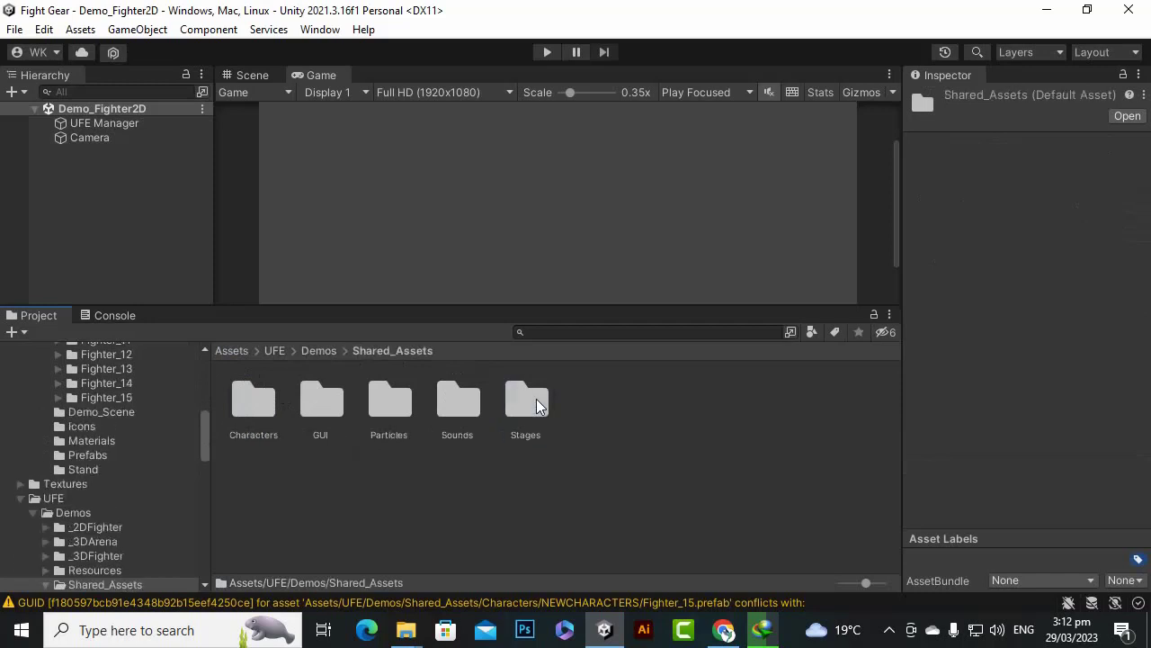
pyautogui.click(265, 415)
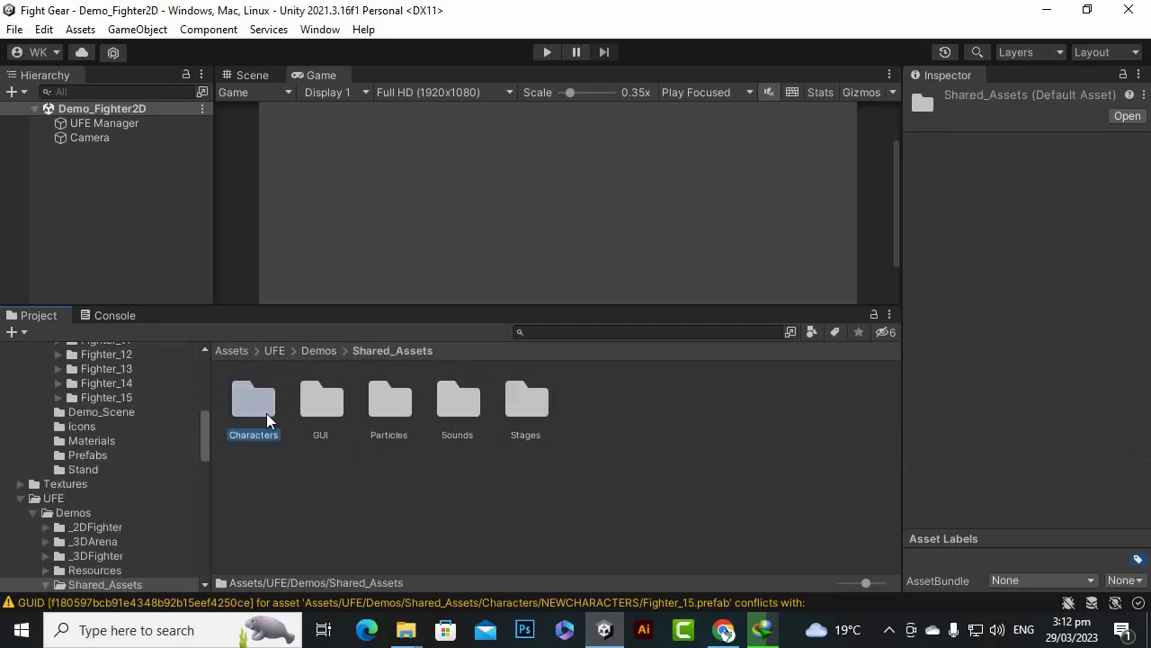
pyautogui.doubleClick(265, 416)
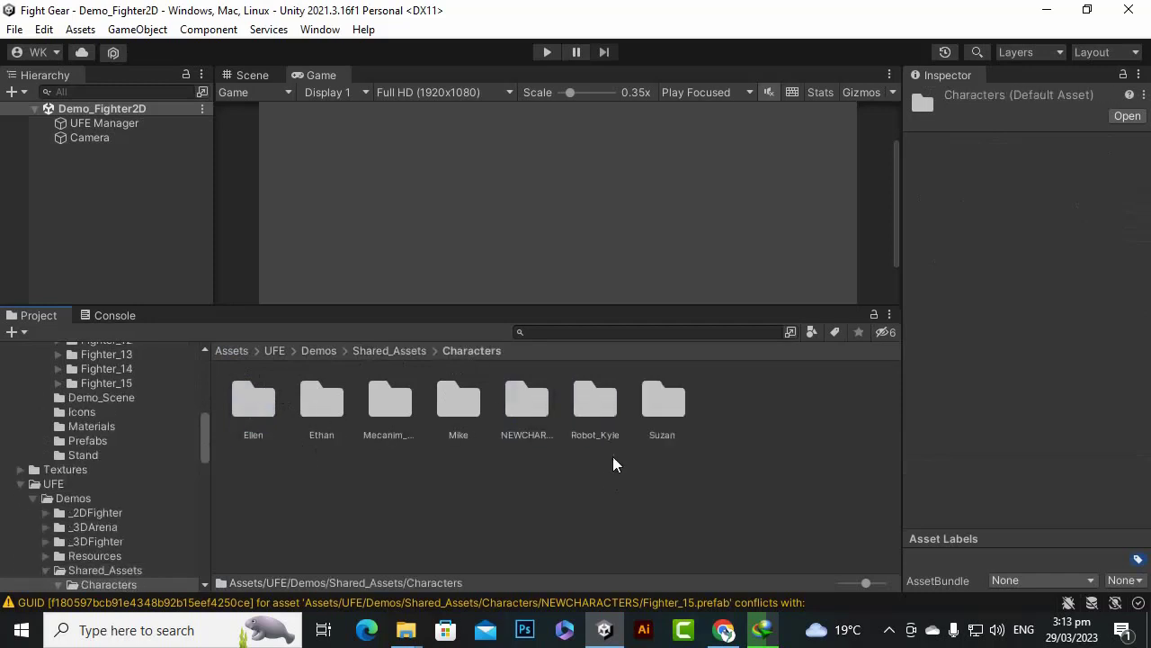
pyautogui.click(459, 398)
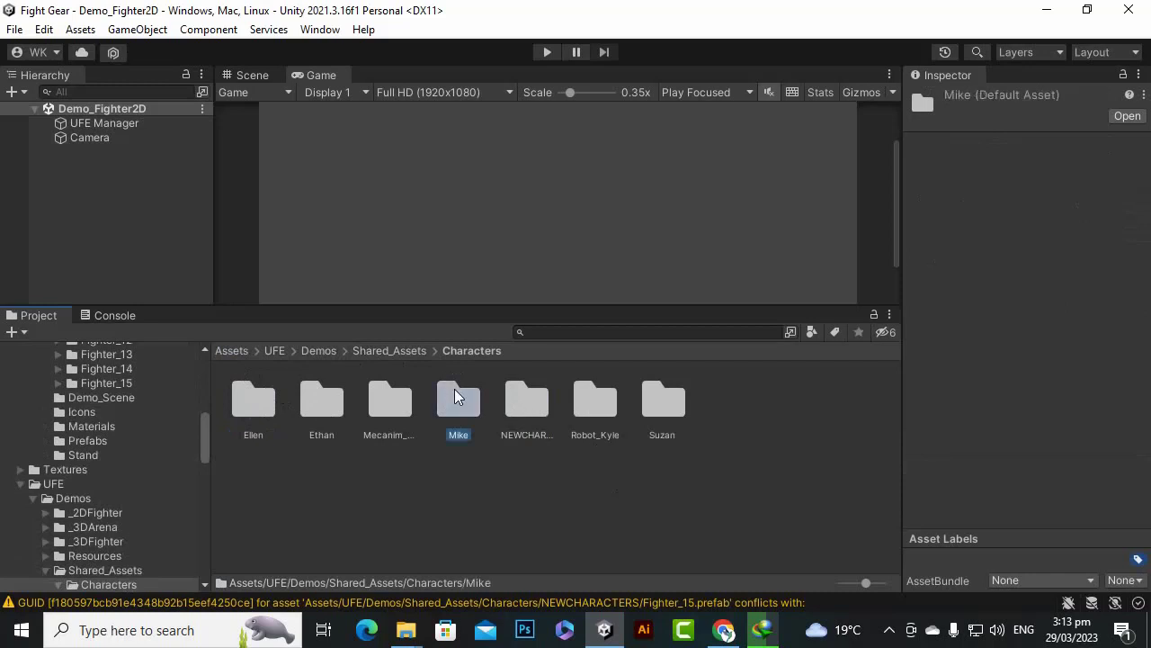
pyautogui.doubleClick(526, 403)
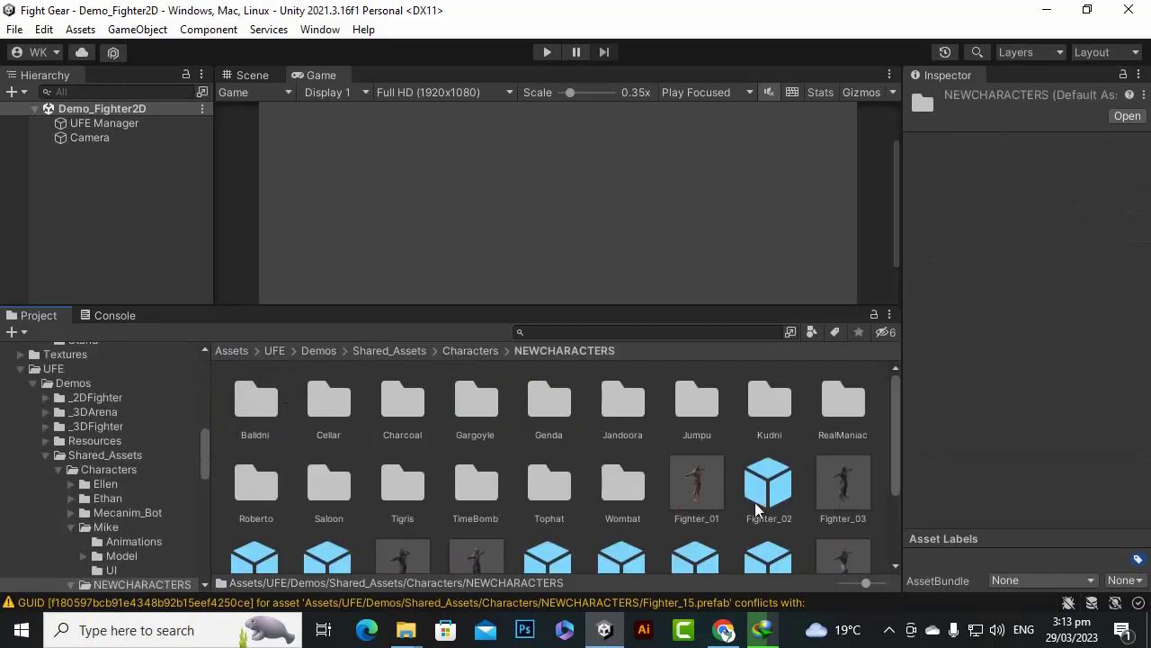
# Preview the Fighter_01 prefab, enlarging the preview area and rotating the model to face the front.
pyautogui.click(687, 504)
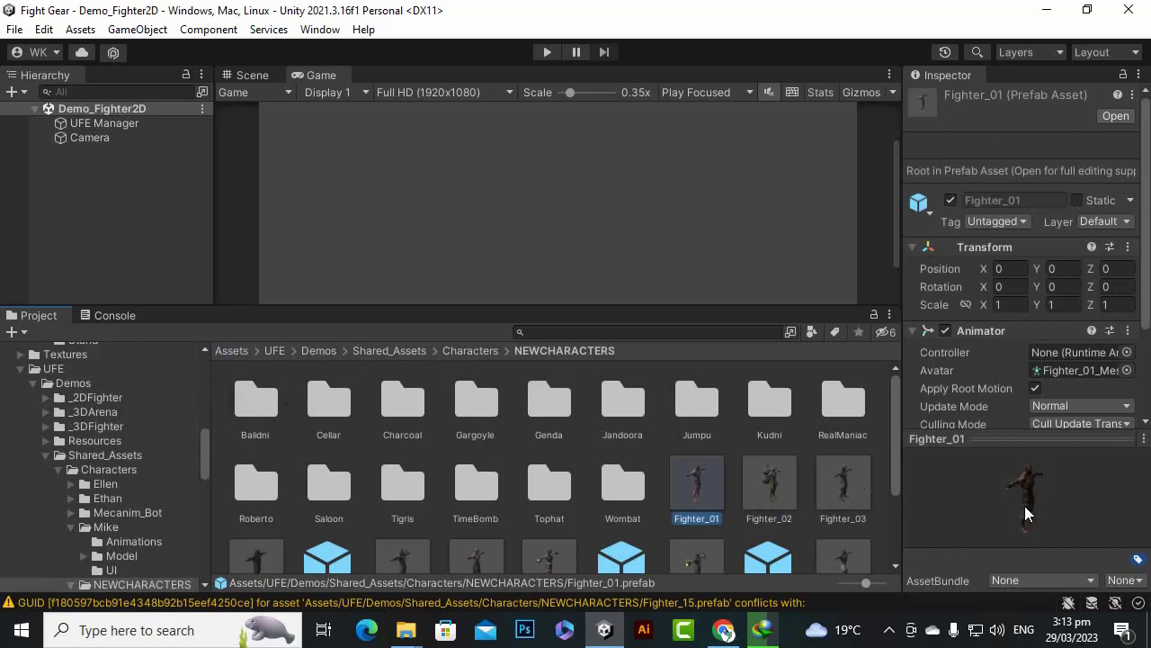
pyautogui.moveTo(989, 443); pyautogui.dragTo(976, 358)
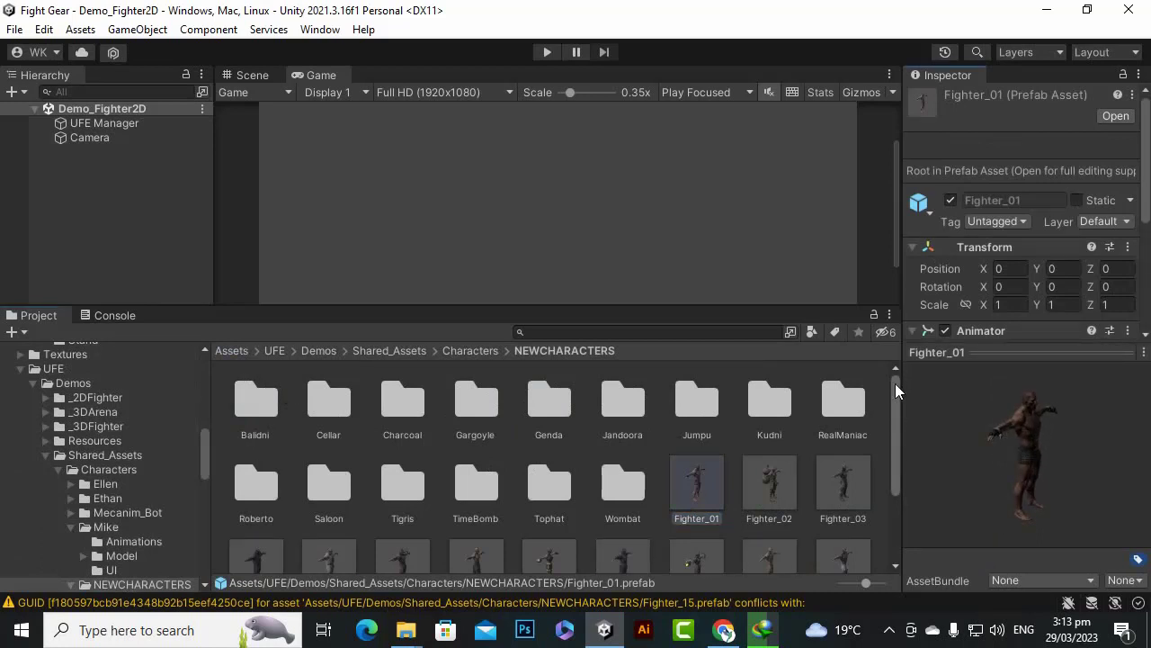
pyautogui.moveTo(897, 378); pyautogui.dragTo(839, 433)
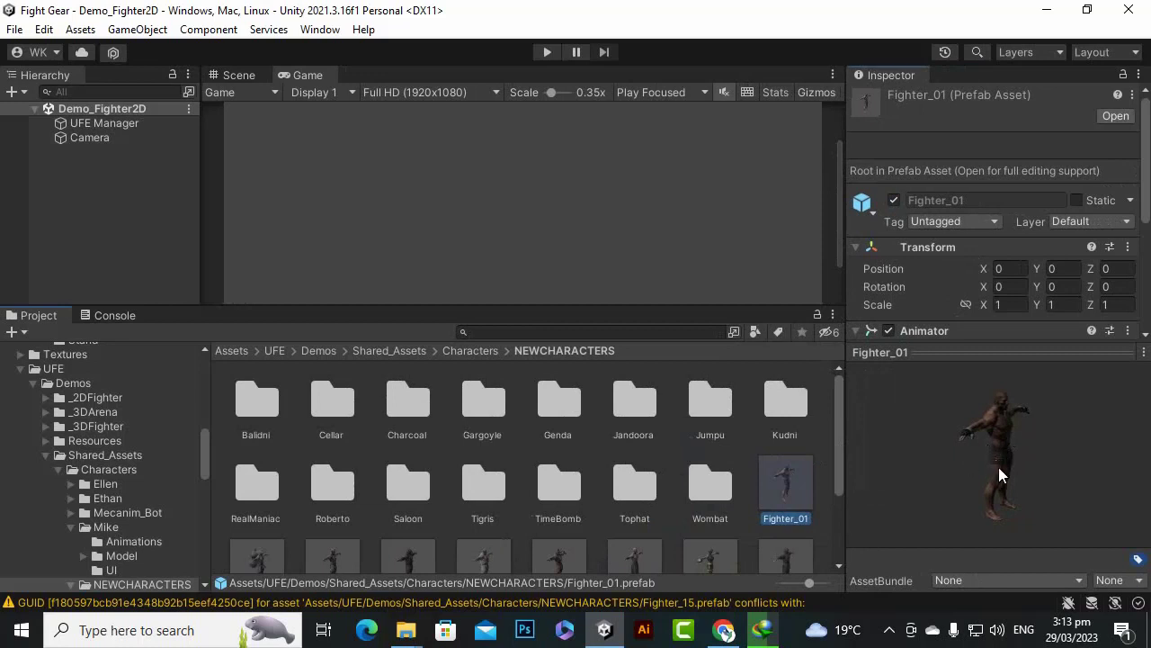
pyautogui.moveTo(999, 467); pyautogui.dragTo(924, 450)
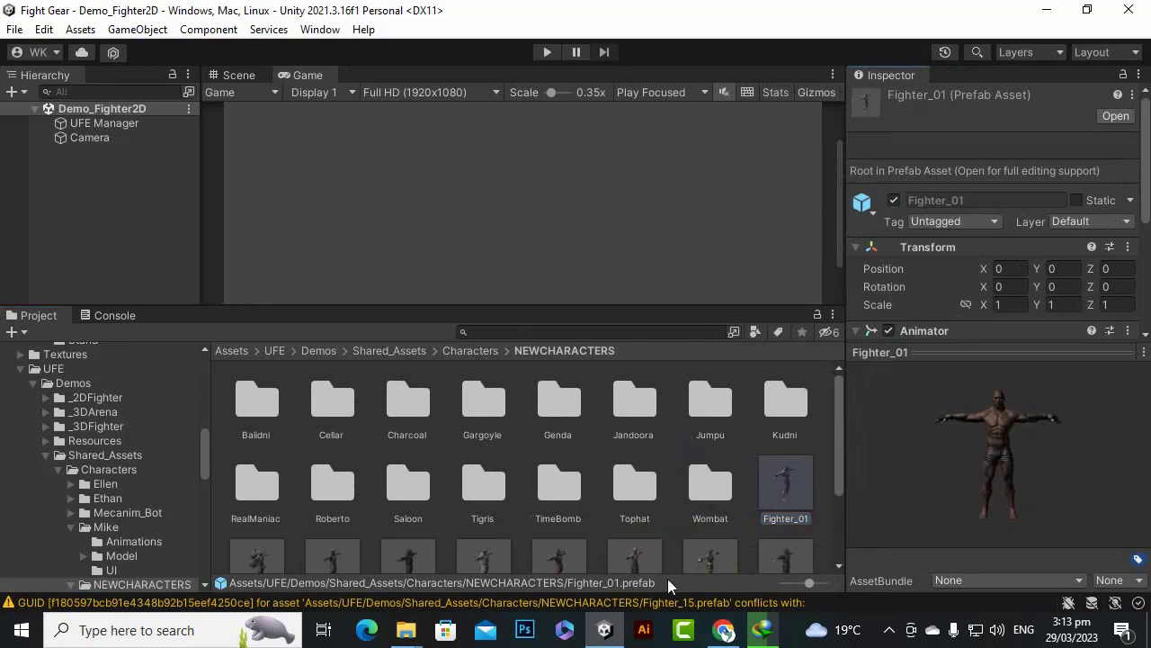
# Switch to the FightGear Charachters folder in File Explorer, display it with extra large icons and open the Balidni folder.
pyautogui.click(407, 629)
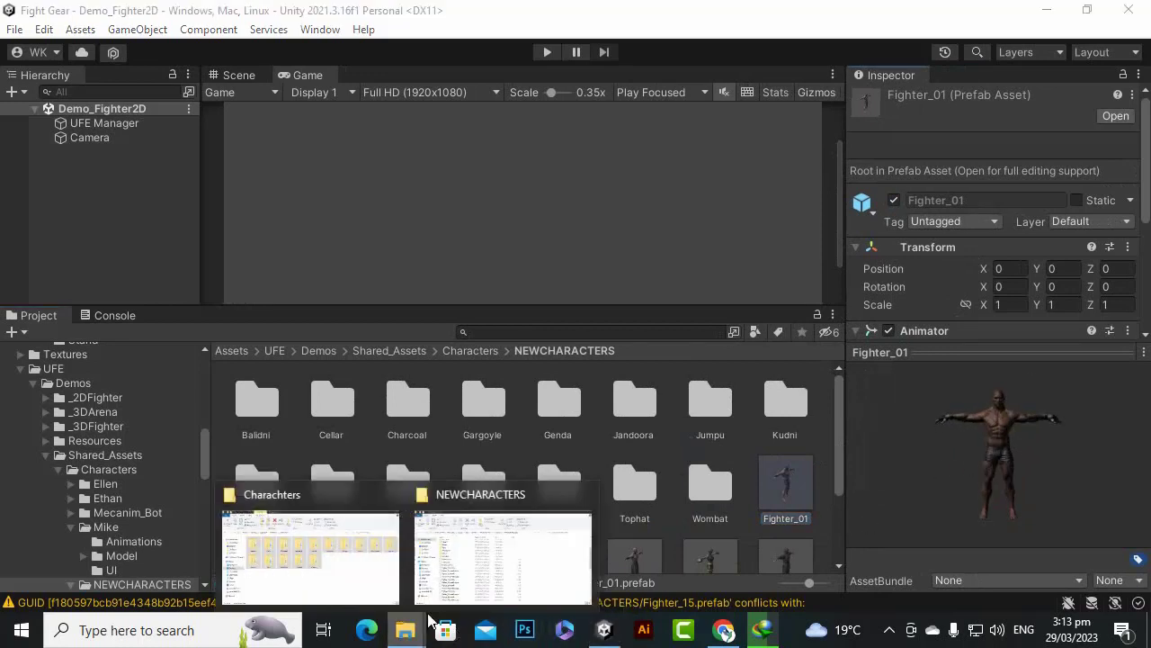
pyautogui.click(360, 555)
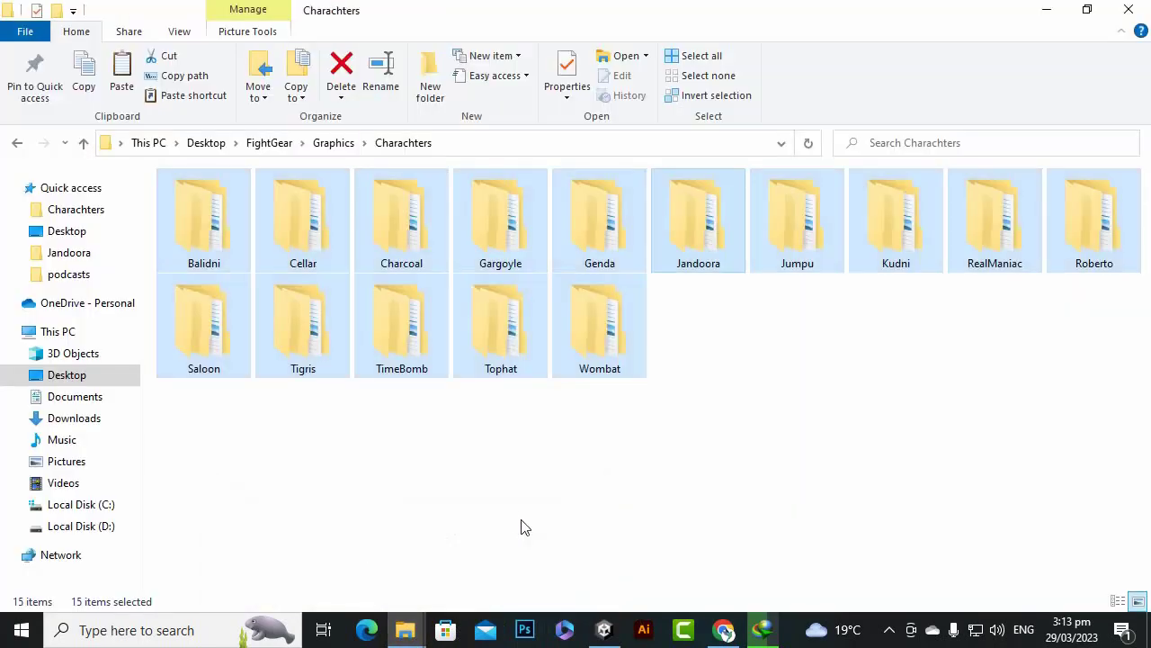
pyautogui.click(525, 528)
pyautogui.click(209, 232)
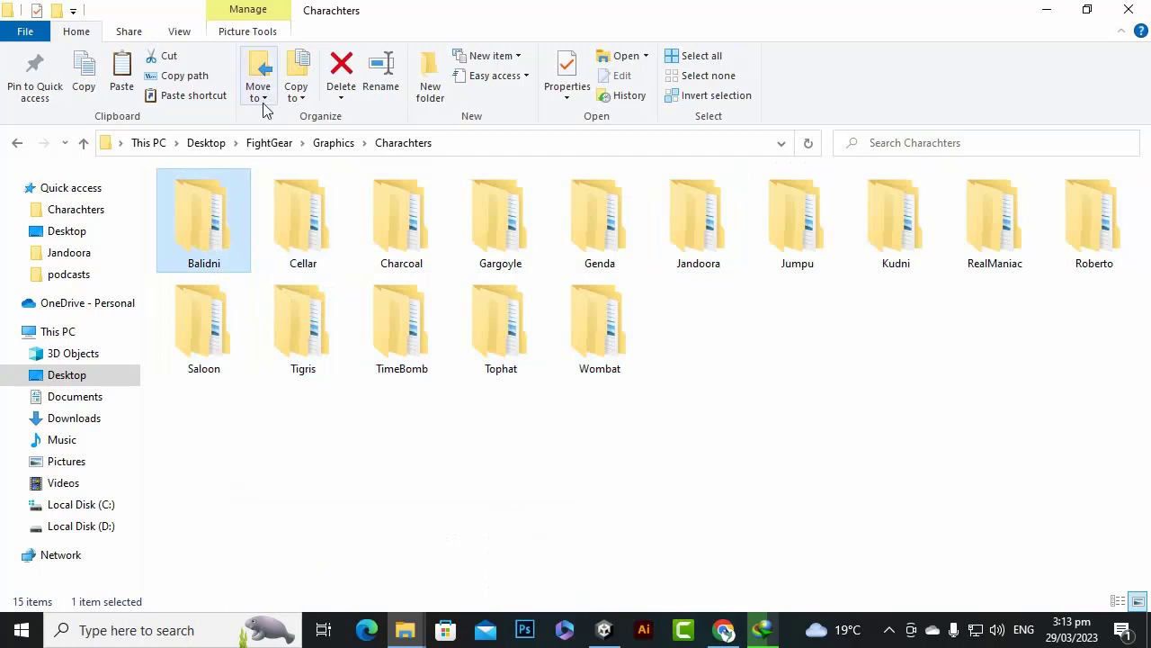
pyautogui.click(183, 36)
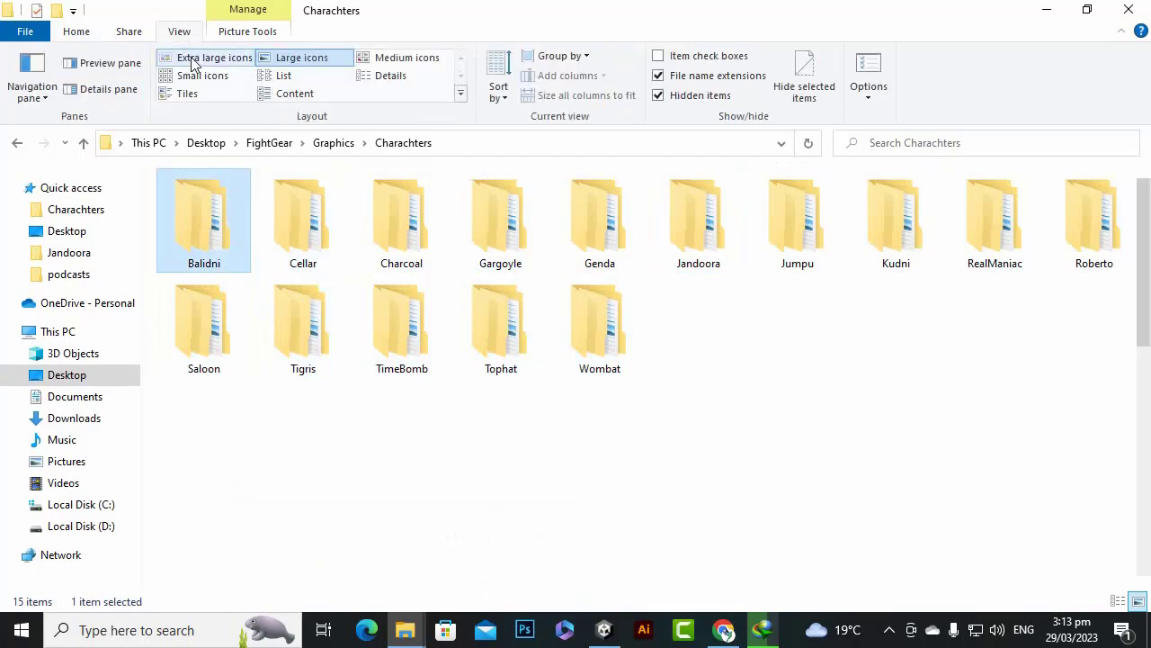
pyautogui.click(200, 57)
pyautogui.doubleClick(290, 304)
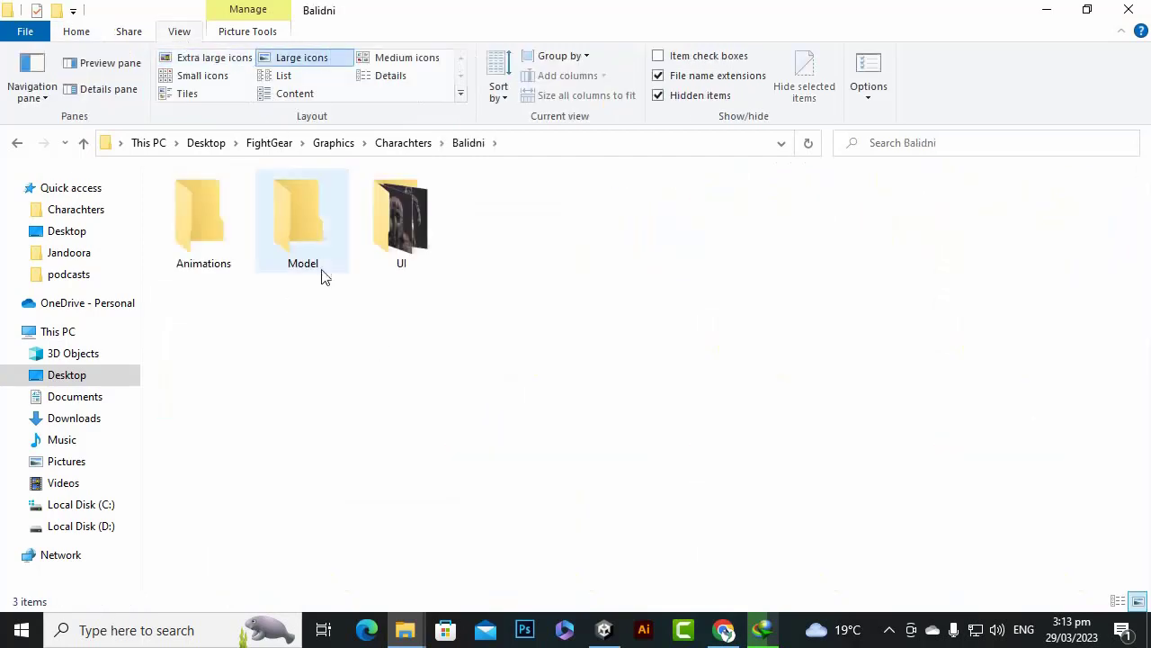
# View Balidni's PortrailSmall.png from its UI folder enlarged, and return to the Balidni folder.
pyautogui.doubleClick(398, 225)
pyautogui.doubleClick(310, 230)
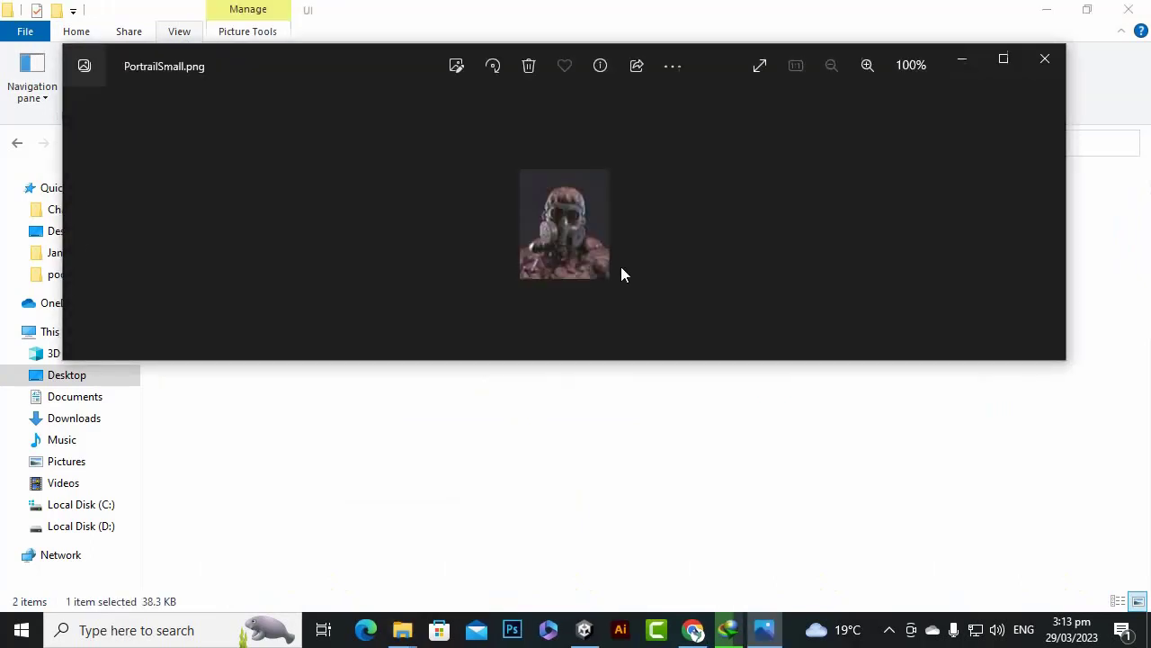
pyautogui.scroll(4, 586, 257)
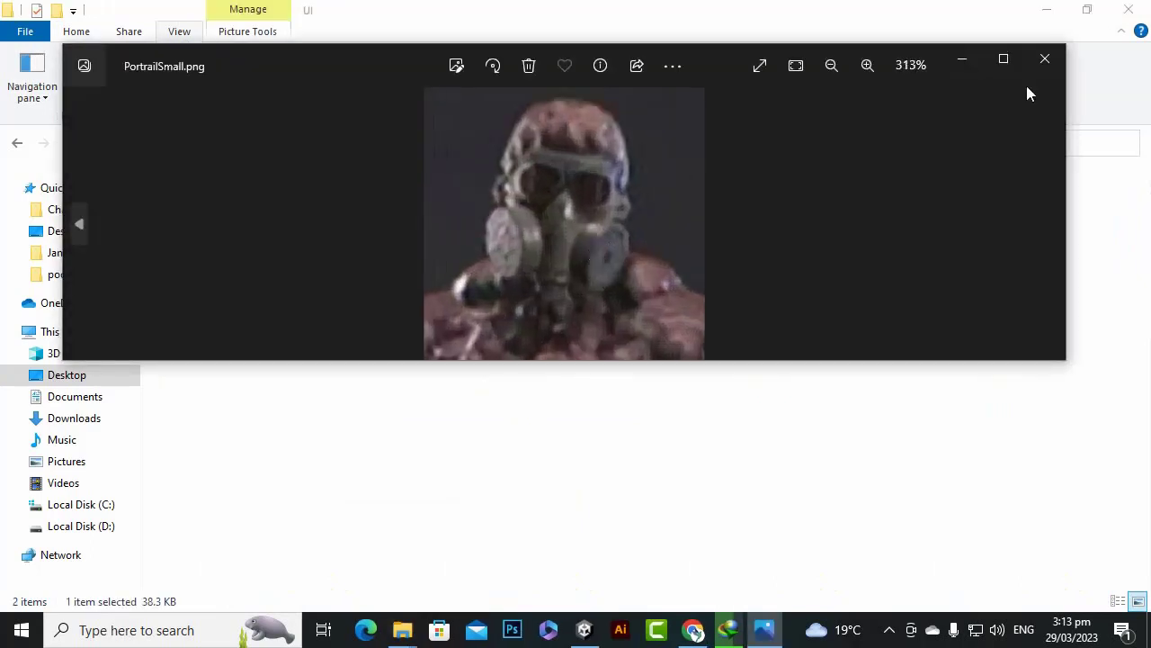
pyautogui.click(1044, 59)
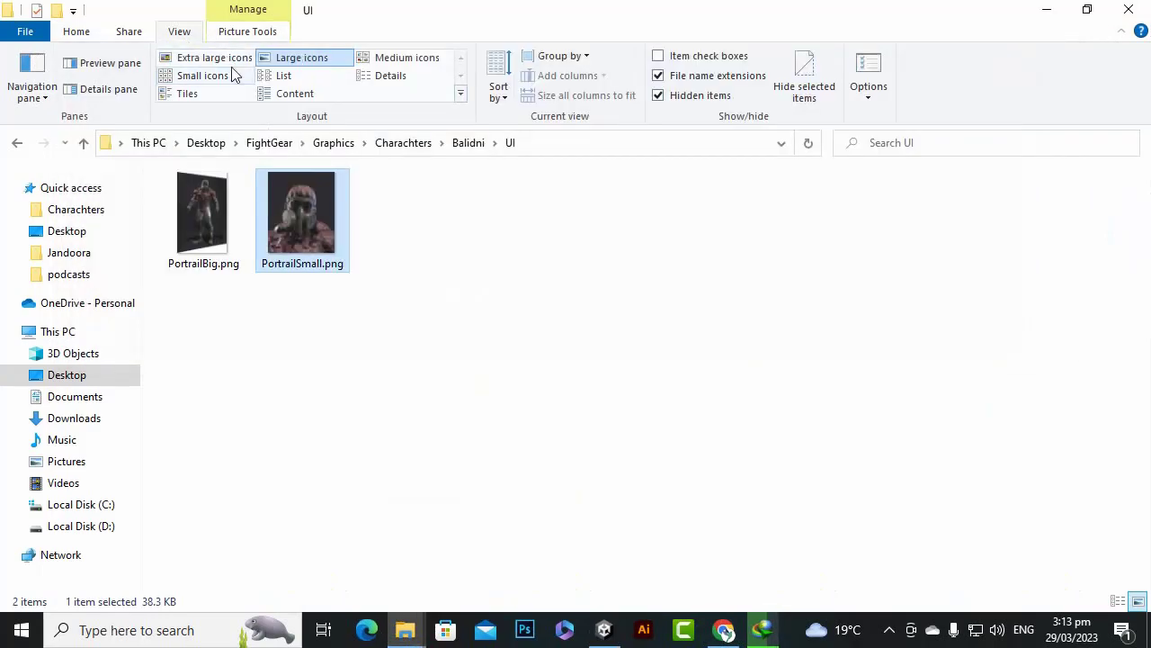
pyautogui.click(468, 144)
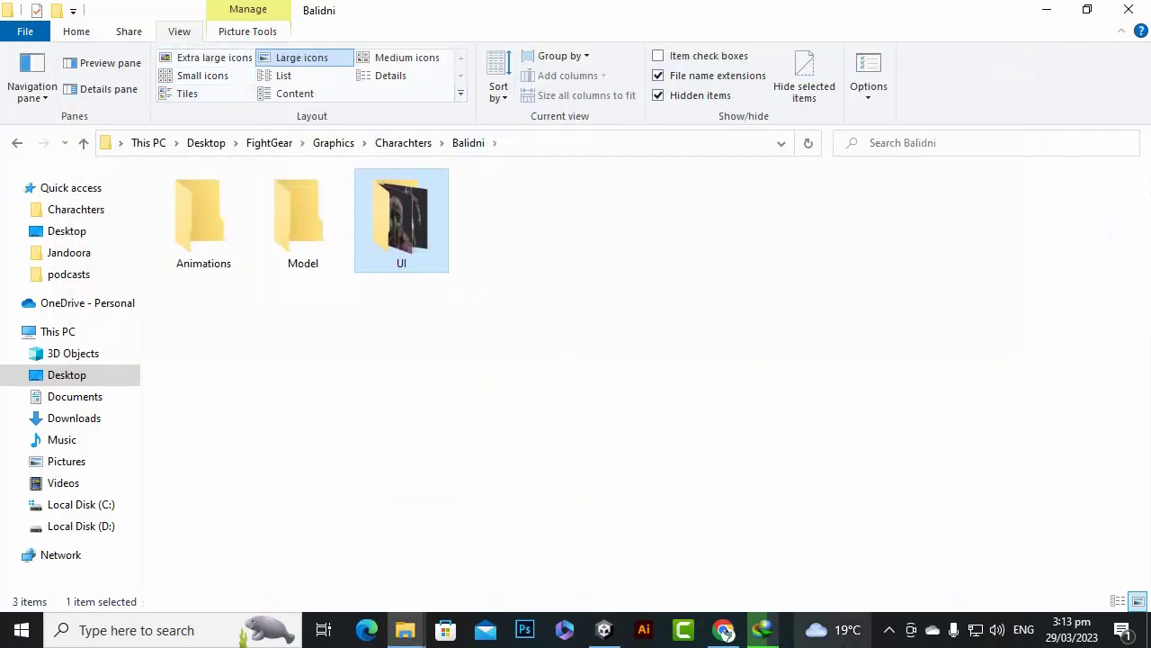
# Switch to Unity and preview the Fighter_08 and Fighter_15 prefabs in NEWCHARACTERS to find Balidni's matching model.
pyautogui.click(600, 638)
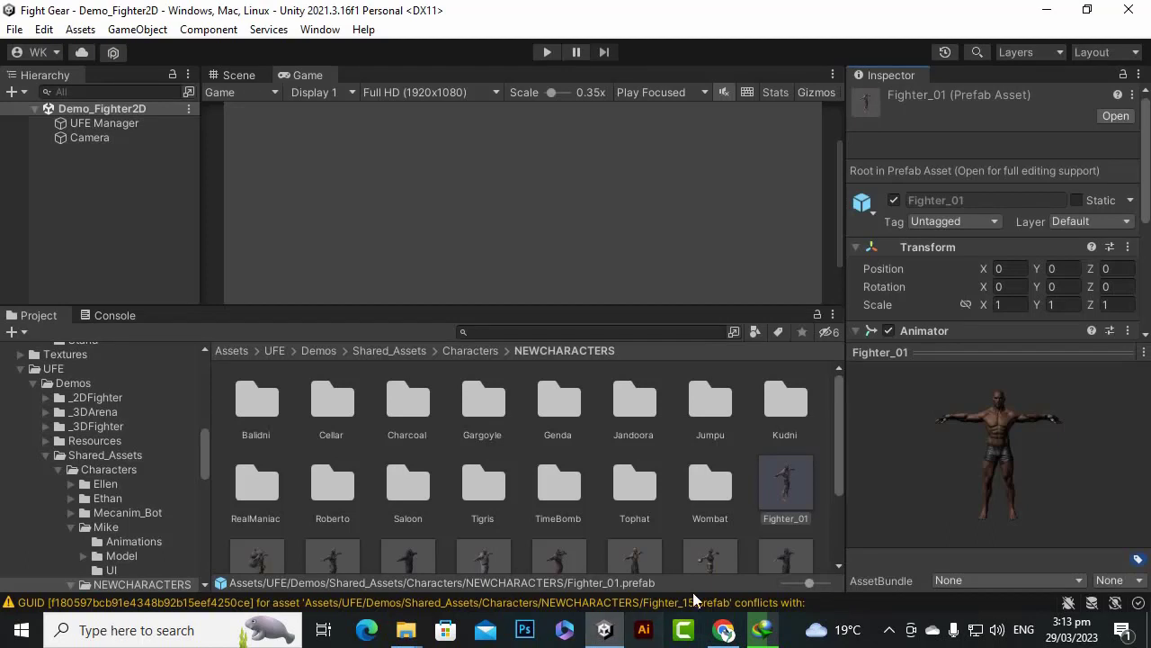
pyautogui.scroll(-3, 706, 549)
pyautogui.click(777, 447)
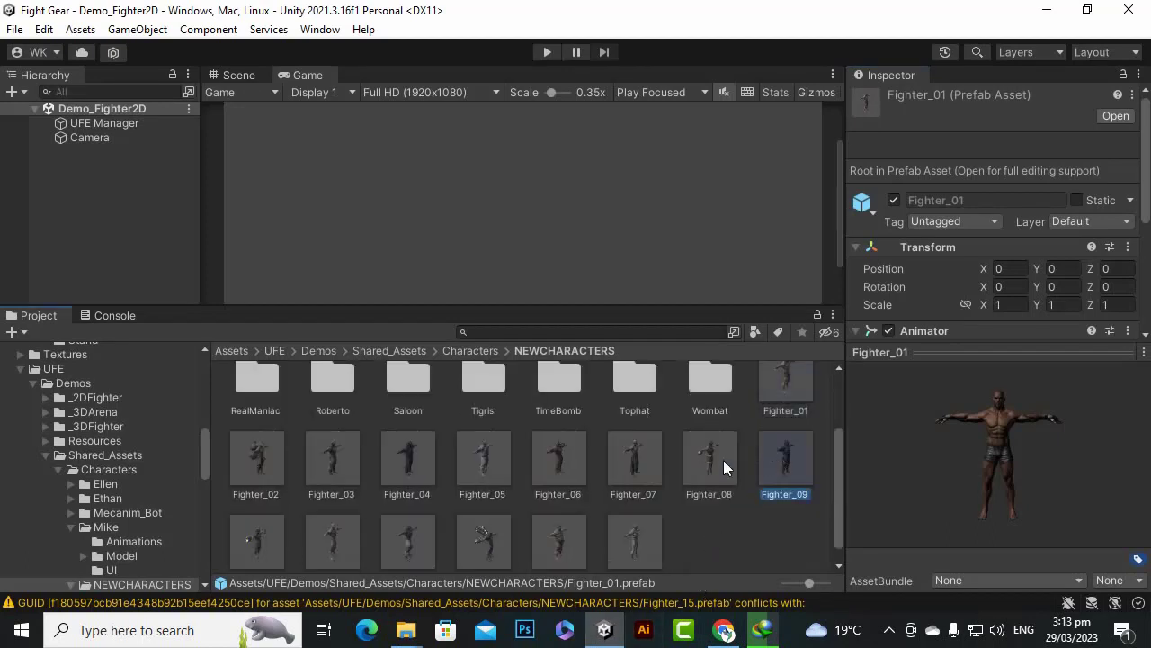
pyautogui.click(712, 457)
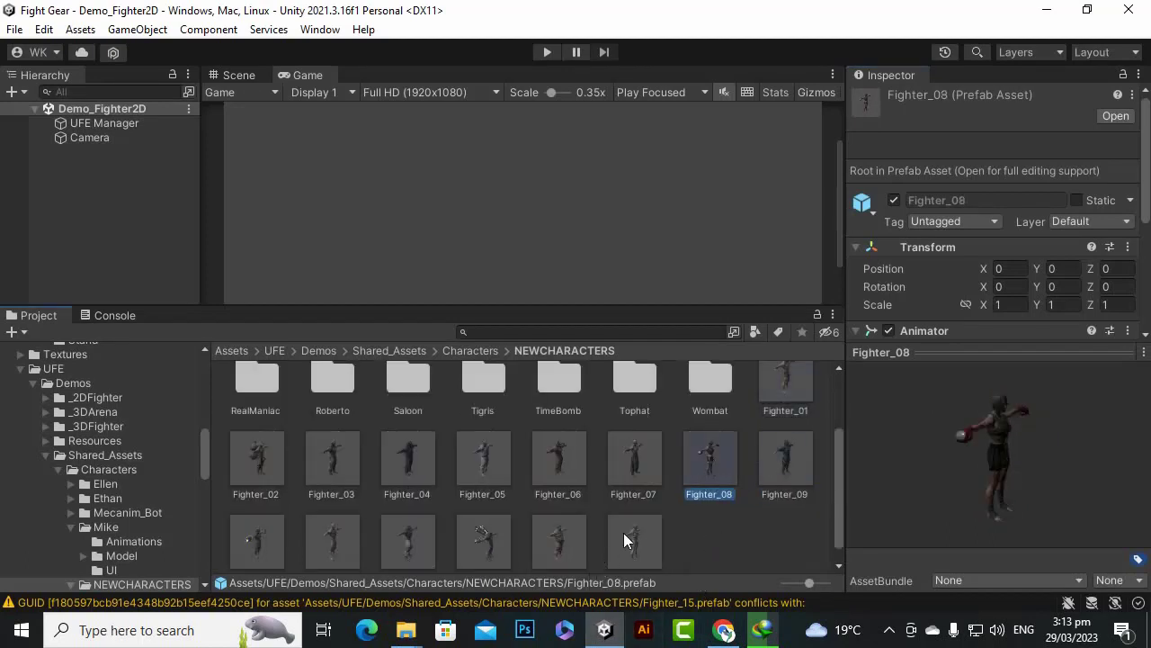
pyautogui.scroll(-1, 684, 517)
pyautogui.click(642, 538)
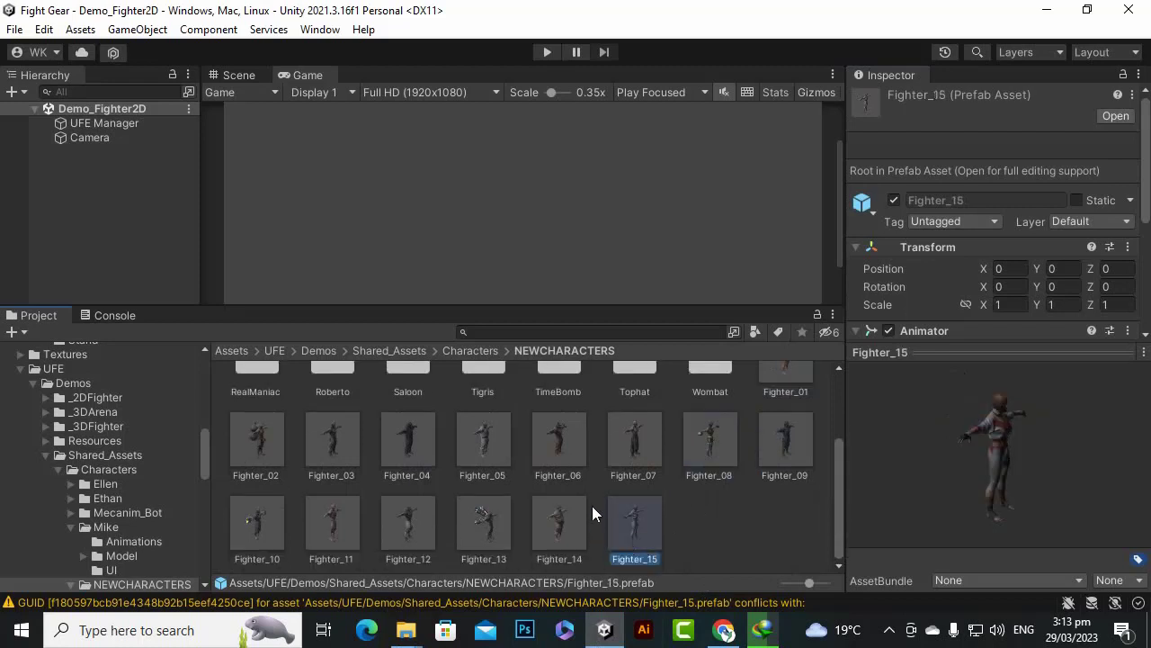
# Preview the Fighter_02, Fighter_04 and Fighter_03 prefabs, enlarging the preview area and rotating Fighter_03 to face the front.
pyautogui.click(256, 436)
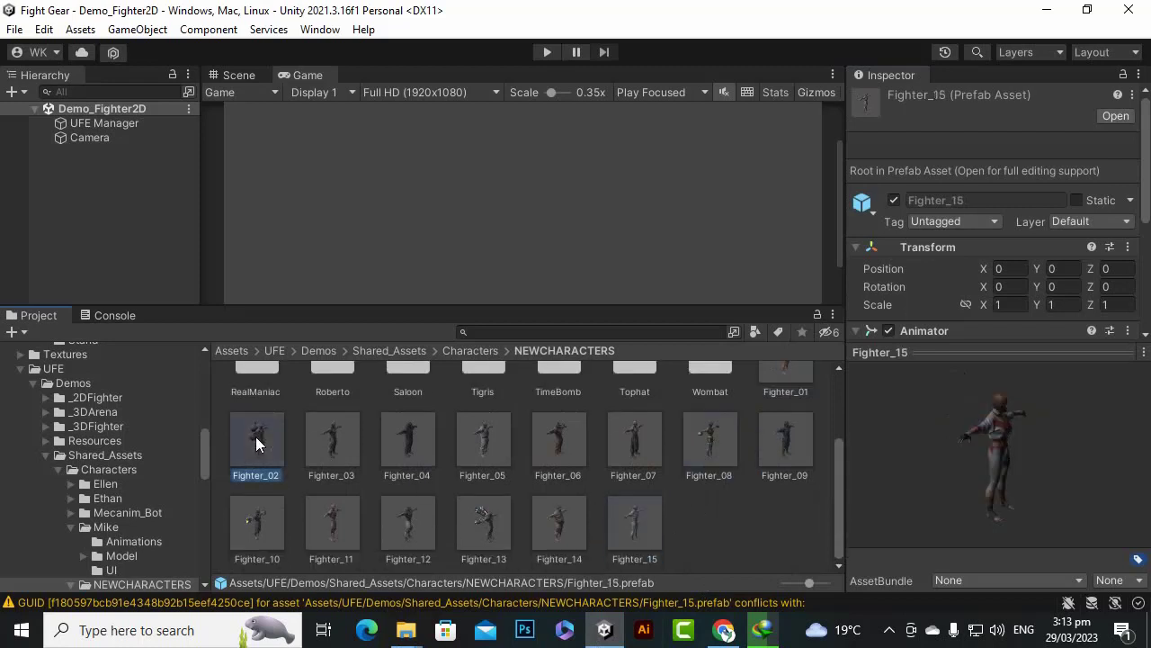
pyautogui.click(406, 436)
pyautogui.click(345, 436)
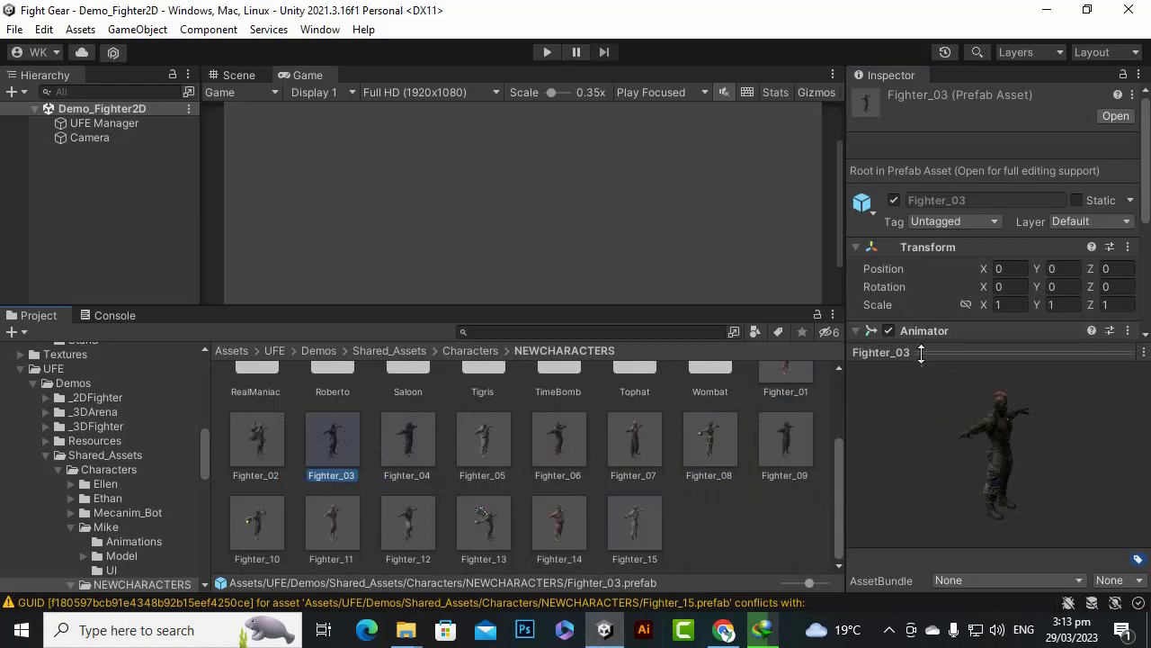
pyautogui.moveTo(917, 351); pyautogui.dragTo(938, 172)
pyautogui.moveTo(946, 342); pyautogui.dragTo(922, 355)
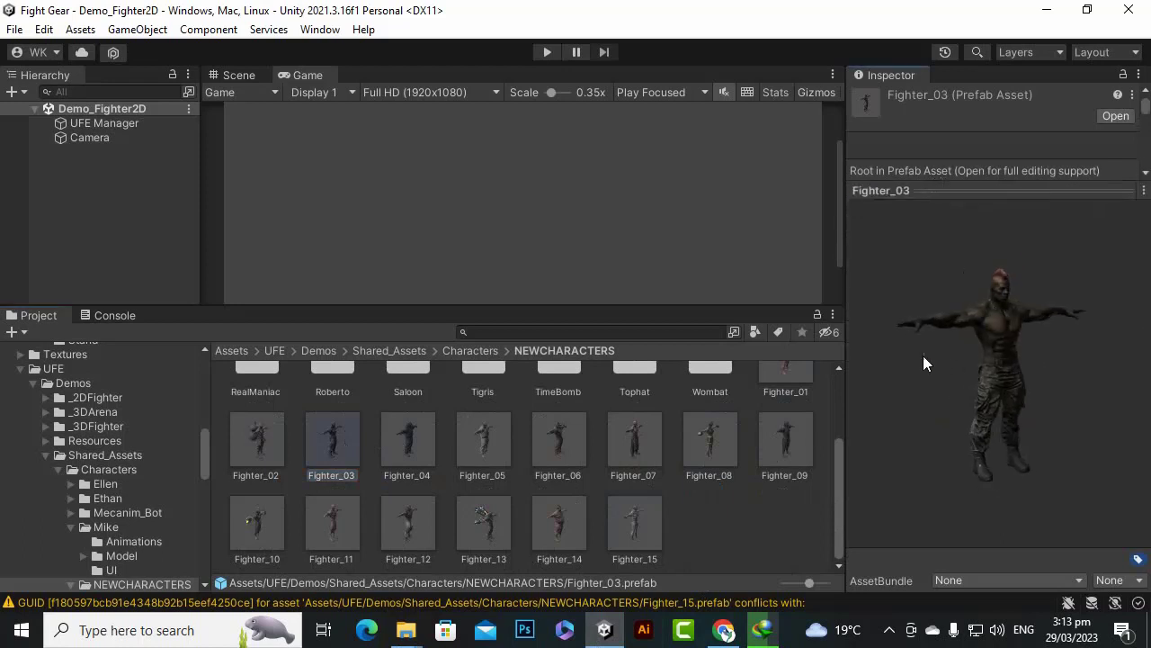
# Preview the prefabs from Fighter_05 through Fighter_09 to compare them with Balidni's portrait.
pyautogui.click(483, 438)
pyautogui.click(554, 449)
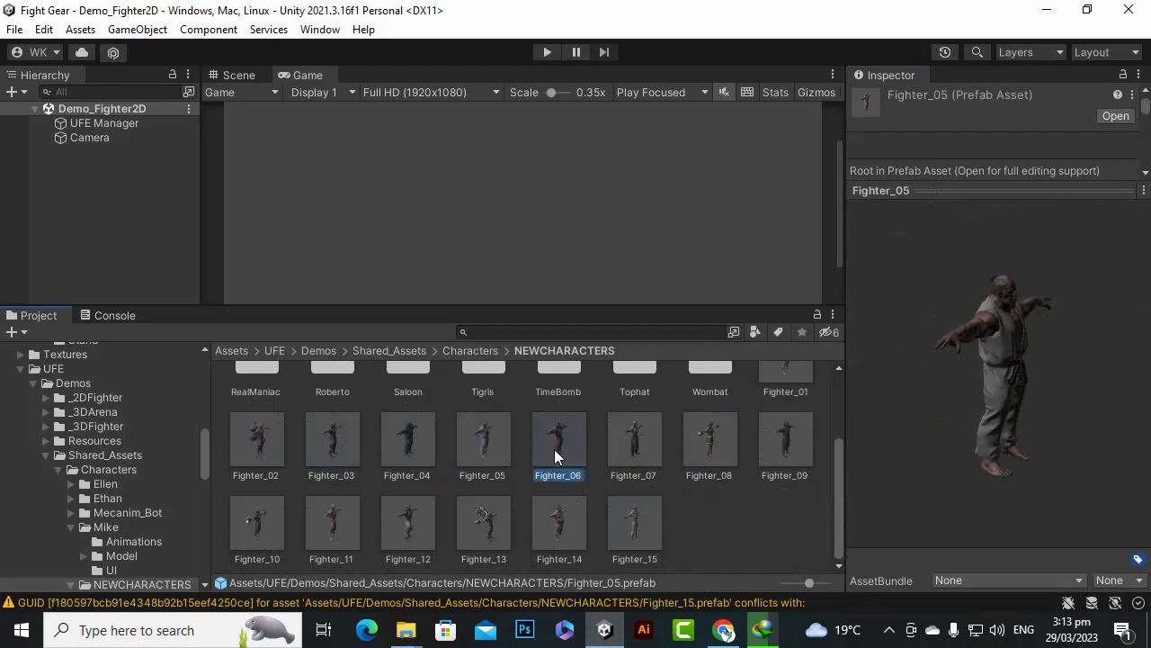
pyautogui.click(605, 438)
pyautogui.click(613, 444)
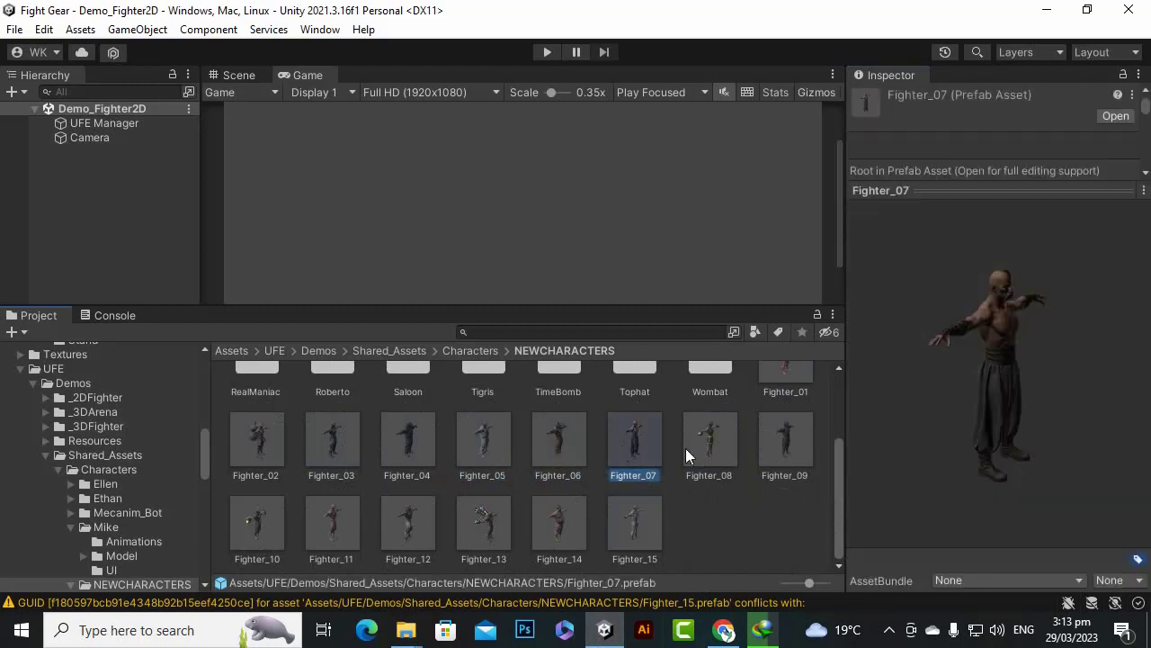
pyautogui.click(712, 445)
pyautogui.click(800, 438)
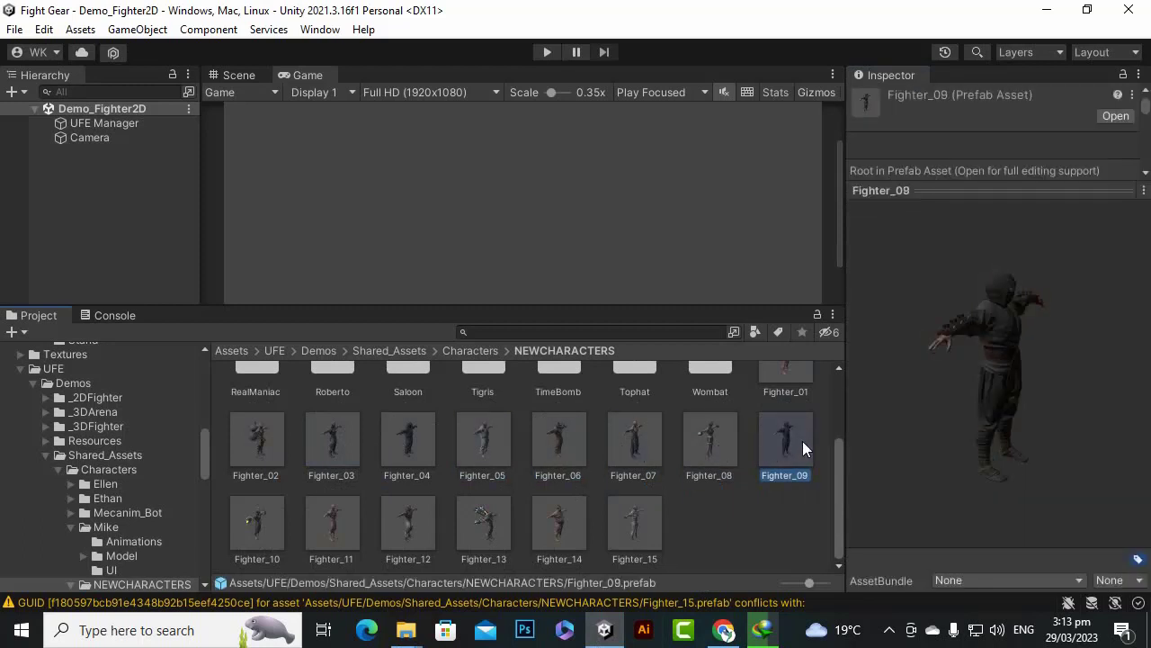
# Preview the prefabs from Fighter_15 back to Fighter_10, rotate Fighter_12 to face the front, and reselect Fighter_12.
pyautogui.click(622, 538)
pyautogui.click(559, 528)
pyautogui.click(487, 523)
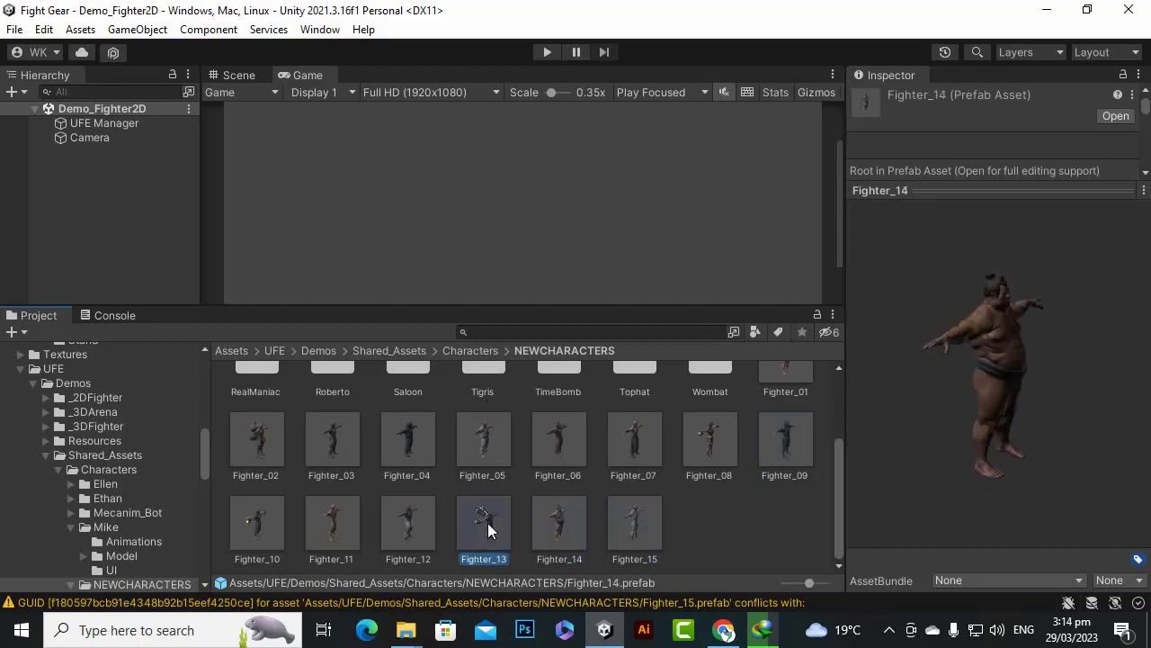
pyautogui.click(413, 527)
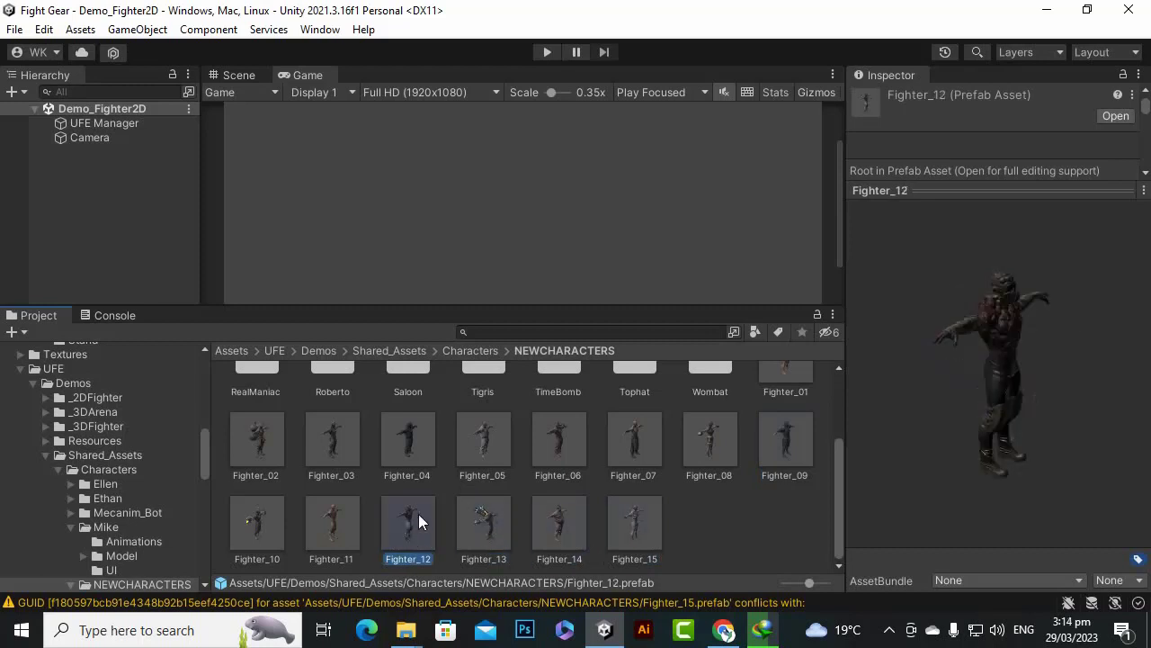
pyautogui.moveTo(1041, 324); pyautogui.dragTo(930, 334)
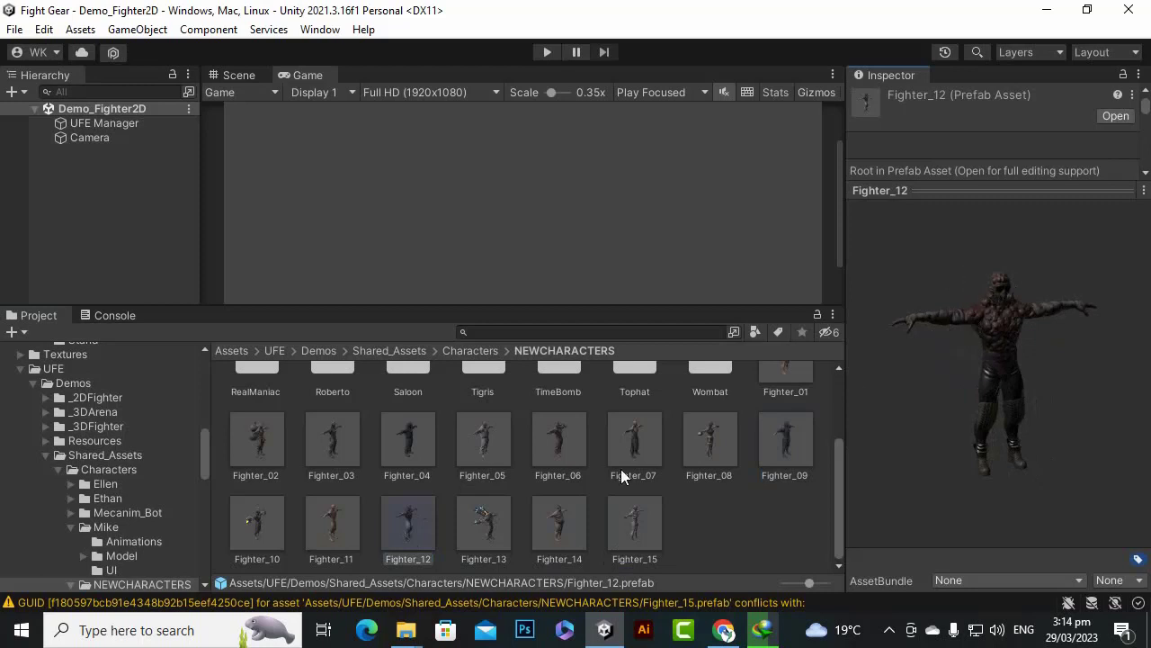
pyautogui.click(344, 525)
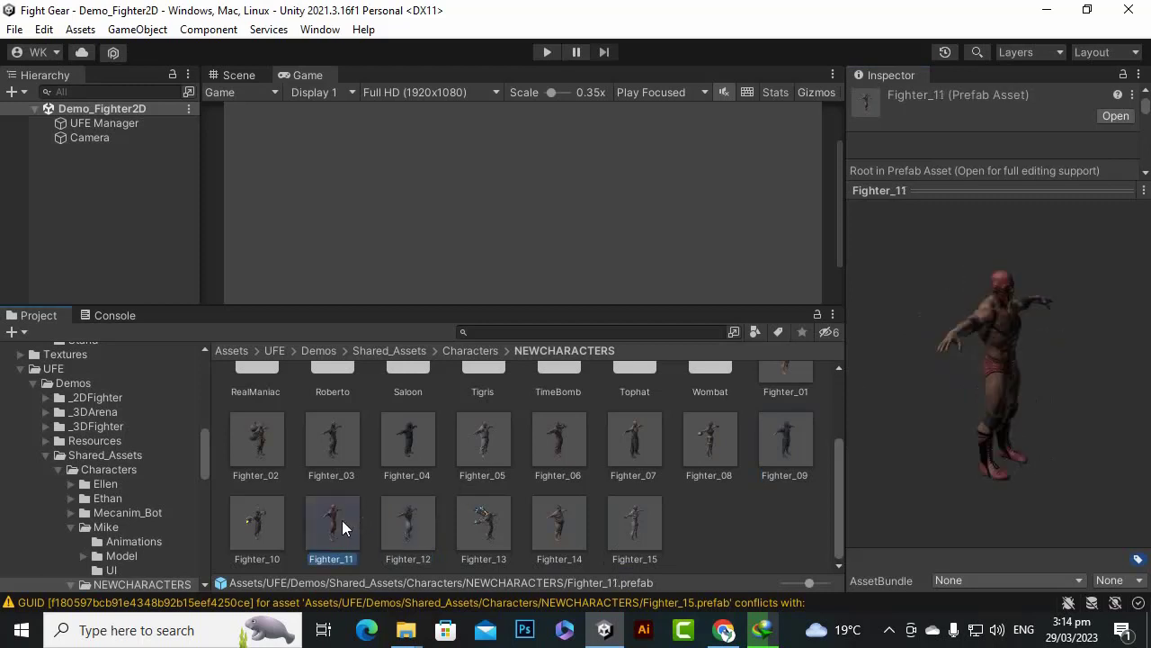
pyautogui.click(248, 518)
pyautogui.click(410, 537)
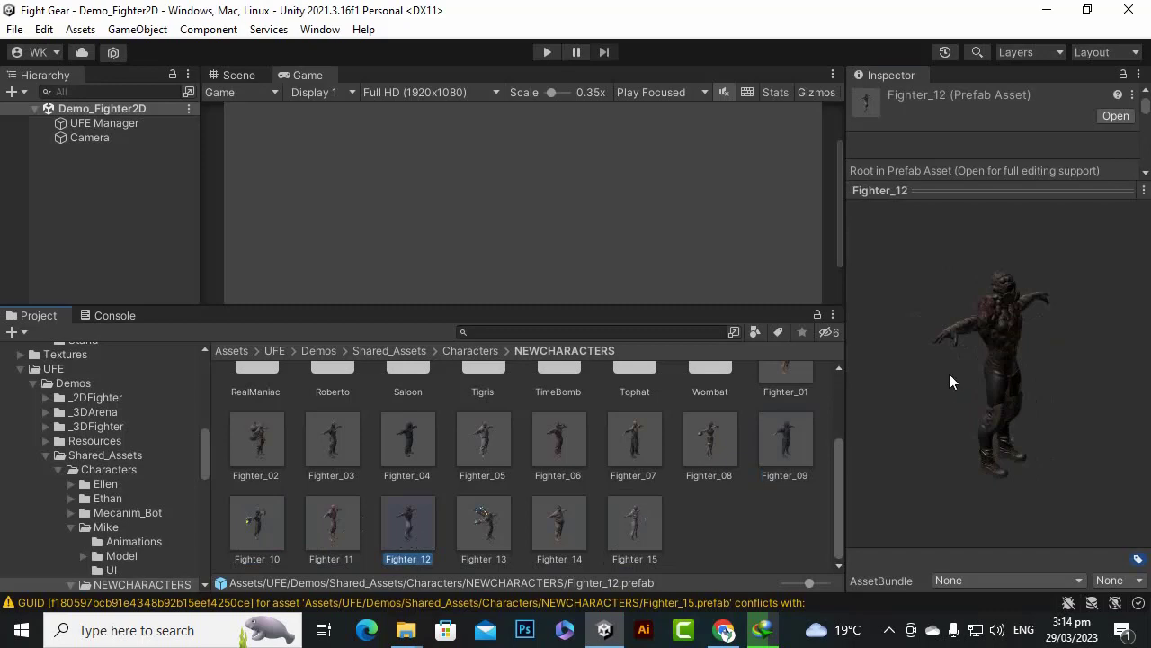
# Switch to the Balidni folder in File Explorer, view its UI portraits PortrailSmall.png and PortrailBig.png enlarged, and close the image viewer.
pyautogui.click(406, 629)
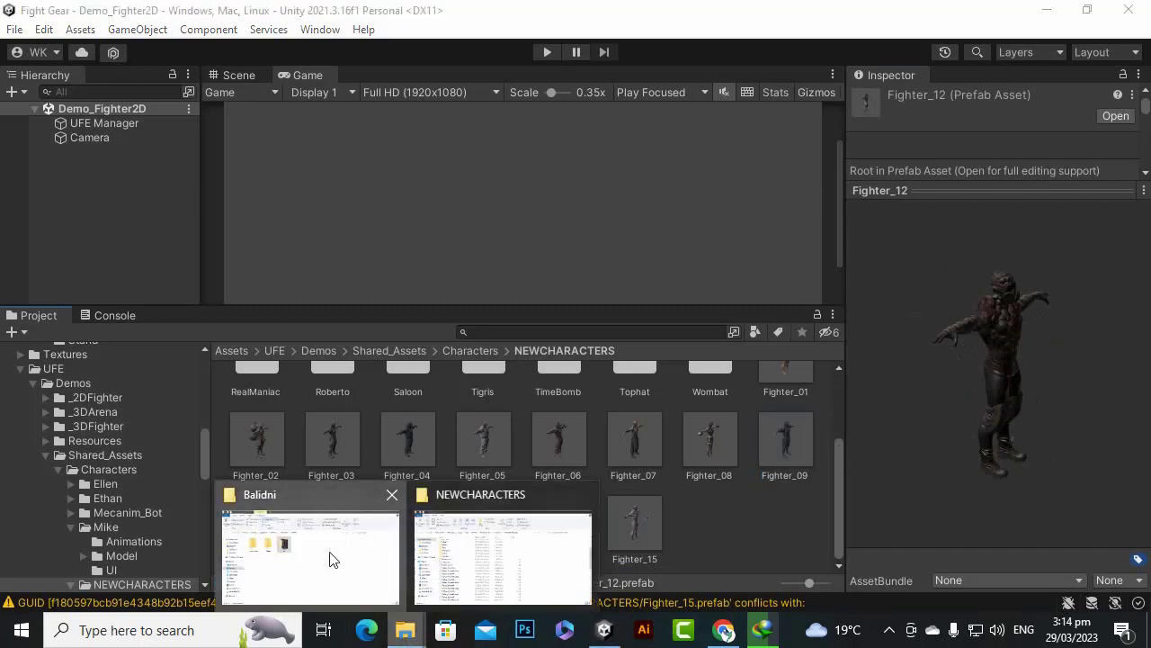
pyautogui.click(329, 559)
pyautogui.doubleClick(419, 203)
pyautogui.click(275, 221)
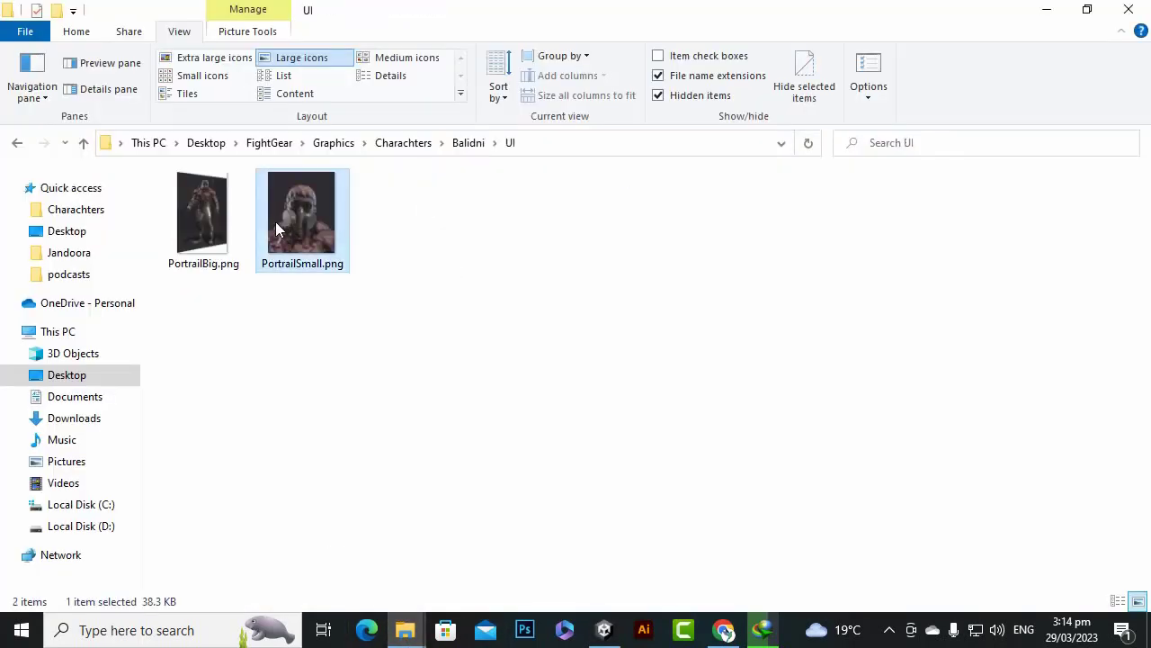
pyautogui.doubleClick(275, 221)
pyautogui.click(76, 227)
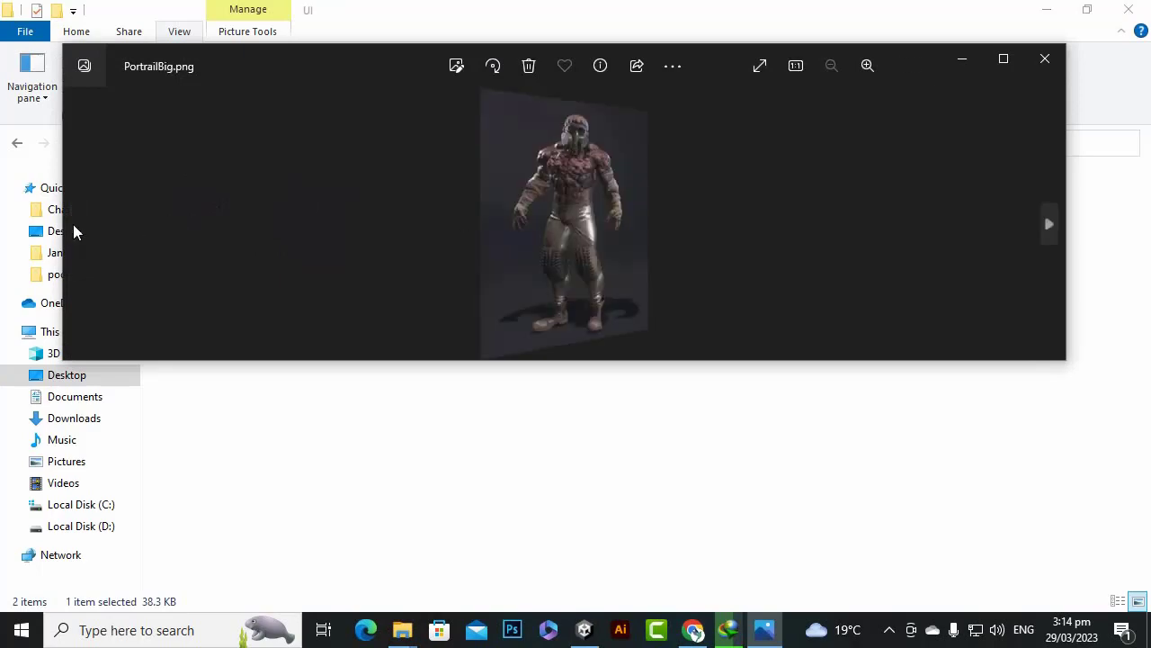
pyautogui.click(1036, 59)
# Switch to Unity, move the Fighter_12 prefab from NEWCHARACTERS into Balidni's Model folder, and open that folder.
pyautogui.click(607, 628)
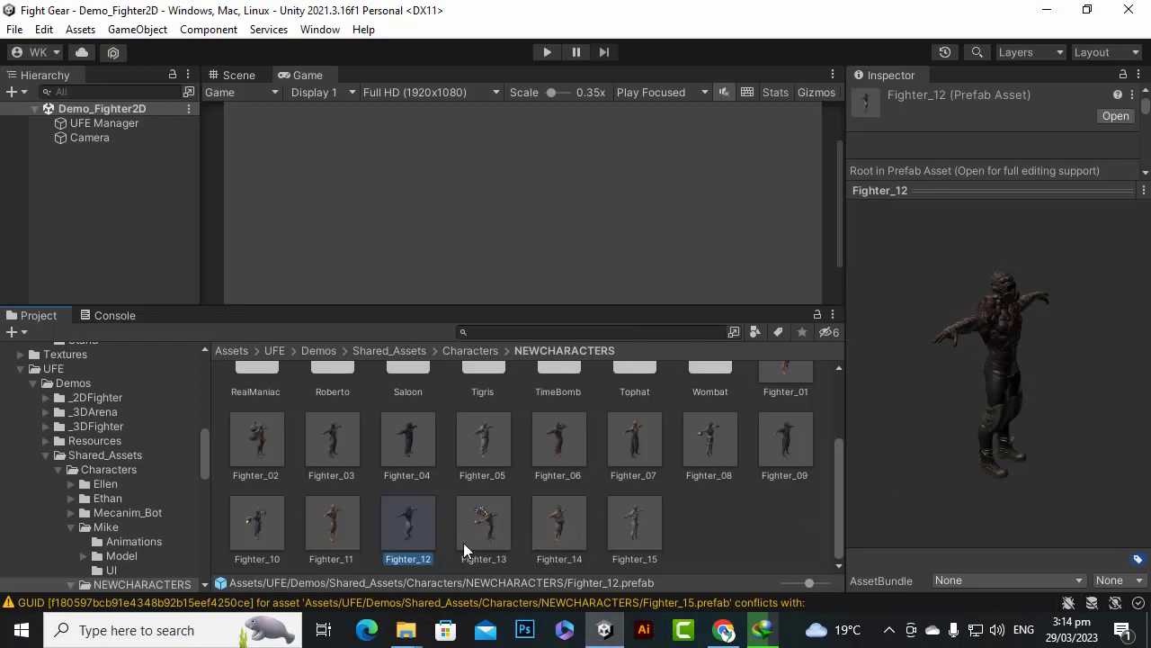
pyautogui.scroll(1, 421, 521)
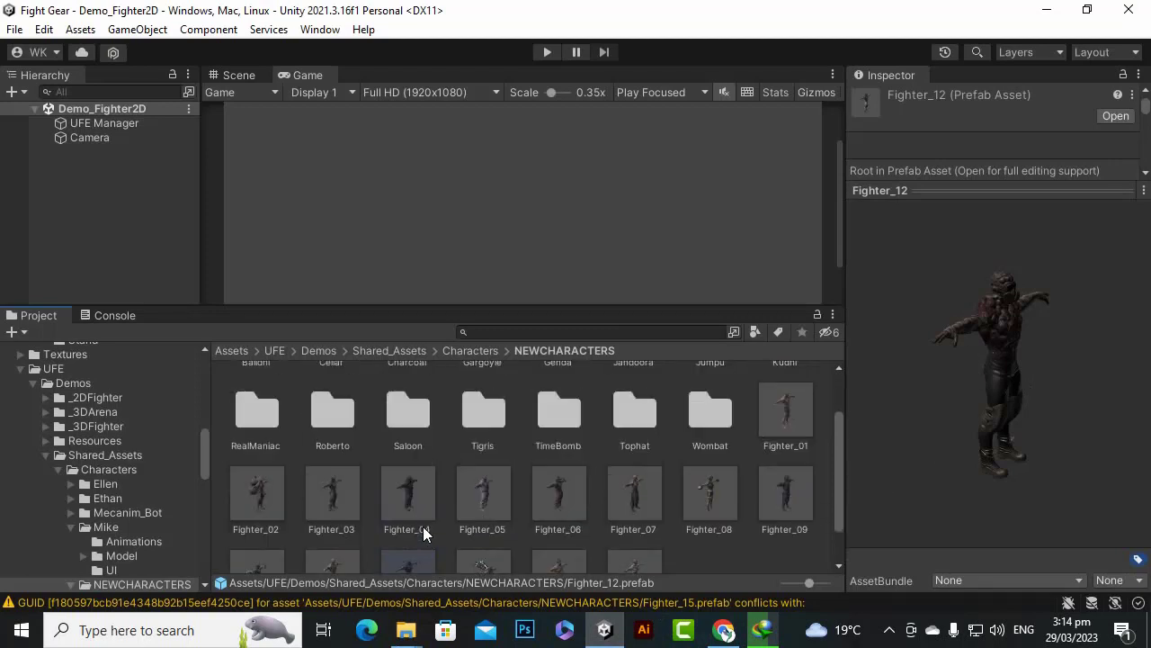
pyautogui.scroll(1, 470, 493)
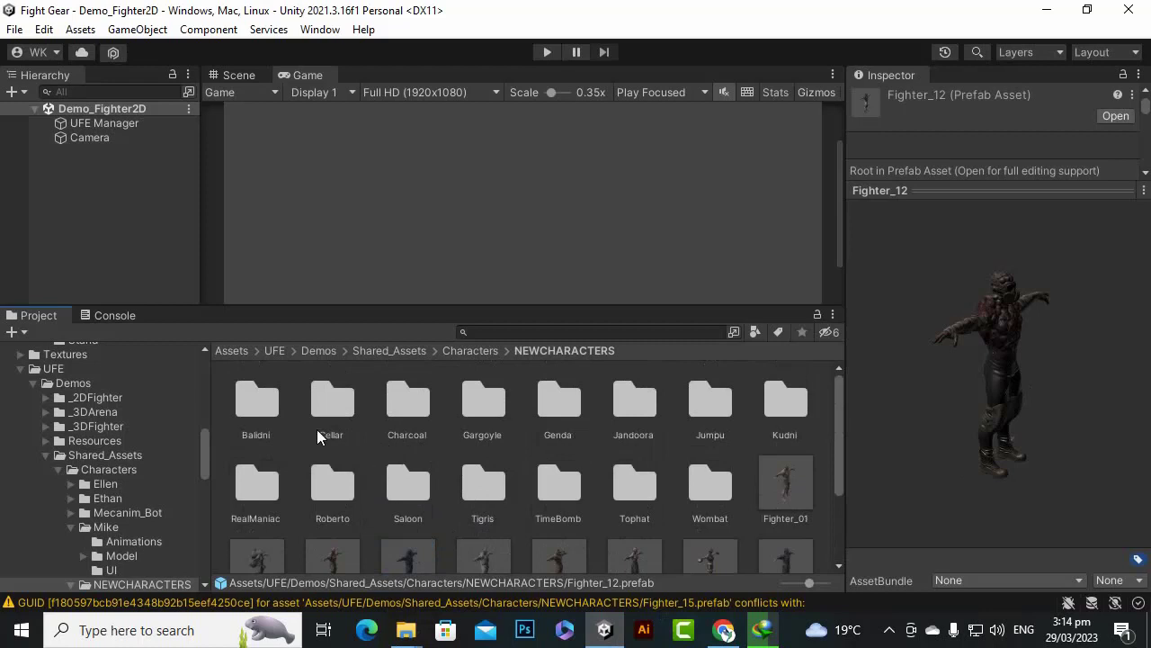
pyautogui.scroll(-2, 383, 468)
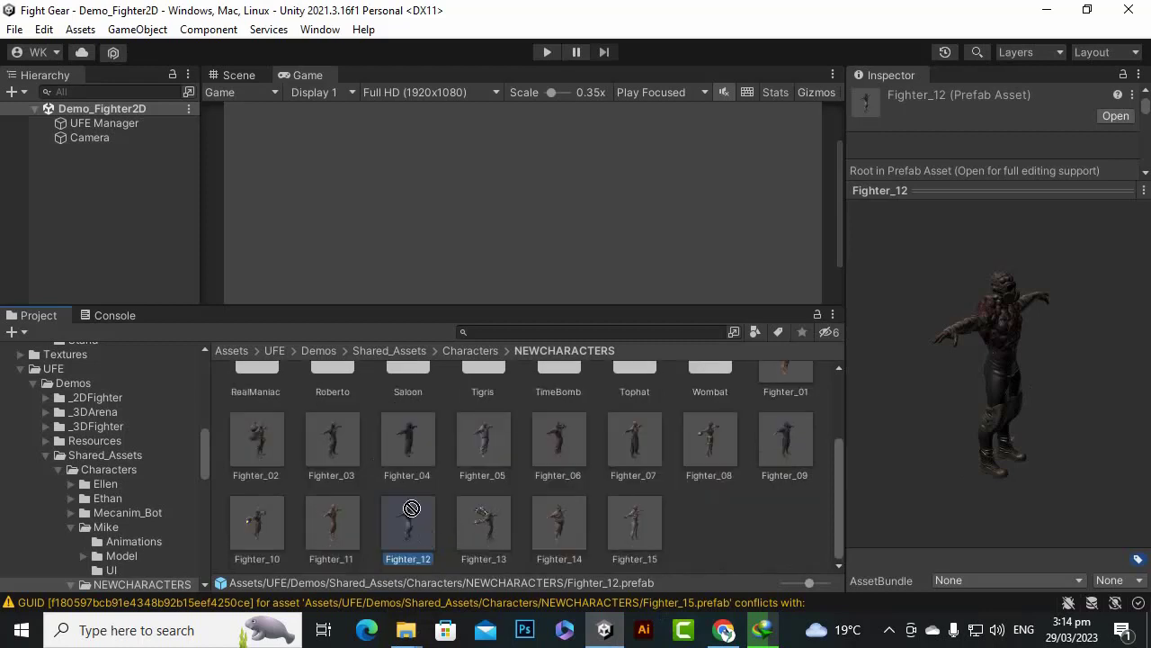
pyautogui.moveTo(411, 508); pyautogui.dragTo(258, 406)
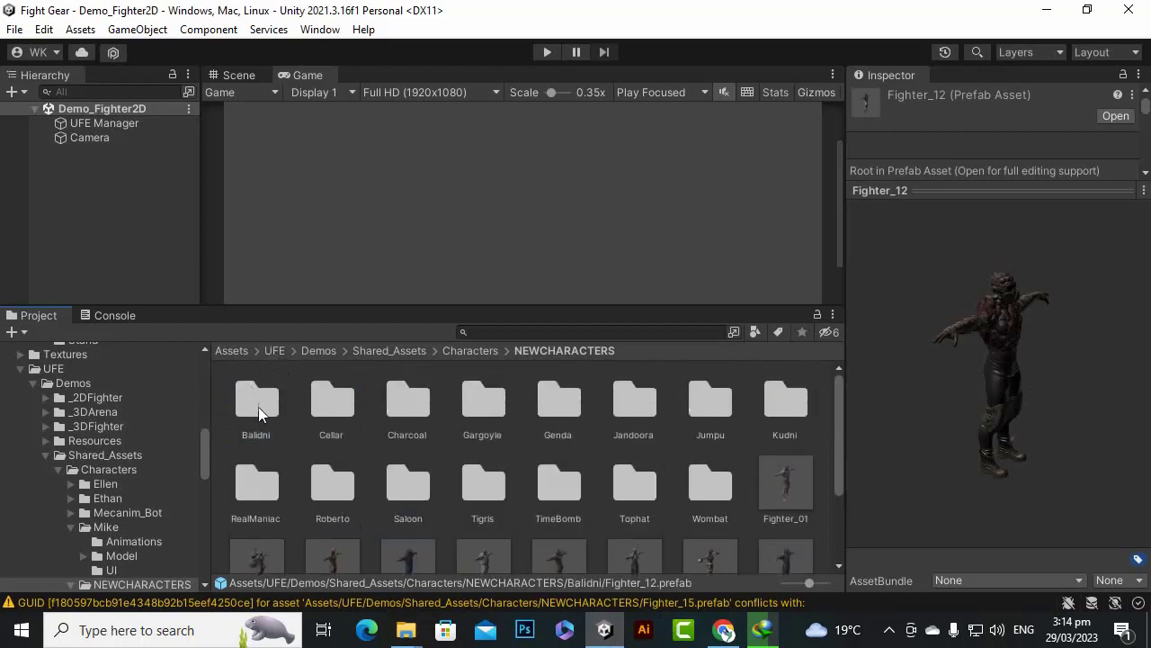
pyautogui.doubleClick(257, 404)
pyautogui.moveTo(463, 406); pyautogui.dragTo(324, 409)
pyautogui.doubleClick(326, 406)
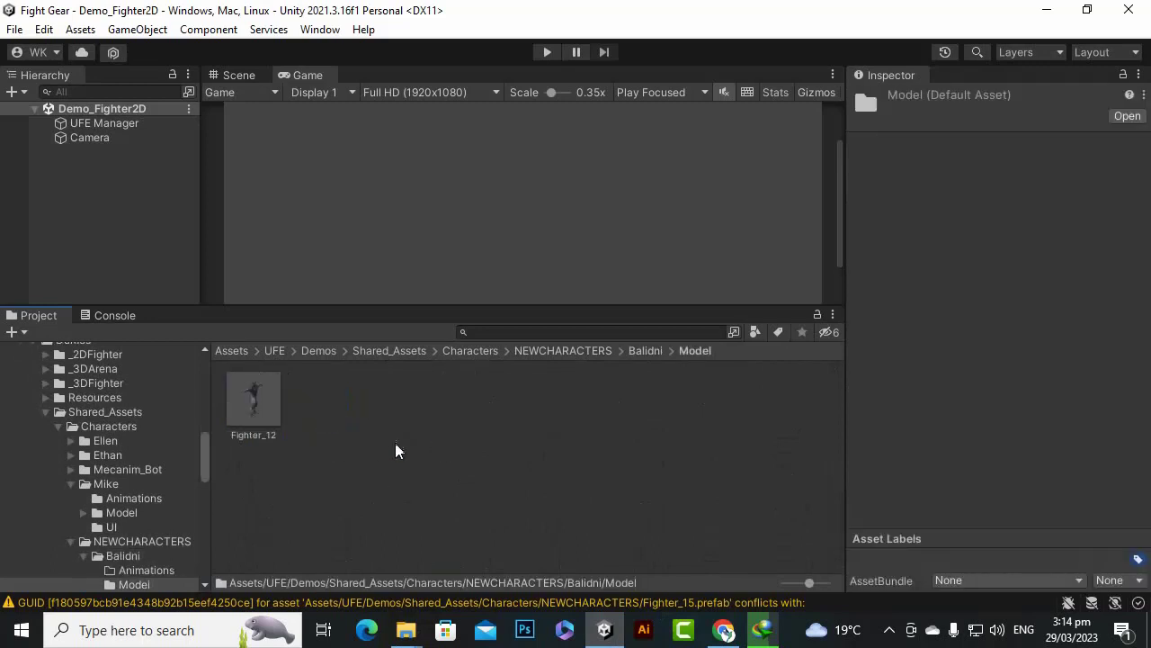
# Return to the NEWCHARACTERS folder and look through the character folders and remaining Fighter prefabs.
pyautogui.click(589, 351)
pyautogui.scroll(-3, 678, 521)
pyautogui.scroll(2, 678, 515)
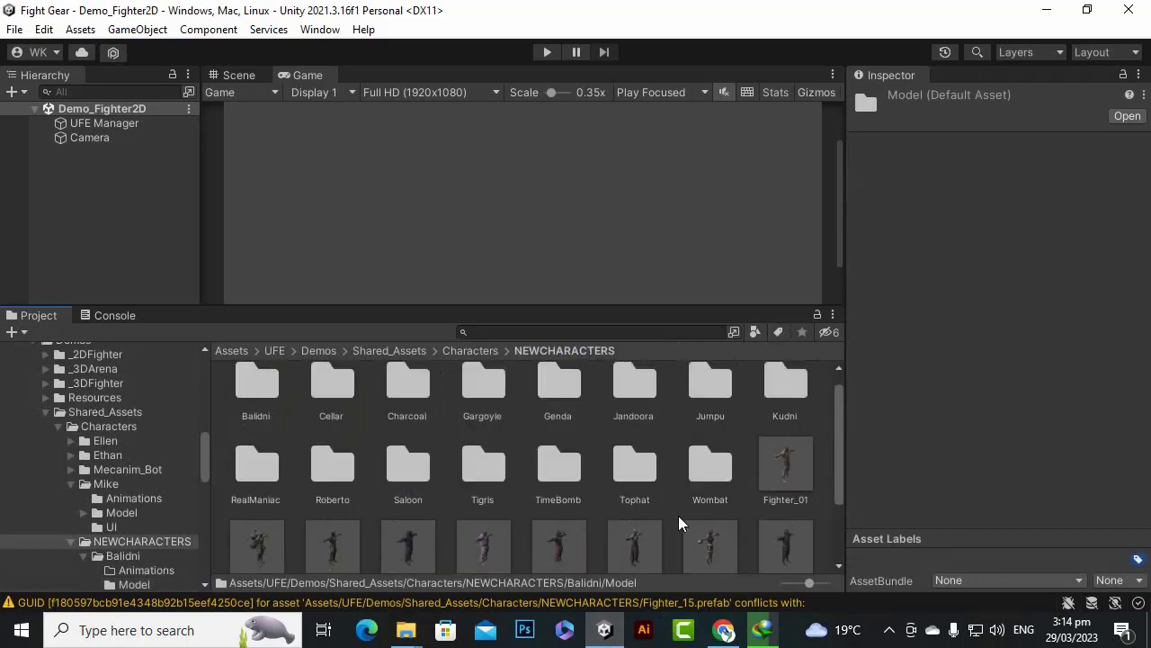
pyautogui.scroll(-2, 678, 515)
pyautogui.click(890, 629)
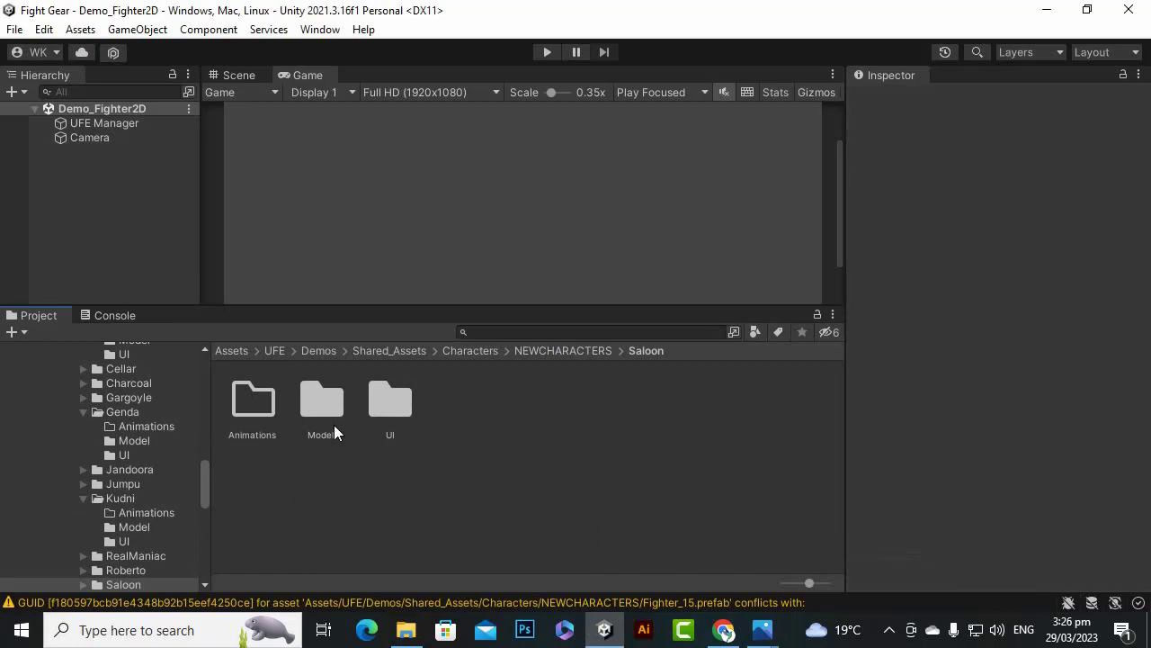
# Leave the Saloon folder and add the Fighter_12 prefab from Balidni's Model folder to the Demo_Fighter2D scene.
pyautogui.click(322, 405)
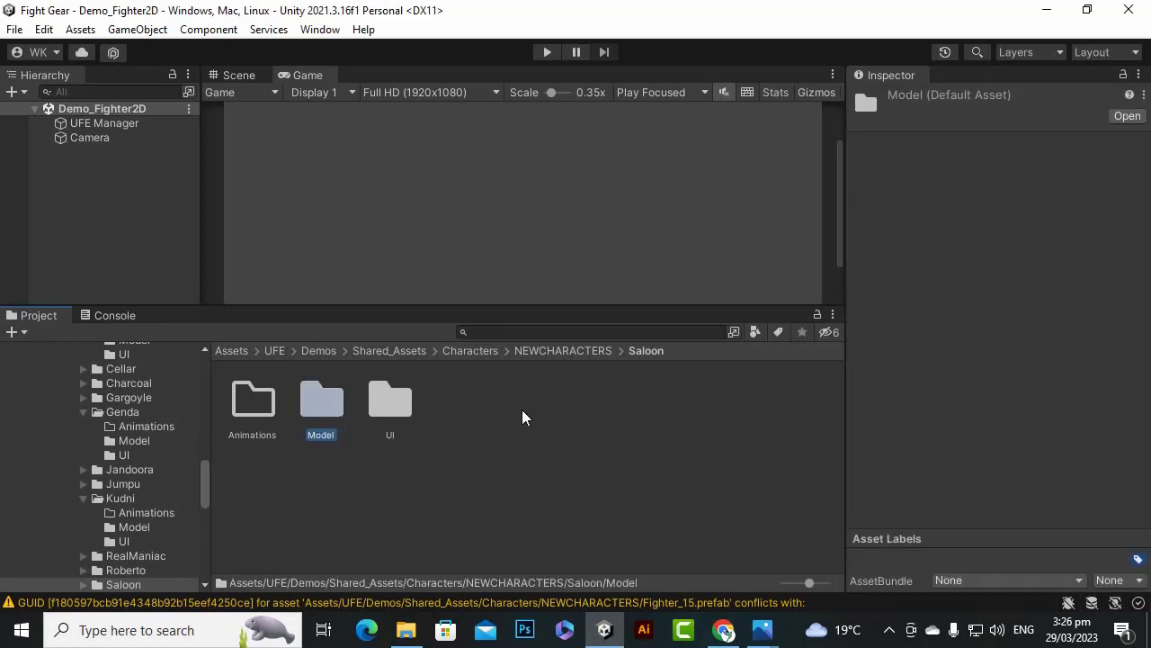
pyautogui.click(594, 350)
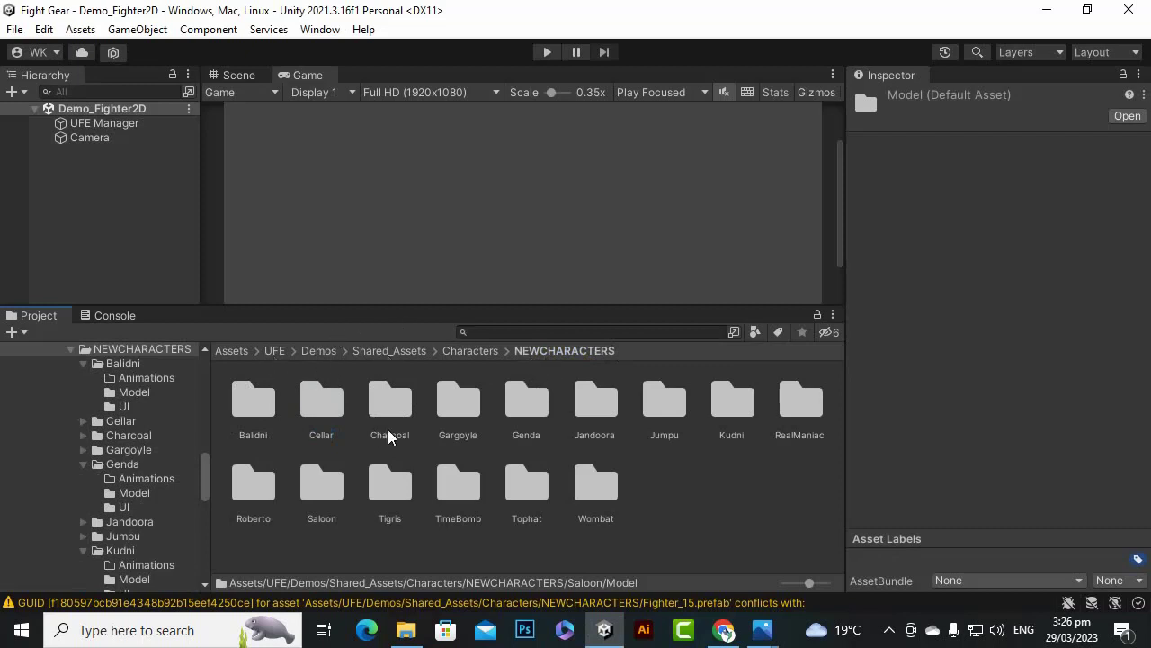
pyautogui.doubleClick(266, 409)
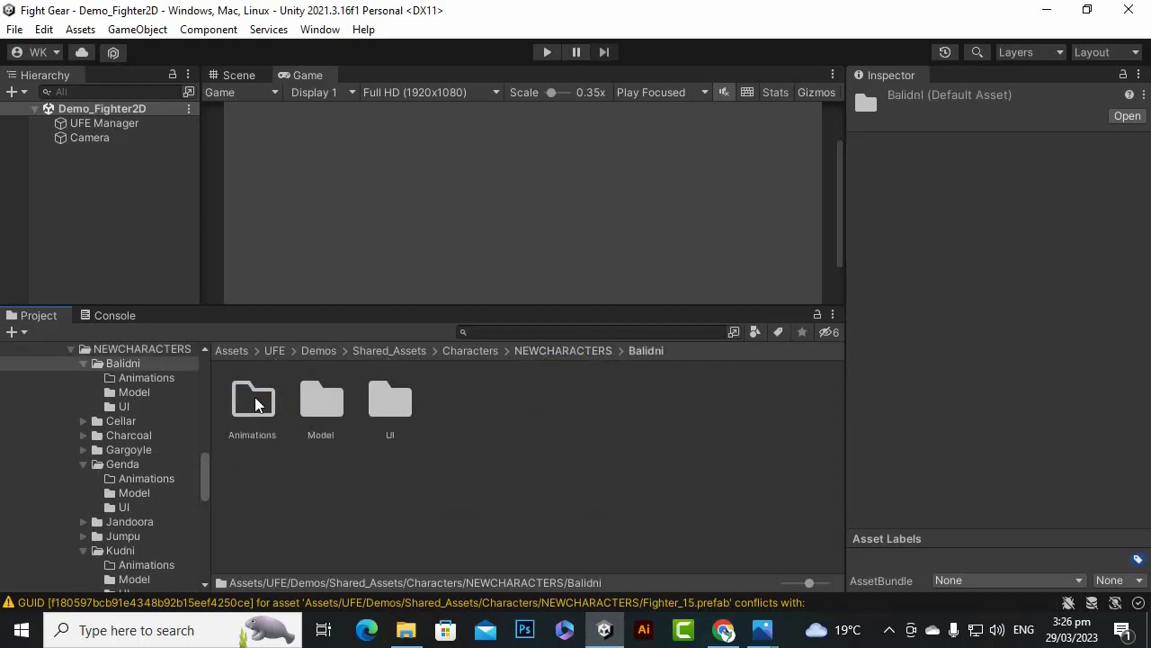
pyautogui.doubleClick(343, 402)
pyautogui.moveTo(270, 416); pyautogui.dragTo(134, 167)
# Rename the Fighter_12 object in the scene hierarchy as Balidni.
pyautogui.rightClick(139, 151)
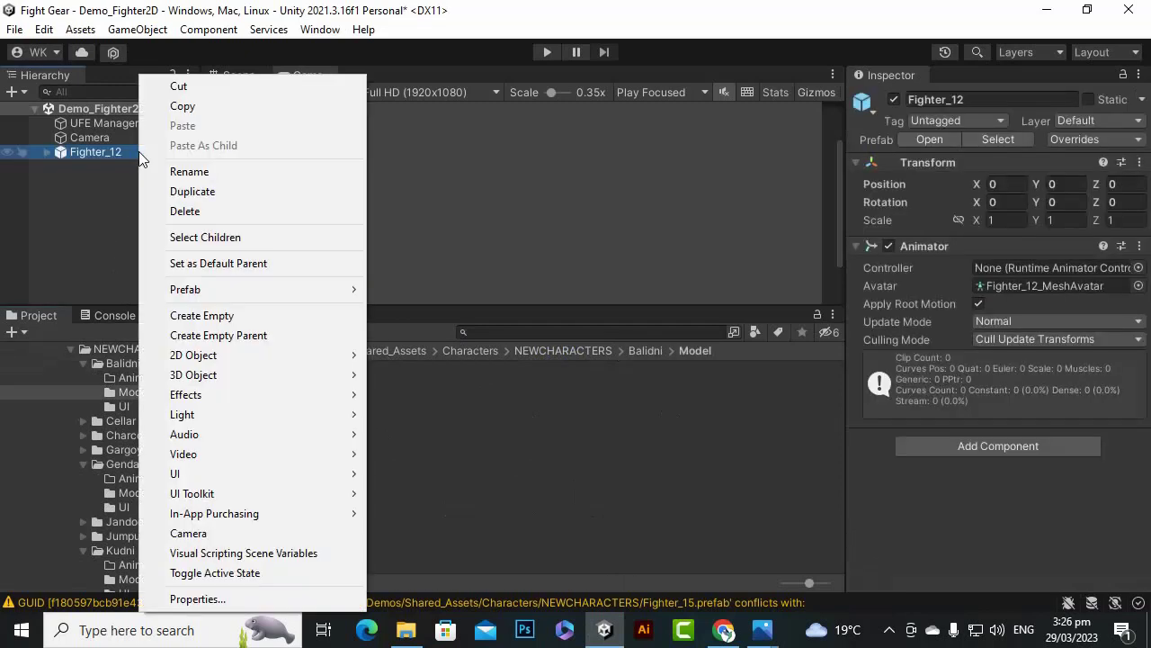
pyautogui.click(159, 172)
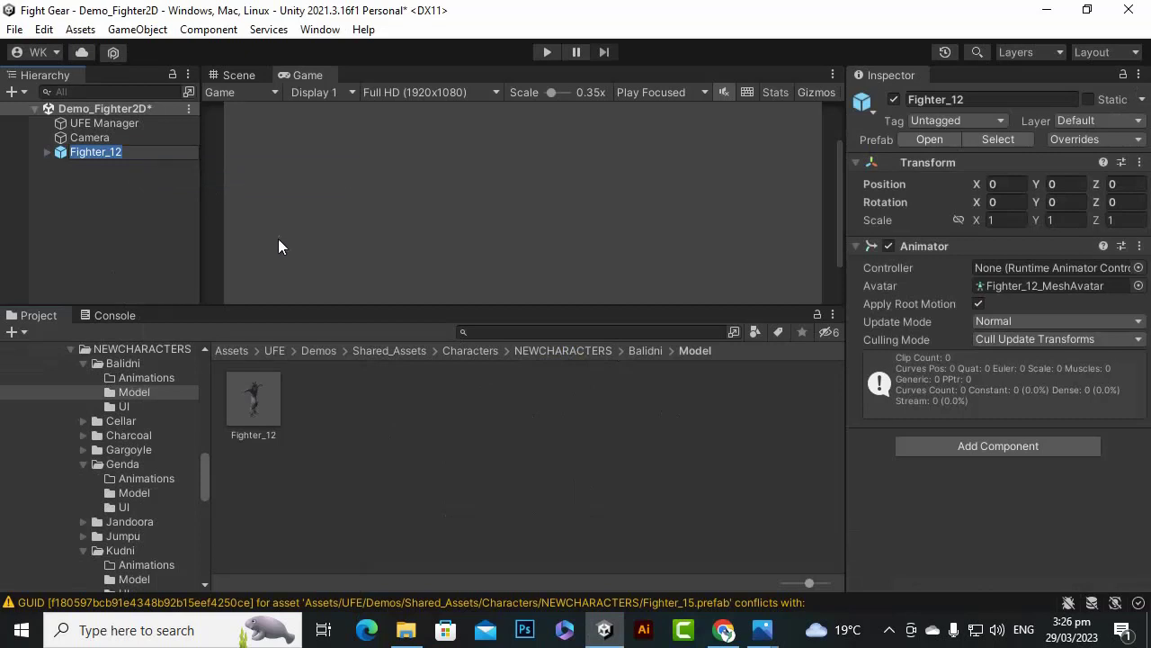
pyautogui.write('B')
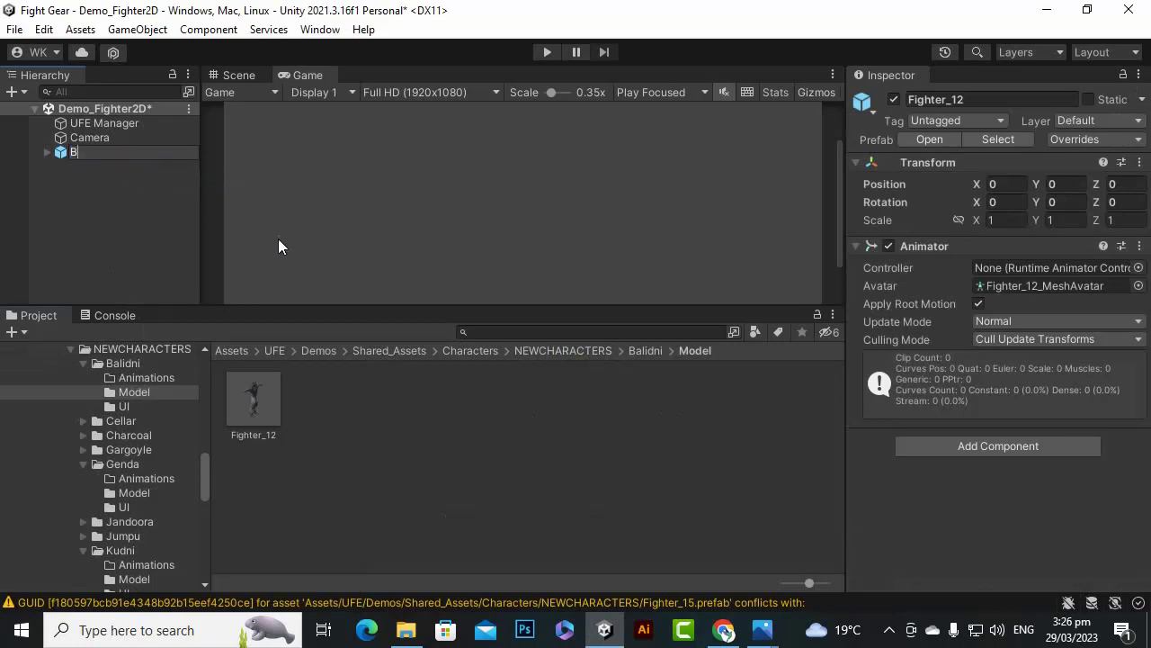
pyautogui.write('alidni')
pyautogui.press('Return')
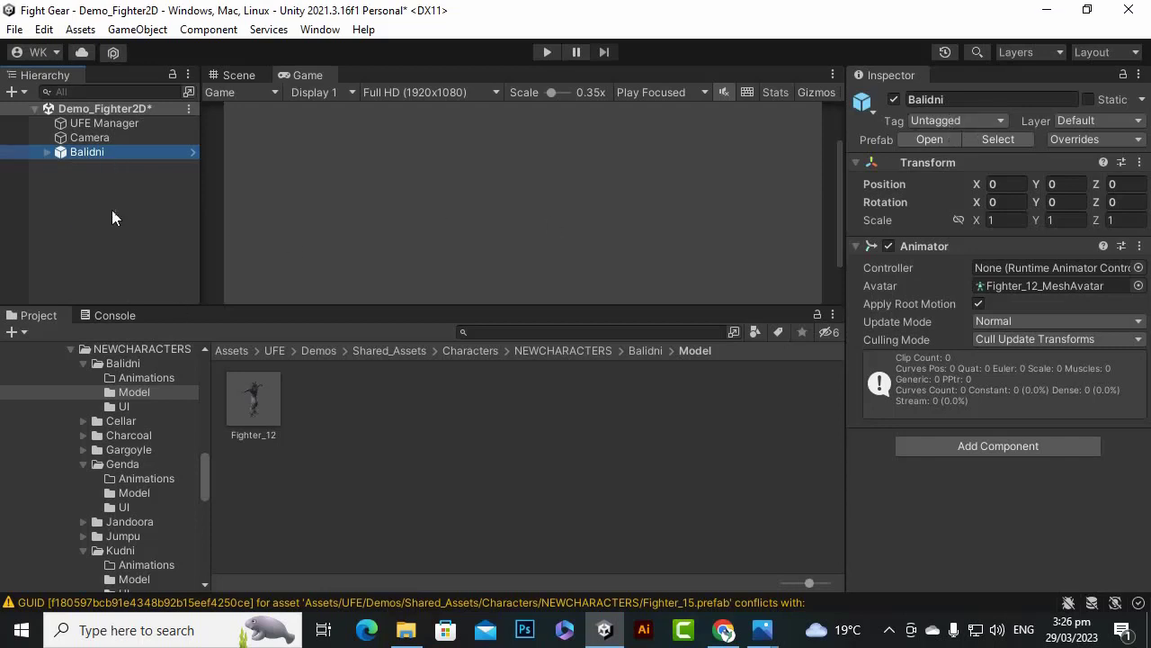
# Assign MC_Controller as the controller of Balidni's Animator component.
pyautogui.click(1138, 267)
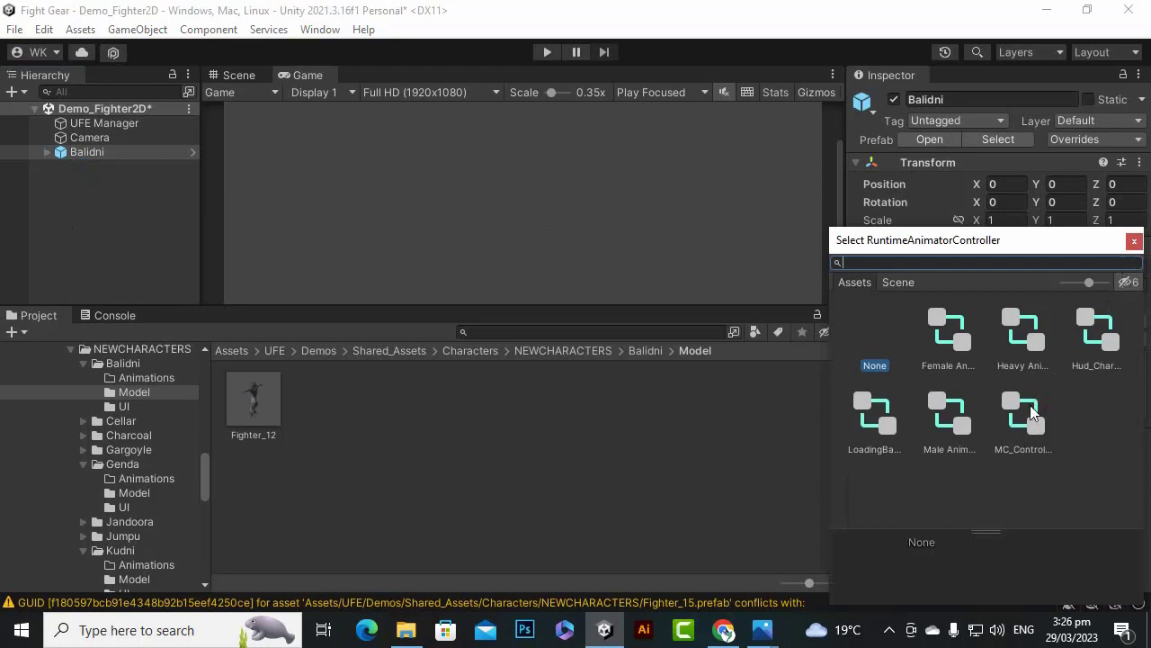
pyautogui.click(1029, 420)
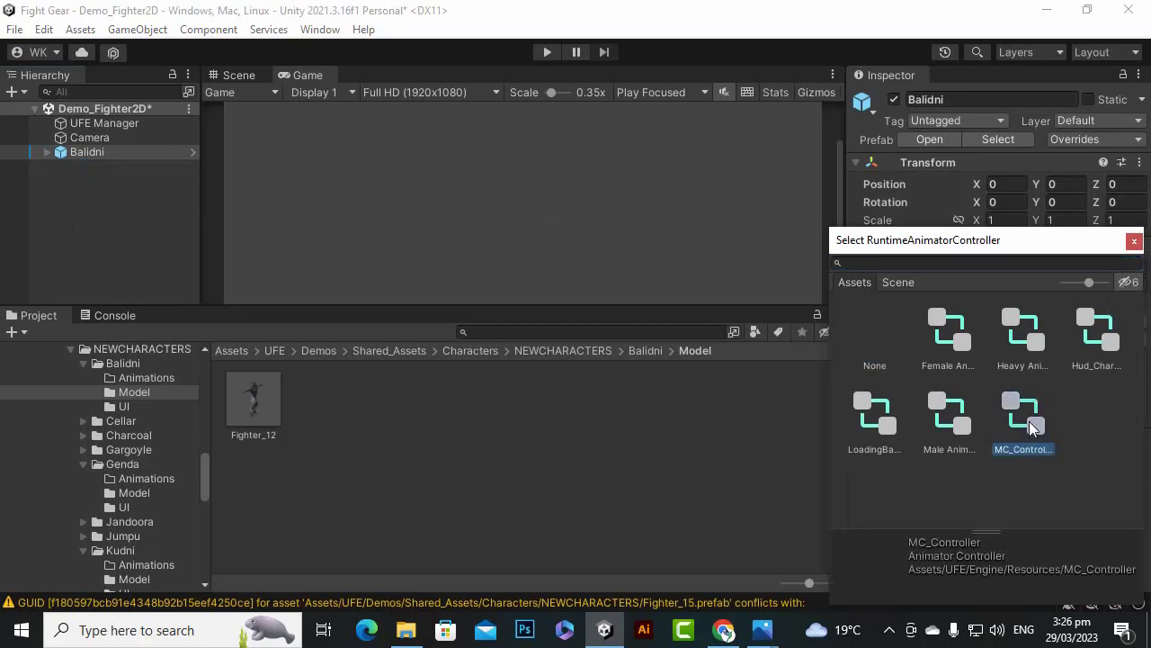
pyautogui.doubleClick(1032, 423)
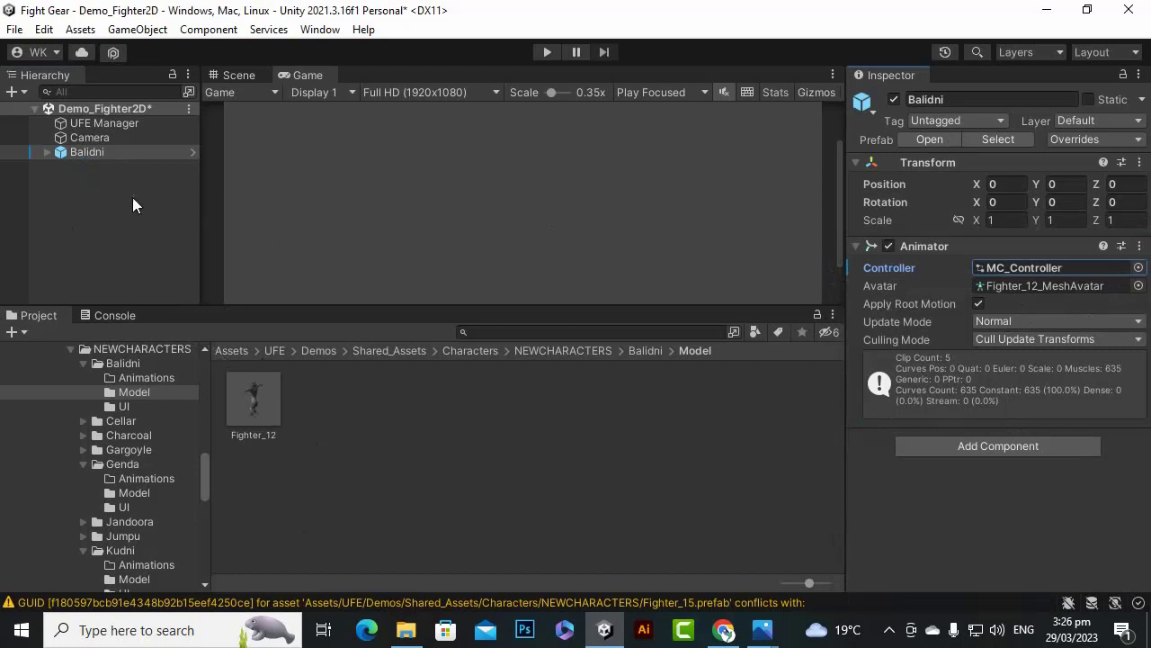
# Find the Hit Boxes Script by searching for "hit" and add it as a component to Balidni.
pyautogui.click(943, 445)
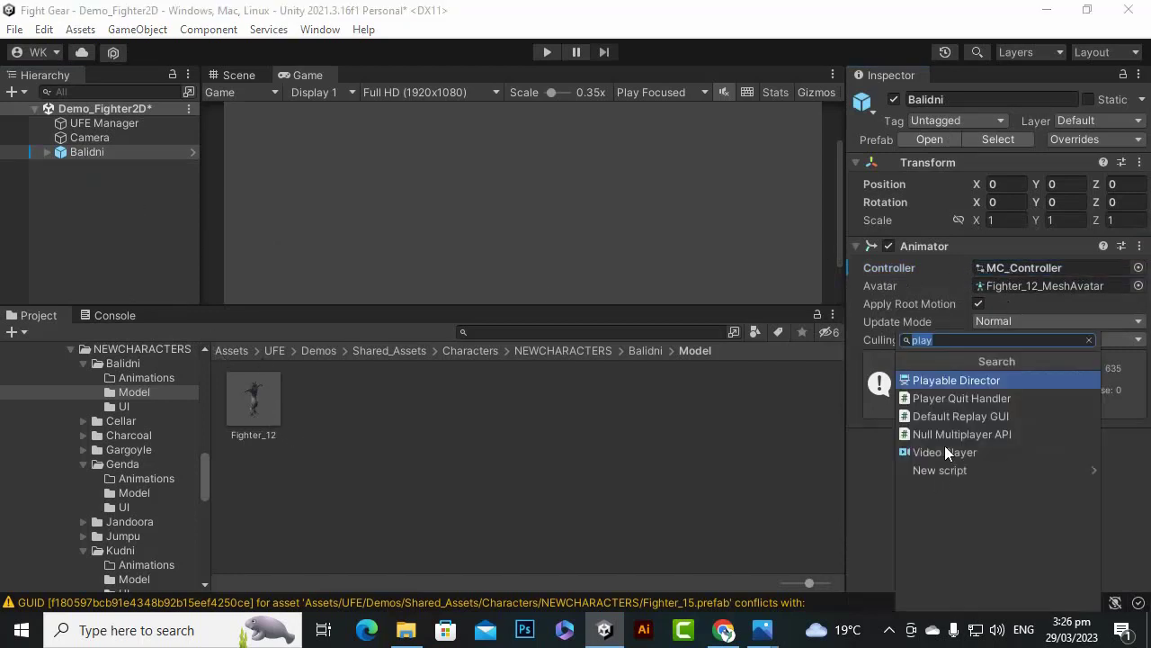
pyautogui.write('hit')
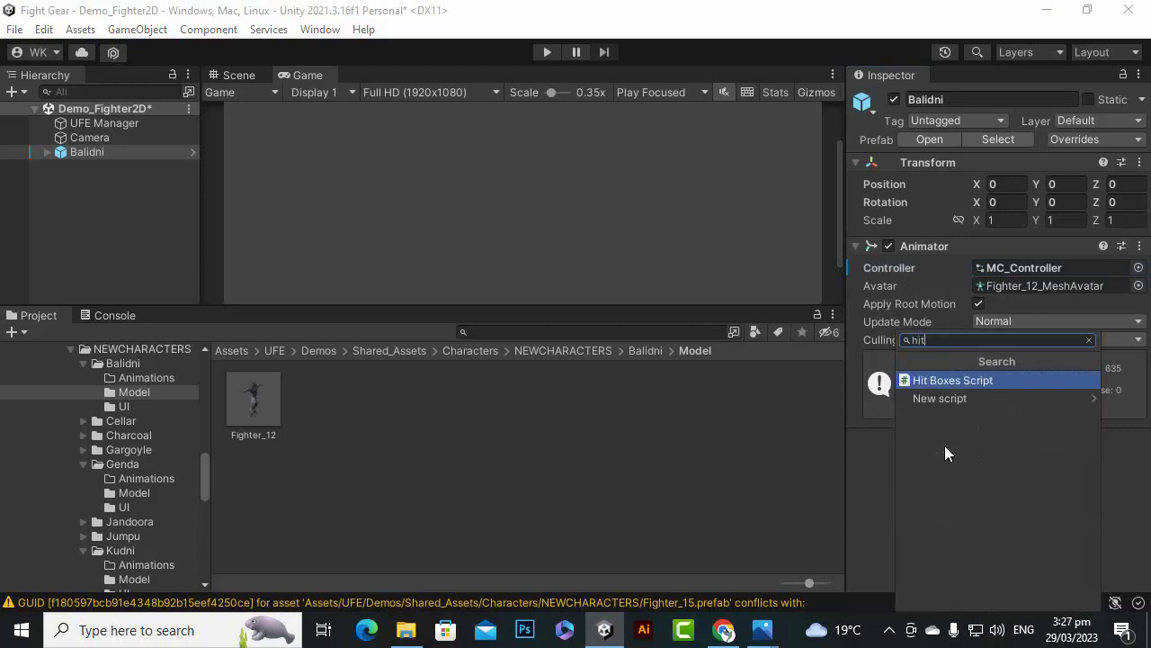
pyautogui.click(928, 382)
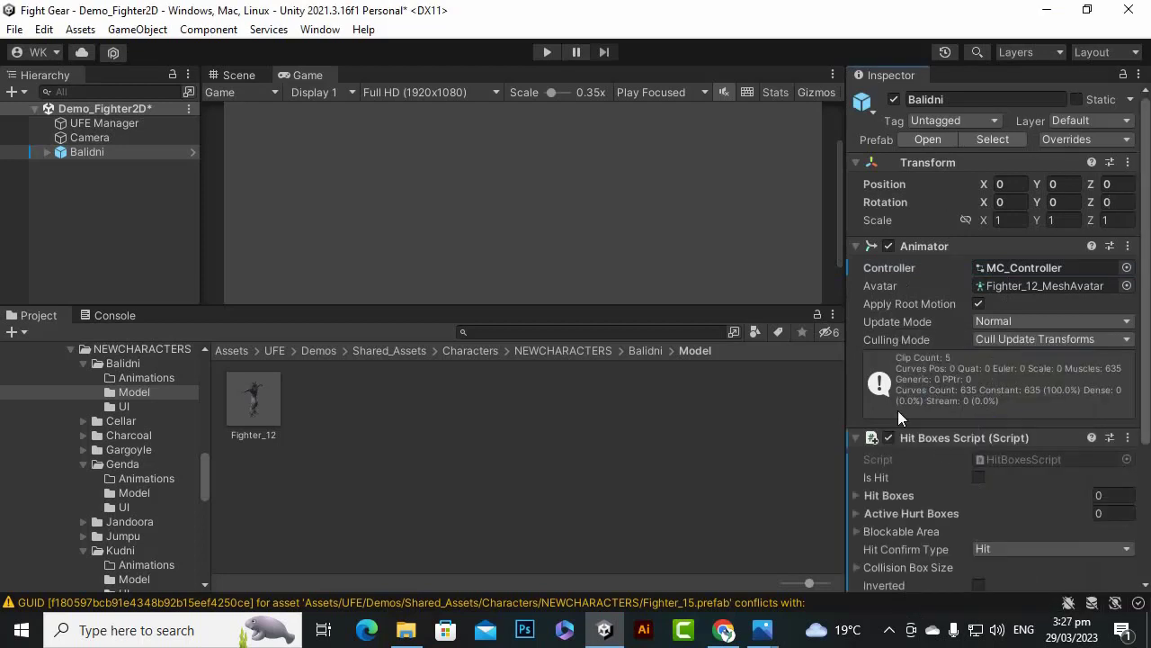
# Review the Hit Boxes Script settings on Balidni and clear the selection.
pyautogui.scroll(-5, 896, 406)
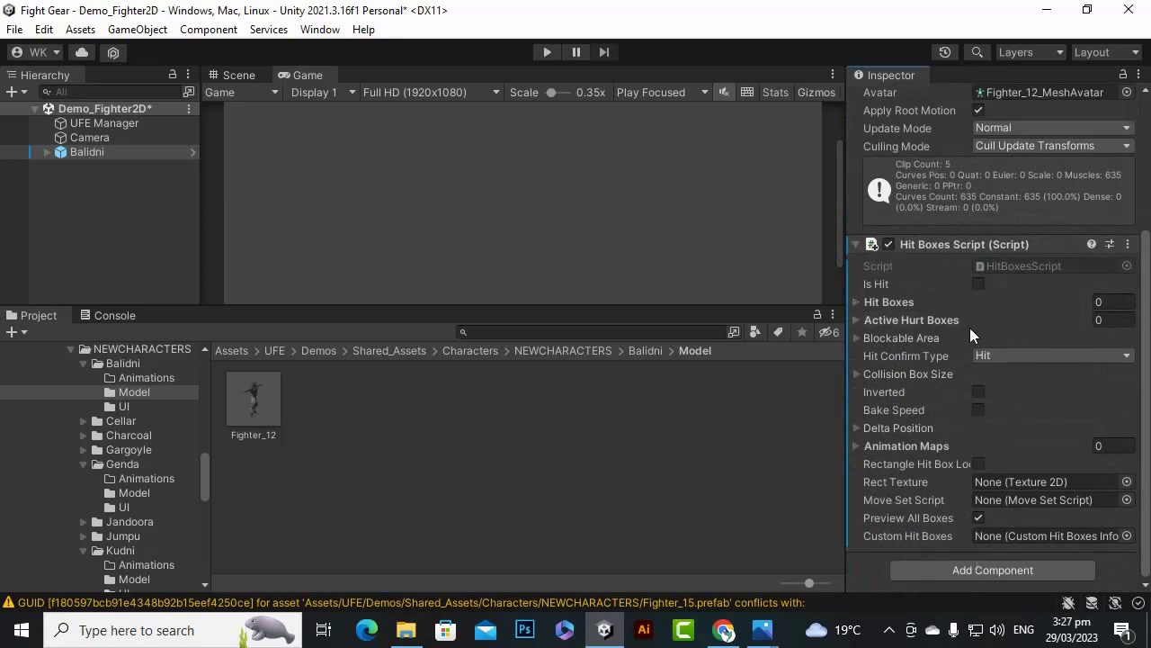
pyautogui.click(84, 195)
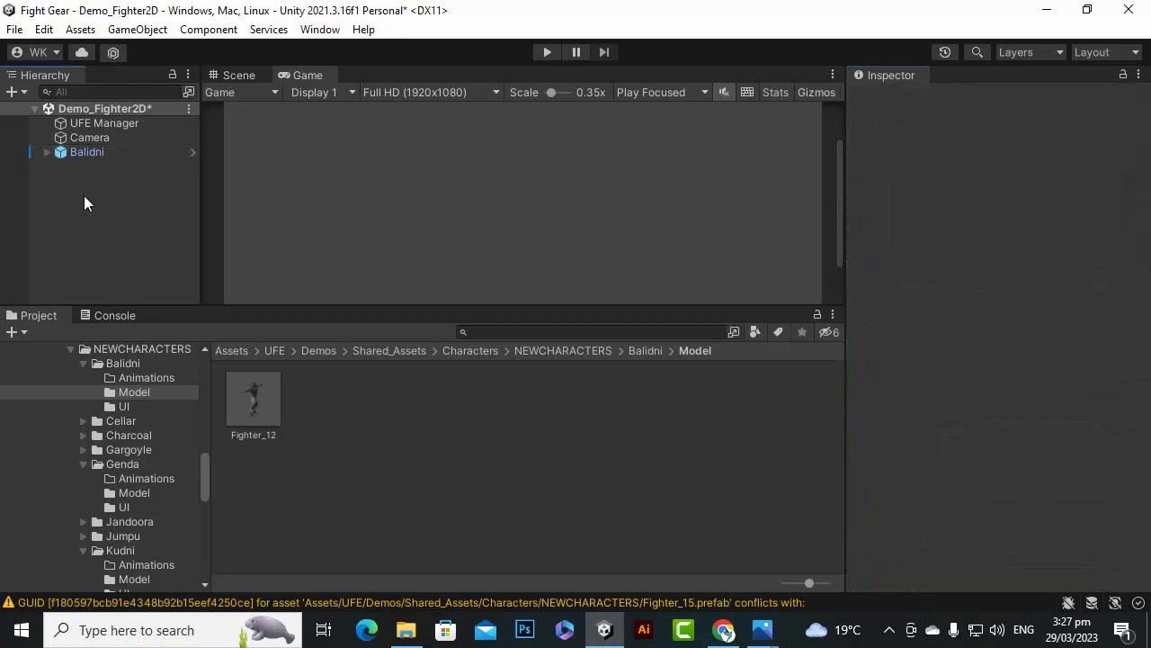
pyautogui.click(65, 153)
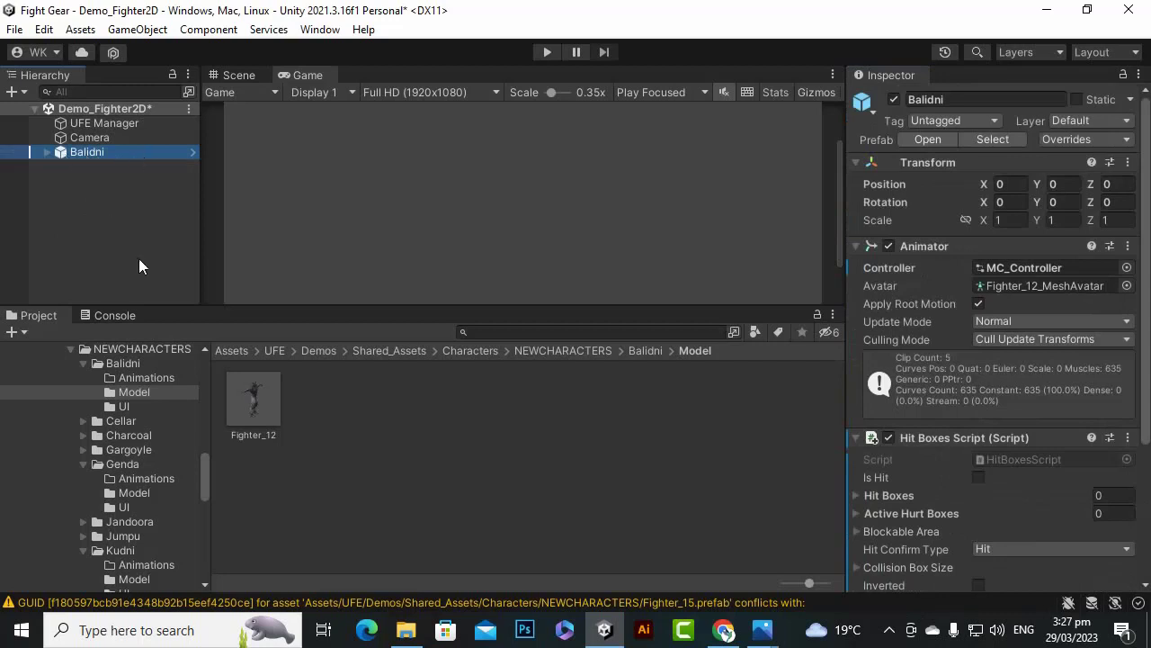
pyautogui.click(96, 178)
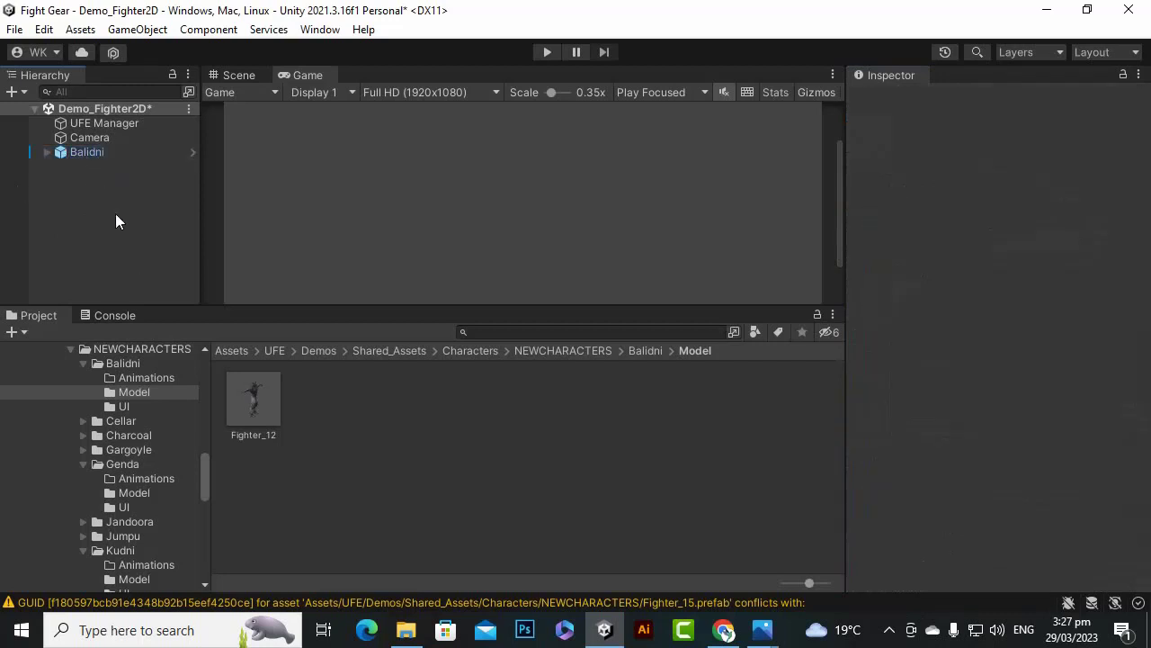
# Open the Model folder of the Cellar character inside NEWCHARACTERS.
pyautogui.click(591, 351)
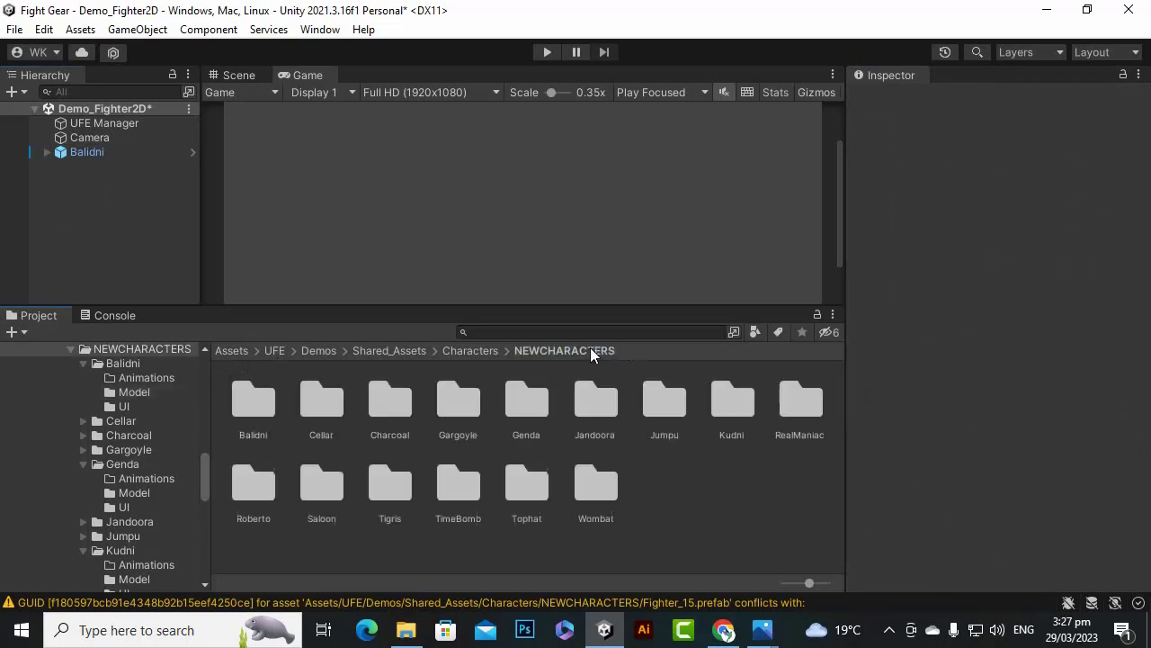
pyautogui.doubleClick(330, 394)
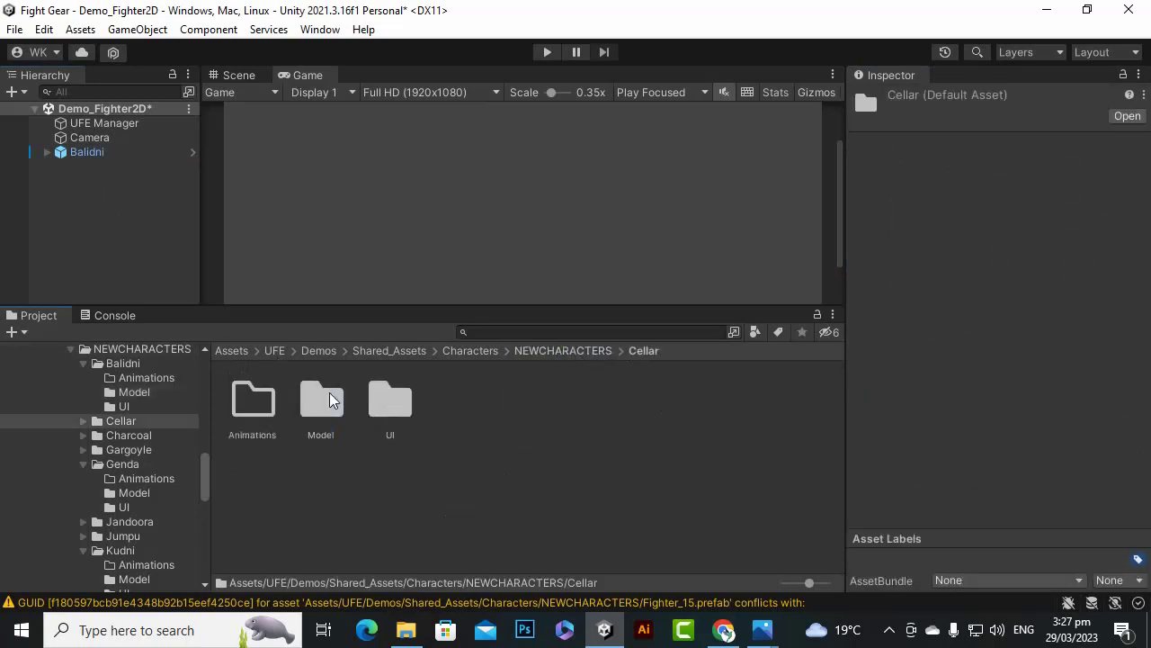
pyautogui.click(102, 153)
pyautogui.scroll(-5, 1066, 540)
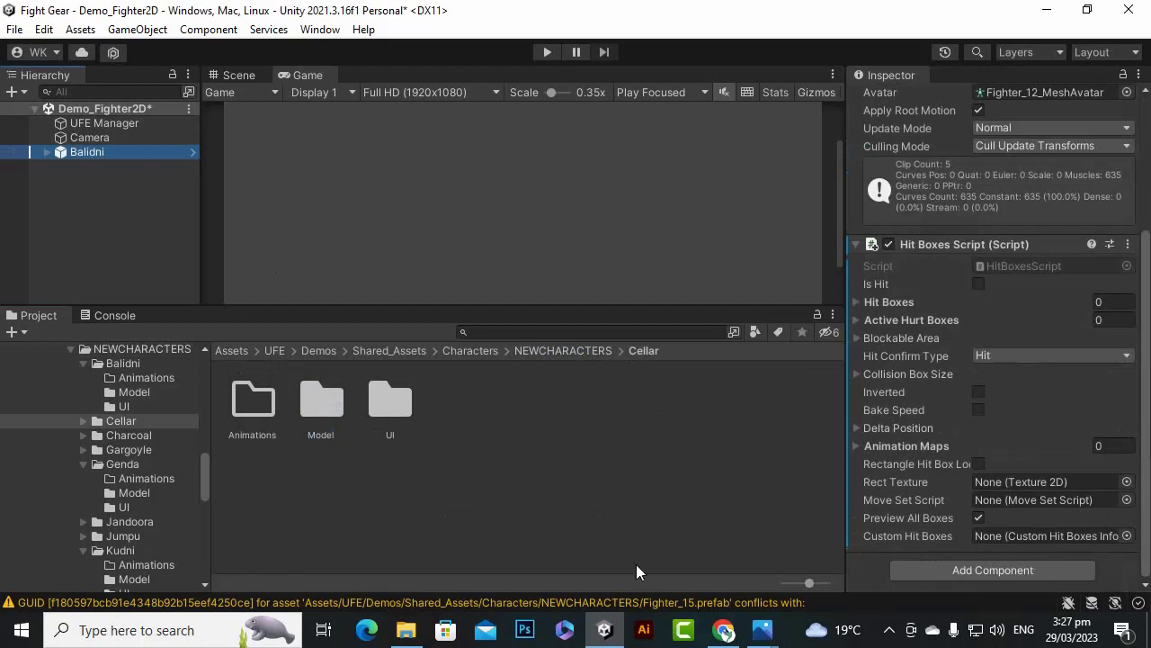
pyautogui.click(328, 405)
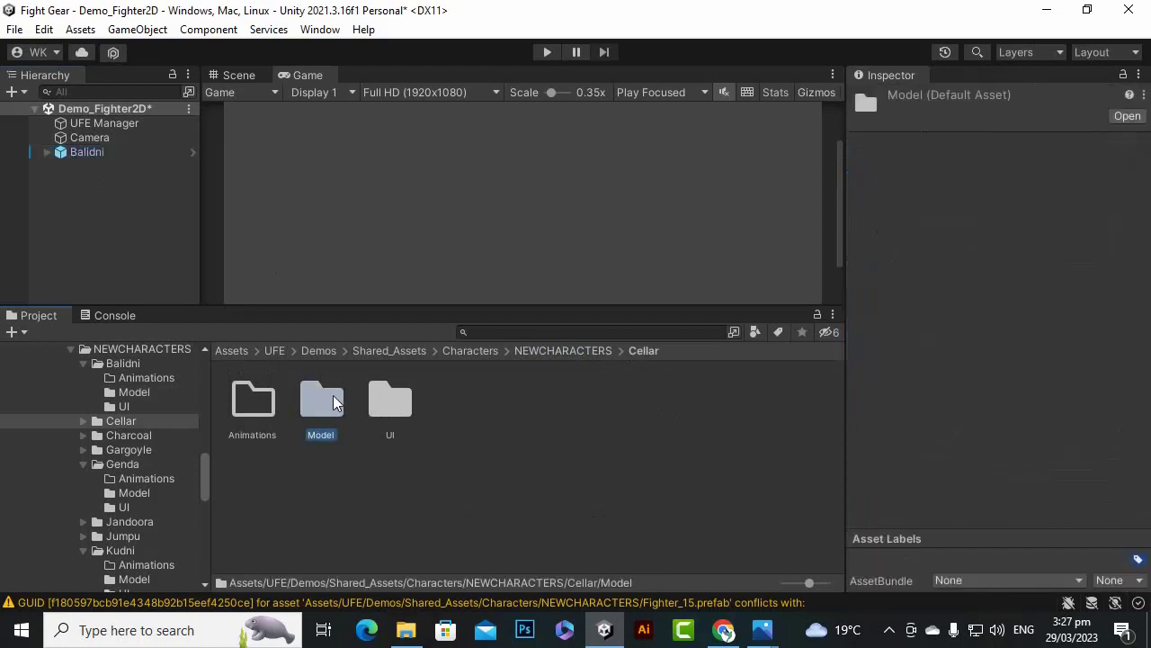
pyautogui.doubleClick(333, 405)
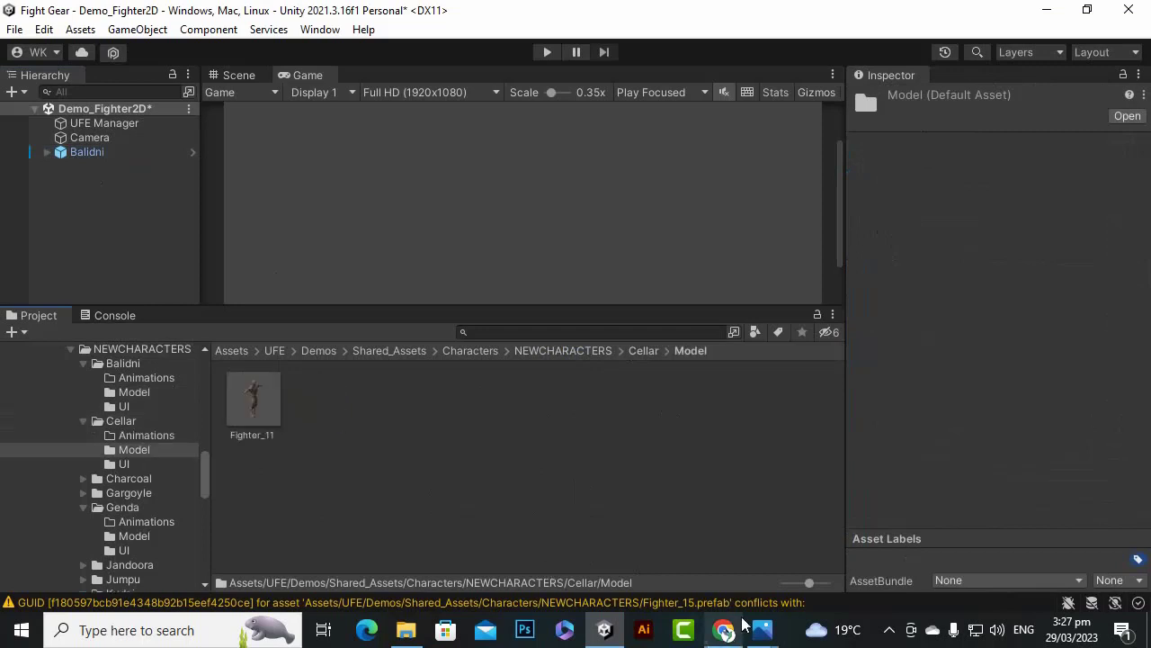
pyautogui.click(889, 629)
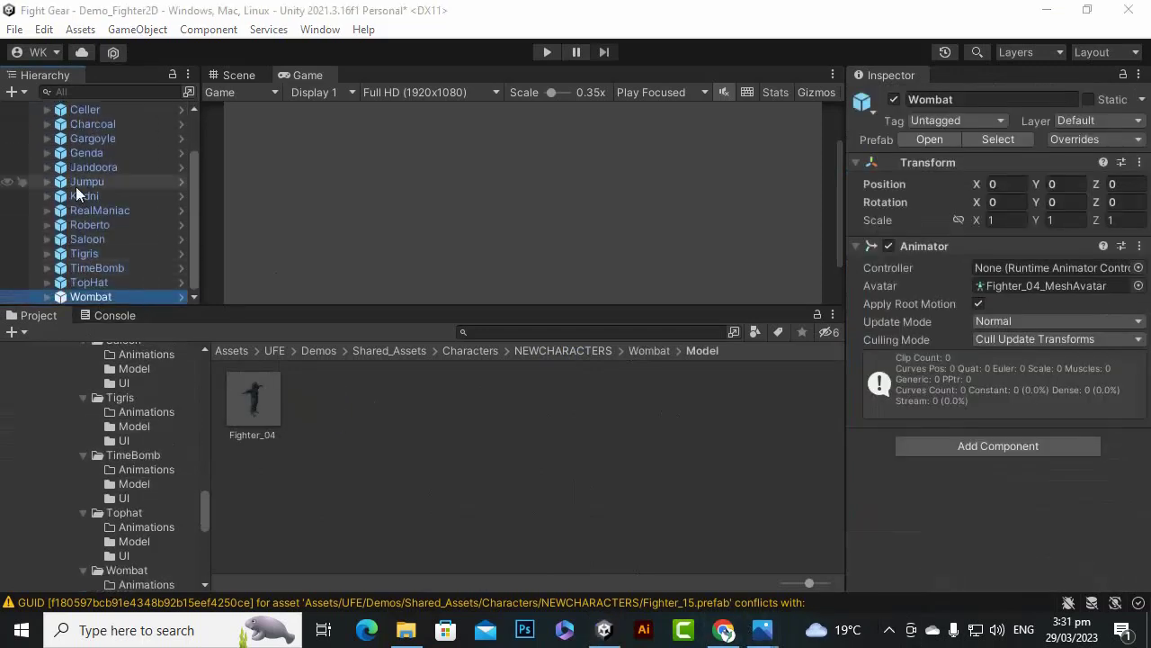
# Assign MC_Controller as the Animator controller of all the scene characters from Celler through Wombat at once.
pyautogui.scroll(3, 161, 234)
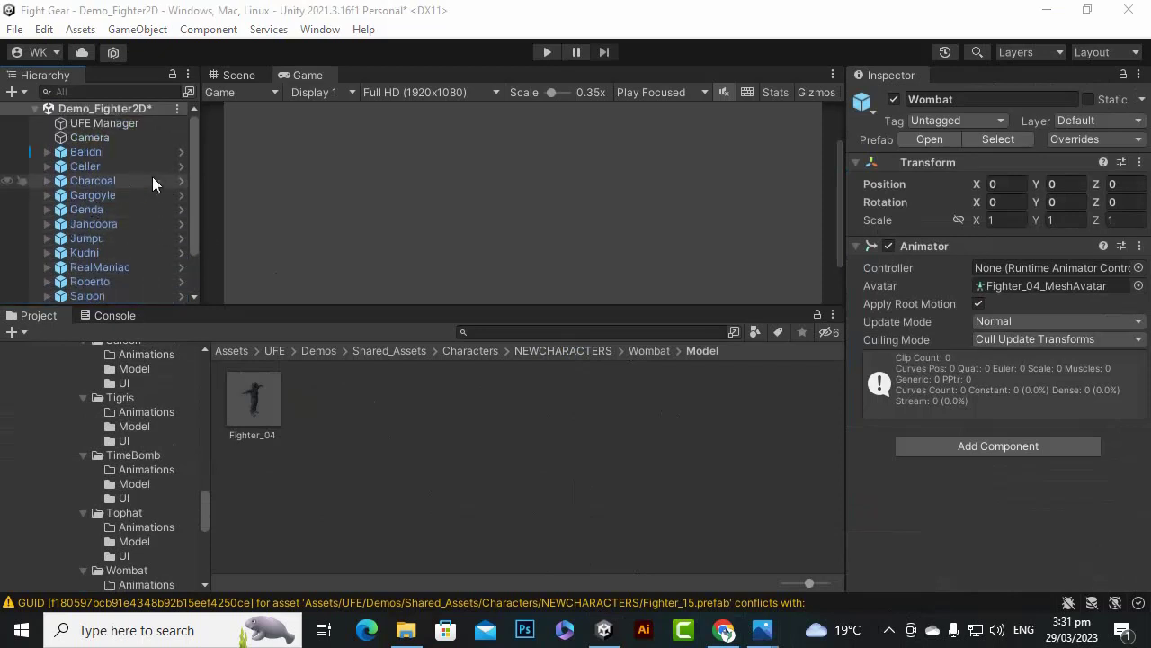
pyautogui.keyDown('shift'); pyautogui.click(123, 168); pyautogui.keyUp('shift')
pyautogui.scroll(-2, 109, 264)
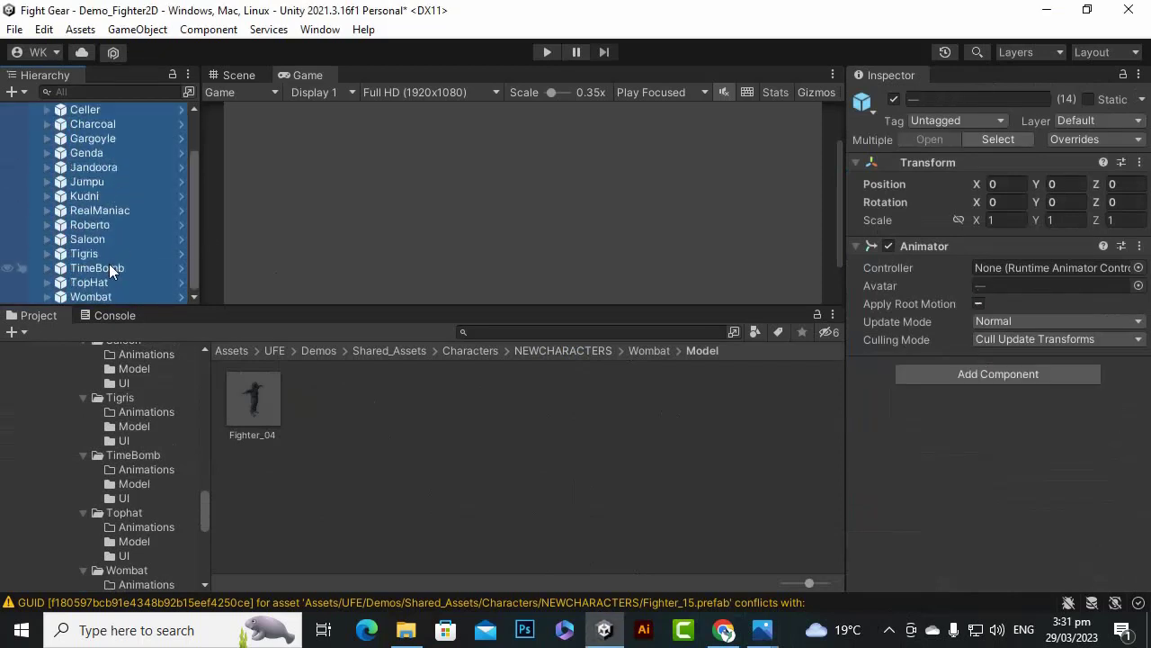
pyautogui.scroll(2, 115, 245)
pyautogui.click(1138, 268)
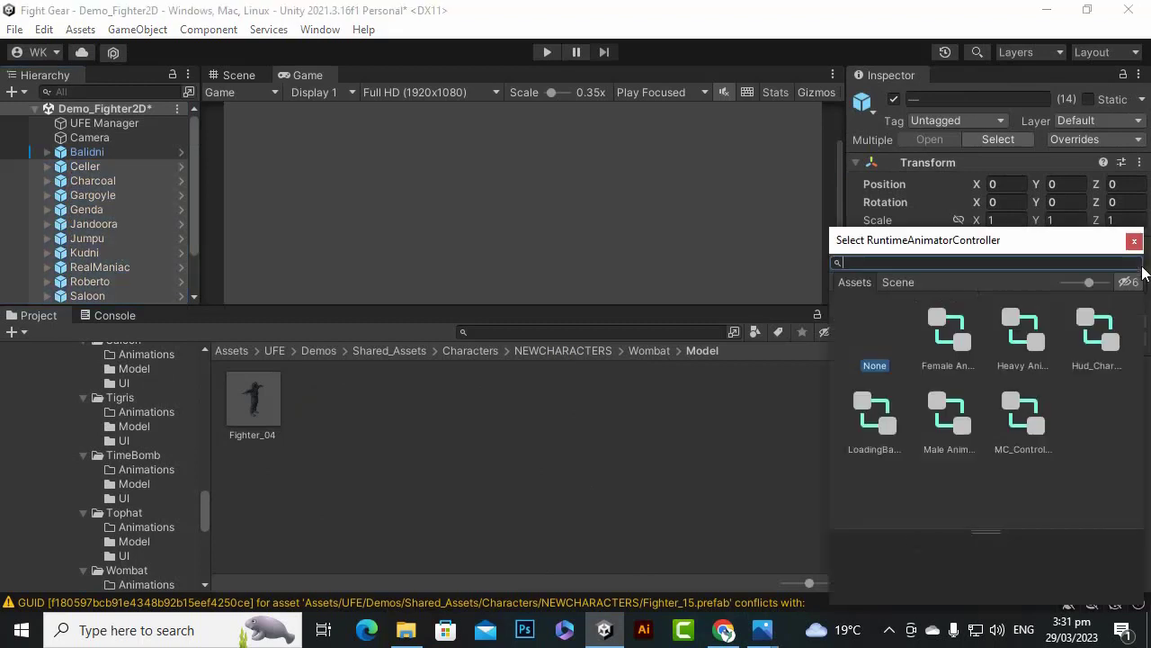
pyautogui.click(1017, 414)
pyautogui.doubleClick(1018, 414)
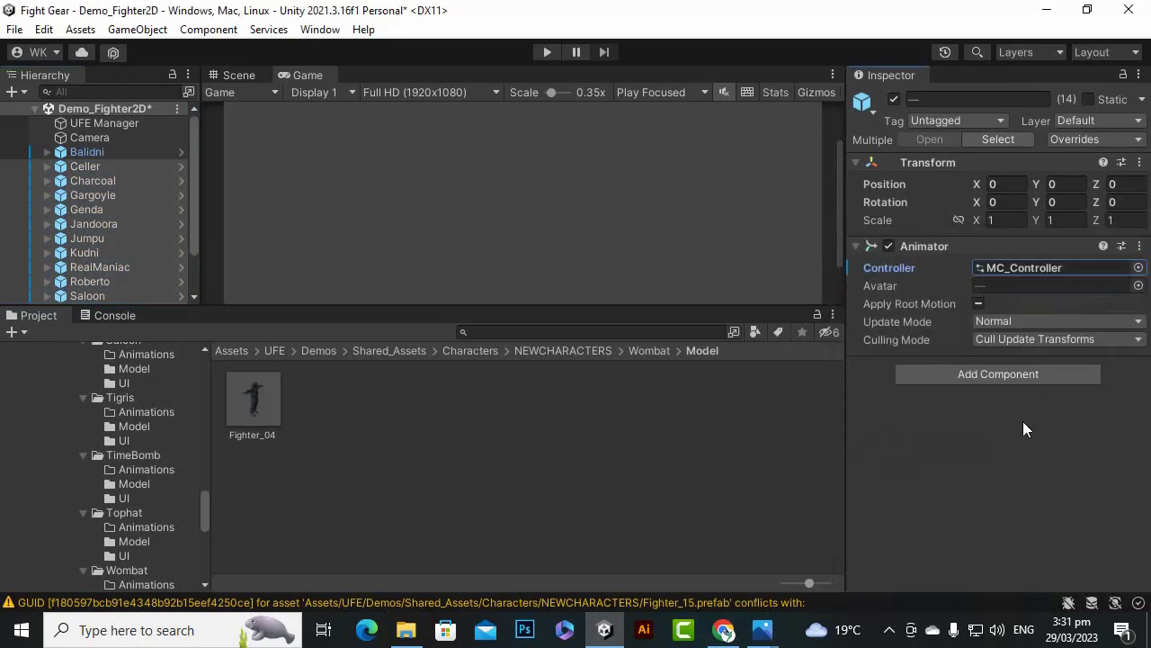
# Add the Hit Boxes Script component to the selected characters and check it on Charcoal.
pyautogui.click(1007, 372)
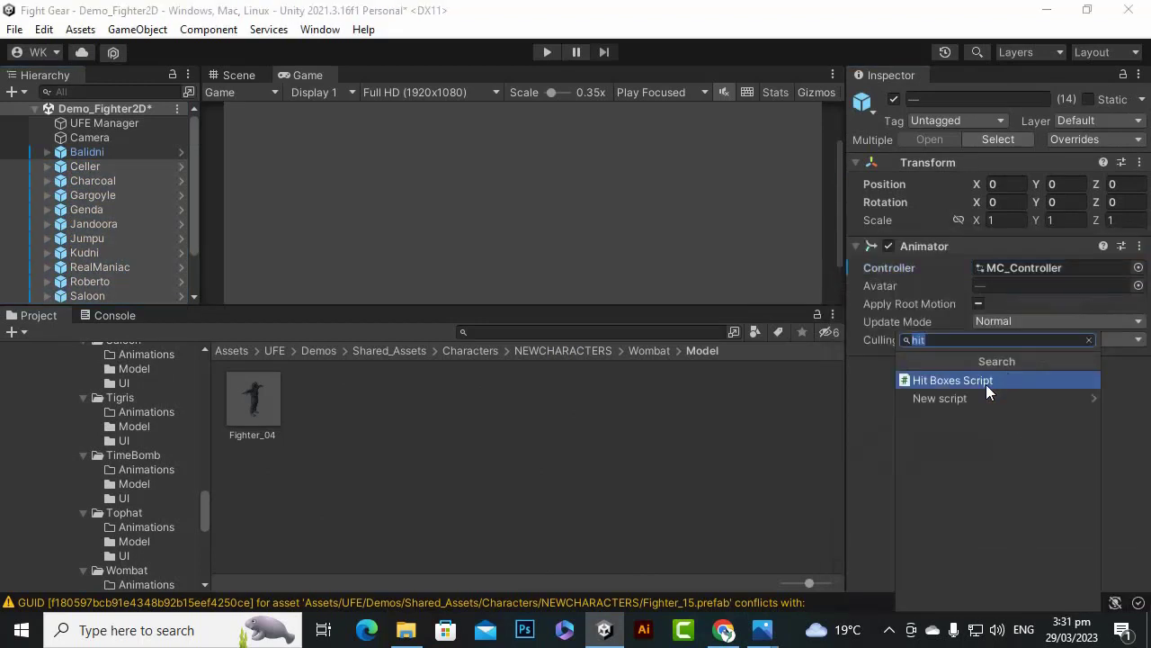
pyautogui.click(986, 384)
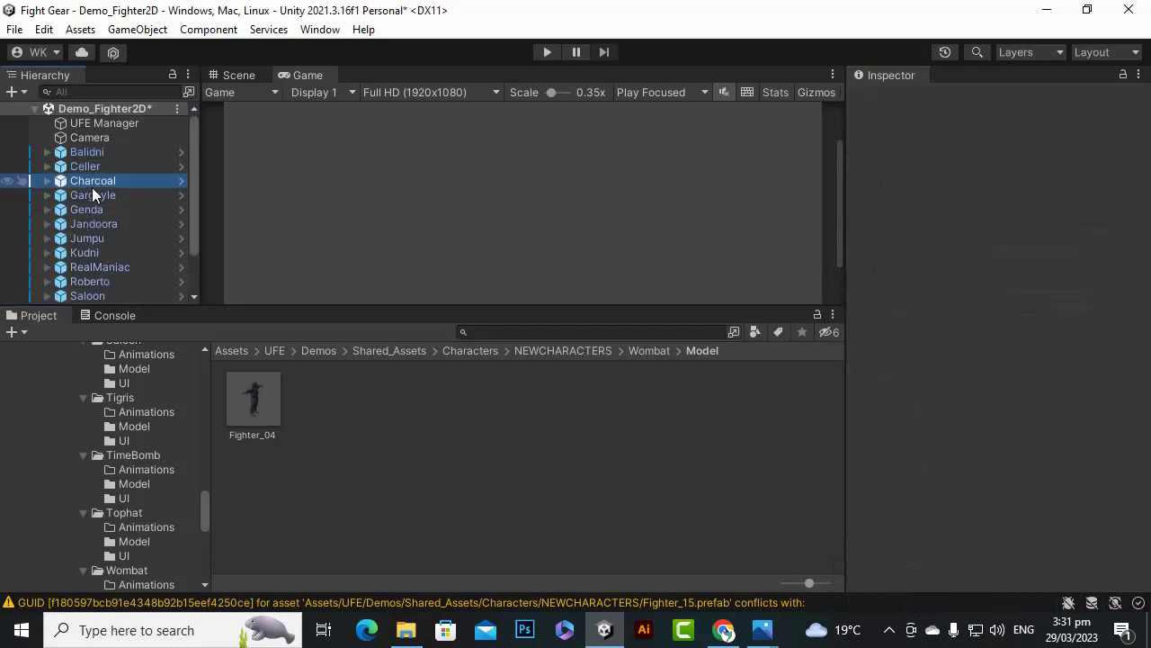
pyautogui.click(92, 183)
pyautogui.scroll(-5, 1087, 385)
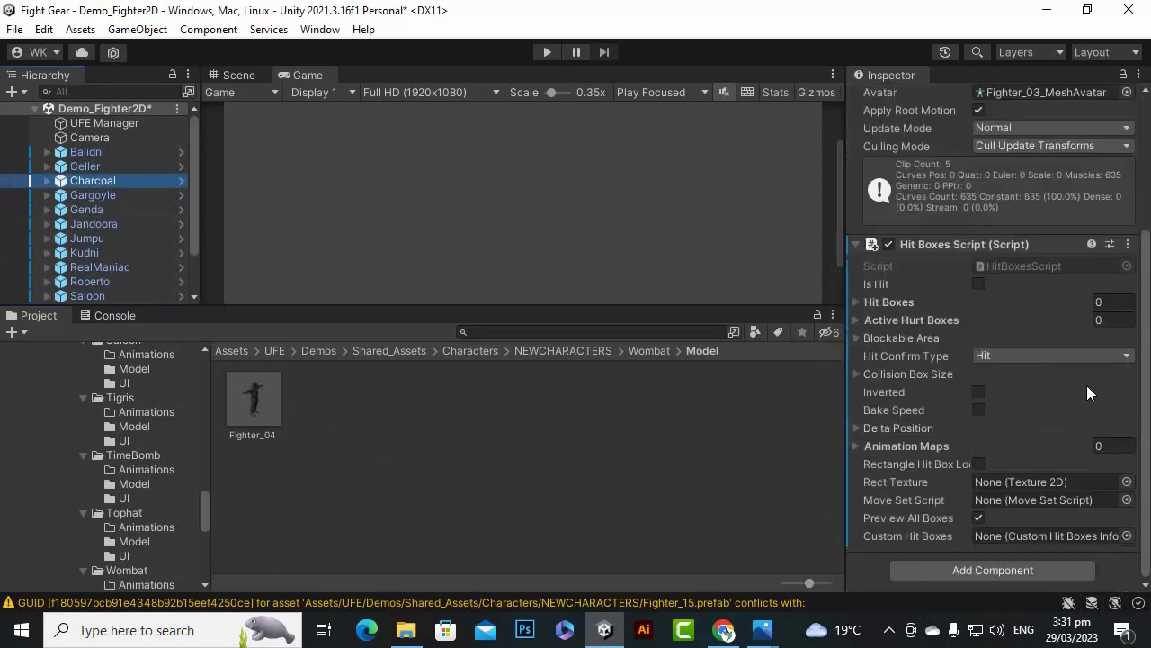
pyautogui.click(76, 239)
pyautogui.click(438, 473)
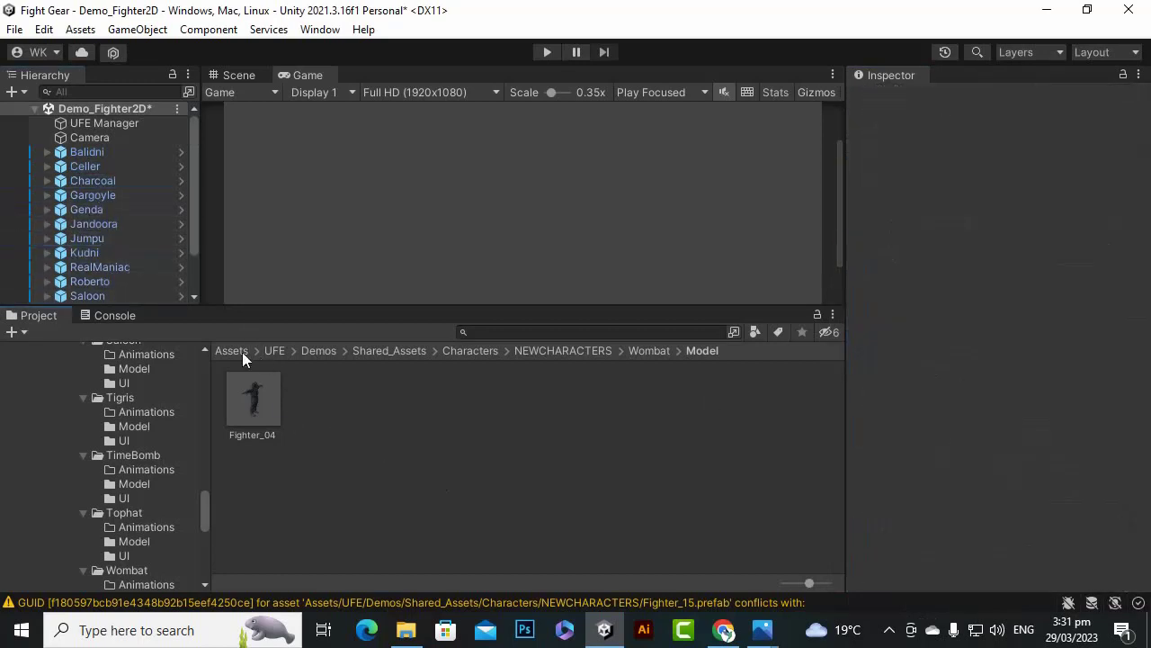
# Open the Characters folder under UFE/Demos/Resources/_2DFighter in the project assets.
pyautogui.click(274, 351)
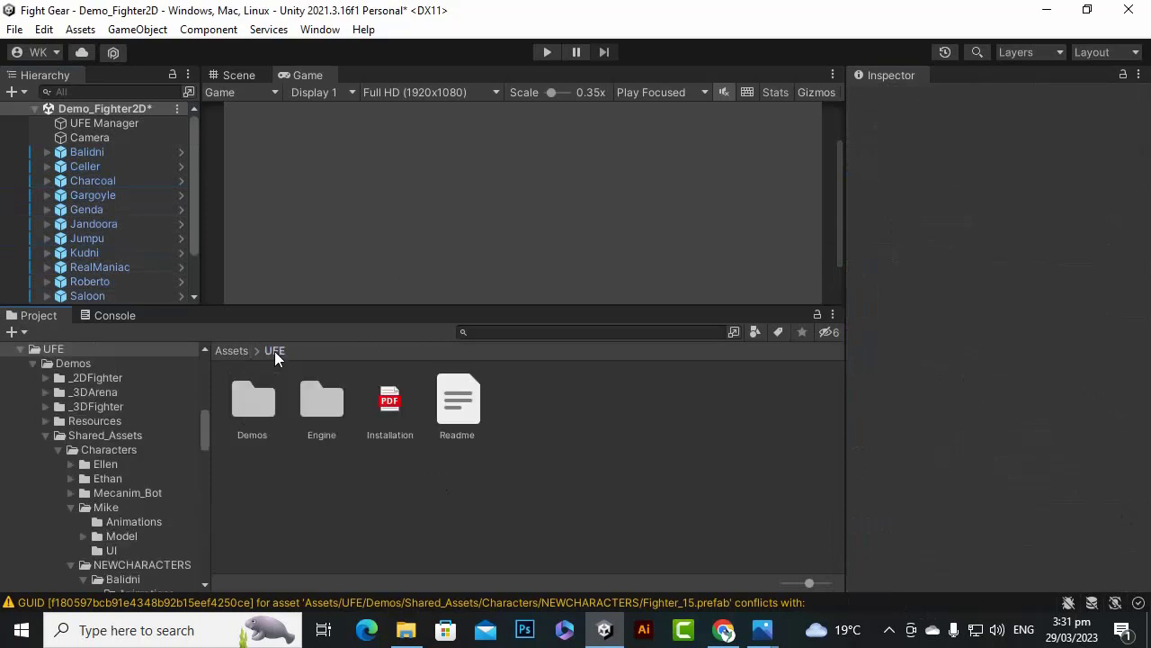
pyautogui.click(254, 401)
pyautogui.doubleClick(254, 401)
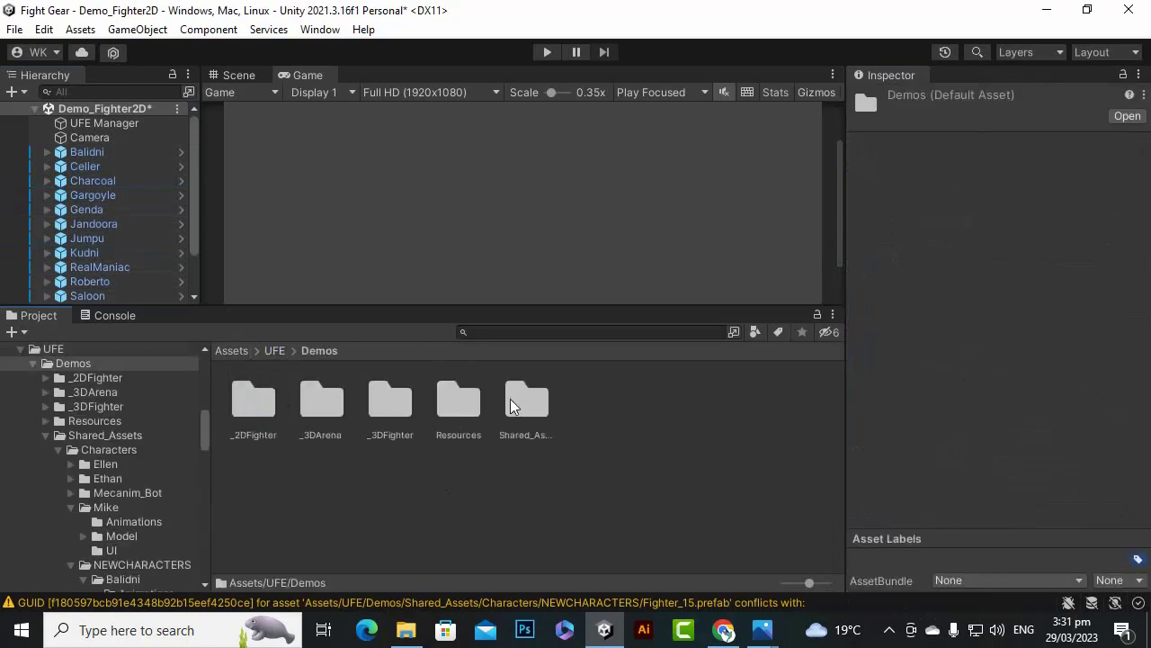
pyautogui.doubleClick(466, 405)
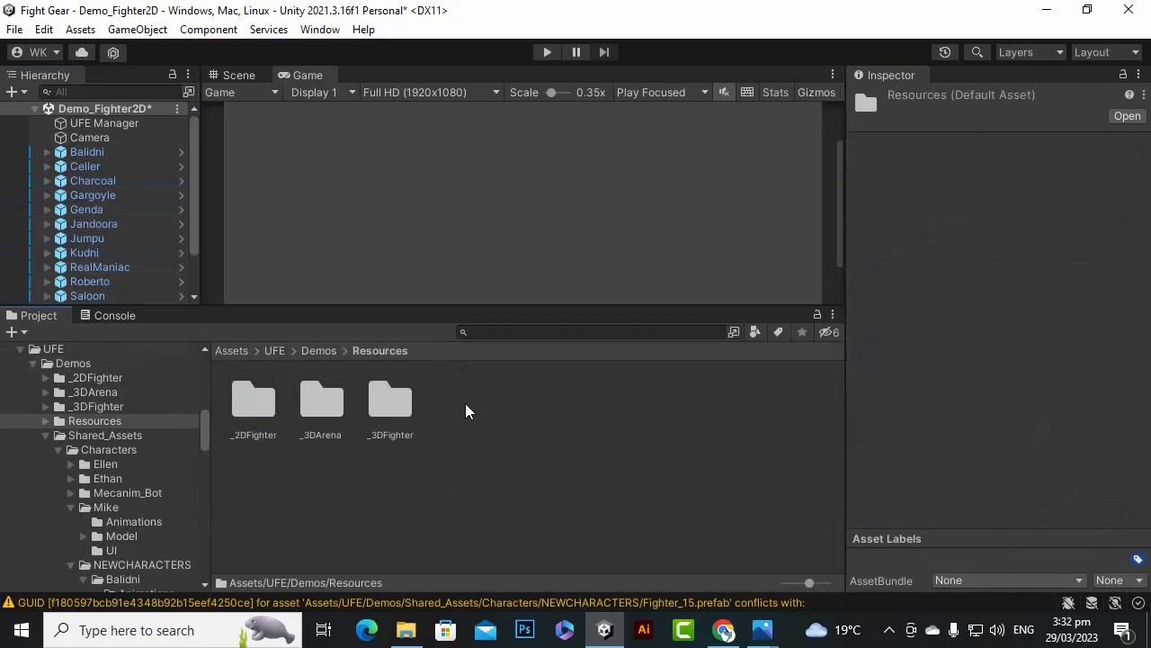
pyautogui.click(259, 403)
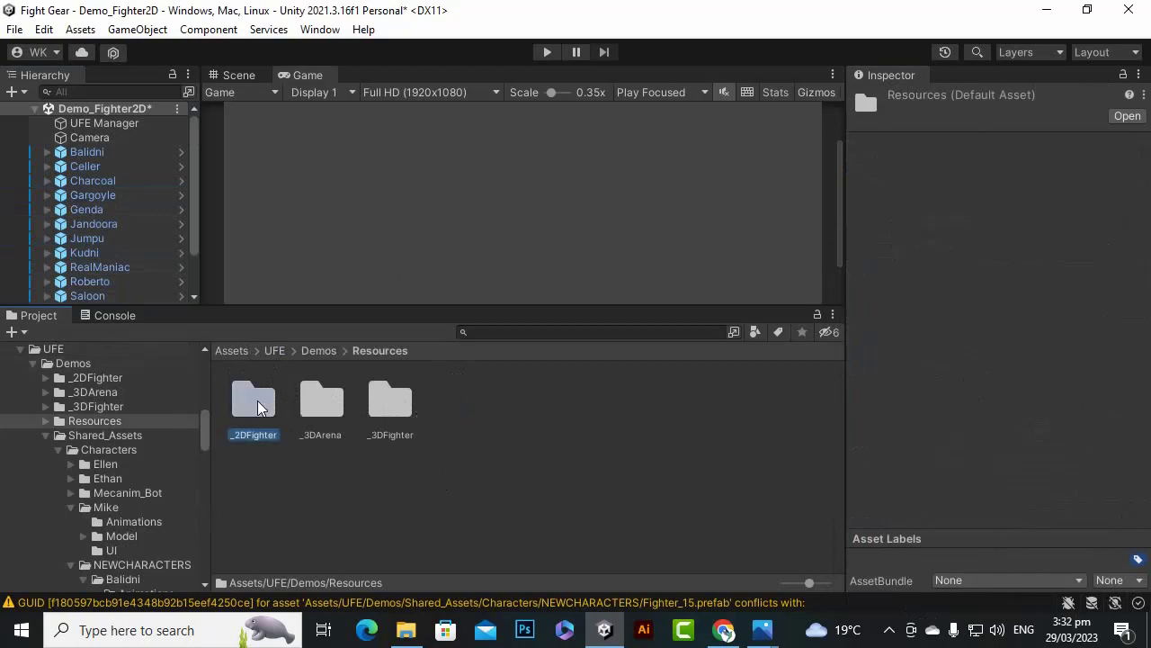
pyautogui.click(409, 404)
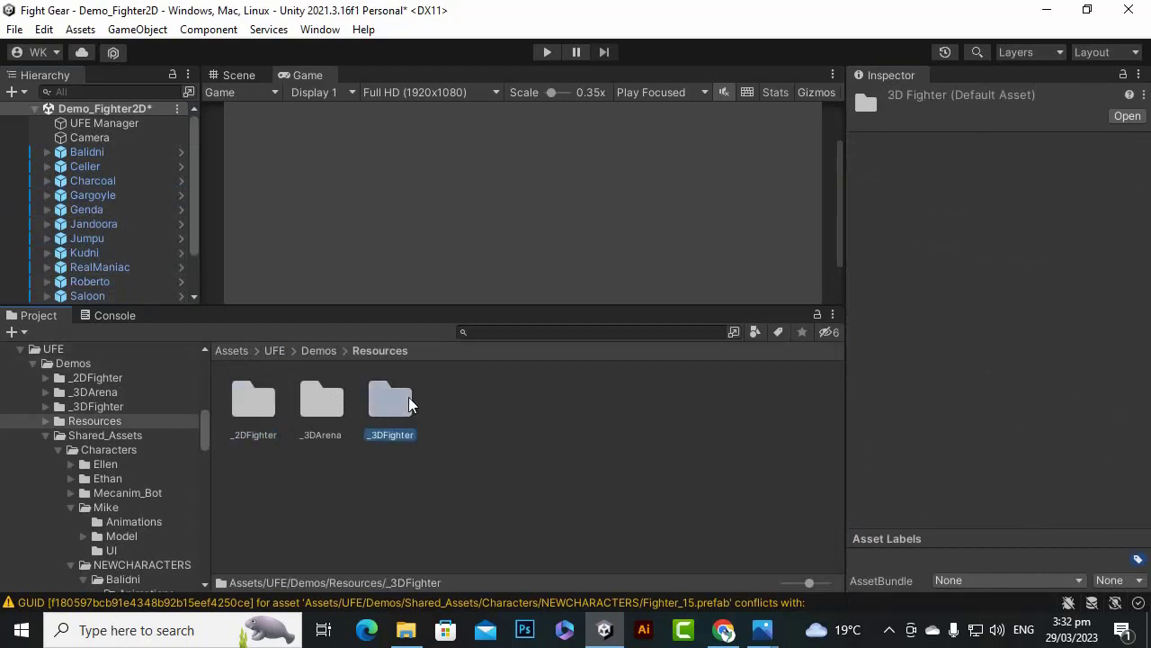
pyautogui.click(314, 401)
pyautogui.click(257, 497)
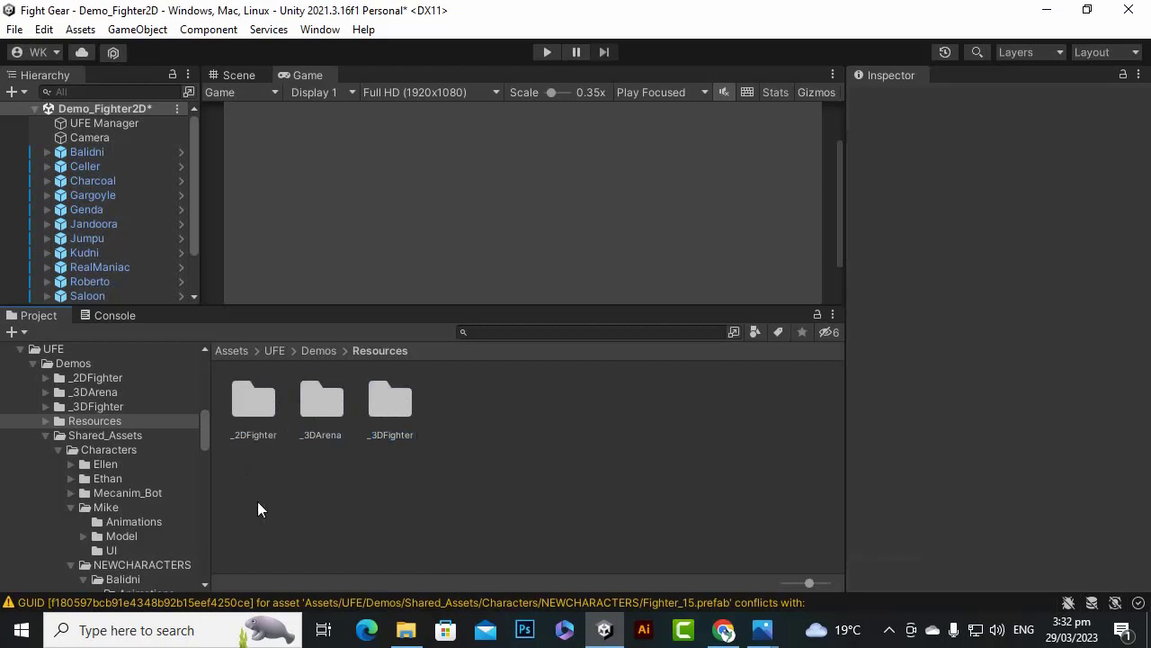
pyautogui.doubleClick(259, 412)
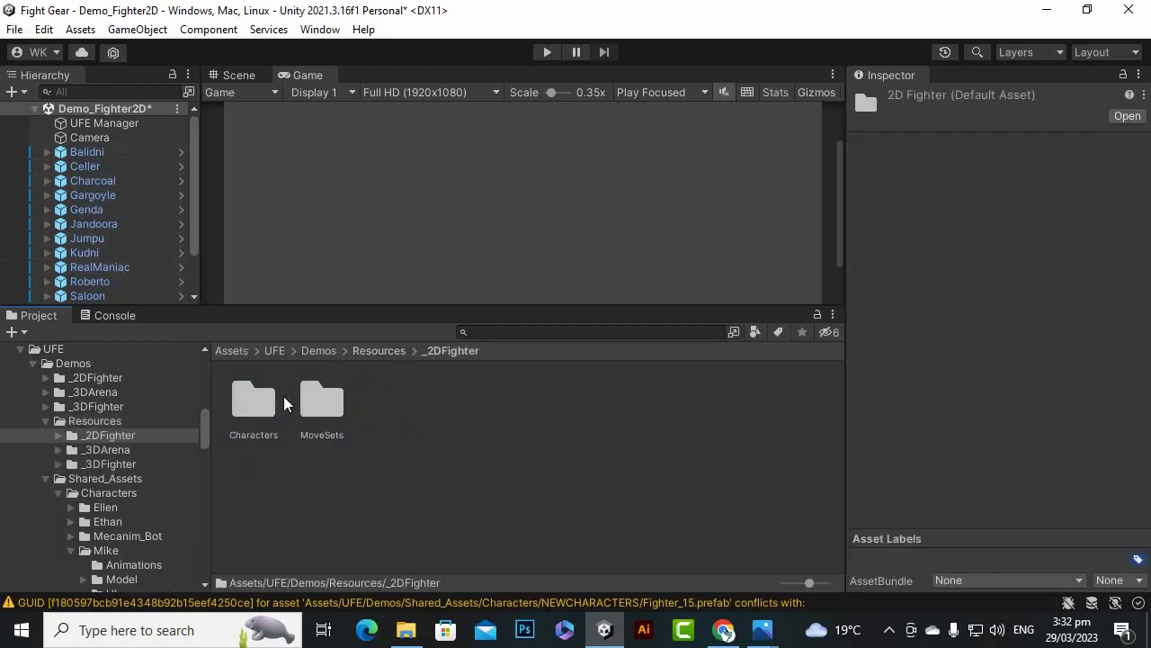
pyautogui.doubleClick(256, 401)
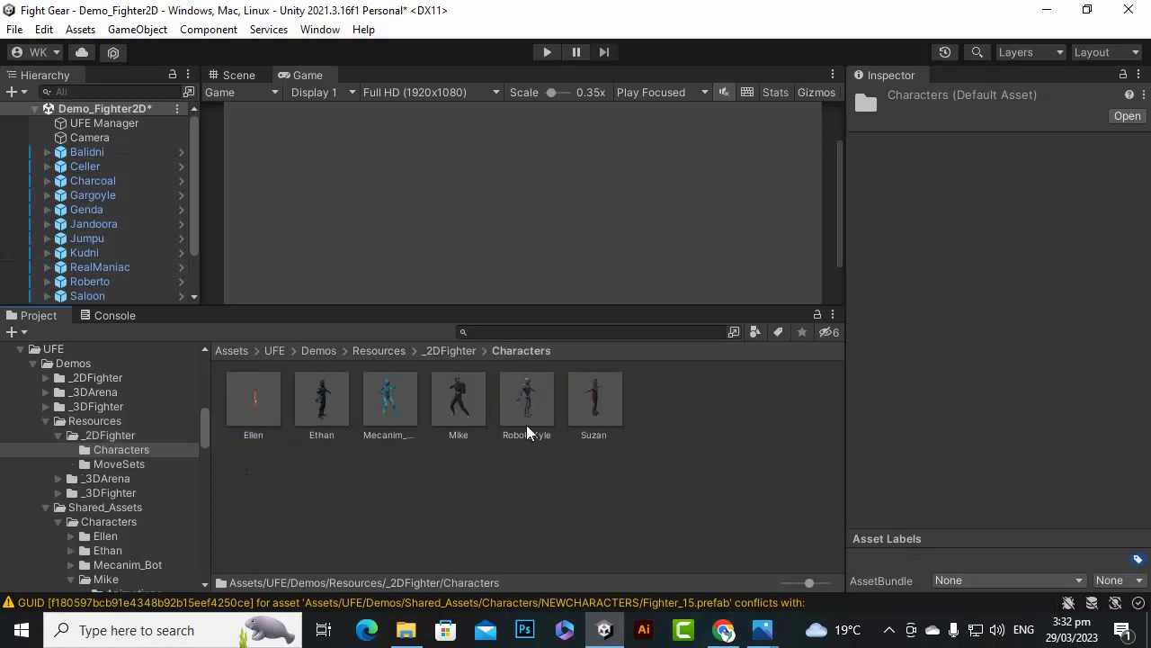
# Create a folder named NEWCharacters inside the _2DFighter Characters folder and open it.
pyautogui.rightClick(476, 493)
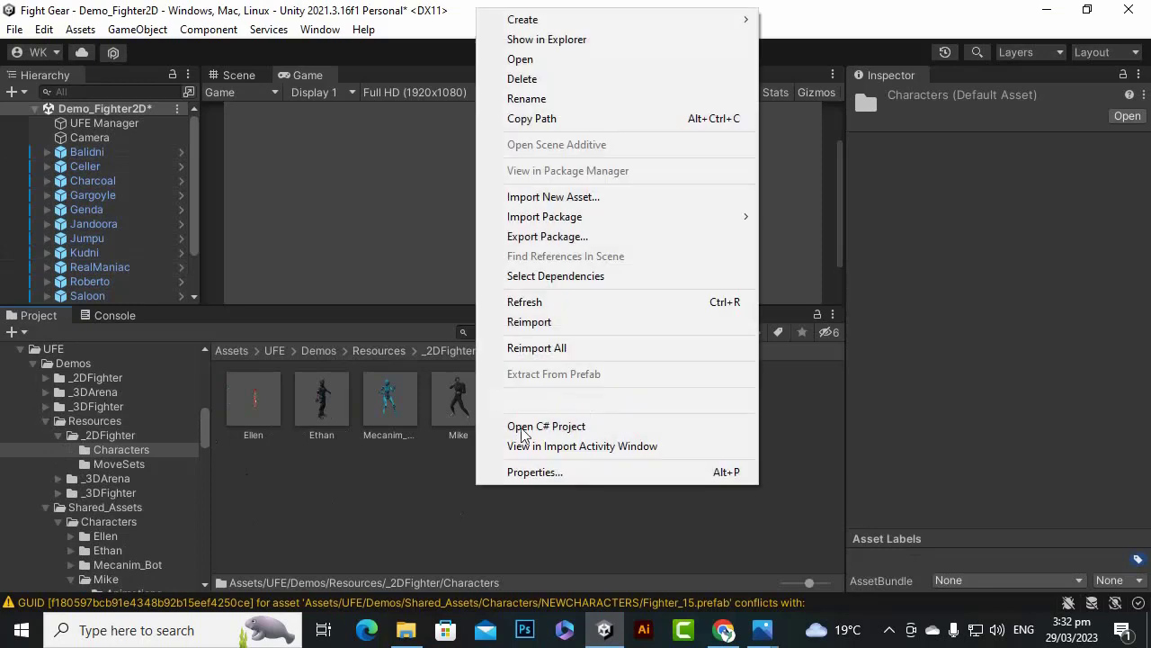
pyautogui.moveTo(620, 19)
pyautogui.click(826, 28)
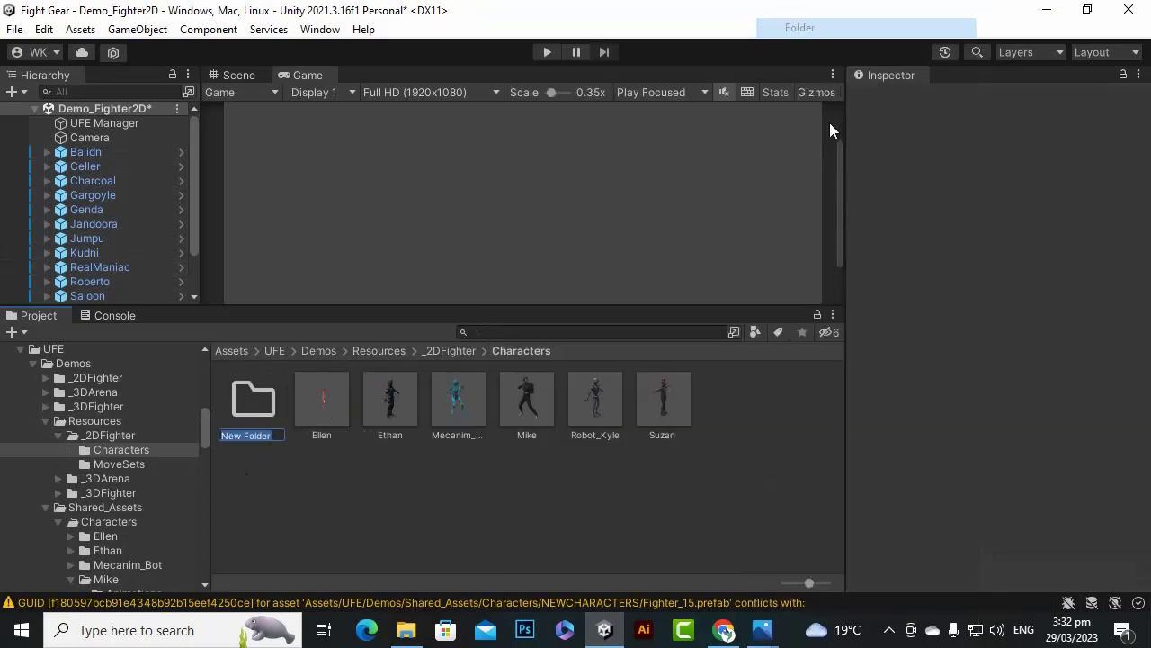
pyautogui.write('NEW')
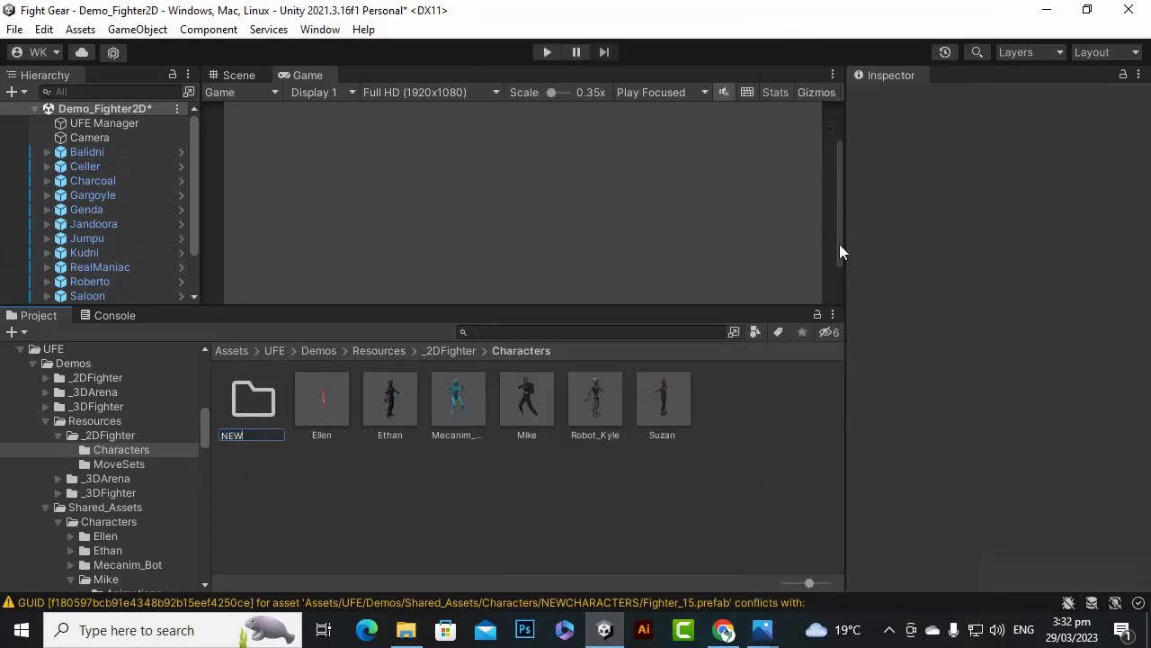
pyautogui.write('Characters')
pyautogui.press('Return')
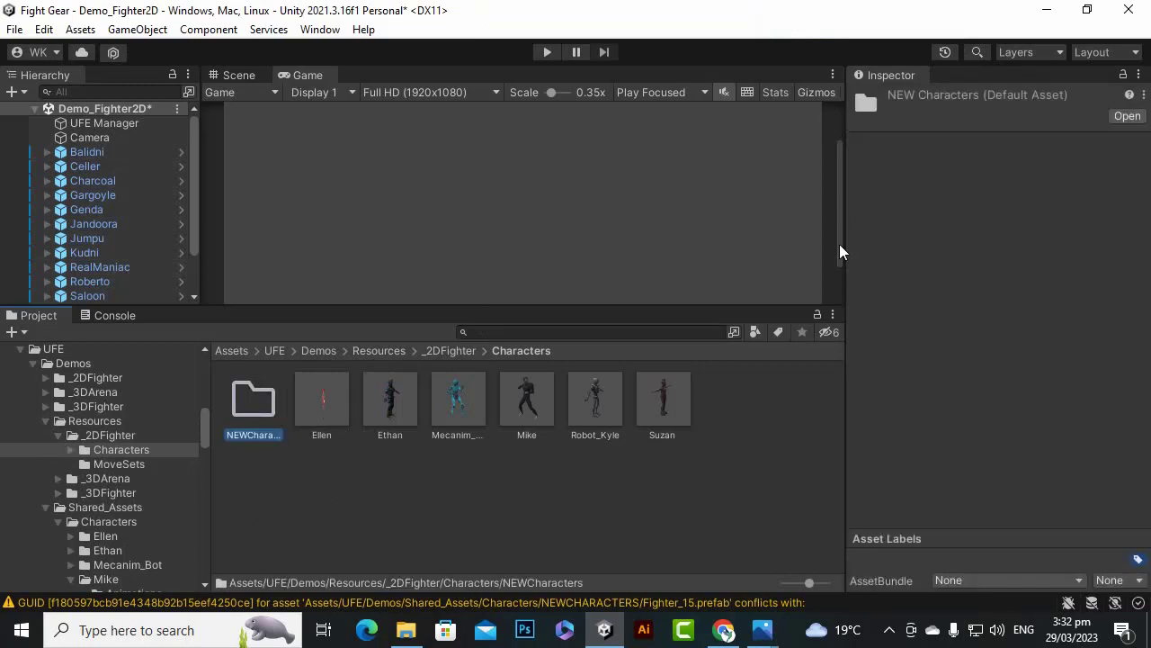
pyautogui.press('Return')
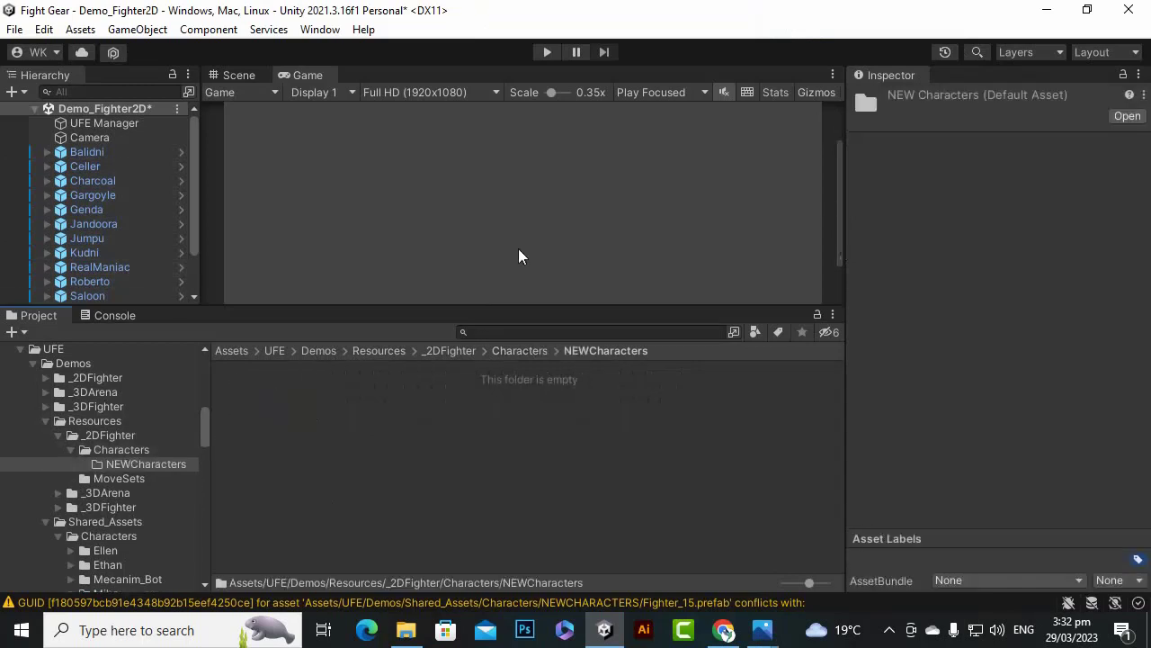
# Save Balidni and Celler from the scene as original prefabs in the NEWCharacters folder.
pyautogui.click(136, 154)
pyautogui.scroll(-3, 161, 184)
pyautogui.scroll(3, 126, 202)
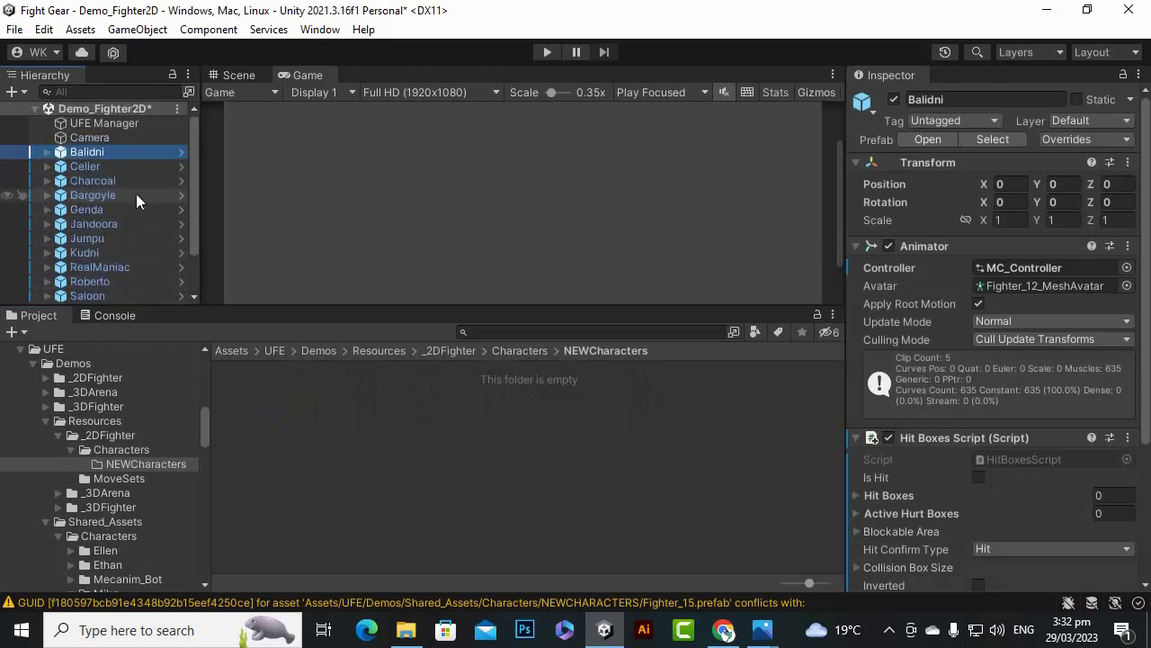
pyautogui.moveTo(117, 152); pyautogui.dragTo(270, 366)
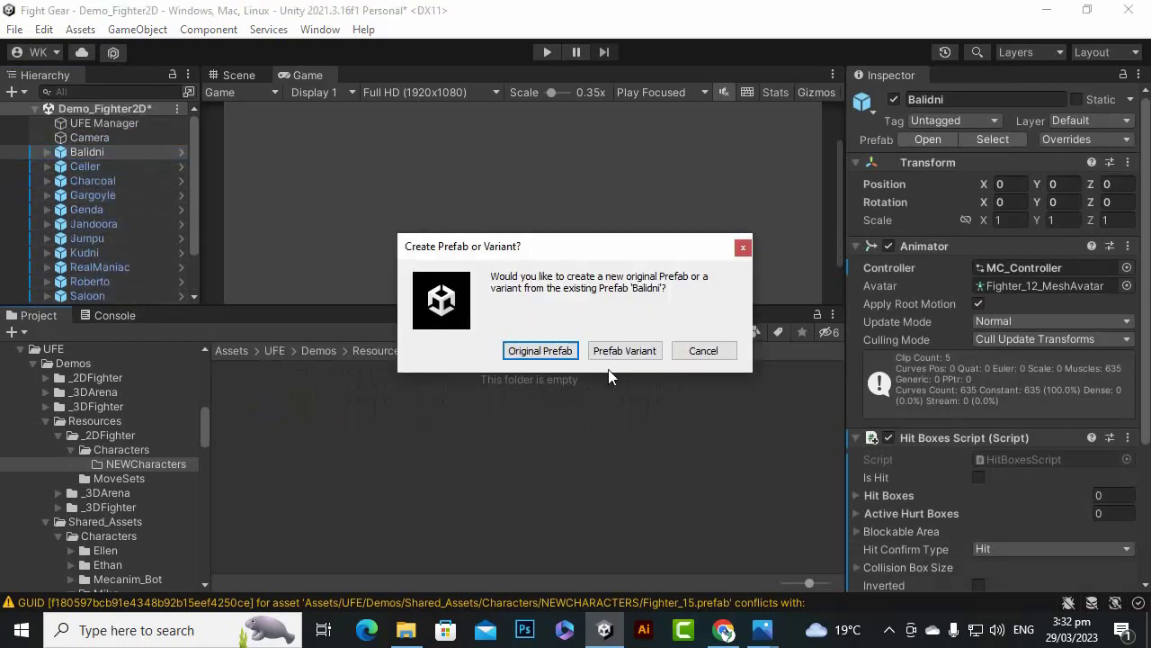
pyautogui.click(532, 351)
pyautogui.moveTo(89, 165); pyautogui.dragTo(394, 468)
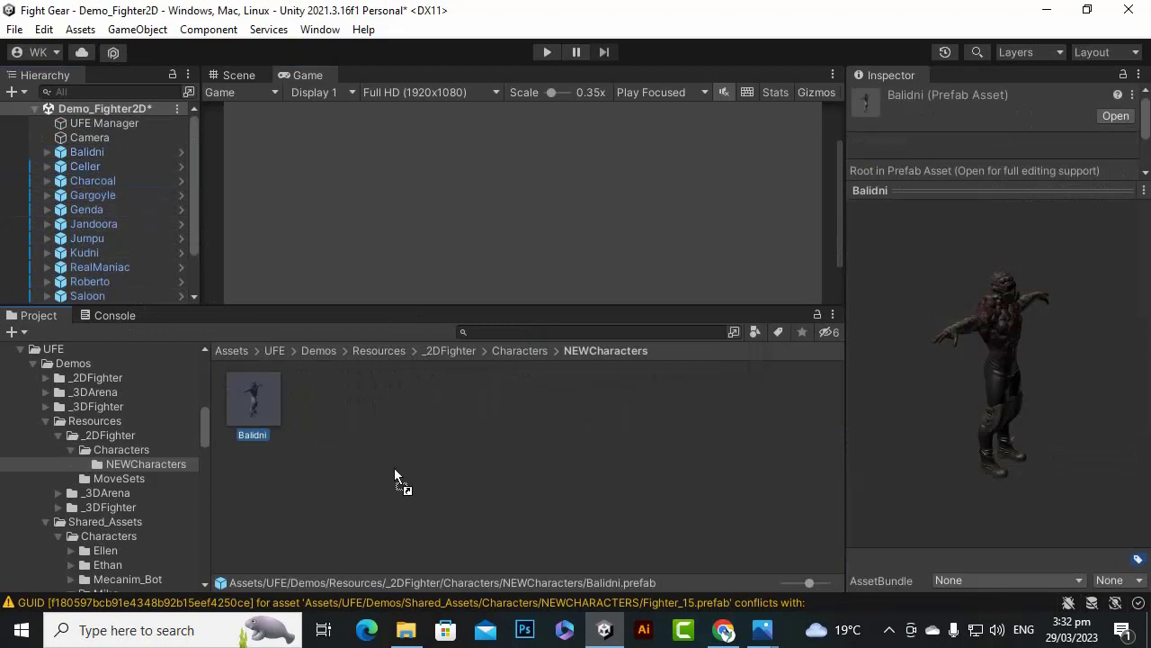
pyautogui.click(559, 352)
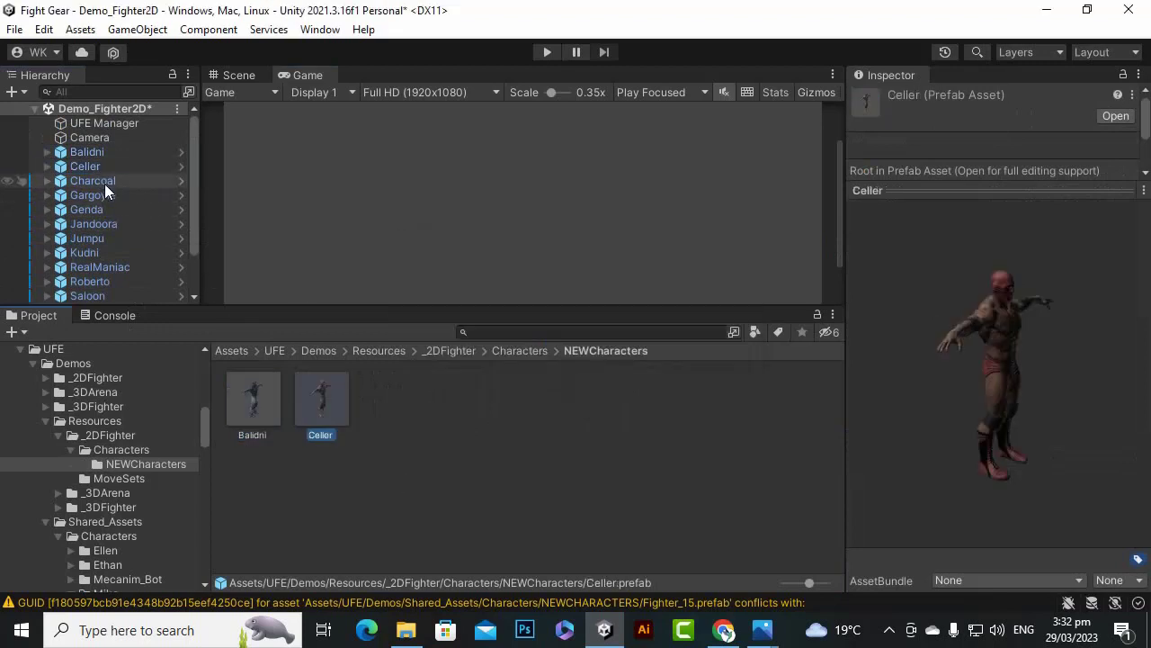
# Save Charcoal and Gargoyle from the scene as original prefabs in the NEWCharacters folder.
pyautogui.moveTo(105, 182); pyautogui.dragTo(456, 459)
pyautogui.click(559, 351)
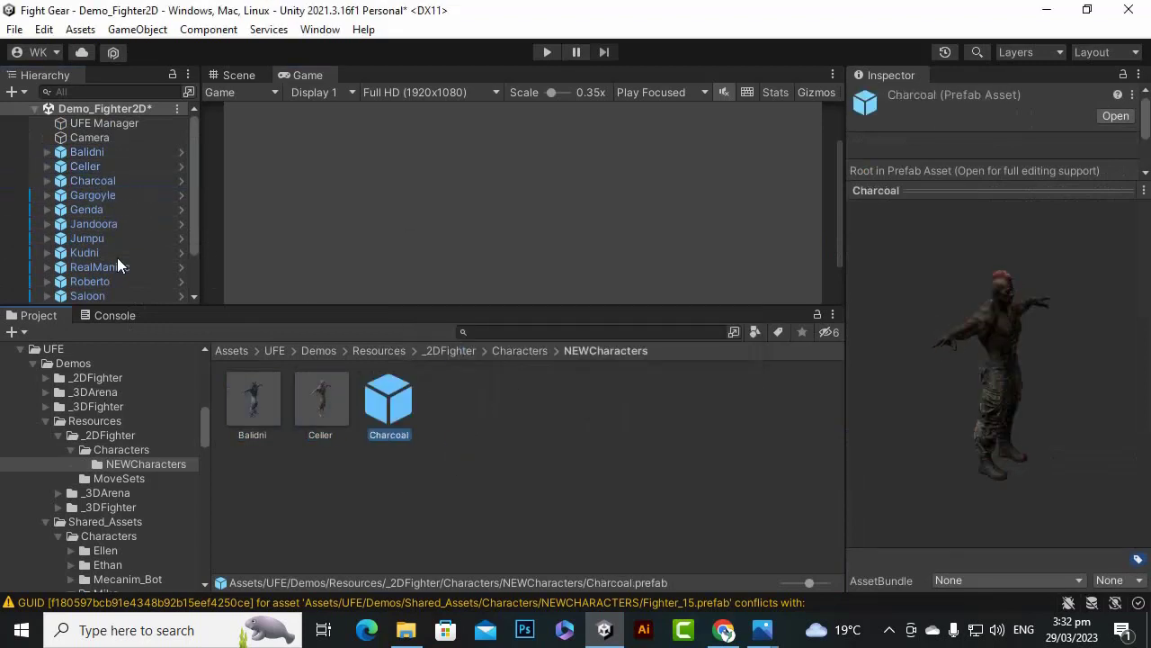
pyautogui.moveTo(88, 197); pyautogui.dragTo(523, 444)
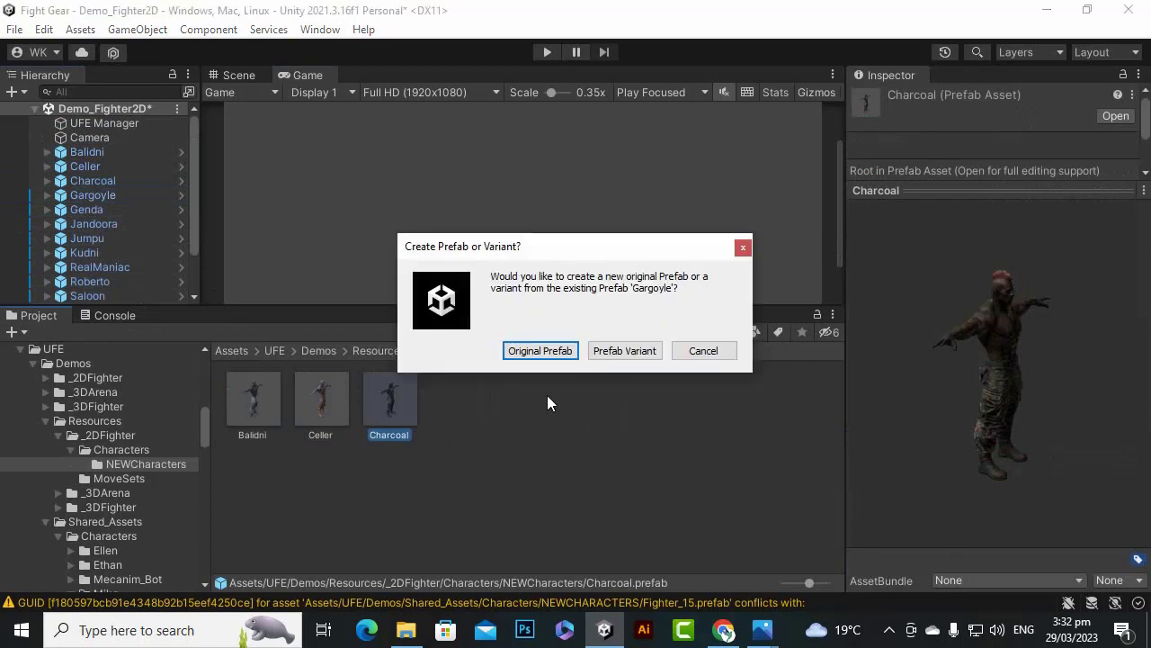
pyautogui.click(556, 352)
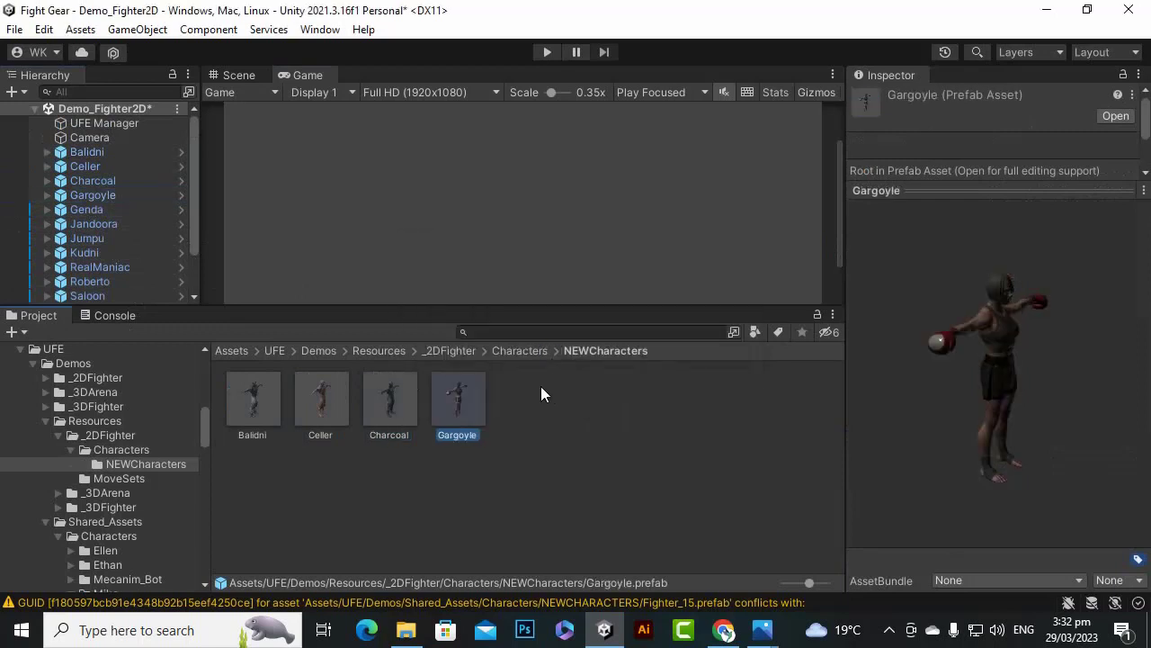
# Delete the already saved Balidni, Celler, Charcoal and Gargoyle characters from the scene hierarchy.
pyautogui.click(118, 196)
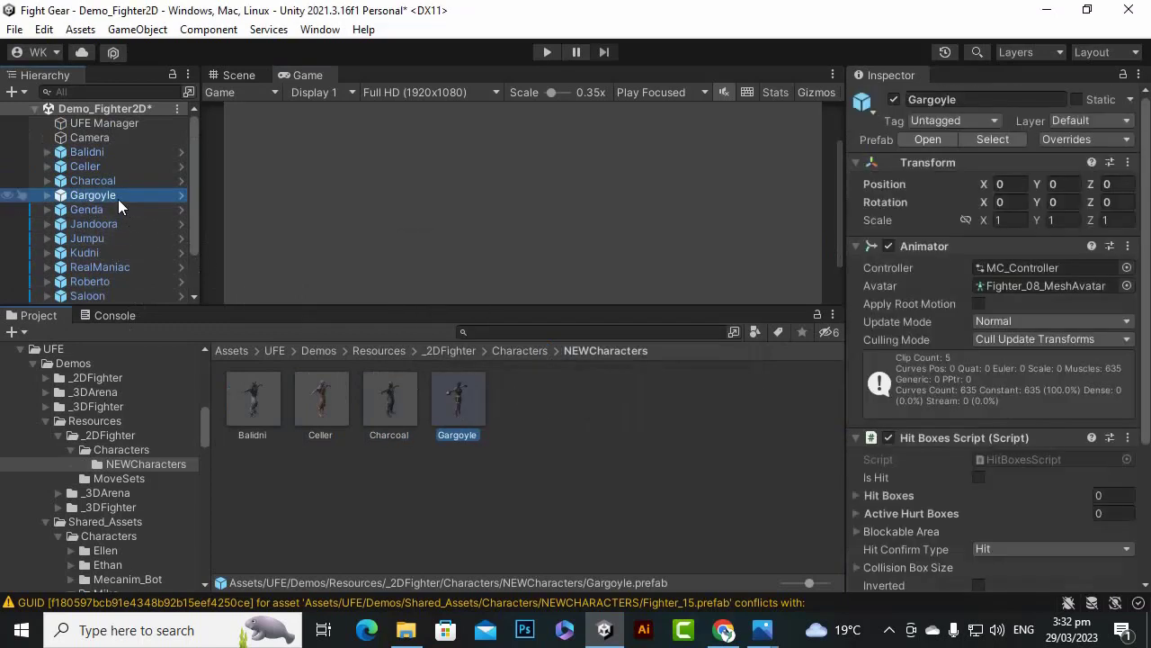
pyautogui.keyDown('shift'); pyautogui.click(119, 155); pyautogui.keyUp('shift')
pyautogui.press('Delete')
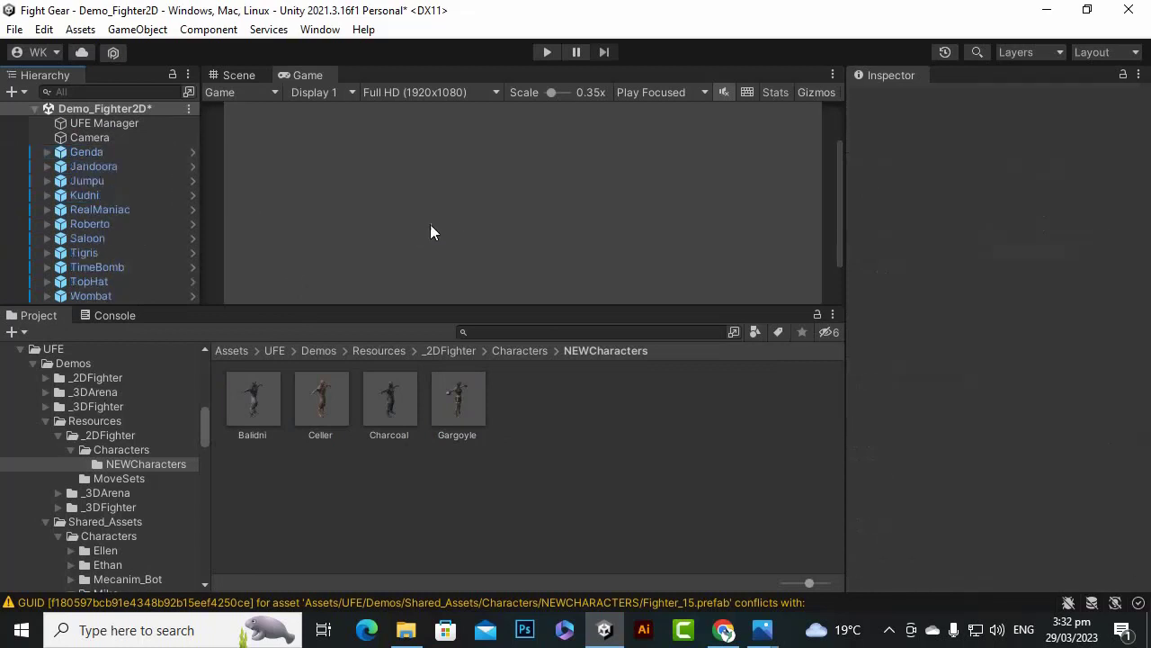
# Save Genda and Jandoora from the scene as original prefabs in the NEWCharacters folder.
pyautogui.moveTo(598, 386); pyautogui.dragTo(599, 389)
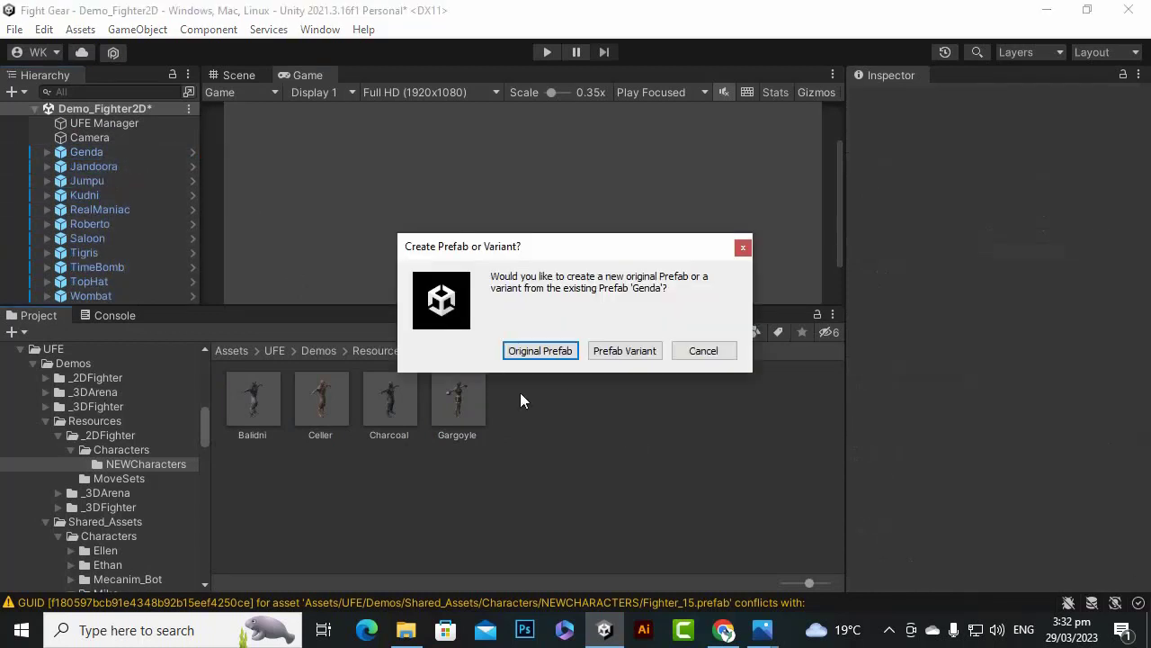
pyautogui.click(544, 351)
pyautogui.moveTo(108, 166); pyautogui.dragTo(721, 428)
pyautogui.click(541, 351)
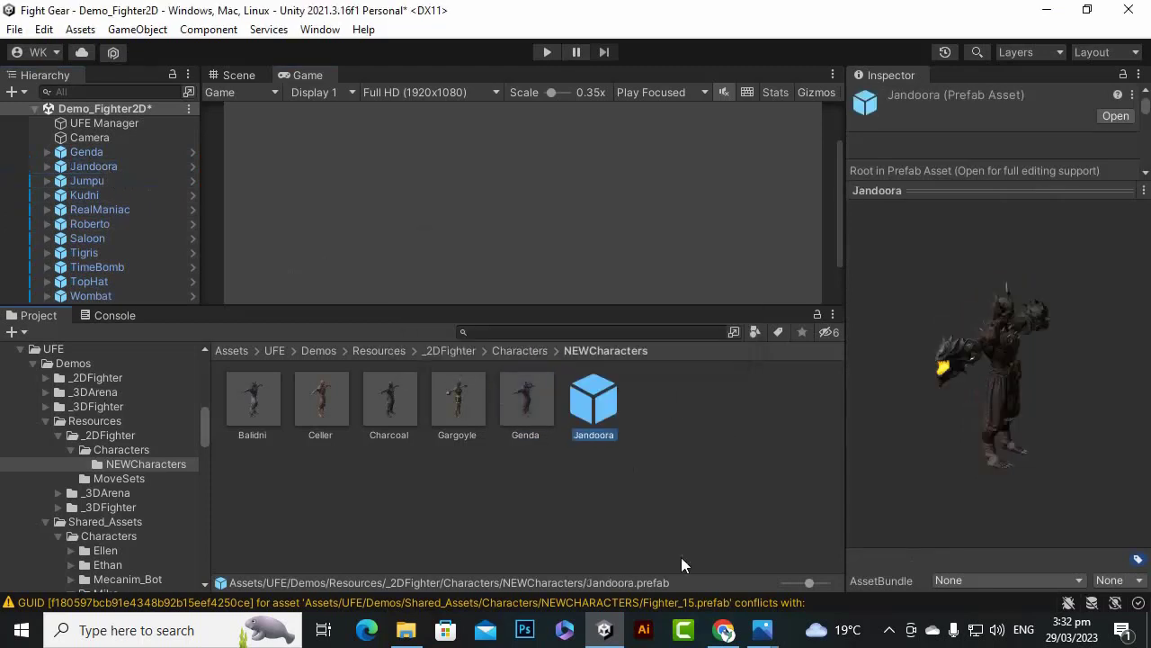
pyautogui.click(889, 630)
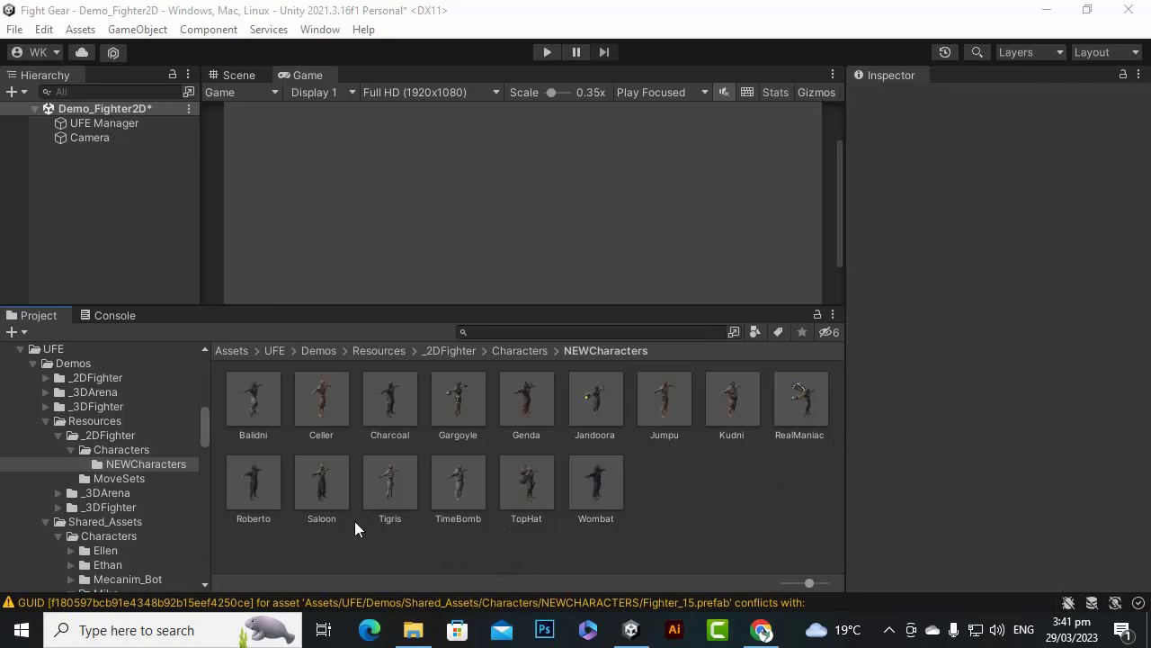
# Open the Characters folder under UFE/Demos/_2DFighter in the project assets.
pyautogui.click(317, 350)
pyautogui.doubleClick(259, 403)
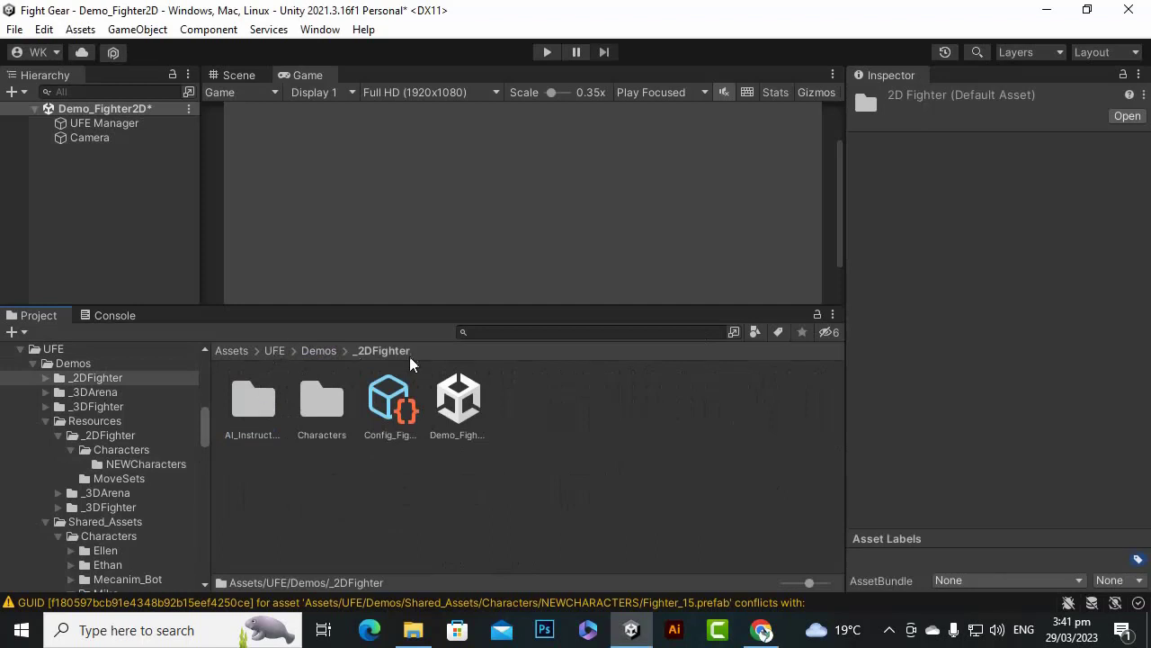
pyautogui.doubleClick(321, 407)
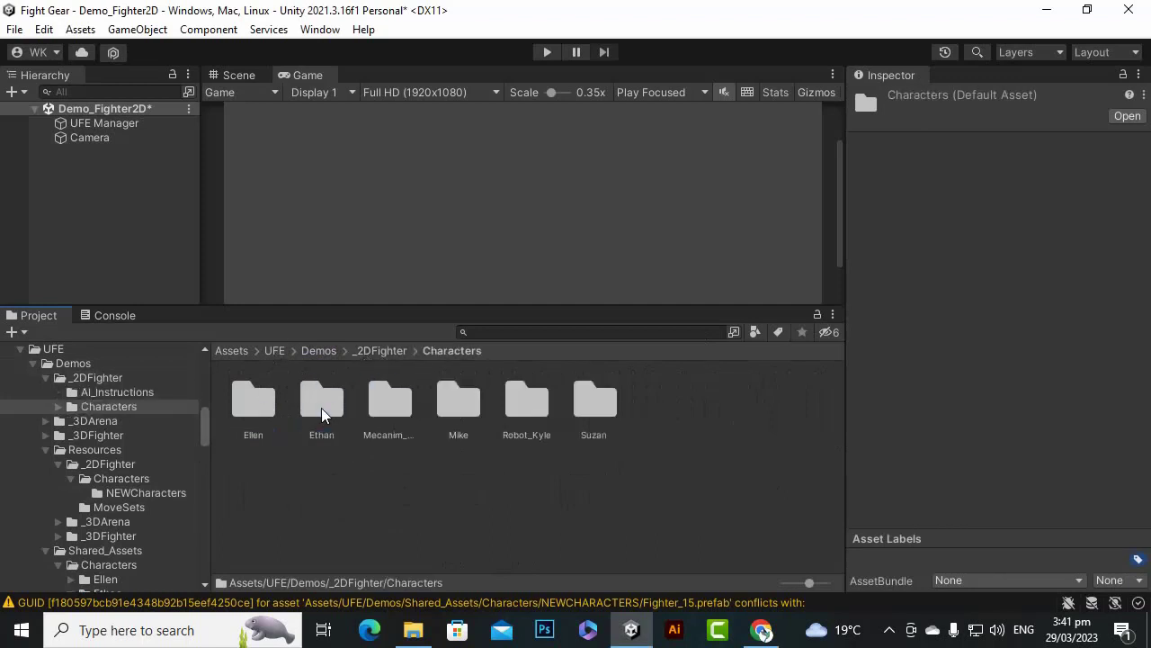
# Examine how the Ellen and Mecanim_Bot folders organise their character files and moves, and return to the Characters folder.
pyautogui.doubleClick(242, 411)
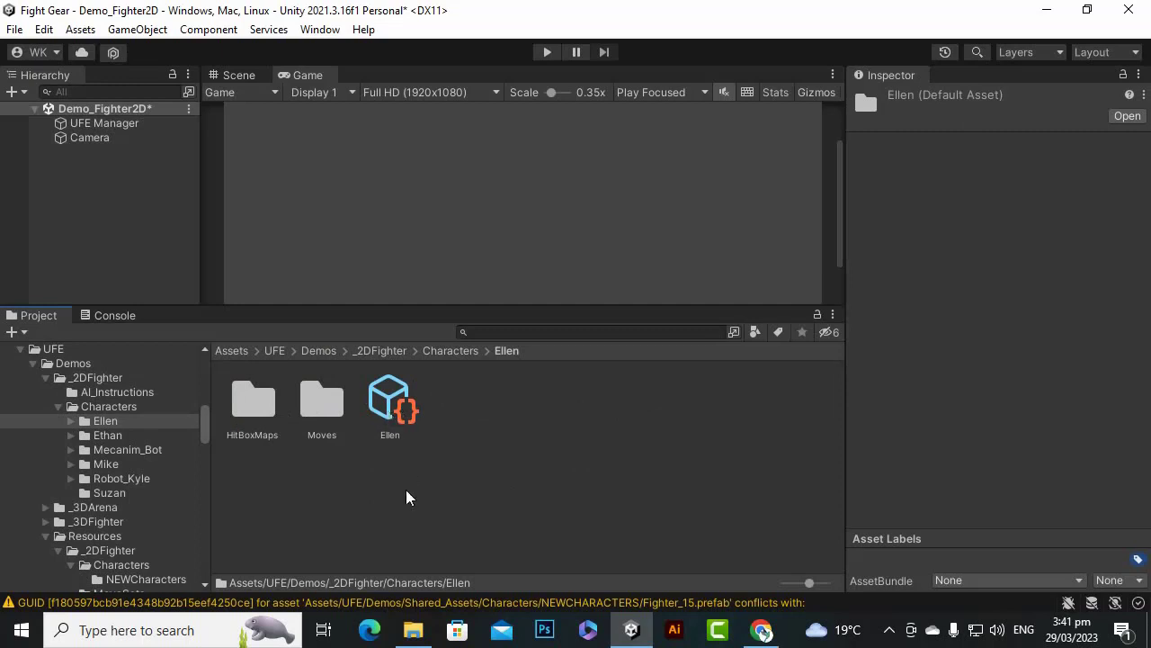
pyautogui.click(448, 353)
pyautogui.doubleClick(381, 401)
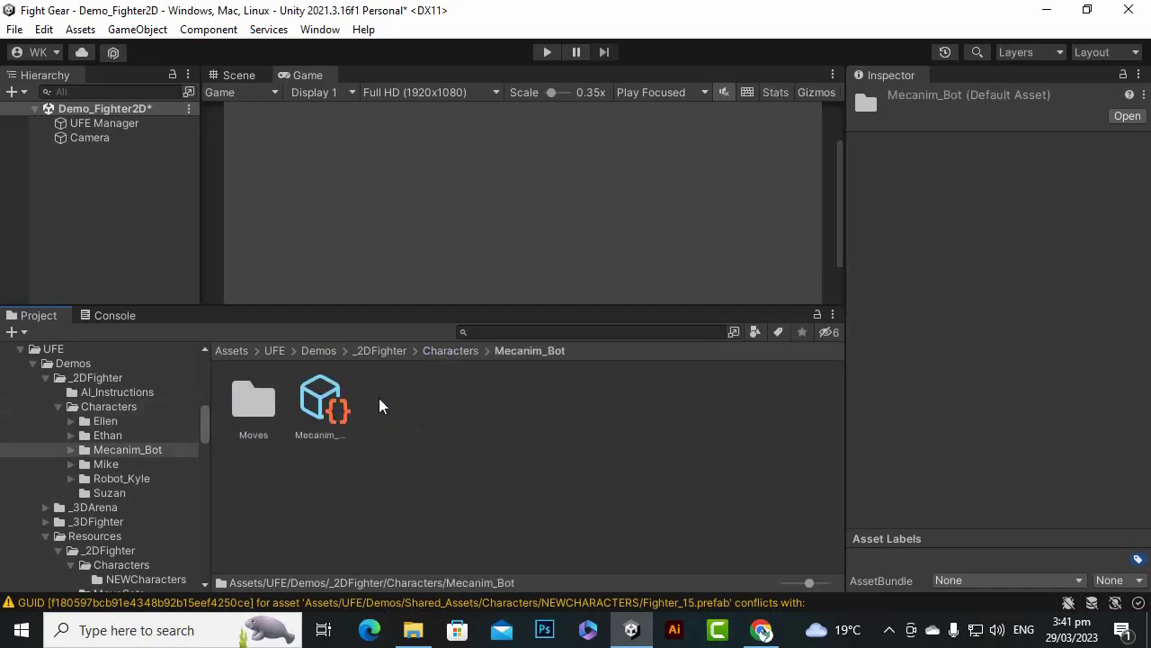
pyautogui.click(323, 410)
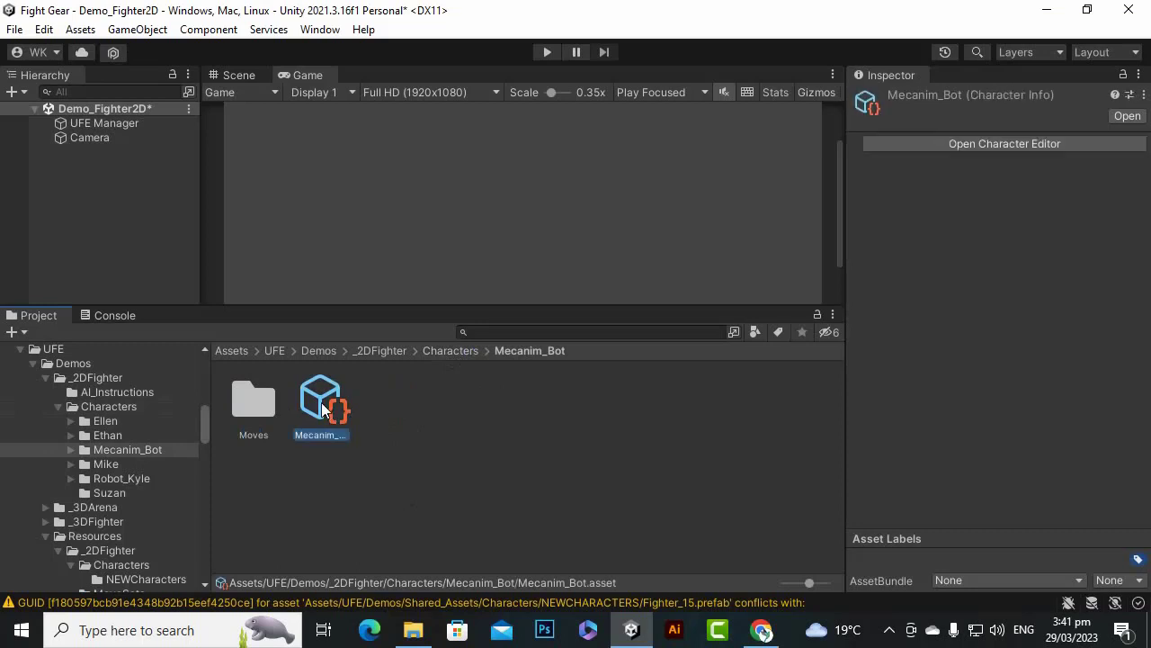
pyautogui.doubleClick(237, 409)
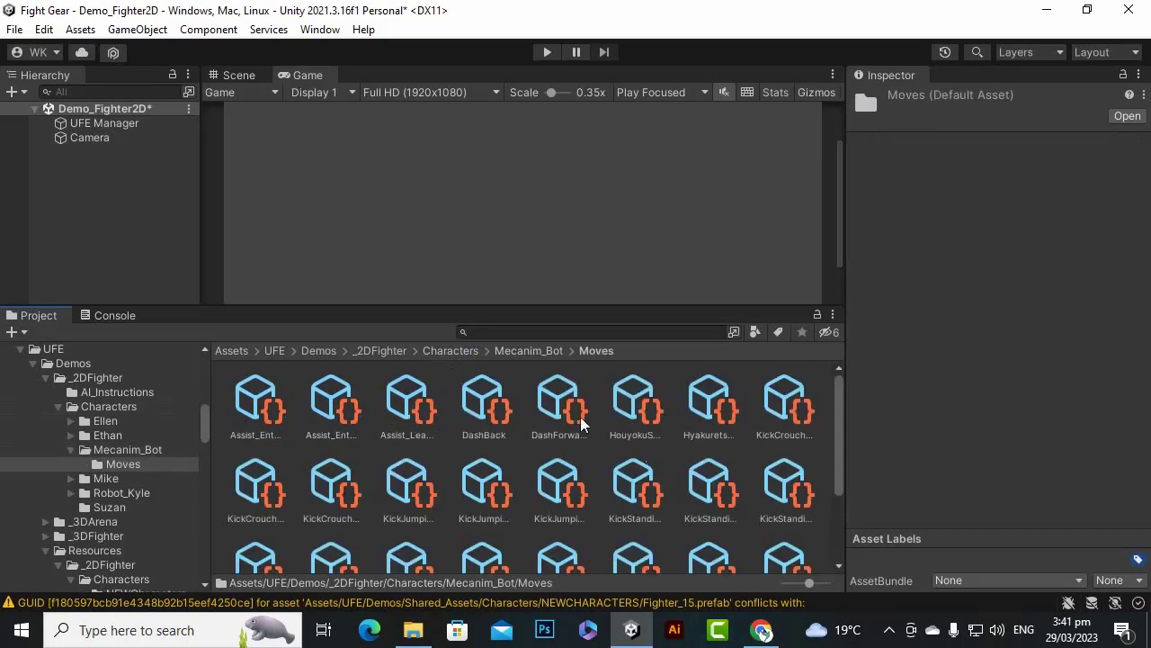
pyautogui.click(520, 350)
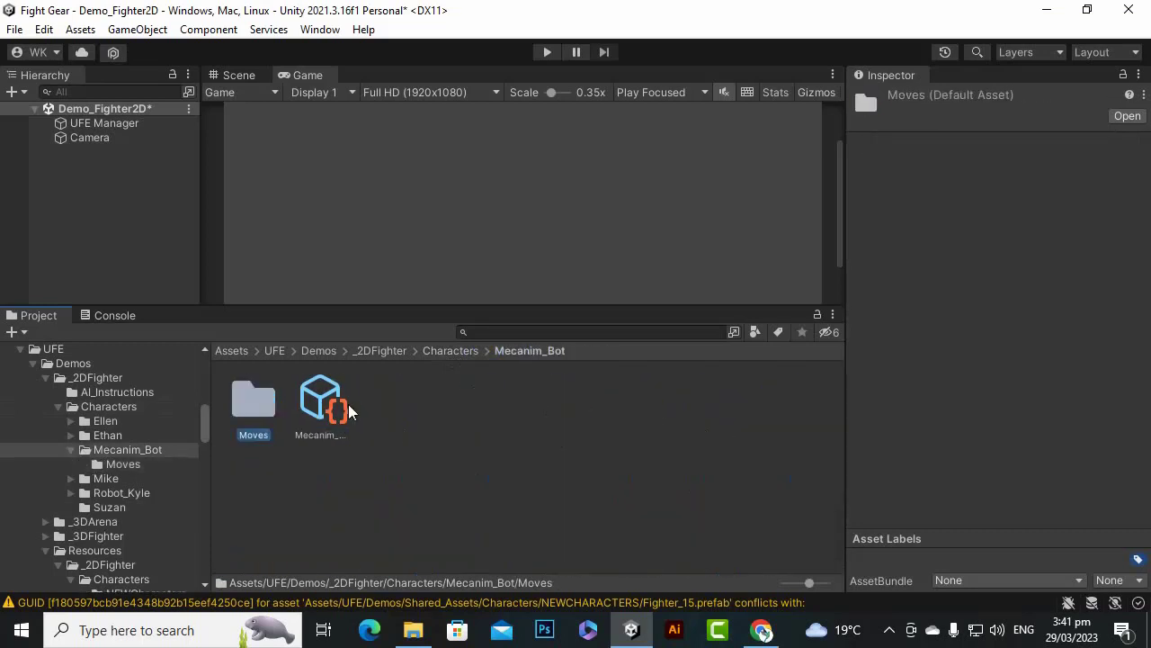
pyautogui.doubleClick(245, 416)
pyautogui.scroll(-3, 462, 501)
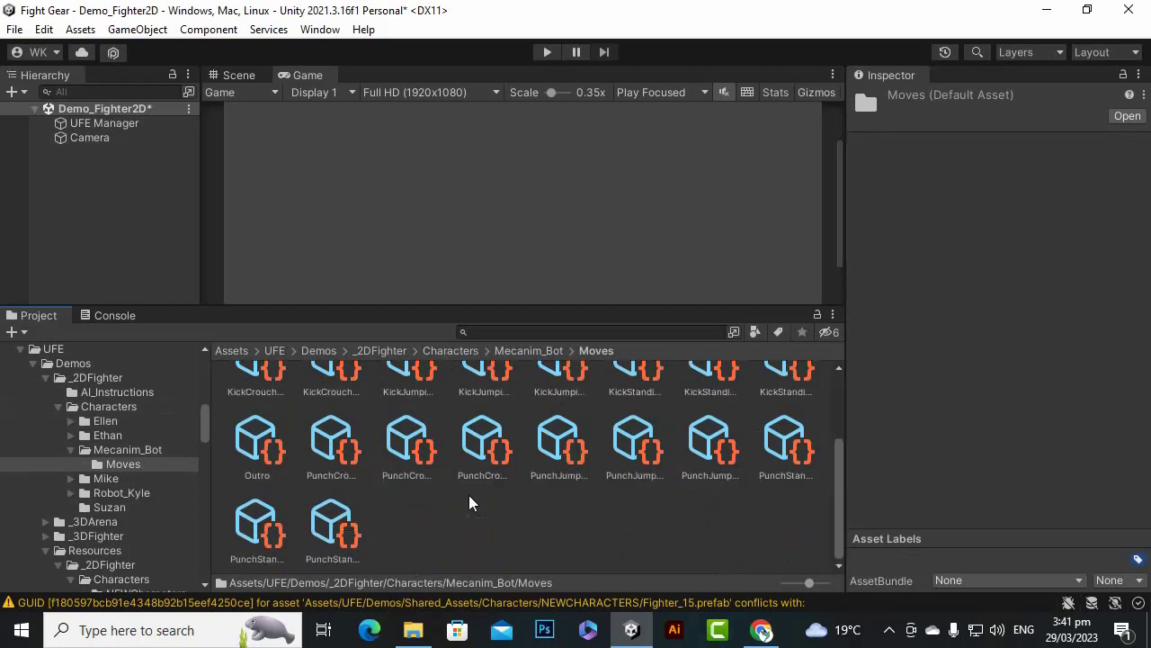
pyautogui.scroll(3, 468, 501)
pyautogui.click(528, 349)
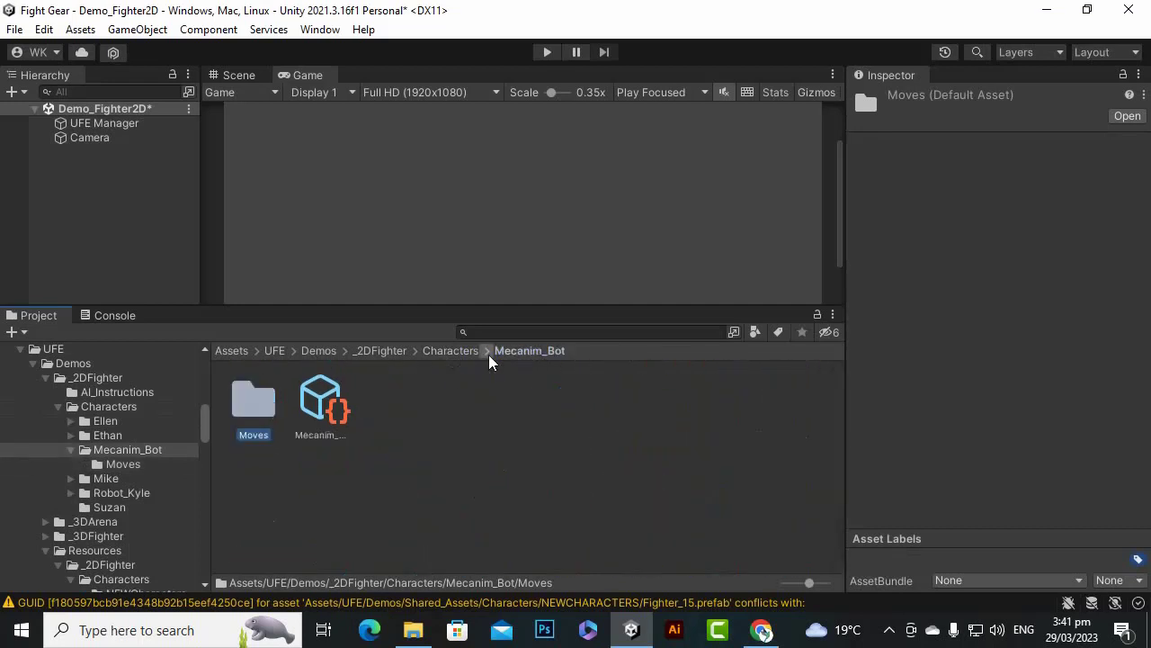
pyautogui.click(459, 351)
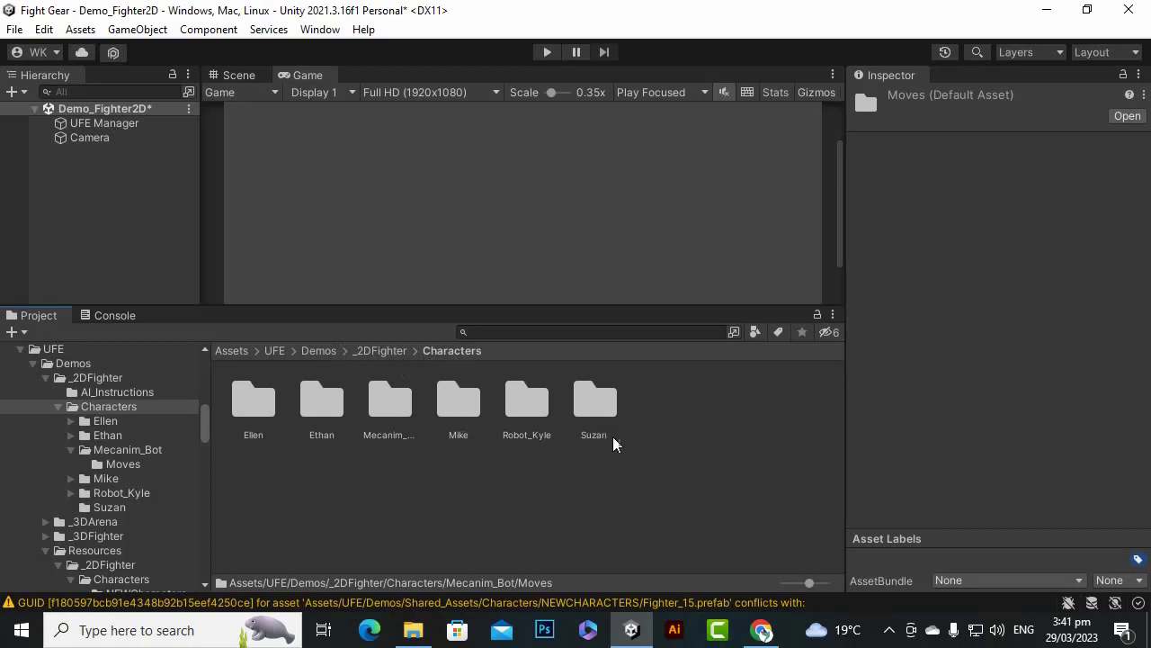
# Create a folder named NewChar inside the _2DFighter Characters folder and open it.
pyautogui.rightClick(523, 481)
pyautogui.moveTo(630, 15)
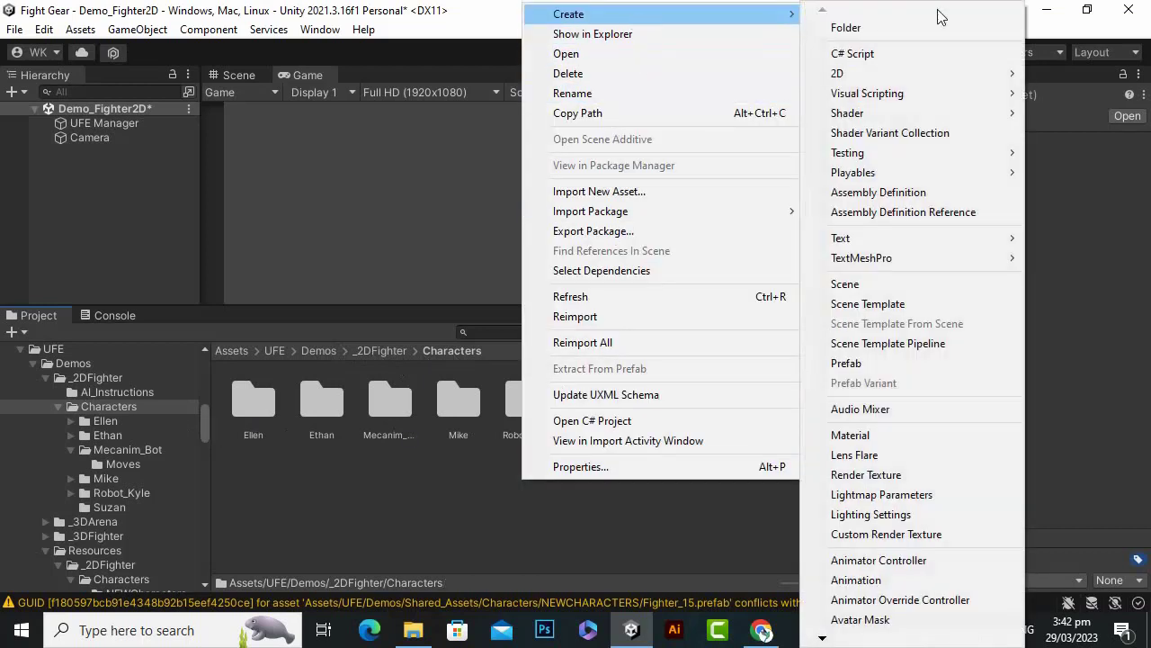
pyautogui.click(923, 24)
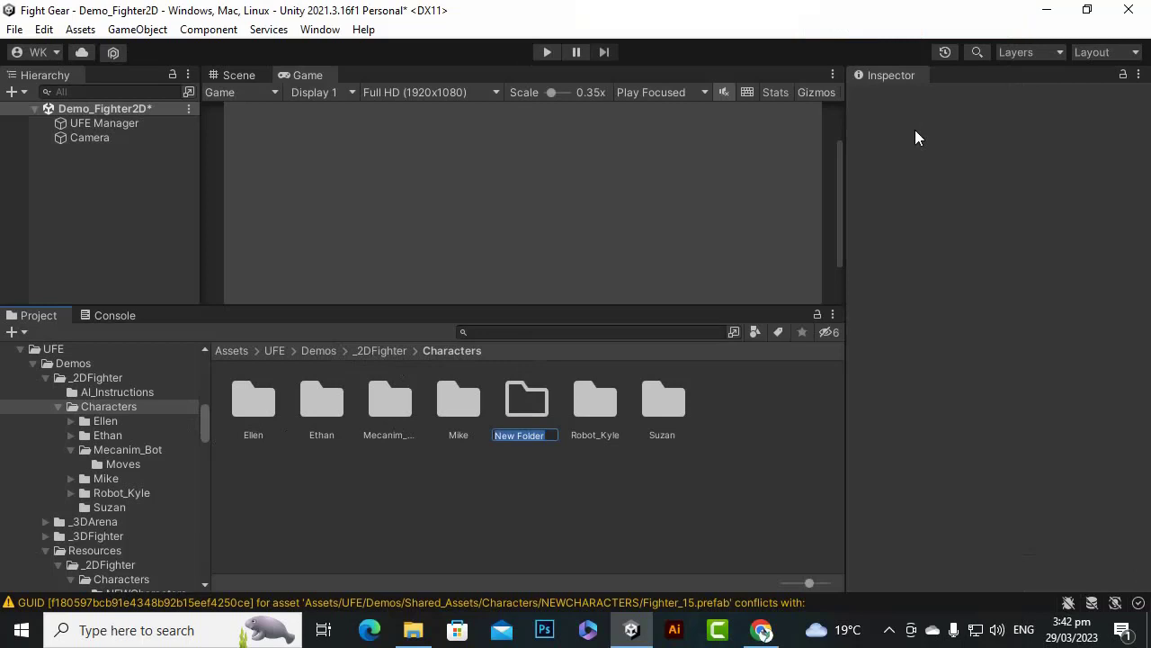
pyautogui.write('NewChar')
pyautogui.press('Return')
pyautogui.press('Return')
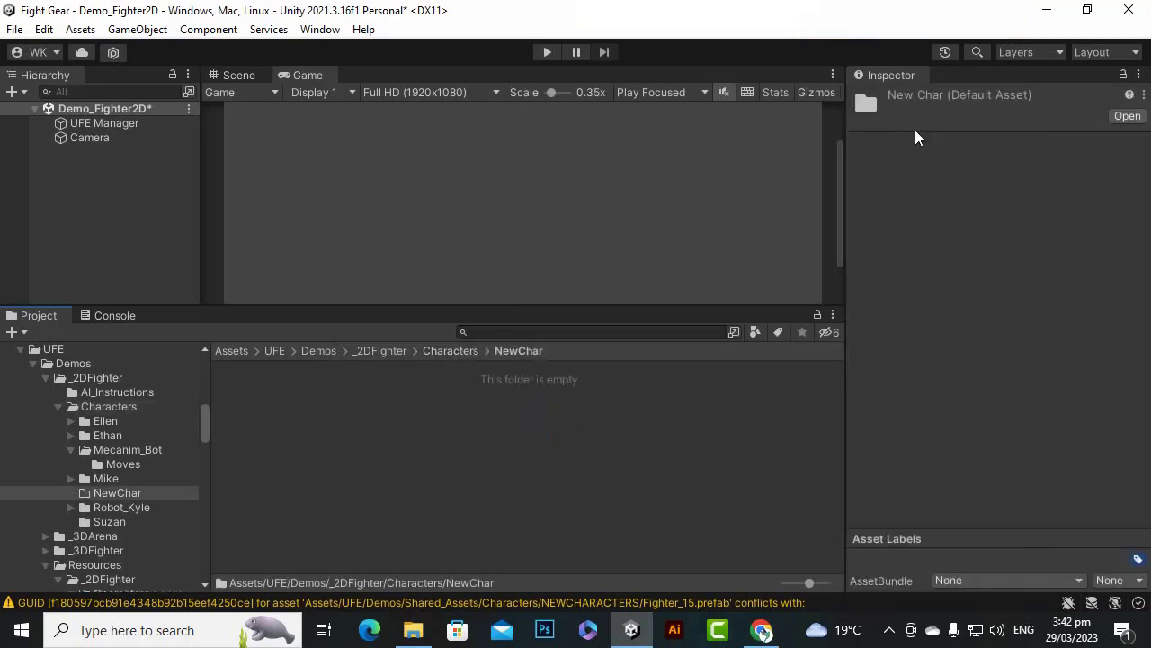
# Create a folder named Balidni inside the NewChar folder and open it.
pyautogui.rightClick(480, 420)
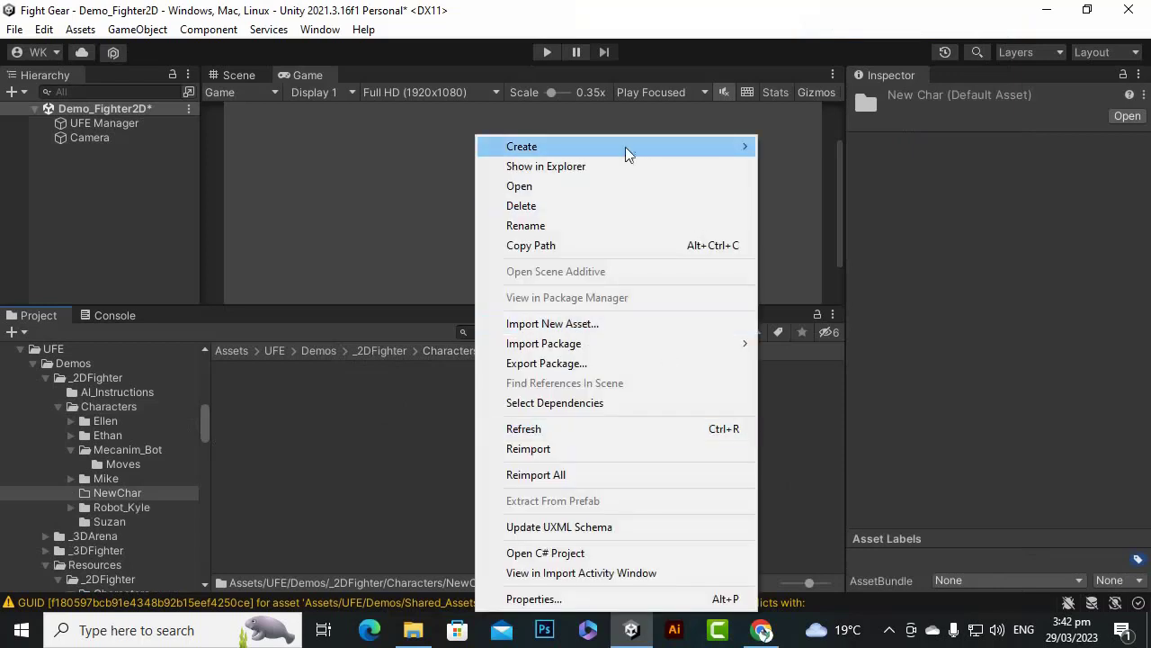
pyautogui.moveTo(627, 153)
pyautogui.click(827, 26)
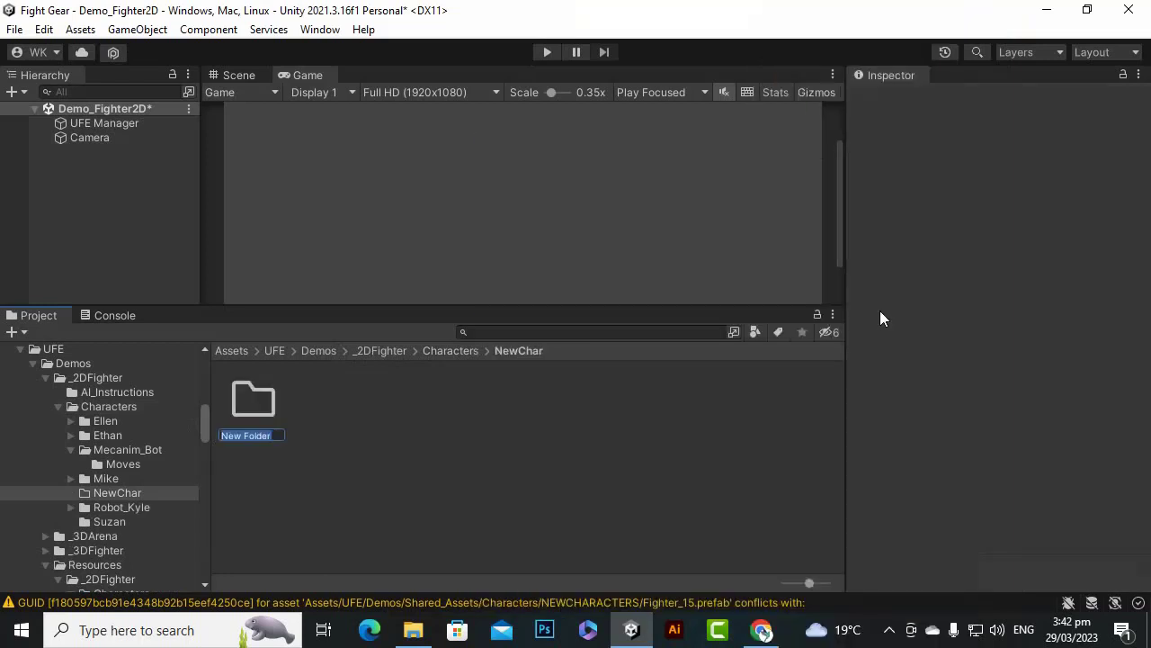
pyautogui.write('Balidni')
pyautogui.press('Return')
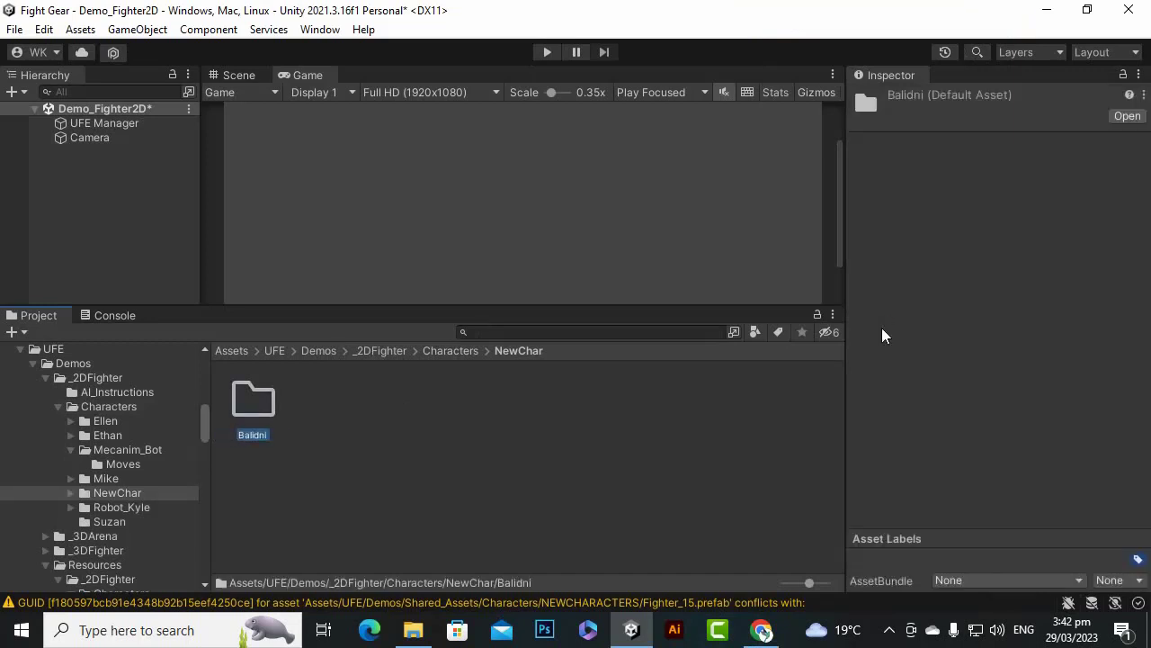
pyautogui.doubleClick(248, 410)
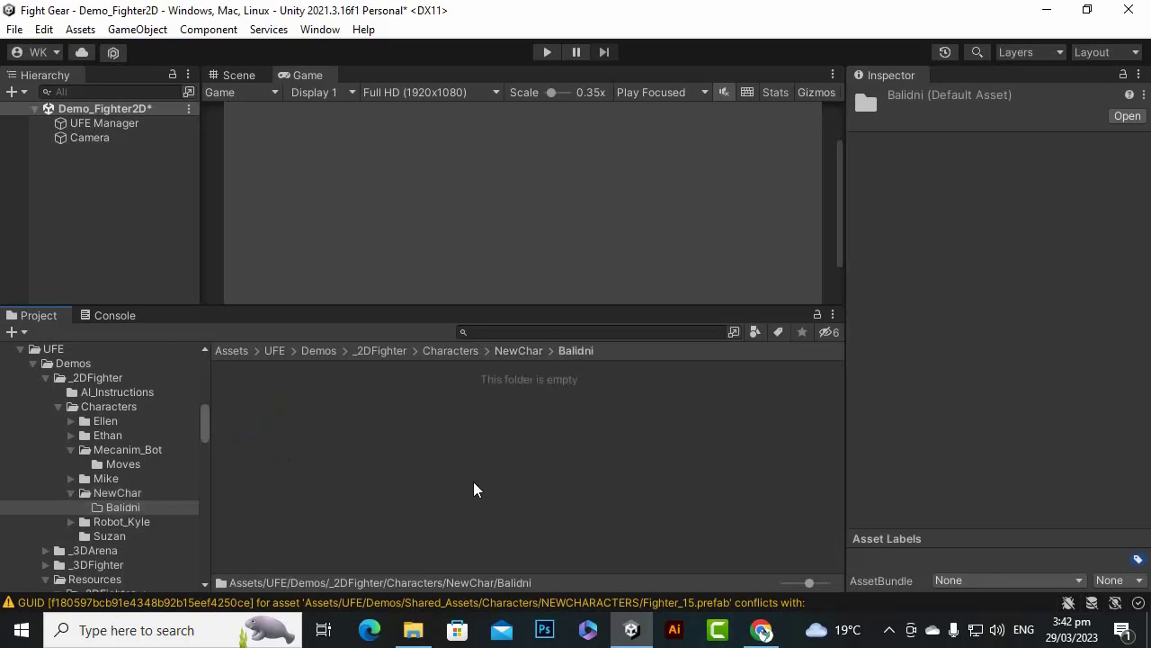
# Create a U.F.E. character file in the Balidni folder, look through its character settings and close the editor.
pyautogui.rightClick(477, 493)
pyautogui.moveTo(577, 15)
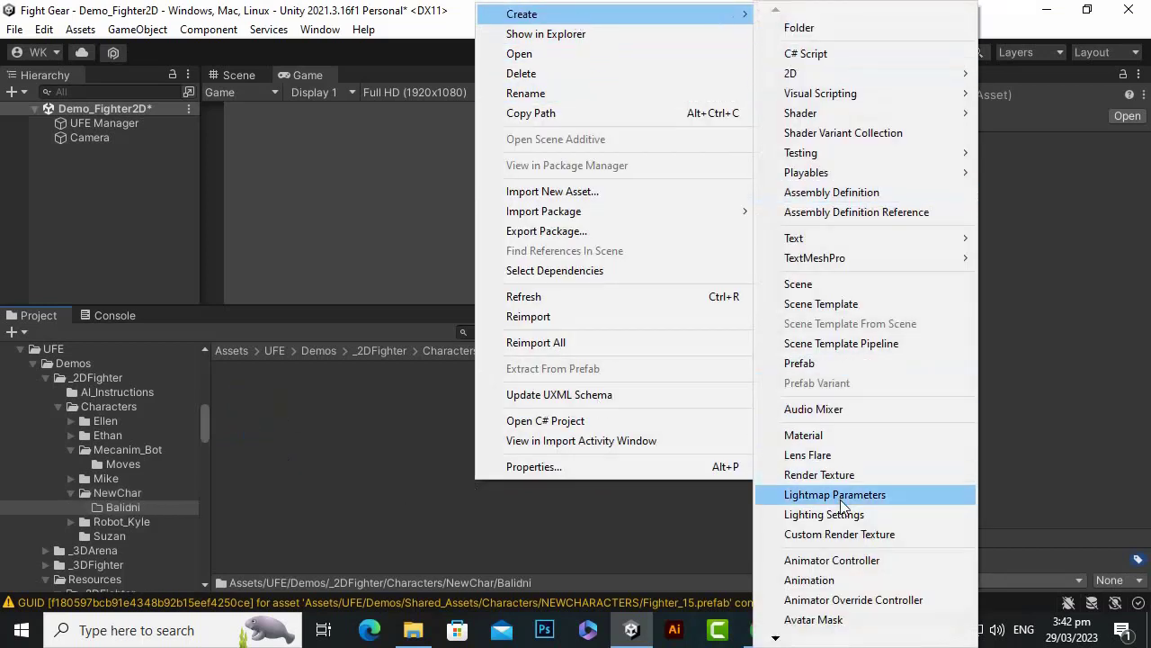
pyautogui.moveTo(776, 639)
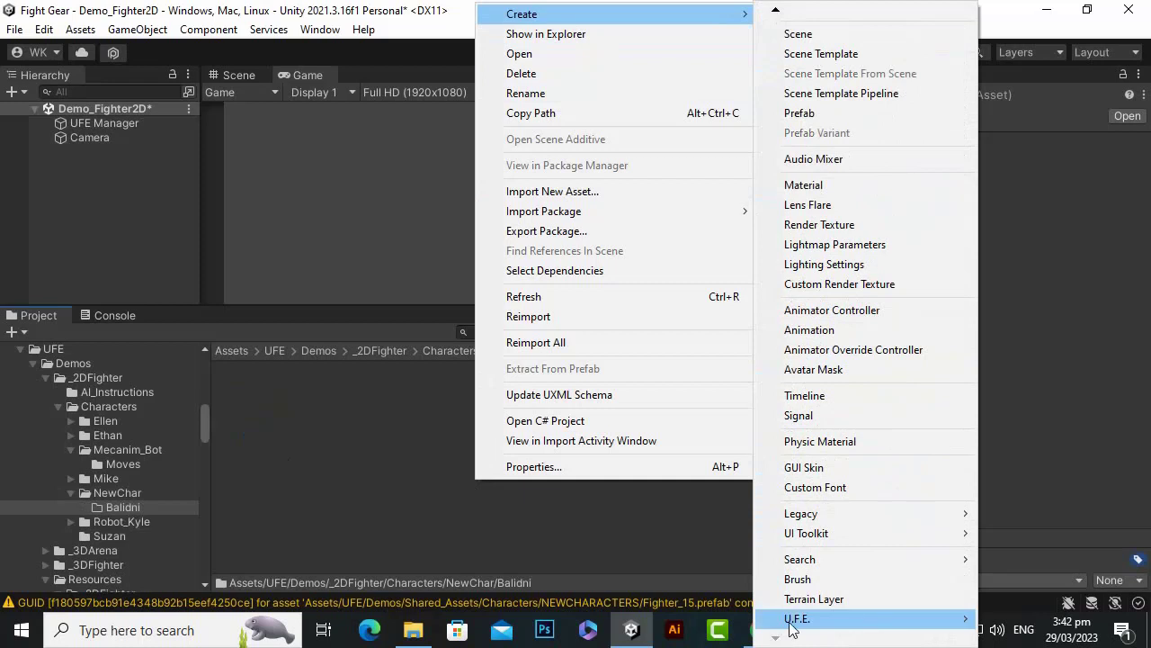
pyautogui.moveTo(792, 621)
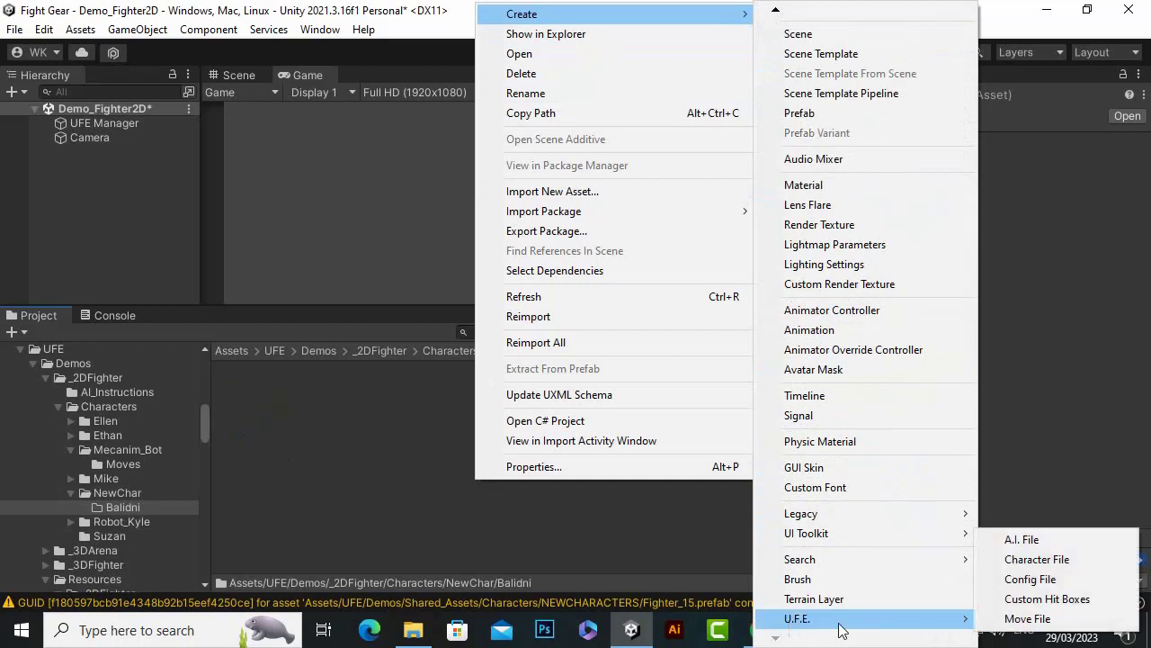
pyautogui.click(1036, 559)
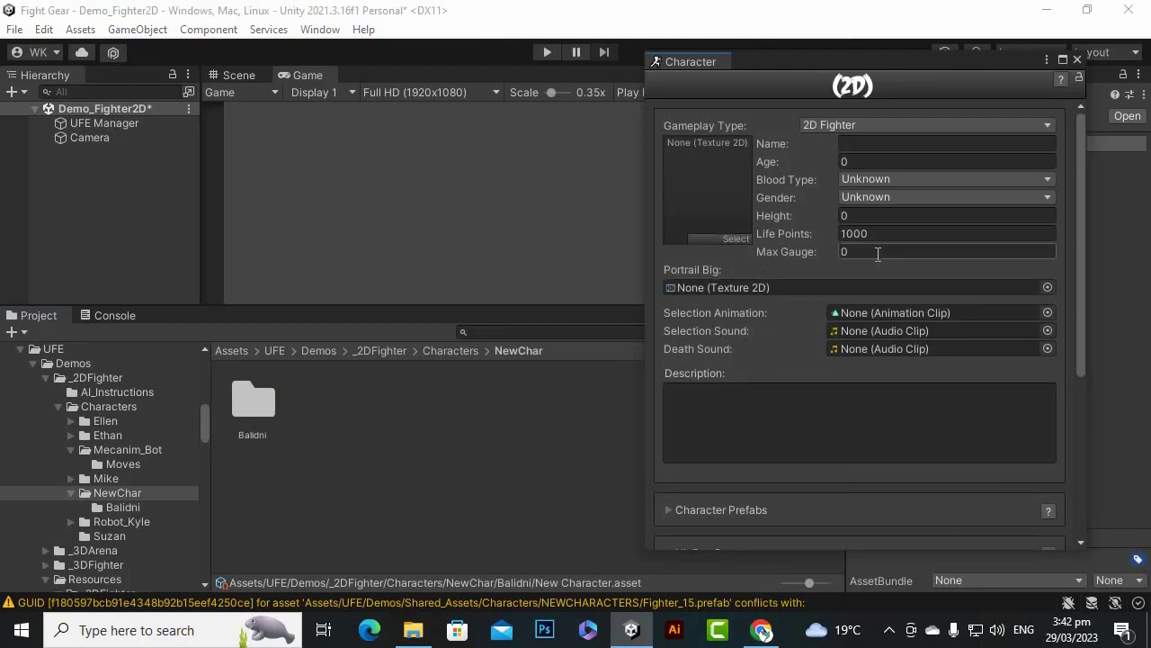
pyautogui.scroll(-5, 904, 426)
pyautogui.scroll(5, 790, 175)
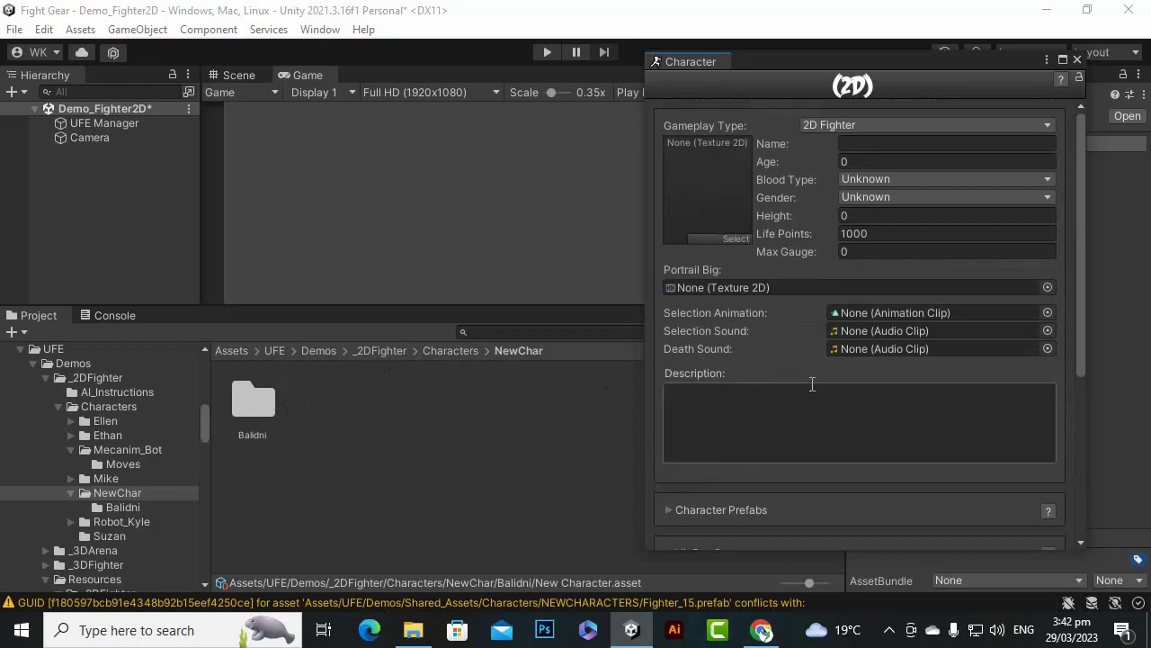
pyautogui.click(1076, 60)
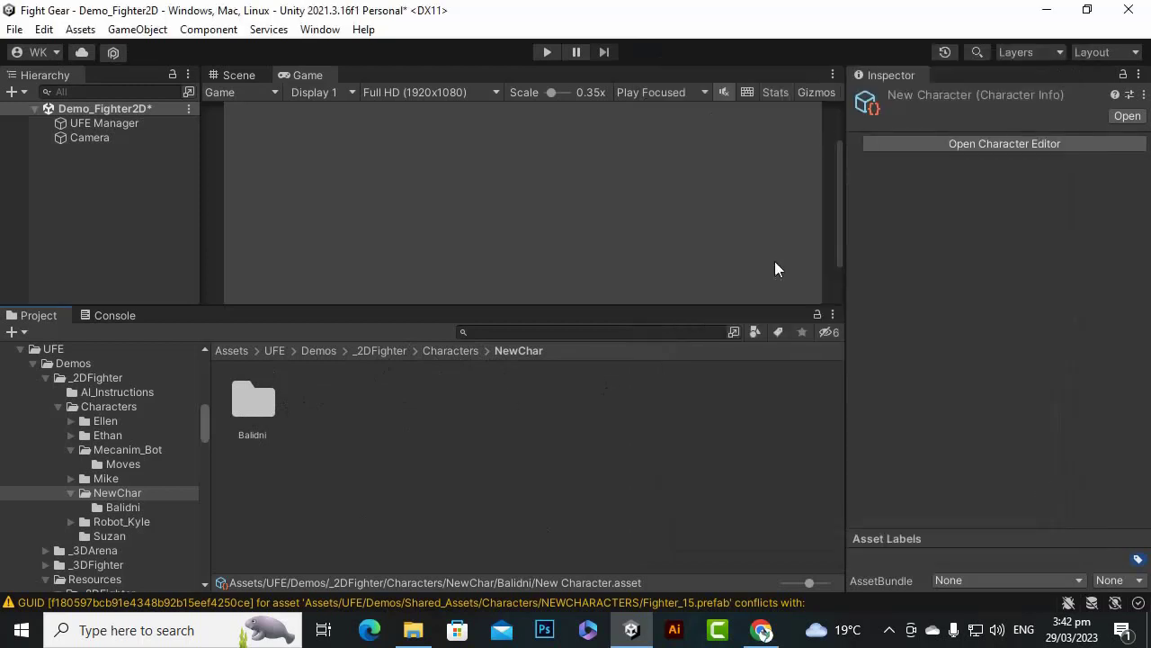
# Rename the new character file in the Balidni folder as Balidni2d and open it in the Character Editor.
pyautogui.doubleClick(254, 404)
pyautogui.rightClick(253, 402)
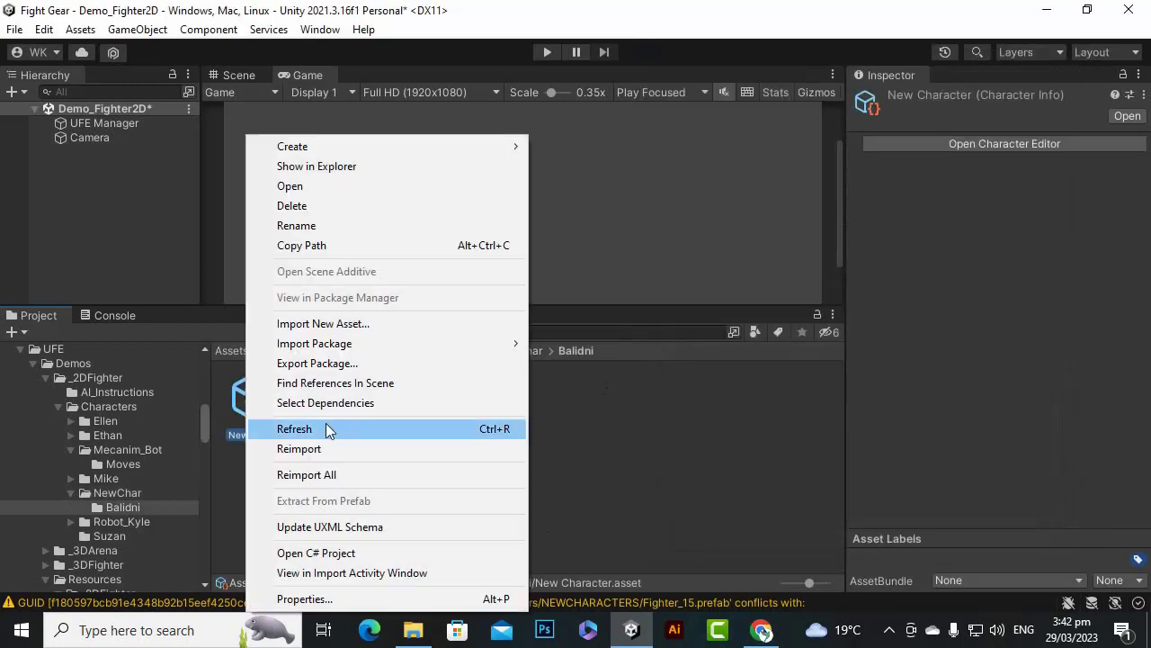
pyautogui.click(399, 225)
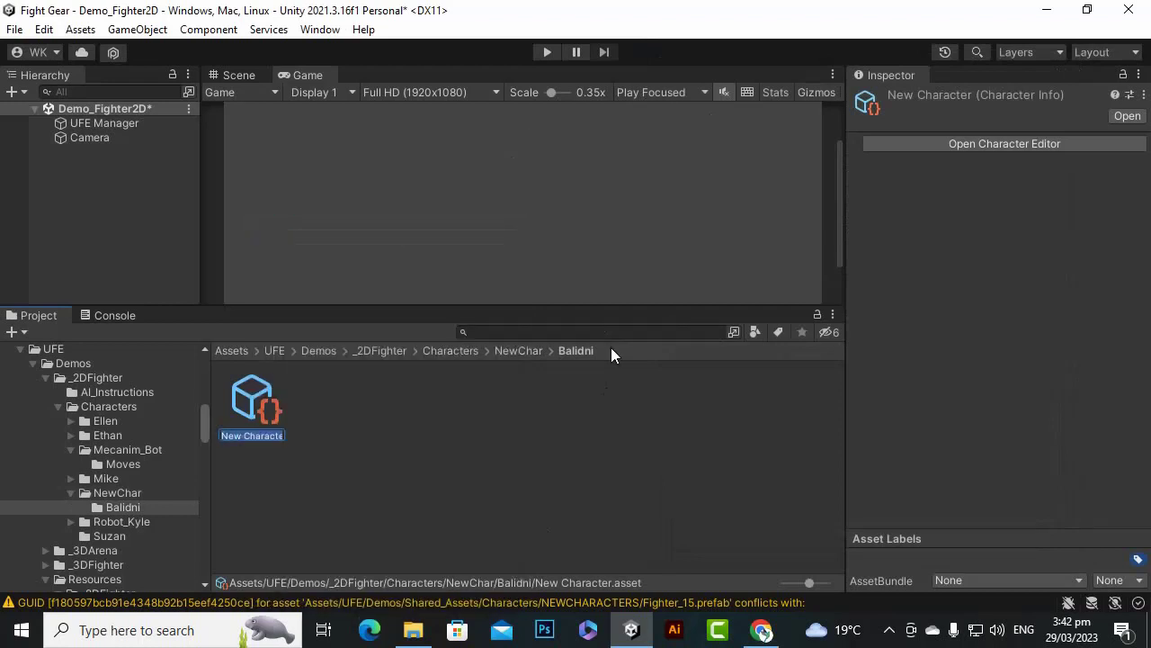
pyautogui.write('Balidni2d')
pyautogui.press('Return')
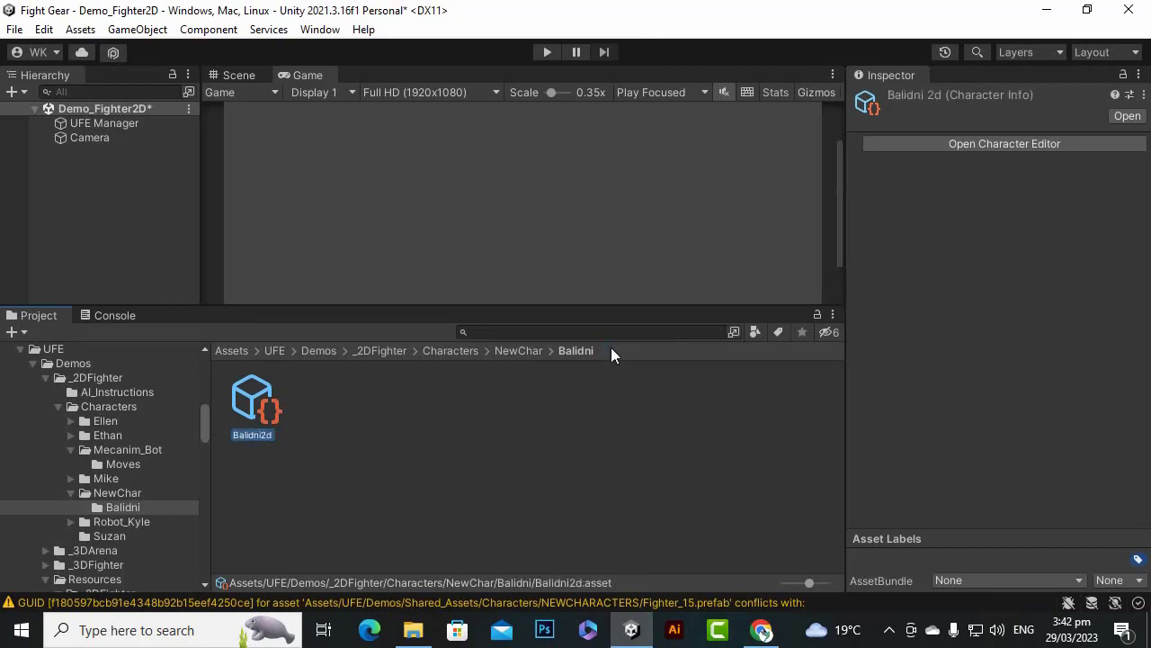
pyautogui.click(972, 151)
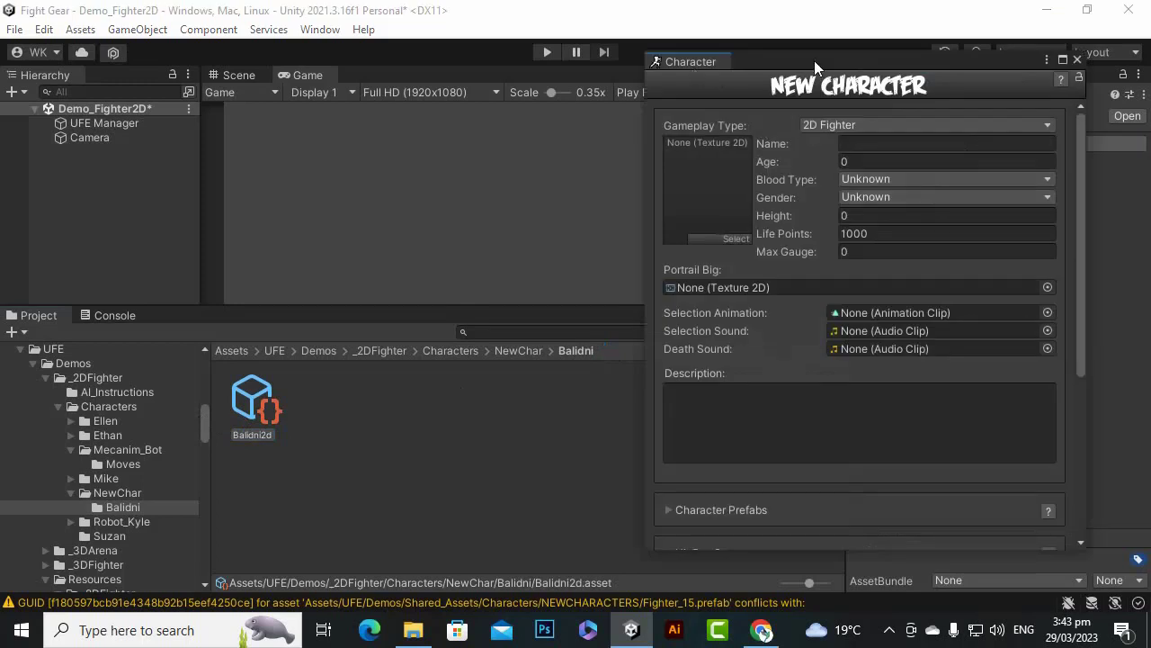
# Dock the Character editor beside the Game view and the Scene view beside the Inspector, enlarging the areas that hold them.
pyautogui.moveTo(814, 60); pyautogui.dragTo(817, 189)
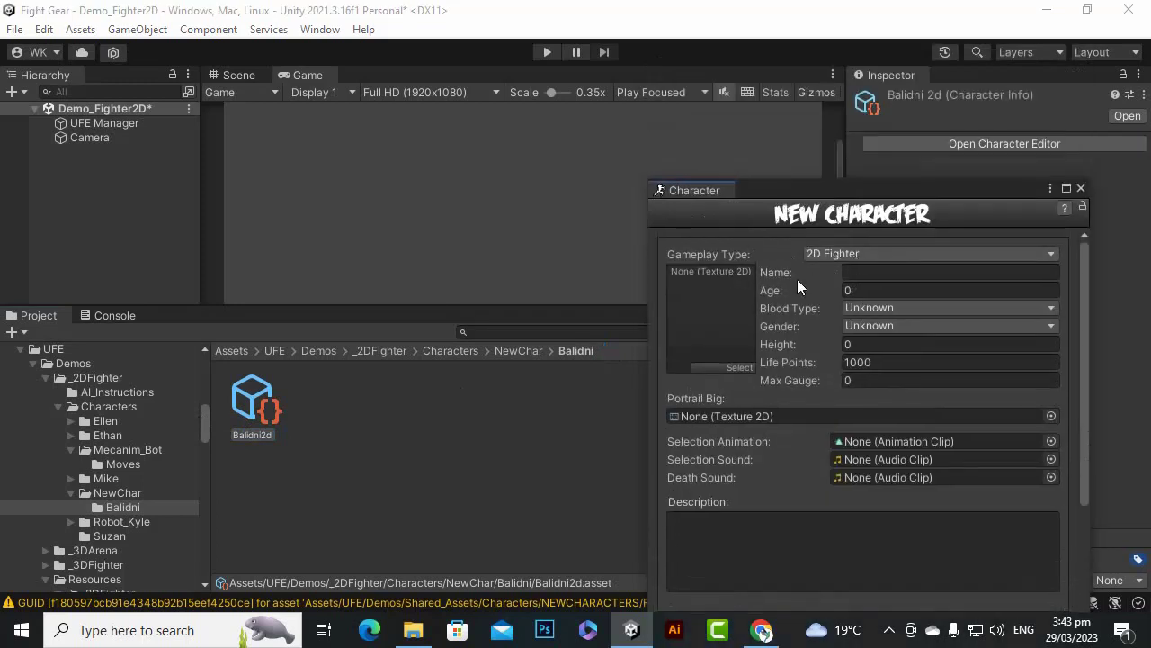
pyautogui.moveTo(748, 187); pyautogui.dragTo(721, 178)
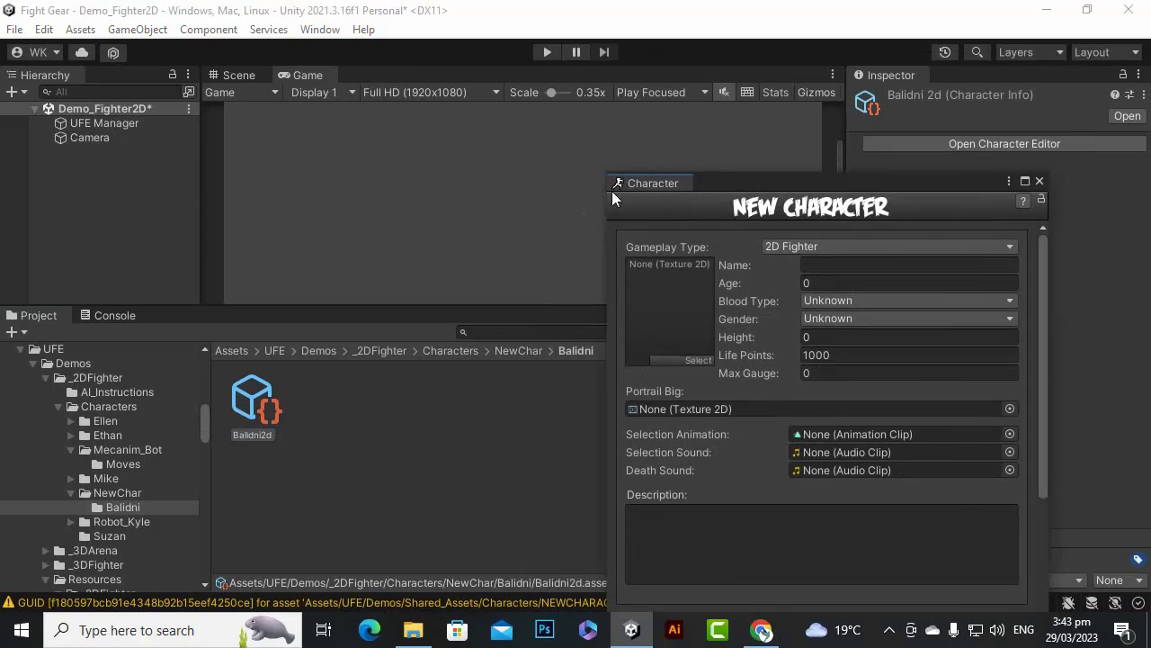
pyautogui.moveTo(622, 183); pyautogui.dragTo(345, 74)
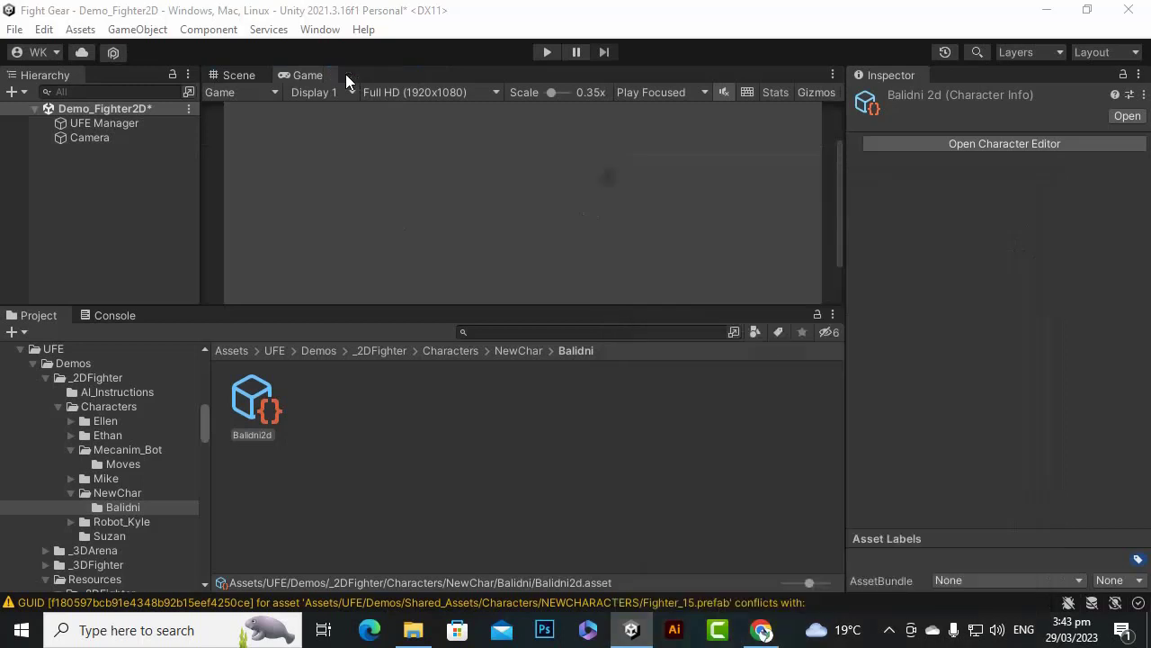
pyautogui.moveTo(447, 309); pyautogui.dragTo(441, 402)
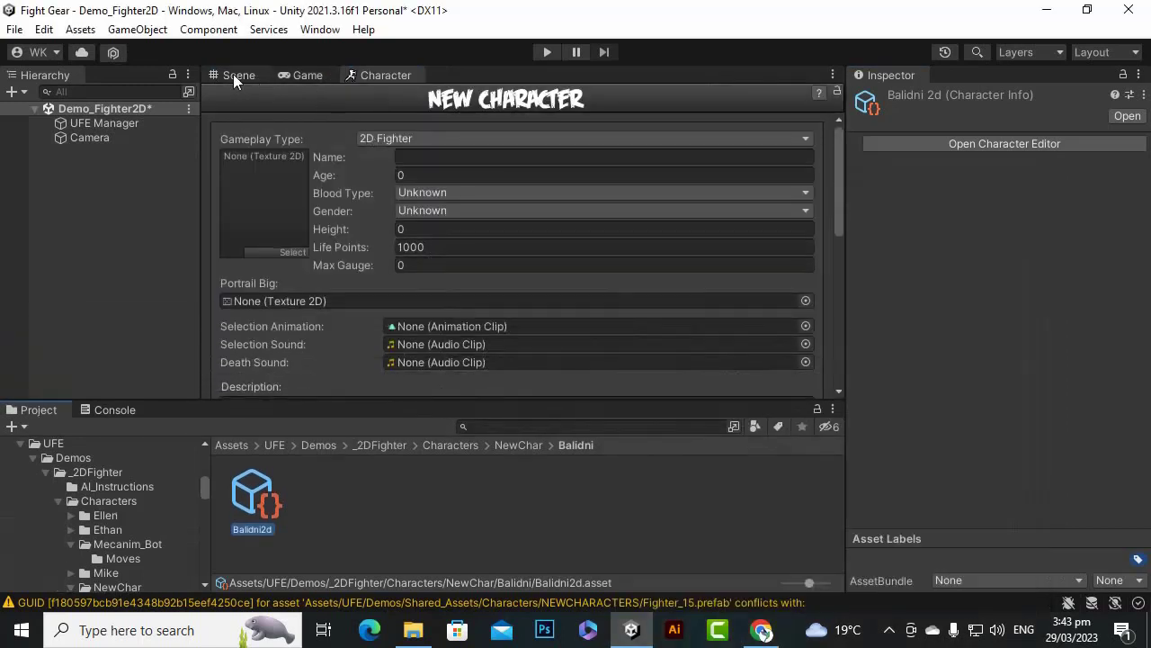
pyautogui.moveTo(233, 73); pyautogui.dragTo(866, 79)
pyautogui.moveTo(850, 249); pyautogui.dragTo(665, 267)
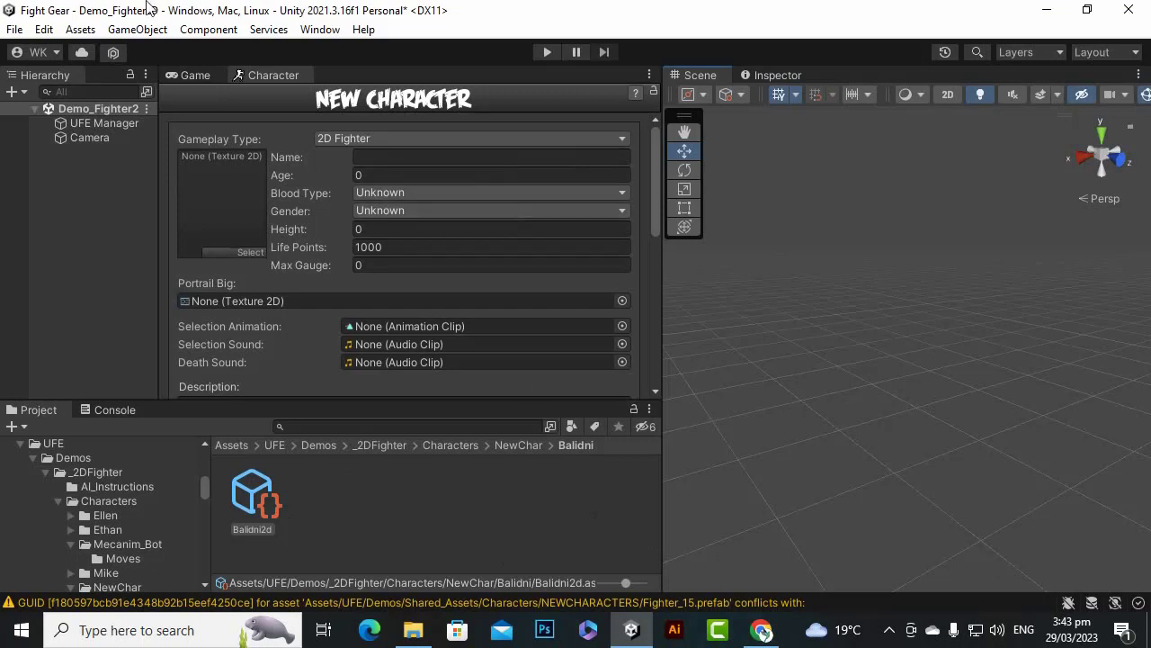
# Save the current window arrangement as a layout named FG.
pyautogui.click(319, 30)
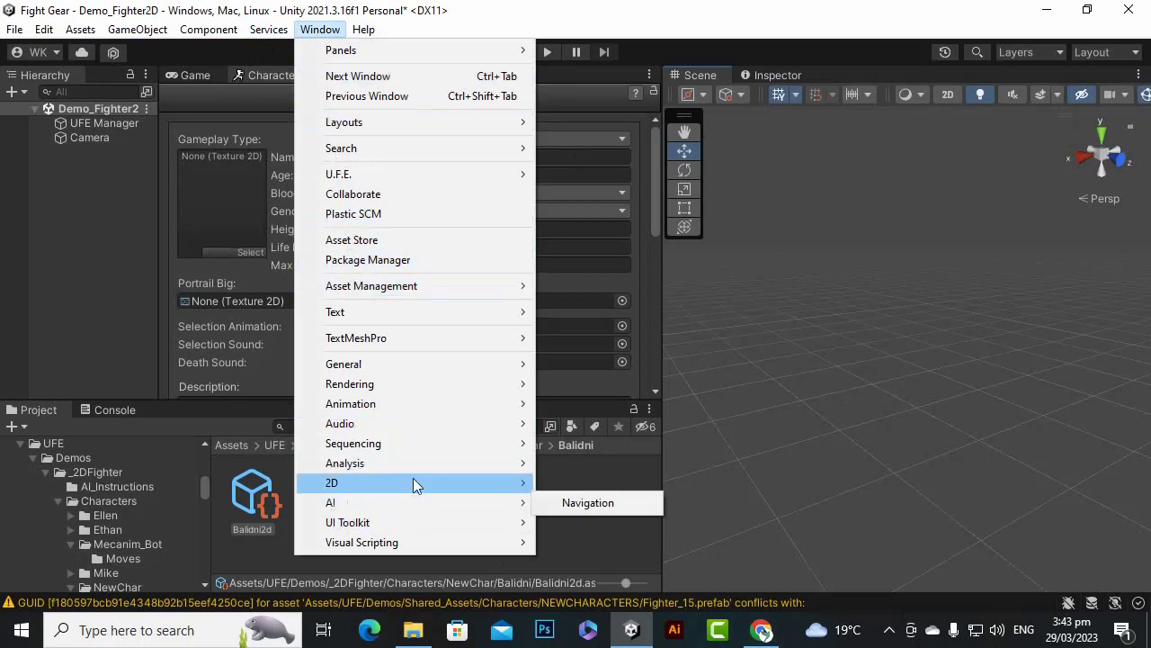
pyautogui.moveTo(464, 119)
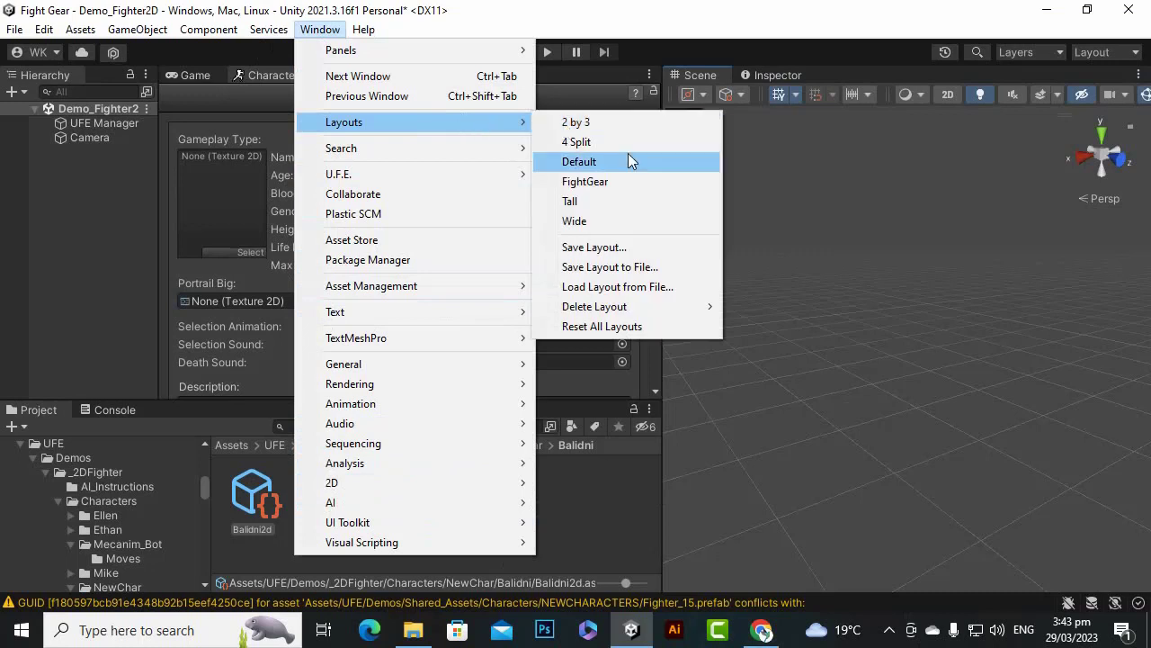
pyautogui.click(619, 248)
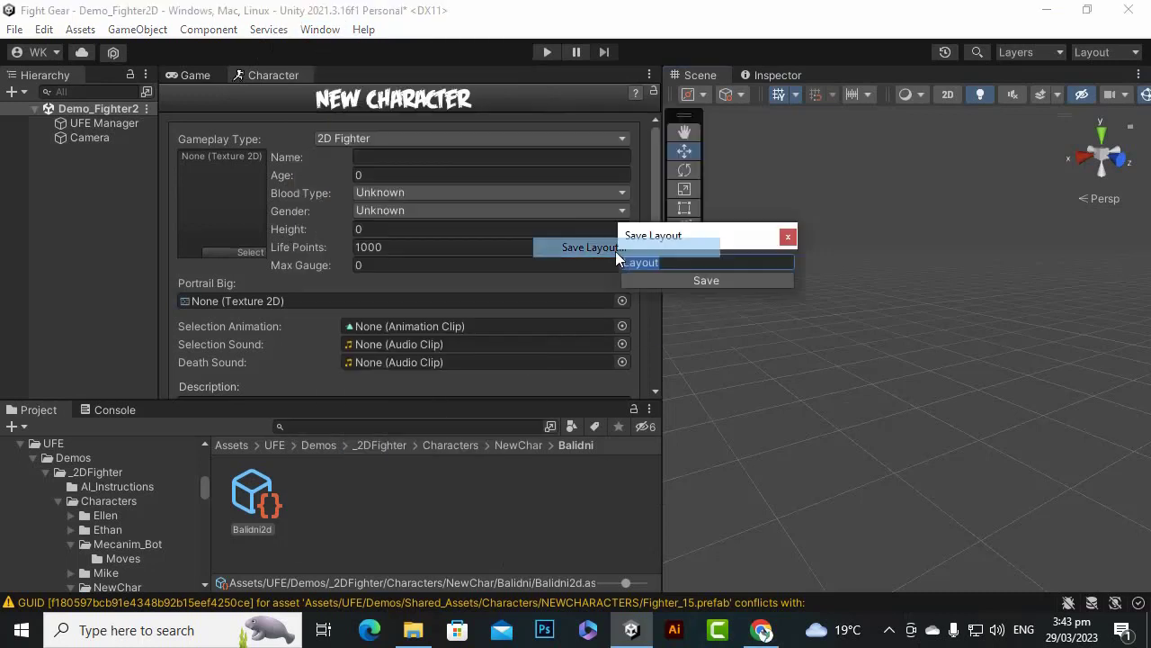
pyautogui.write('FG')
pyautogui.click(683, 275)
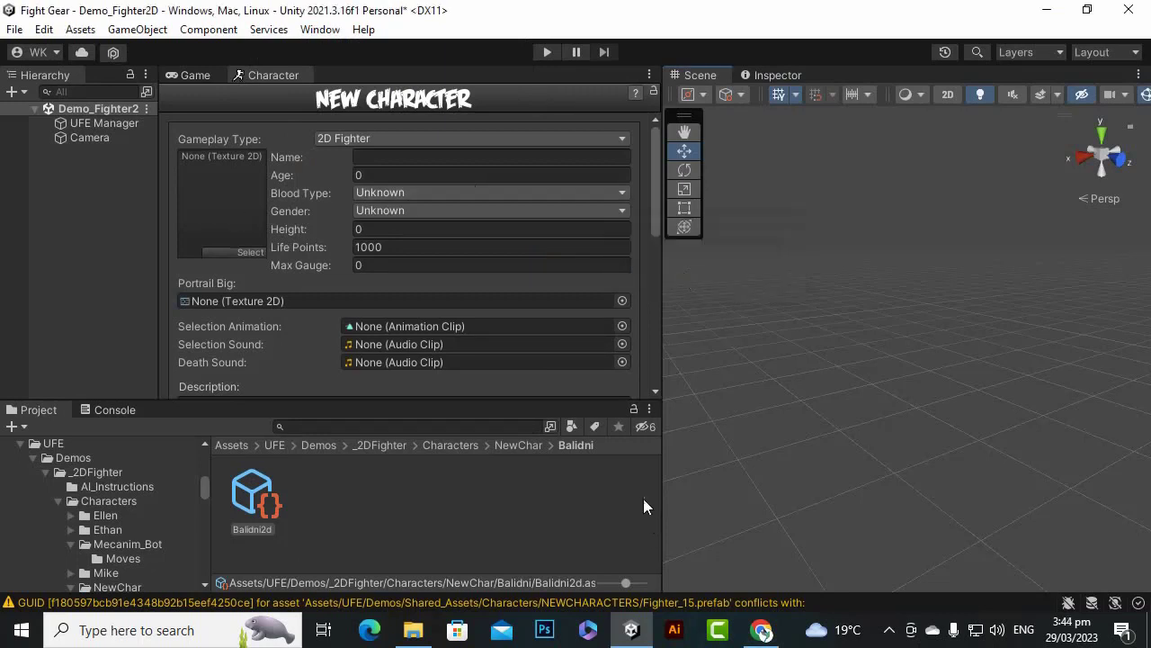
# Enter Balidni as the character's name in the Character editor.
pyautogui.click(366, 162)
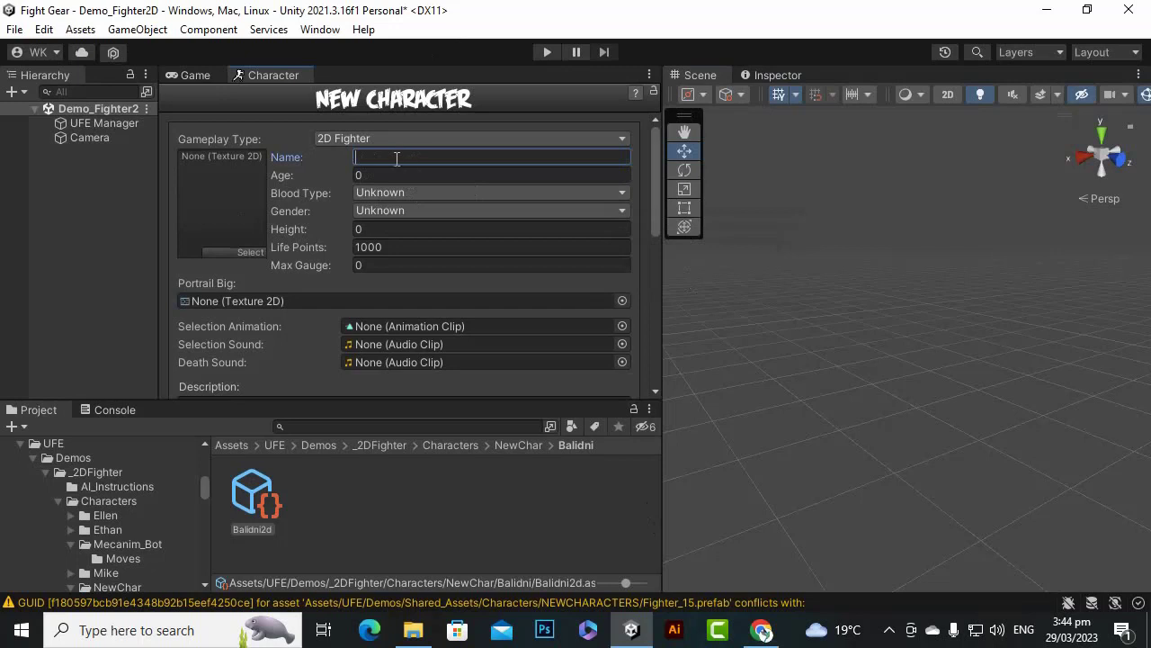
pyautogui.write('Ba')
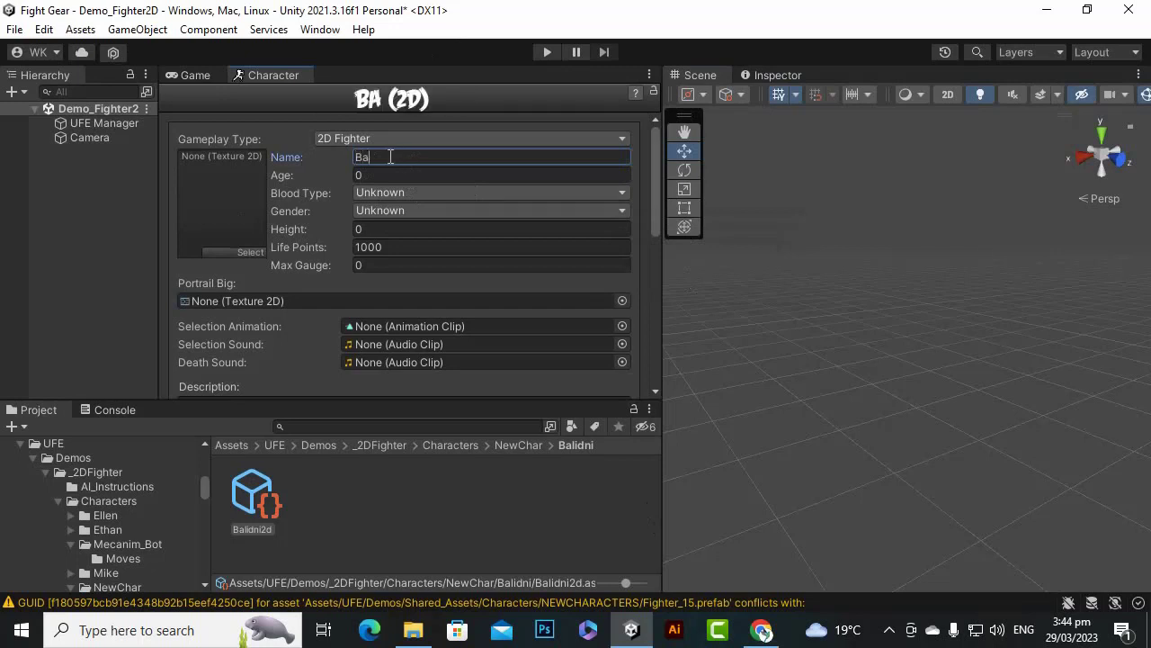
pyautogui.write('lid')
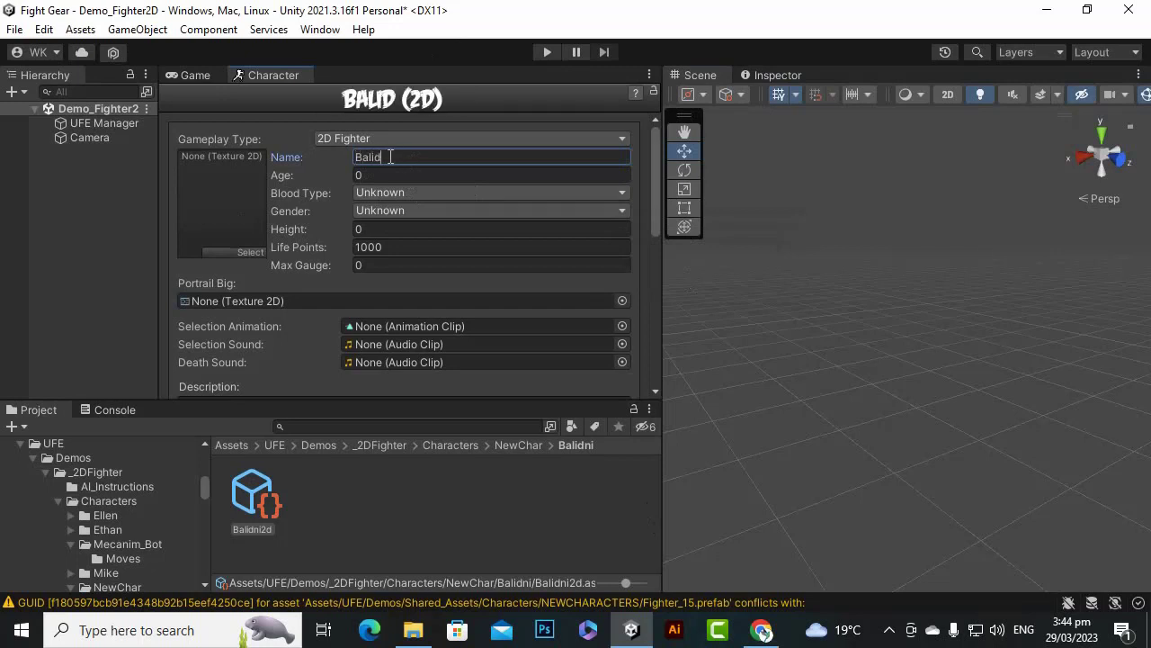
pyautogui.write('ni')
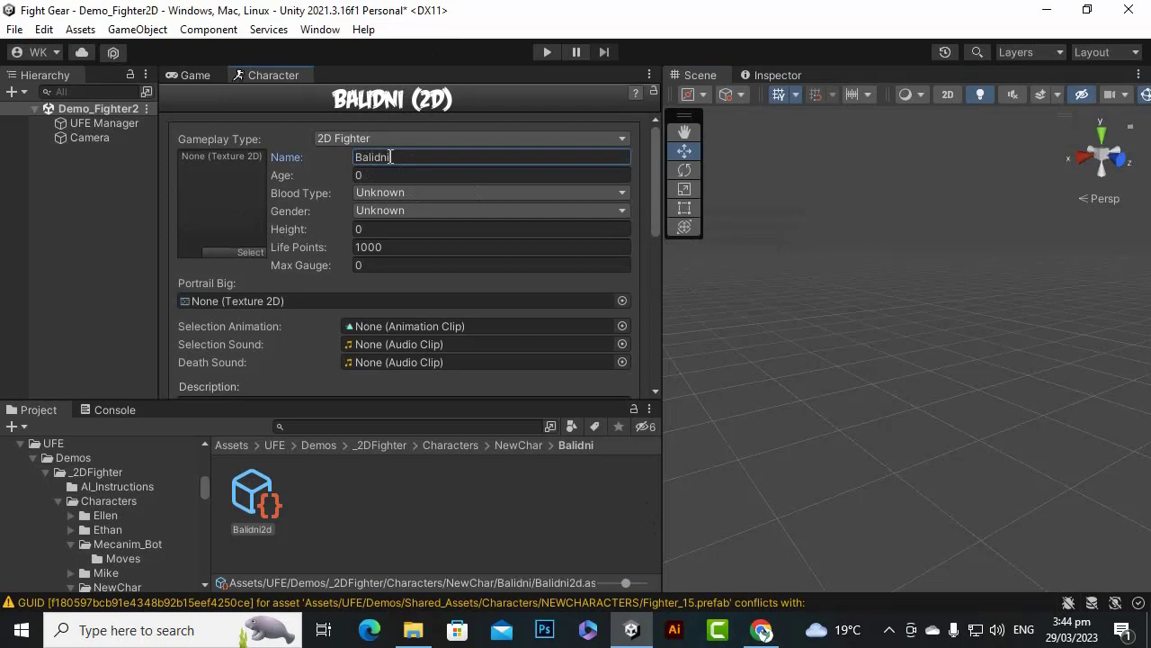
pyautogui.click(395, 177)
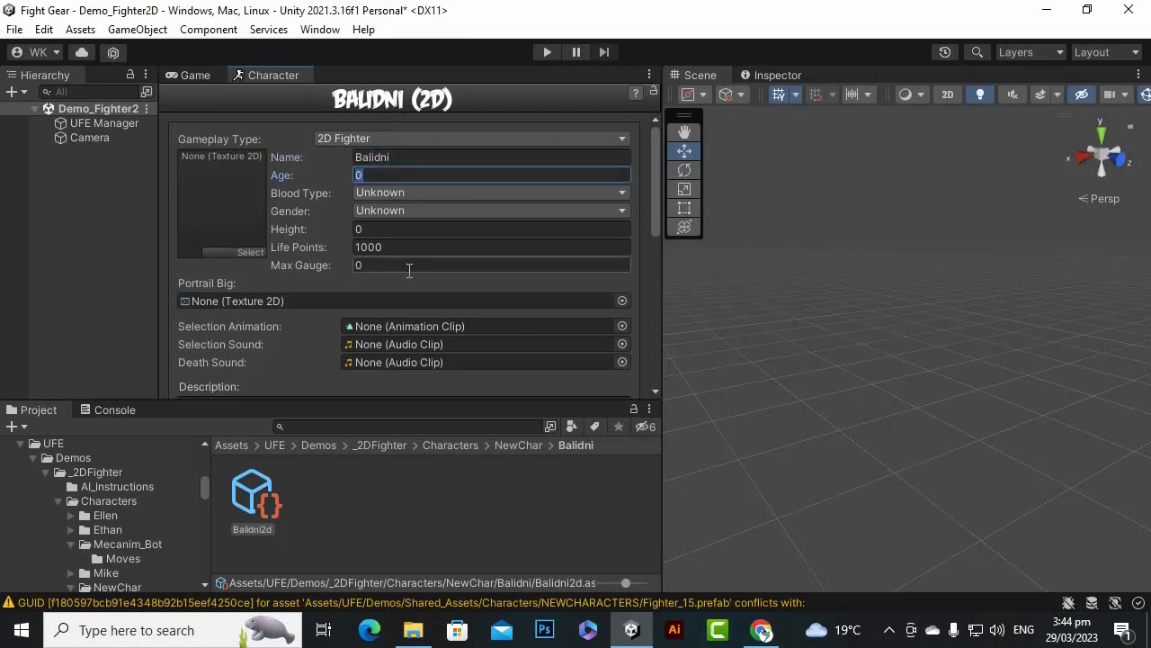
pyautogui.click(373, 193)
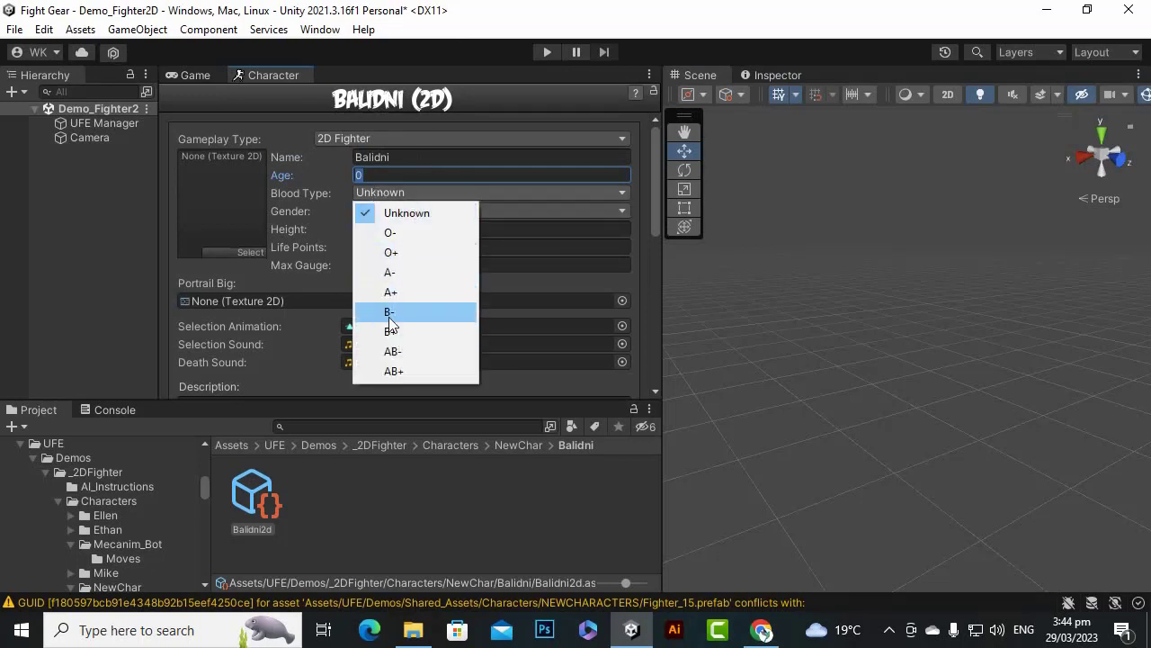
pyautogui.click(312, 113)
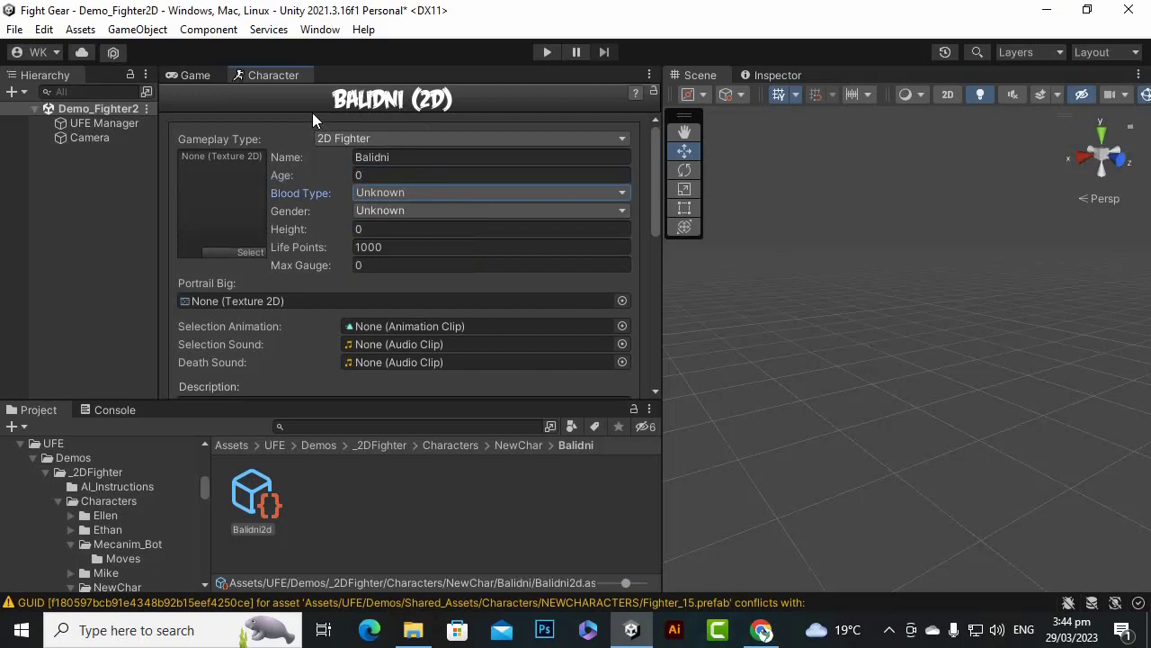
# Set the Balidni character's Max Gauge to 400.
pyautogui.click(378, 265)
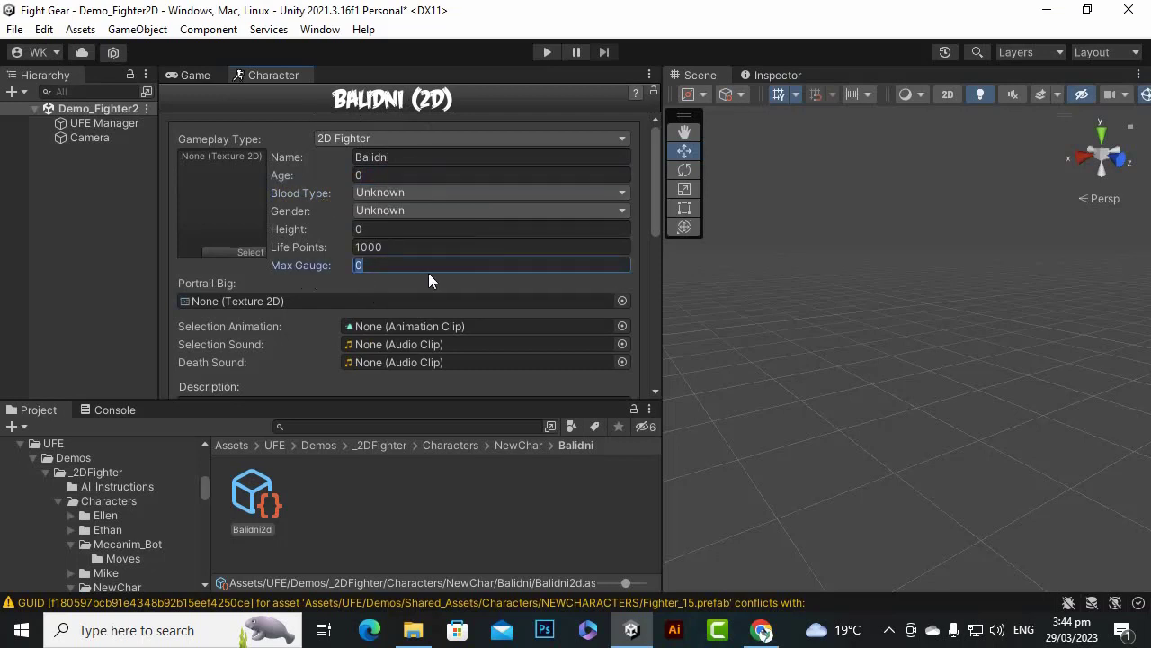
pyautogui.write('400')
pyautogui.click(378, 246)
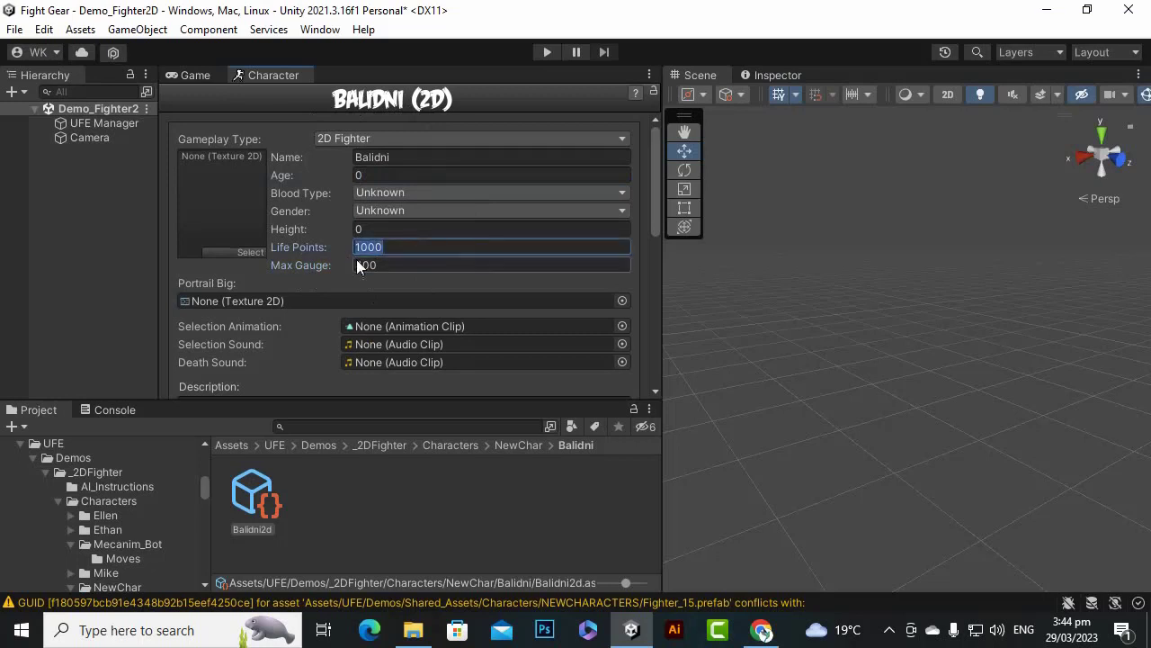
pyautogui.click(405, 263)
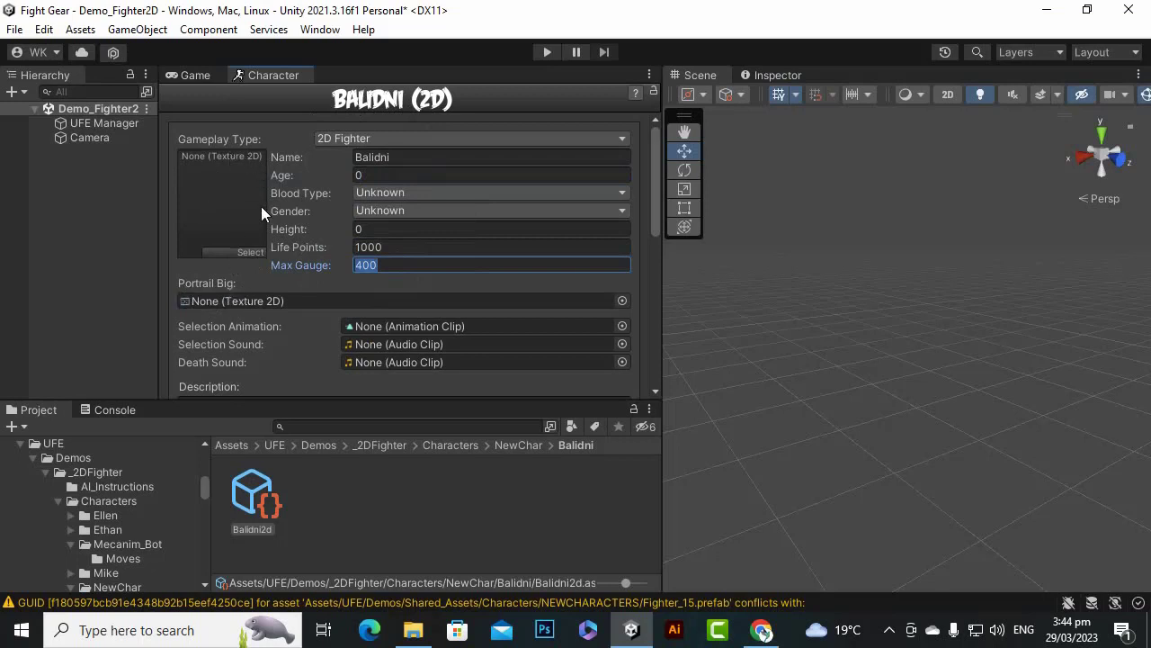
# Look for Balidni's big portrait among the project textures, searching for "bali" and "portrai".
pyautogui.click(623, 302)
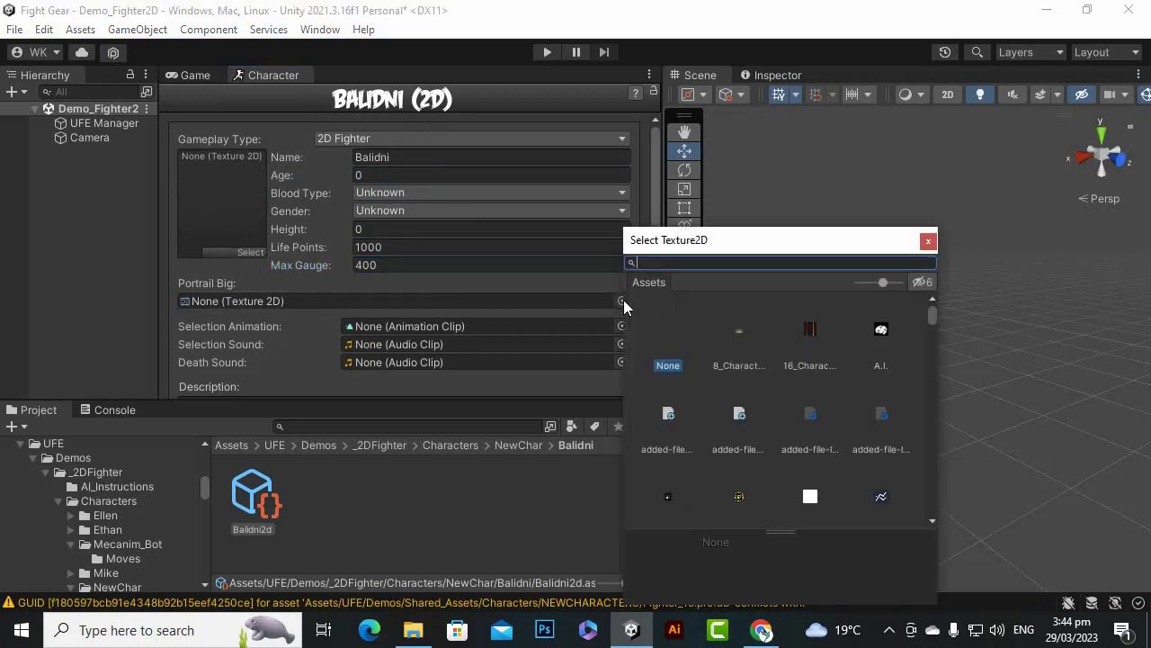
pyautogui.scroll(-5, 763, 391)
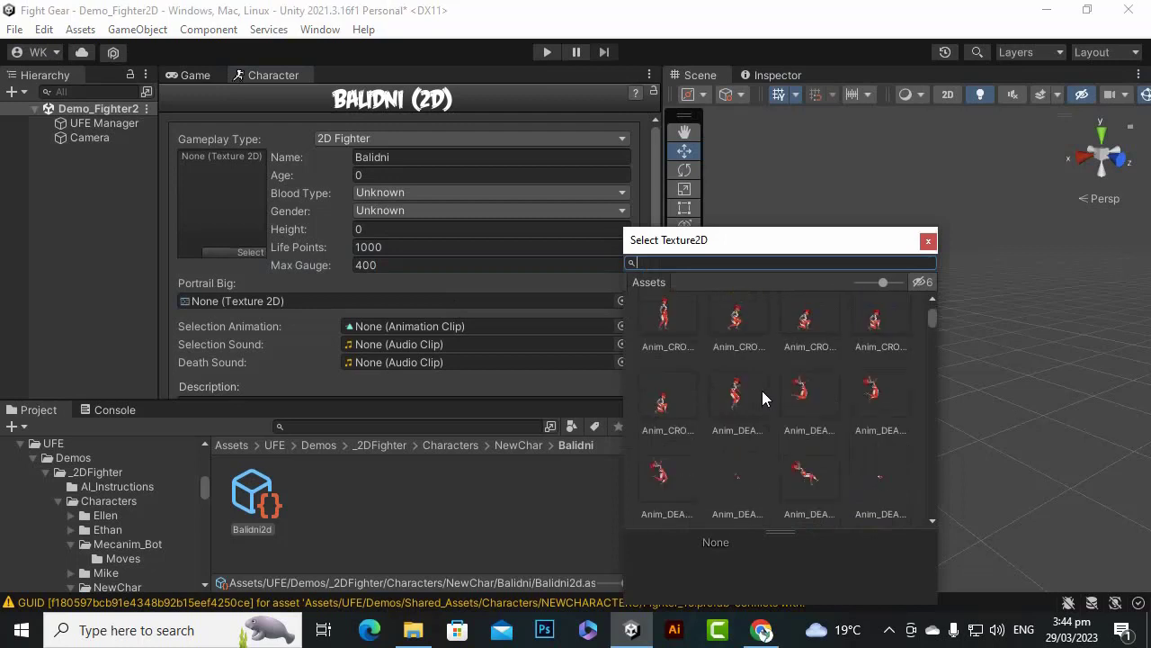
pyautogui.scroll(-5, 775, 376)
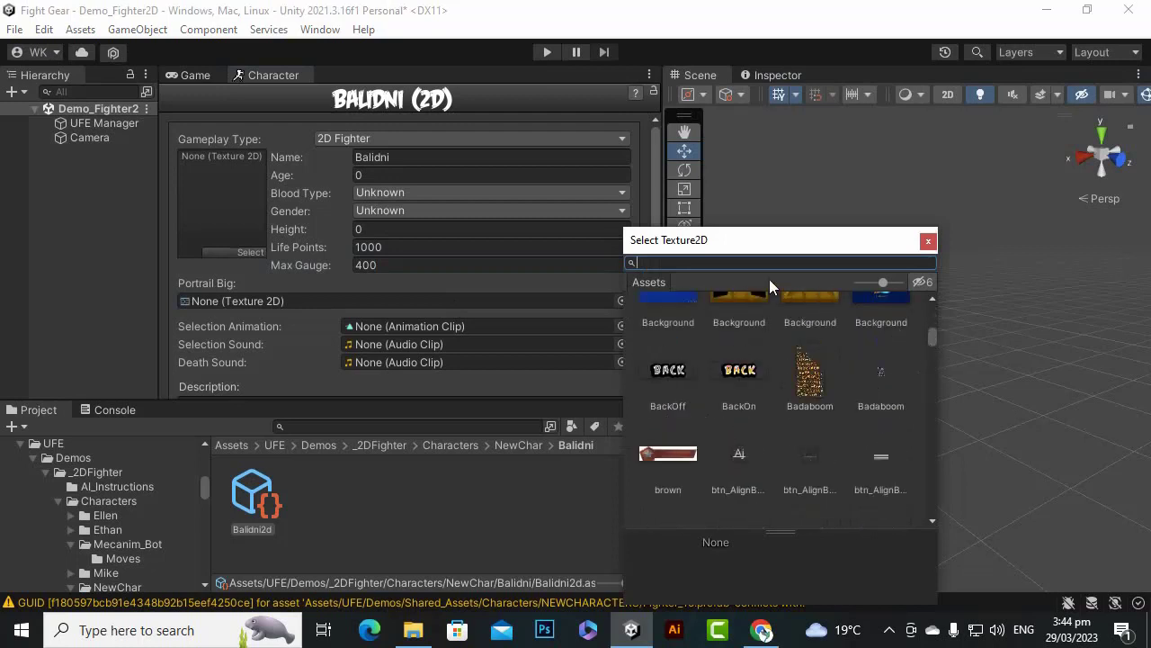
pyautogui.write('ba')
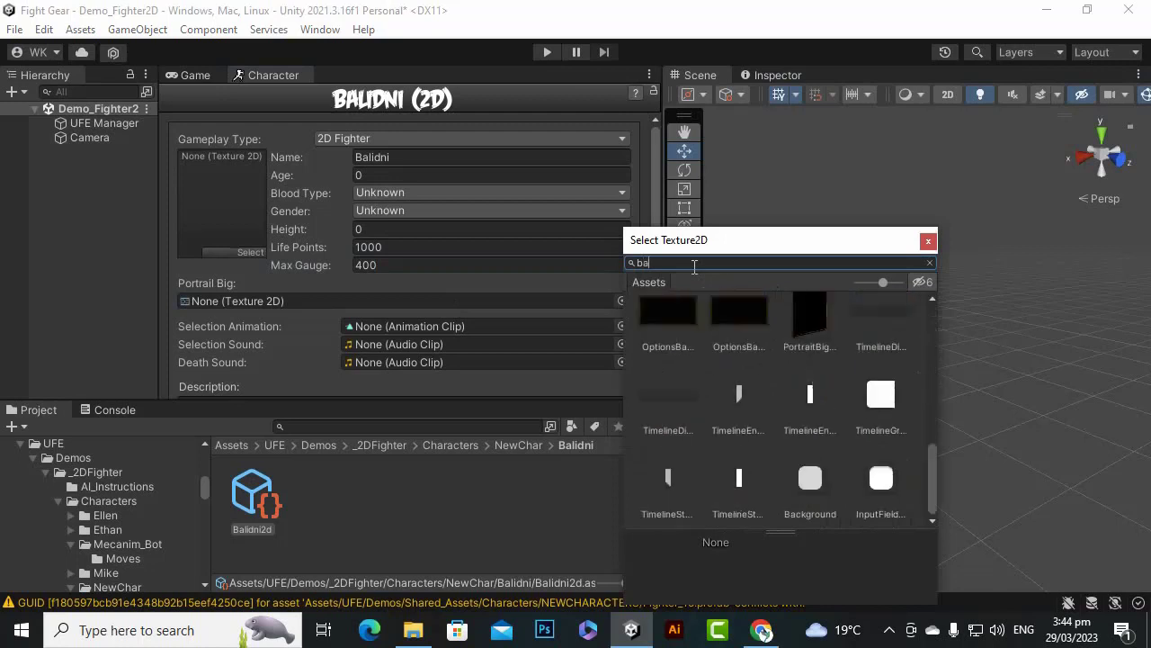
pyautogui.write('li')
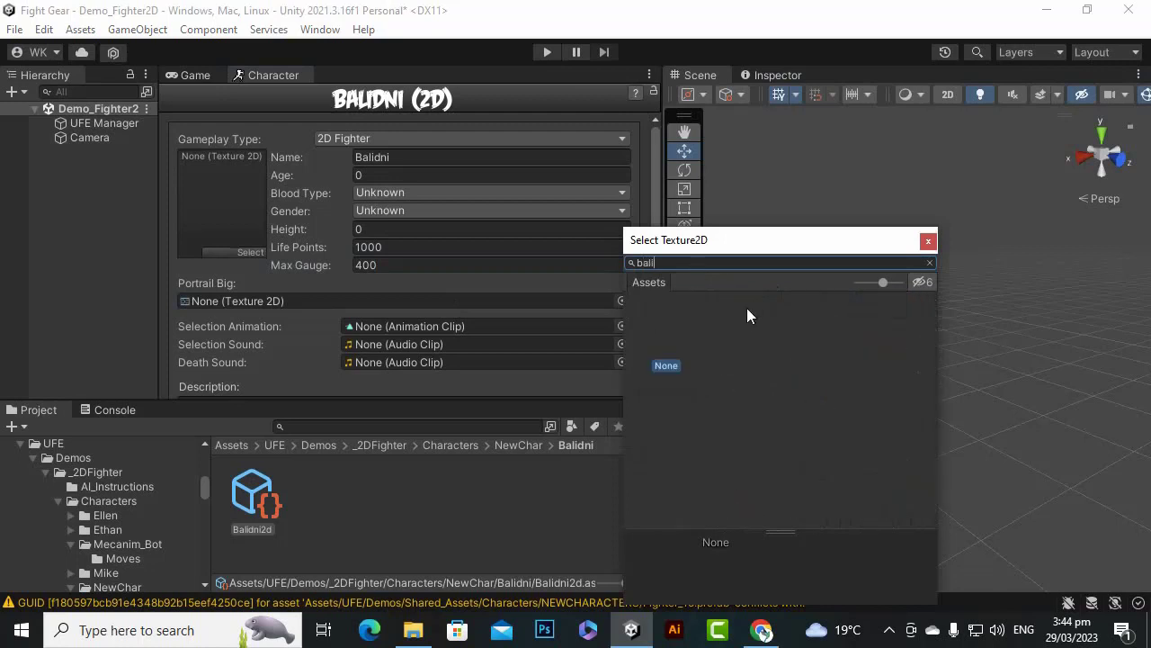
pyautogui.moveTo(700, 262); pyautogui.dragTo(525, 266)
pyautogui.write('portrain')
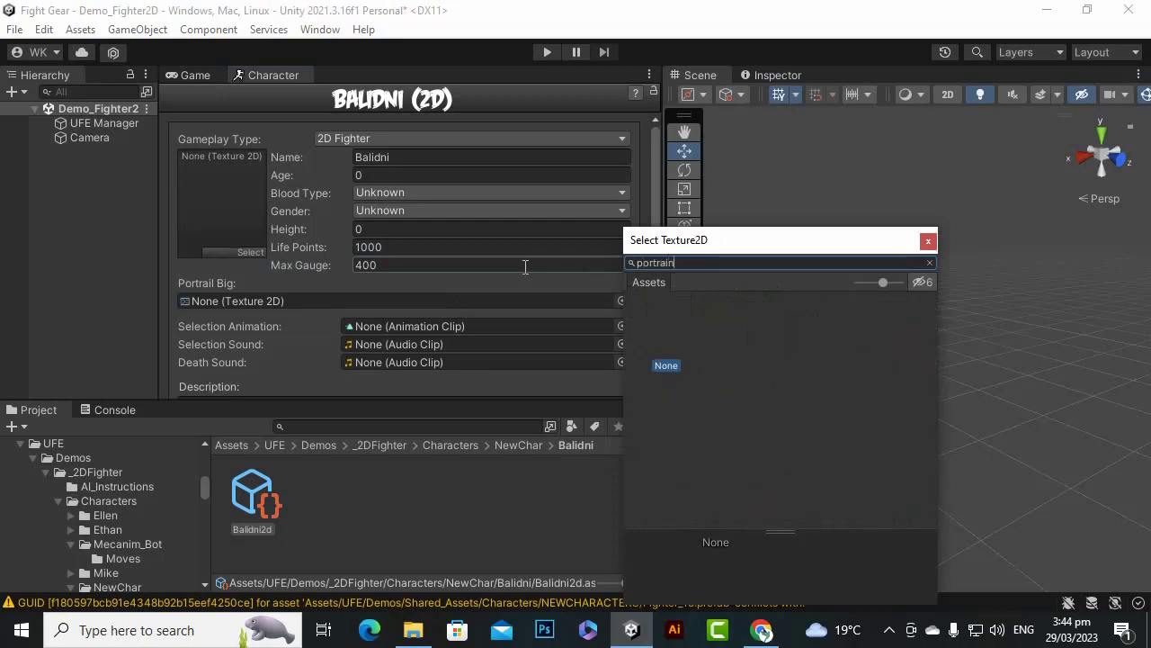
pyautogui.press('BackSpace')
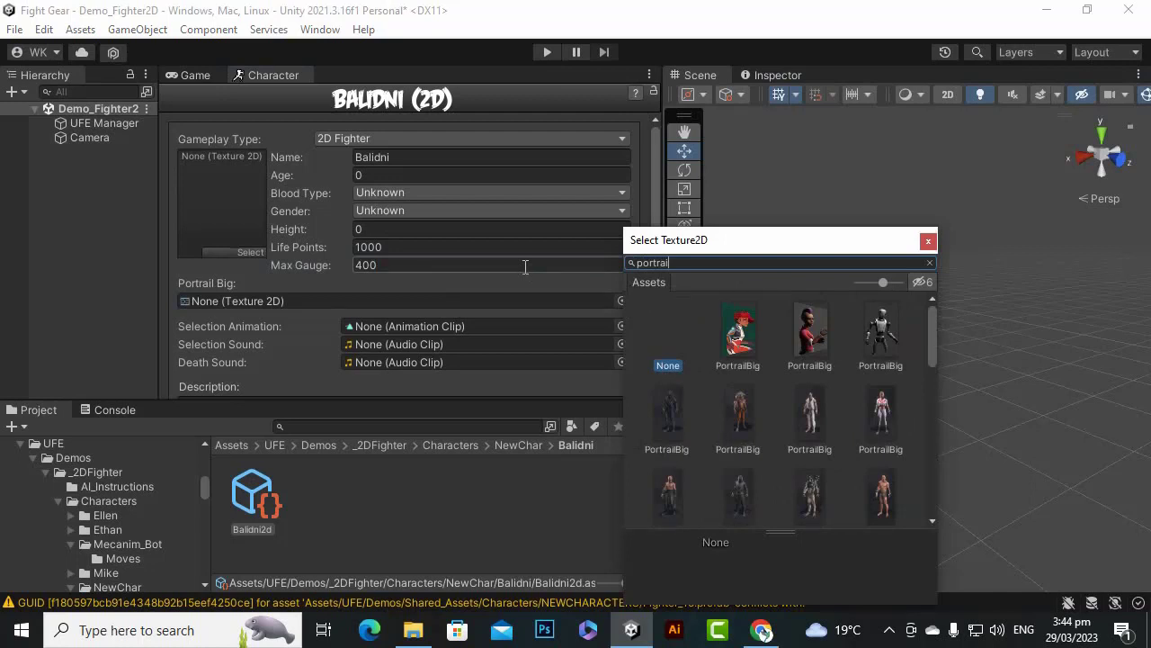
pyautogui.scroll(-2, 802, 455)
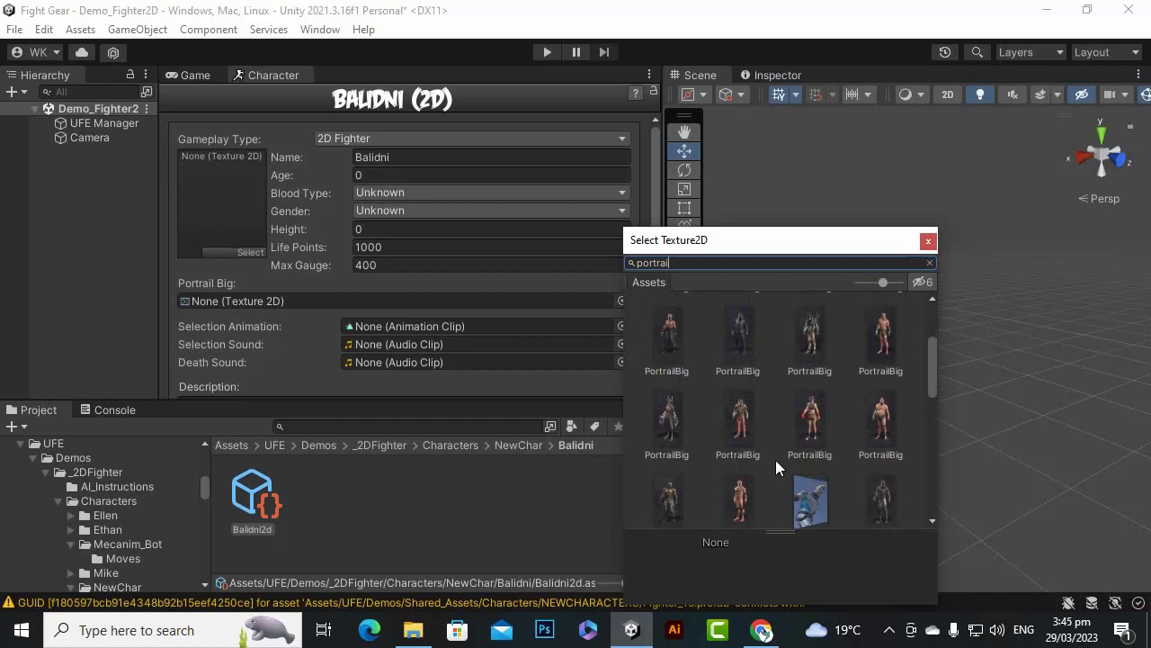
pyautogui.scroll(-1, 774, 461)
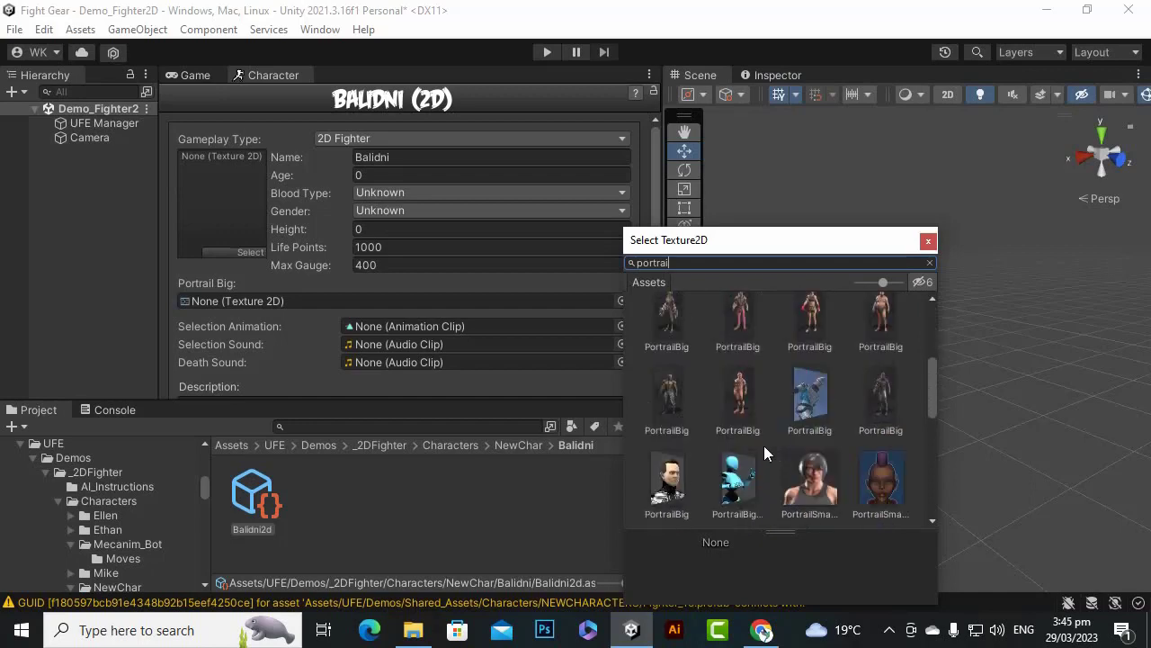
# Switch to File Explorer, open the UI folder inside Charachters > Balidni and select PortrailBig.png.
pyautogui.click(413, 629)
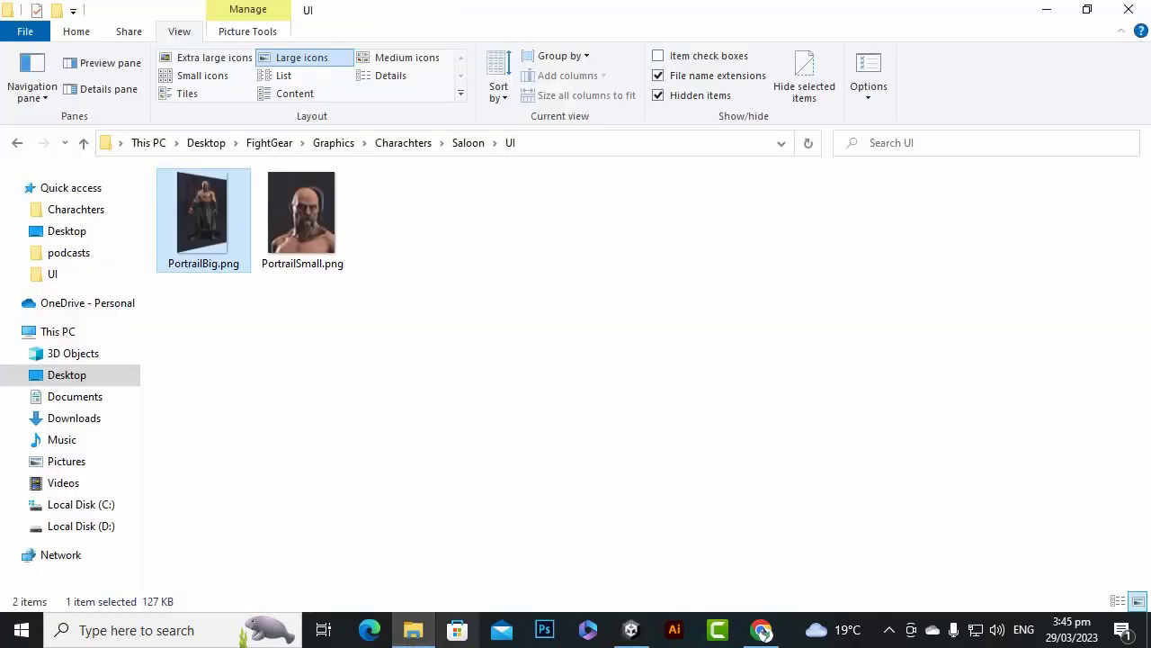
pyautogui.click(415, 144)
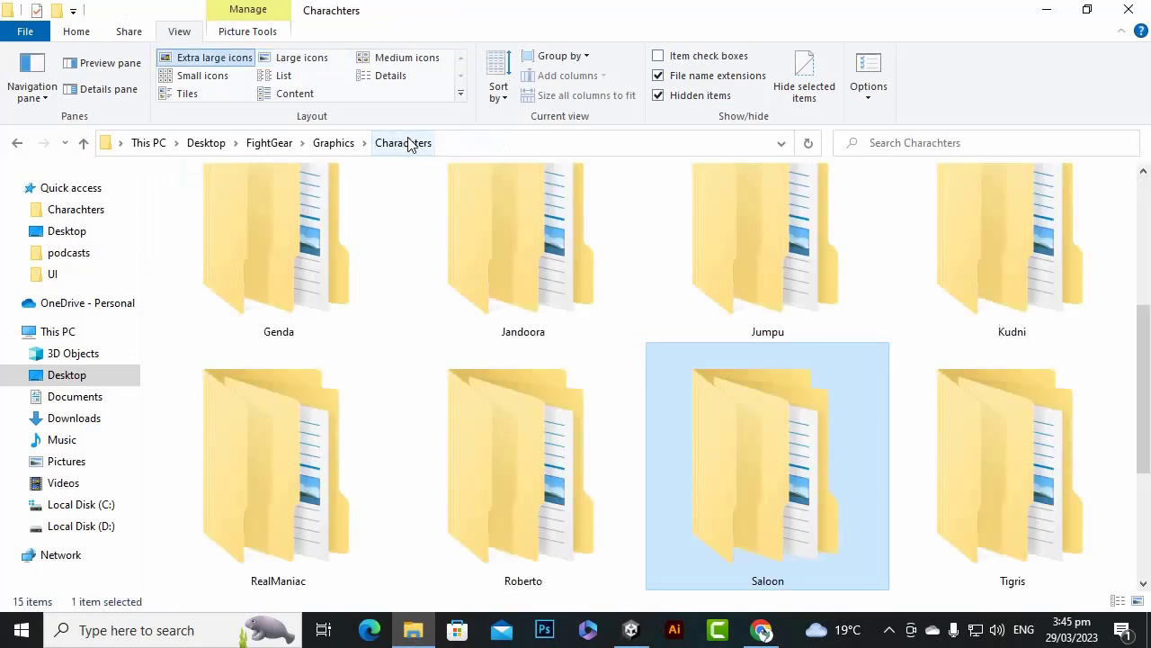
pyautogui.scroll(3, 297, 279)
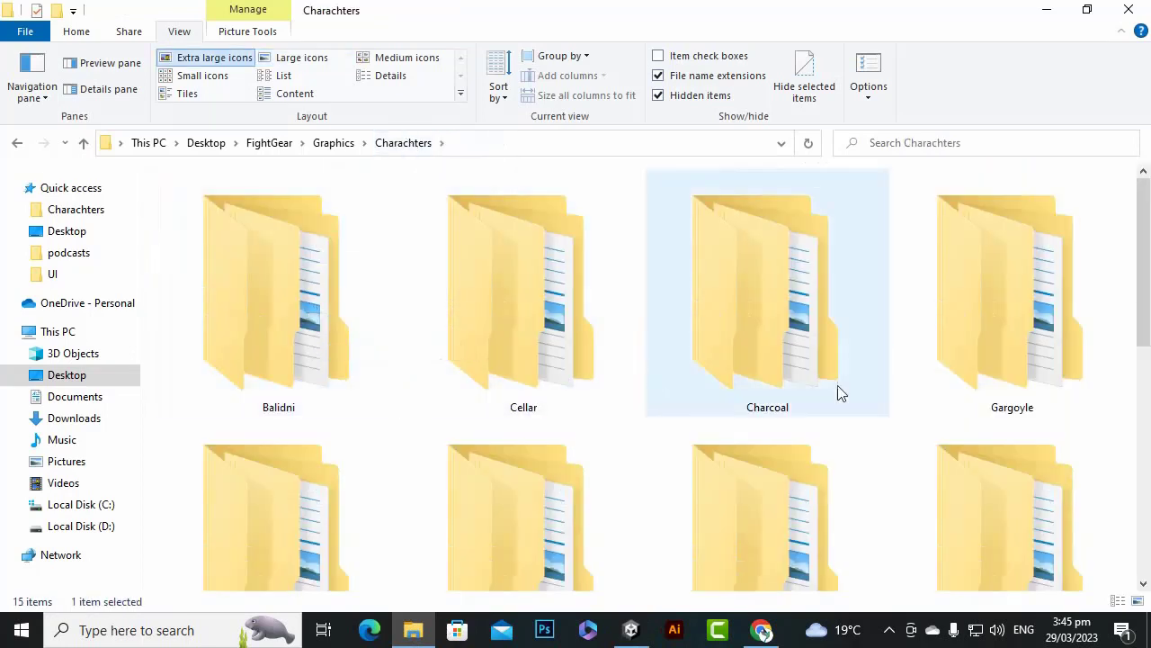
pyautogui.scroll(-5, 956, 390)
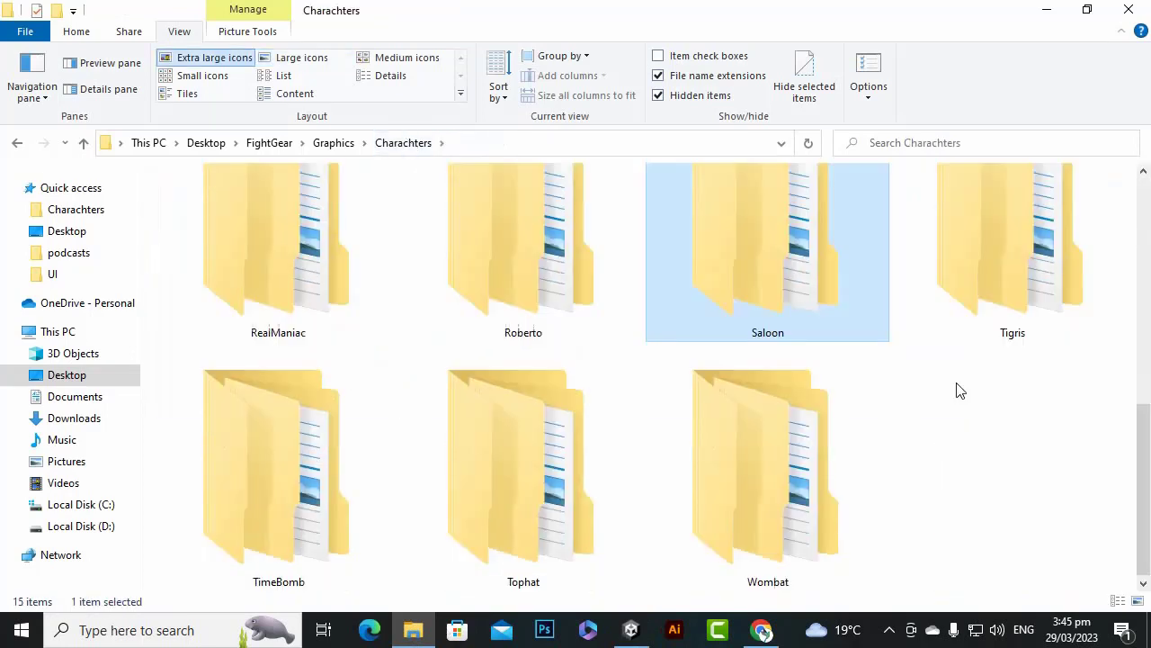
pyautogui.click(927, 444)
pyautogui.scroll(5, 926, 433)
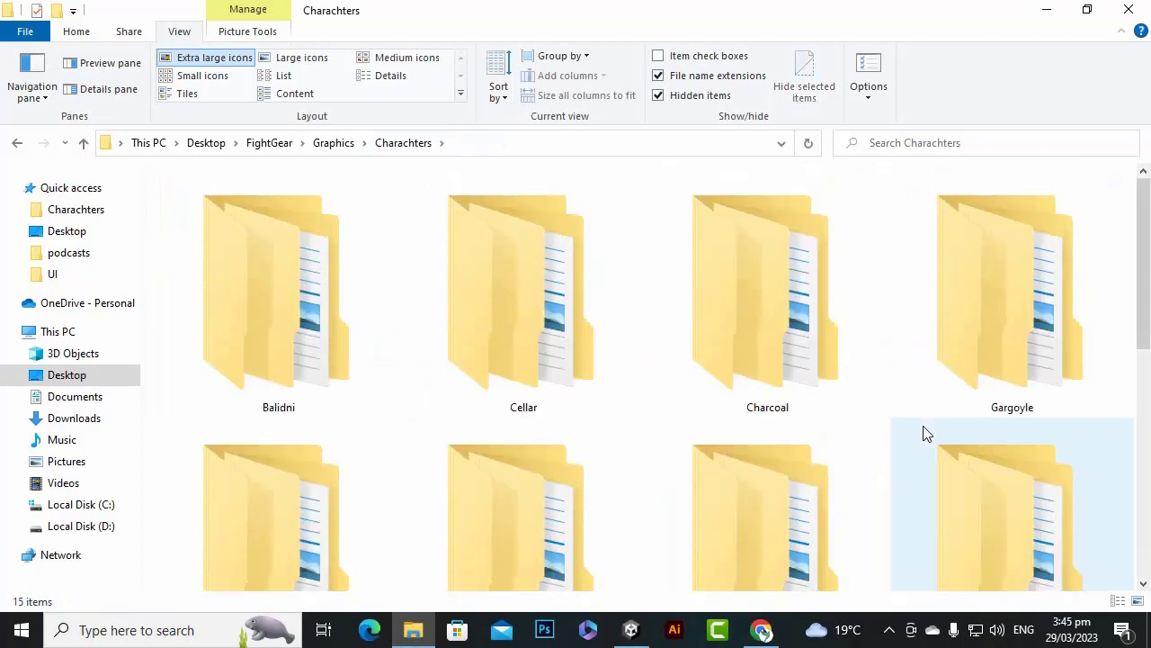
pyautogui.doubleClick(288, 335)
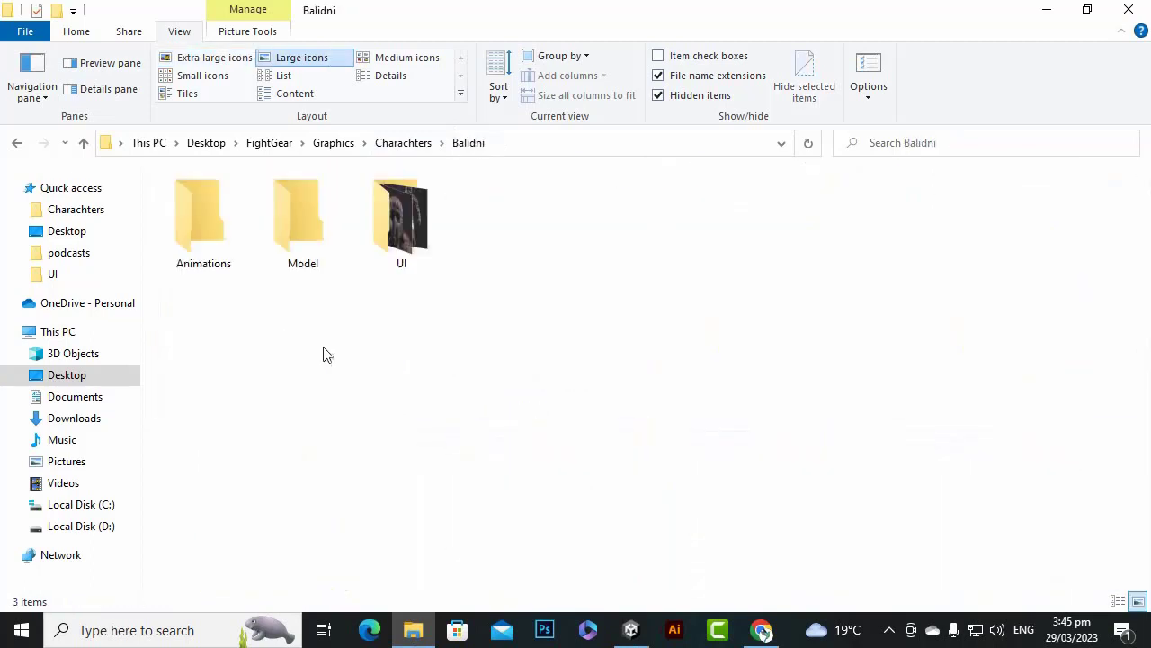
pyautogui.doubleClick(375, 238)
pyautogui.click(218, 237)
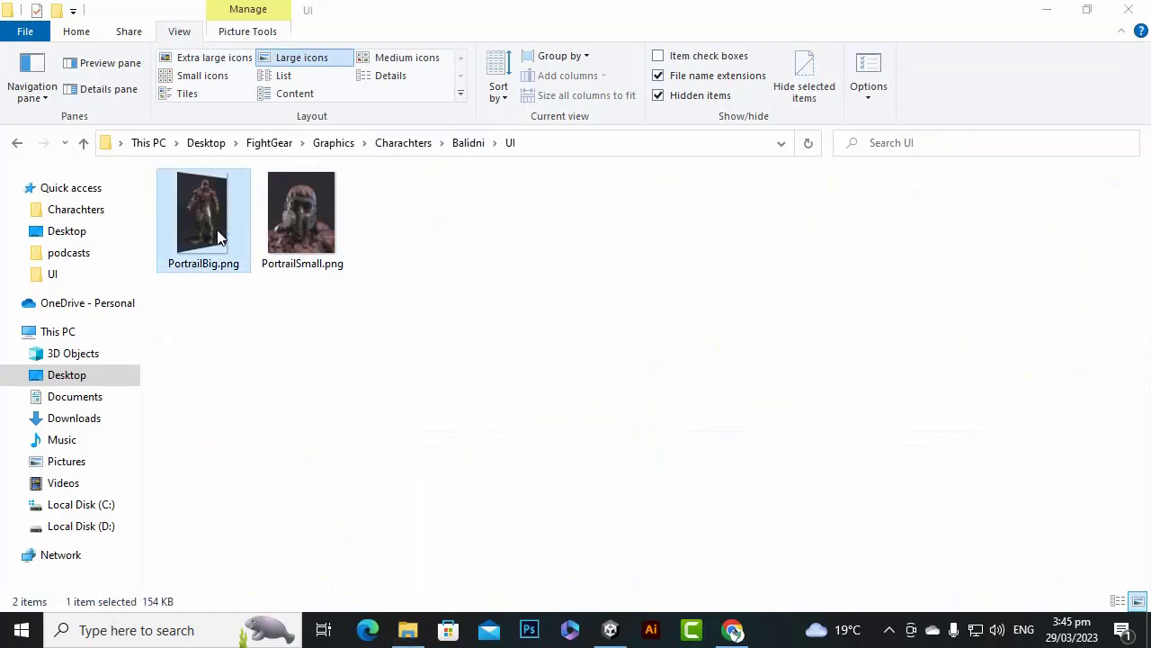
# View PortrailBig.png to see Balidni's full-body portrait and switch back to Unity.
pyautogui.doubleClick(219, 237)
pyautogui.scroll(2, 581, 178)
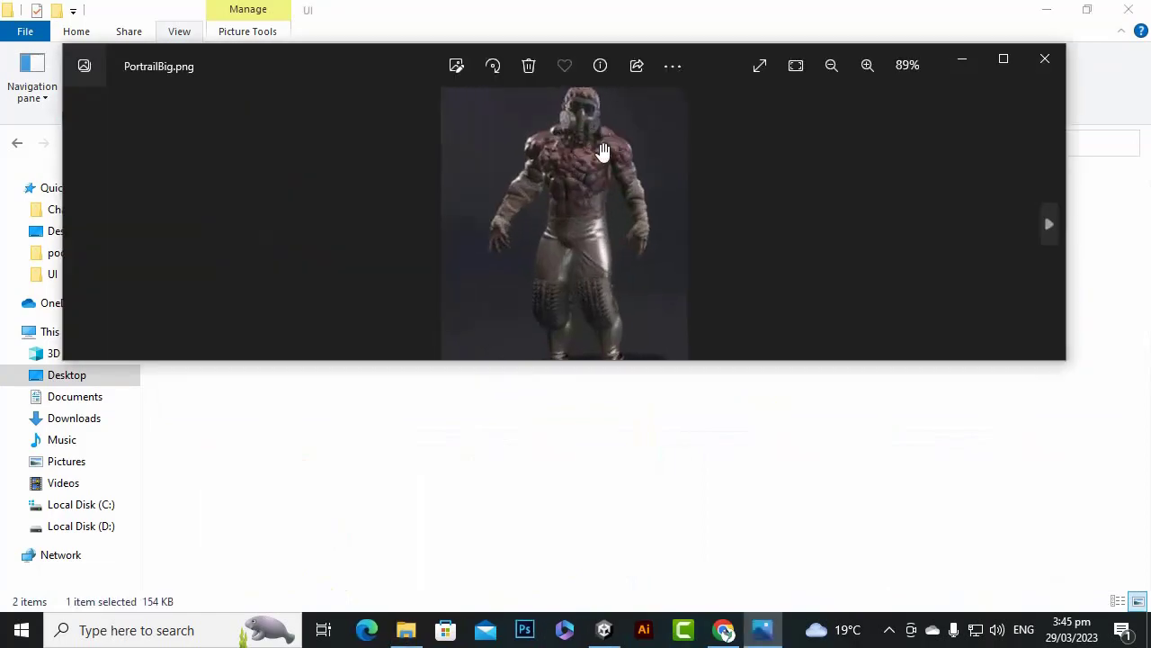
pyautogui.click(604, 630)
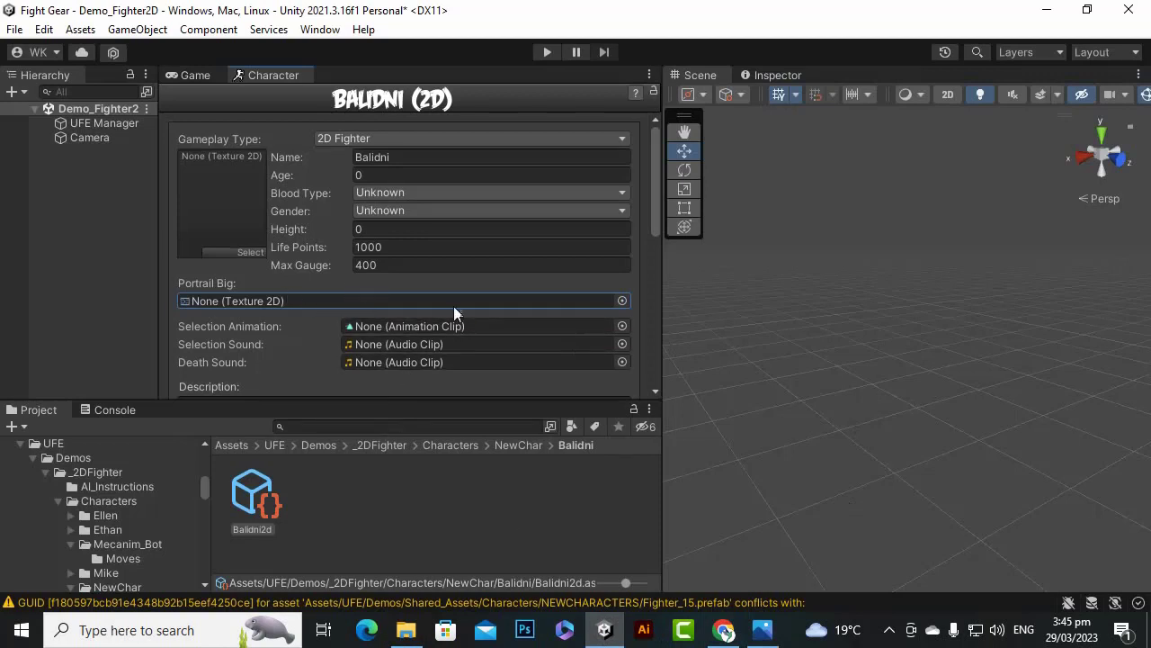
# Search the textures for Balidni's Portrail Big with "big" and enlarge the texture picker window.
pyautogui.click(621, 301)
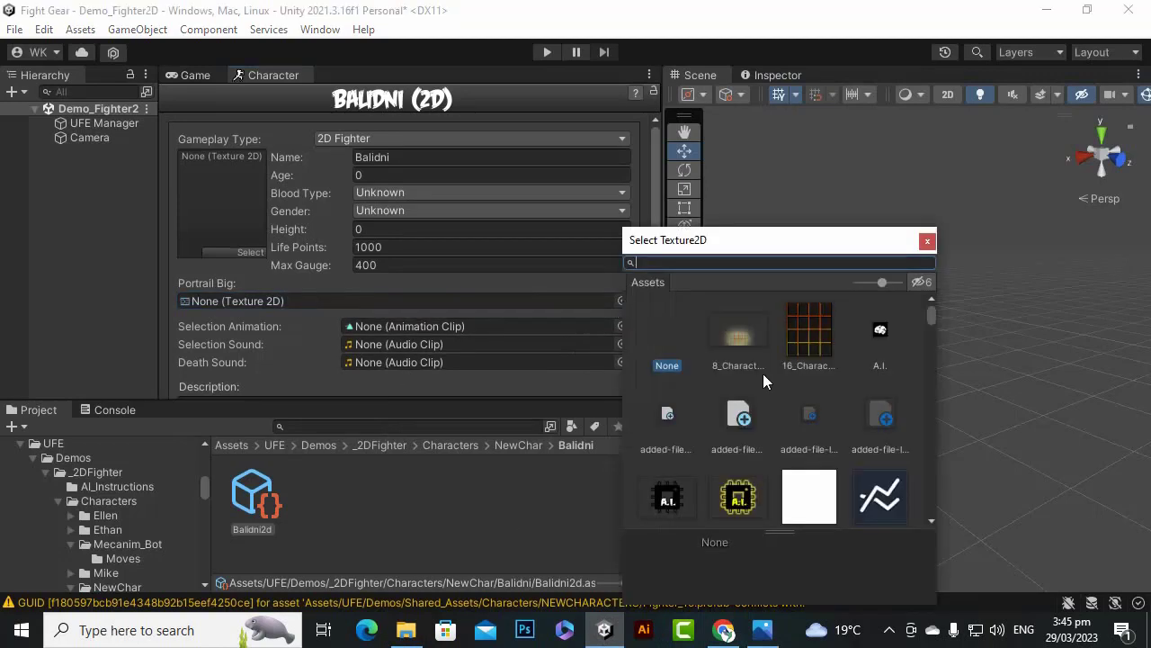
pyautogui.write('big')
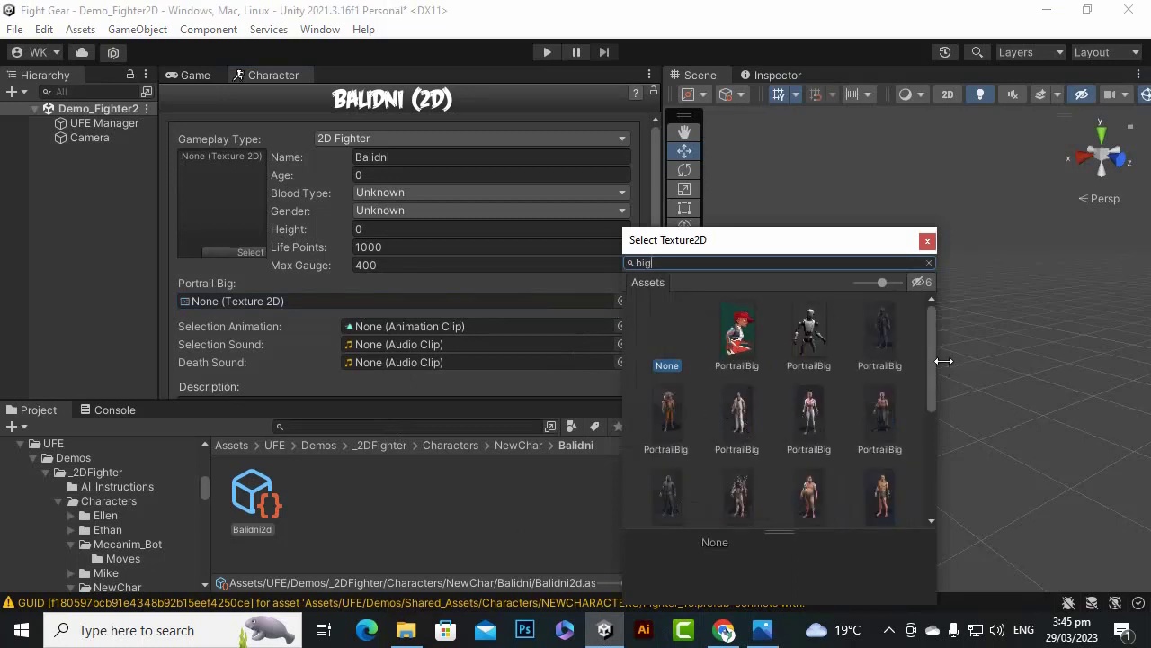
pyautogui.moveTo(943, 360); pyautogui.dragTo(1137, 367)
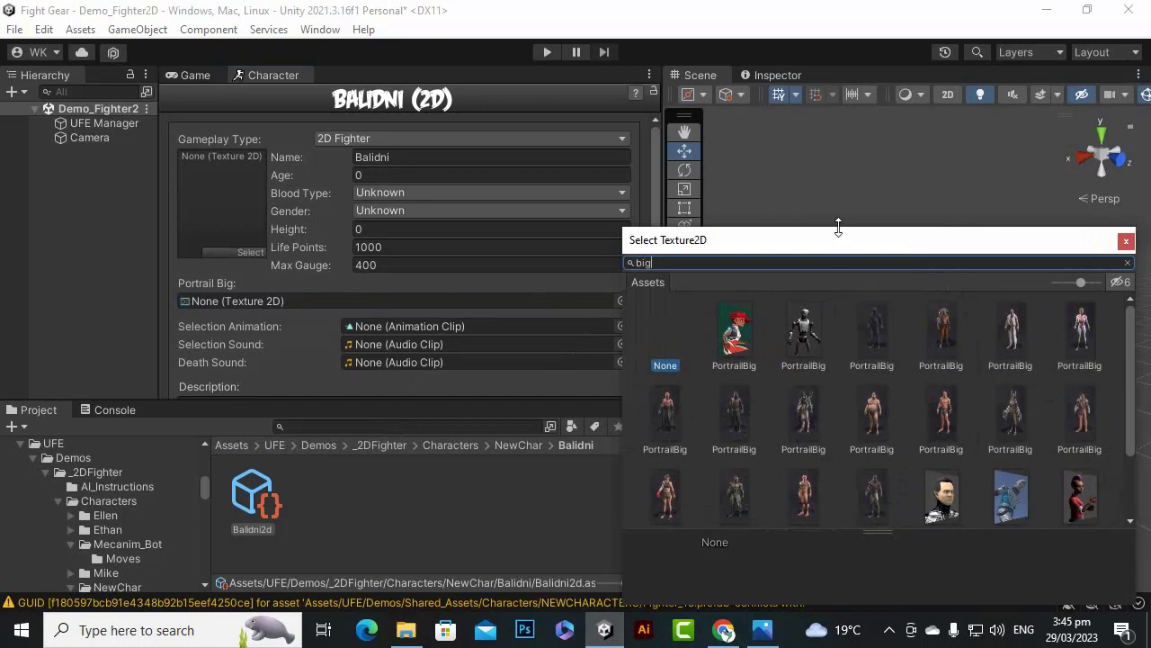
pyautogui.moveTo(838, 227); pyautogui.dragTo(736, 55)
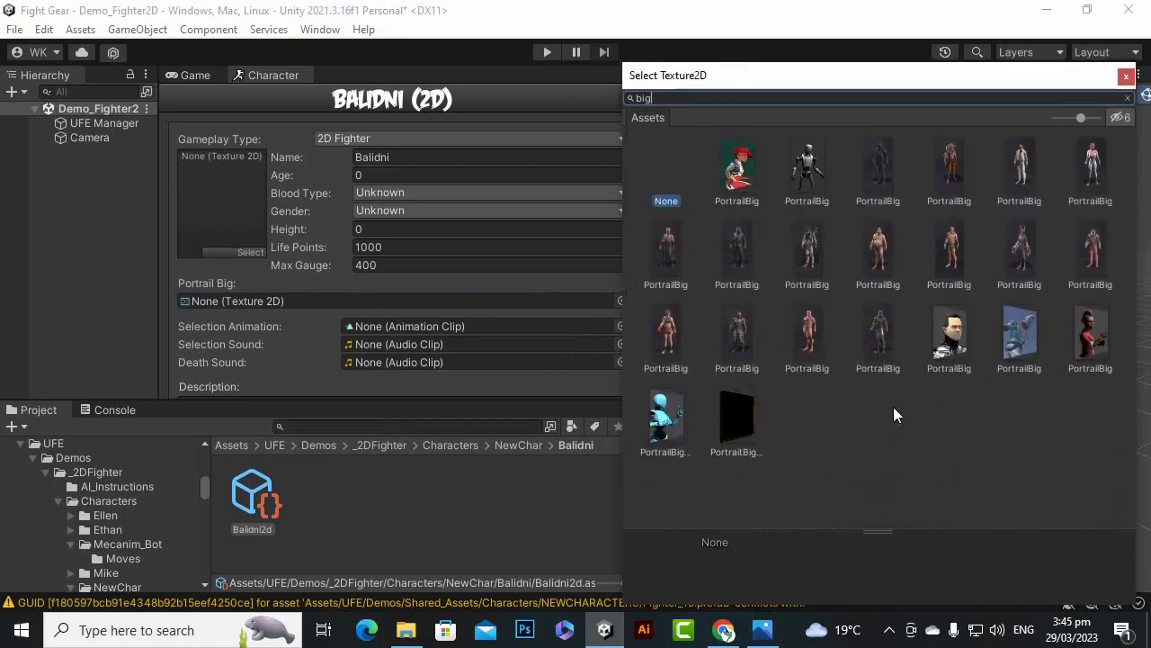
# Try the PortrailBig textures one after another in Balidni's Portrail Big field, comparing each in an enlarged preview.
pyautogui.click(731, 349)
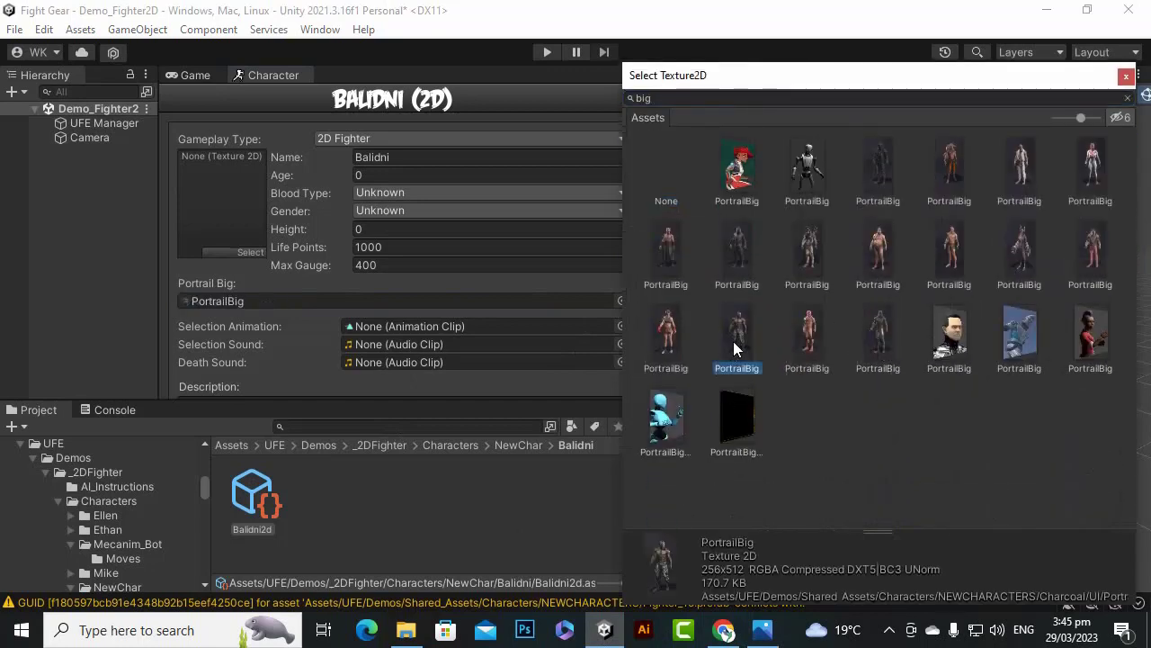
pyautogui.moveTo(725, 531); pyautogui.dragTo(777, 400)
pyautogui.scroll(-2, 683, 342)
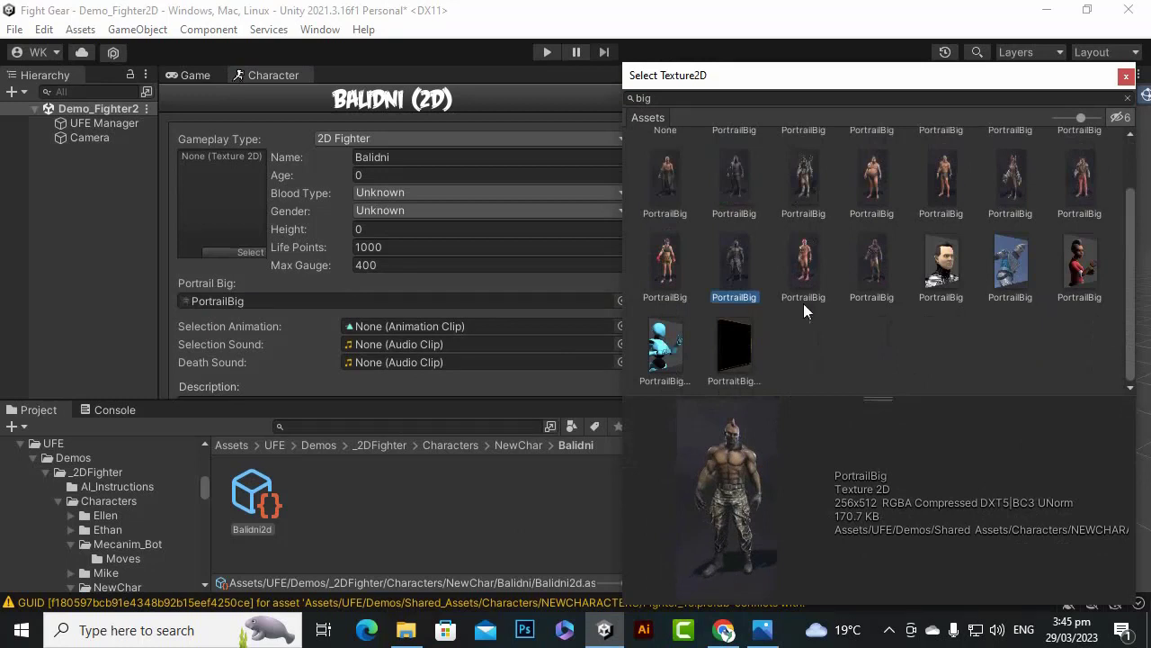
pyautogui.click(670, 259)
pyautogui.scroll(2, 875, 351)
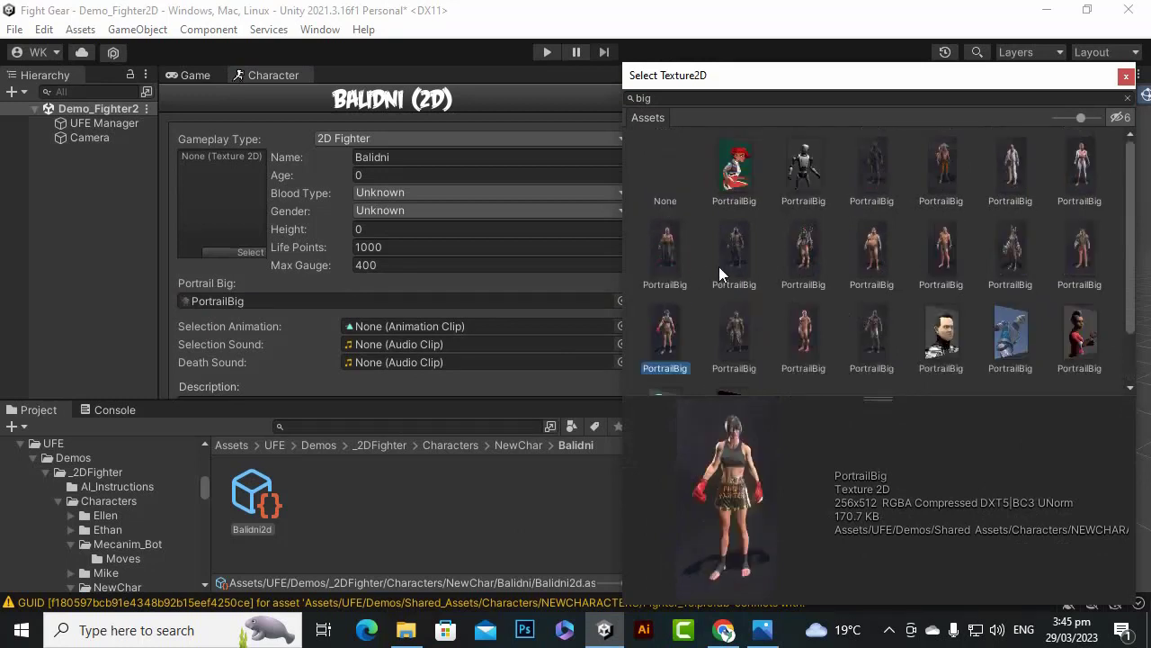
pyautogui.click(681, 245)
pyautogui.click(752, 238)
pyautogui.click(801, 240)
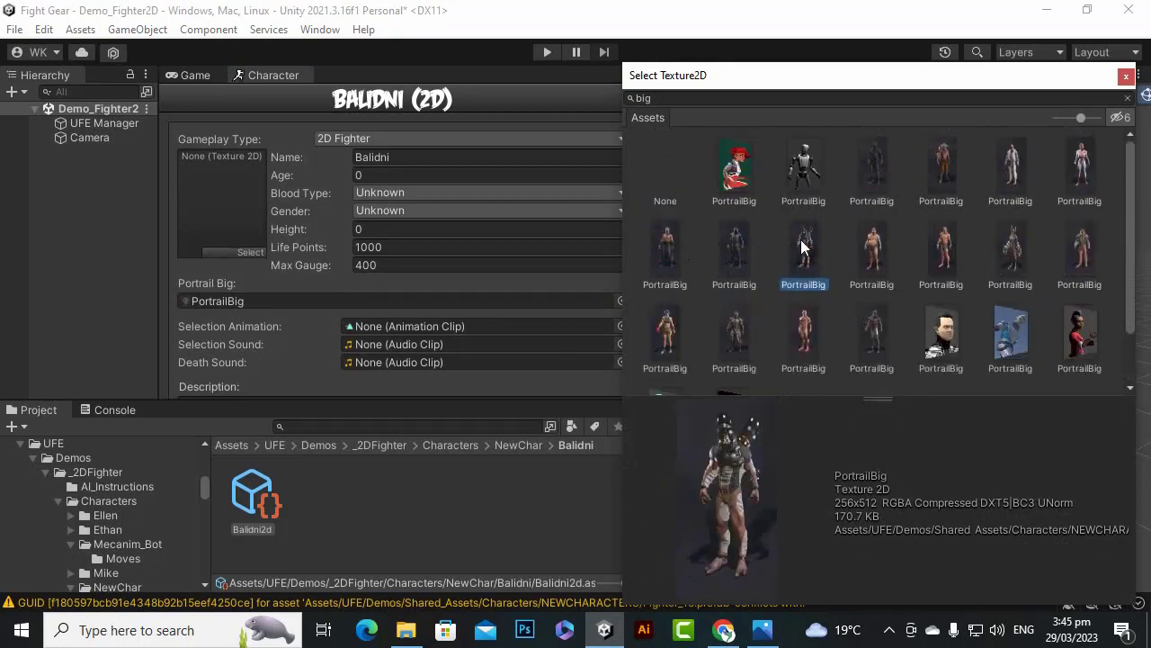
pyautogui.click(862, 252)
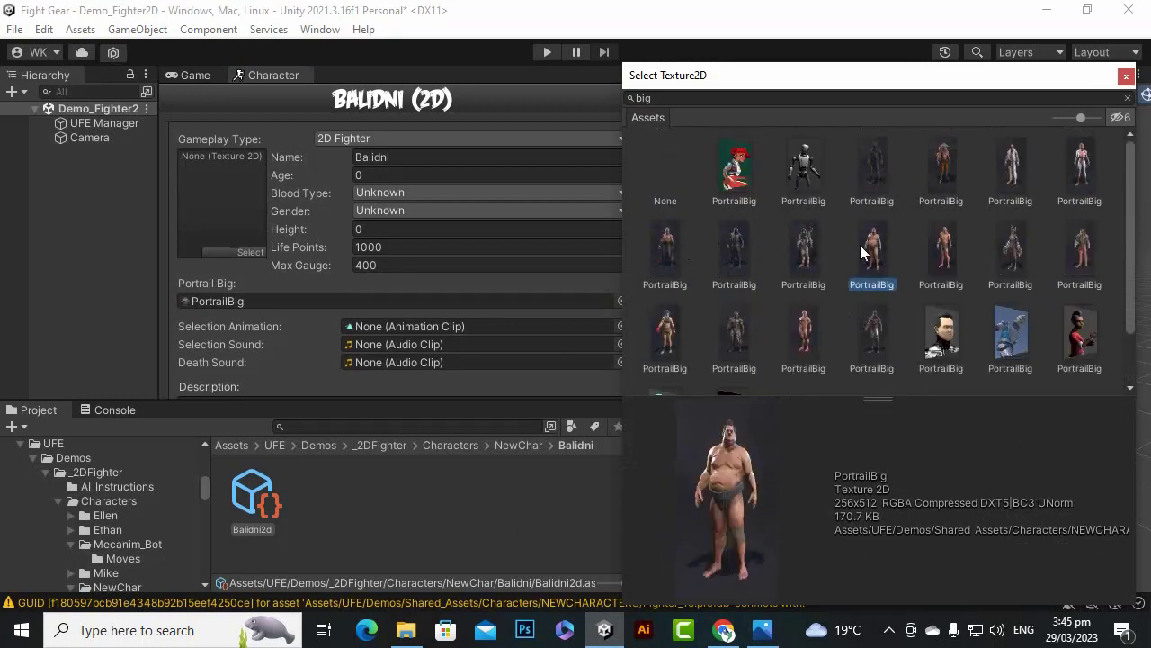
pyautogui.click(867, 171)
pyautogui.click(943, 175)
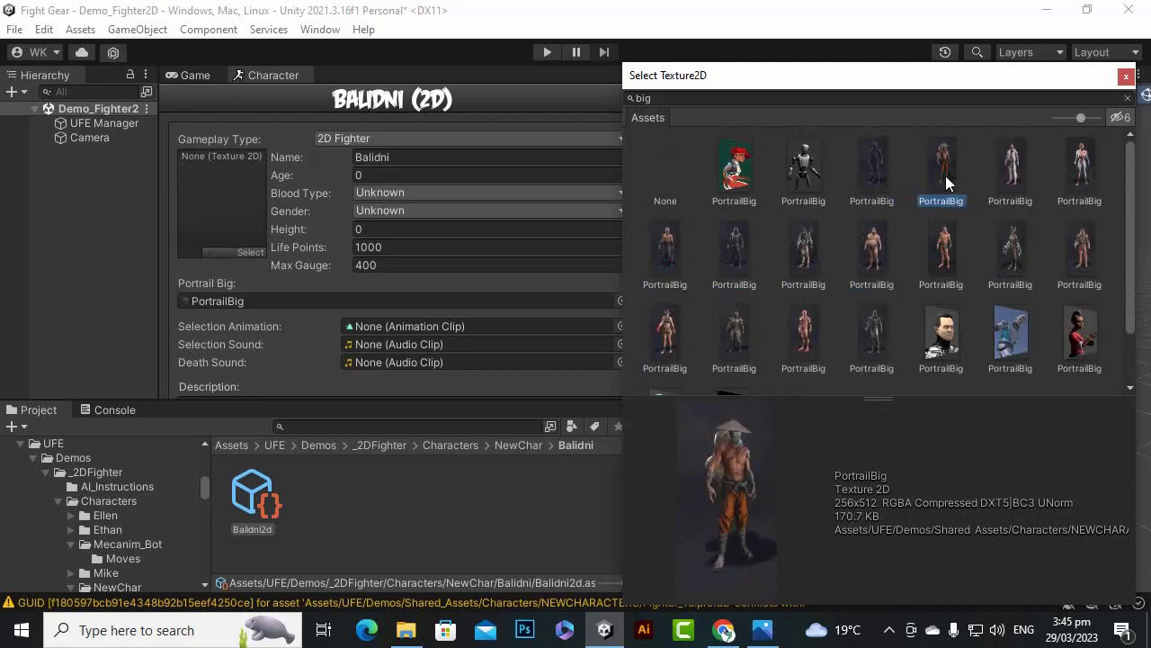
pyautogui.click(946, 241)
pyautogui.click(1031, 259)
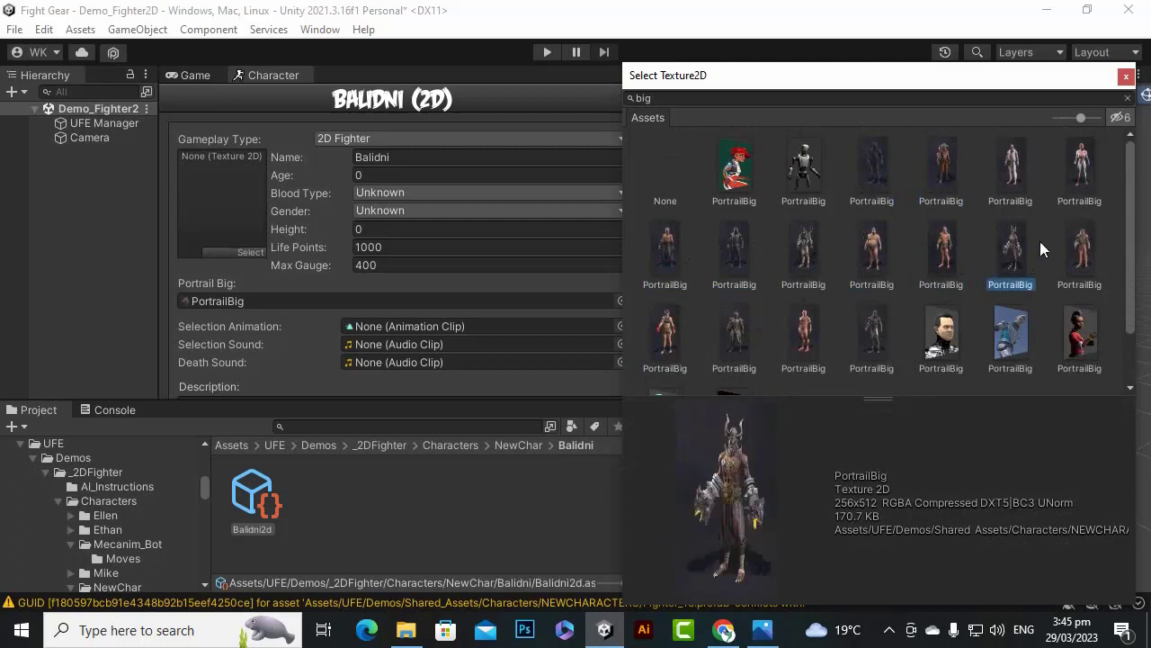
pyautogui.click(1075, 254)
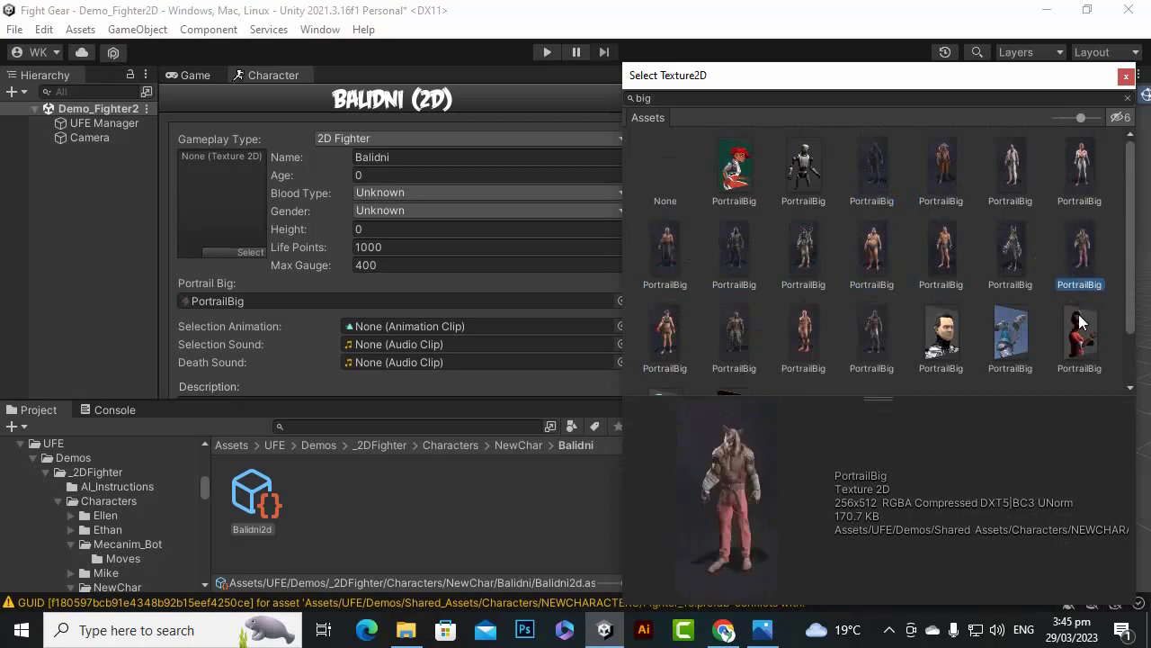
pyautogui.click(1090, 166)
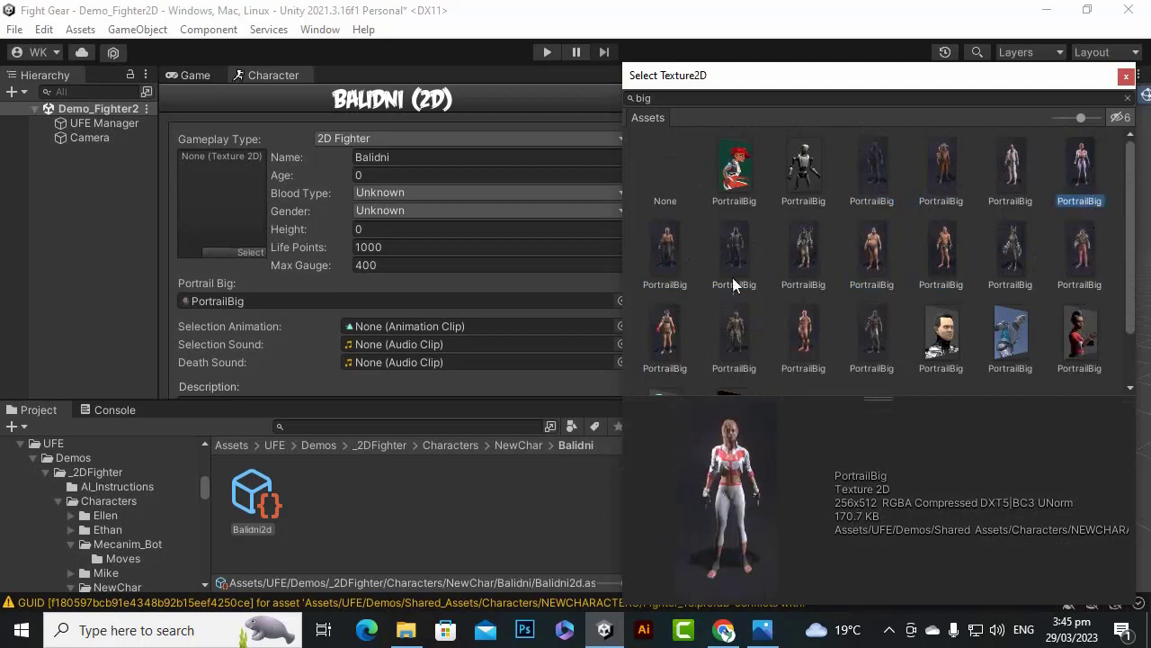
pyautogui.click(666, 252)
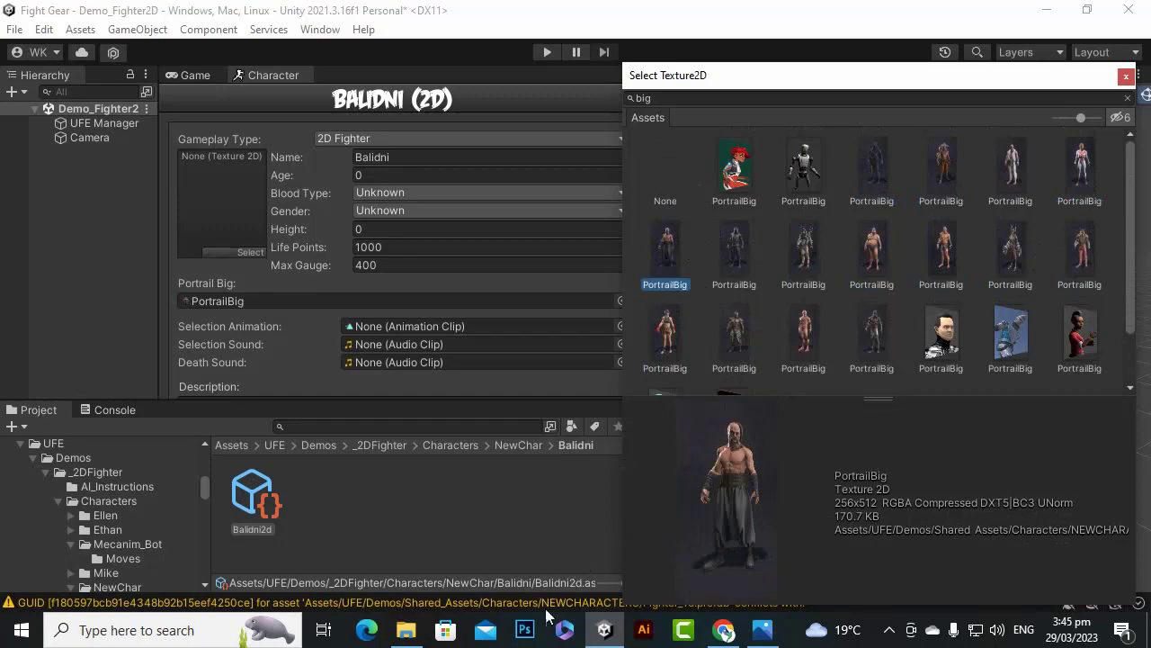
# Switch to File Explorer and view PortrailSmall.png and PortrailBig.png in Balidni's UI folder.
pyautogui.click(405, 630)
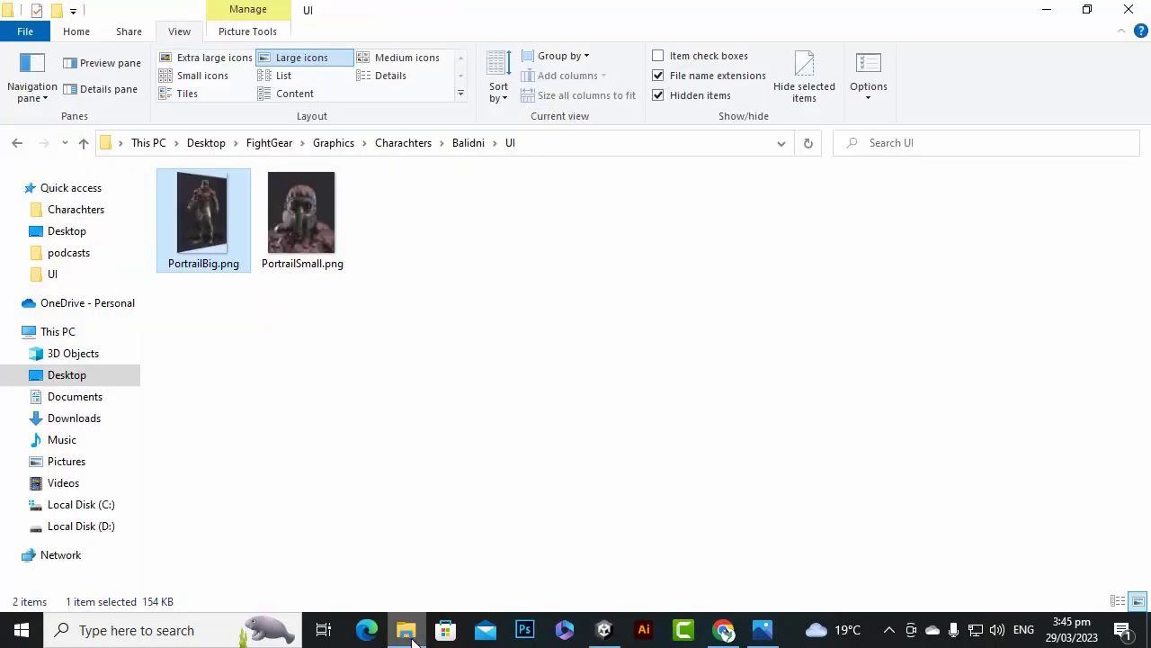
pyautogui.doubleClick(307, 232)
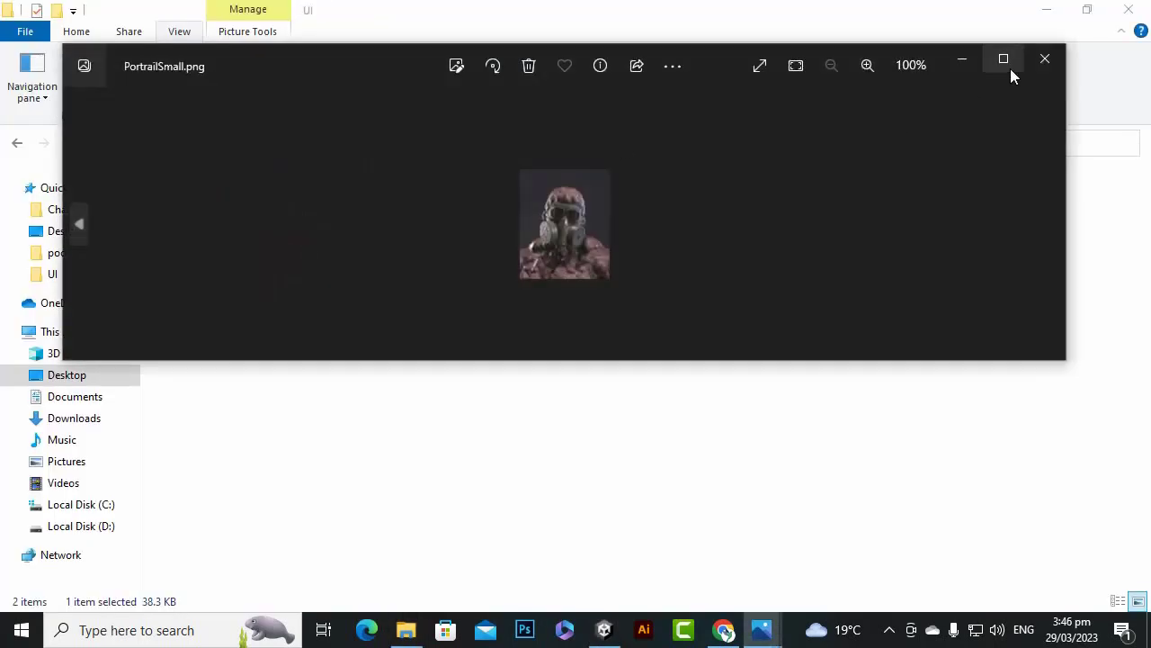
pyautogui.click(1047, 54)
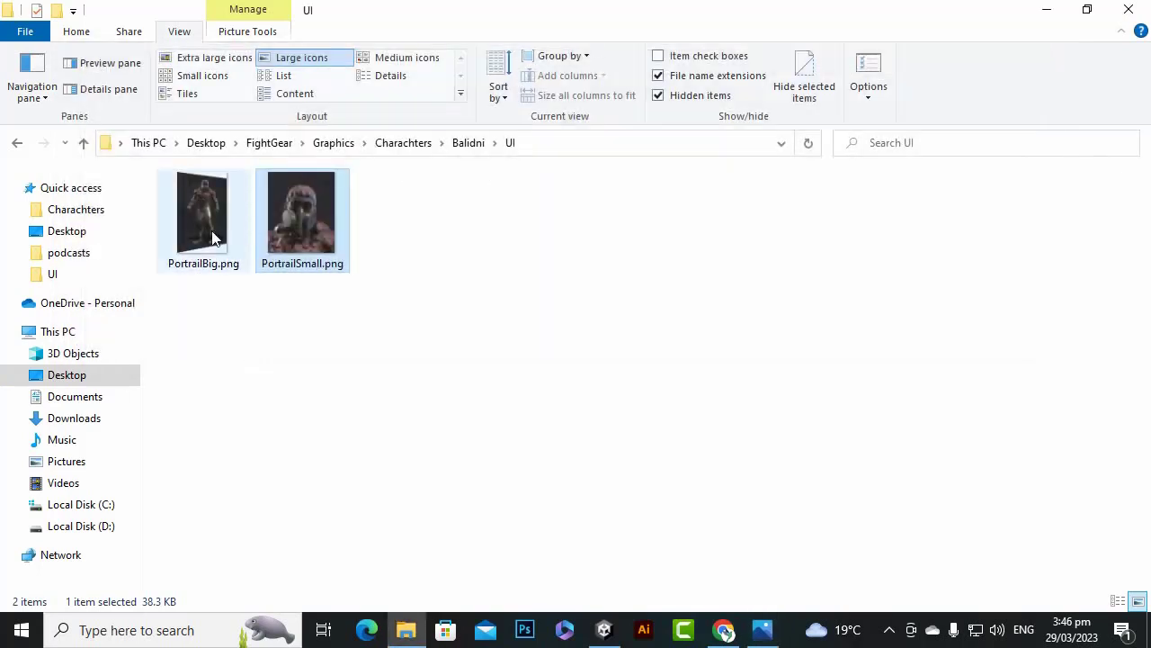
pyautogui.doubleClick(214, 238)
pyautogui.scroll(4, 591, 270)
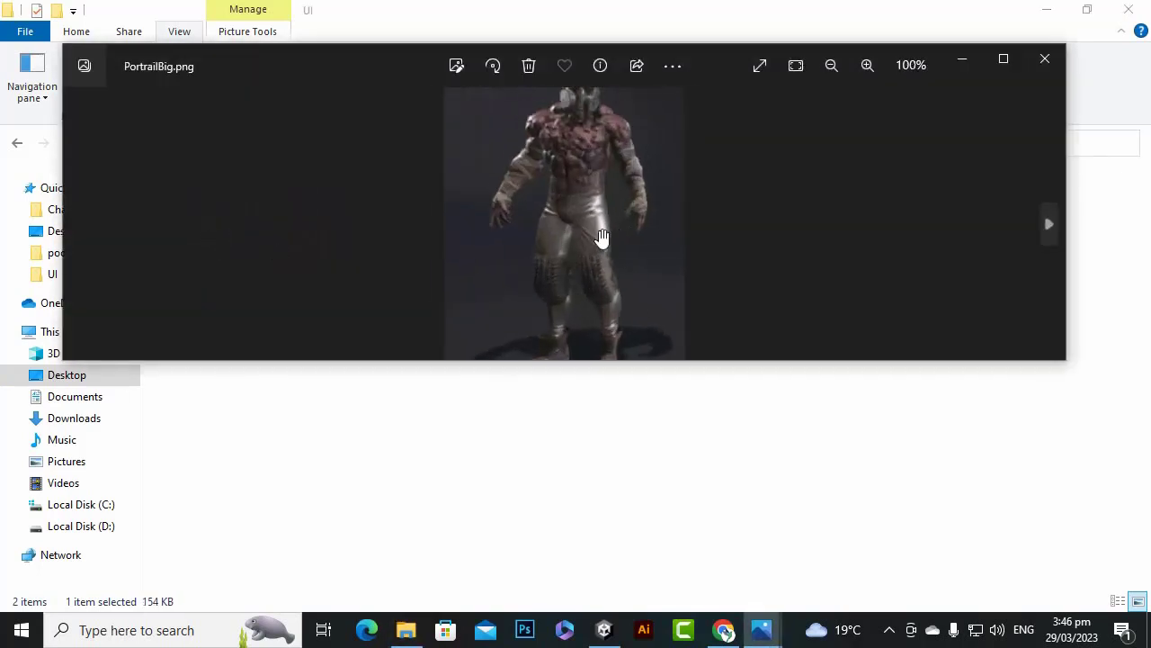
pyautogui.scroll(-3, 581, 258)
pyautogui.scroll(-2, 581, 258)
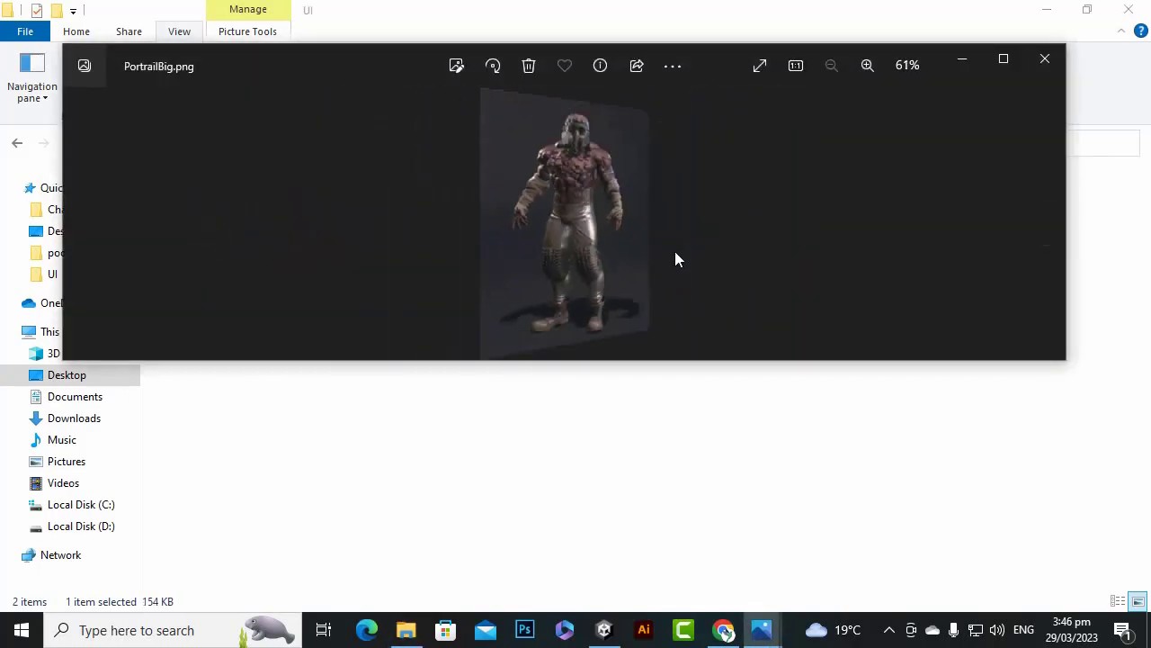
pyautogui.click(1043, 60)
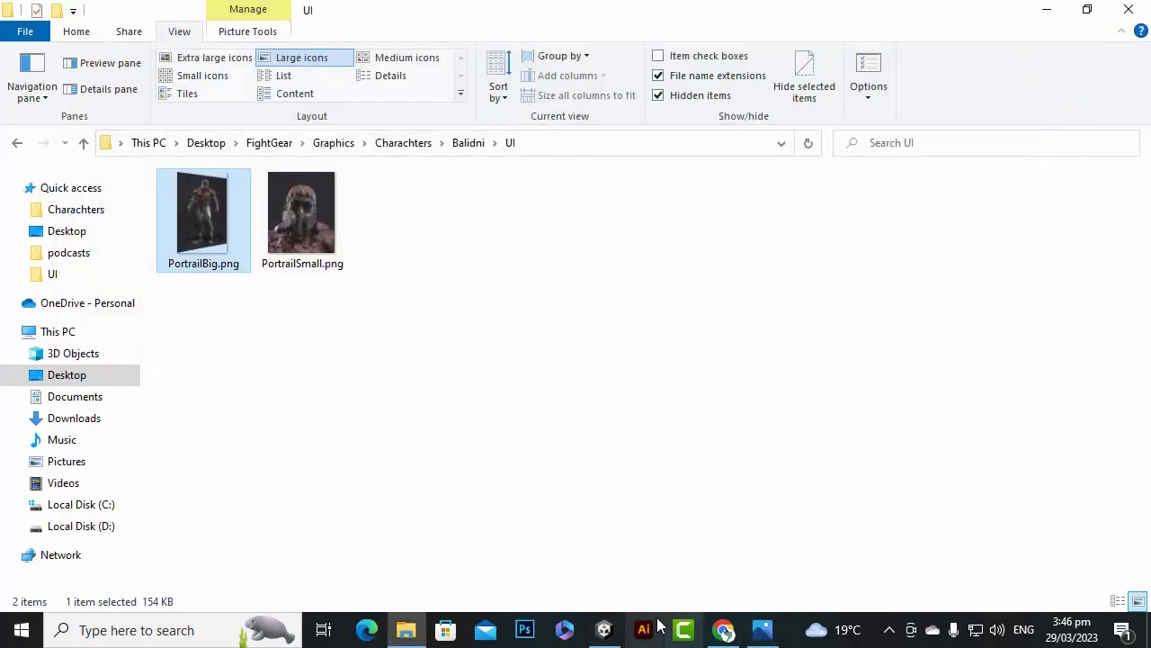
# Switch back to Unity and try further PortrailBig textures for Balidni, ending with the figure in the dark blue suit.
pyautogui.click(605, 629)
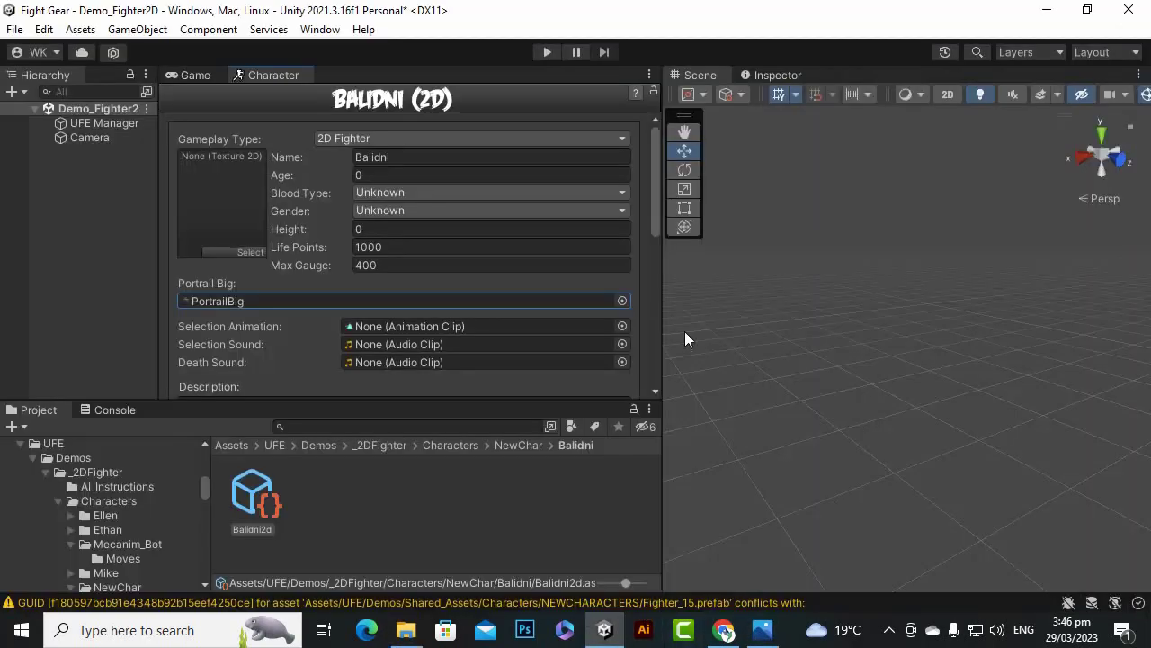
pyautogui.click(617, 301)
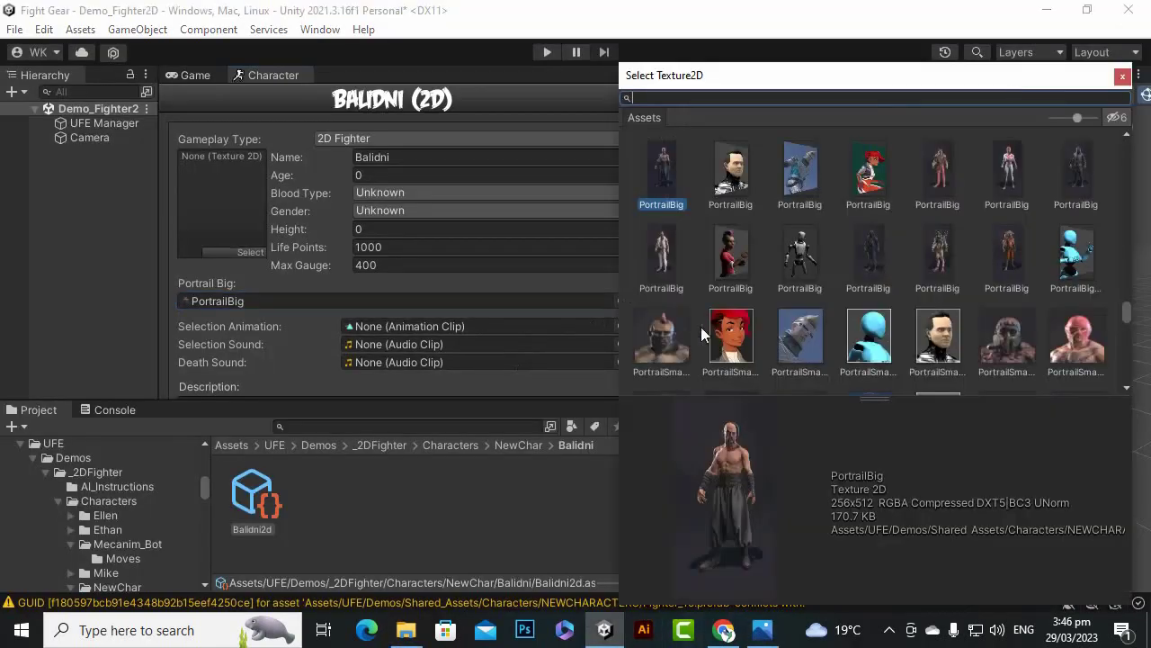
pyautogui.click(933, 261)
pyautogui.click(1086, 169)
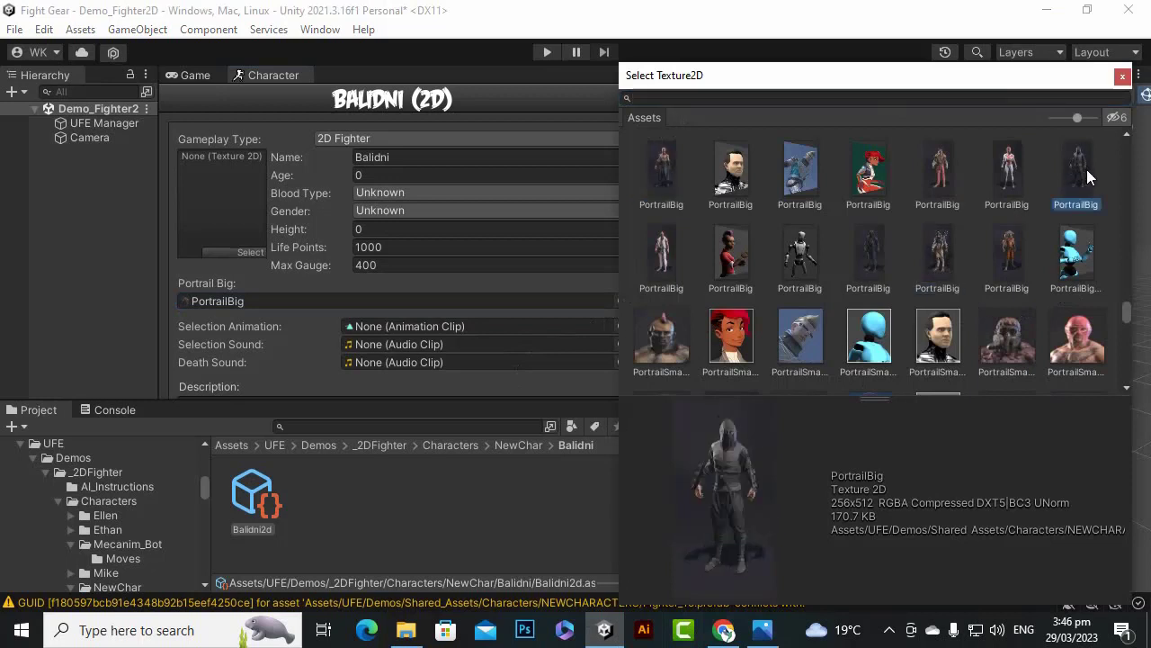
pyautogui.click(810, 260)
pyautogui.click(868, 252)
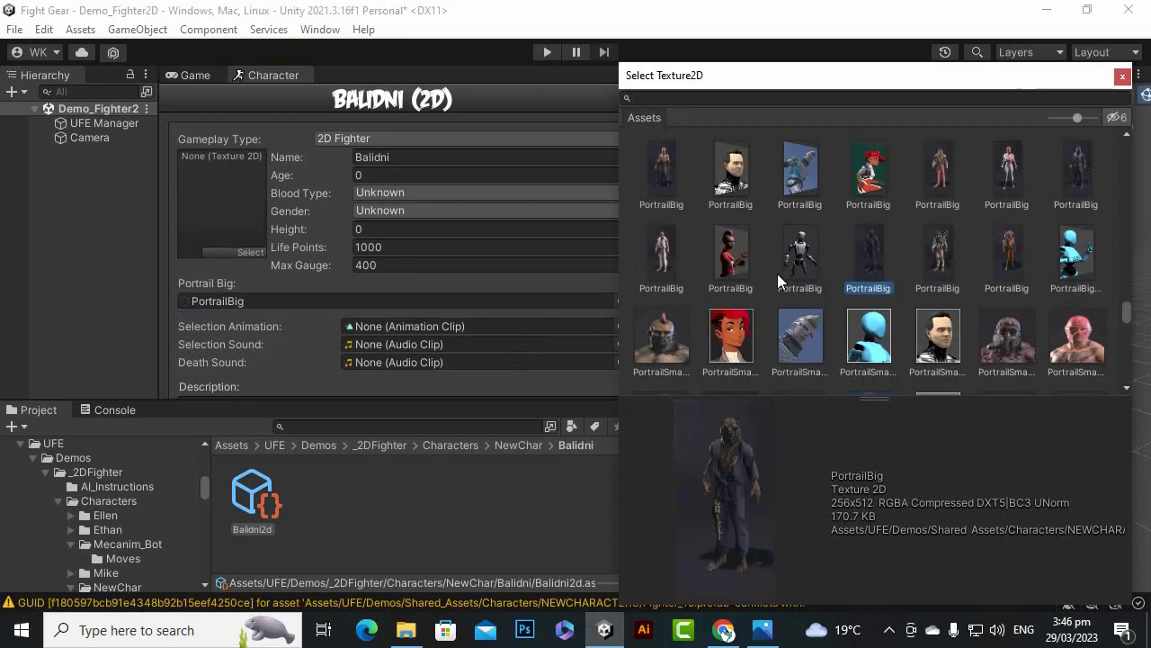
pyautogui.click(889, 629)
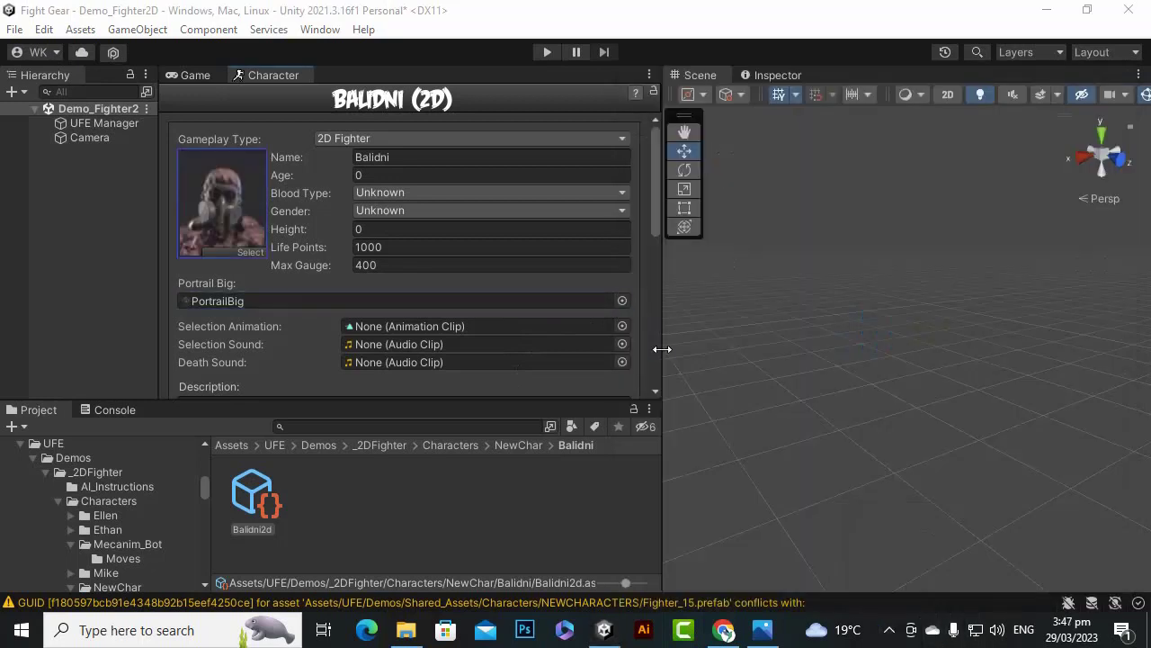
# Enter "Balidni is a fast dangerous warrier" as the character's description.
pyautogui.moveTo(663, 350); pyautogui.dragTo(665, 350)
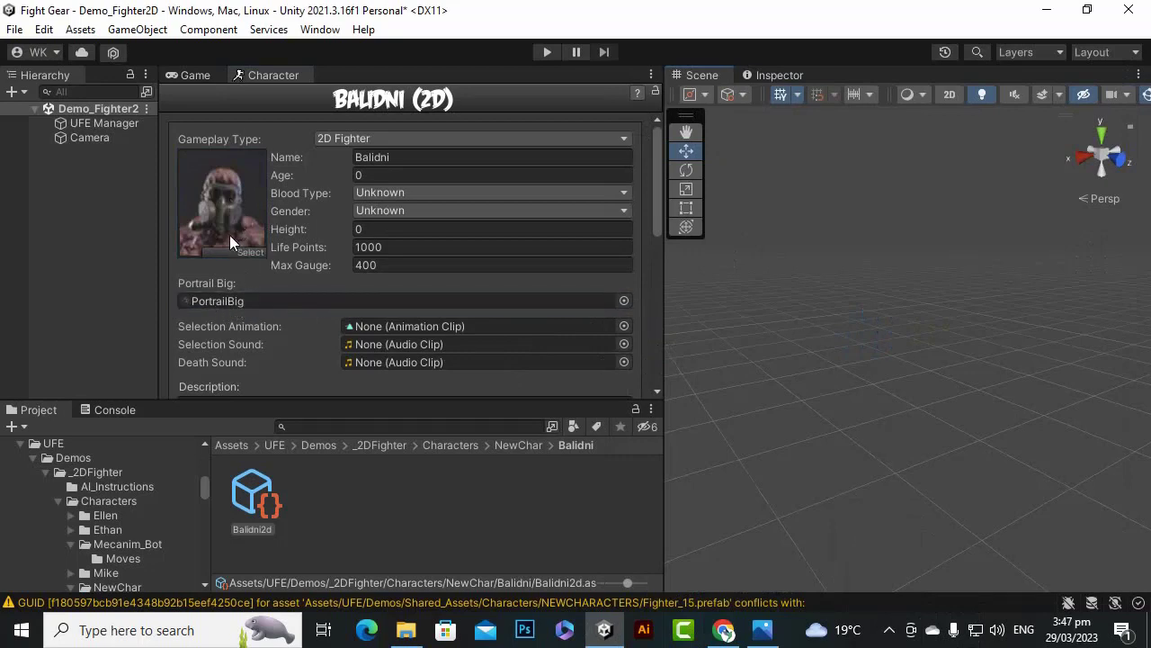
pyautogui.scroll(-3, 346, 372)
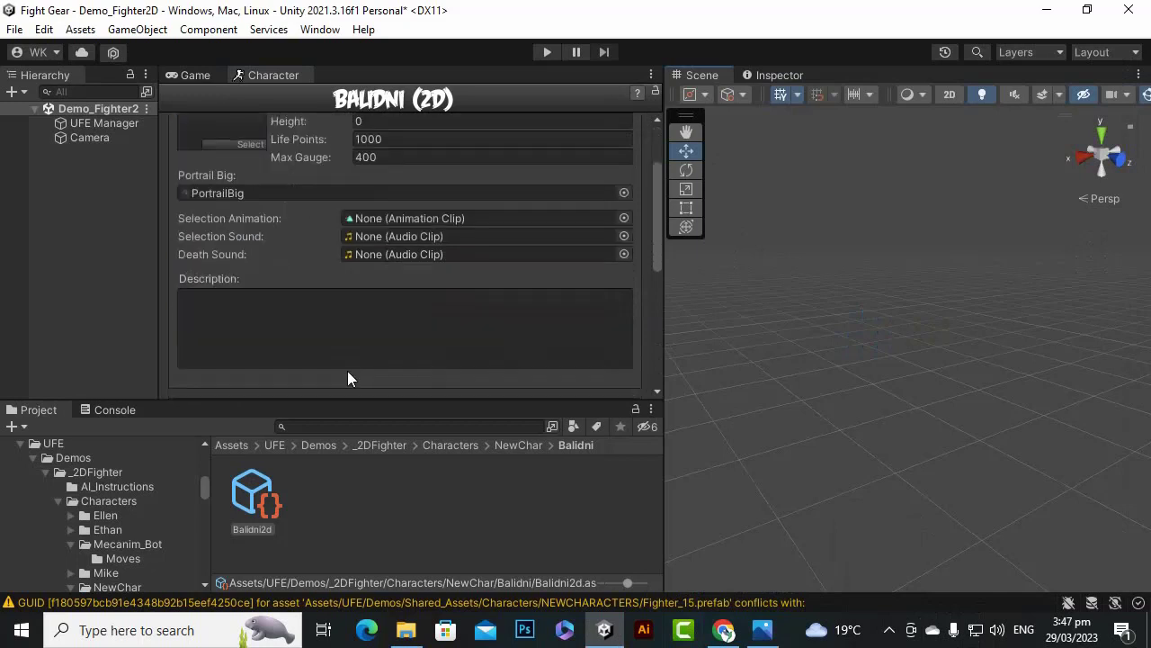
pyautogui.click(329, 309)
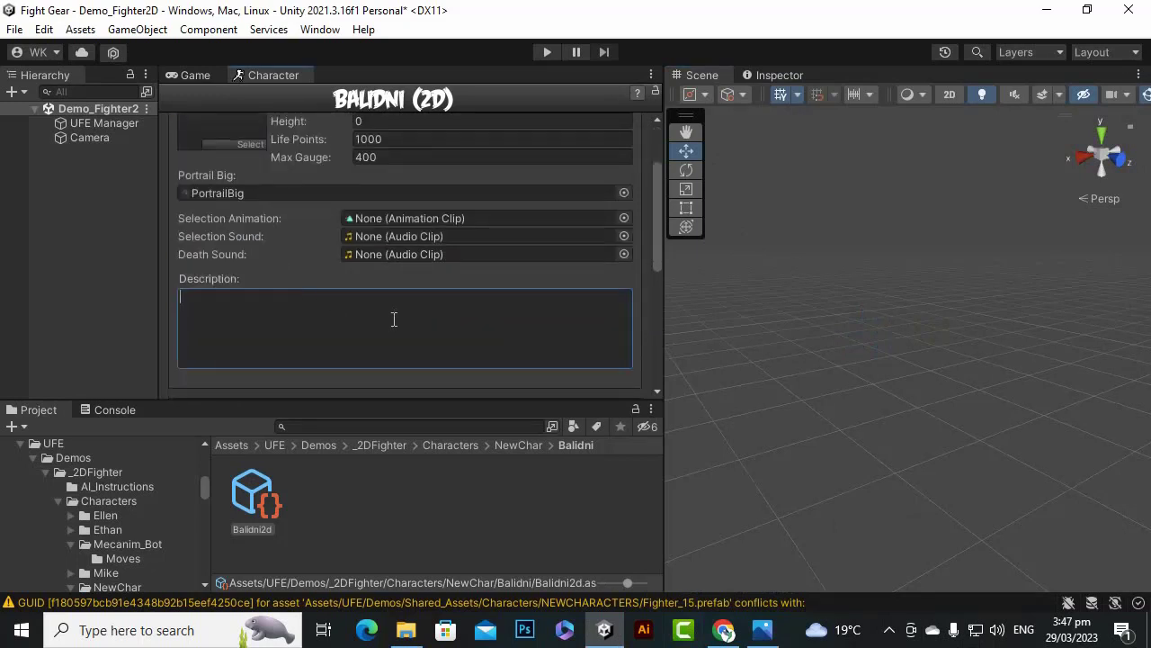
pyautogui.write('Balidni is a fast dangerous ')
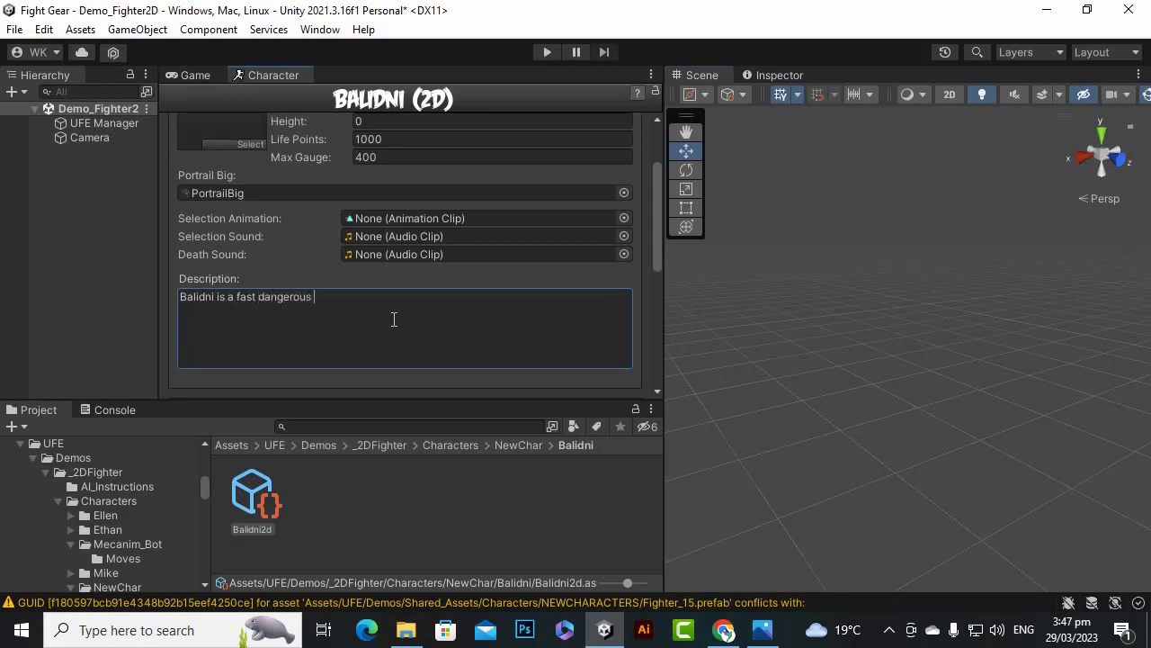
pyautogui.write('warrier')
pyautogui.scroll(-3, 404, 329)
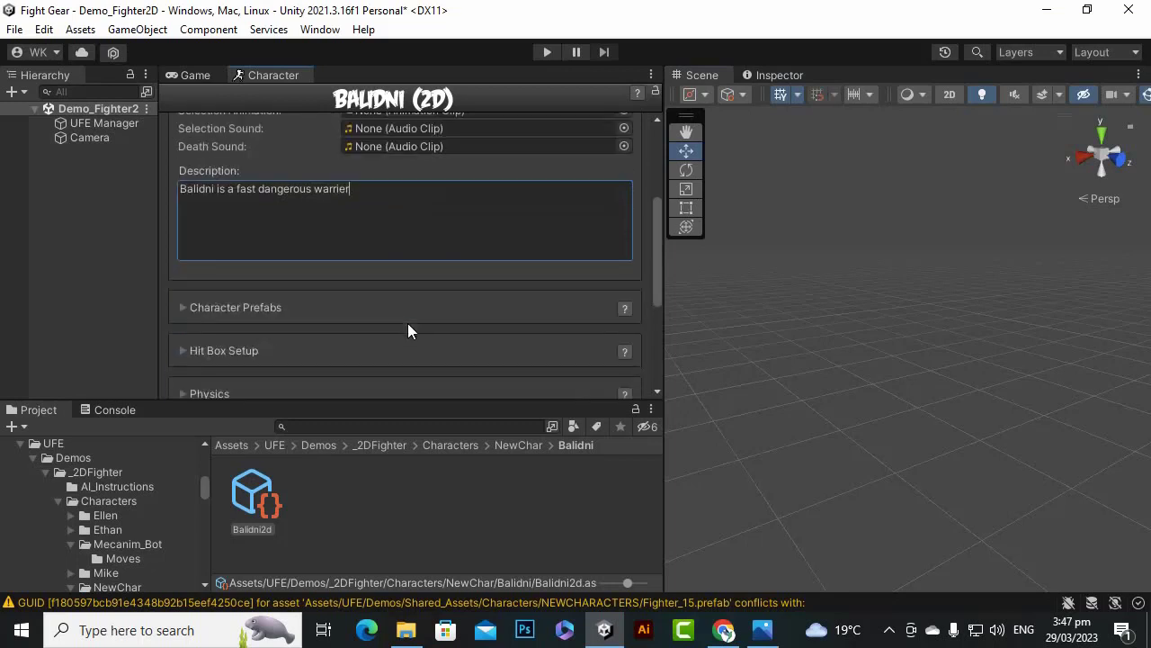
# Assign the Balidni model from Resources/_2DFighter/Characters/NEWCharacters as the character's default prefab.
pyautogui.click(183, 307)
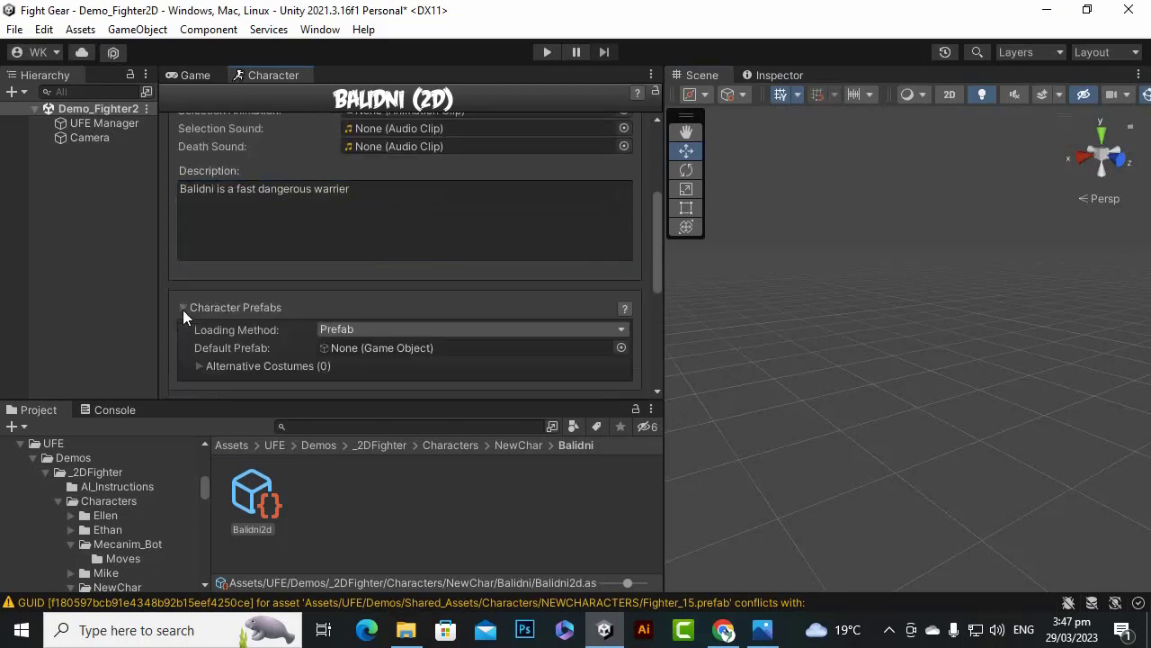
pyautogui.scroll(-3, 467, 303)
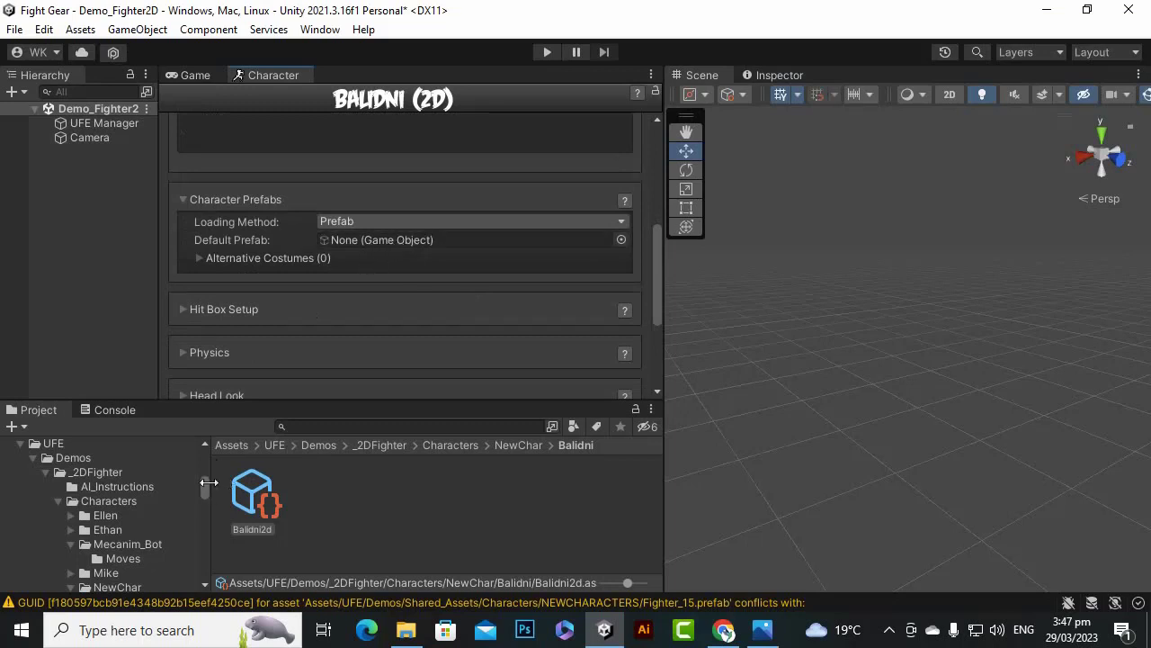
pyautogui.click(275, 447)
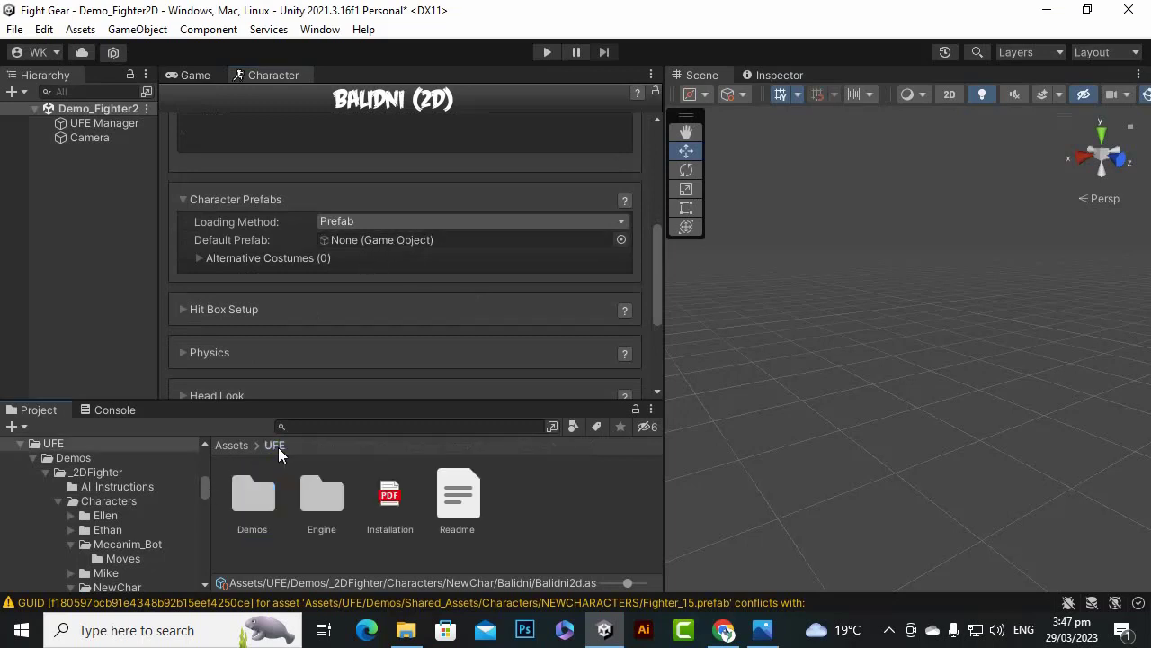
pyautogui.doubleClick(272, 485)
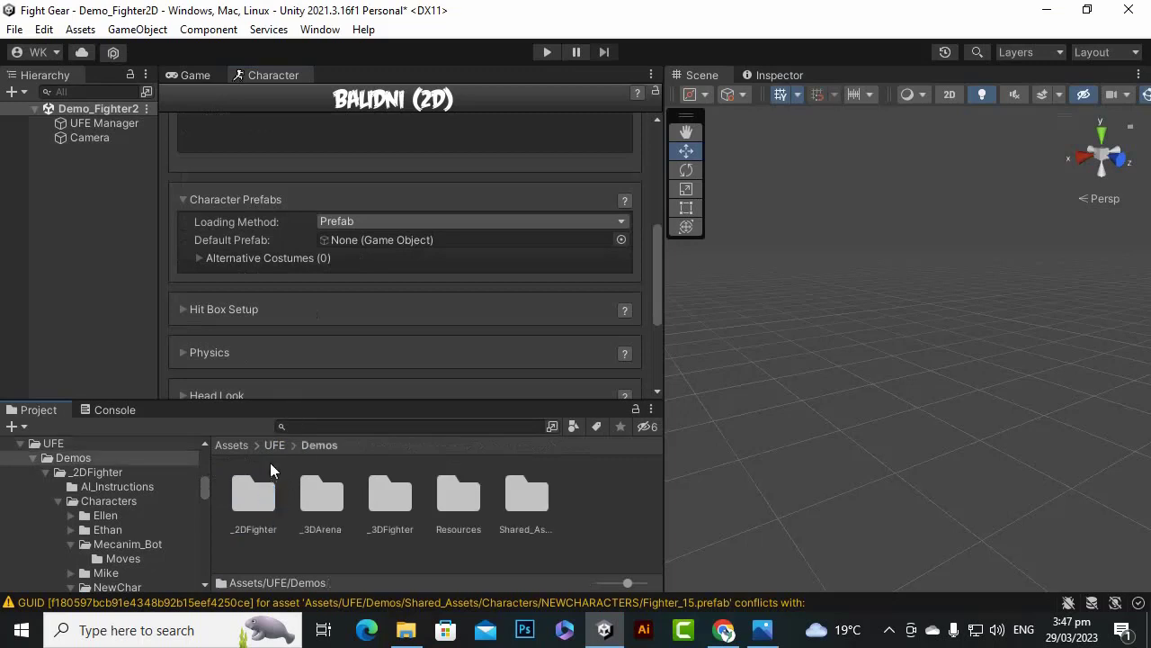
pyautogui.doubleClick(464, 496)
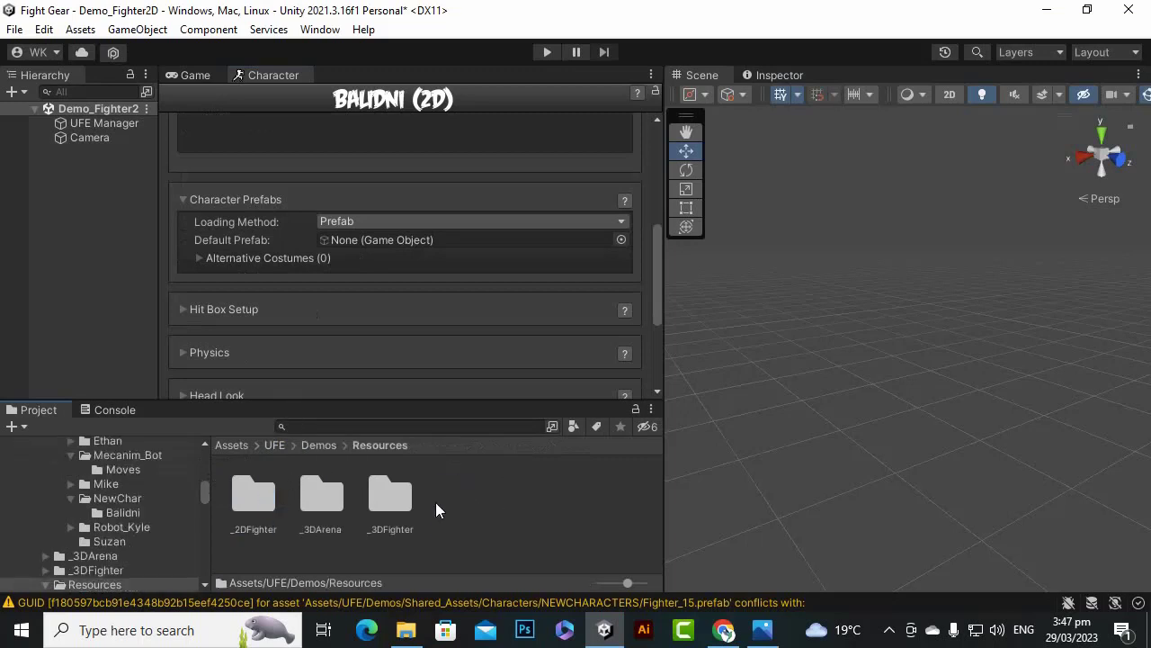
pyautogui.doubleClick(255, 495)
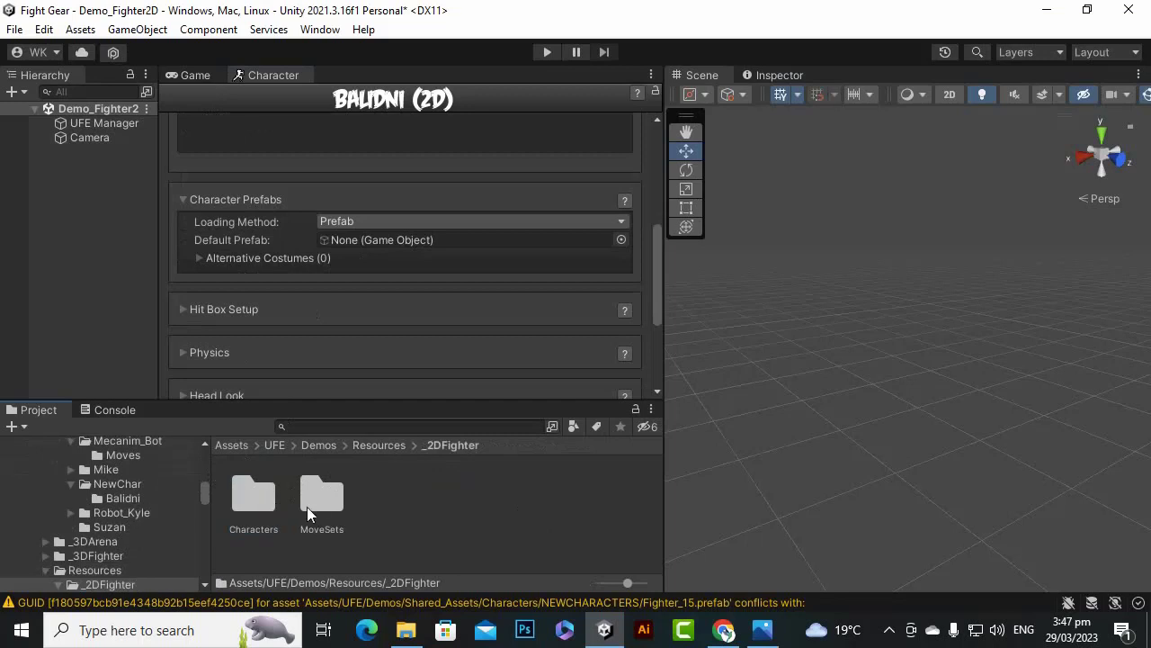
pyautogui.doubleClick(259, 490)
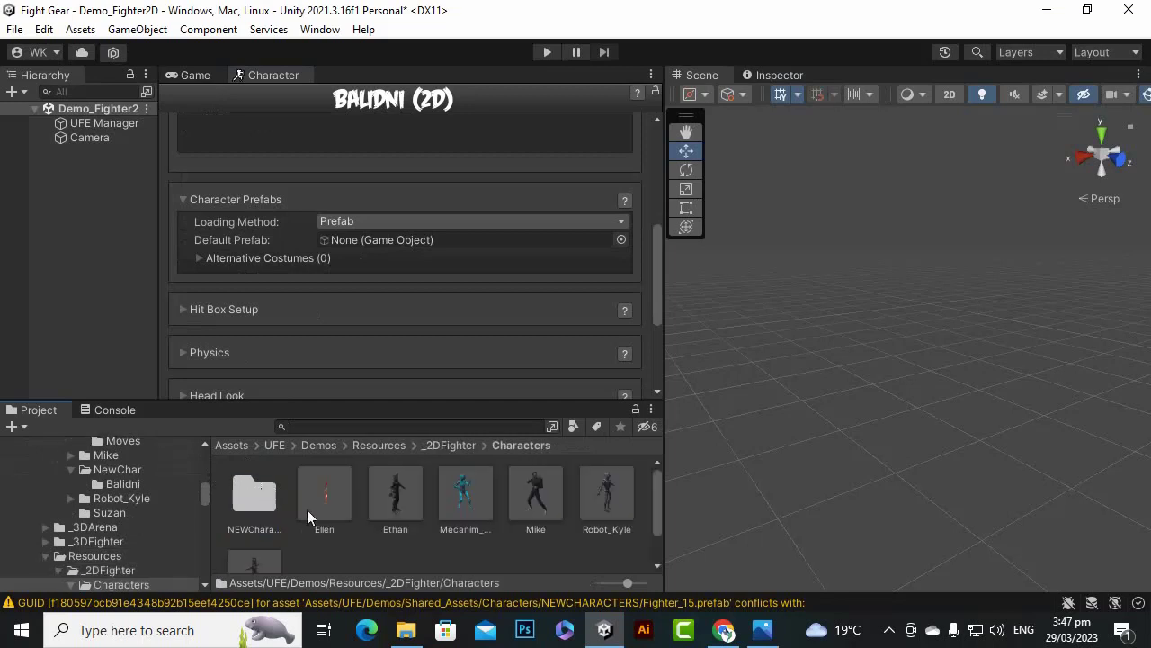
pyautogui.doubleClick(262, 501)
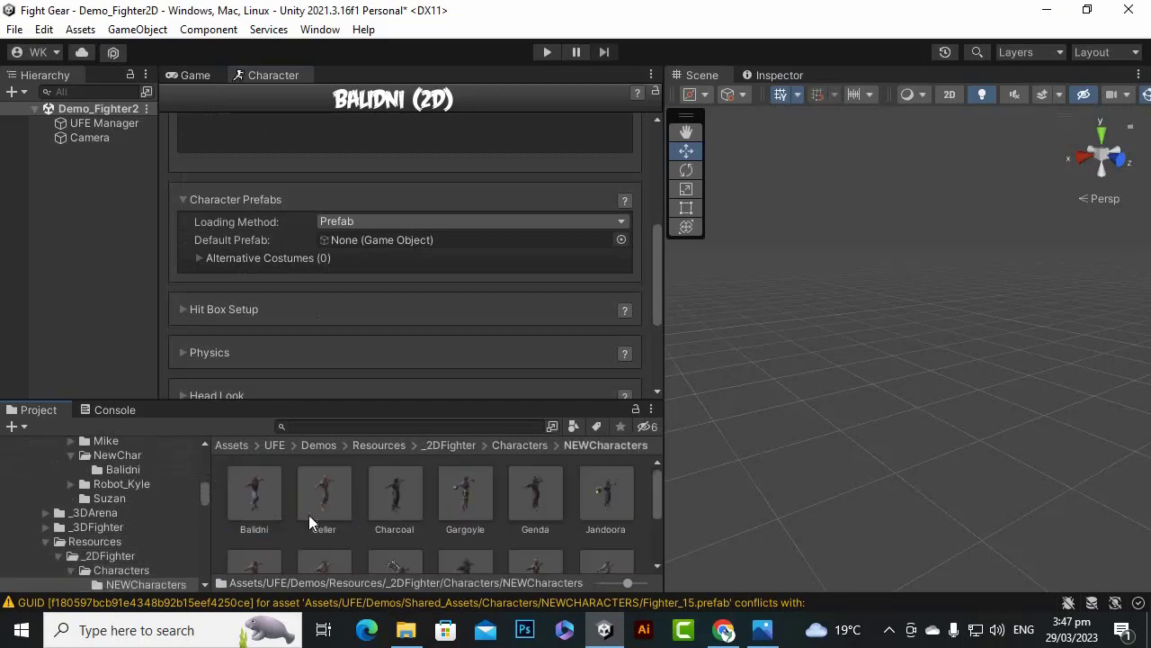
pyautogui.moveTo(254, 502); pyautogui.dragTo(412, 170)
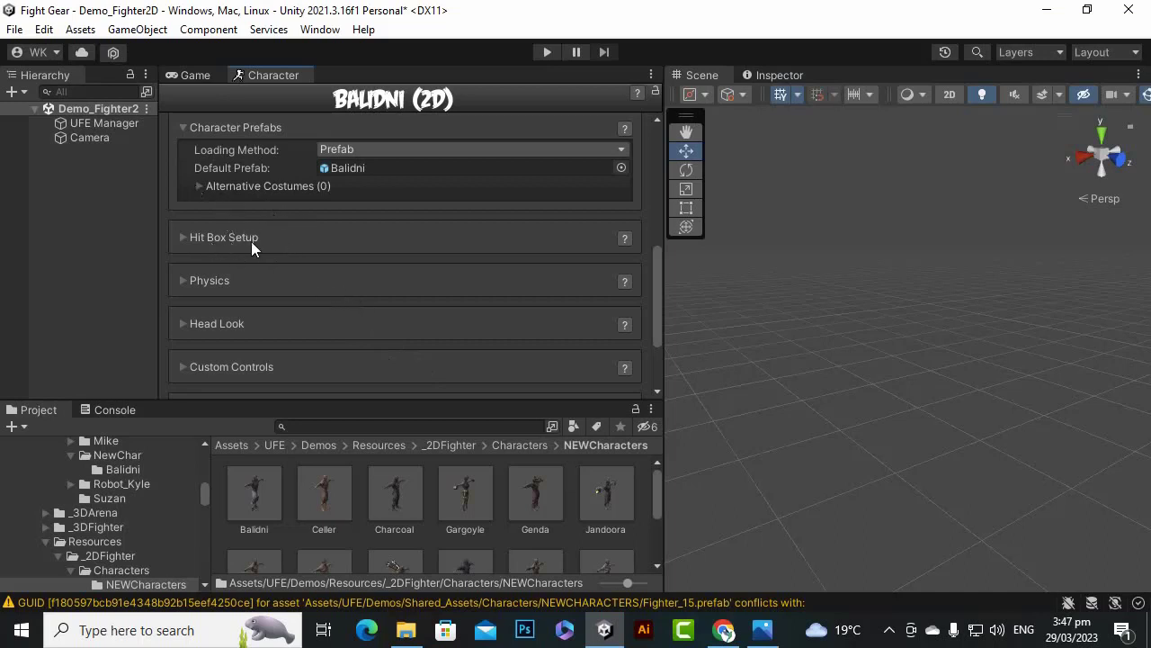
# Open the character in the scene from the Hit Box Setup section, using the Default prefab selection.
pyautogui.click(184, 237)
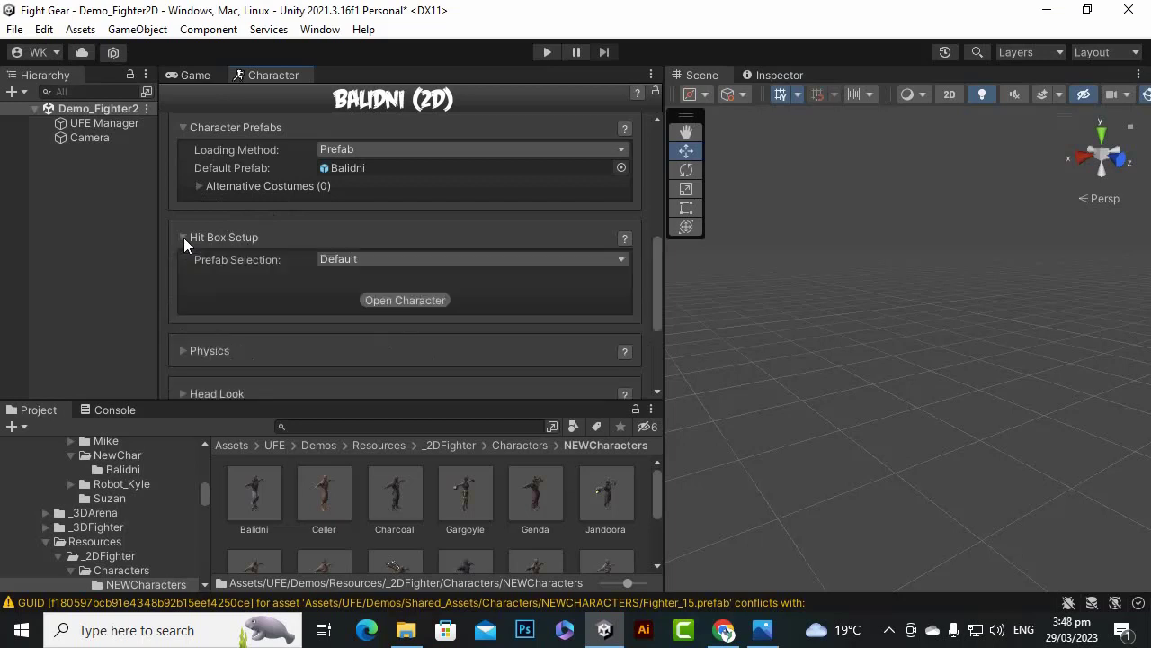
pyautogui.click(373, 259)
pyautogui.click(360, 277)
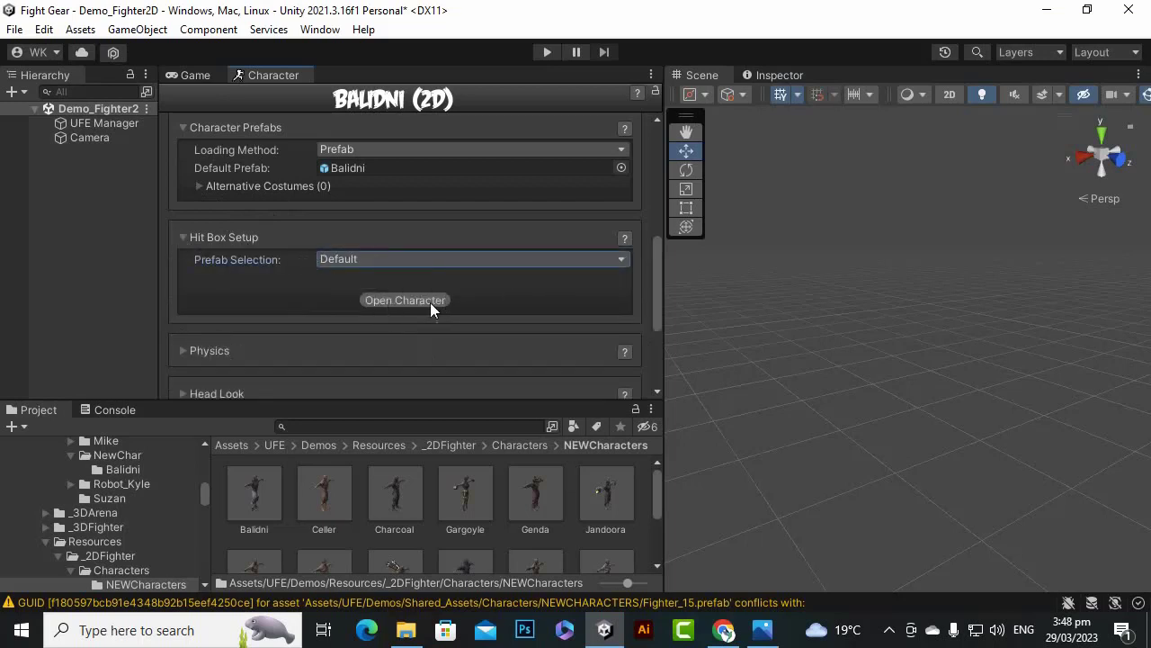
pyautogui.click(405, 300)
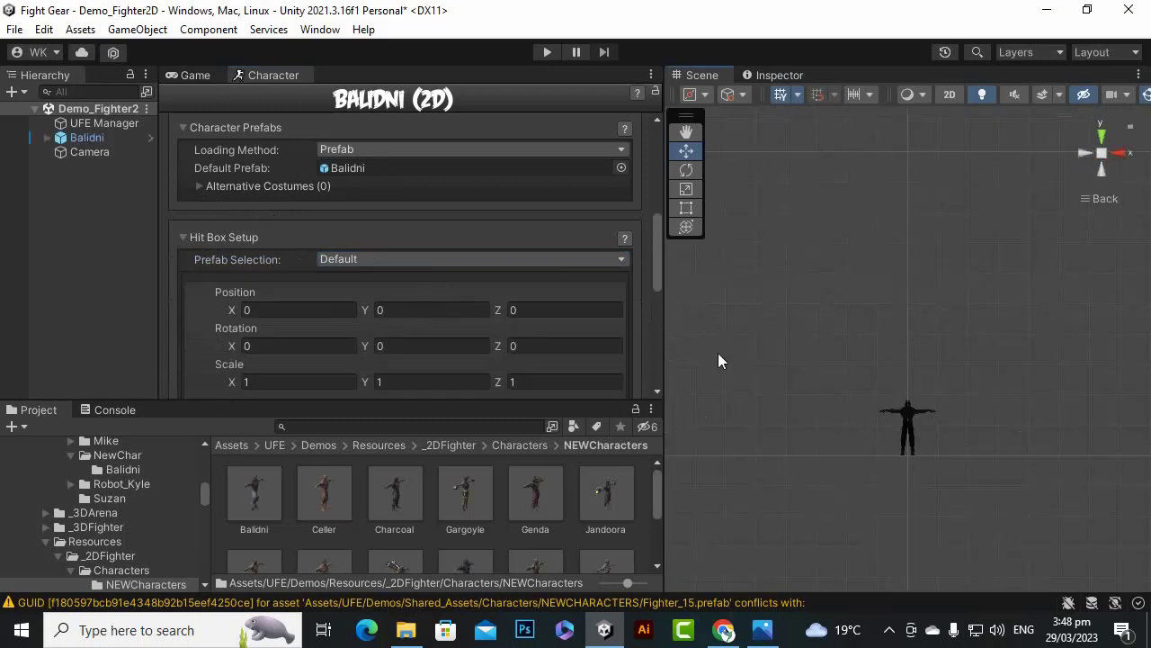
# Examine the Balidni model's size and orientation in the scene, both up close and against the surrounding grid.
pyautogui.scroll(3, 932, 423)
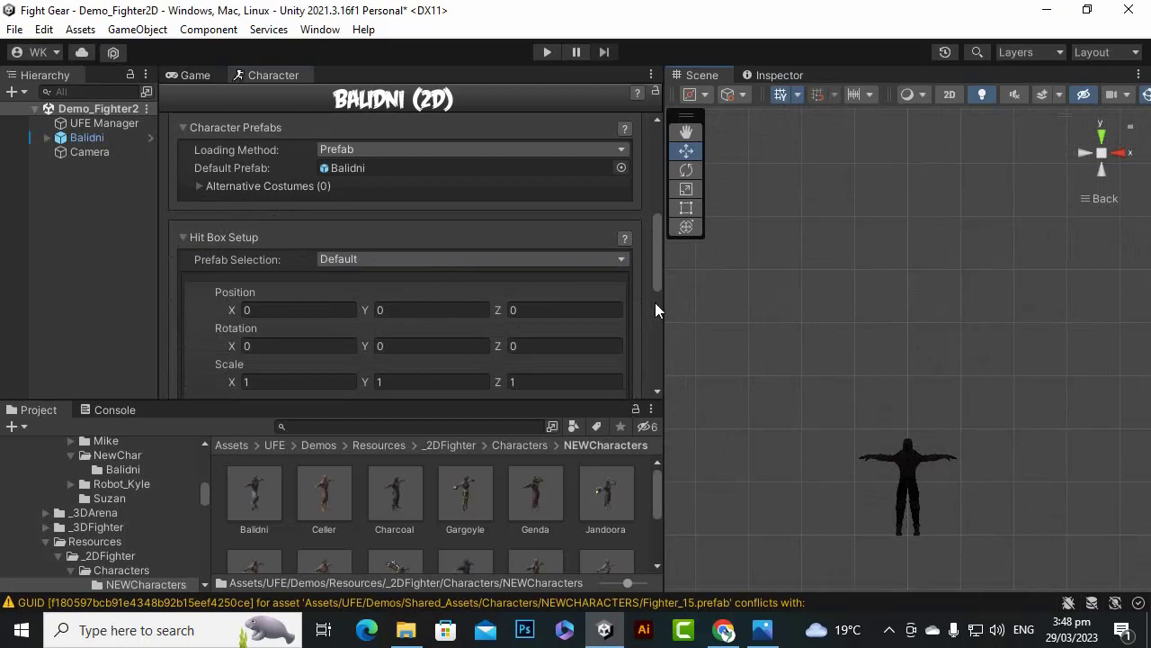
pyautogui.scroll(2, 913, 526)
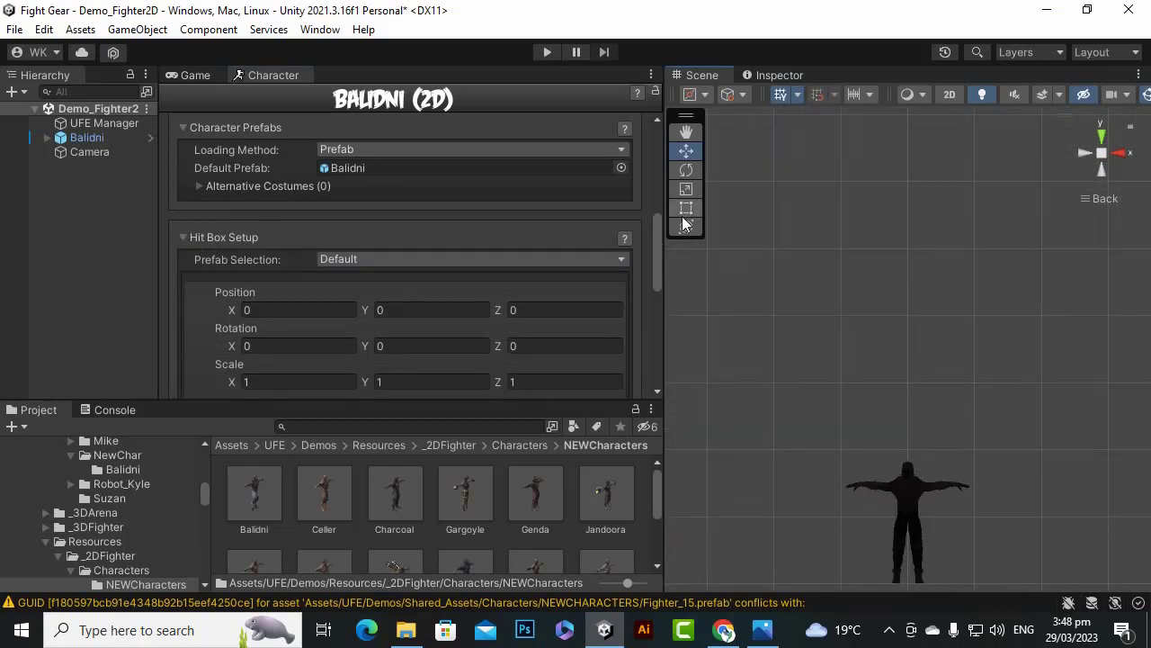
pyautogui.click(686, 132)
pyautogui.moveTo(983, 586); pyautogui.dragTo(980, 464)
pyautogui.scroll(5, 965, 416)
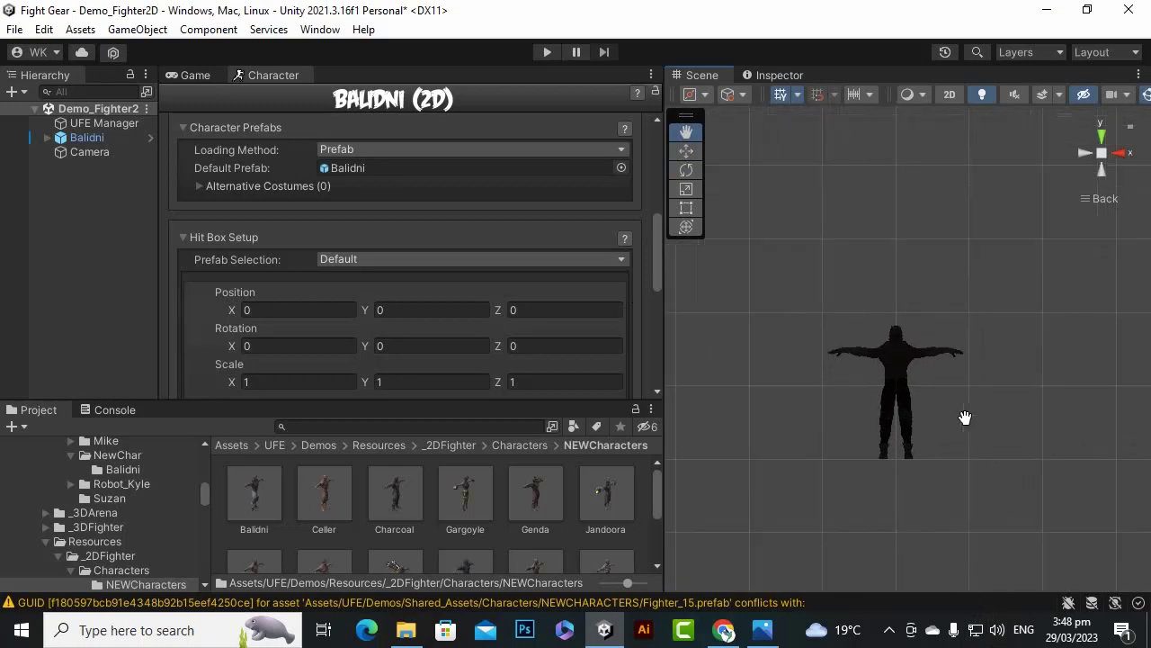
pyautogui.scroll(3, 961, 410)
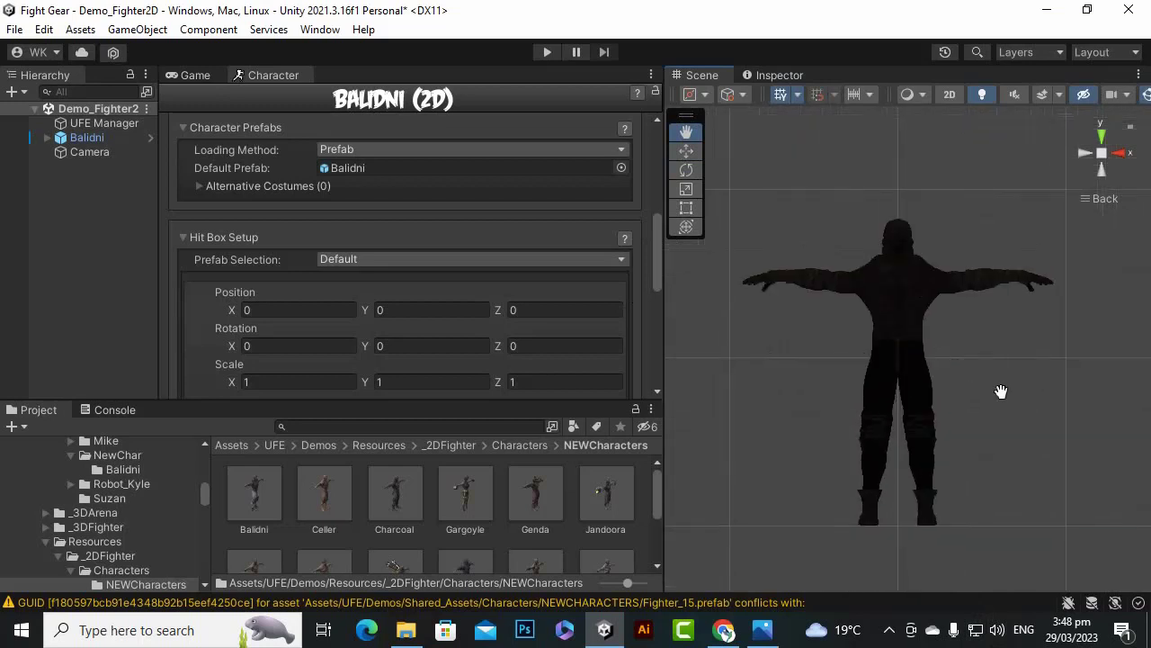
pyautogui.scroll(1, 936, 398)
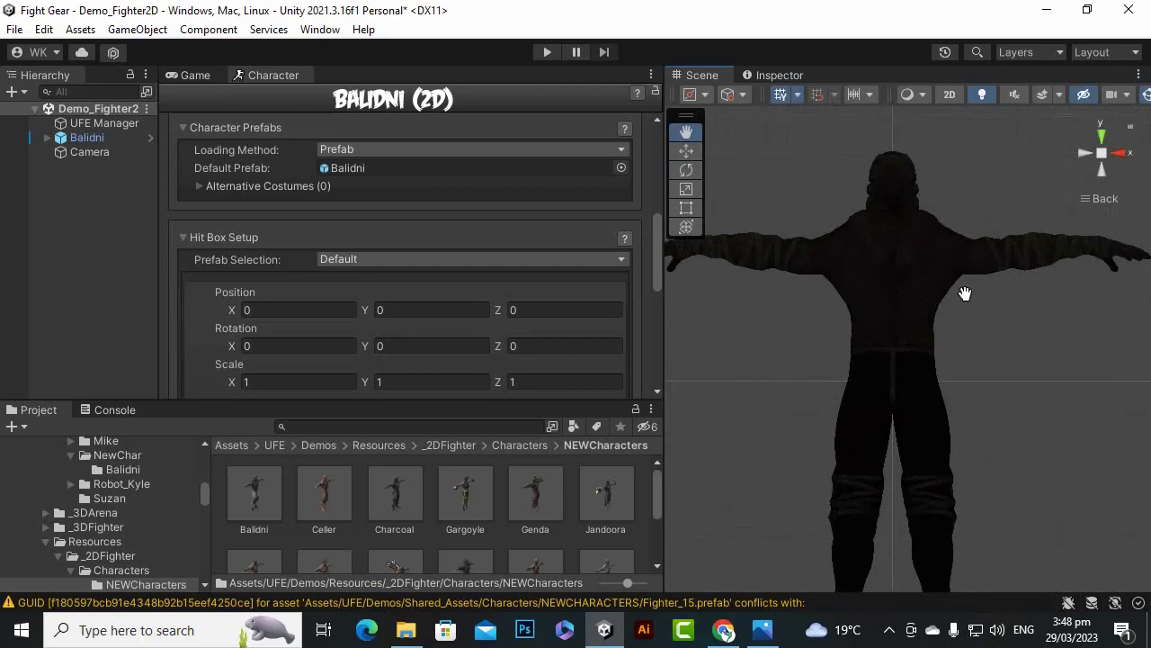
pyautogui.scroll(1, 967, 294)
pyautogui.scroll(-2, 967, 294)
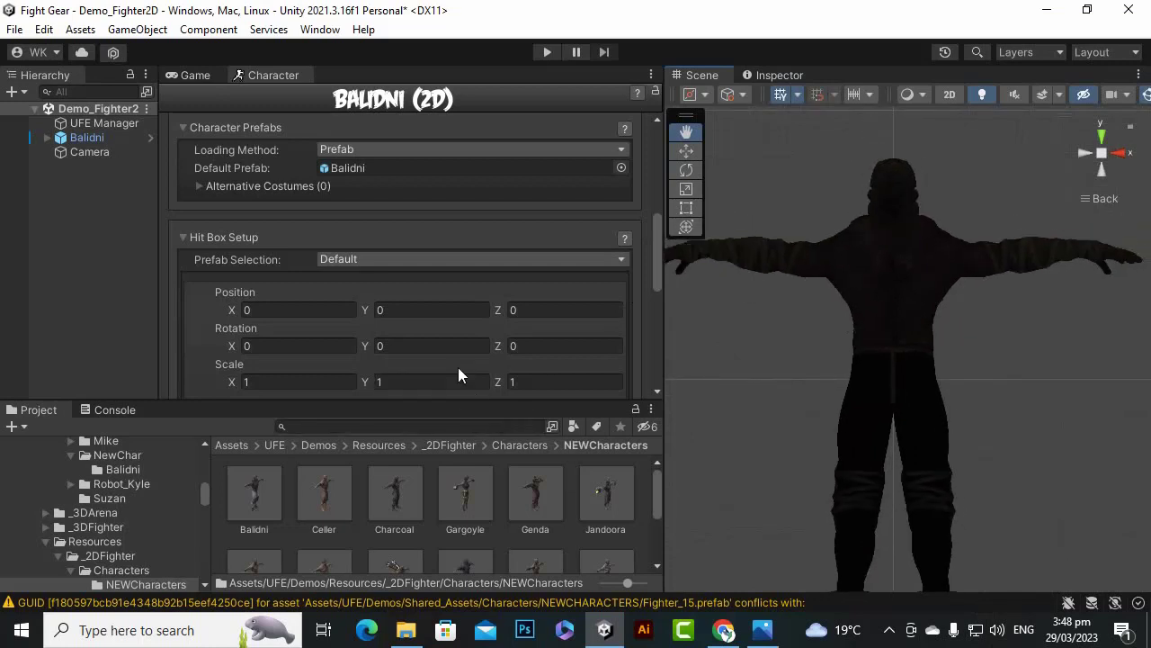
pyautogui.scroll(-4, 855, 504)
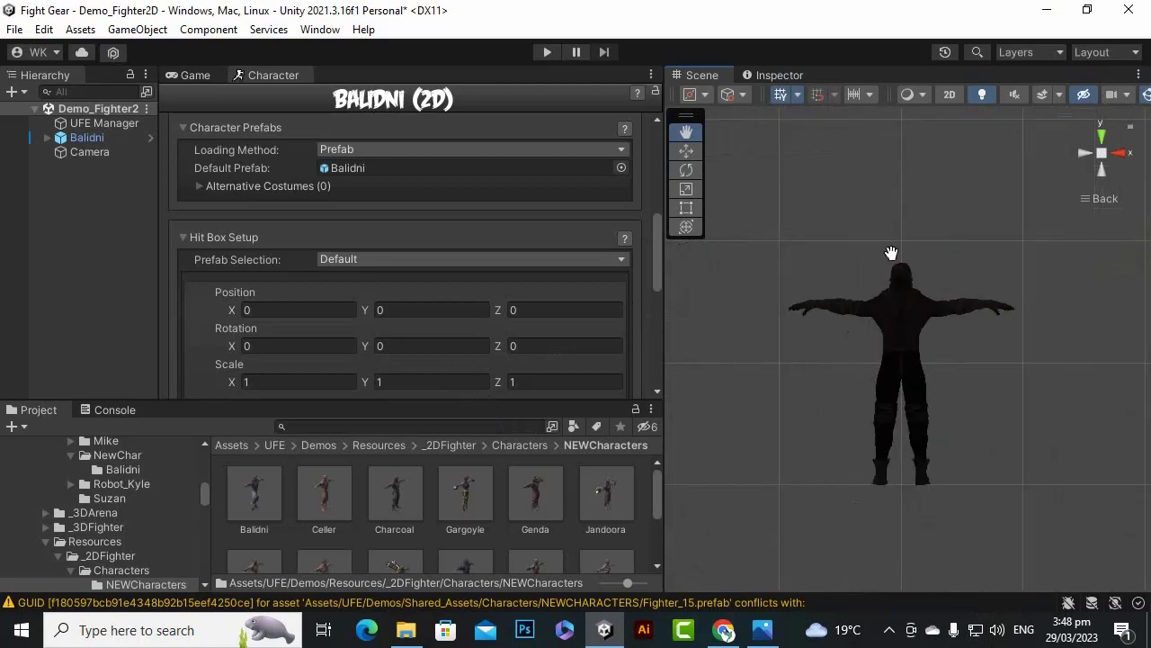
pyautogui.scroll(-3, 910, 406)
pyautogui.scroll(-2, 882, 440)
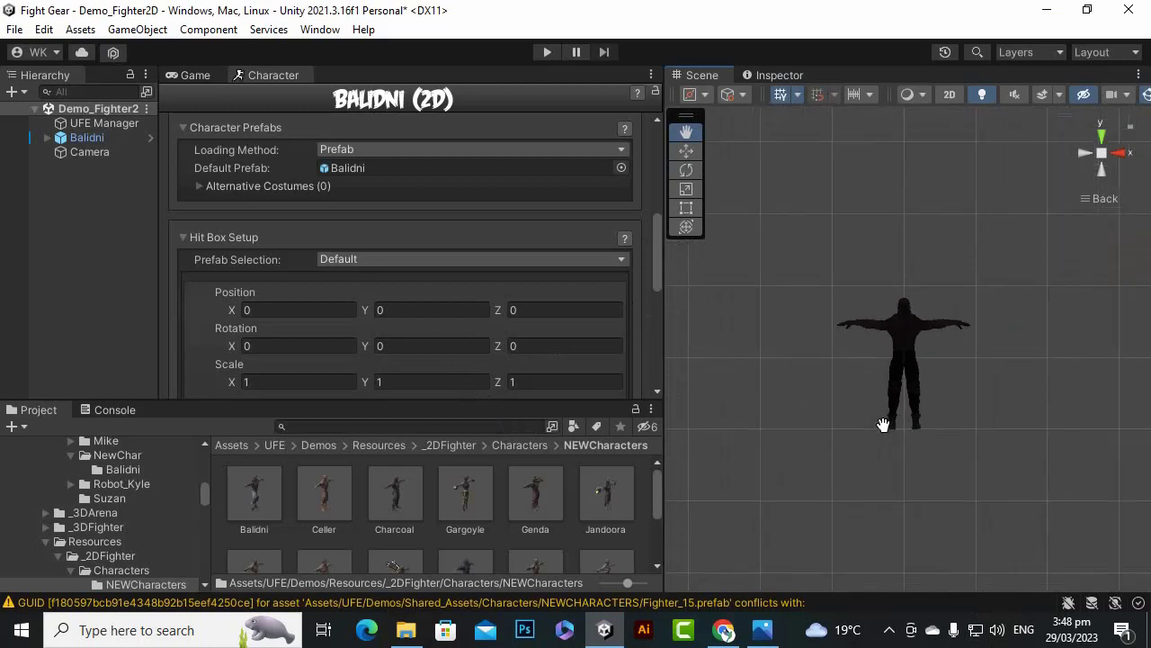
pyautogui.scroll(-1, 883, 425)
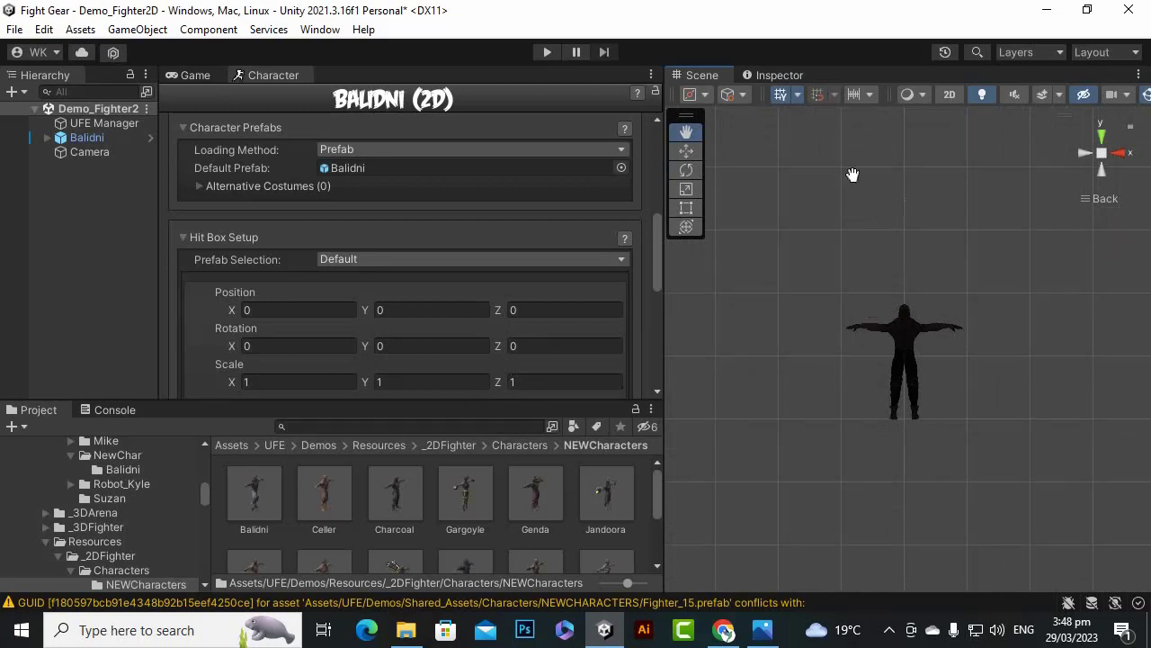
pyautogui.scroll(-1, 906, 349)
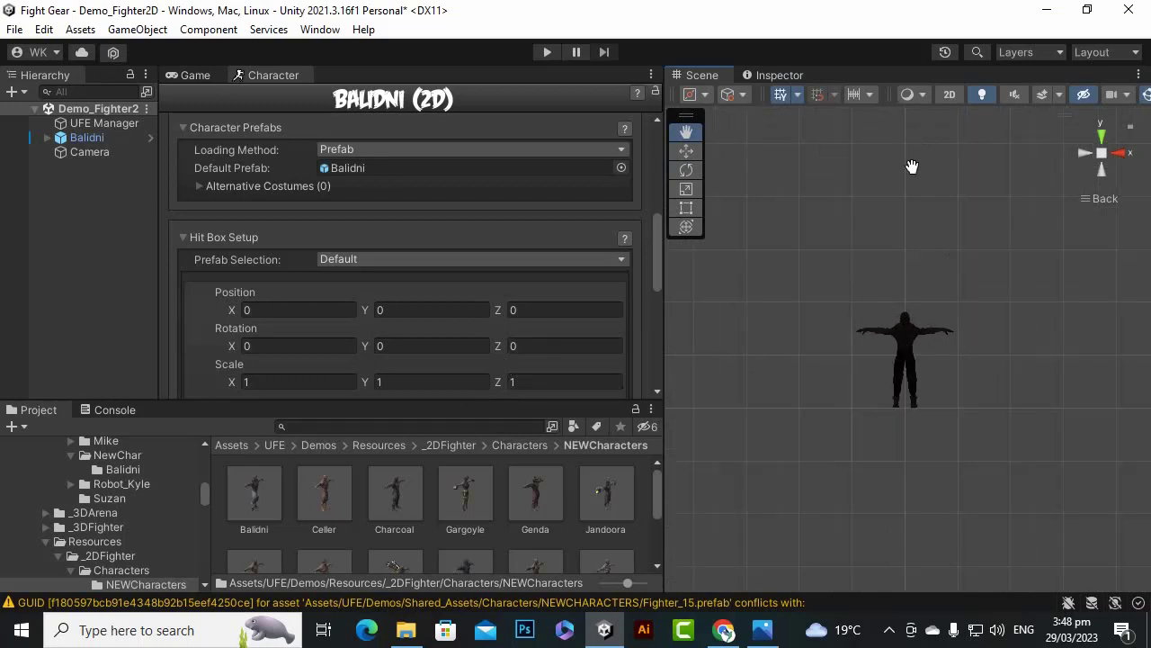
pyautogui.moveTo(912, 166); pyautogui.dragTo(912, 242)
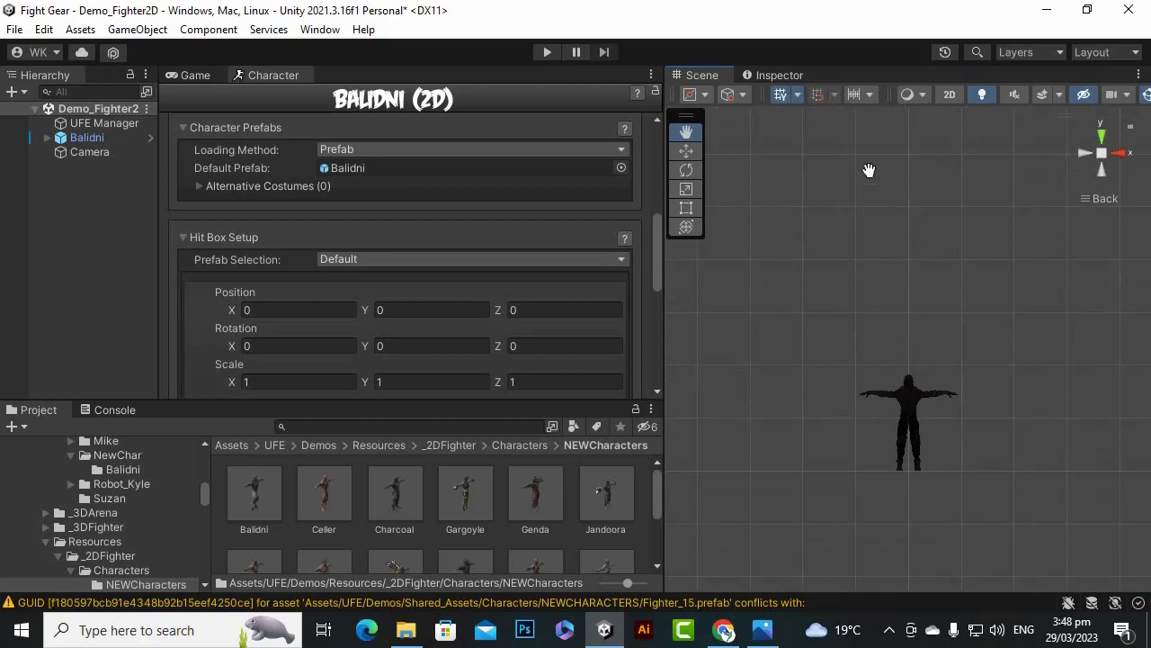
# Set the character's scale to 4 on the X, Y and Z axes in the Hit Box Setup section.
pyautogui.click(284, 382)
pyautogui.write('4')
pyautogui.press('Tab')
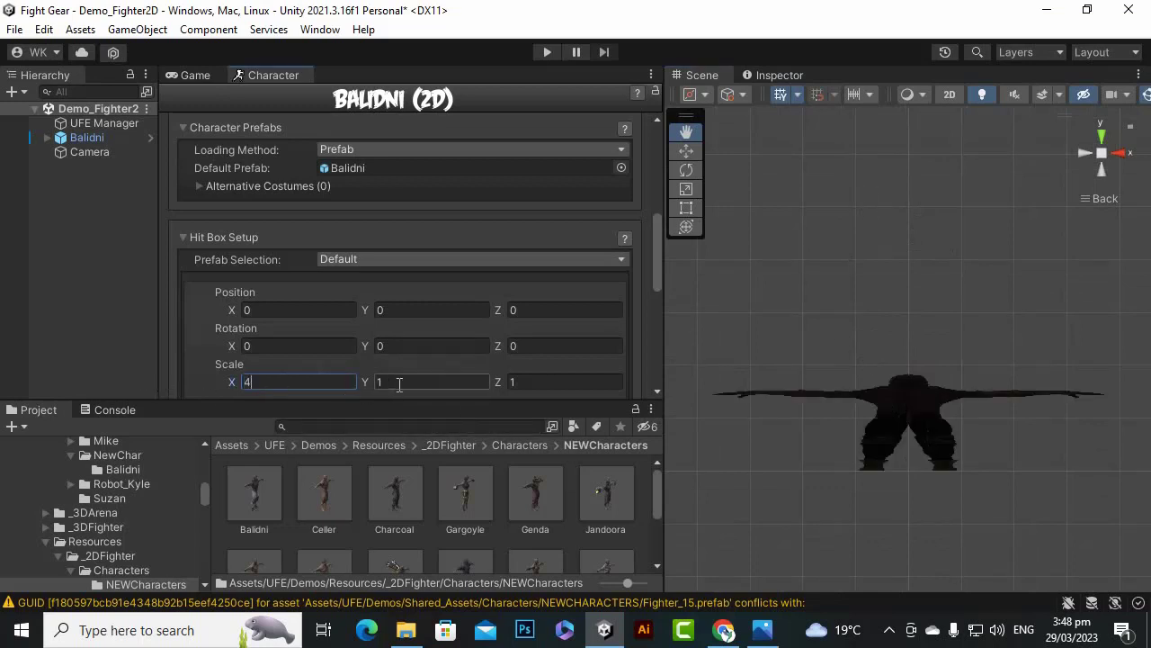
pyautogui.write('4')
pyautogui.press('Tab')
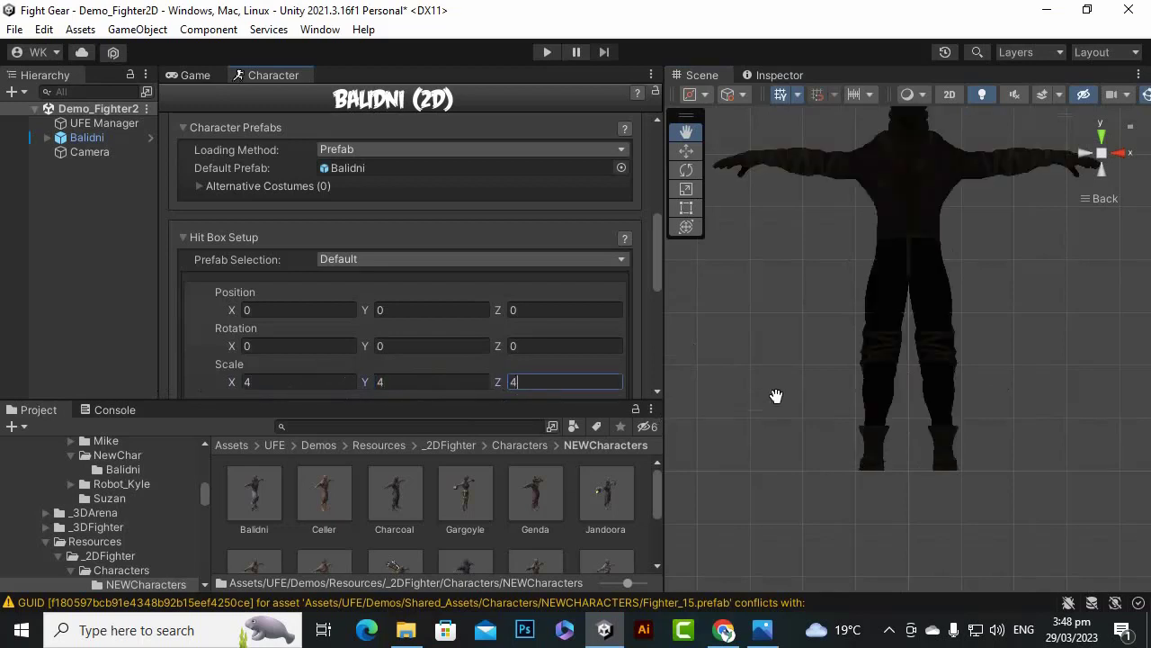
pyautogui.write('4')
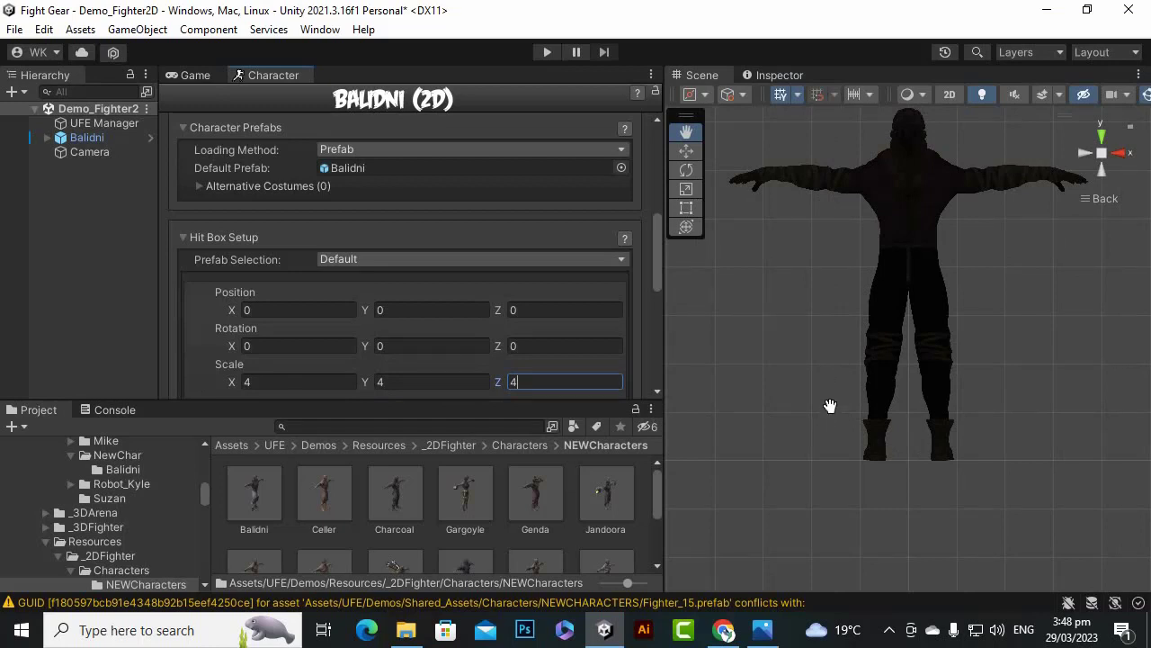
# Set the character's Y rotation to 90 and apply the transform changes to the prefab.
pyautogui.scroll(-1, 830, 403)
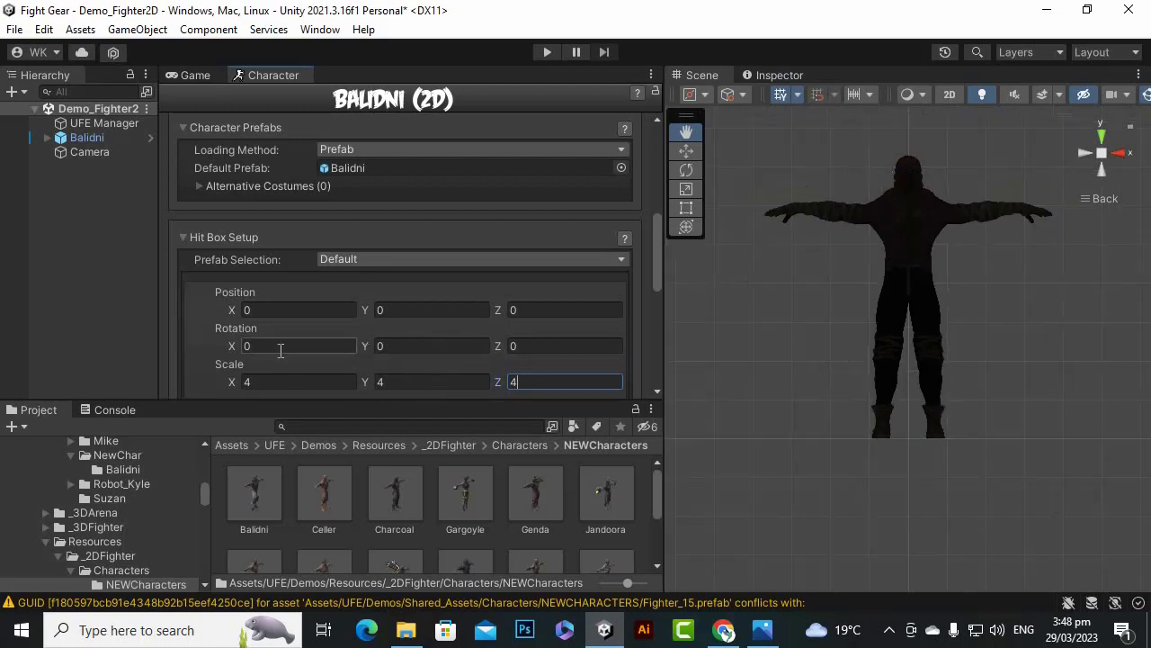
pyautogui.click(408, 345)
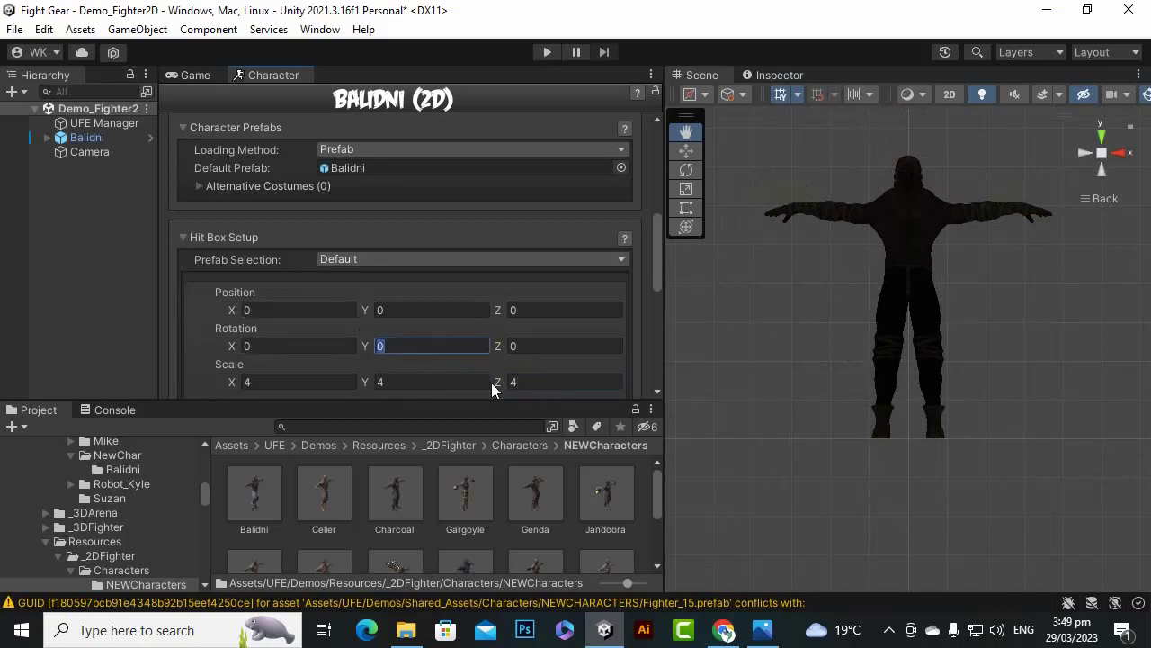
pyautogui.write('90')
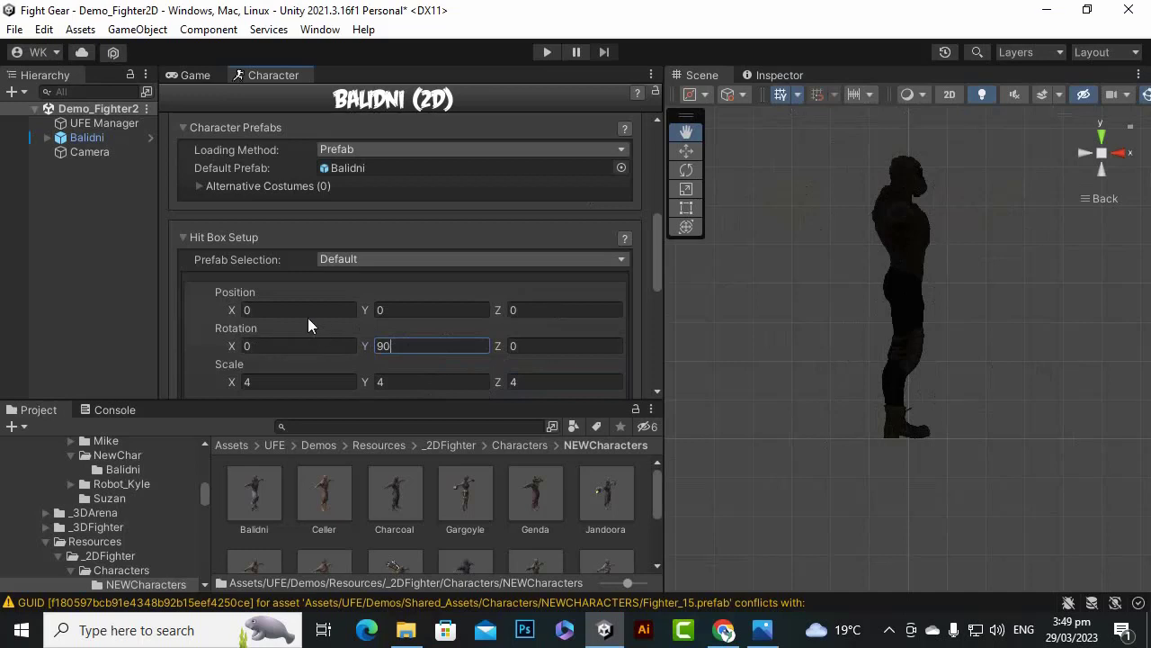
pyautogui.scroll(-3, 272, 240)
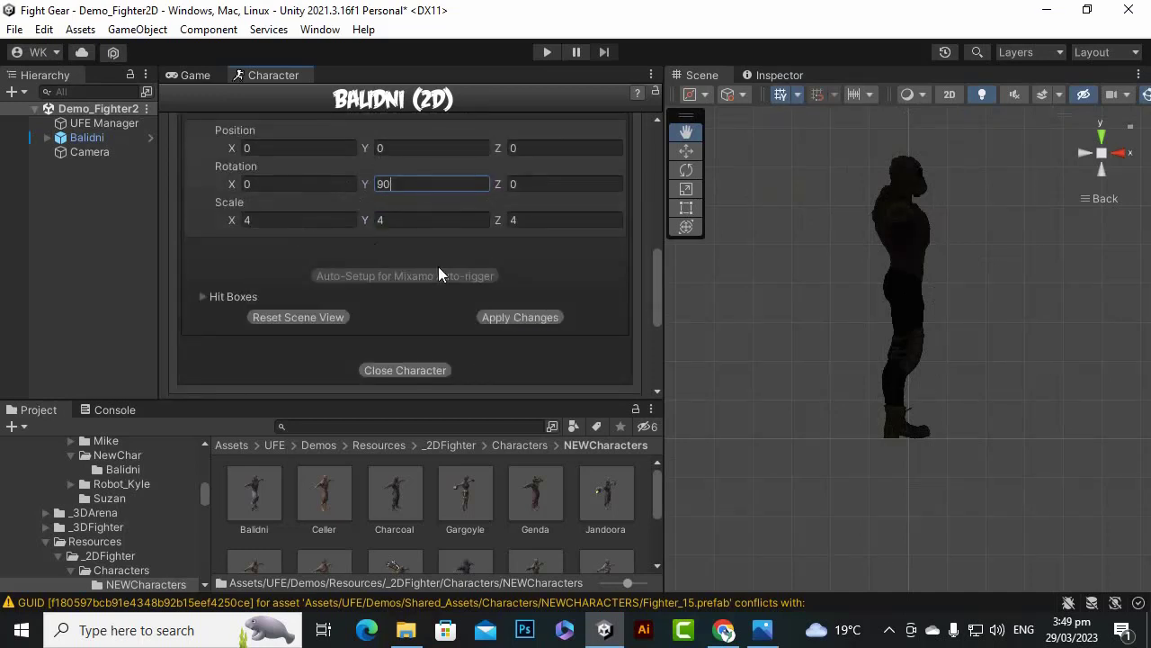
pyautogui.click(514, 320)
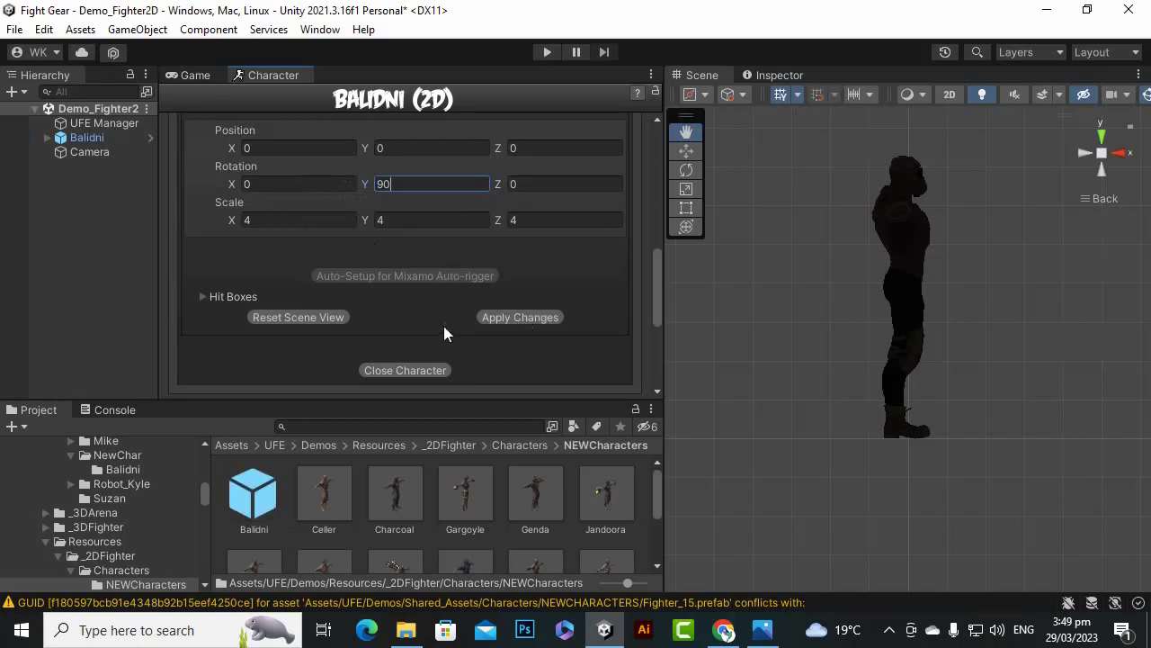
pyautogui.scroll(5, 364, 274)
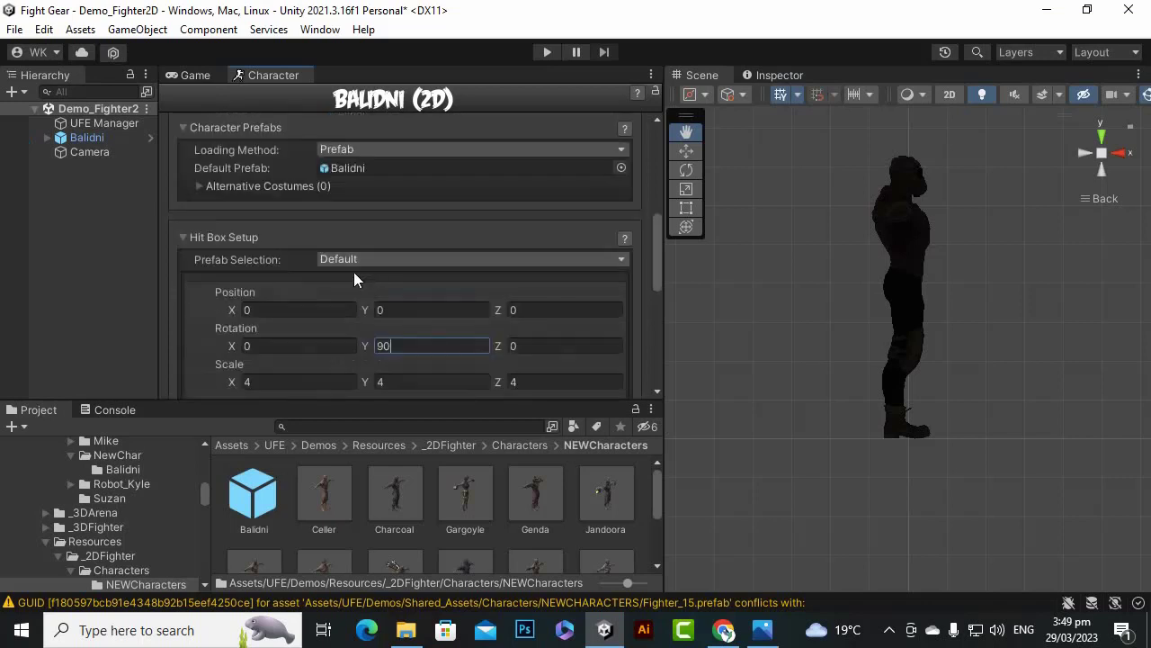
pyautogui.scroll(-4, 294, 318)
pyautogui.scroll(3, 282, 261)
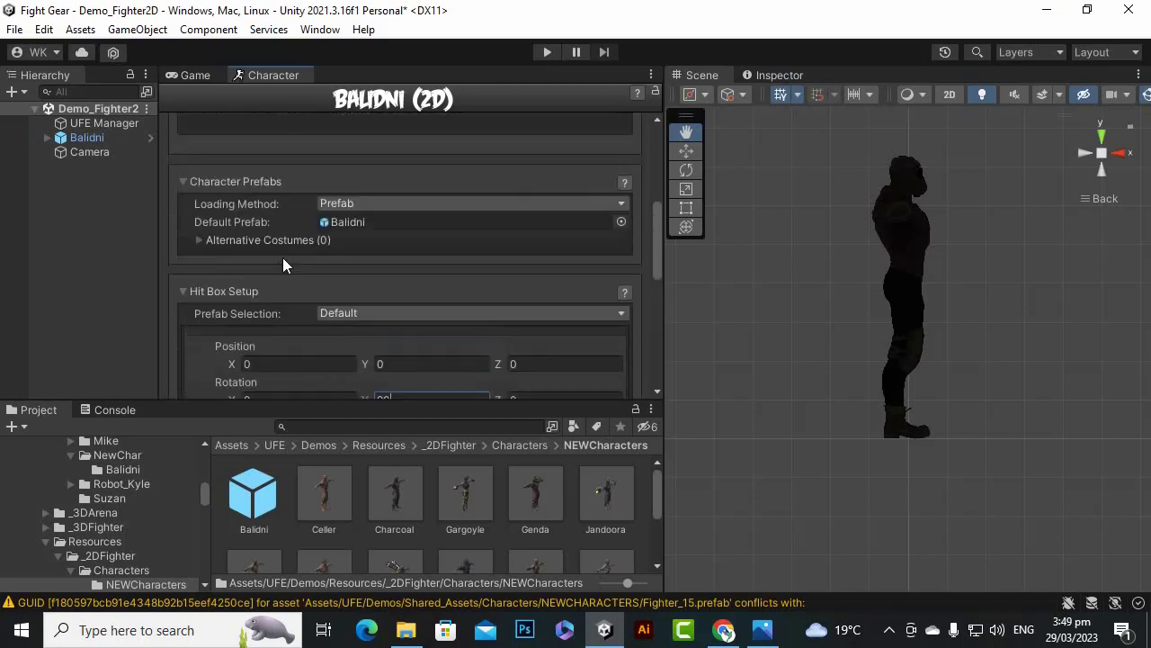
pyautogui.scroll(-3, 365, 282)
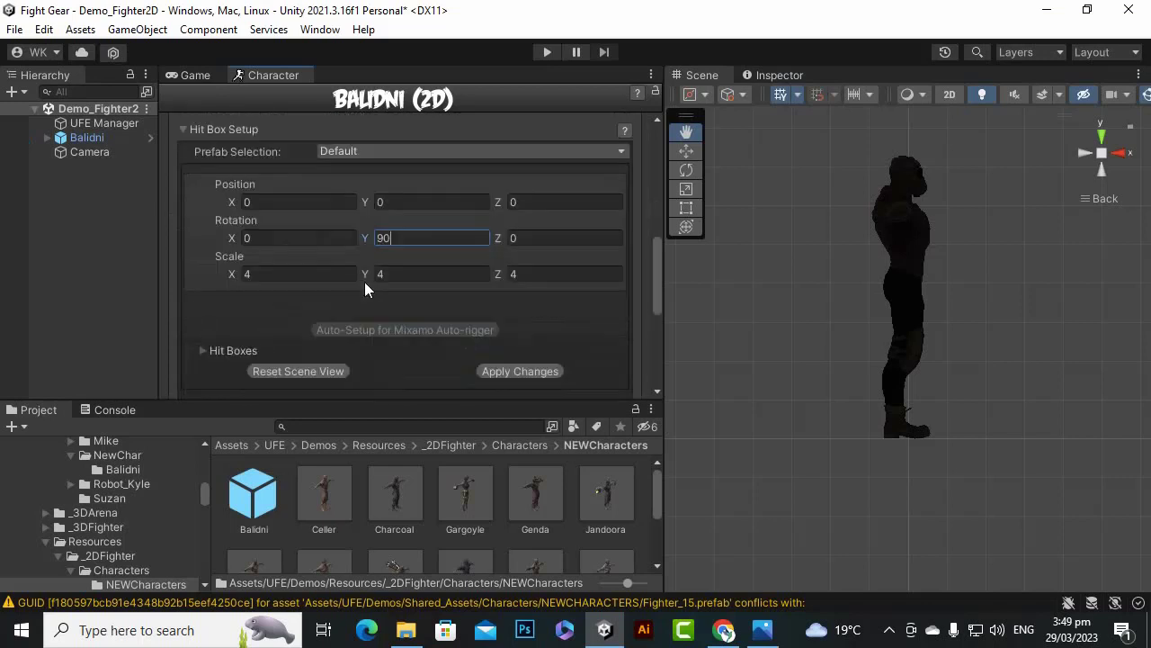
pyautogui.scroll(-3, 364, 281)
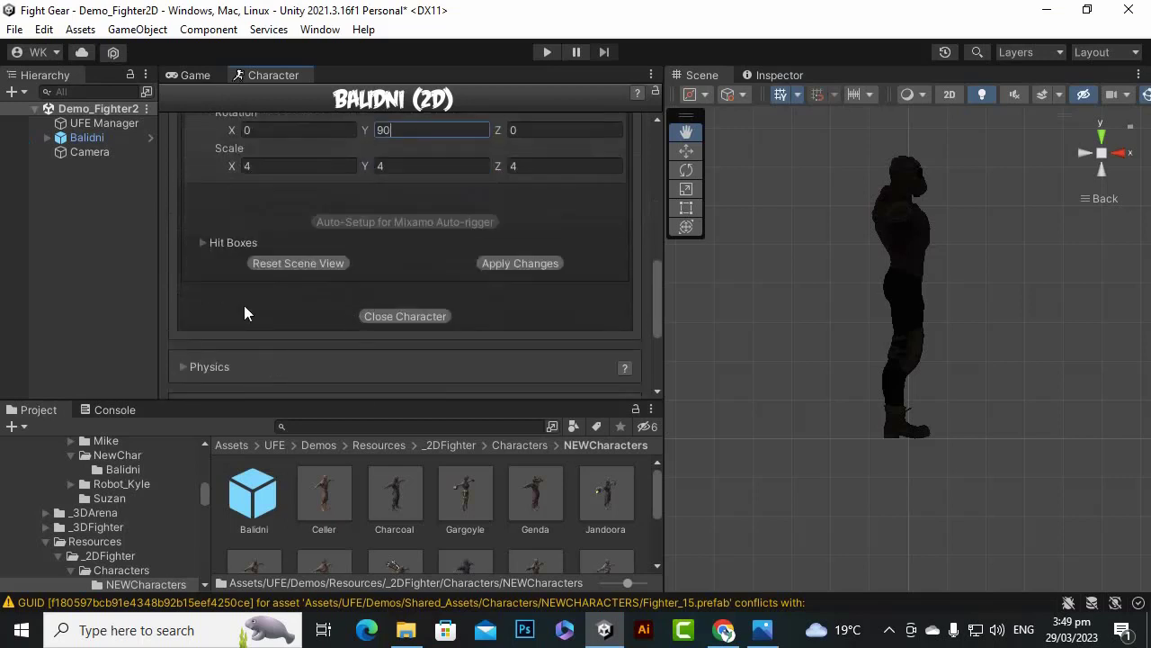
# Add a new hit box in the Hit Boxes list and set its body part to Head.
pyautogui.click(202, 243)
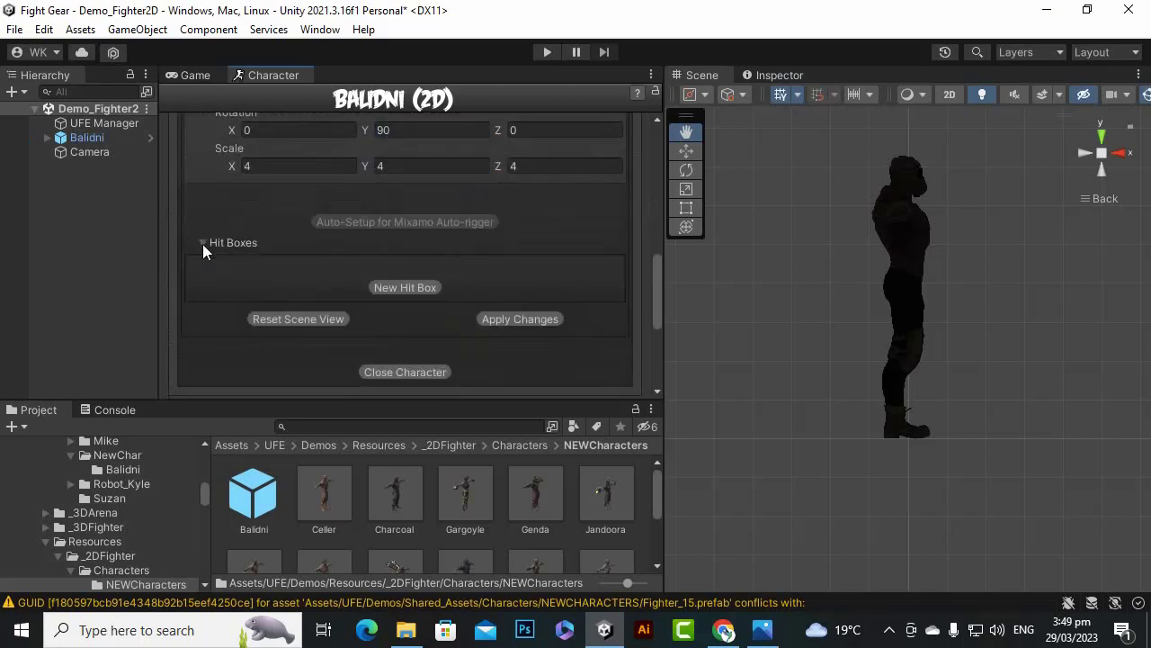
pyautogui.scroll(-3, 571, 281)
pyautogui.scroll(2, 537, 291)
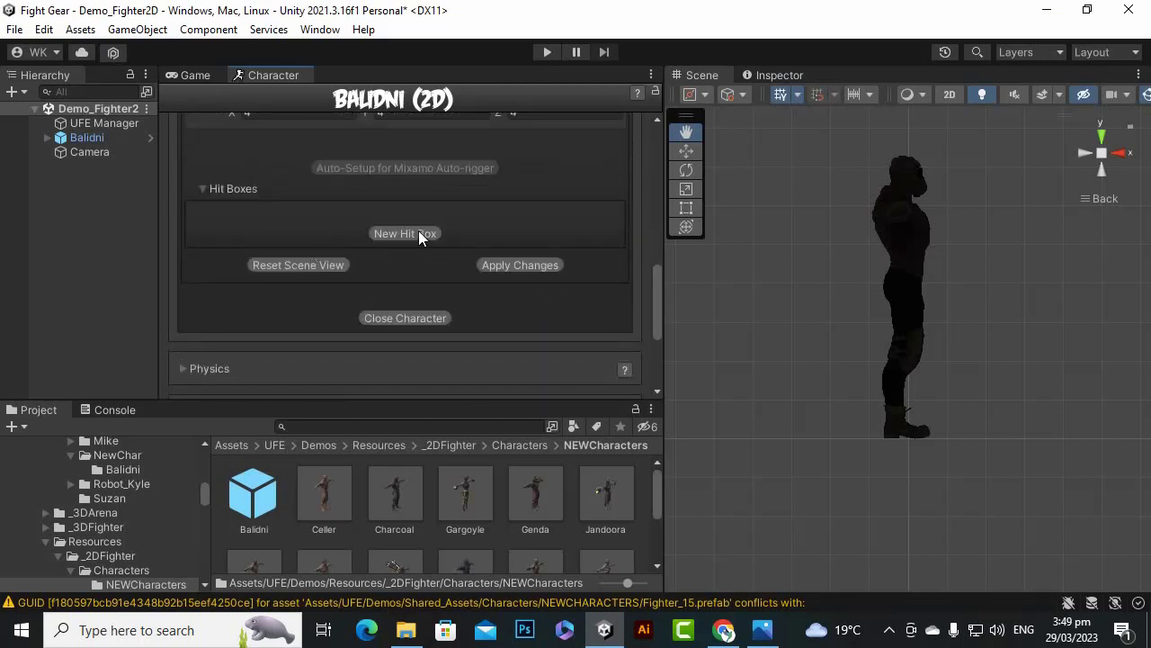
pyautogui.click(395, 236)
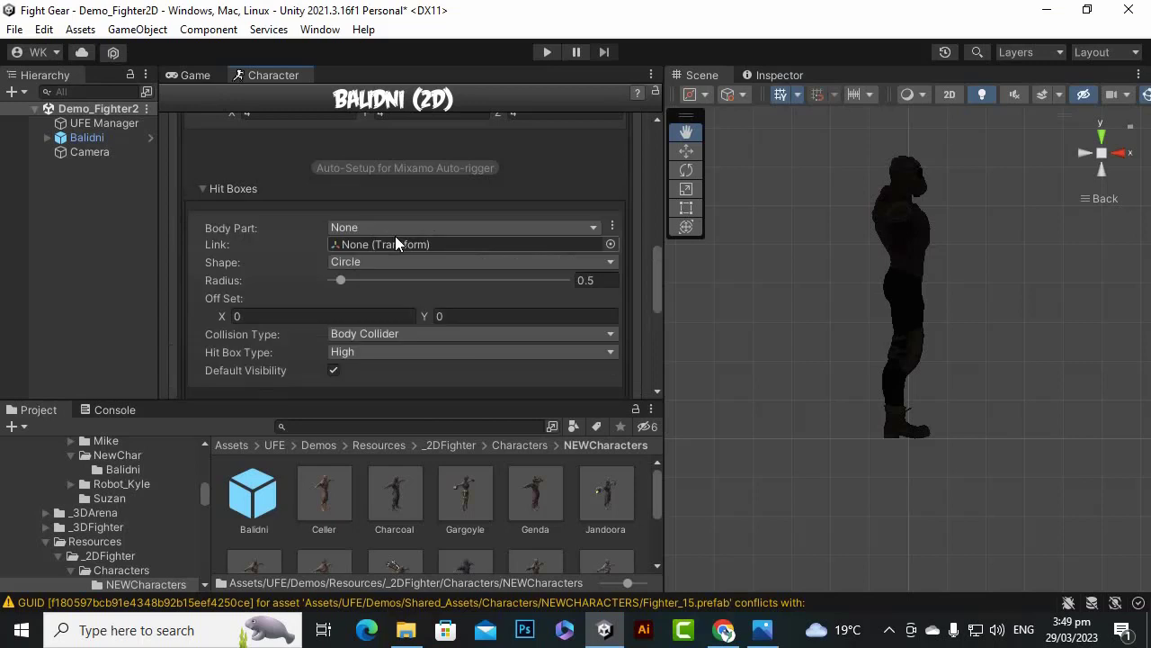
pyautogui.scroll(-6, 536, 290)
pyautogui.scroll(6, 530, 287)
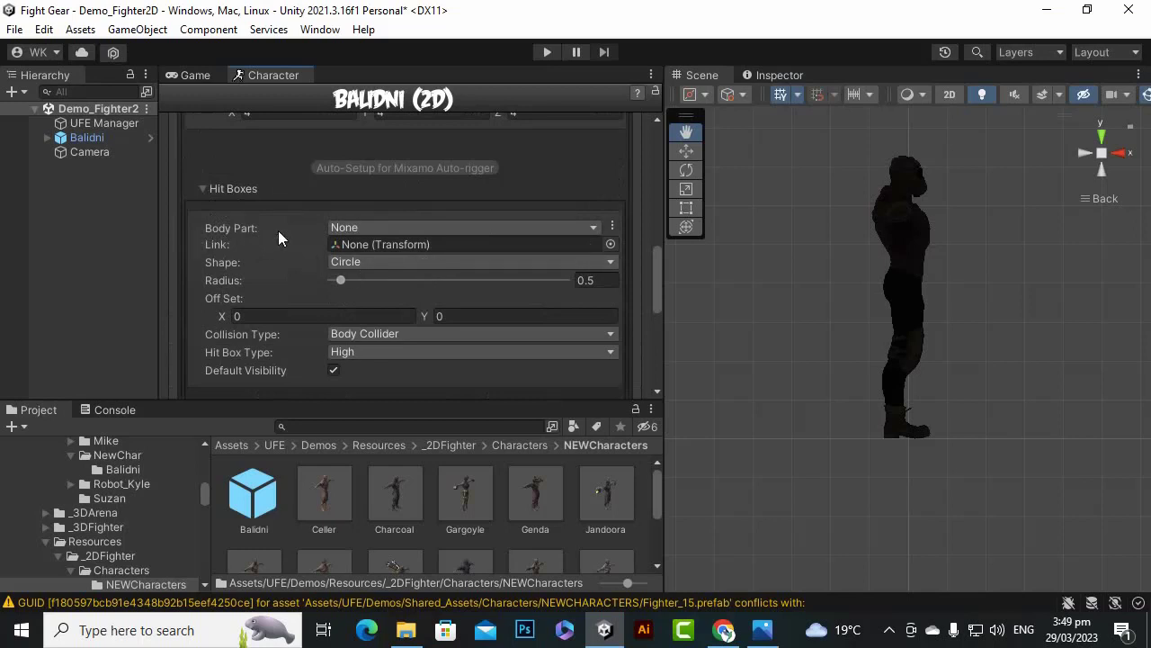
pyautogui.click(350, 229)
pyautogui.click(392, 126)
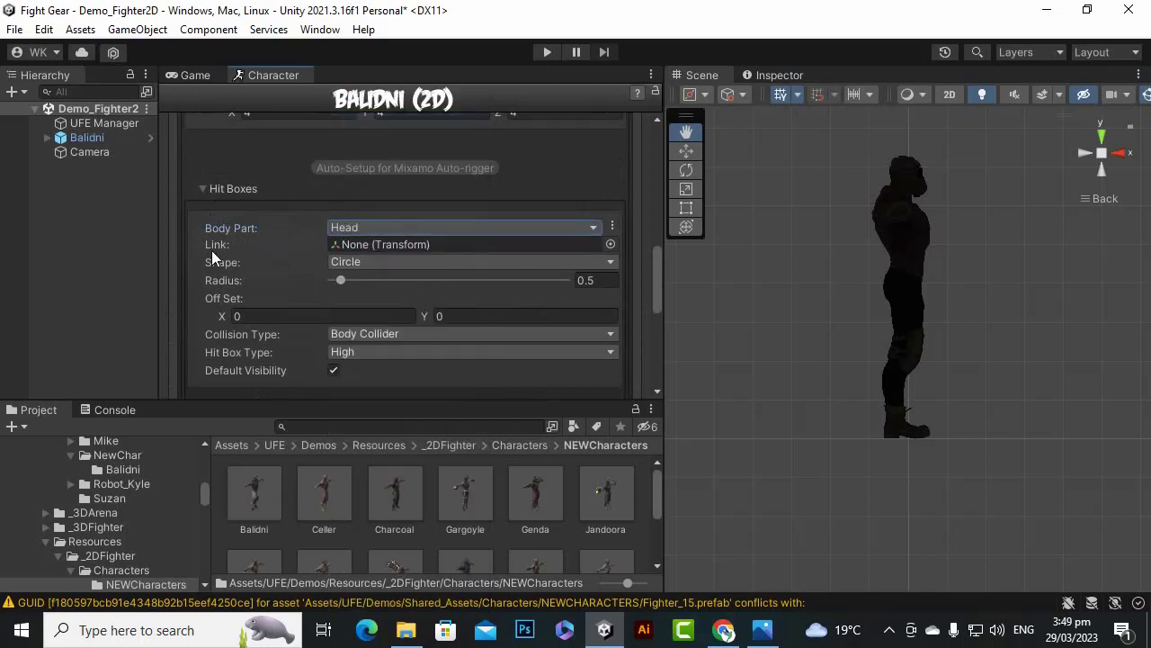
# Link the Head hit box to the model's head transform.
pyautogui.click(610, 247)
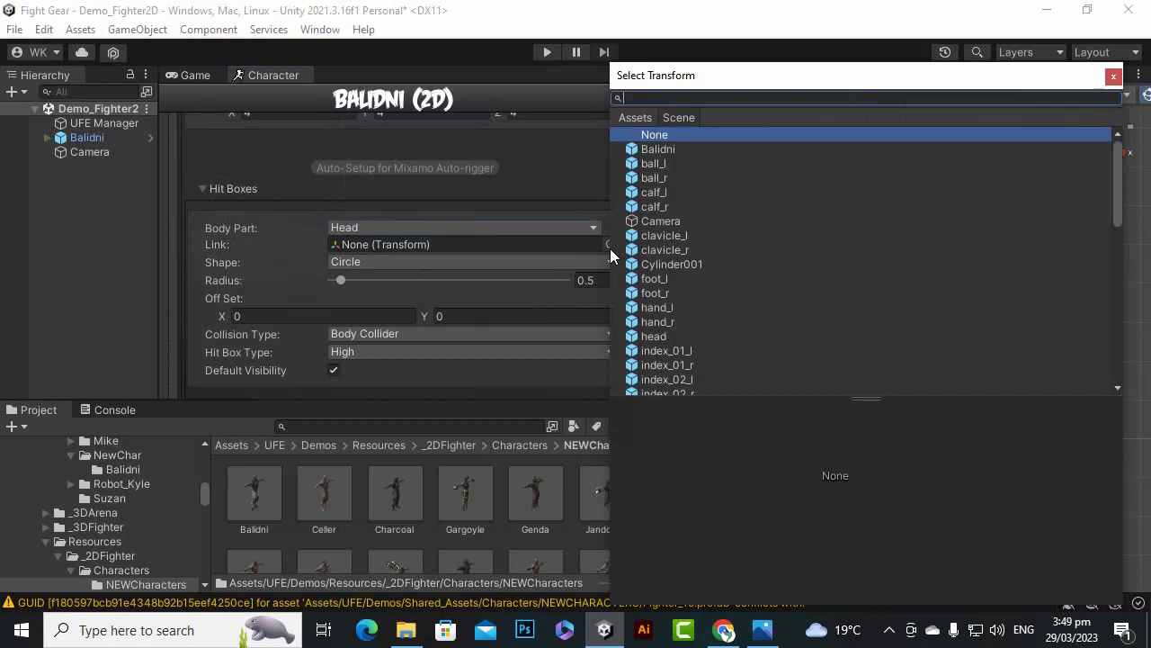
pyautogui.write('head')
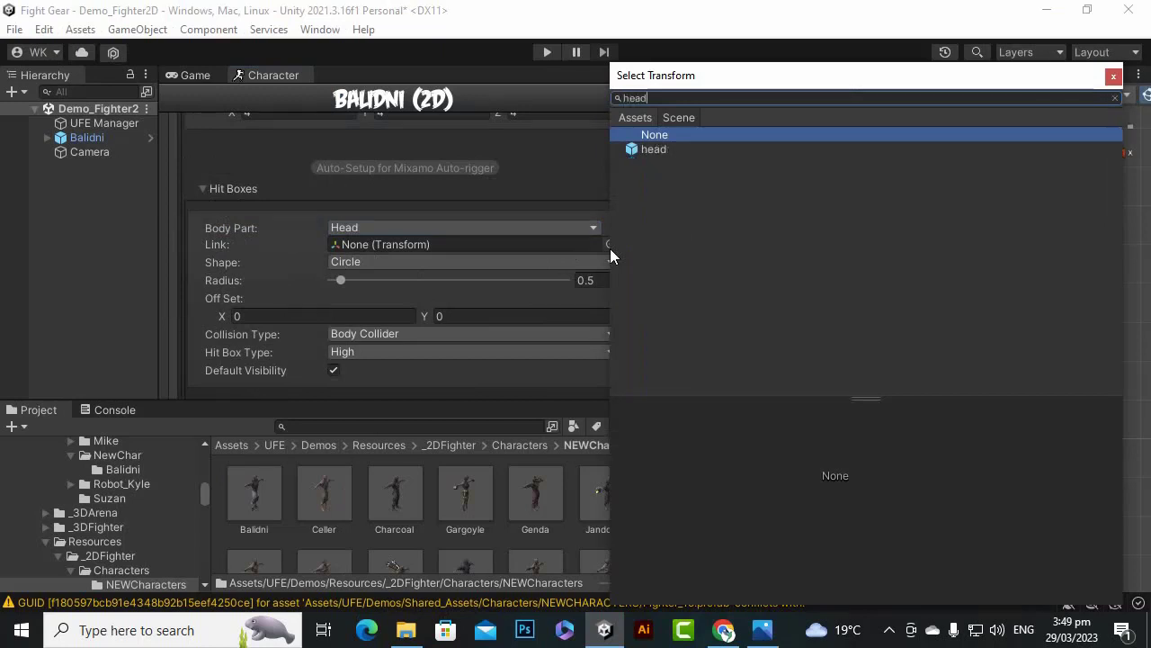
pyautogui.doubleClick(660, 149)
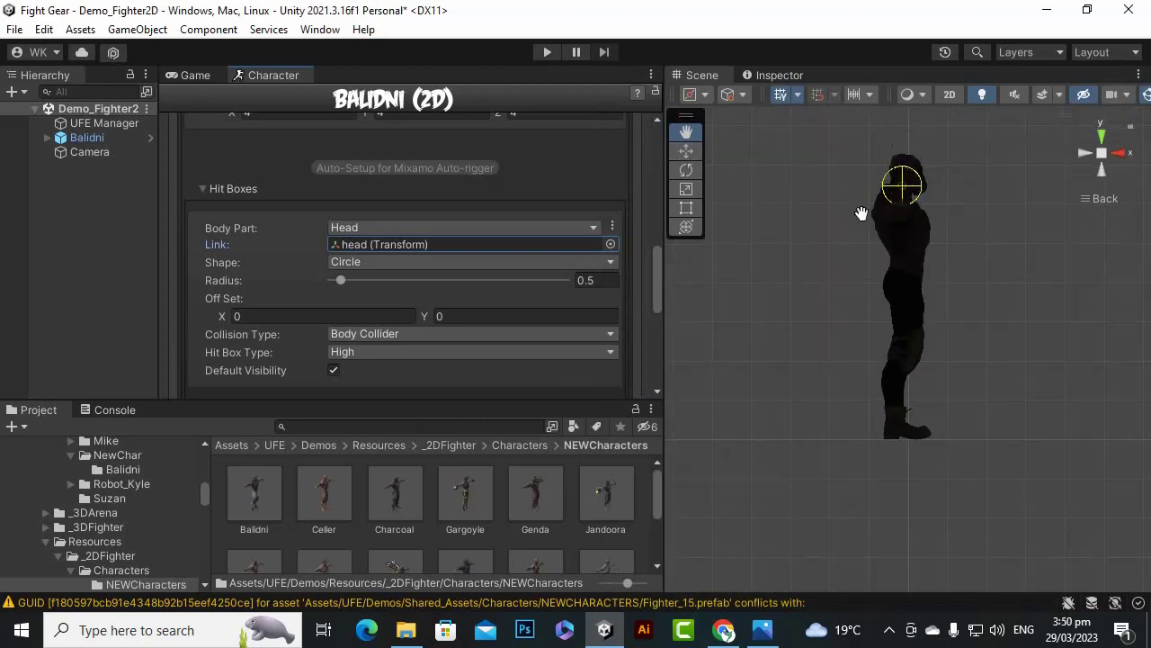
# Try a radius of 0.65 on the Head hit box and return it to 0.5.
pyautogui.moveTo(861, 213); pyautogui.dragTo(800, 293)
pyautogui.scroll(2, 829, 267)
pyautogui.scroll(3, 829, 267)
pyautogui.moveTo(909, 238); pyautogui.dragTo(976, 268)
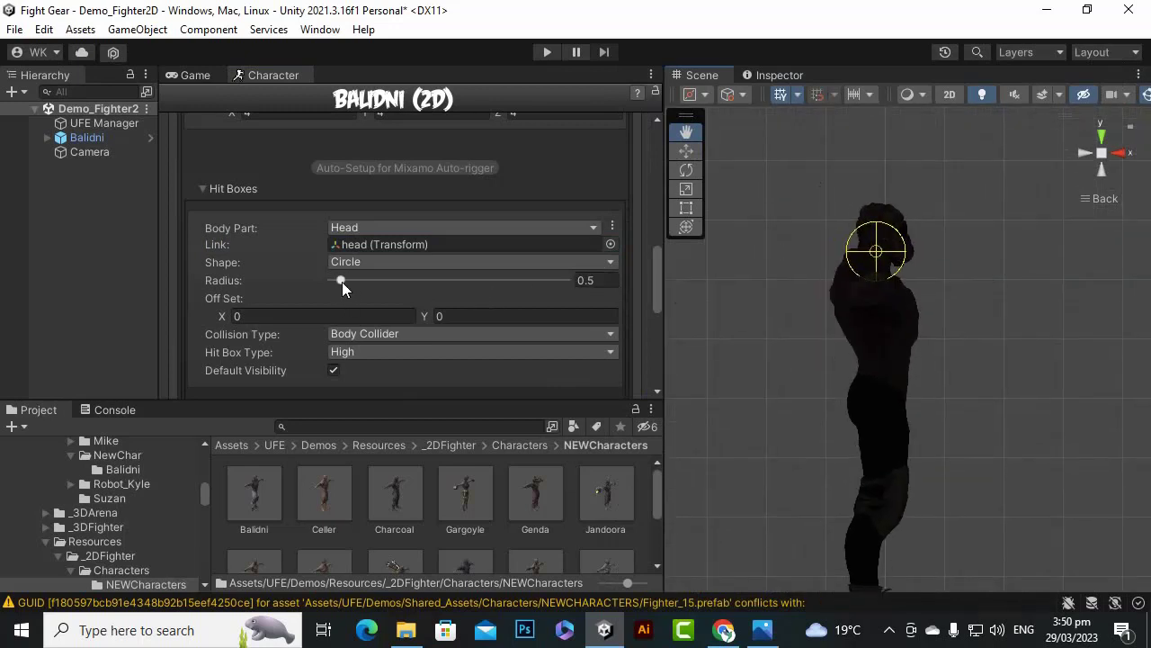
pyautogui.moveTo(341, 282); pyautogui.dragTo(346, 283)
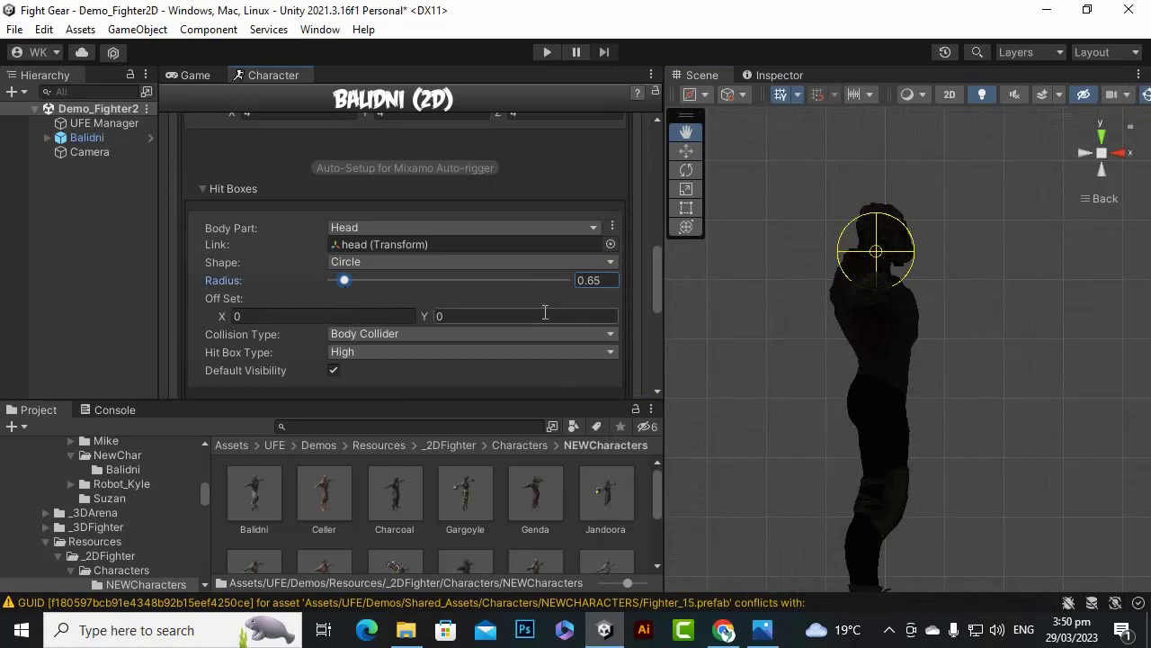
pyautogui.click(594, 284)
pyautogui.write('.5')
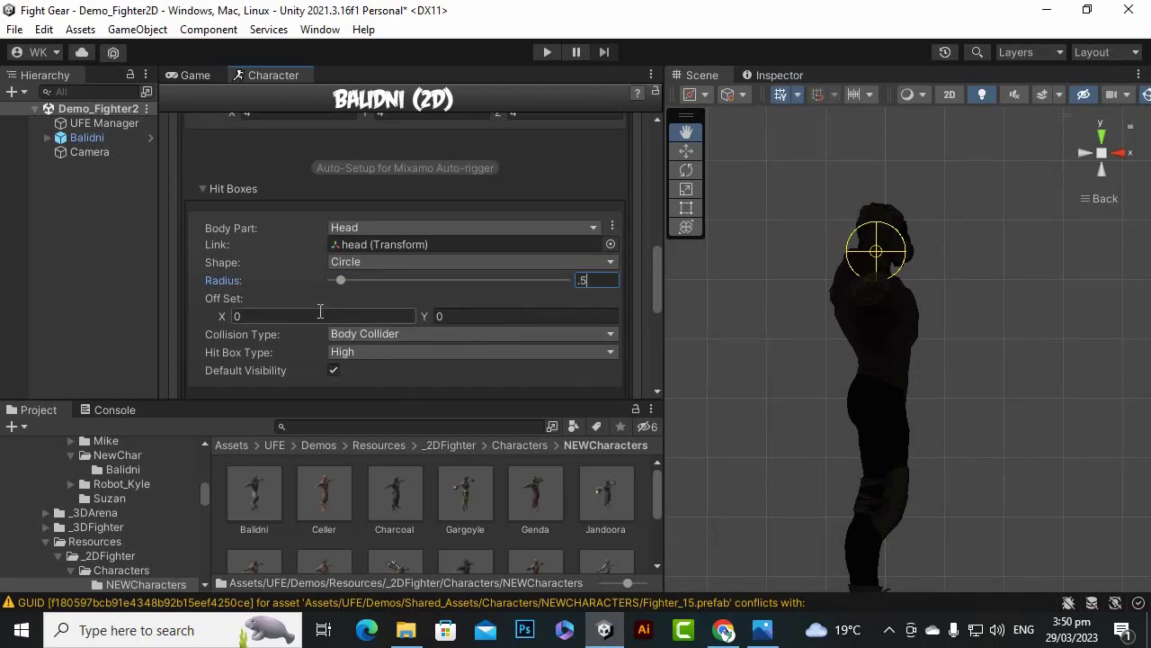
# Offset the Head hit box to X 0.15 and Y 0.3 so the circle covers the model's head.
pyautogui.click(225, 316)
pyautogui.moveTo(224, 319); pyautogui.dragTo(231, 318)
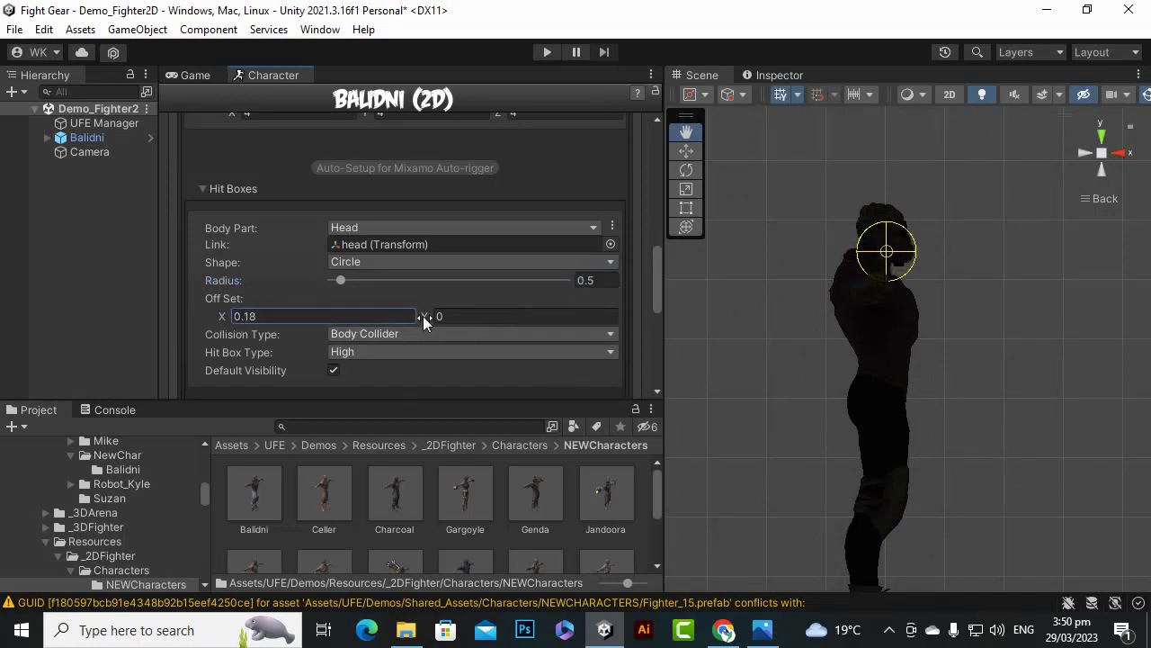
pyautogui.moveTo(425, 317); pyautogui.dragTo(437, 320)
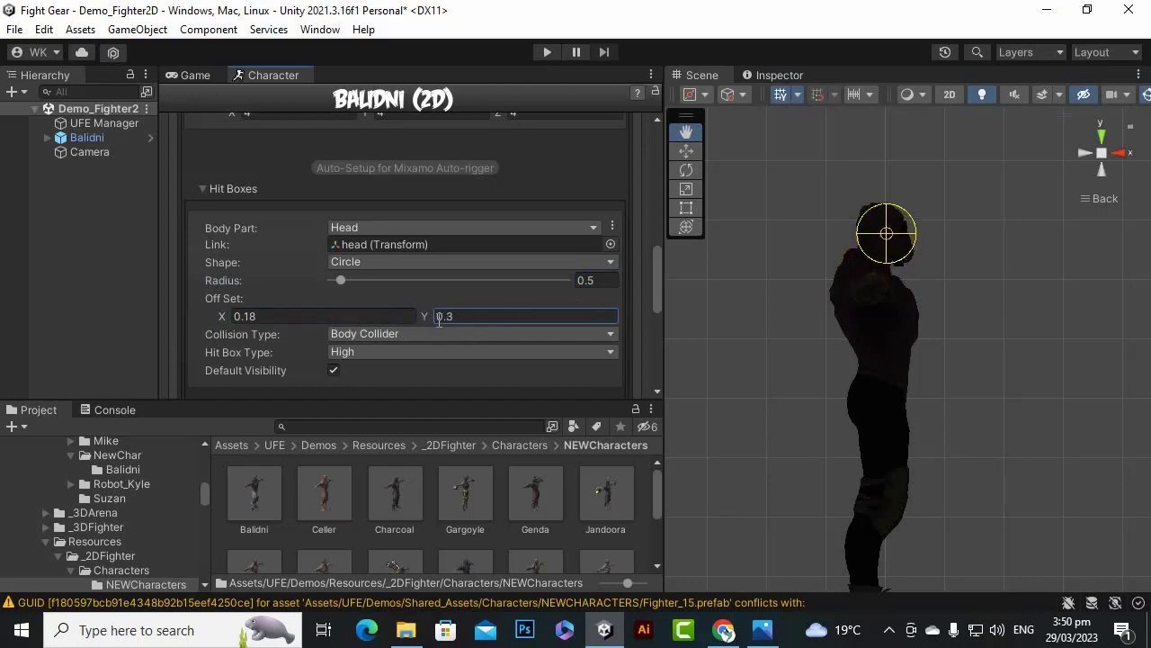
pyautogui.moveTo(224, 314); pyautogui.dragTo(217, 314)
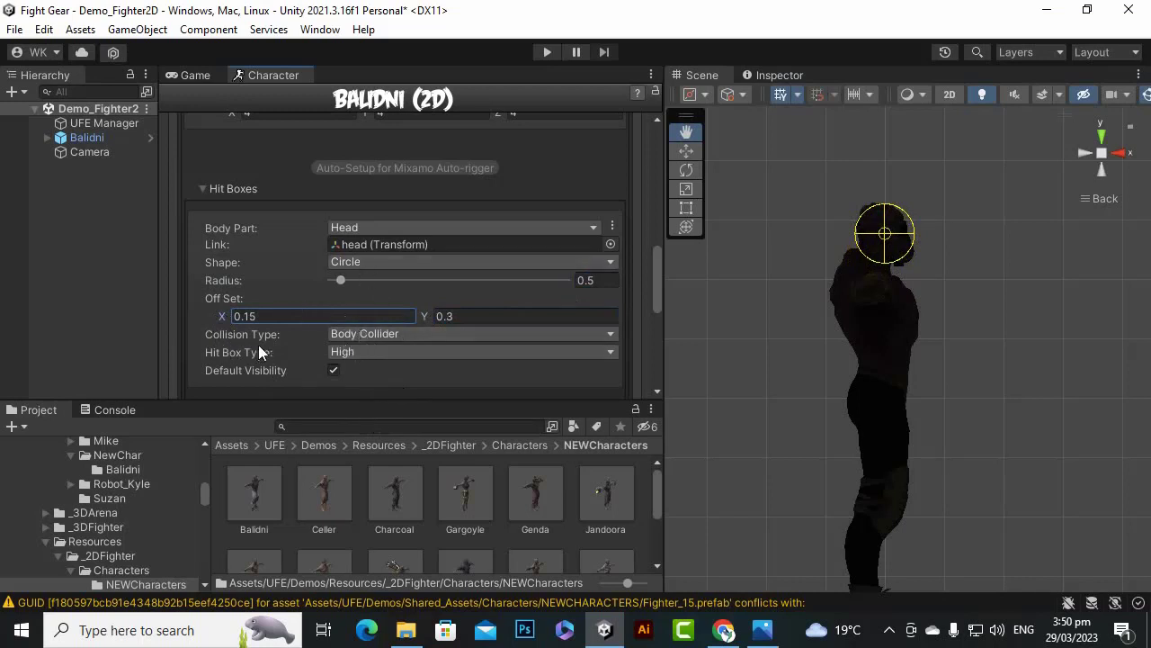
# Examine the available Collision Type and Hit Box Type options for the Head hit box.
pyautogui.click(375, 336)
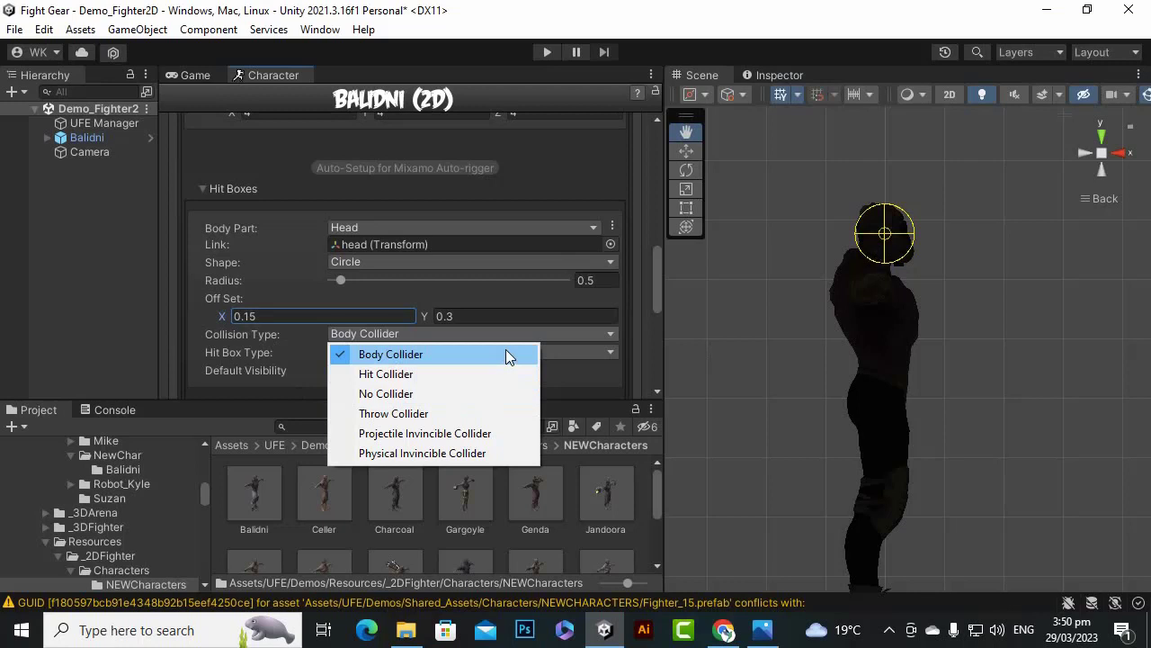
pyautogui.click(570, 423)
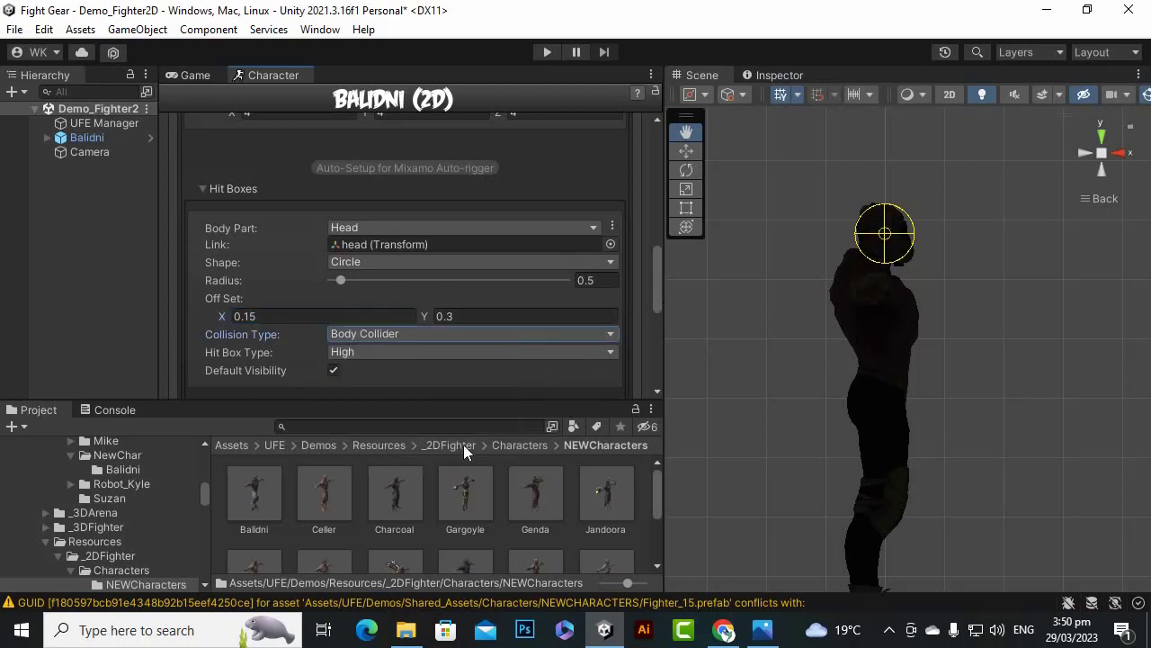
pyautogui.click(338, 353)
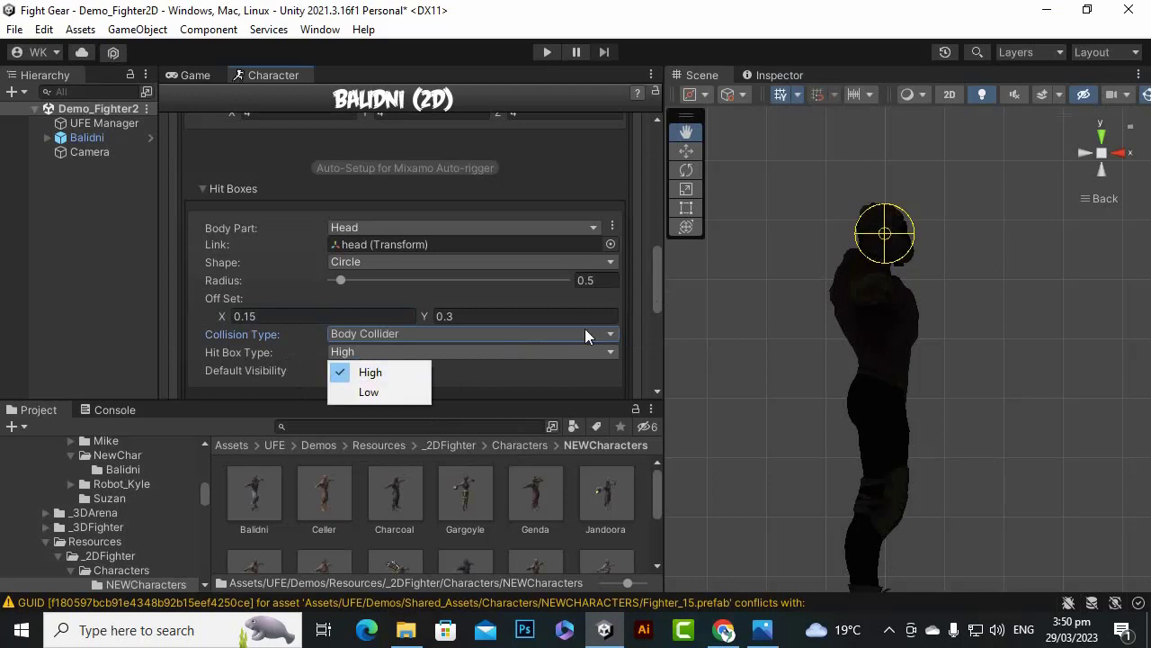
pyautogui.click(656, 287)
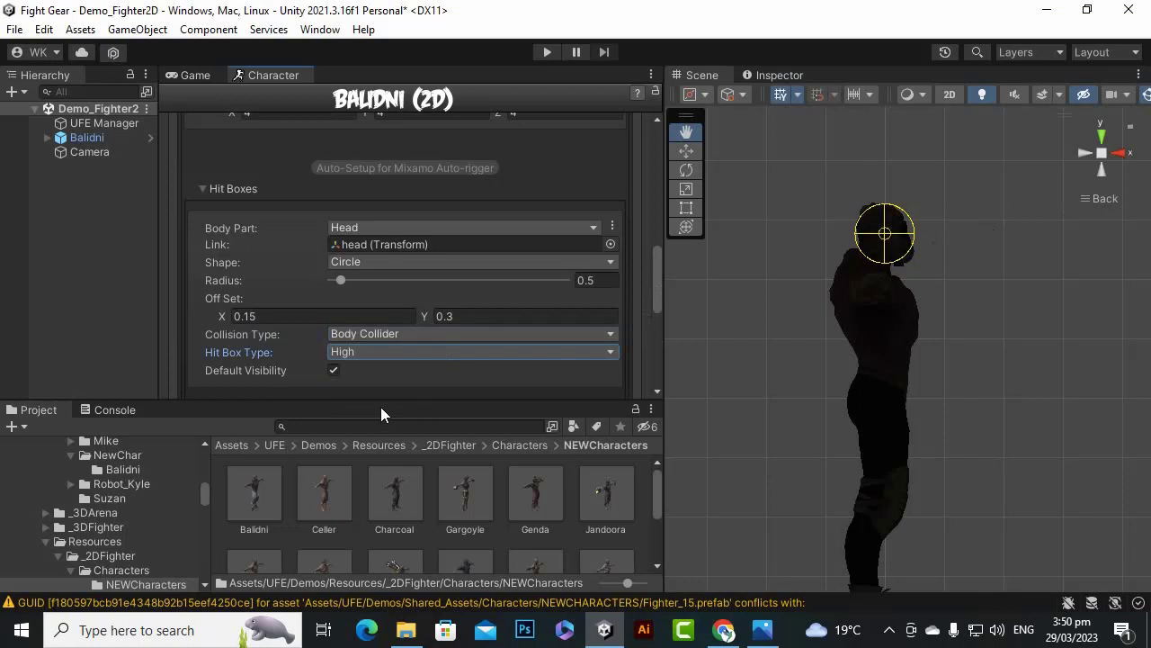
# Add a second hit box below the Head one and set its body part to Upper Torso.
pyautogui.scroll(-3, 407, 370)
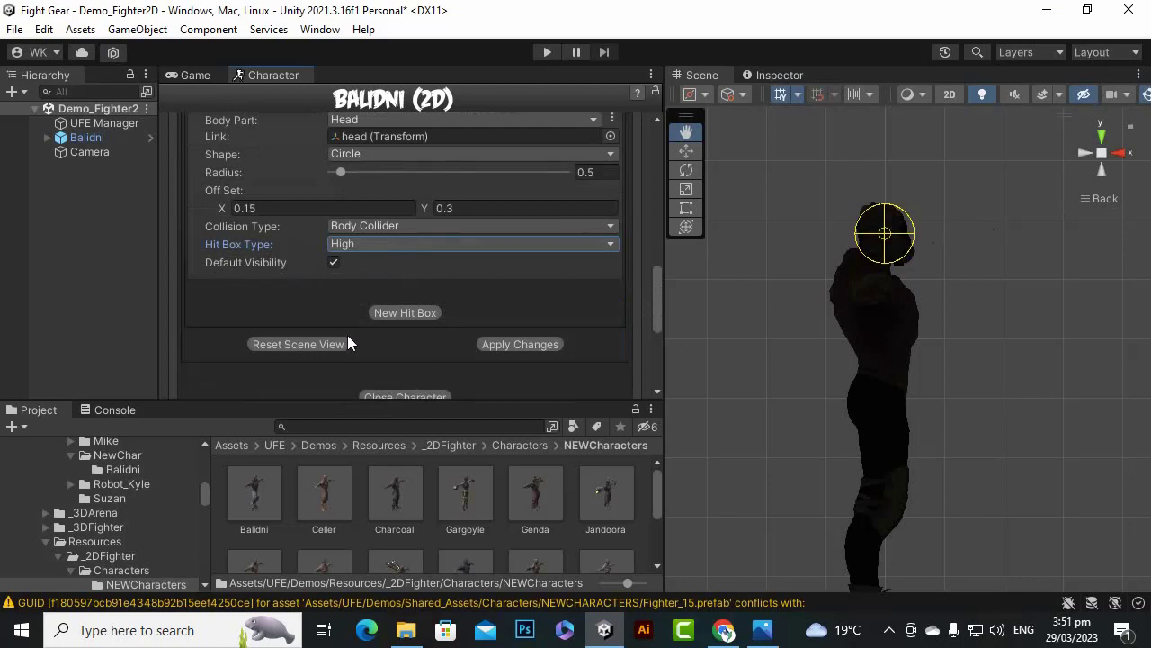
pyautogui.click(412, 315)
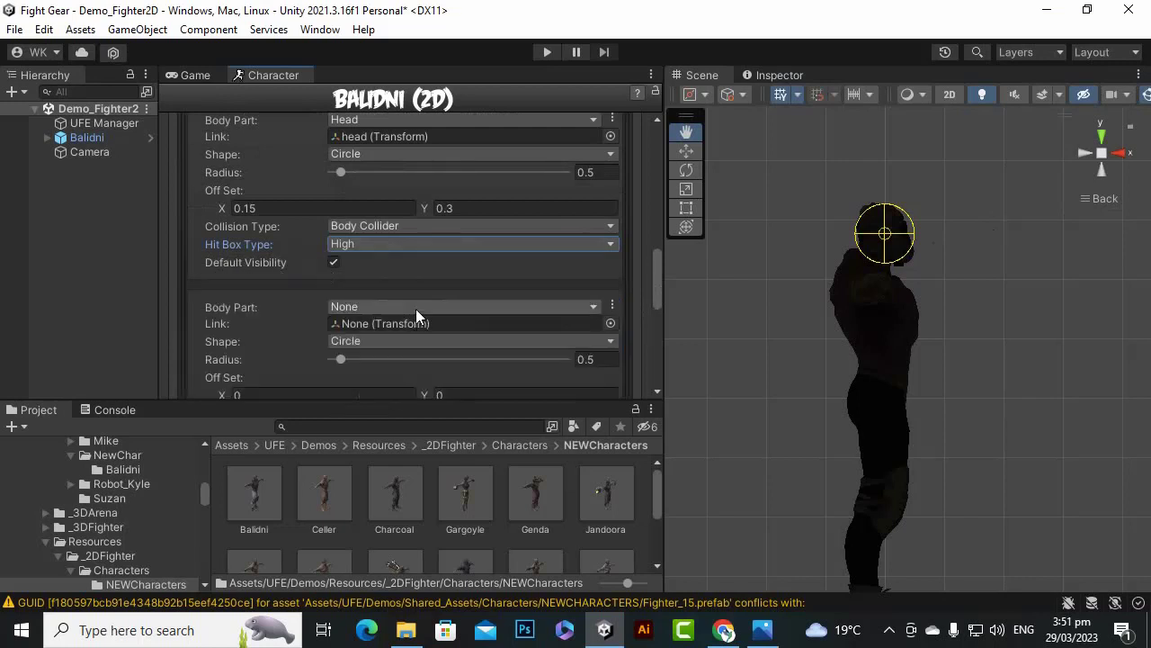
pyautogui.click(415, 308)
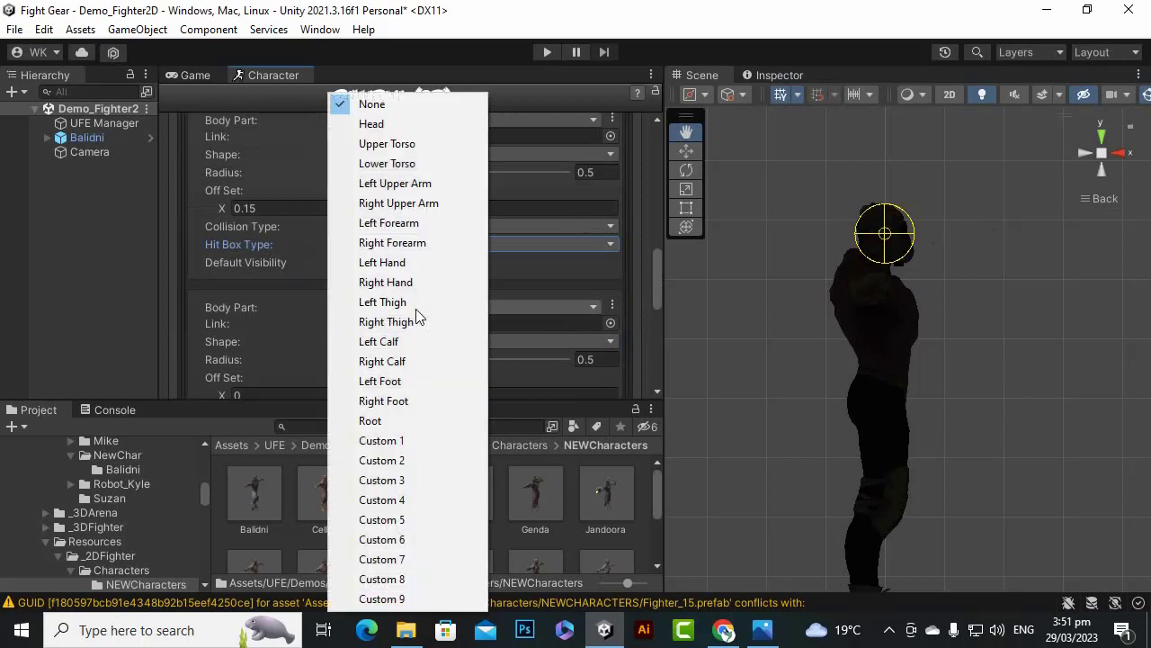
pyautogui.click(432, 145)
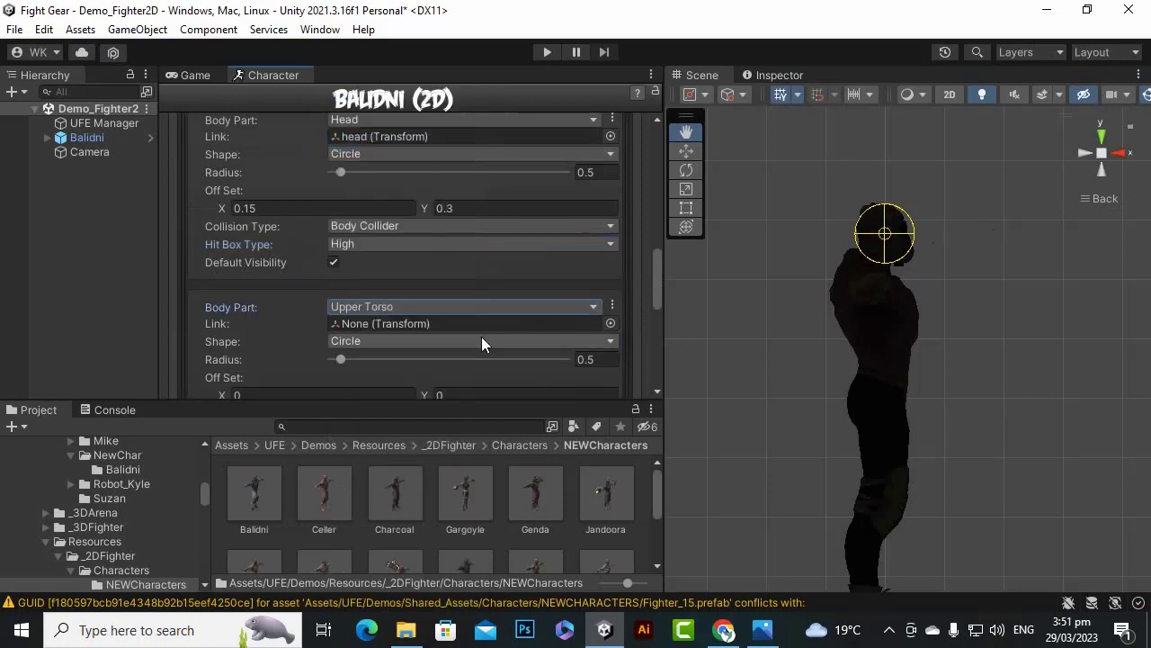
# Search the transforms for torso, chest and spi, and try linking the Upper Torso hit box to spine_01.
pyautogui.click(610, 324)
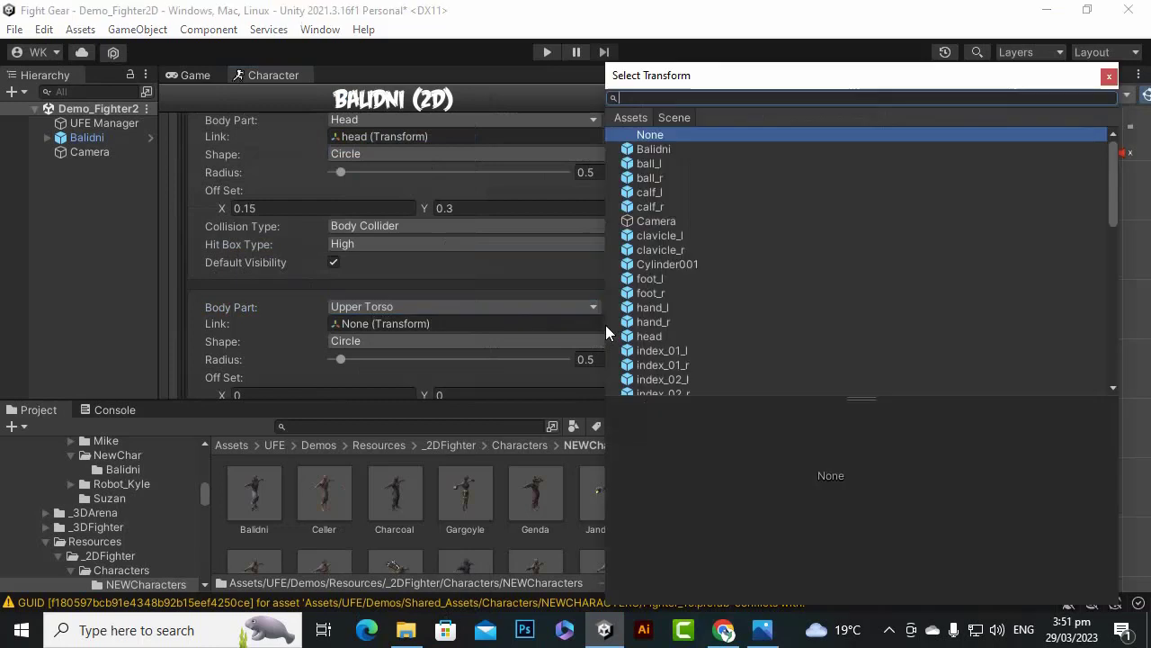
pyautogui.write('to')
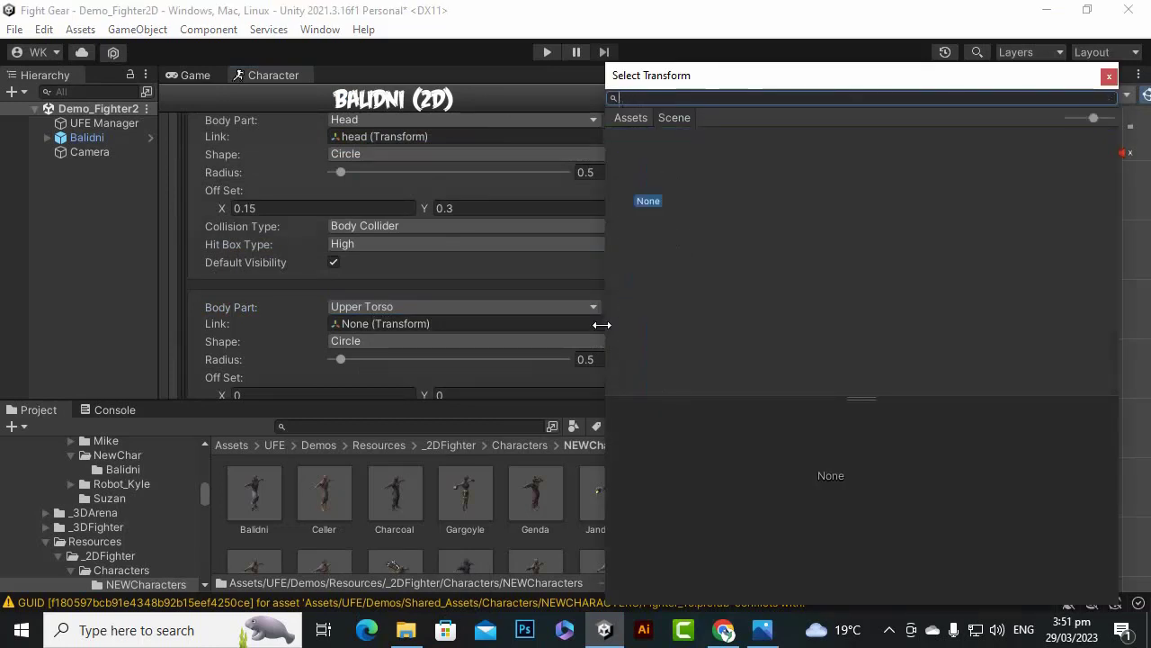
pyautogui.write('rso')
pyautogui.press('BackSpace')
pyautogui.press('BackSpace')
pyautogui.press('BackSpace')
pyautogui.press('BackSpace')
pyautogui.press('BackSpace')
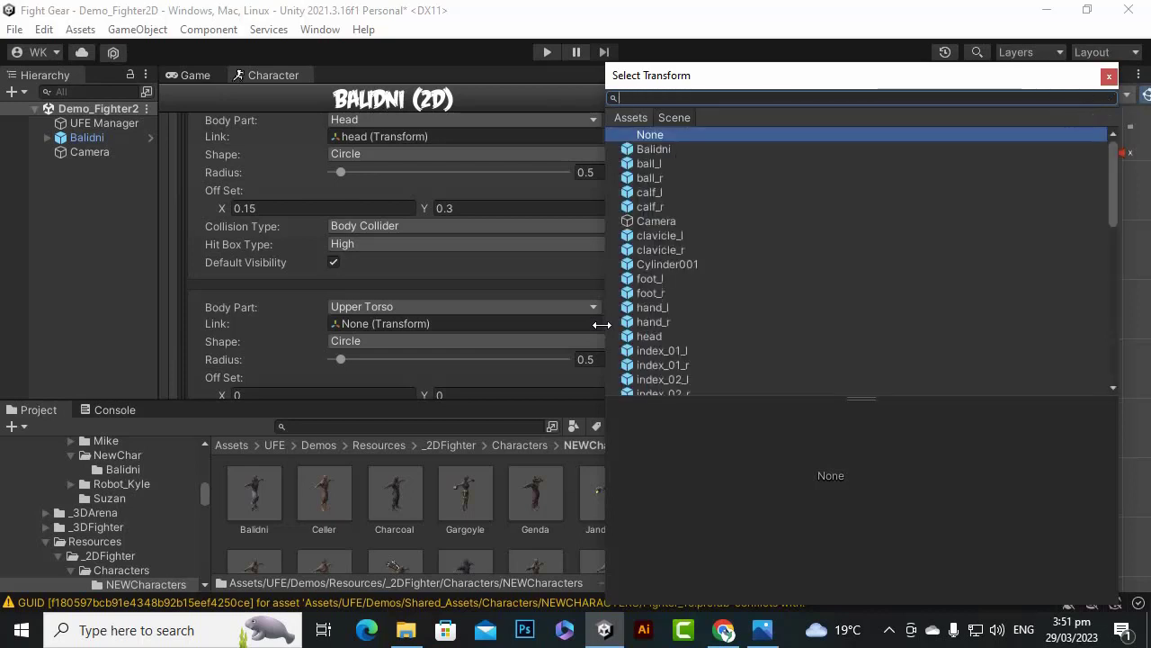
pyautogui.write('chest')
pyautogui.press('BackSpace')
pyautogui.press('BackSpace')
pyautogui.press('BackSpace')
pyautogui.press('BackSpace')
pyautogui.press('BackSpace')
pyautogui.write('spi')
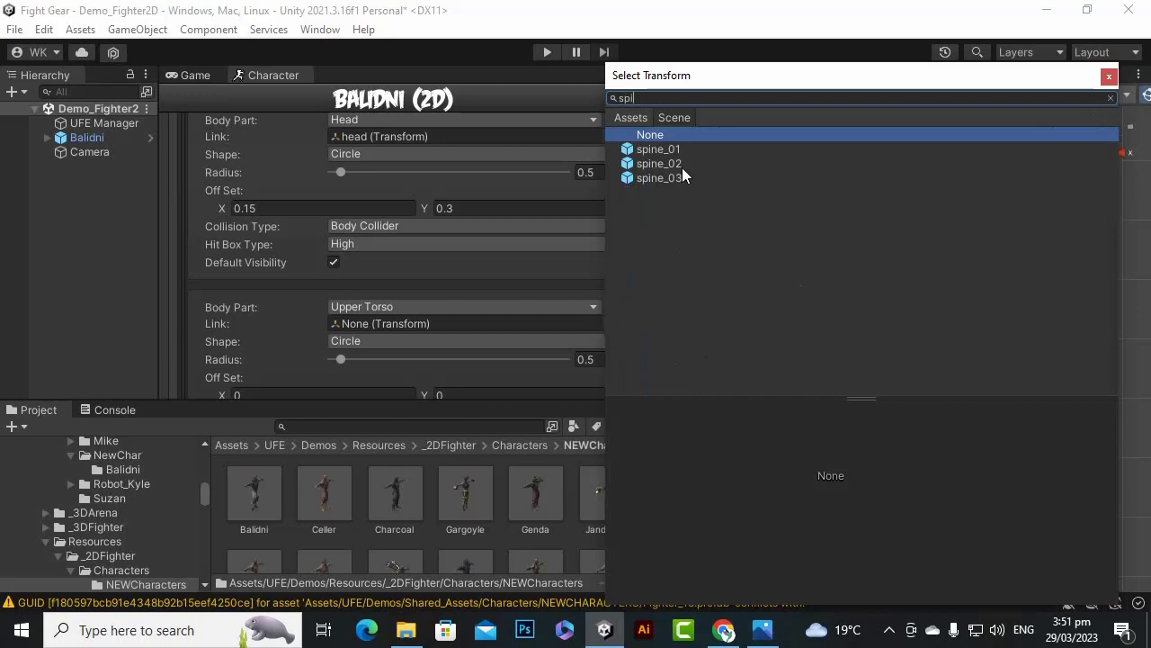
pyautogui.doubleClick(660, 150)
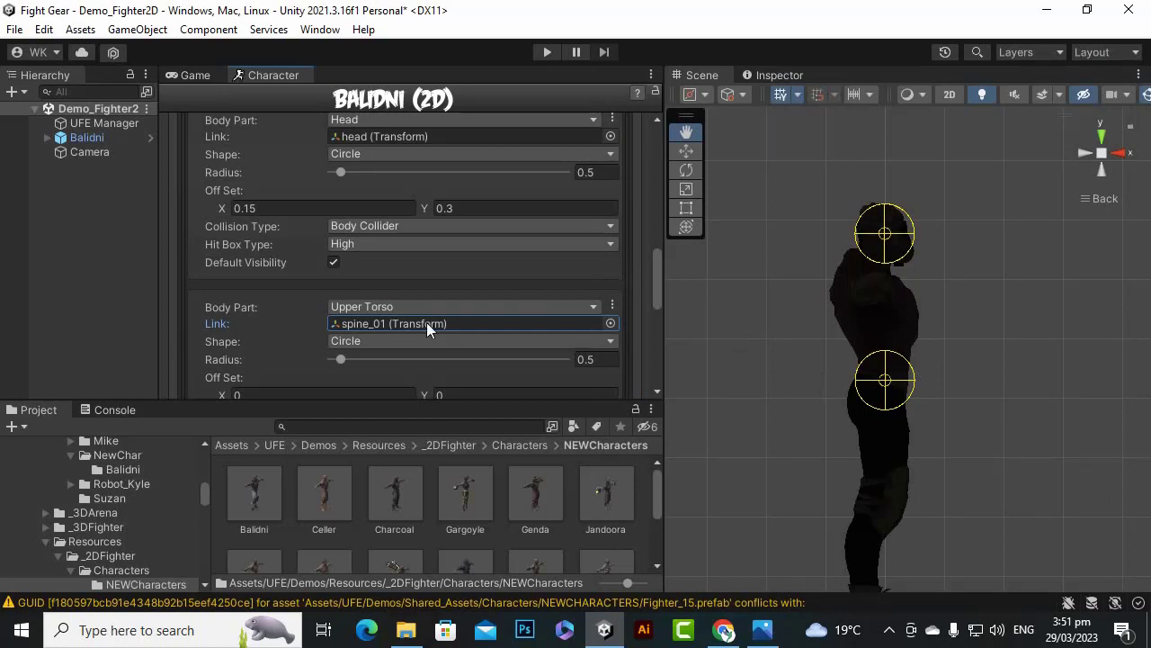
# Link the Upper Torso hit box to the spine_03 transform and change its shape to Rectangle.
pyautogui.click(610, 323)
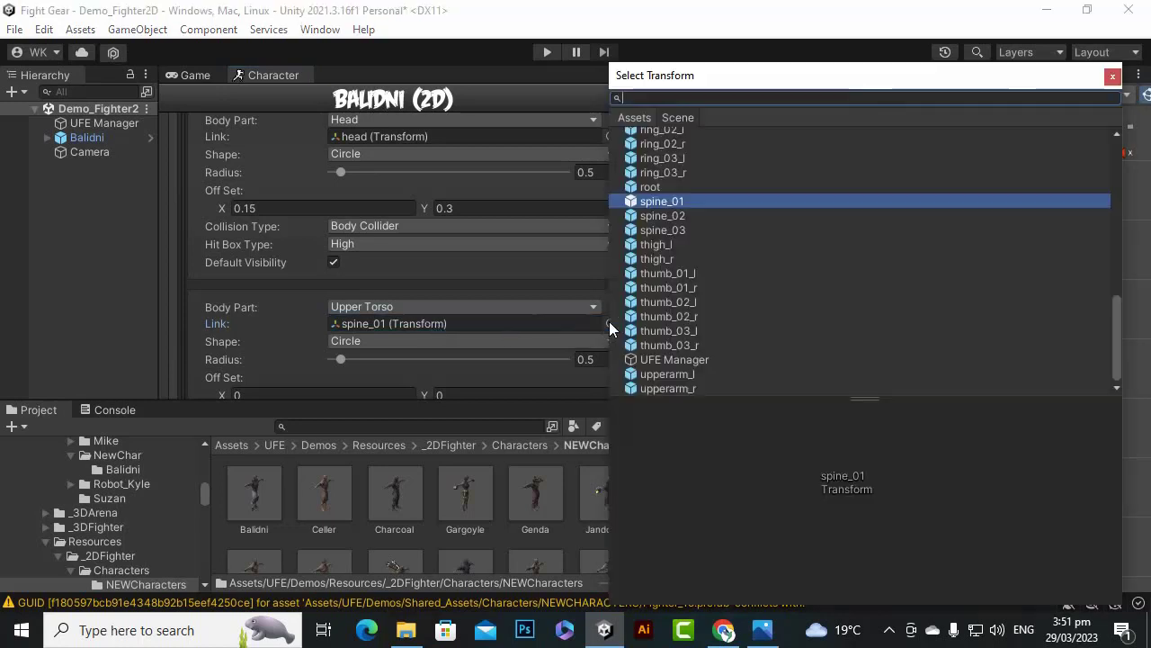
pyautogui.doubleClick(674, 230)
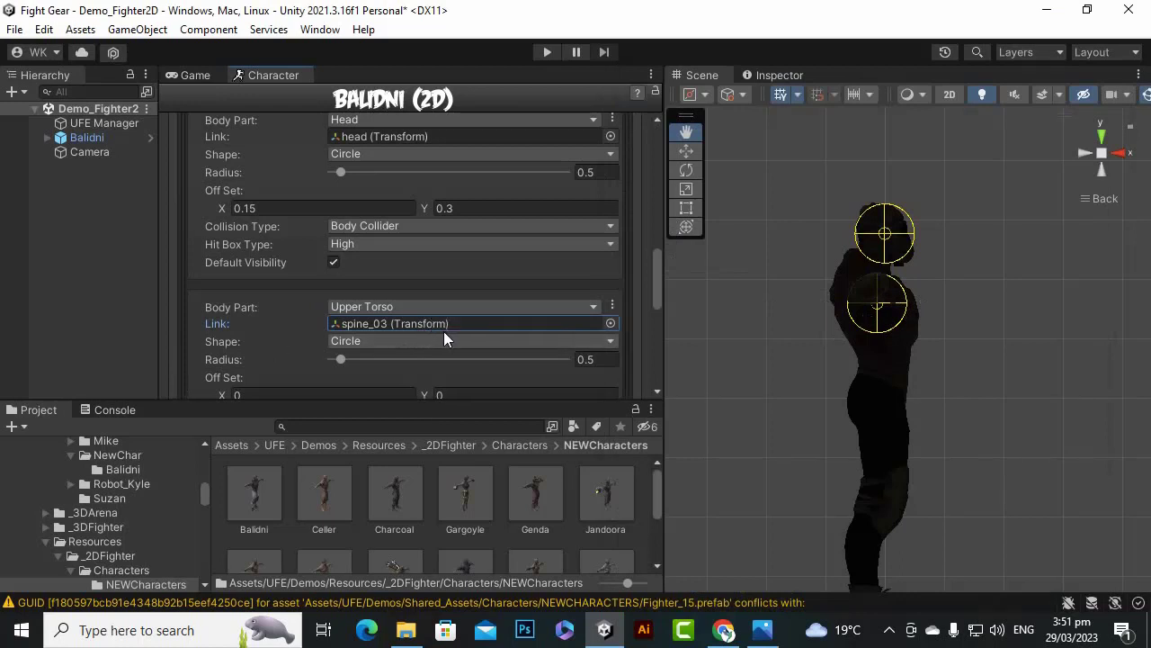
pyautogui.click(358, 341)
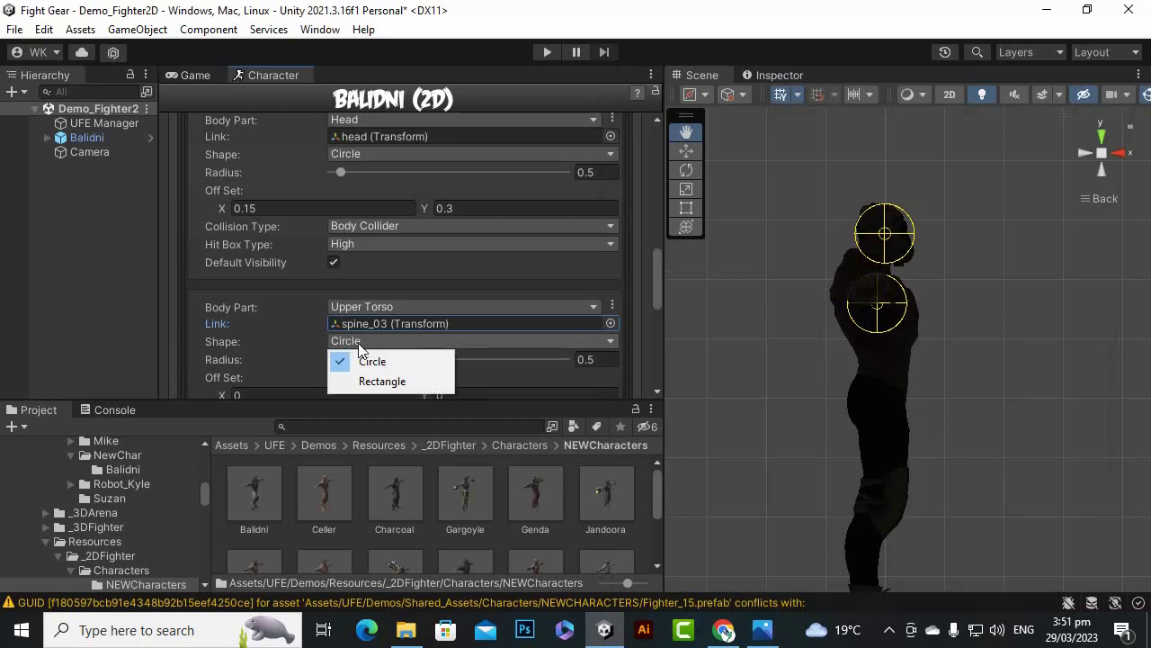
pyautogui.click(376, 381)
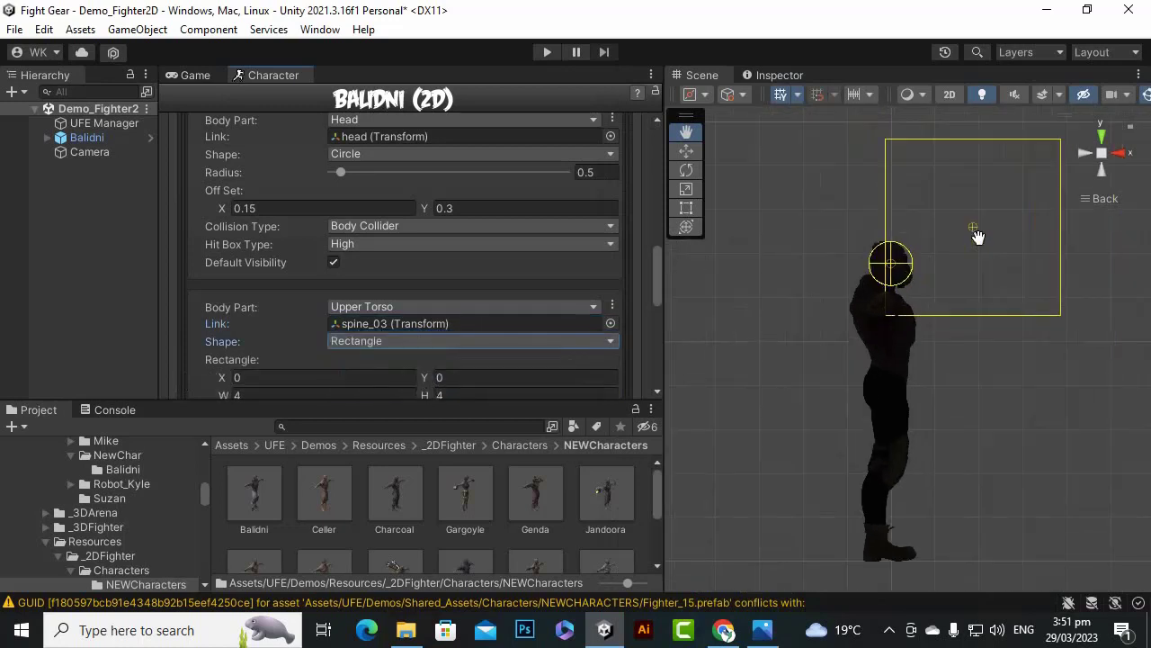
# Set the Upper Torso rectangle's width and height to 1 and shift its X position to about -0.54.
pyautogui.scroll(1, 412, 380)
pyautogui.scroll(-2, 409, 370)
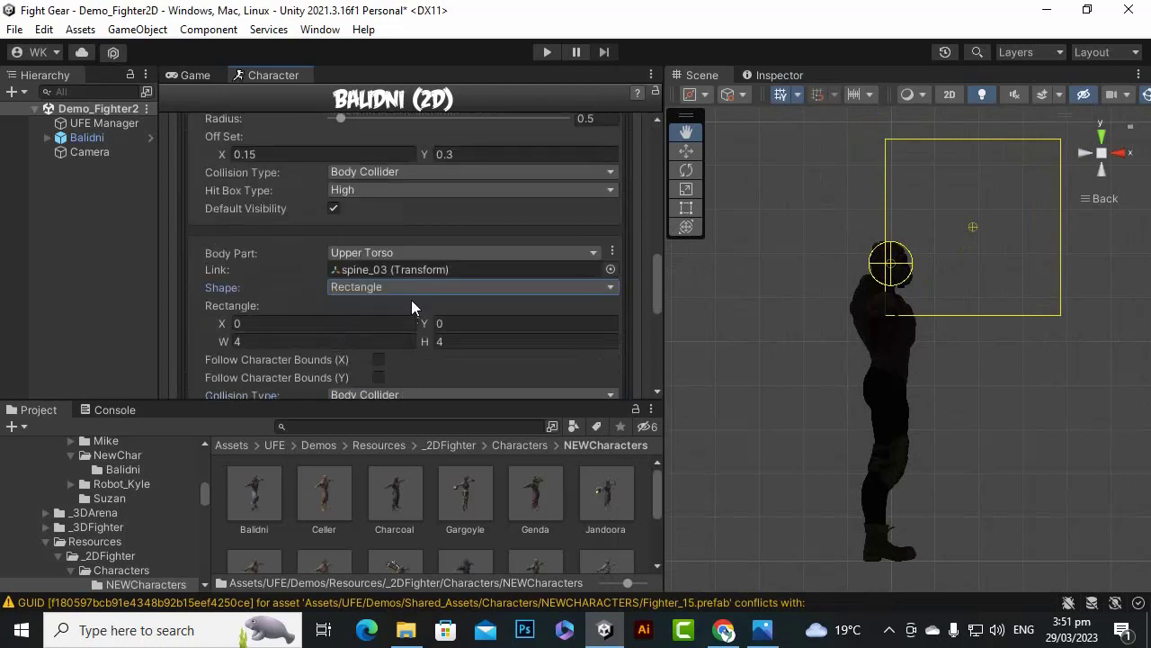
pyautogui.scroll(1, 225, 329)
pyautogui.scroll(-1, 225, 329)
pyautogui.click(297, 342)
pyautogui.write('1')
pyautogui.press('Tab')
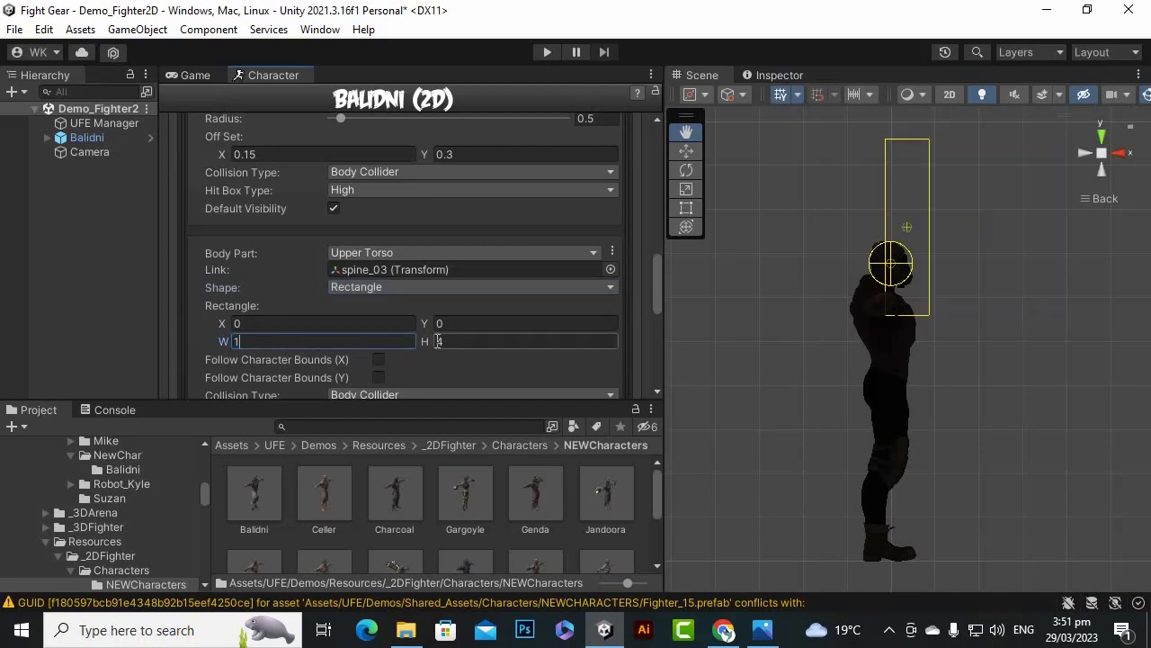
pyautogui.write('1')
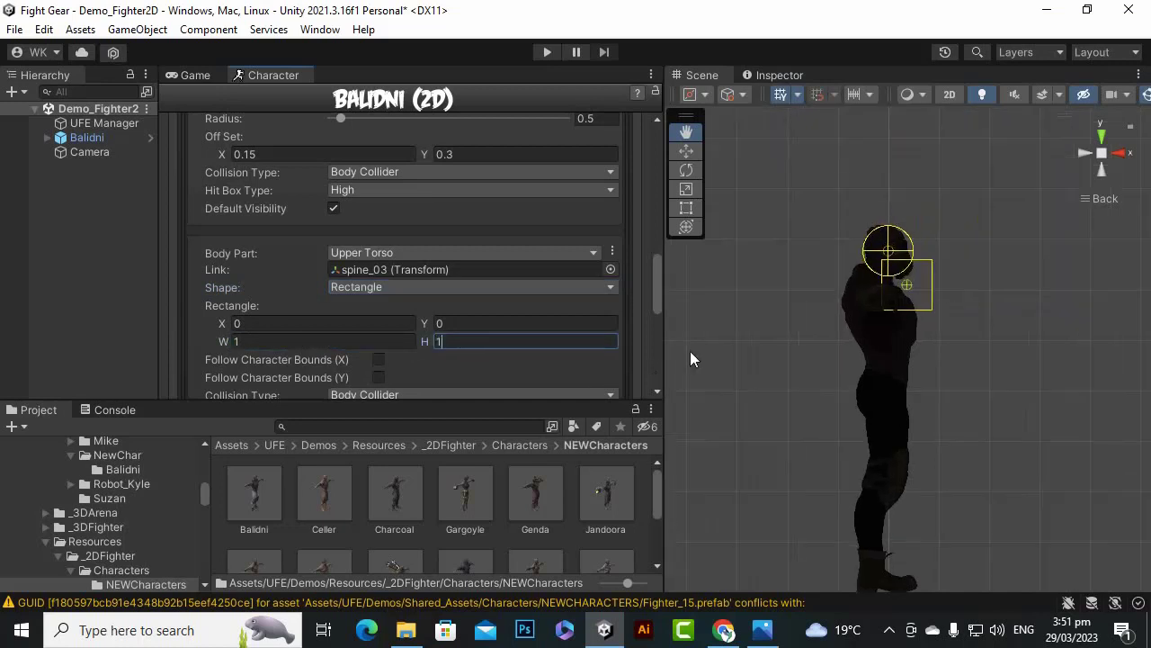
pyautogui.scroll(2, 243, 340)
pyautogui.moveTo(226, 324); pyautogui.dragTo(199, 326)
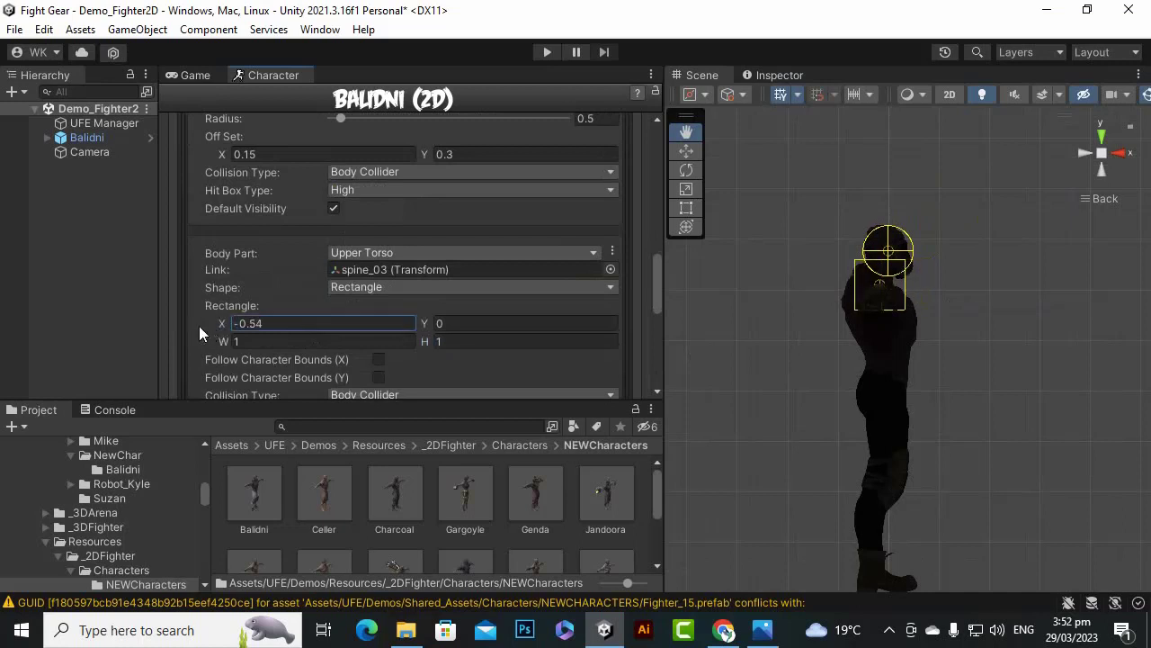
# Fit the Upper Torso rectangle to the chest with X about -0.6, Y about -0.32, width about 1.21 and height about 0.84.
pyautogui.scroll(5, 812, 306)
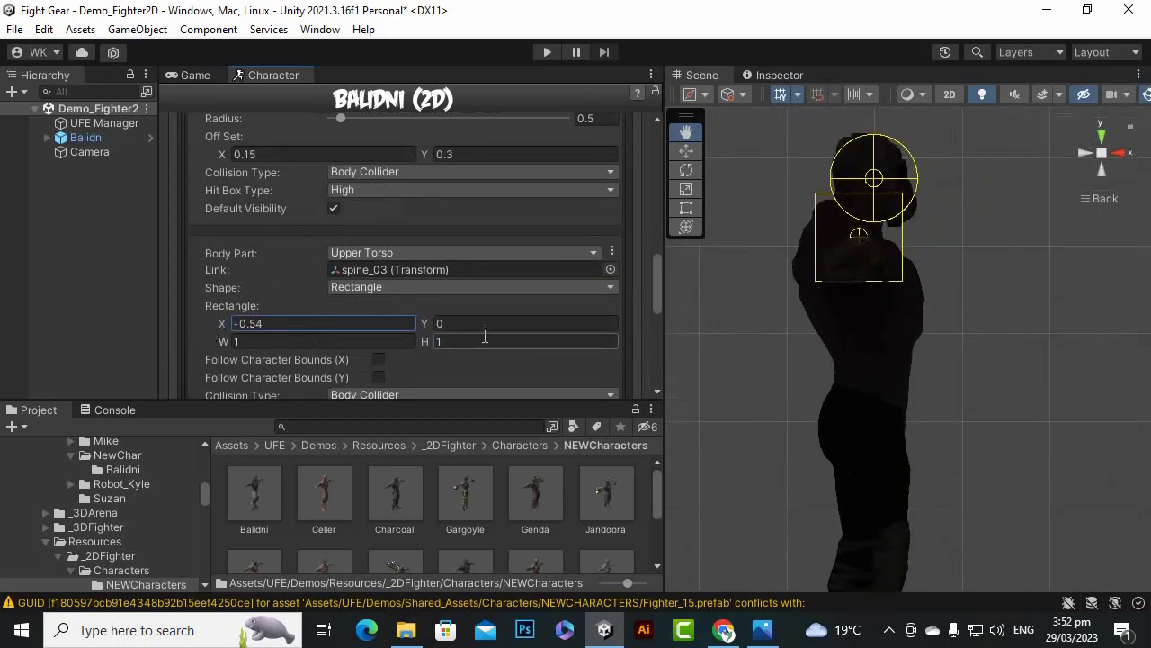
pyautogui.moveTo(428, 326); pyautogui.dragTo(411, 324)
pyautogui.moveTo(225, 342)
pyautogui.mouseDown()
pyautogui.moveTo(214, 345)
pyautogui.moveTo(231, 343)
pyautogui.mouseUp()
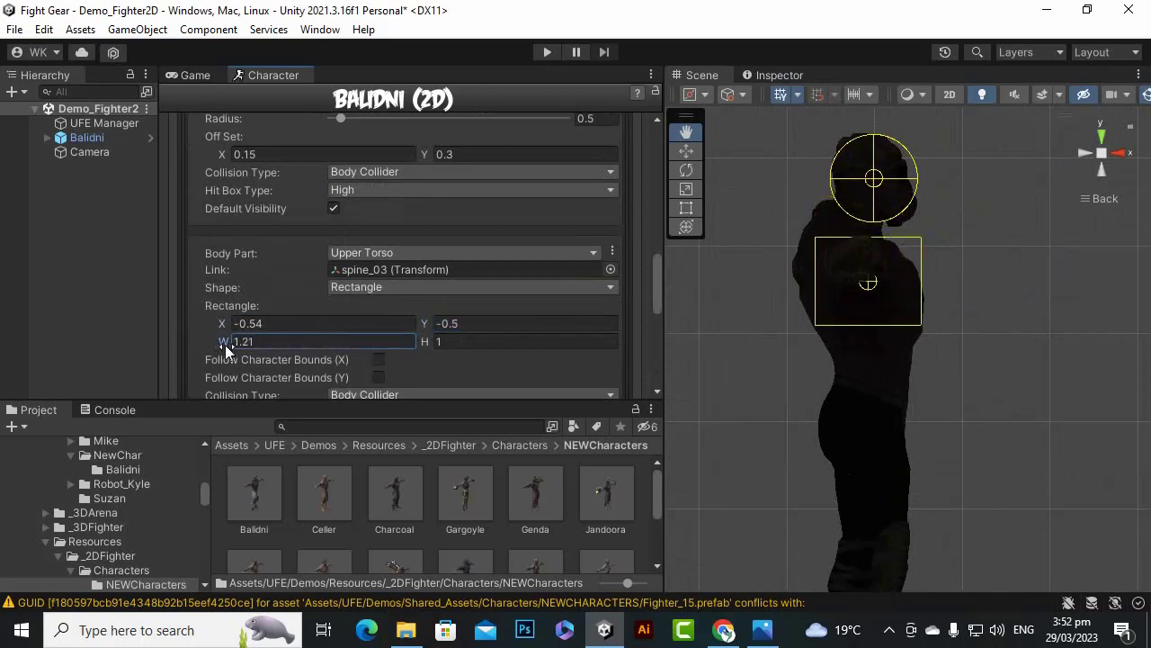
pyautogui.moveTo(434, 341)
pyautogui.mouseDown()
pyautogui.moveTo(417, 343)
pyautogui.moveTo(430, 329)
pyautogui.mouseUp()
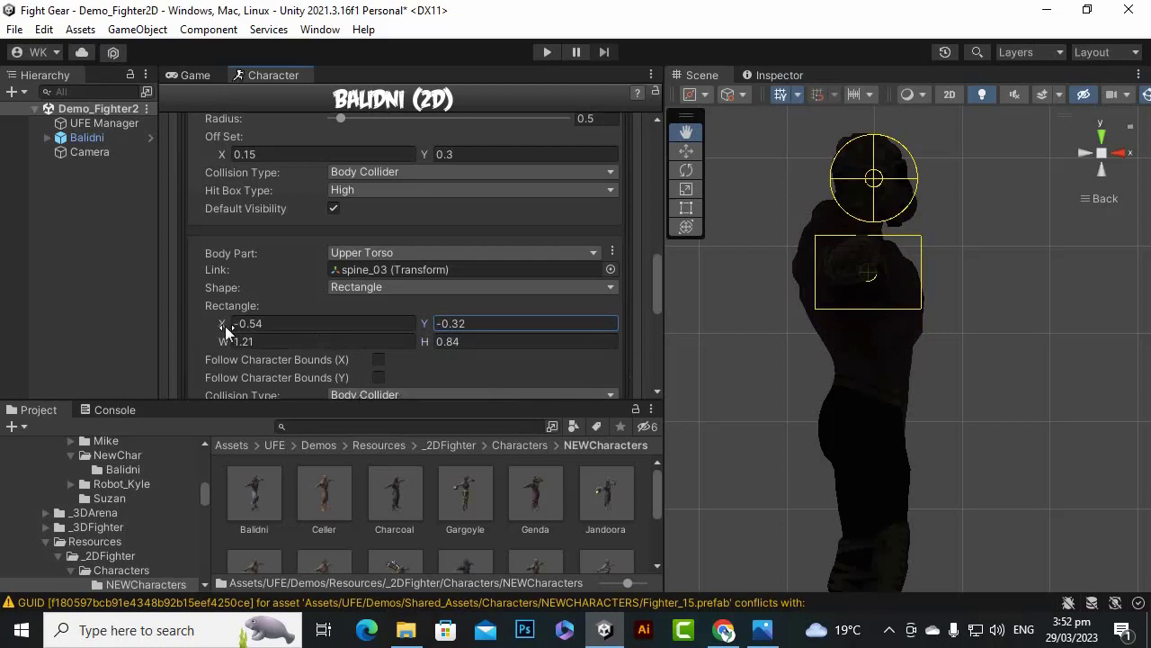
pyautogui.moveTo(231, 323); pyautogui.dragTo(222, 330)
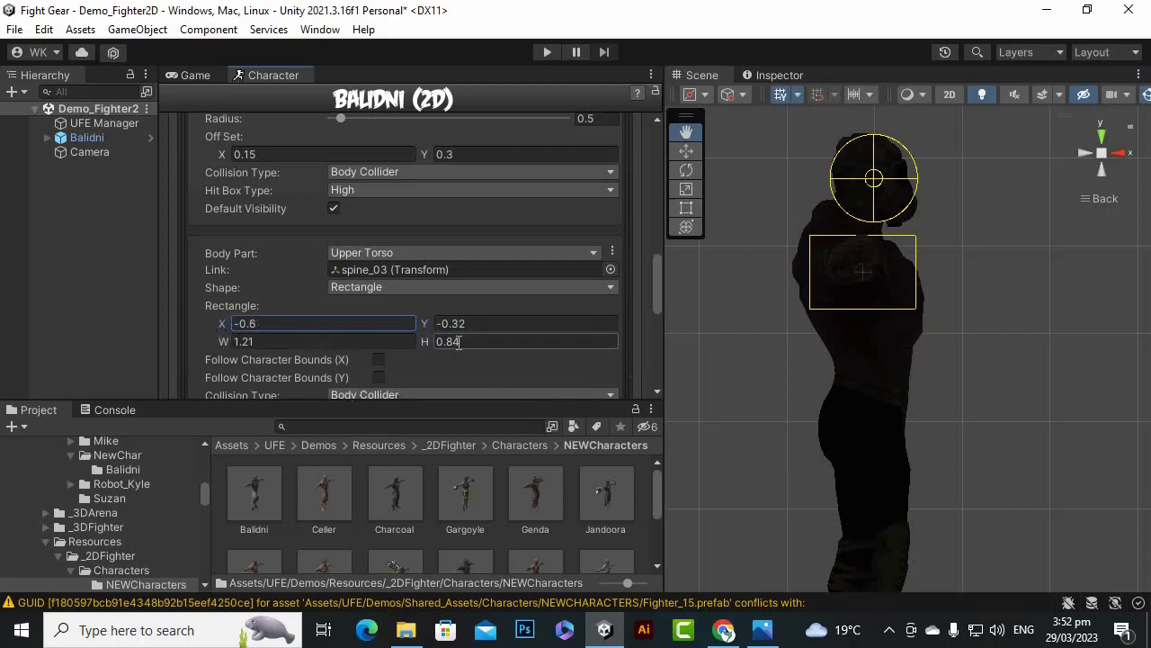
# Add a third hit box below the Upper Torso one and set its body part to Lower Torso.
pyautogui.scroll(-3, 462, 329)
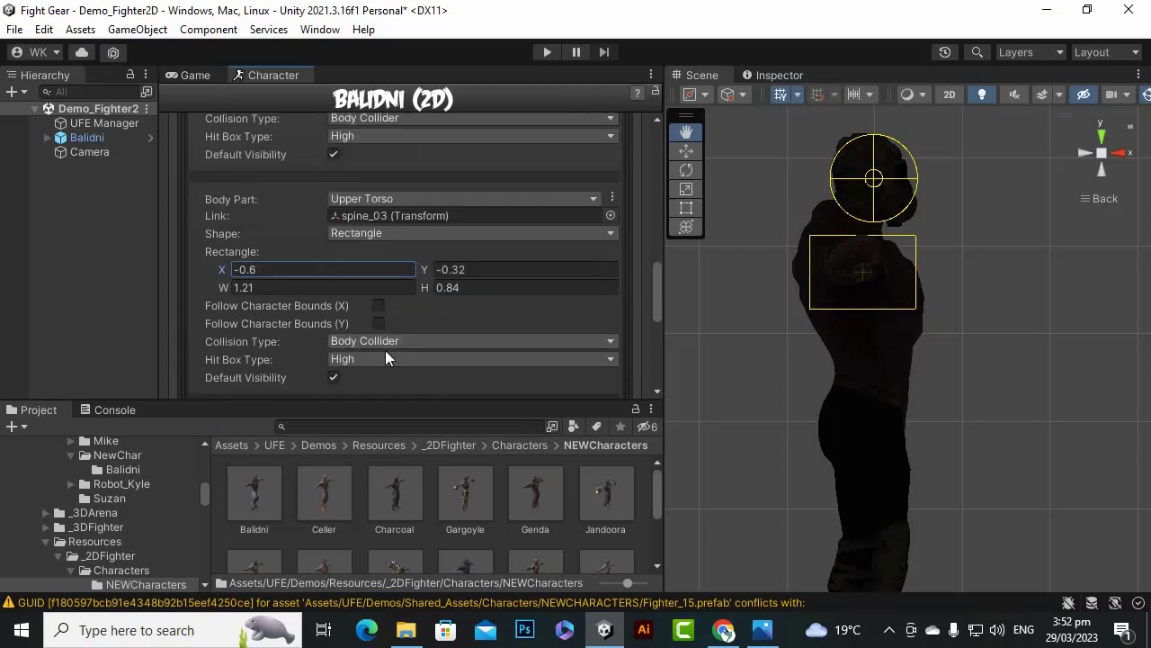
pyautogui.scroll(-3, 445, 304)
pyautogui.click(413, 266)
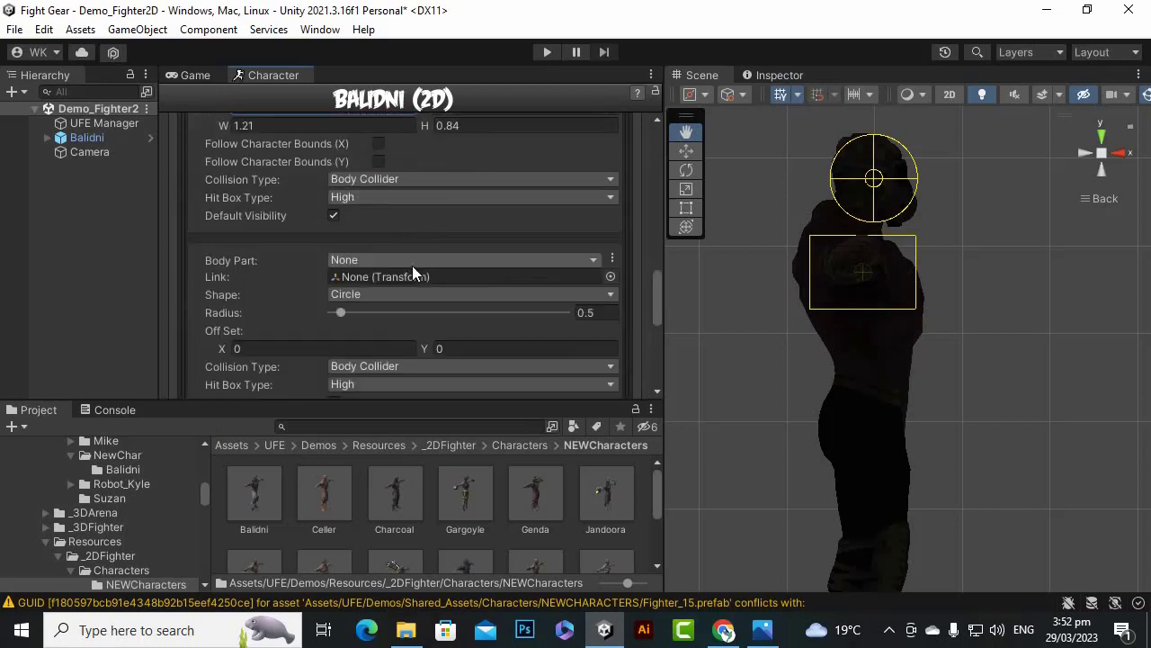
pyautogui.click(413, 261)
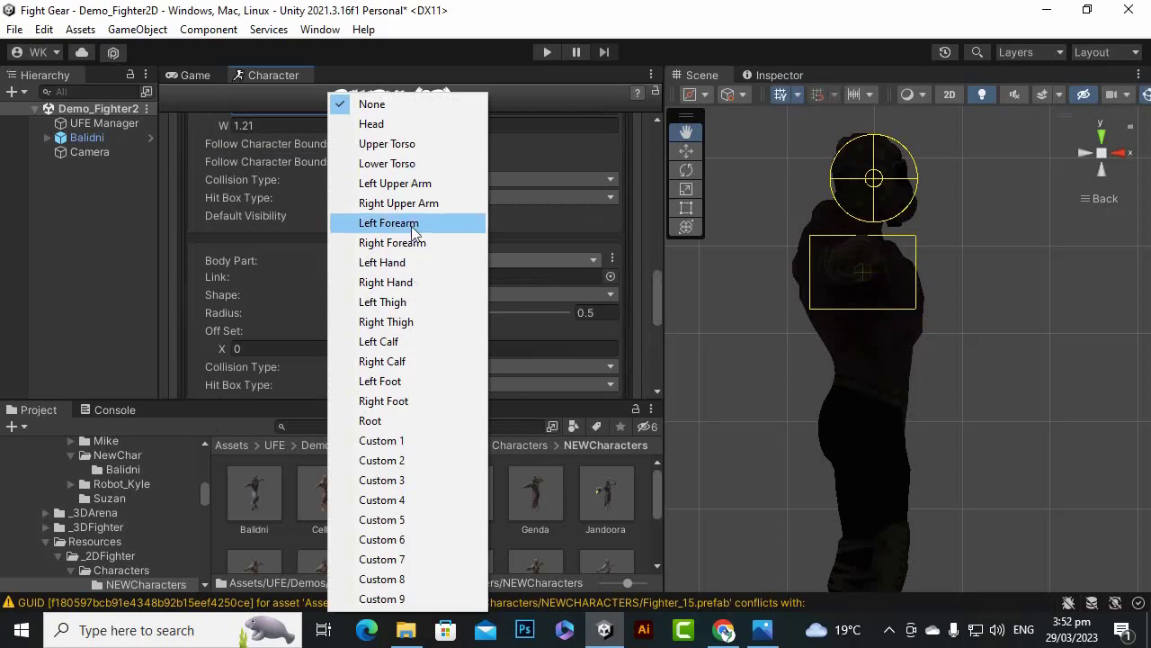
pyautogui.click(412, 167)
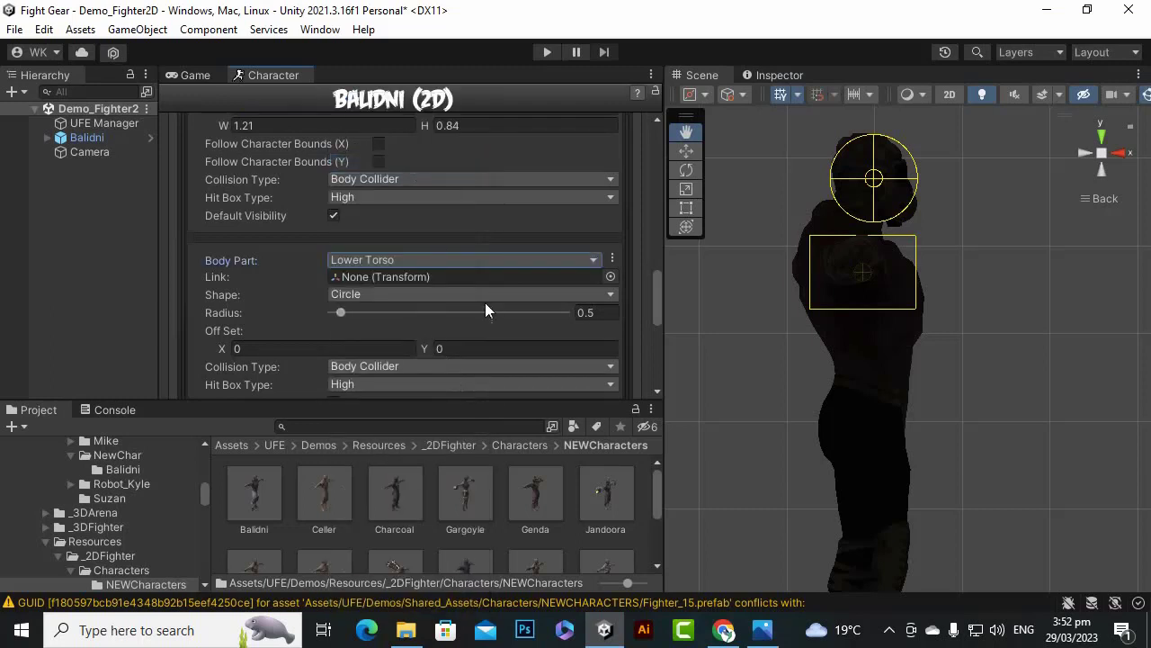
# Link the Lower Torso hit box to the spine_01 transform and change its shape to Rectangle.
pyautogui.click(610, 277)
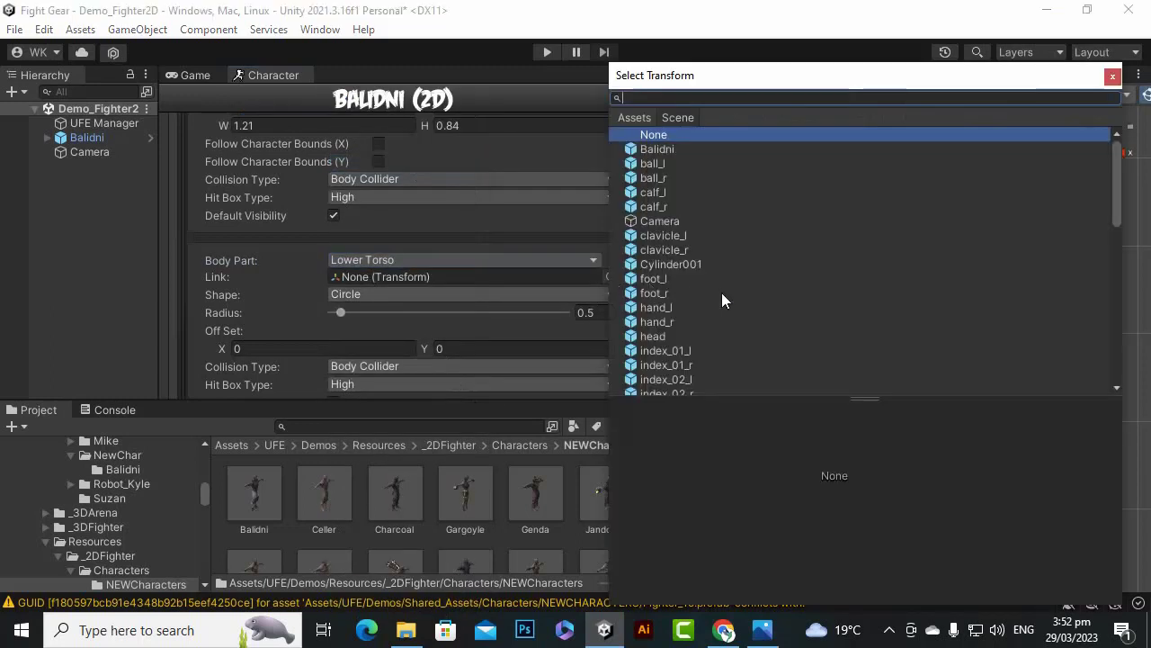
pyautogui.write('sp')
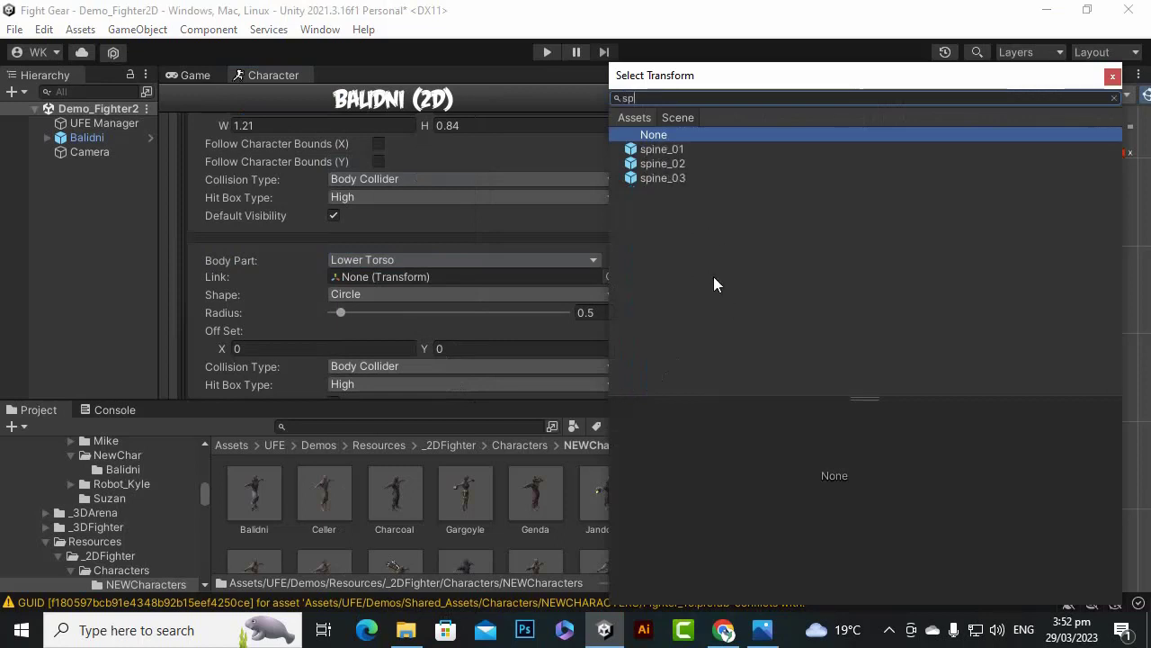
pyautogui.doubleClick(676, 149)
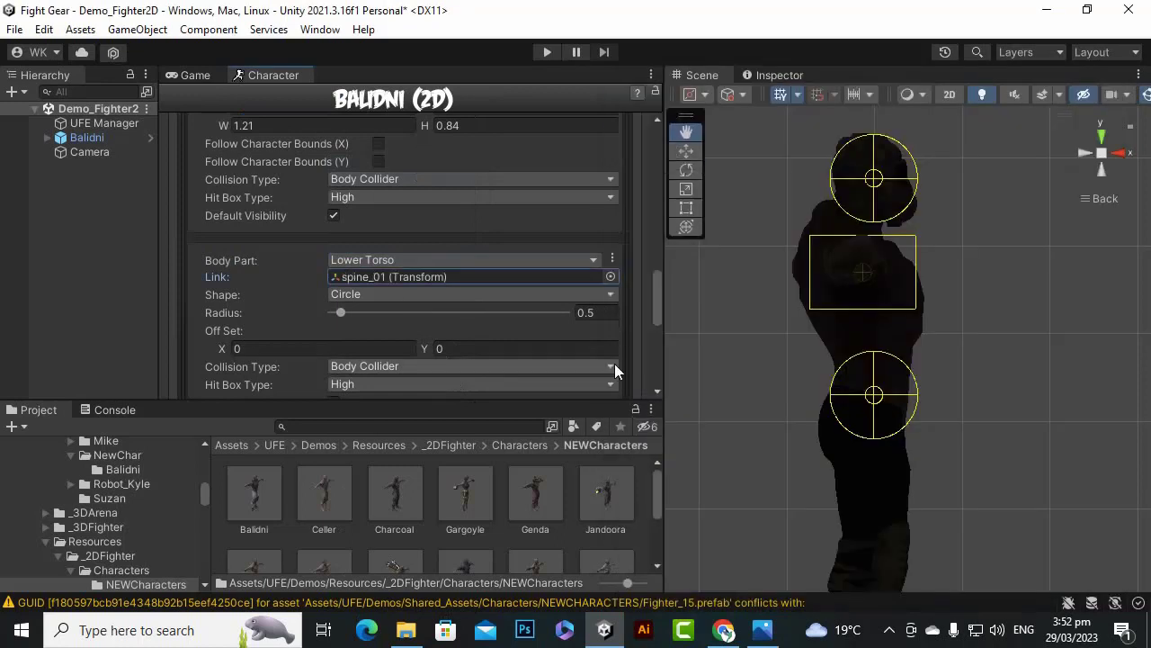
pyautogui.click(414, 295)
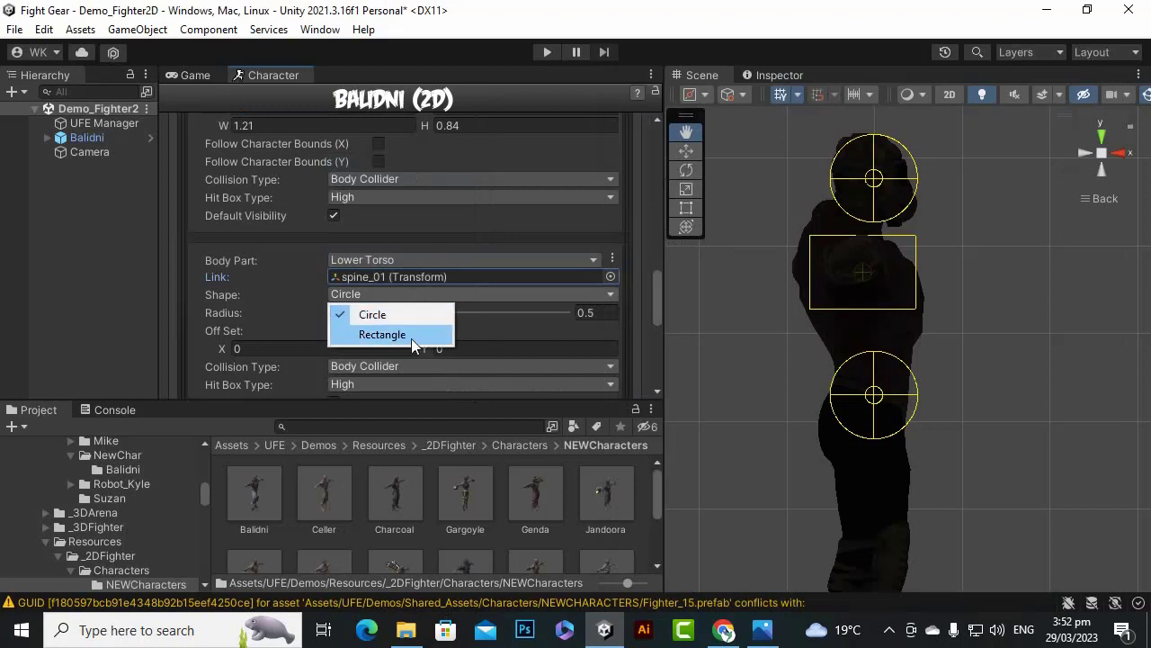
pyautogui.click(413, 336)
# Set the Lower Torso rectangle's width to 1, its X position to about -0.53 and its height to about 0.97.
pyautogui.click(337, 345)
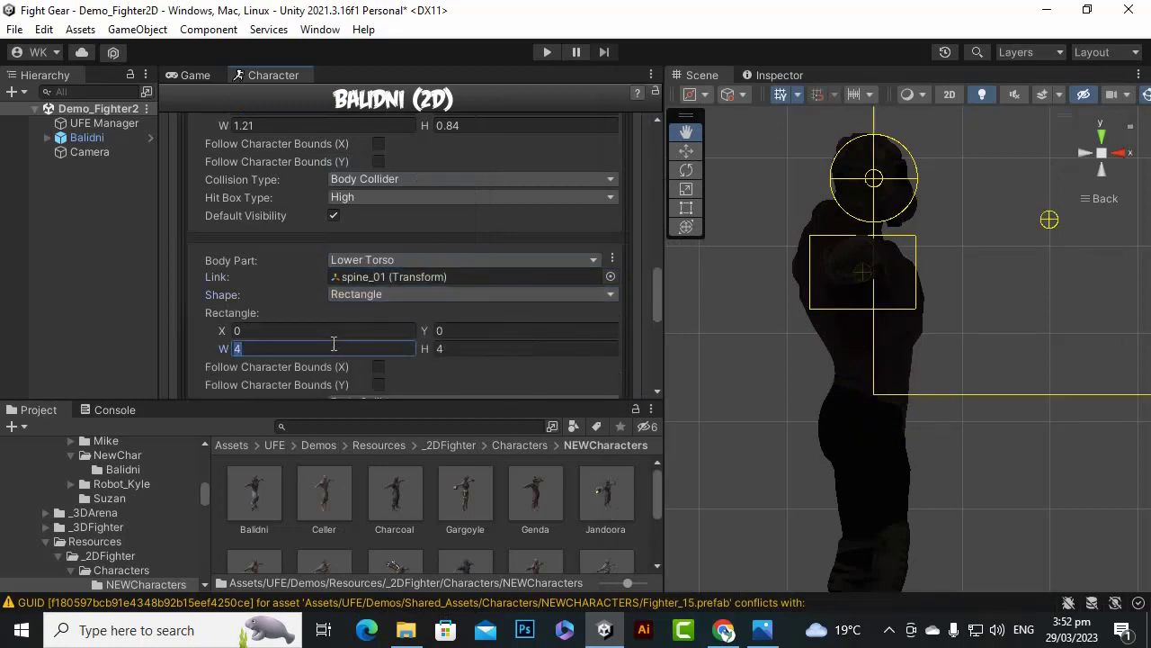
pyautogui.write('1')
pyautogui.press('Tab')
pyautogui.write('1')
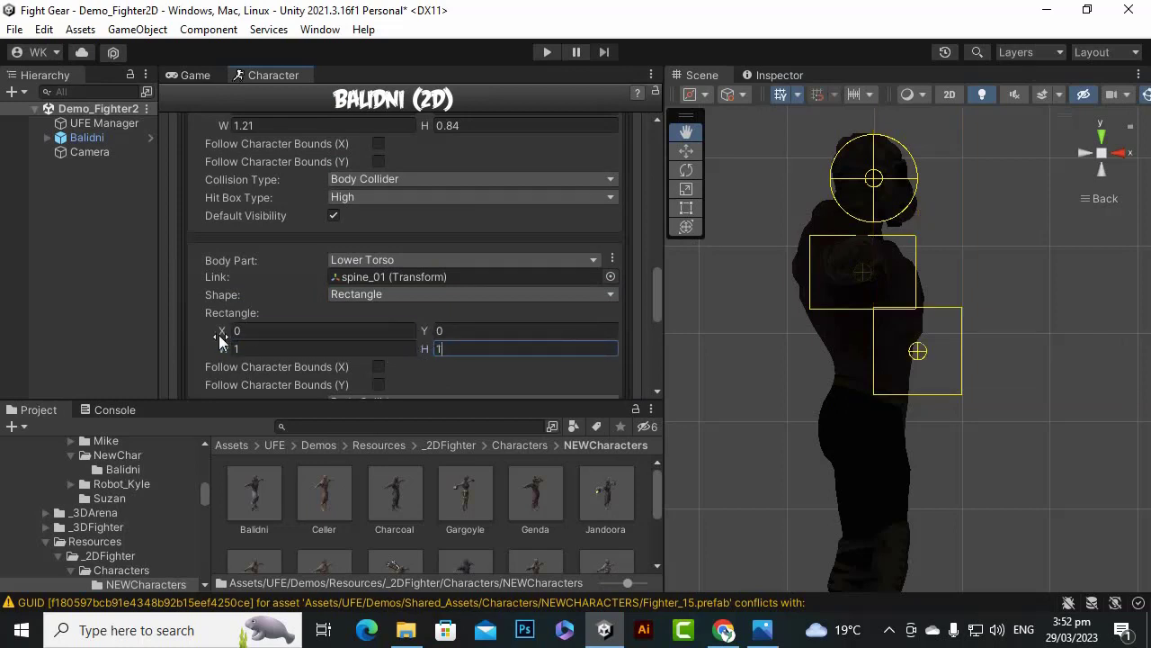
pyautogui.moveTo(225, 333); pyautogui.dragTo(198, 336)
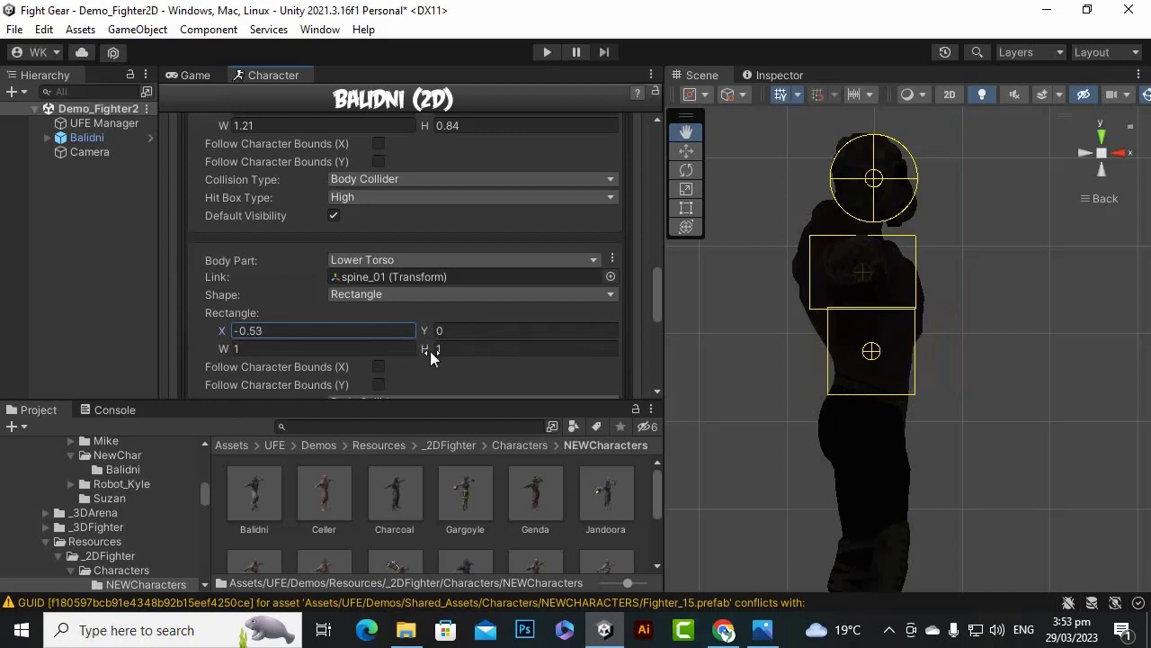
pyautogui.moveTo(430, 355); pyautogui.dragTo(427, 352)
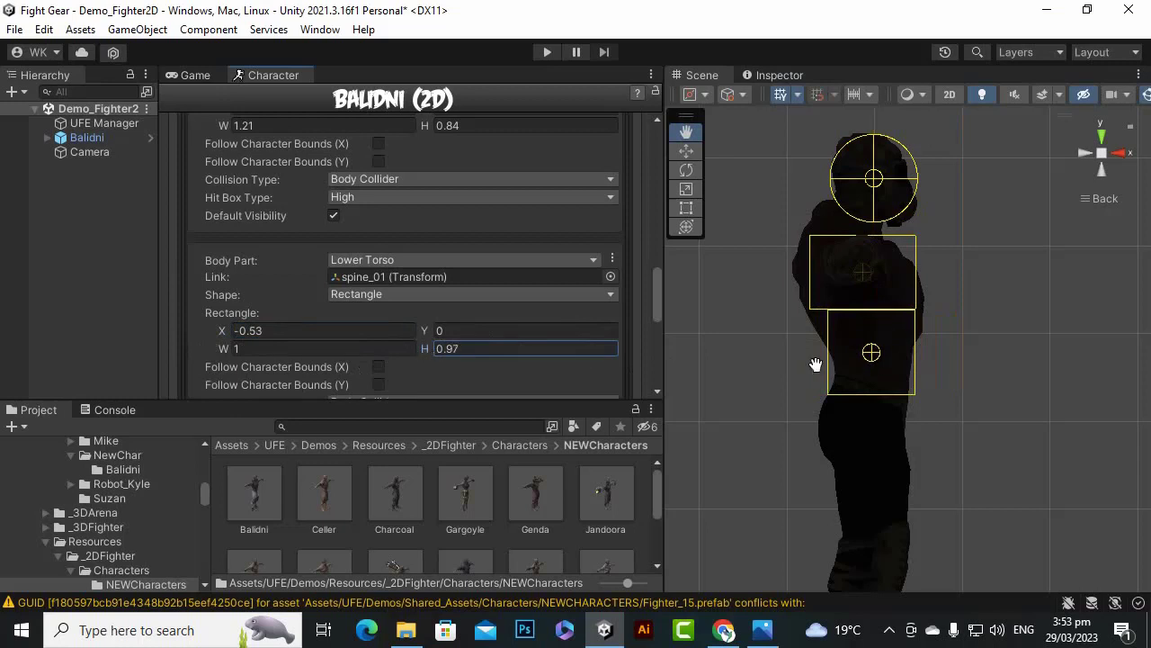
# Add a fourth hit box below the Lower Torso one, leaving its body part unassigned.
pyautogui.scroll(-3, 419, 317)
pyautogui.scroll(-3, 421, 333)
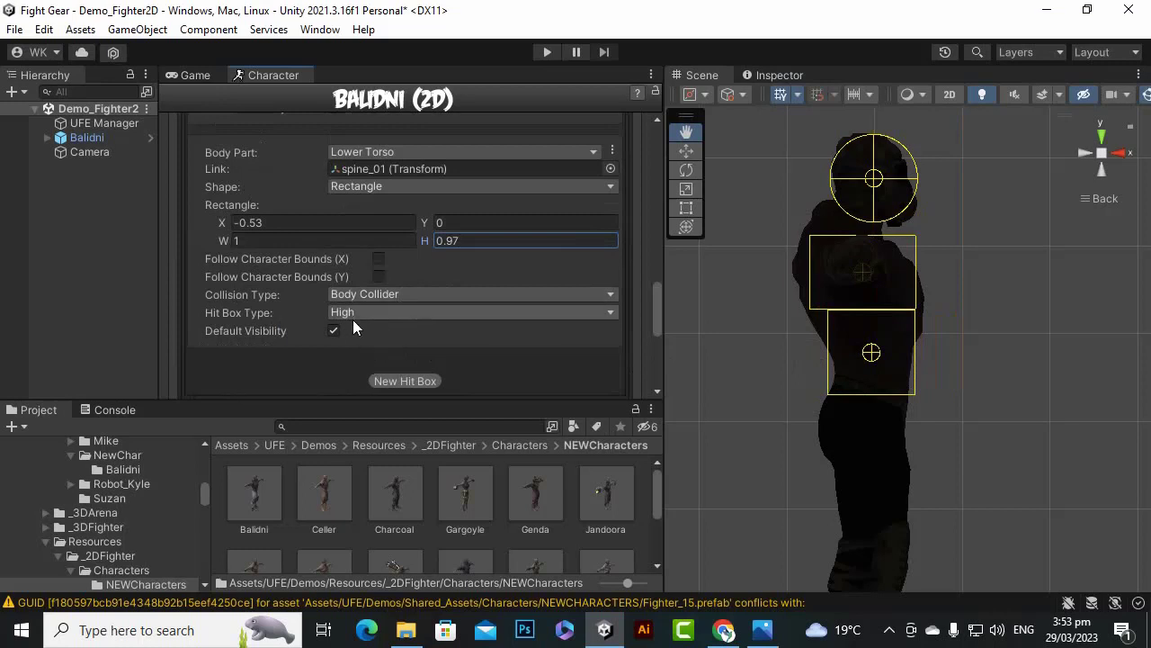
pyautogui.scroll(-3, 405, 340)
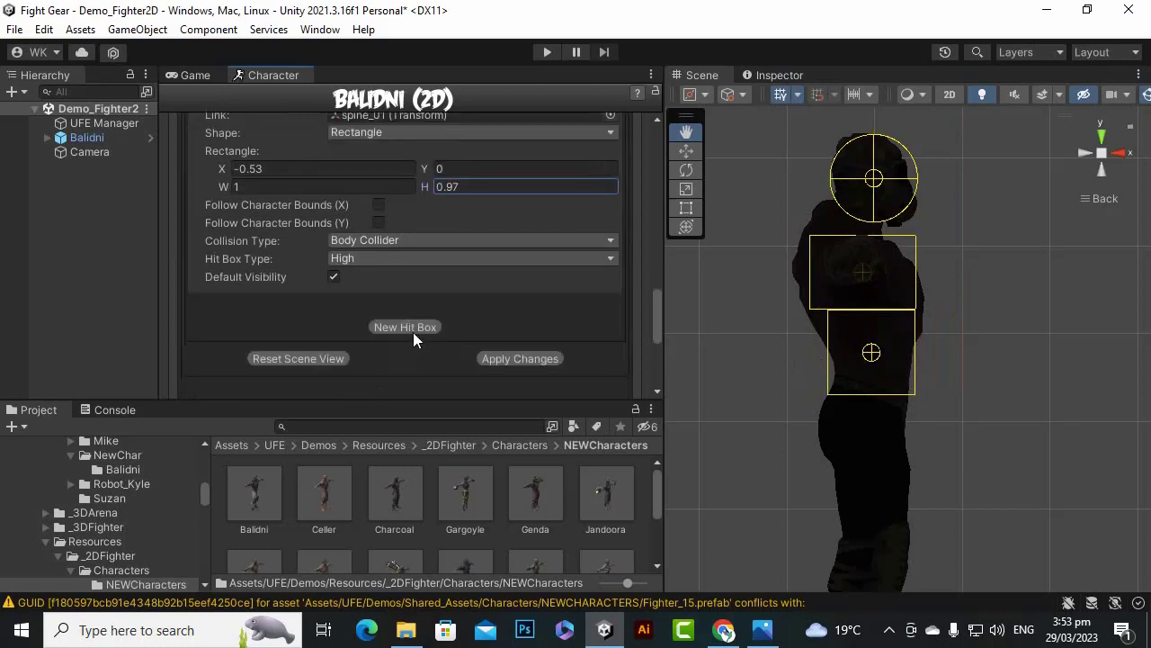
pyautogui.click(405, 327)
pyautogui.click(430, 324)
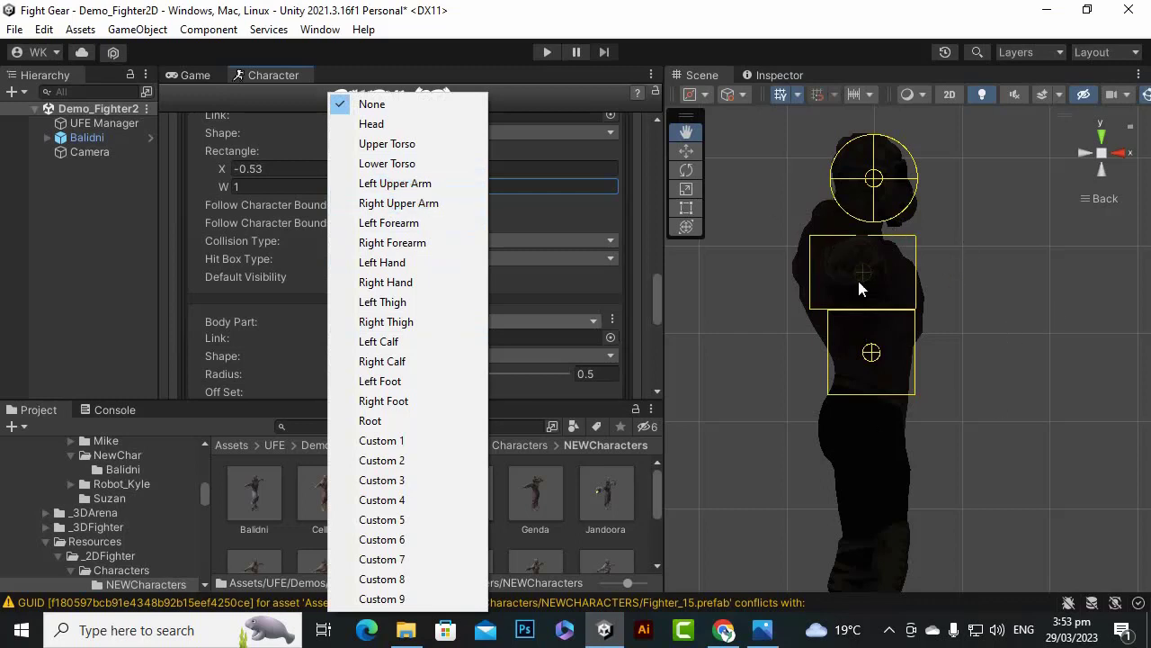
pyautogui.click(655, 293)
# Set the character's Y rotation to 0 in the hit box setup so both arms face the view.
pyautogui.scroll(3, 409, 286)
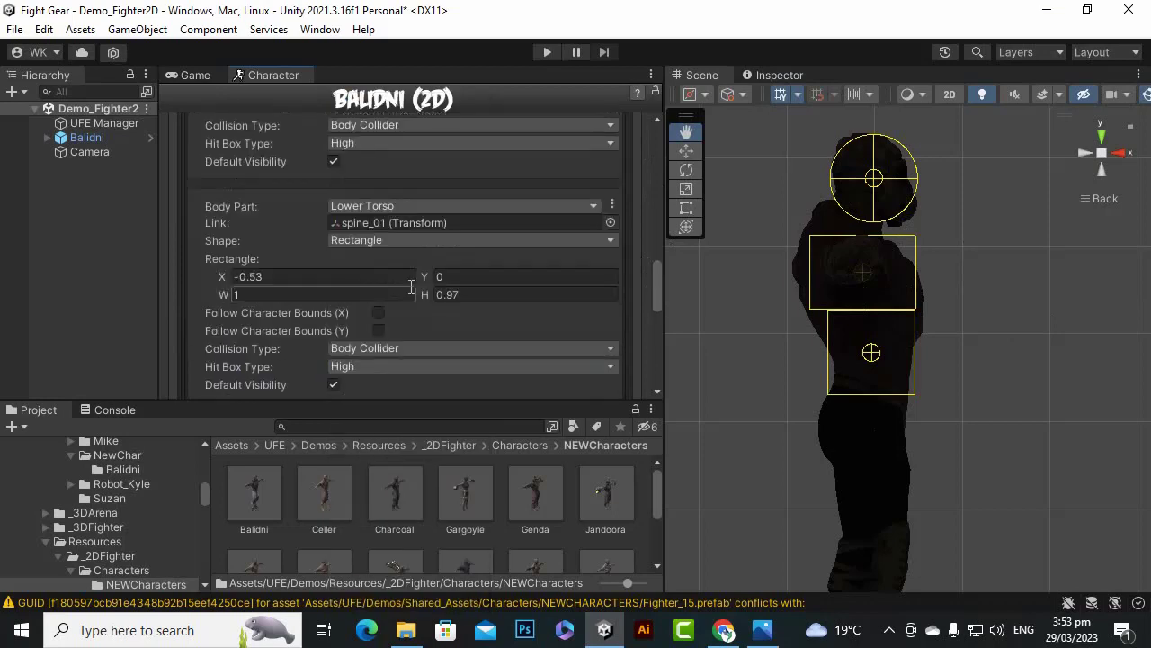
pyautogui.scroll(9, 410, 286)
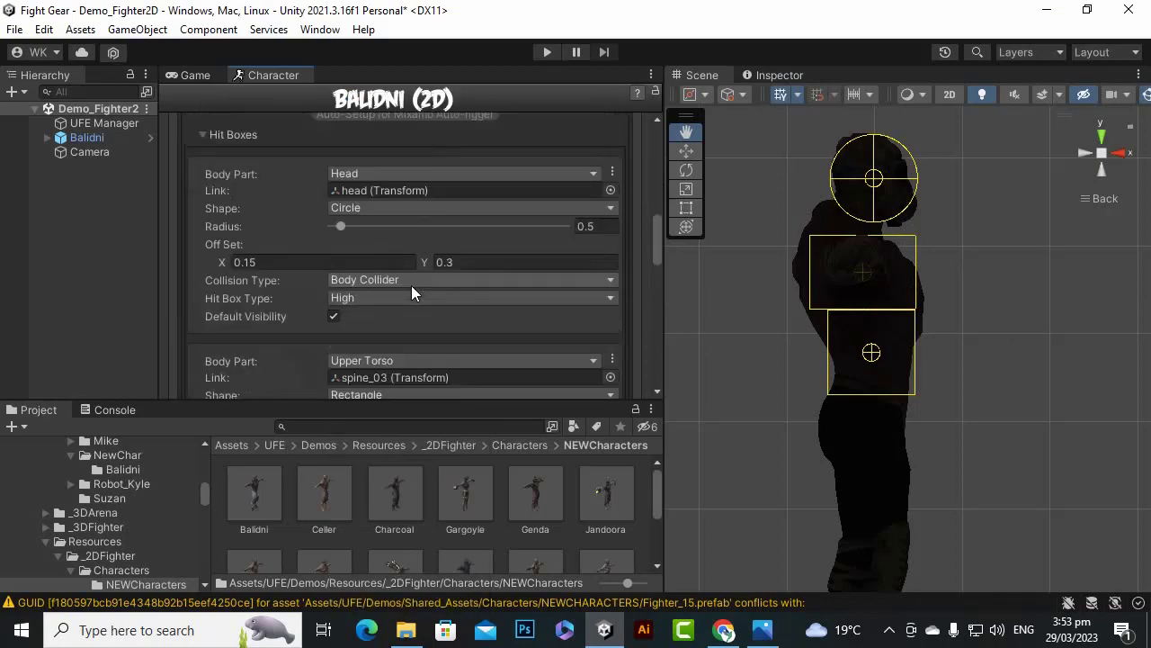
pyautogui.scroll(6, 411, 284)
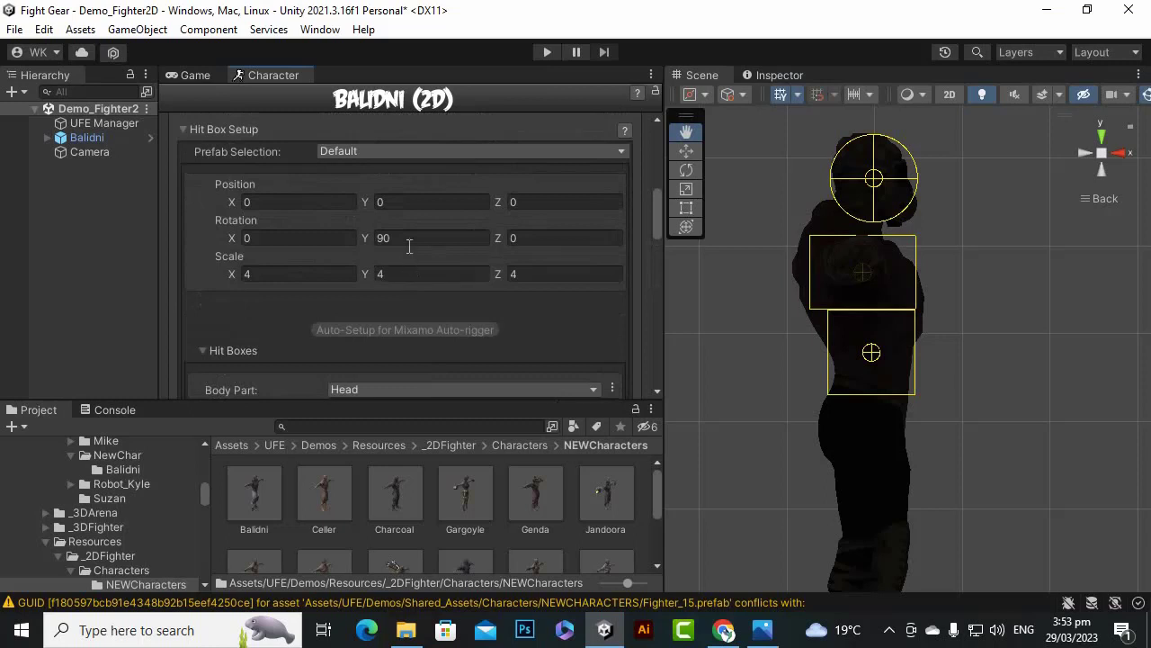
pyautogui.click(409, 244)
pyautogui.write('00')
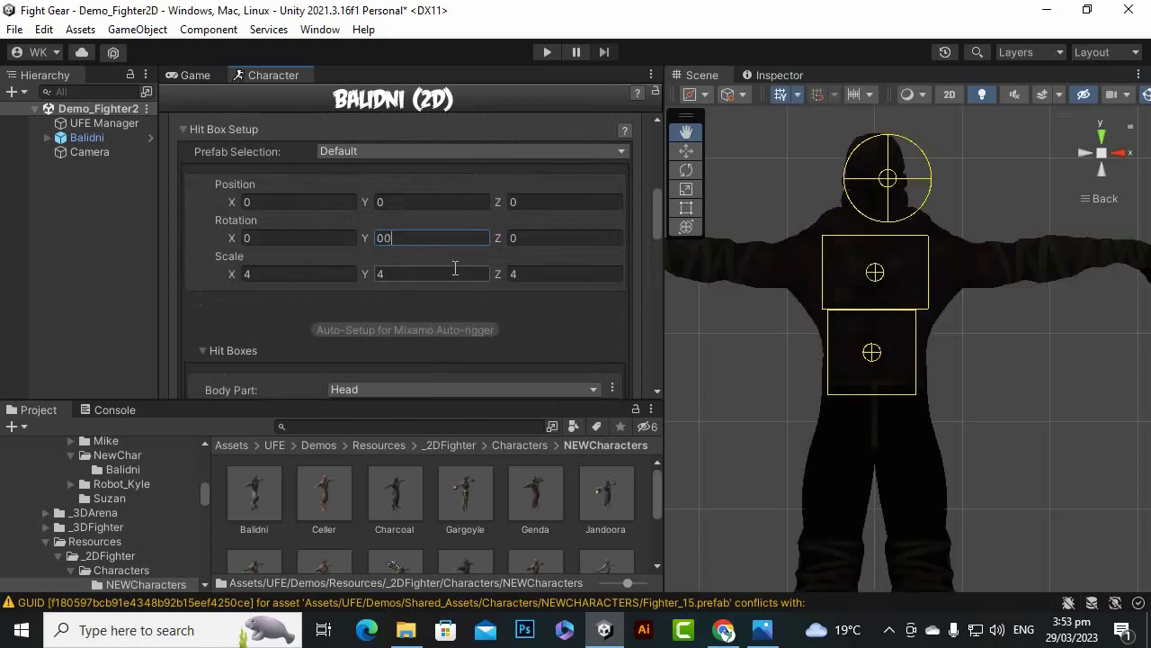
pyautogui.scroll(-2, 913, 360)
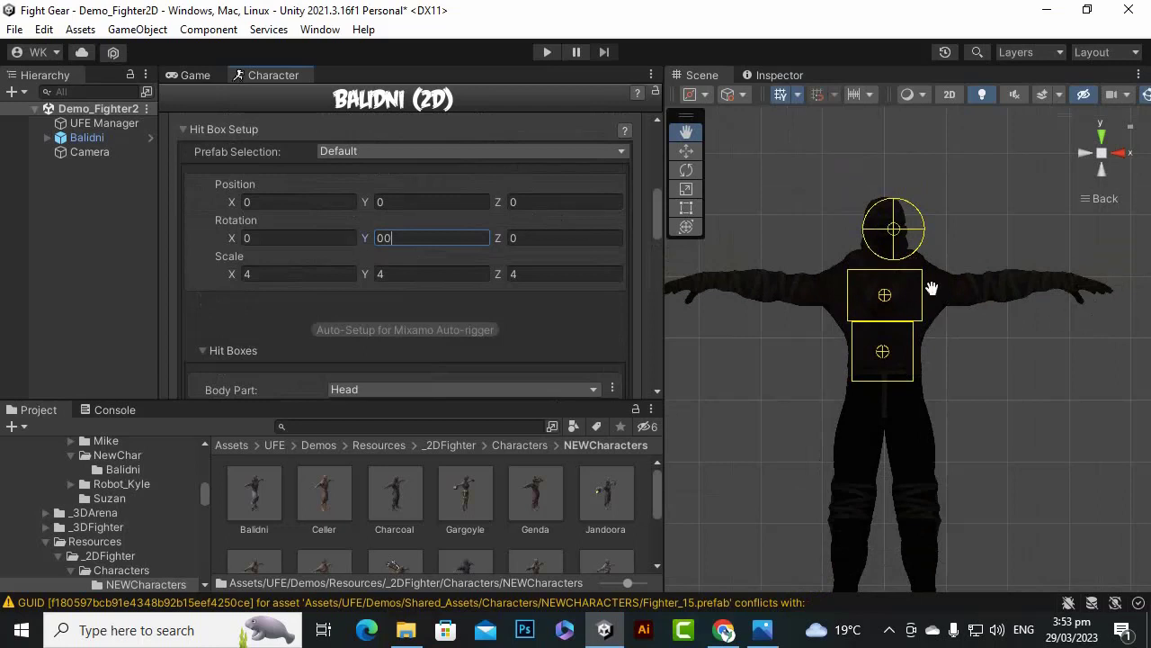
pyautogui.scroll(1, 935, 290)
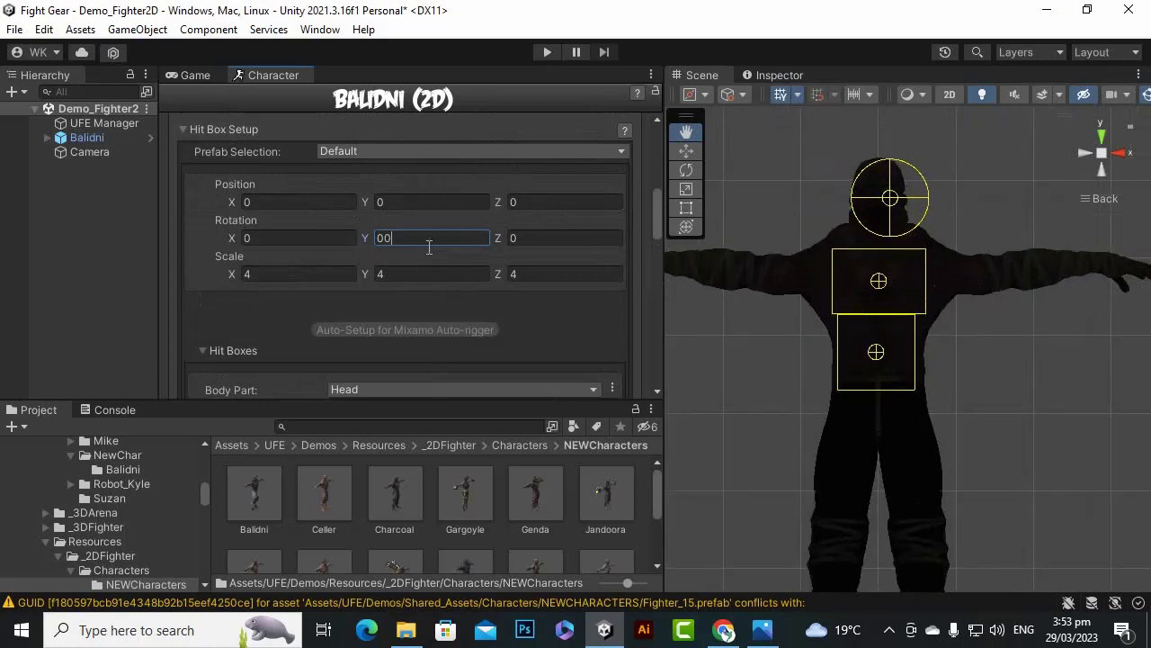
pyautogui.press('BackSpace')
pyautogui.scroll(-1, 930, 331)
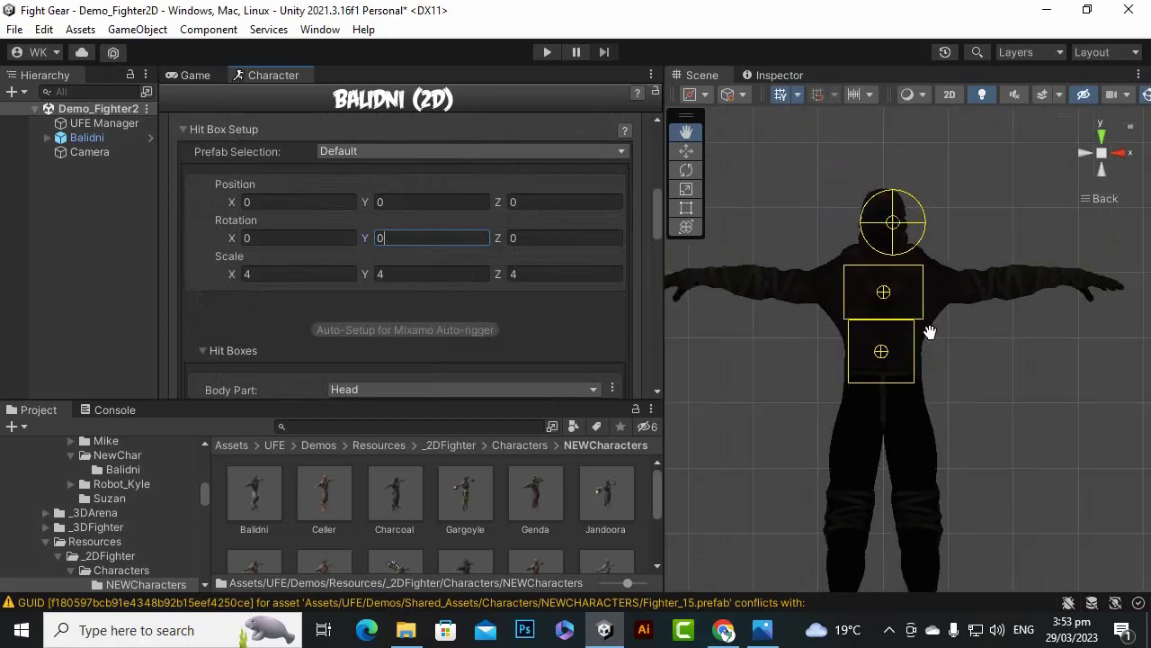
# Center the Head circle on the head by shifting its X offset to about 0.02.
pyautogui.scroll(-5, 573, 324)
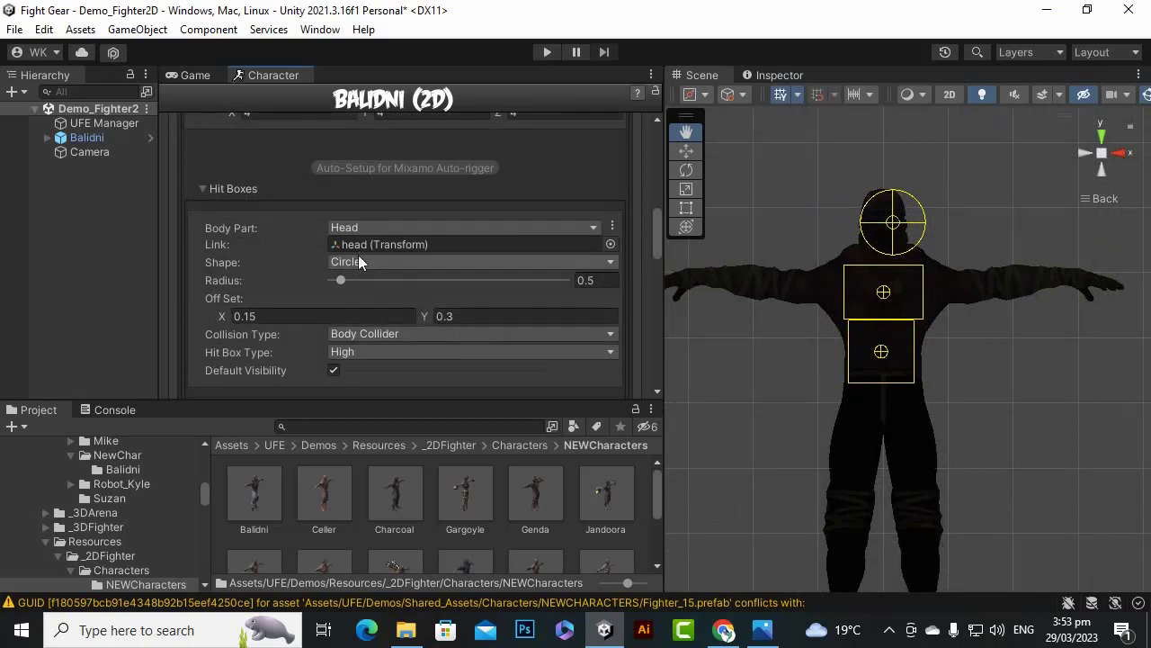
pyautogui.click(220, 320)
pyautogui.moveTo(225, 318); pyautogui.dragTo(224, 317)
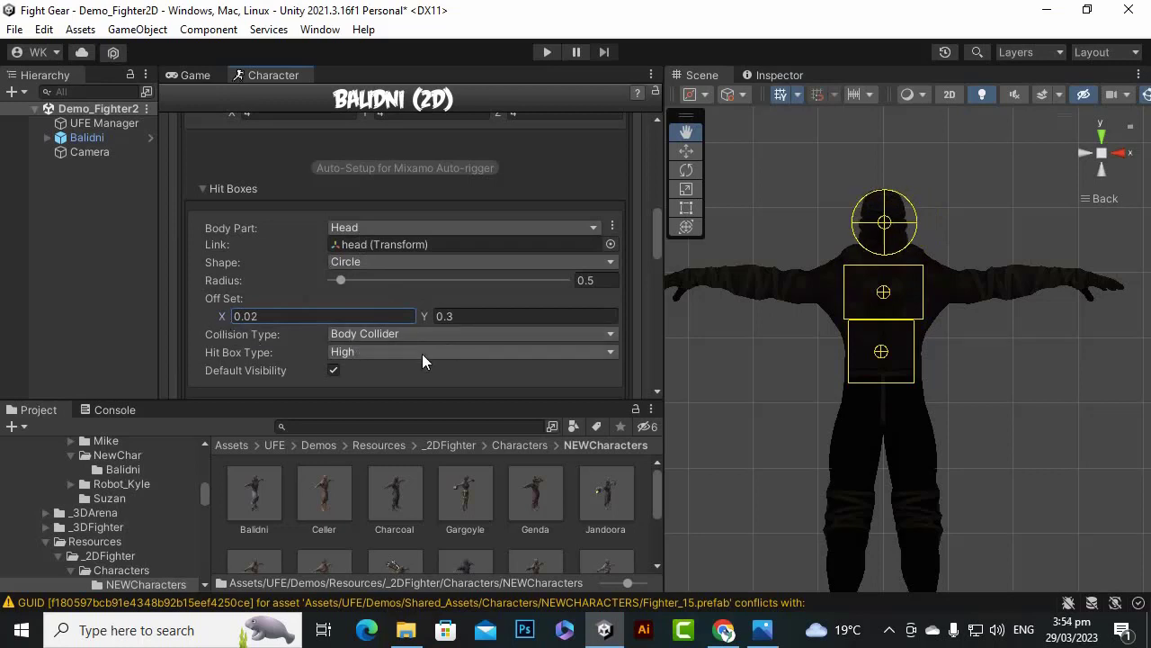
# Refit the Upper Torso rectangle with Y about -0.26, width about 1.4 and X about -0.69.
pyautogui.scroll(-3, 422, 353)
pyautogui.scroll(-2, 375, 307)
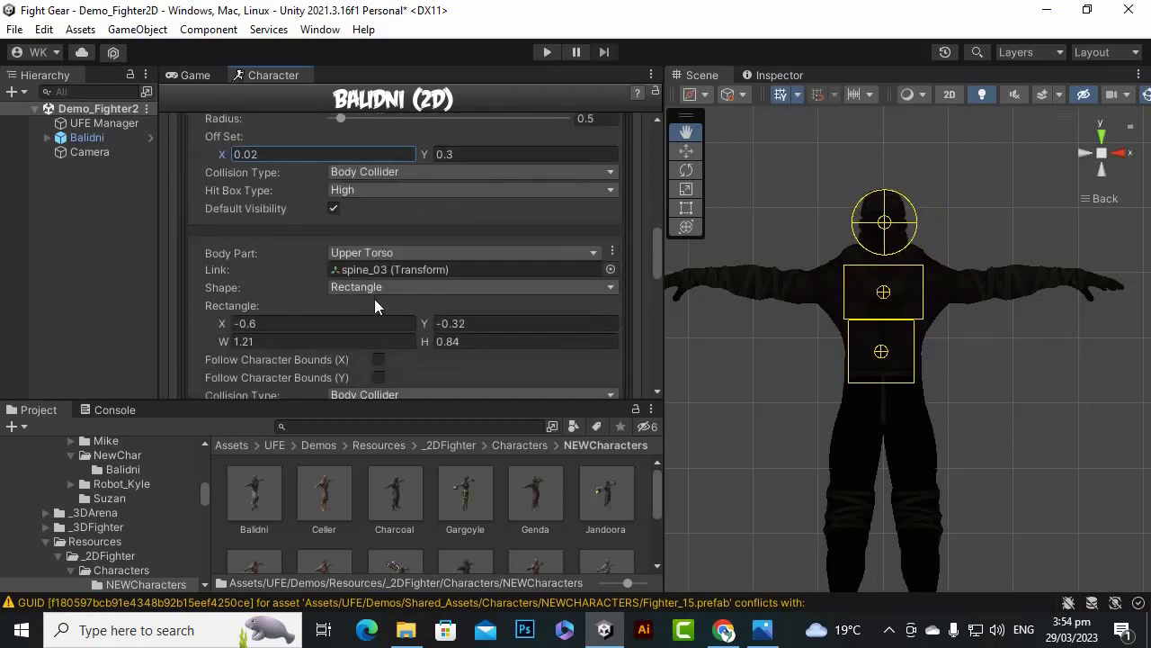
pyautogui.moveTo(427, 326); pyautogui.dragTo(417, 327)
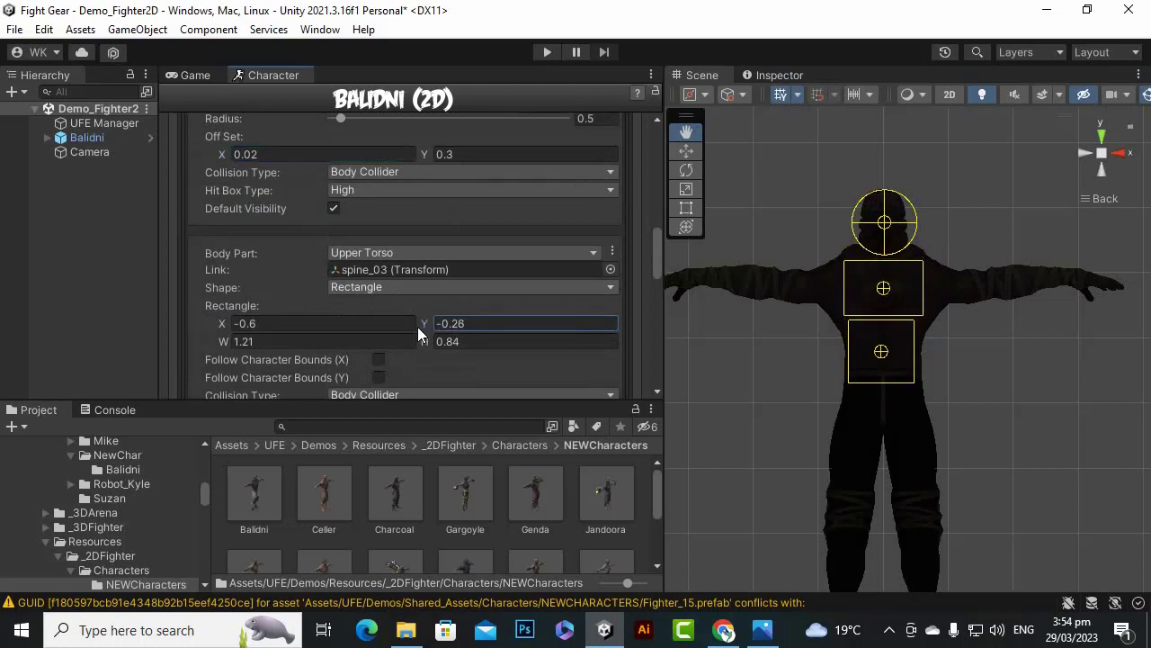
pyautogui.moveTo(228, 343)
pyautogui.mouseDown()
pyautogui.moveTo(230, 322)
pyautogui.moveTo(222, 327)
pyautogui.mouseUp()
# Widen the Lower Torso rectangle slightly to cover the full waist.
pyautogui.scroll(-3, 436, 286)
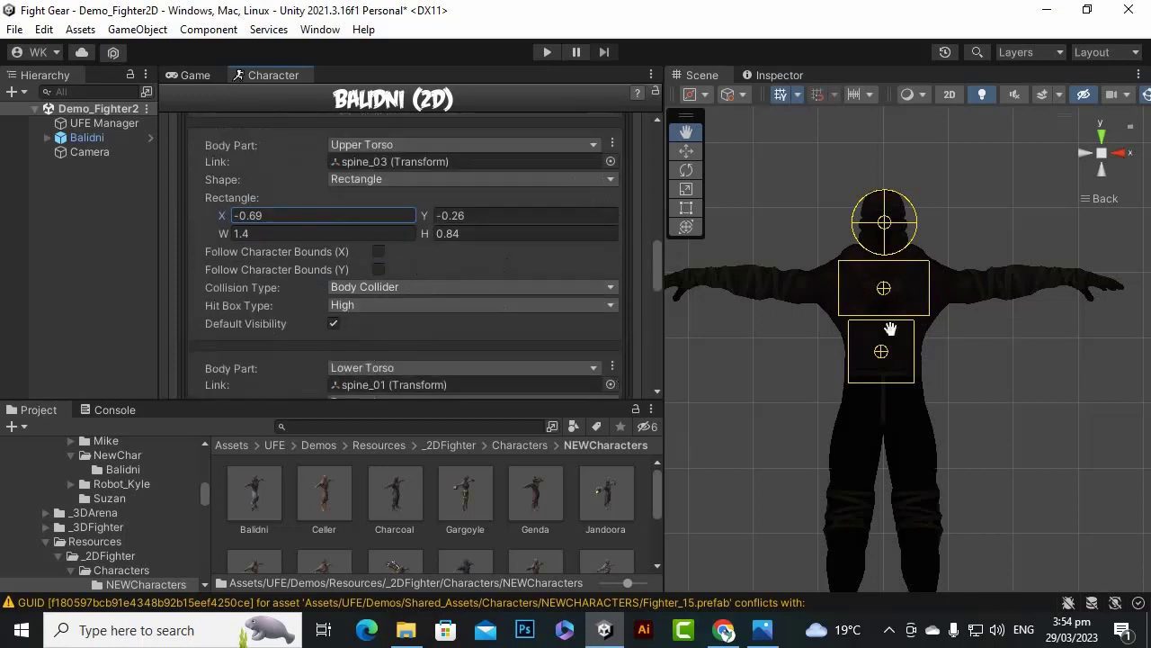
pyautogui.scroll(-3, 516, 295)
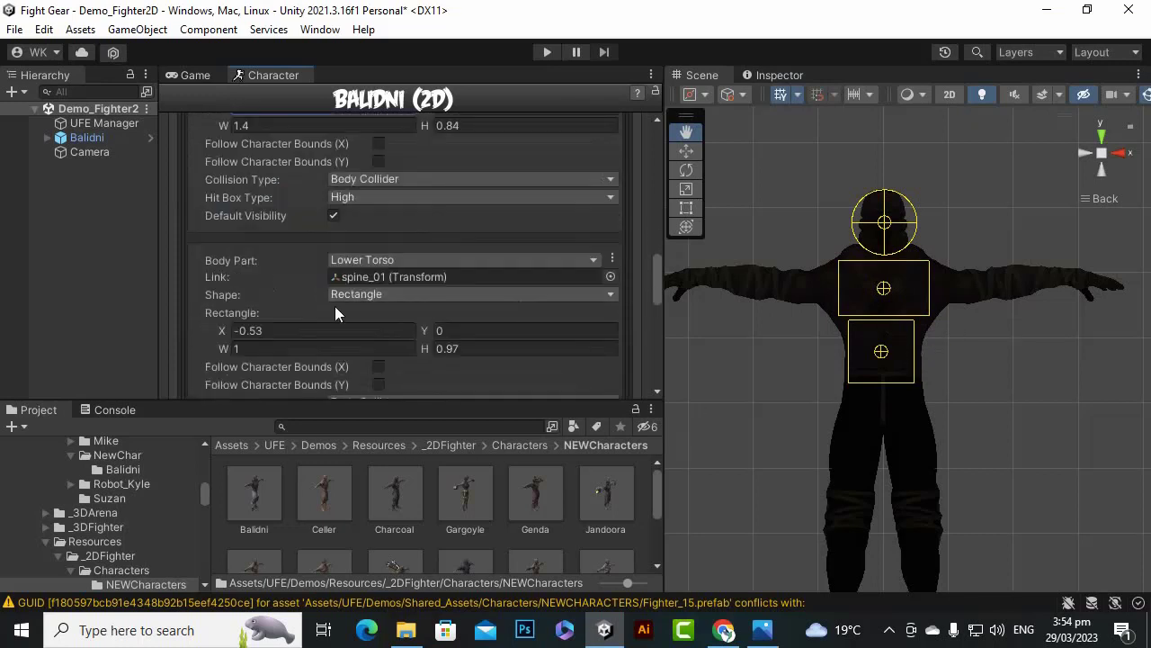
pyautogui.click(223, 348)
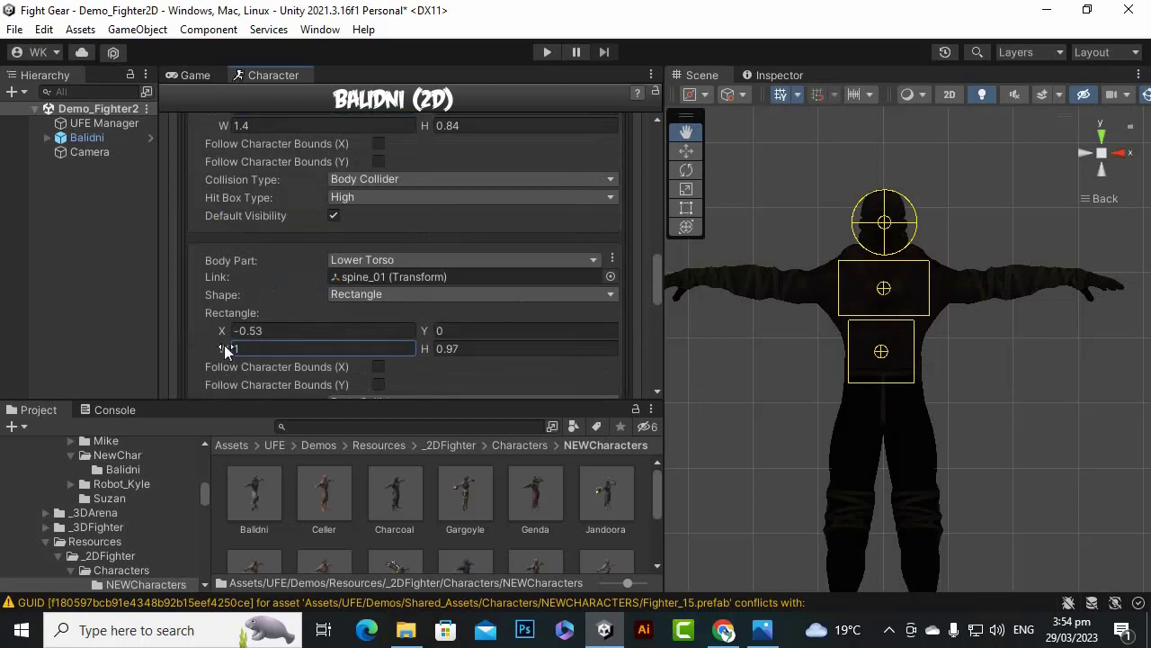
pyautogui.moveTo(225, 348); pyautogui.dragTo(231, 350)
# Assign the new hit box to the Left Upper Arm and link it to the upperarm_l transform.
pyautogui.scroll(-4, 359, 372)
pyautogui.scroll(-2, 349, 378)
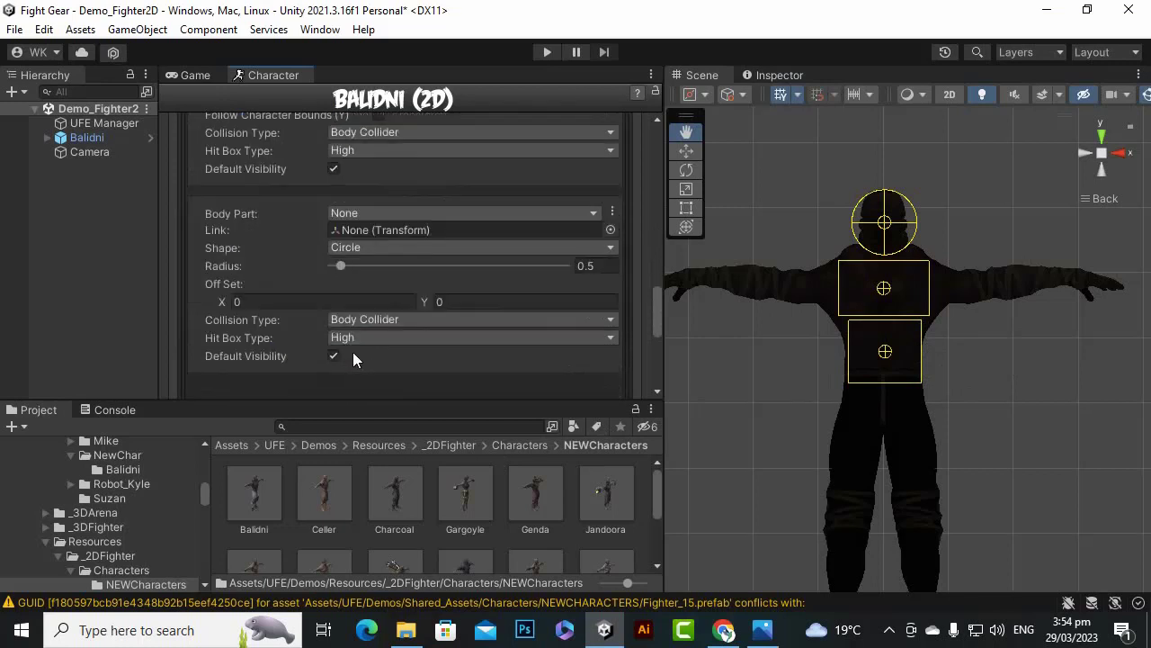
pyautogui.click(454, 214)
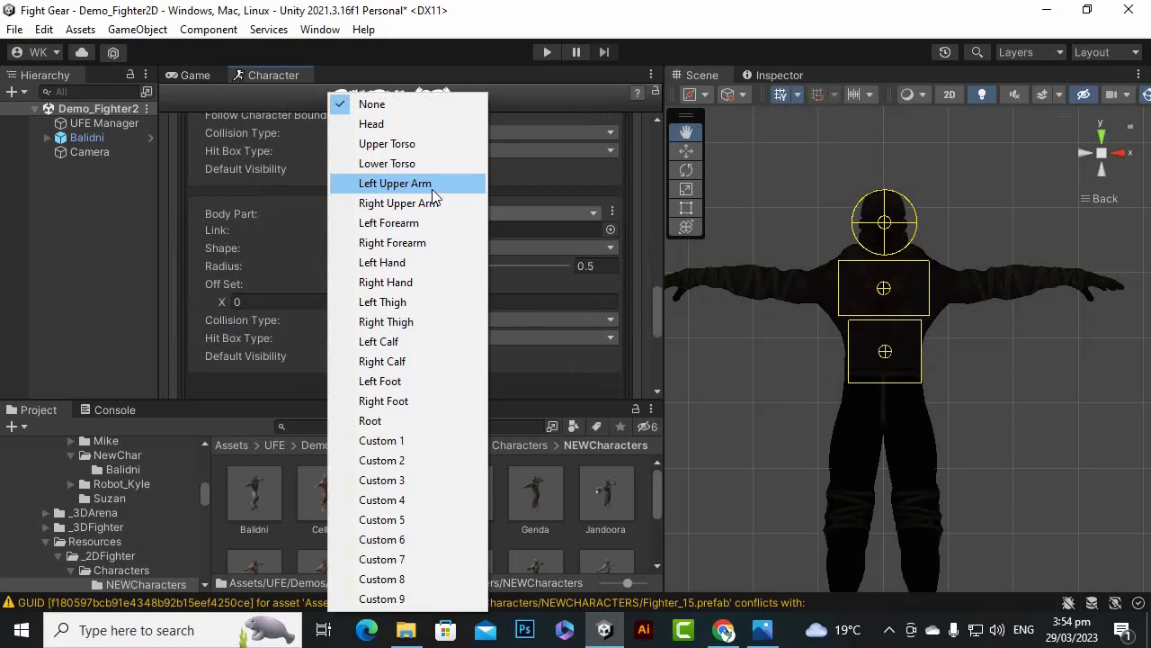
pyautogui.click(432, 186)
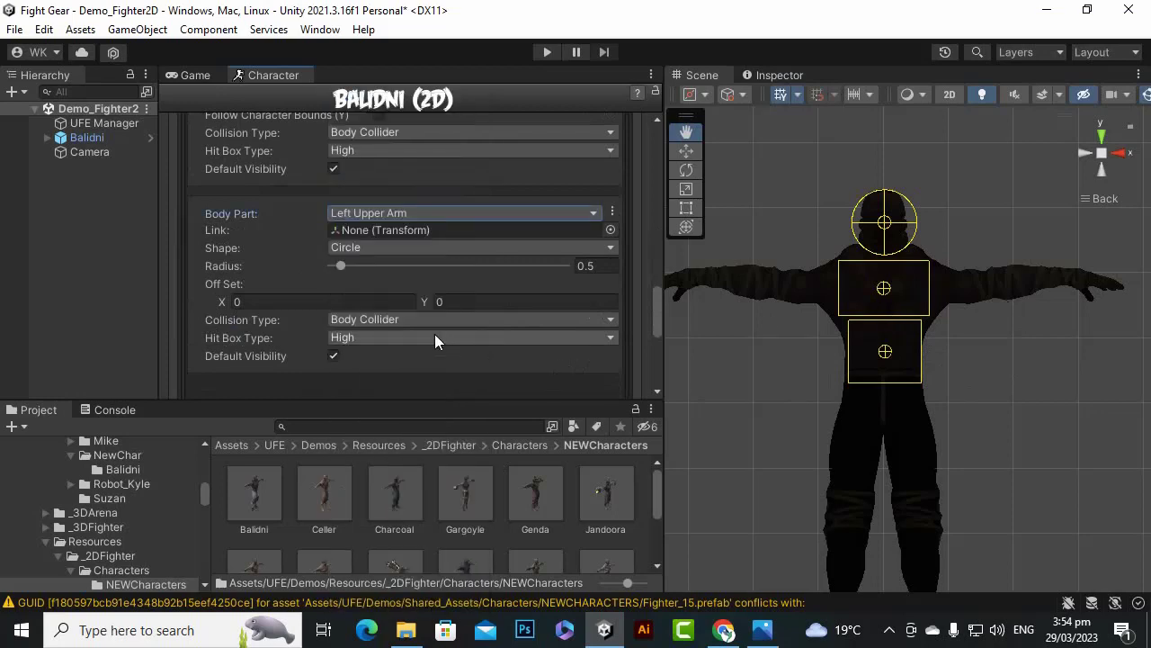
pyautogui.click(609, 230)
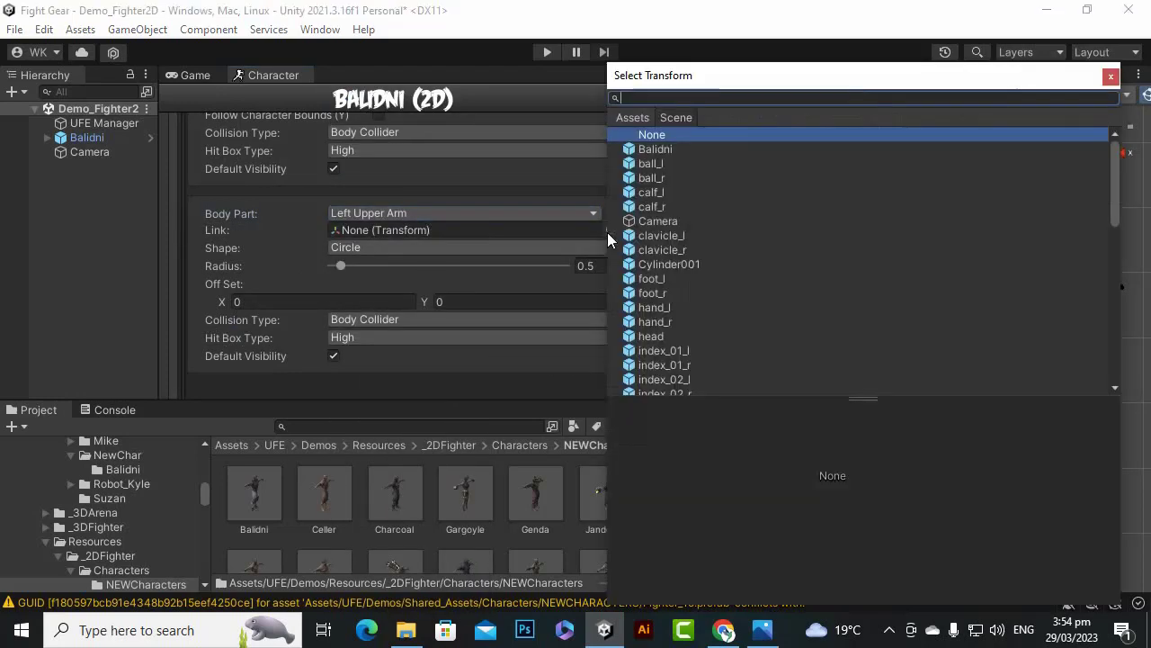
pyautogui.write('left')
pyautogui.press('BackSpace')
pyautogui.press('BackSpace')
pyautogui.press('BackSpace')
pyautogui.press('BackSpace')
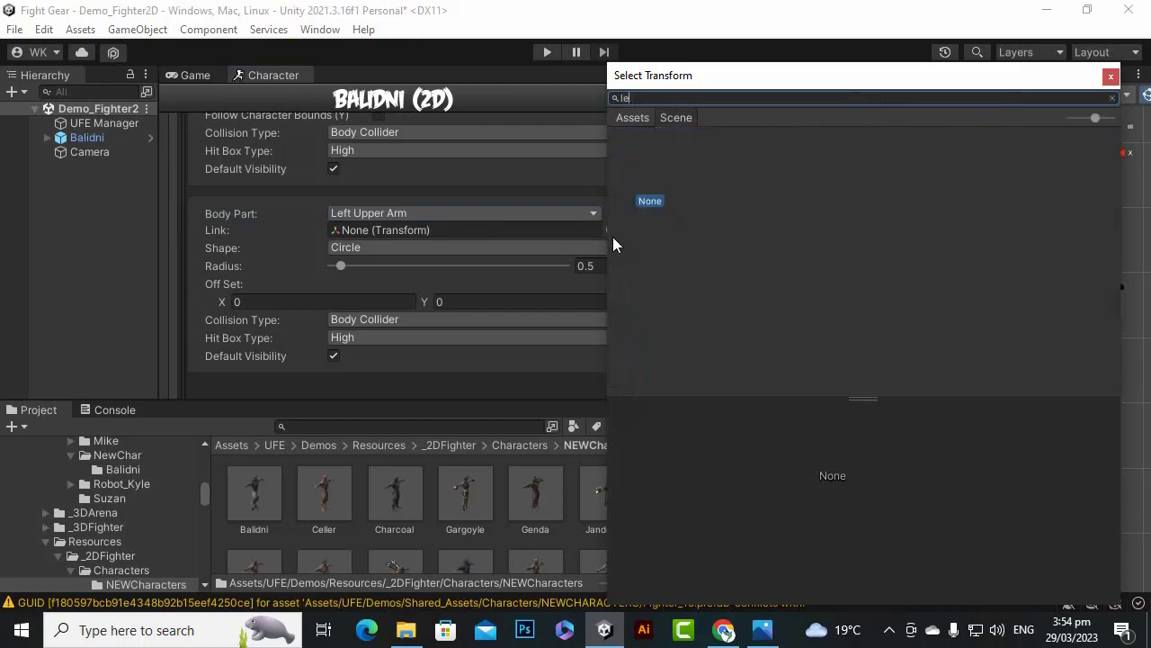
pyautogui.write('arm')
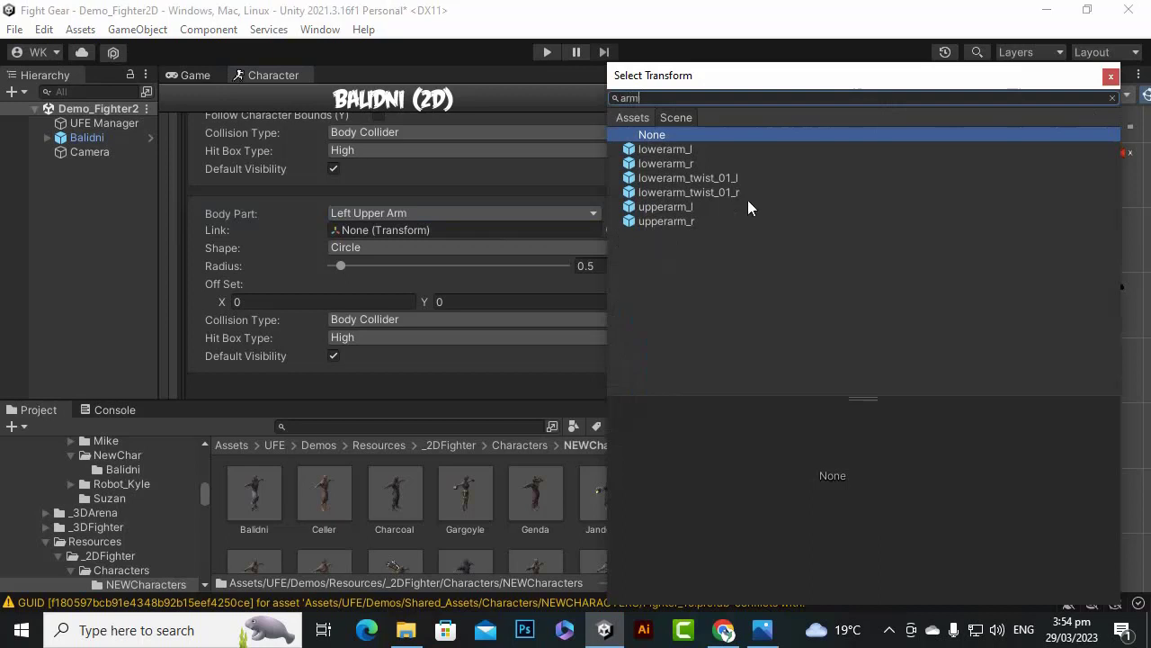
pyautogui.doubleClick(688, 209)
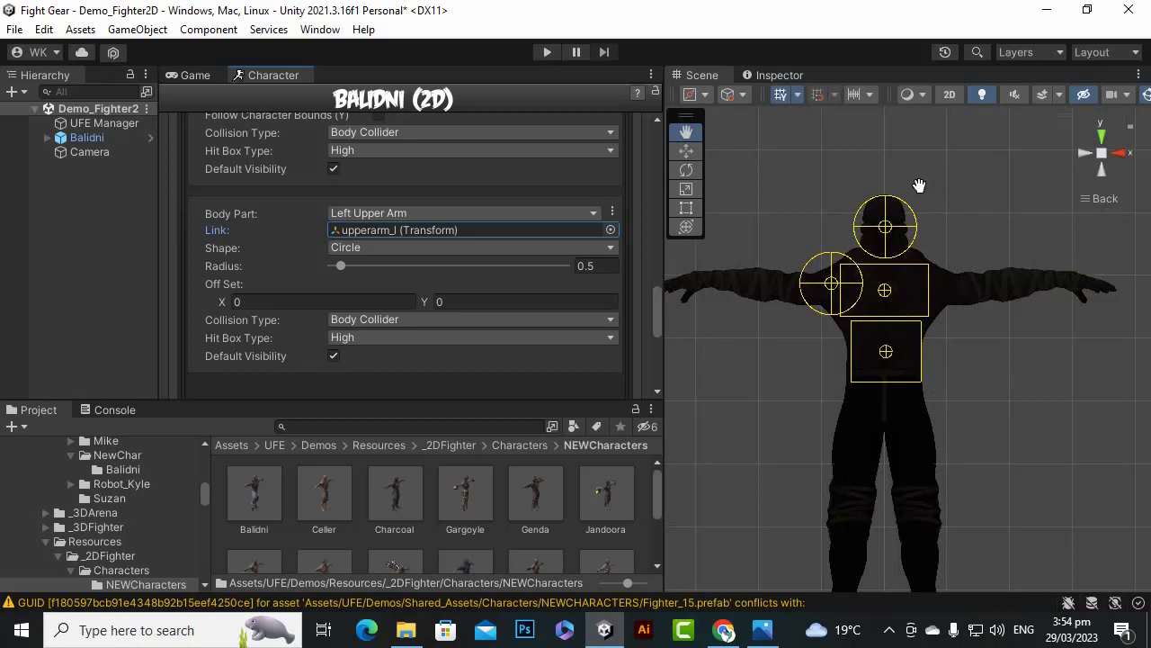
# Set the character's Y rotation to 180 in the hit box setup.
pyautogui.scroll(10, 595, 337)
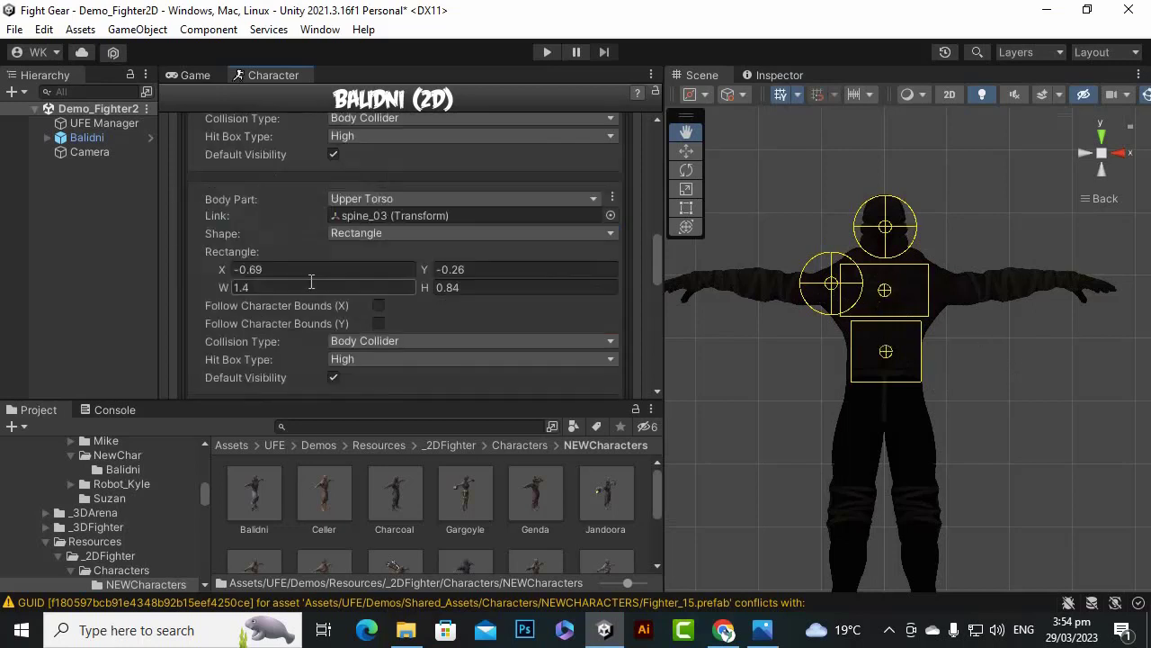
pyautogui.scroll(3, 328, 282)
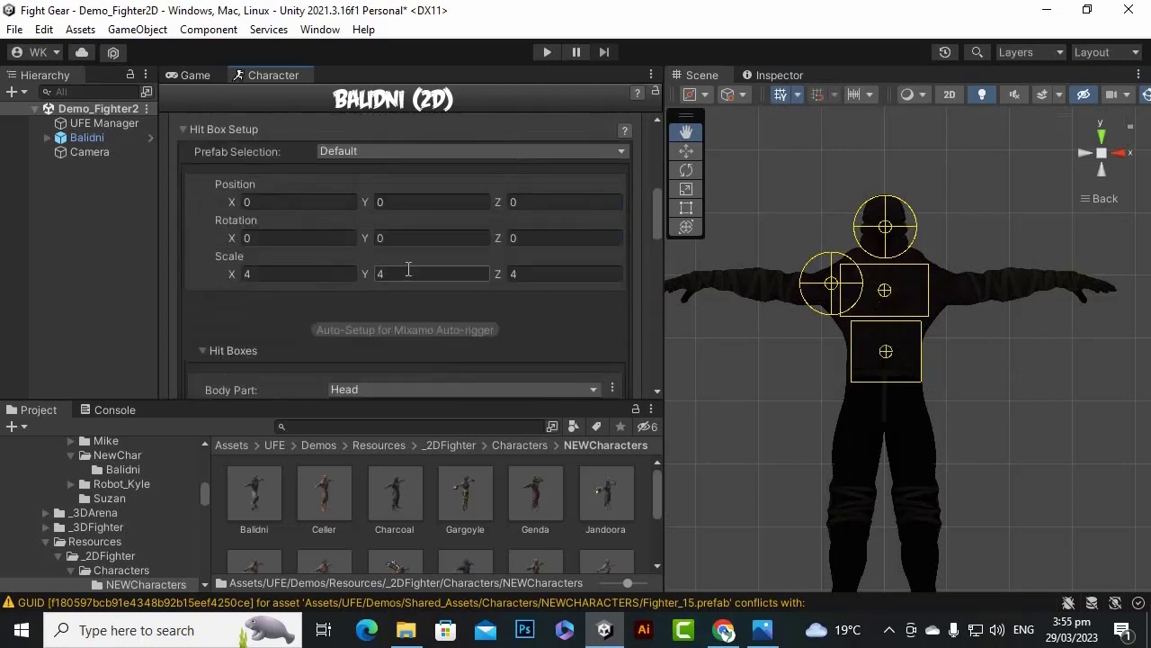
pyautogui.click(410, 238)
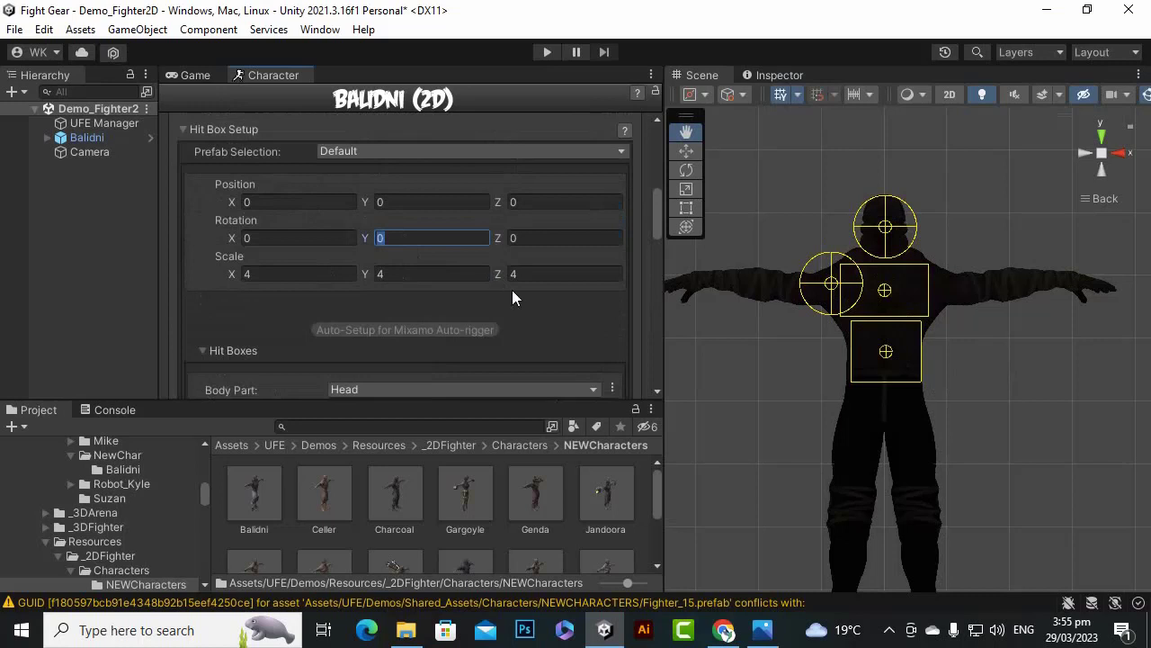
pyautogui.write('180')
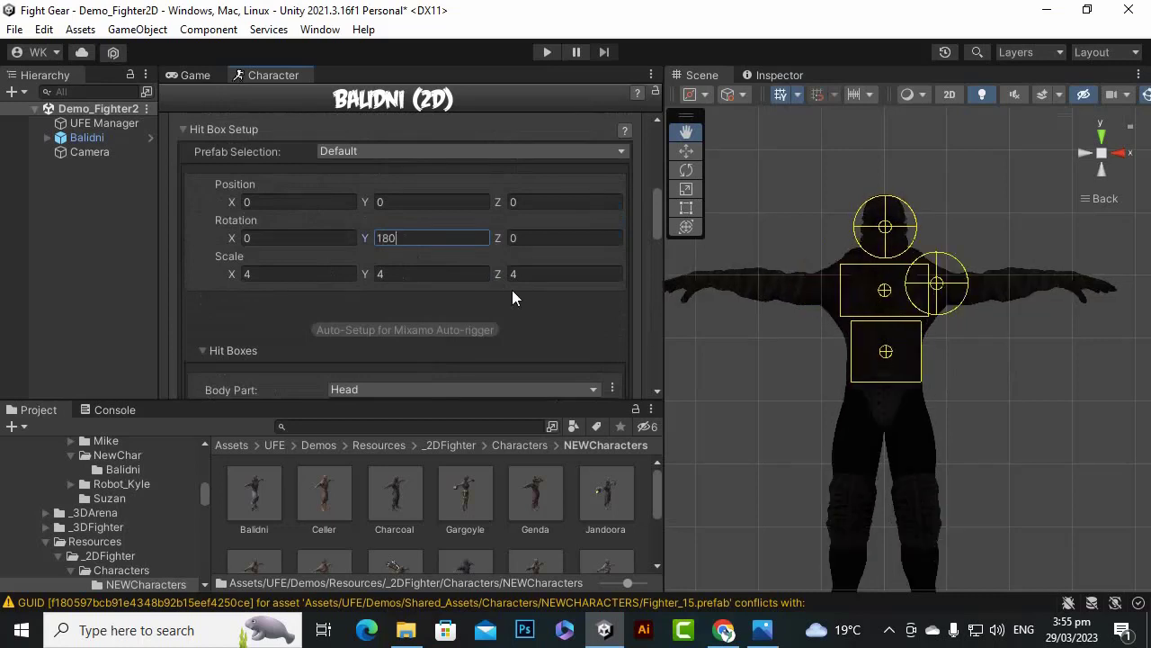
pyautogui.scroll(2, 944, 306)
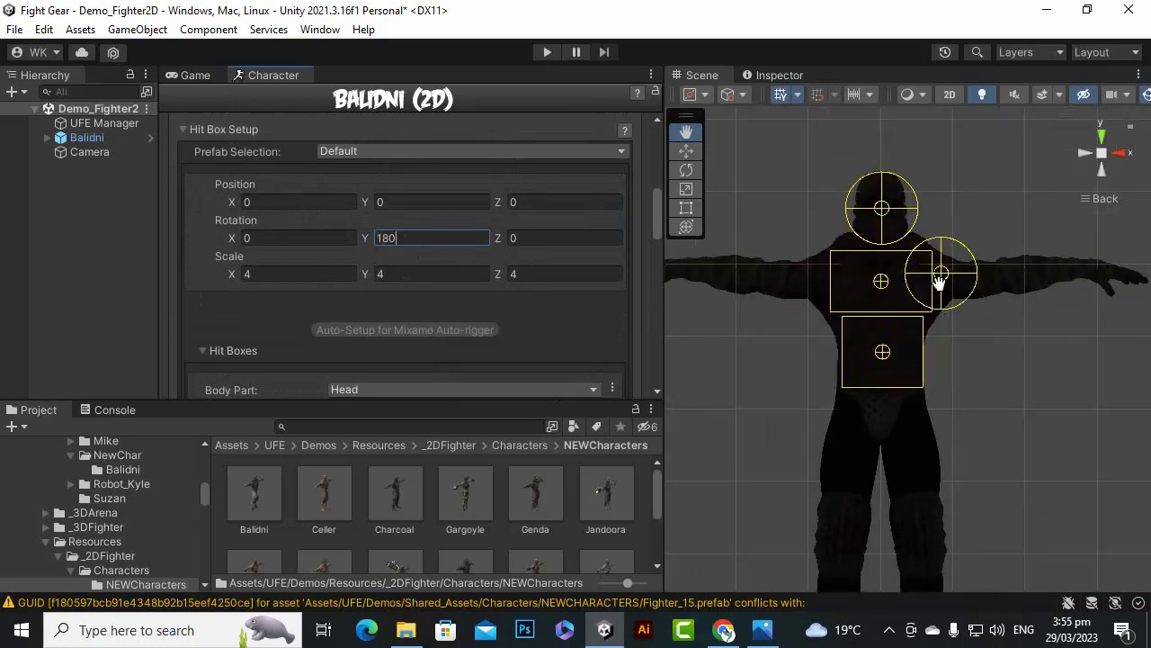
pyautogui.scroll(-4, 551, 364)
pyautogui.scroll(5, 551, 364)
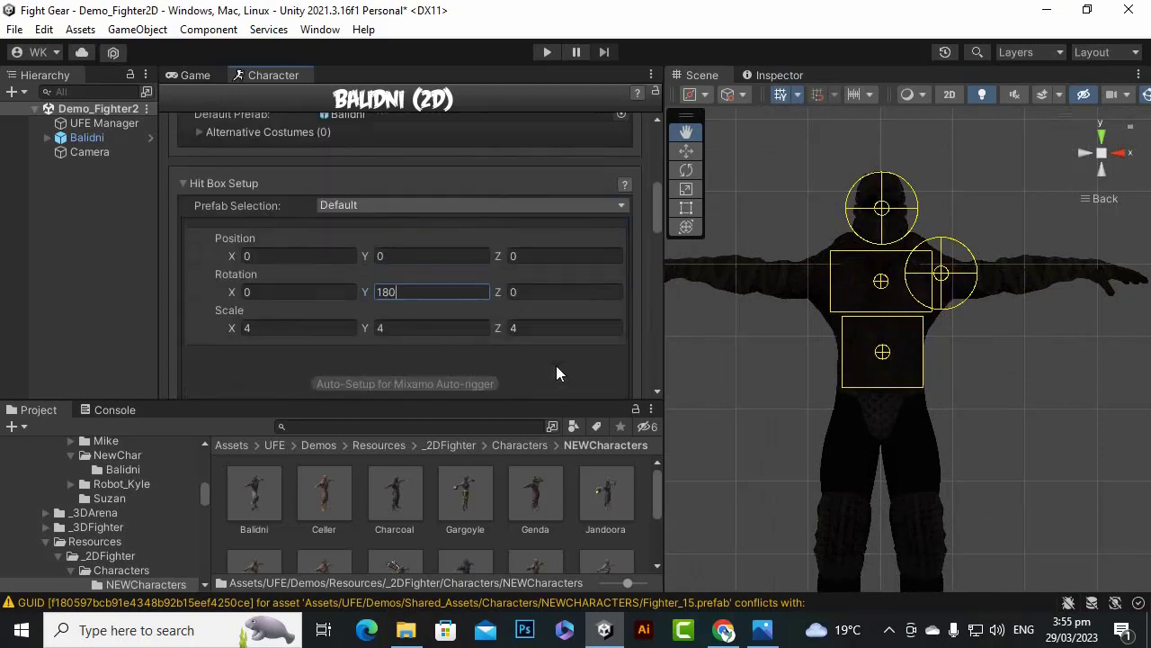
# Change the Left Upper Arm hit box's collision type to Hit Collider.
pyautogui.scroll(-7, 555, 365)
pyautogui.scroll(-6, 559, 370)
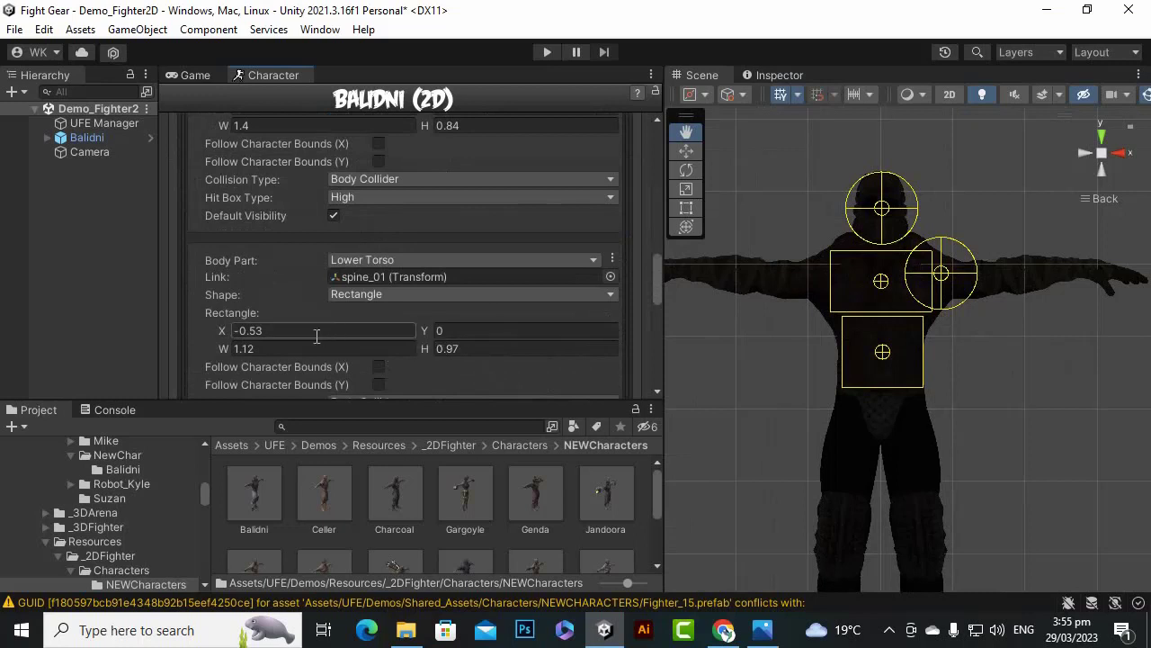
pyautogui.scroll(-3, 442, 360)
pyautogui.scroll(-3, 409, 315)
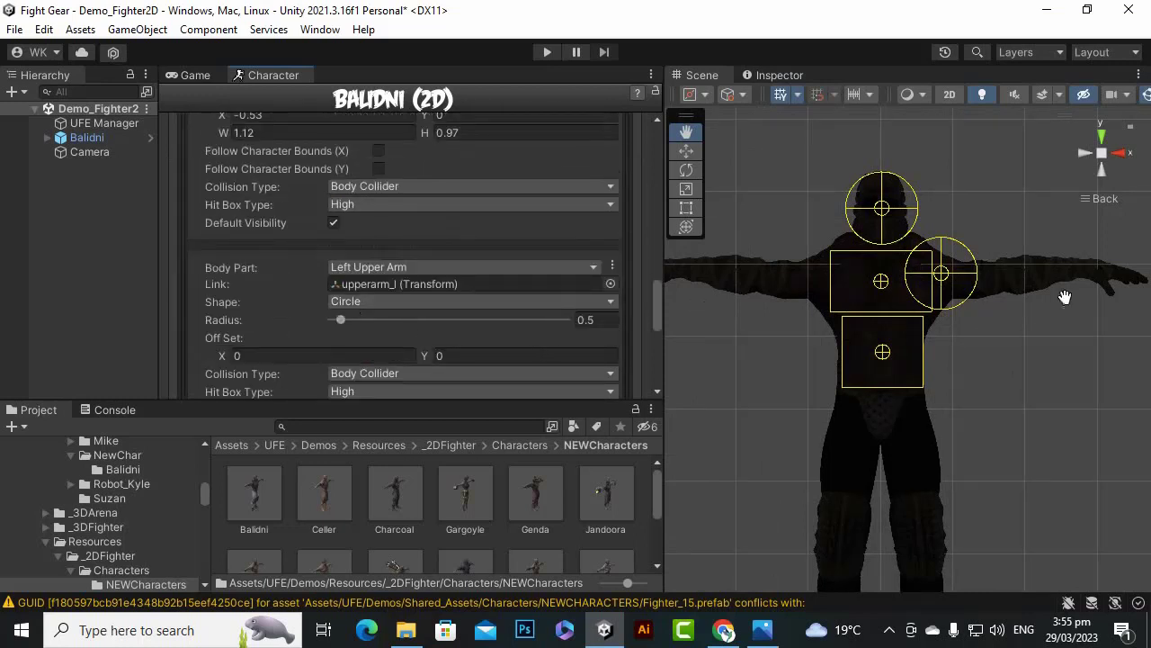
pyautogui.scroll(-4, 389, 327)
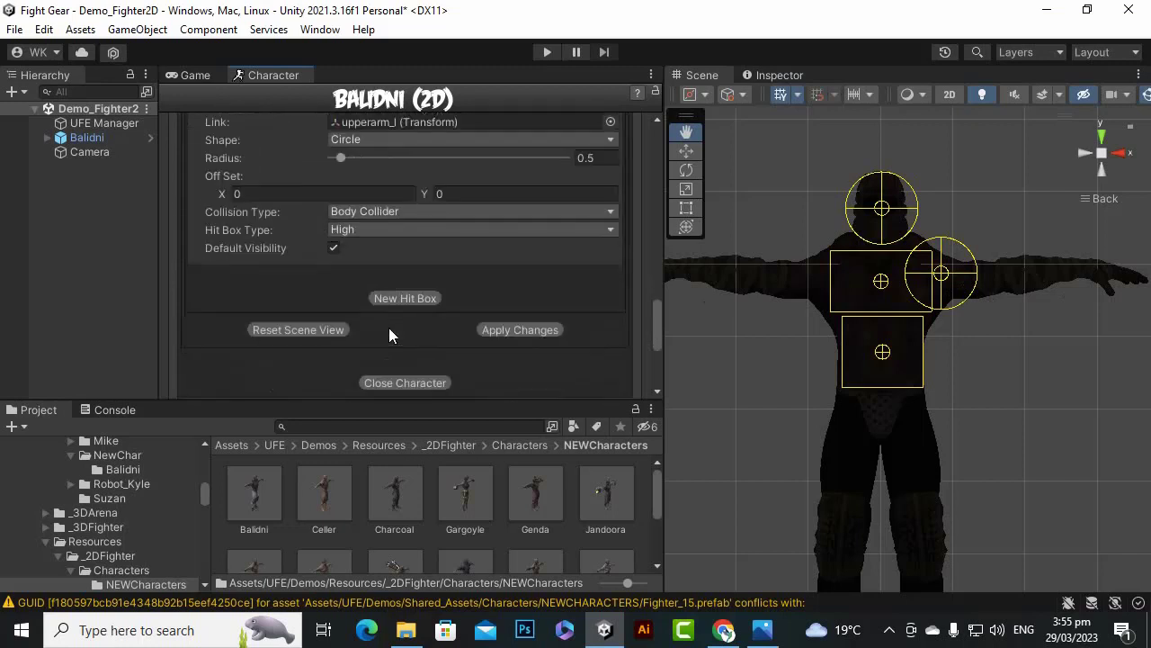
pyautogui.scroll(3, 422, 318)
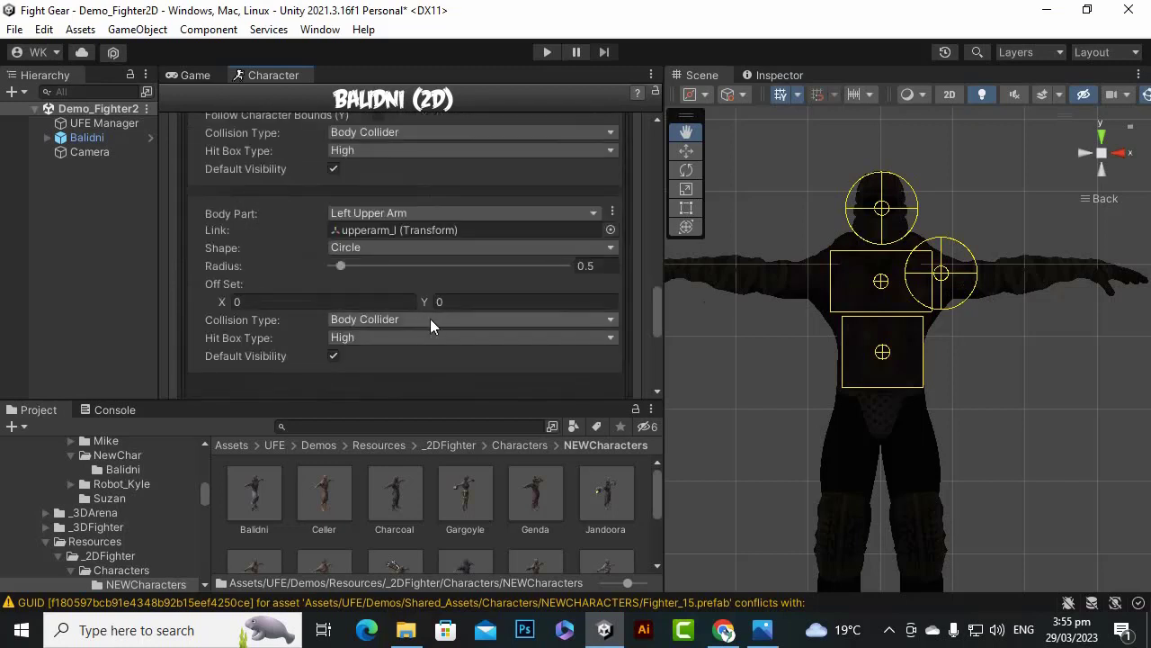
pyautogui.click(379, 321)
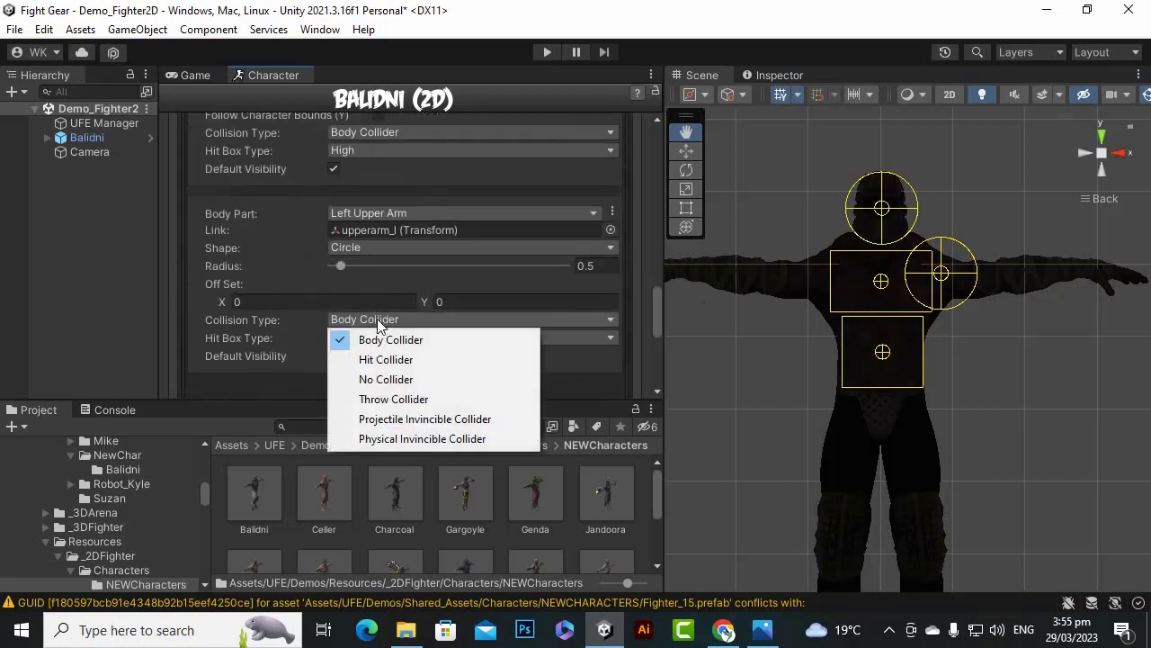
pyautogui.click(383, 359)
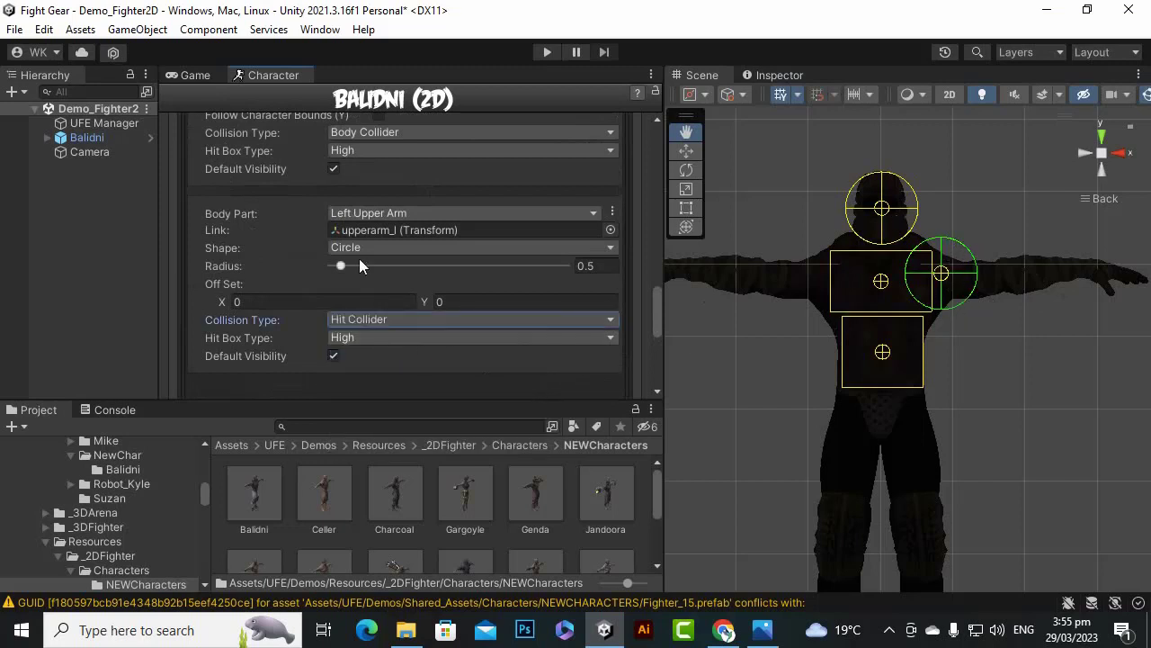
# Fit the Left Upper Arm circle with radius 0.35 and X offset 0.6, and set its hit box type to Low.
pyautogui.moveTo(342, 266); pyautogui.dragTo(339, 273)
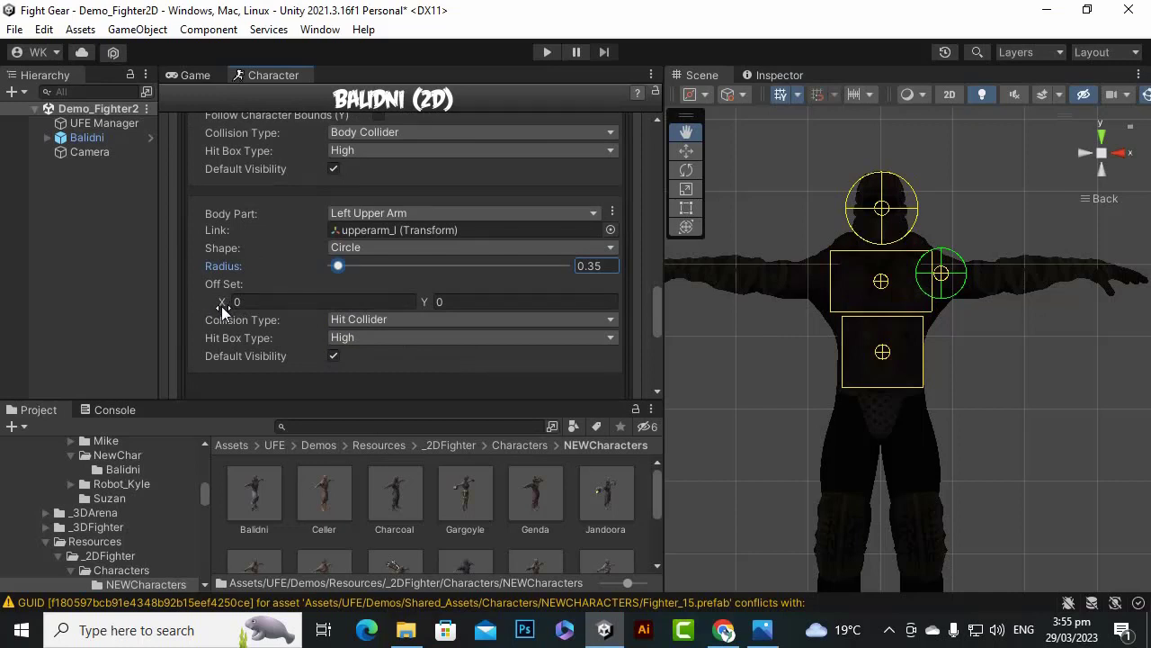
pyautogui.moveTo(222, 304); pyautogui.dragTo(244, 306)
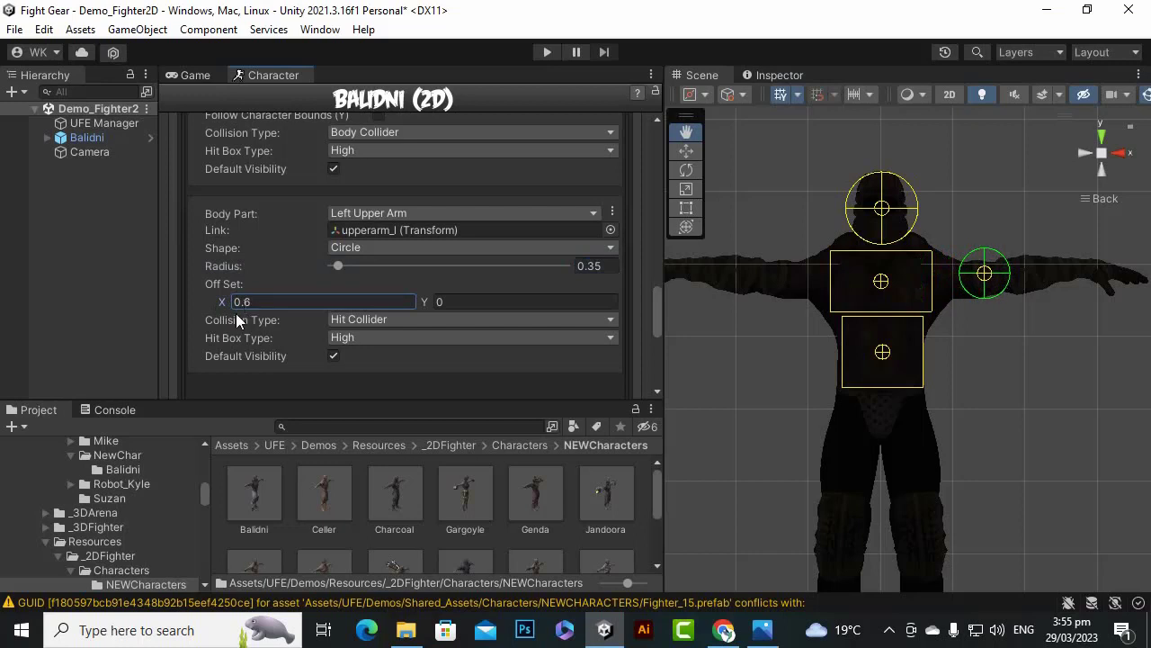
pyautogui.click(405, 338)
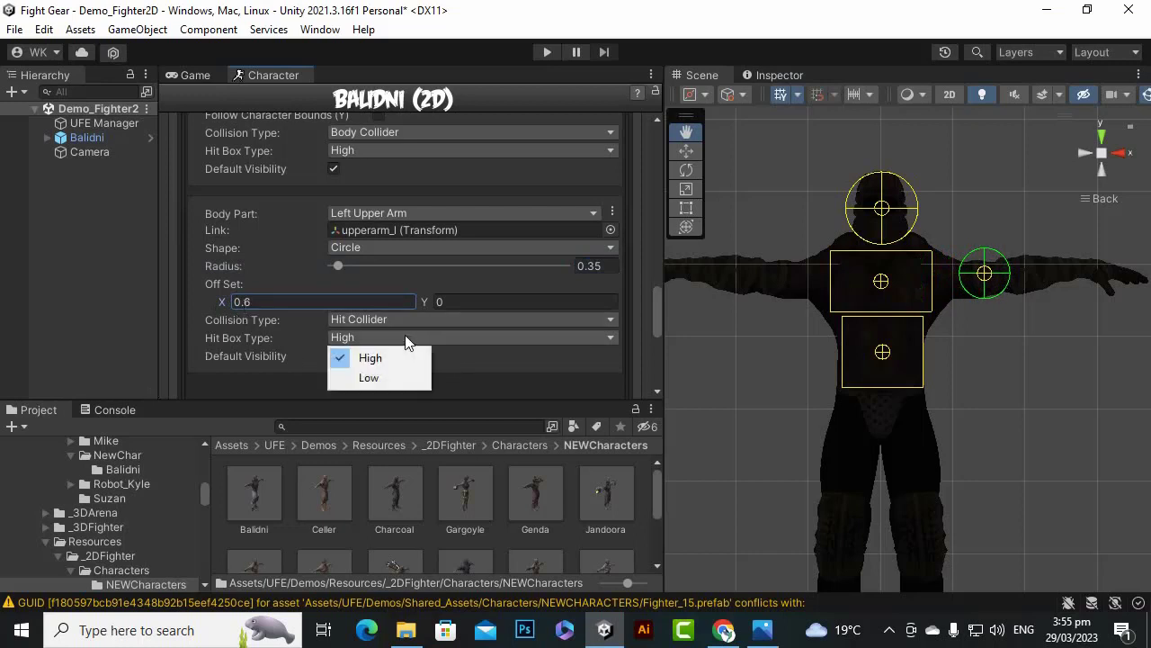
pyautogui.click(387, 375)
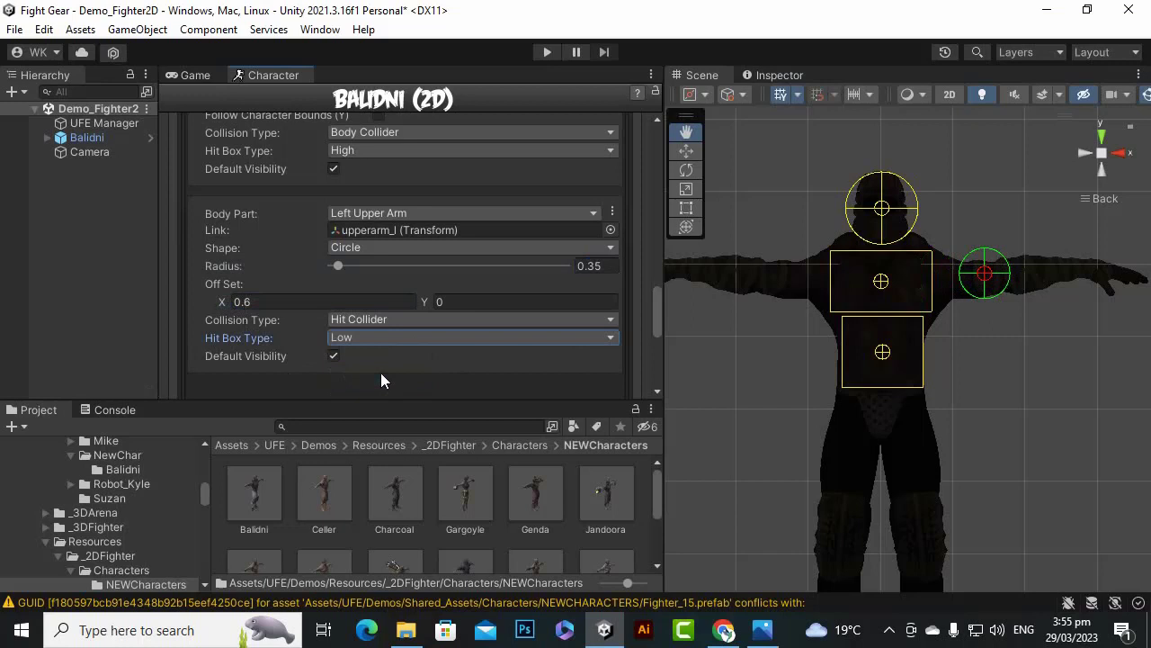
# Add another empty hit box below the Left Upper Arm entry.
pyautogui.scroll(-3, 394, 317)
pyautogui.click(403, 298)
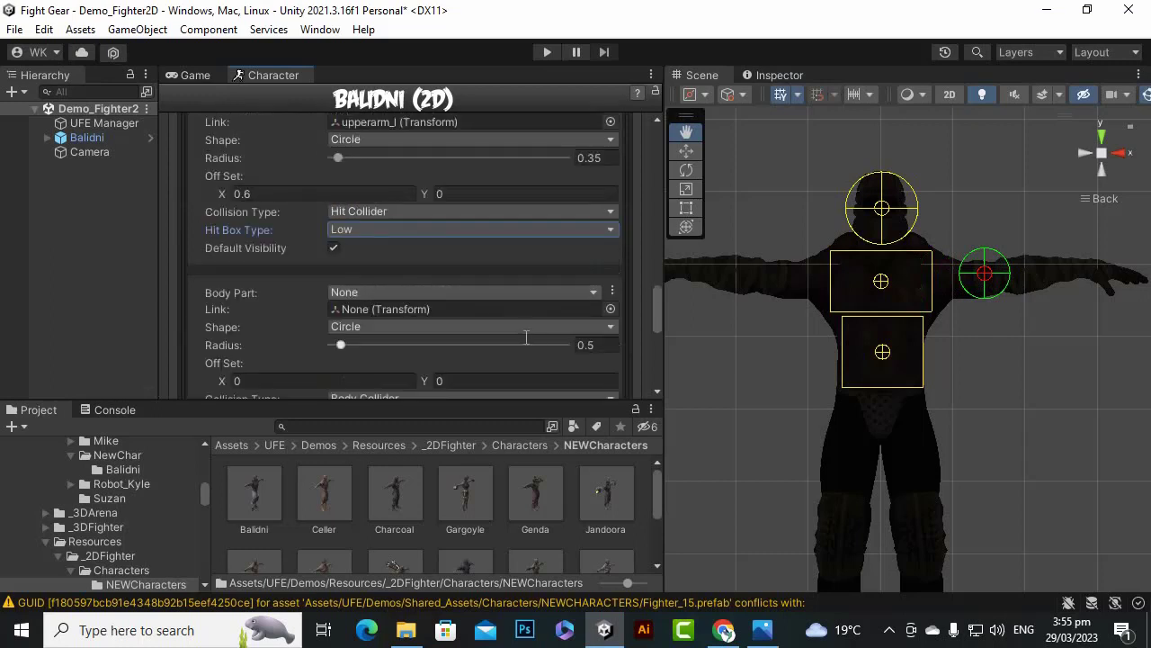
pyautogui.click(887, 633)
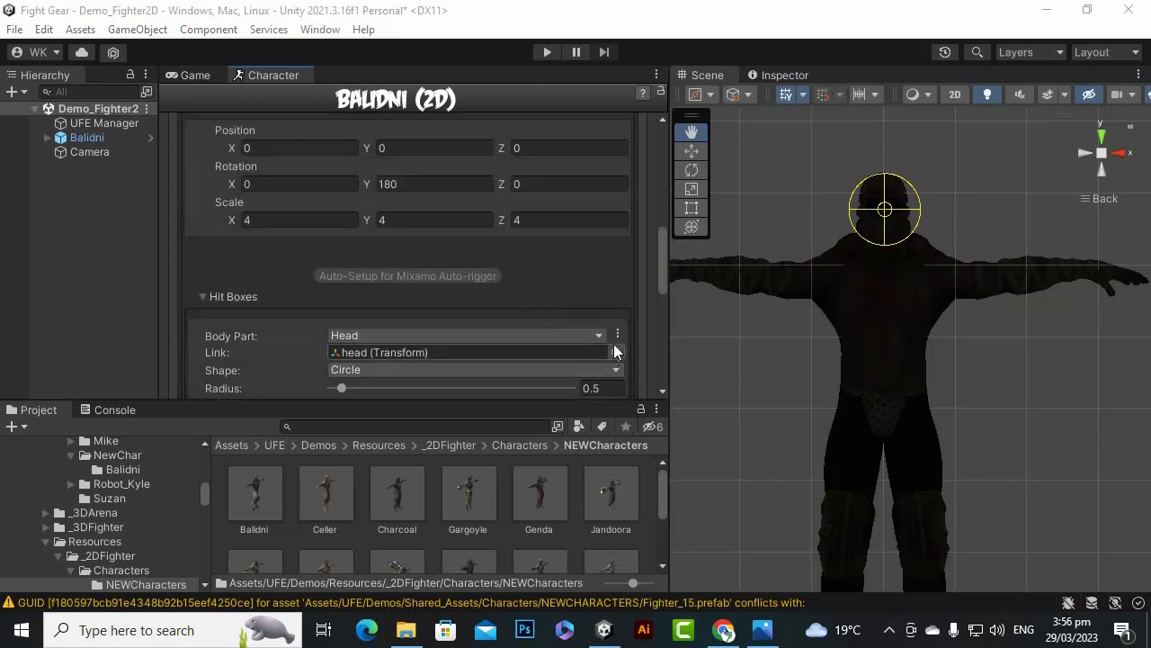
# Remove the Head hit box and collapse the Hit Boxes section.
pyautogui.click(618, 335)
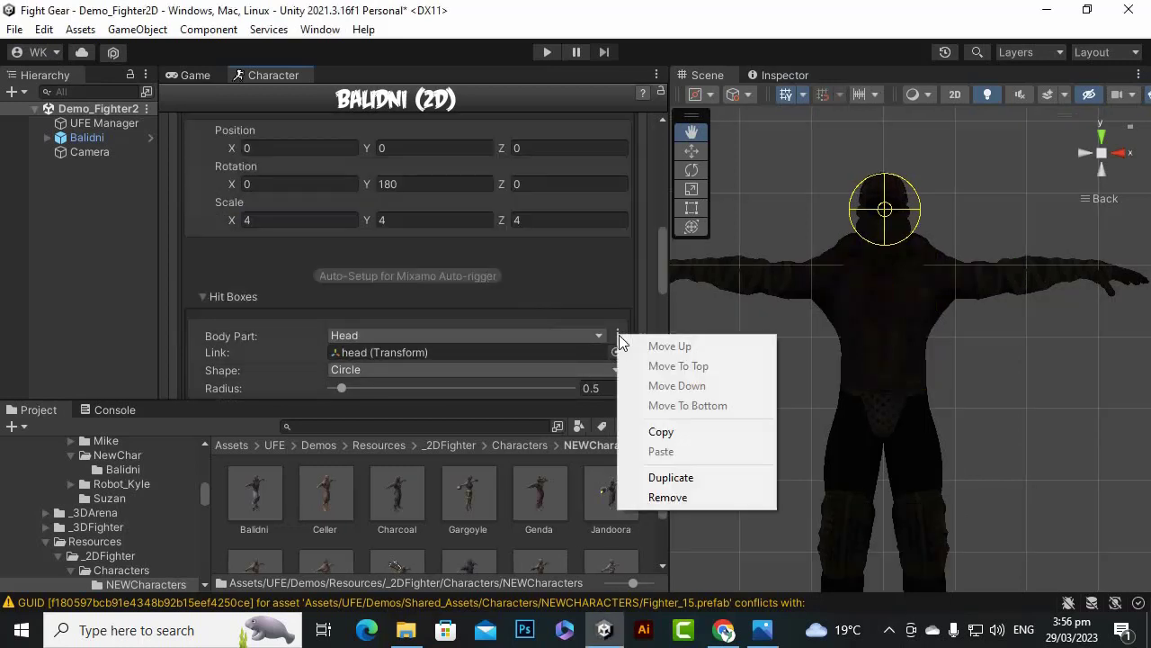
pyautogui.click(674, 496)
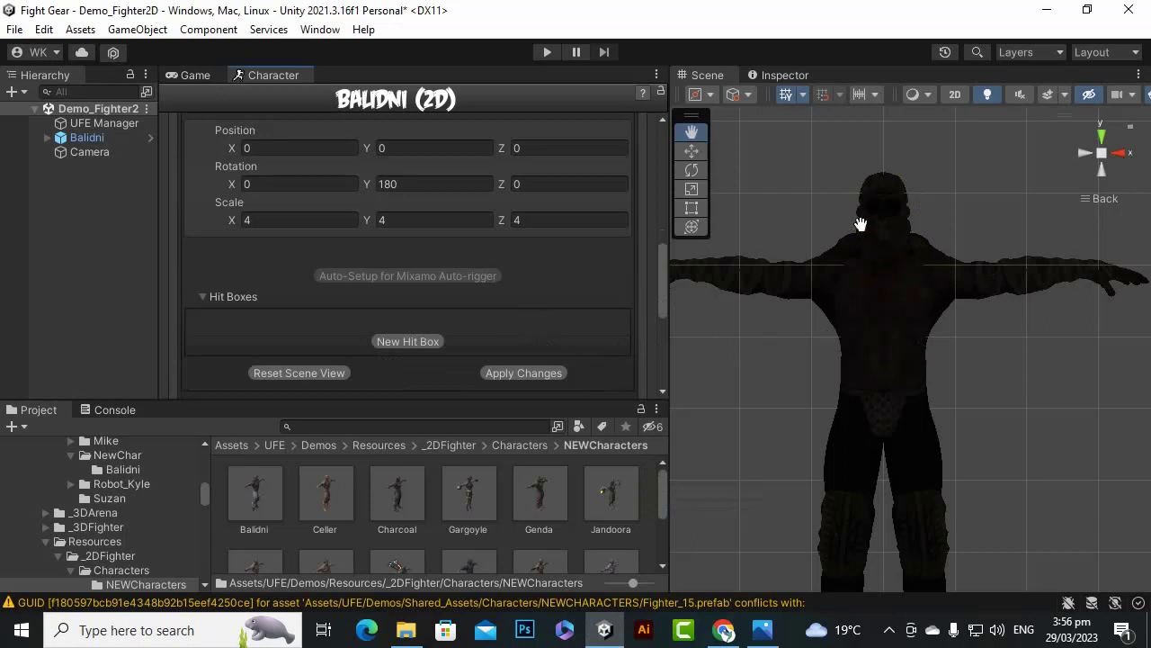
pyautogui.scroll(-3, 456, 346)
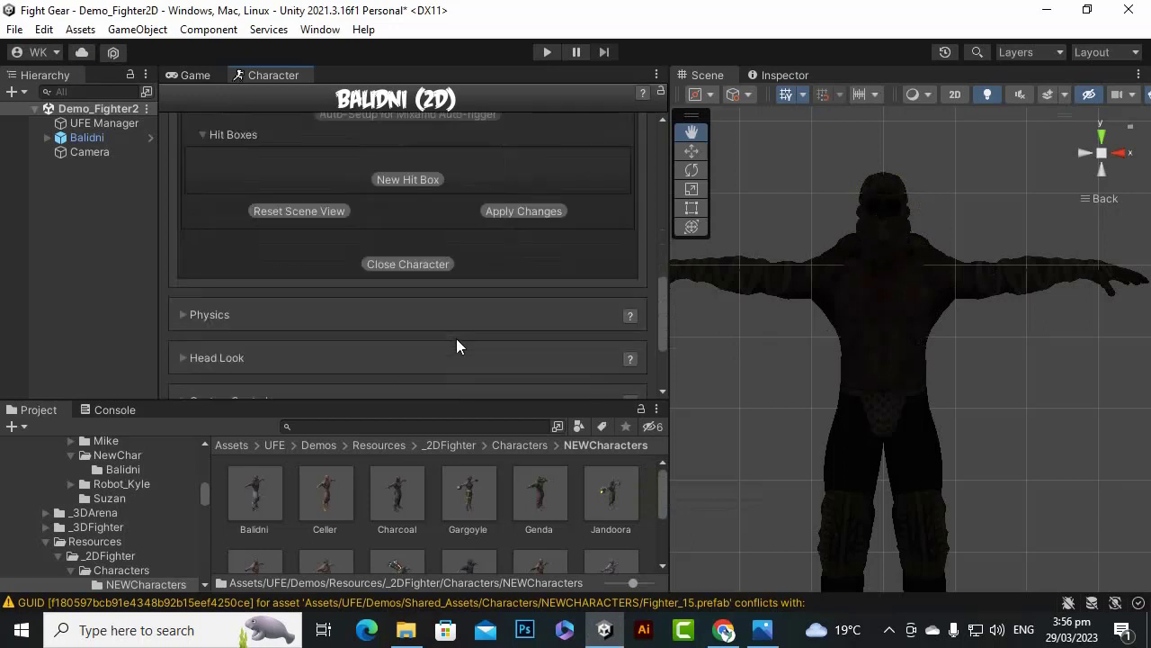
pyautogui.scroll(3, 453, 337)
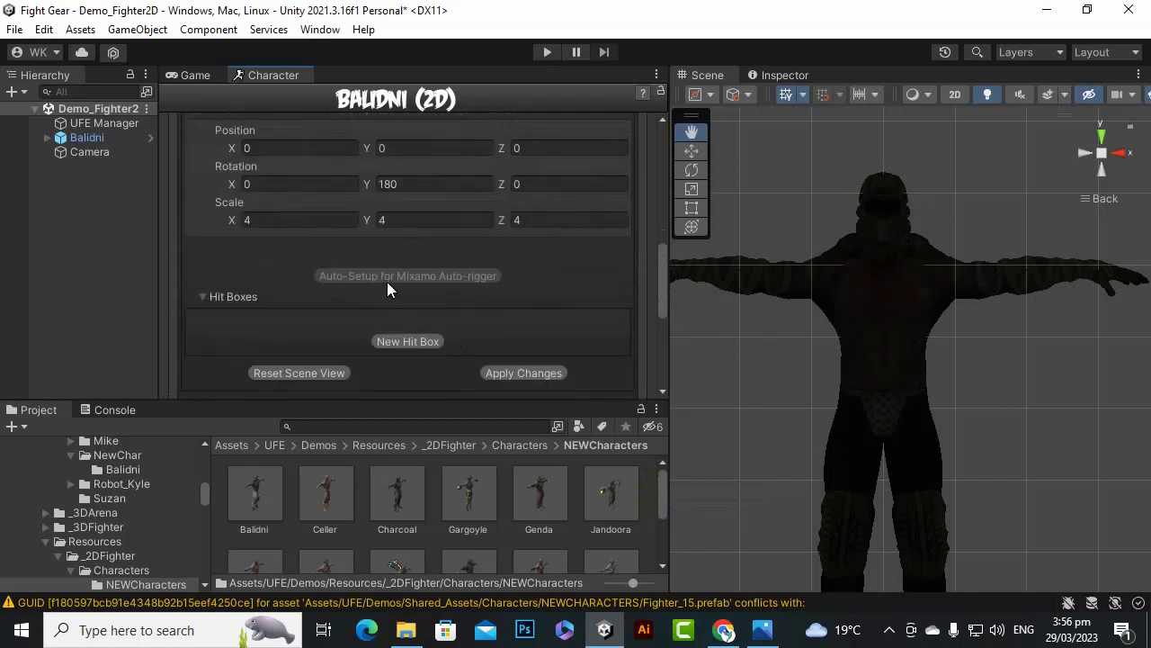
pyautogui.click(202, 297)
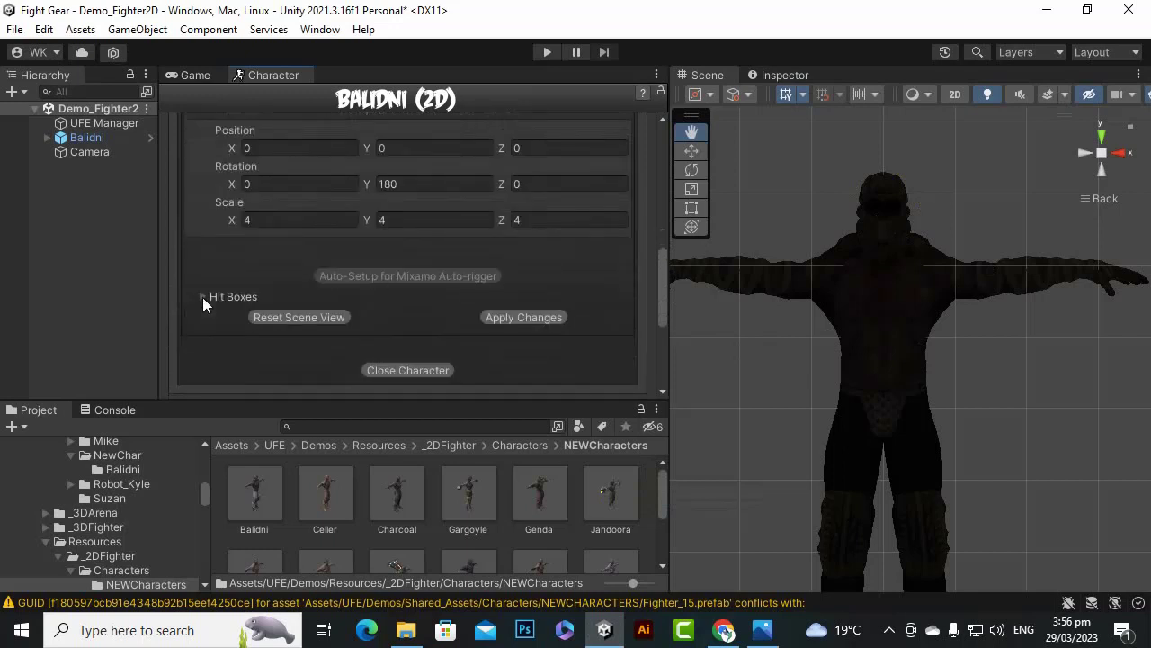
pyautogui.scroll(-2, 556, 276)
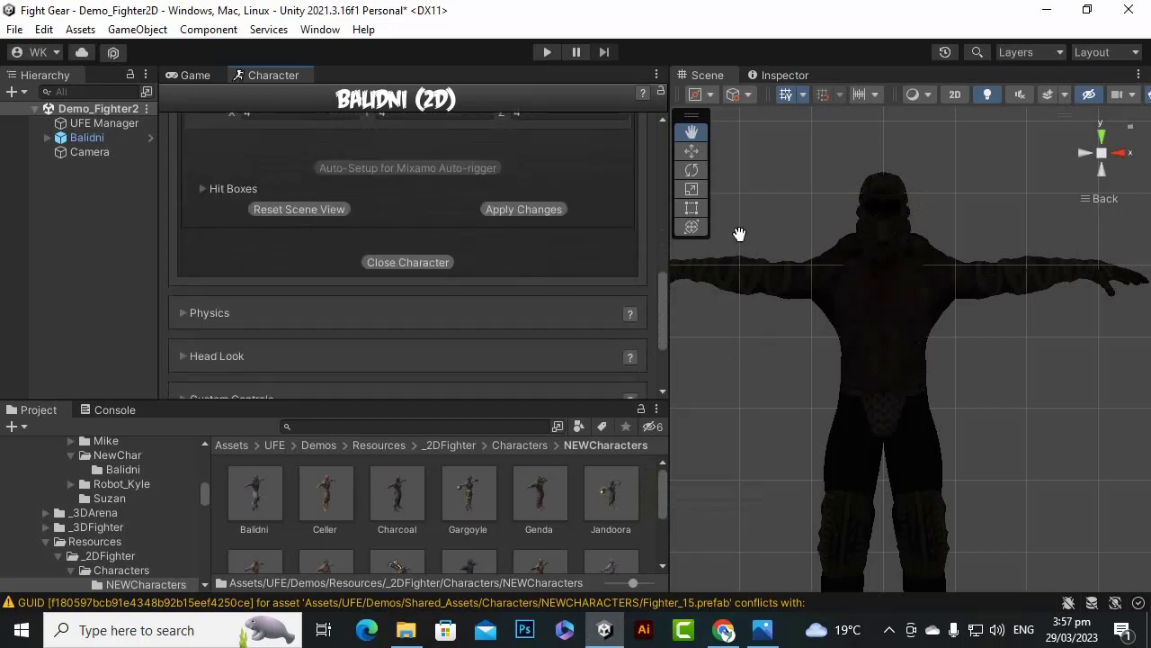
pyautogui.scroll(2, 401, 244)
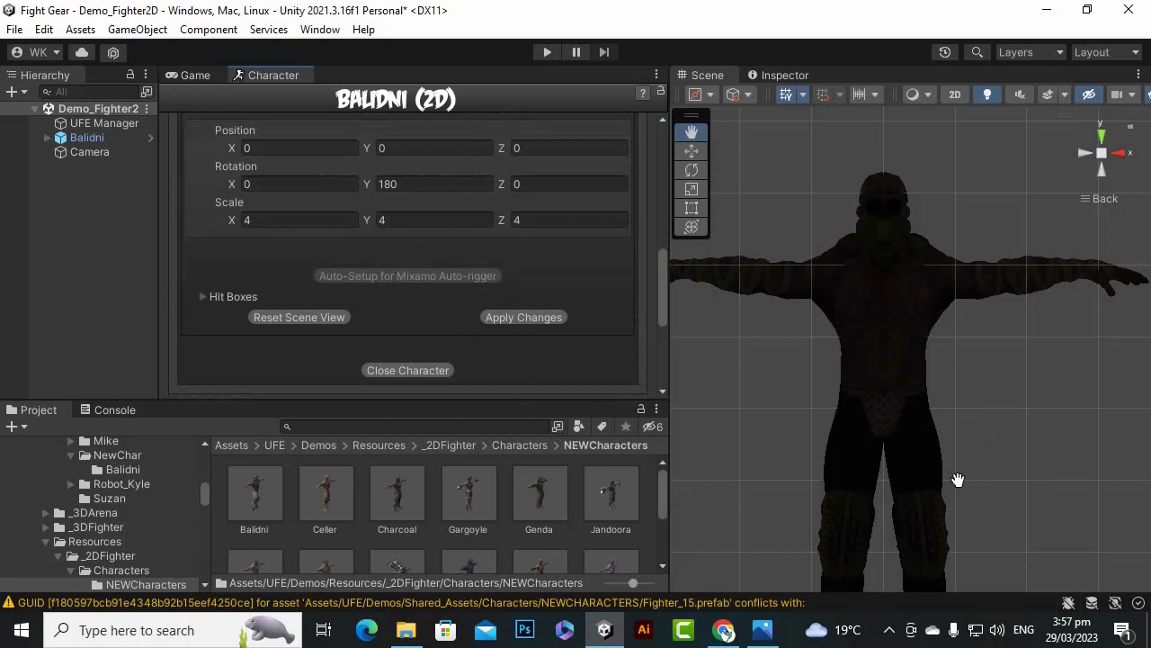
pyautogui.scroll(-1, 953, 463)
pyautogui.scroll(-3, 346, 327)
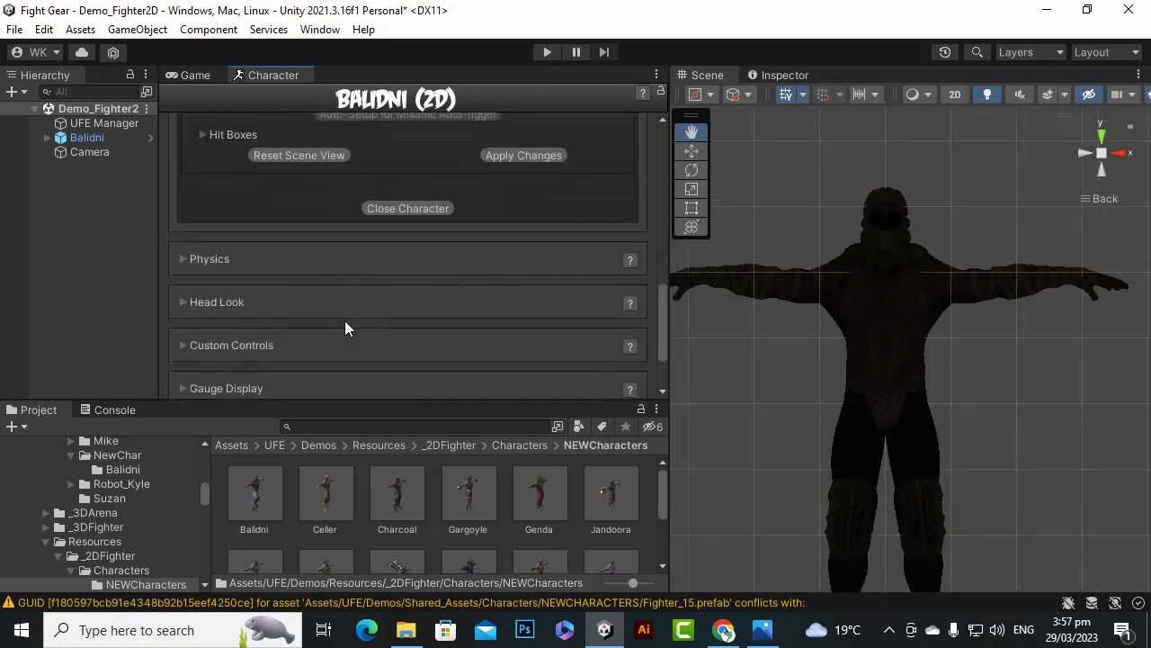
pyautogui.scroll(2, 344, 323)
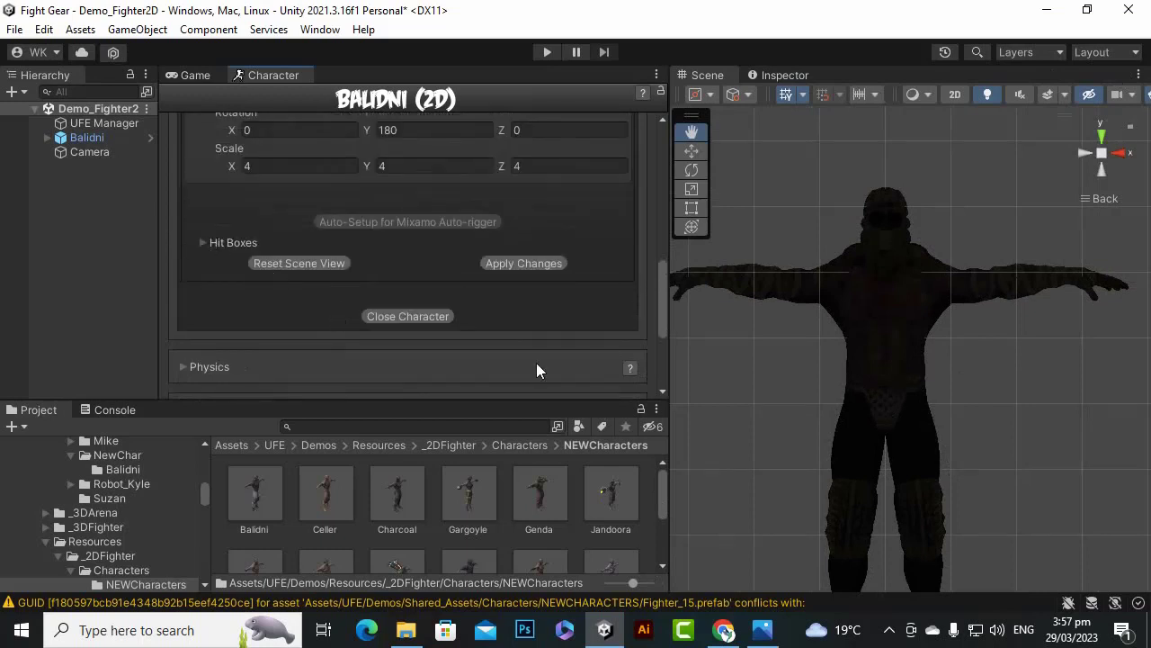
pyautogui.click(889, 629)
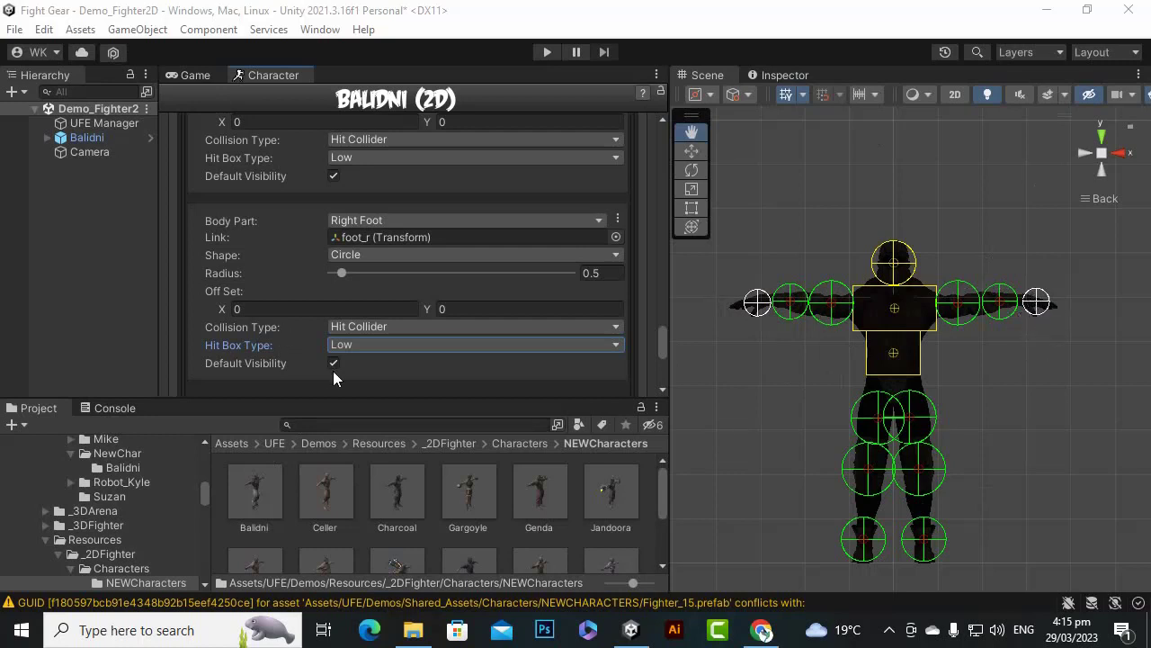
# Review the foot, calf, thigh and hand hit box settings, including the collision type options of the Right Hand hit box.
pyautogui.scroll(-5, 333, 371)
pyautogui.scroll(-3, 332, 370)
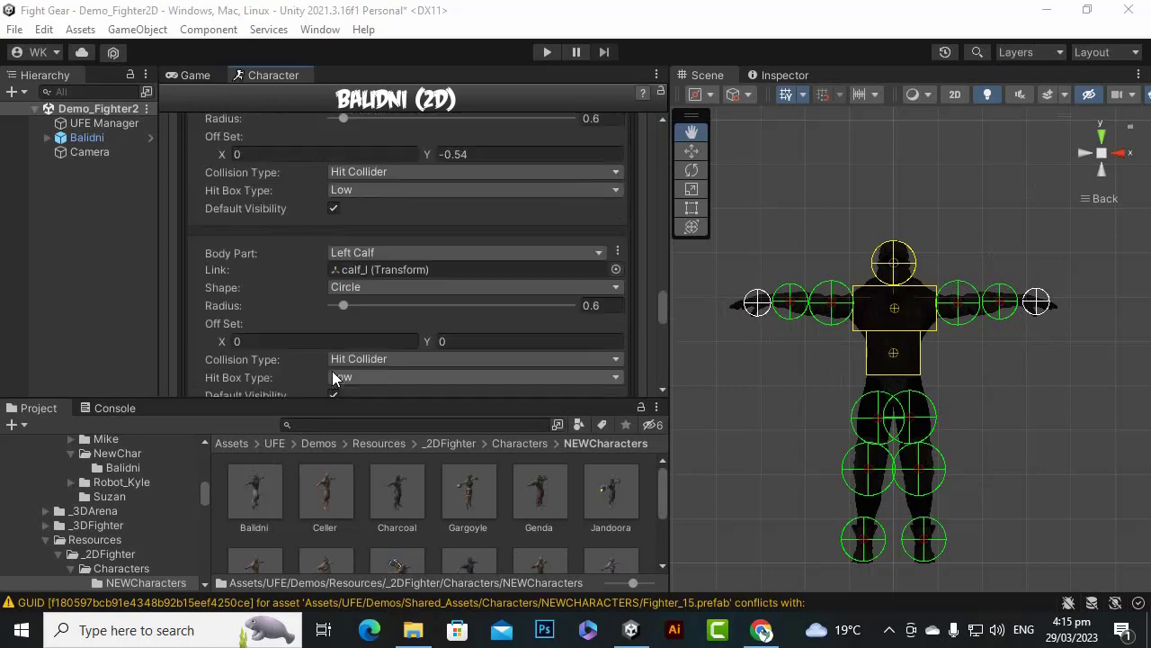
pyautogui.scroll(-3, 332, 369)
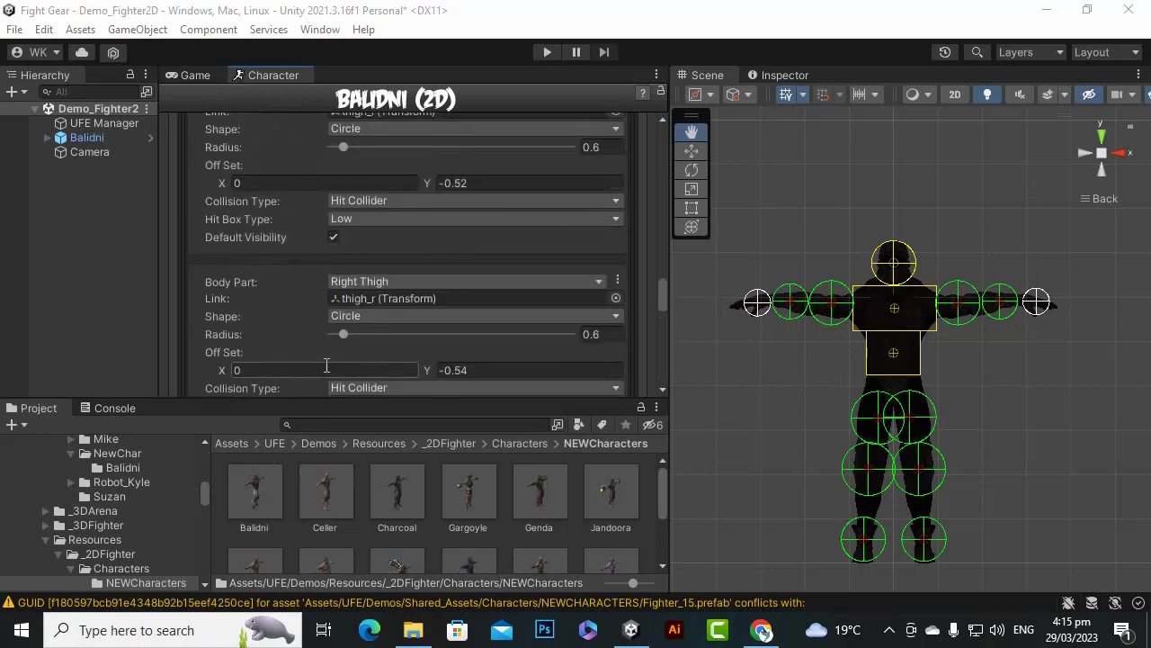
pyautogui.scroll(-4, 329, 360)
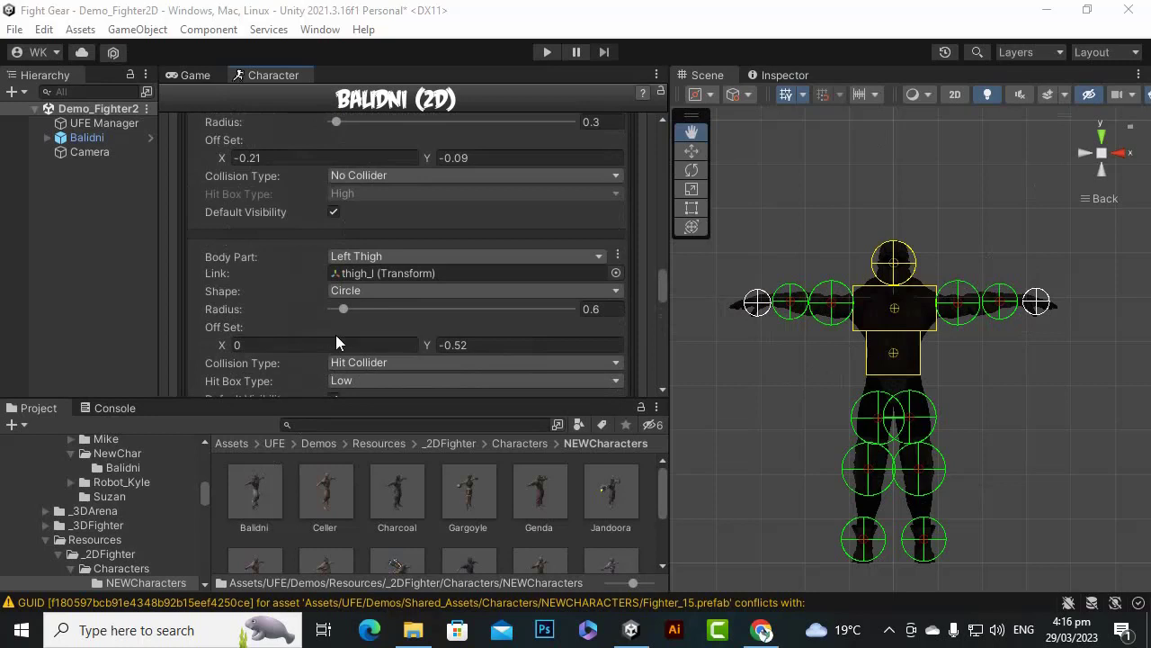
pyautogui.scroll(3, 335, 335)
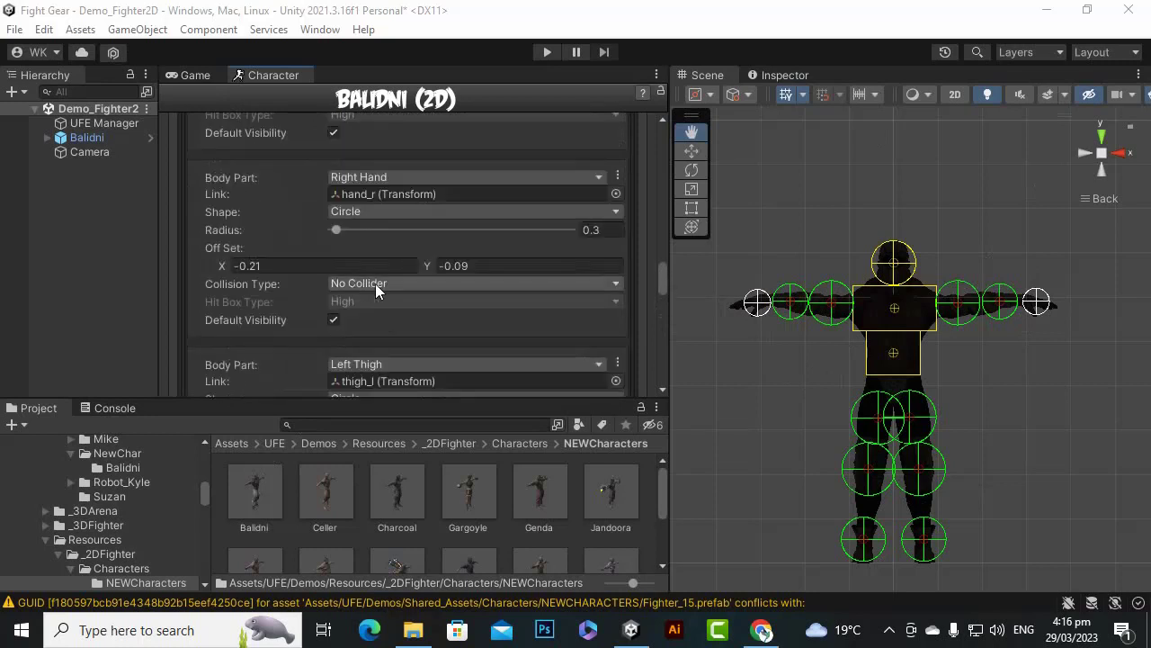
pyautogui.click(375, 283)
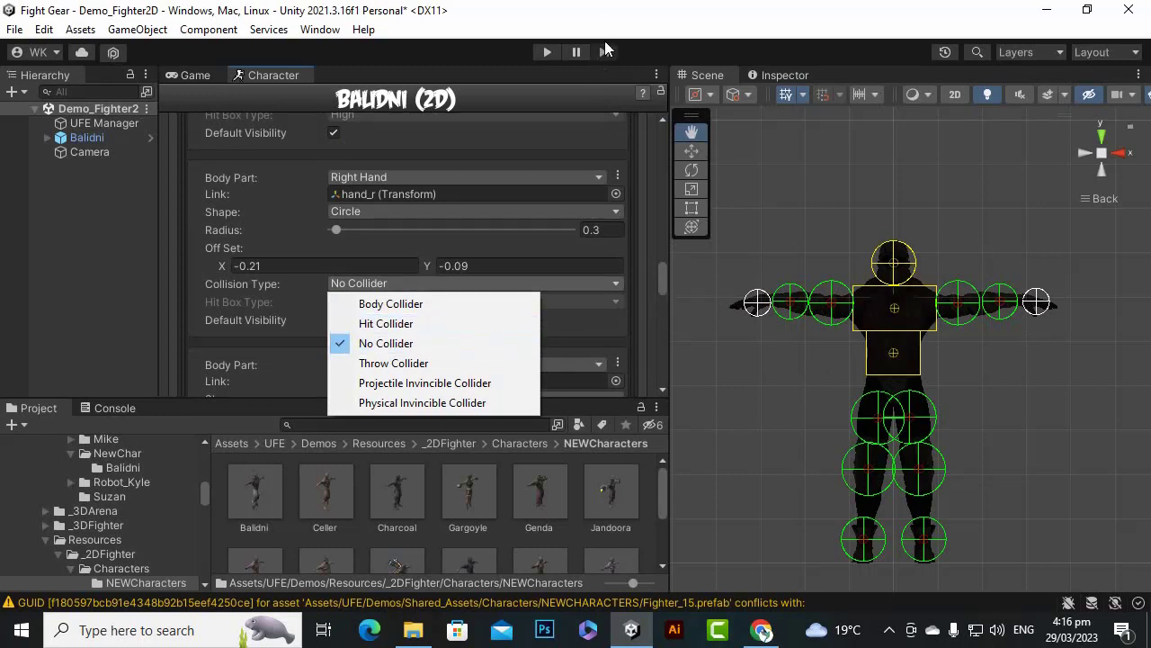
pyautogui.click(605, 18)
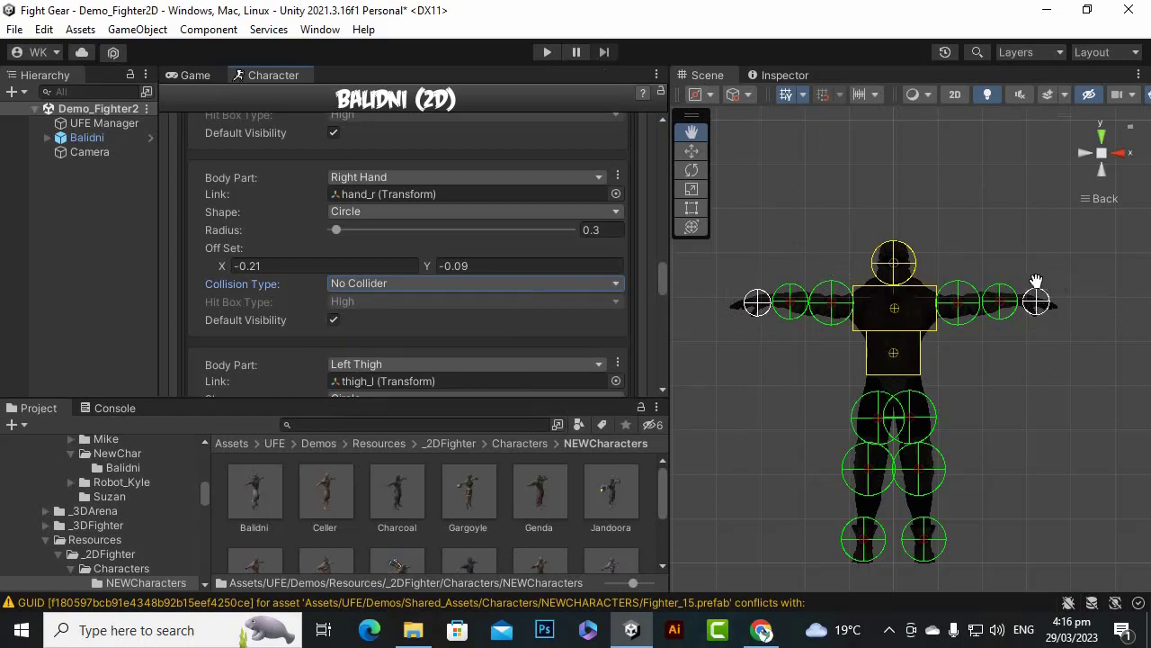
pyautogui.scroll(-5, 522, 311)
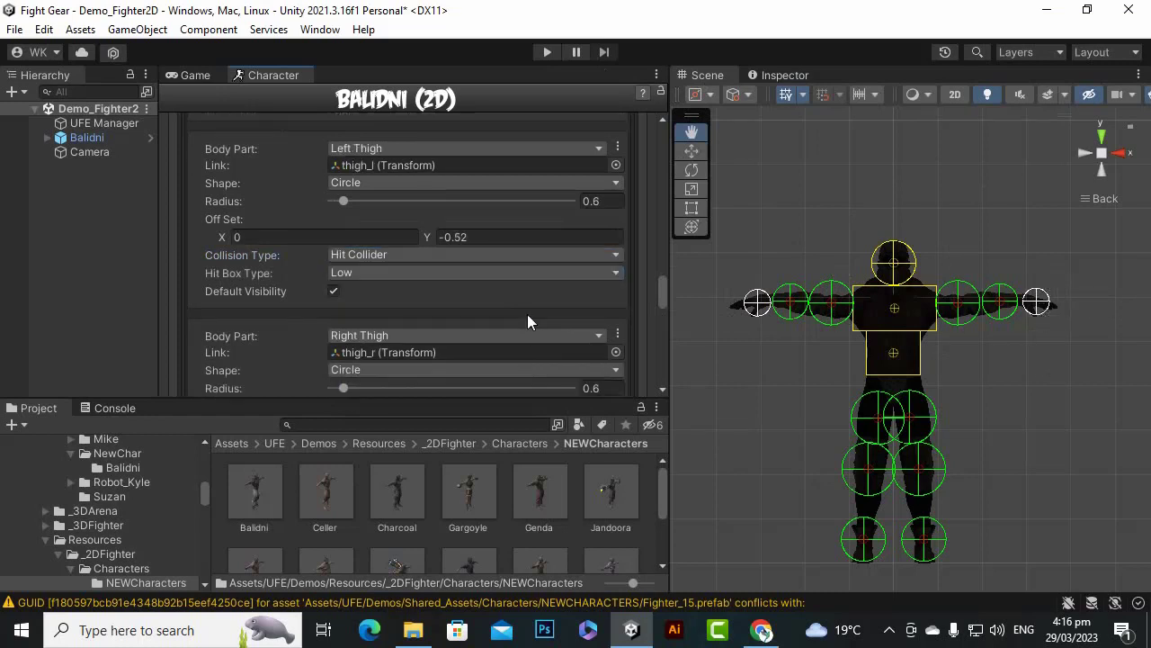
# Add a new hit box at the end of the list and set its body part to Root.
pyautogui.moveTo(663, 295); pyautogui.dragTo(660, 376)
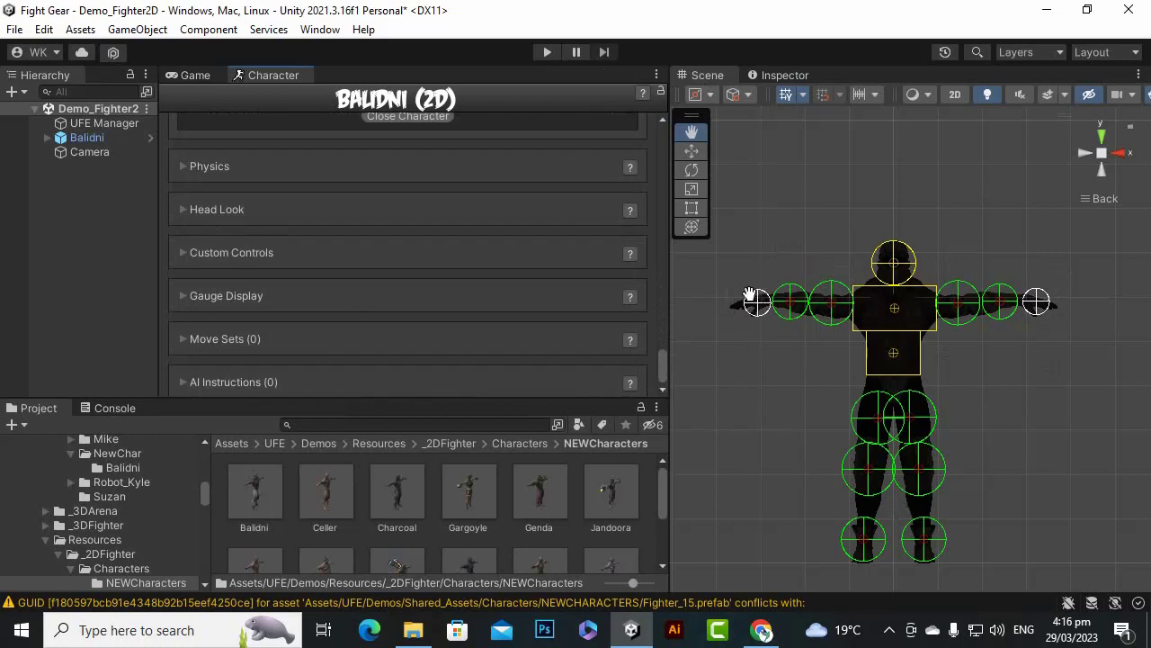
pyautogui.scroll(4, 444, 329)
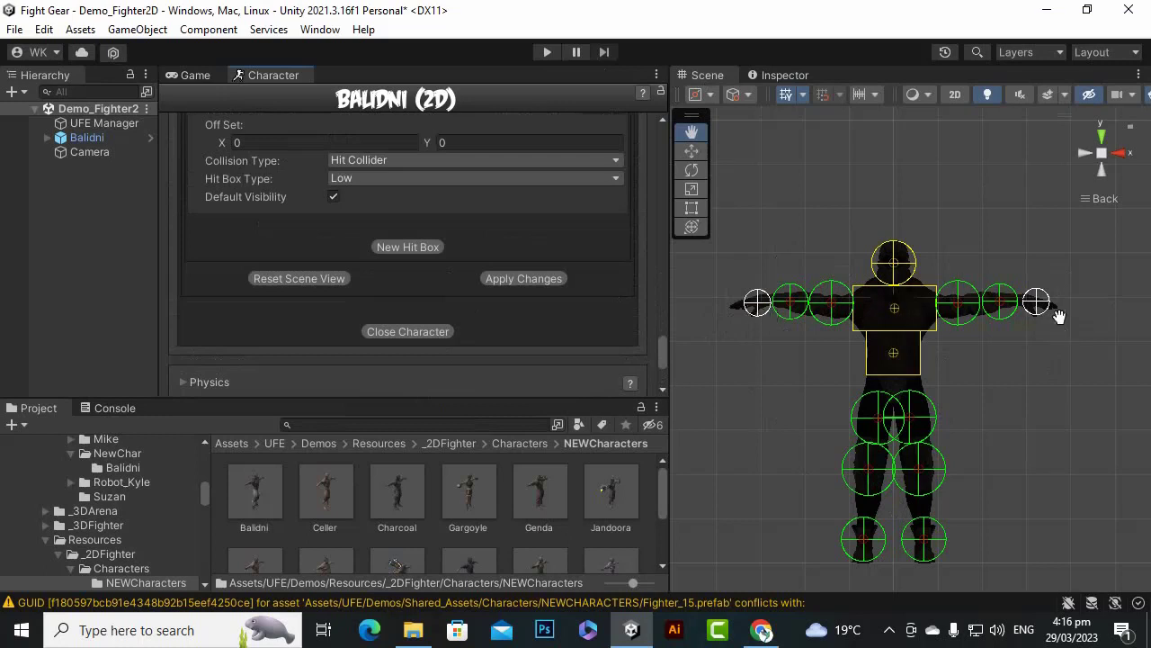
pyautogui.click(419, 249)
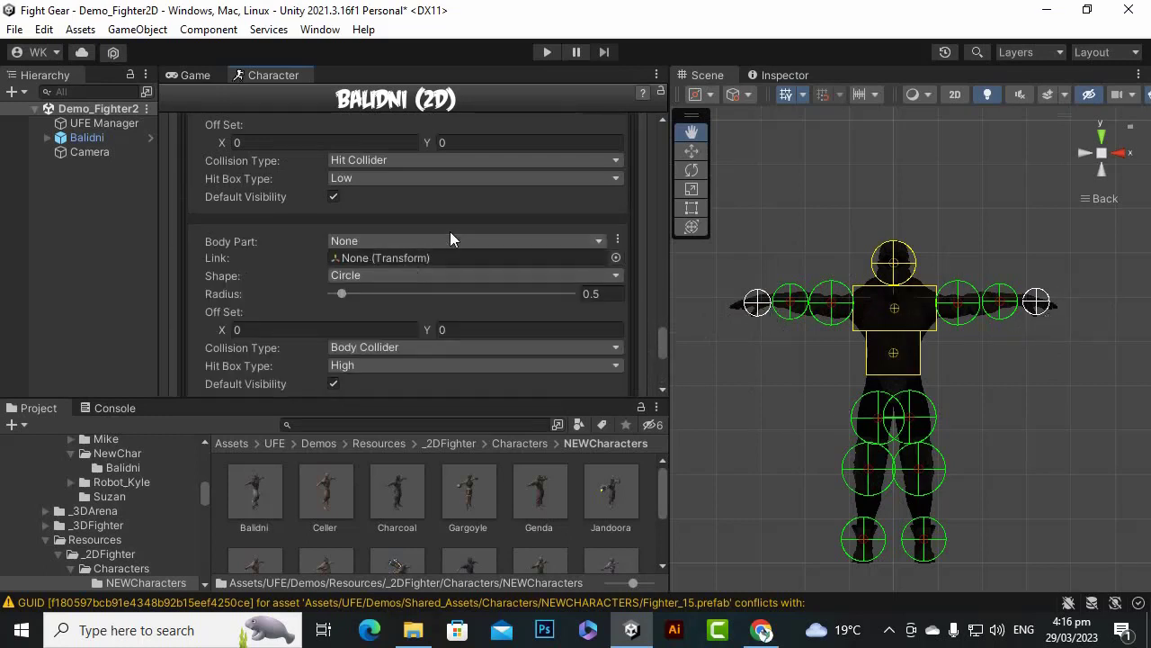
pyautogui.click(445, 239)
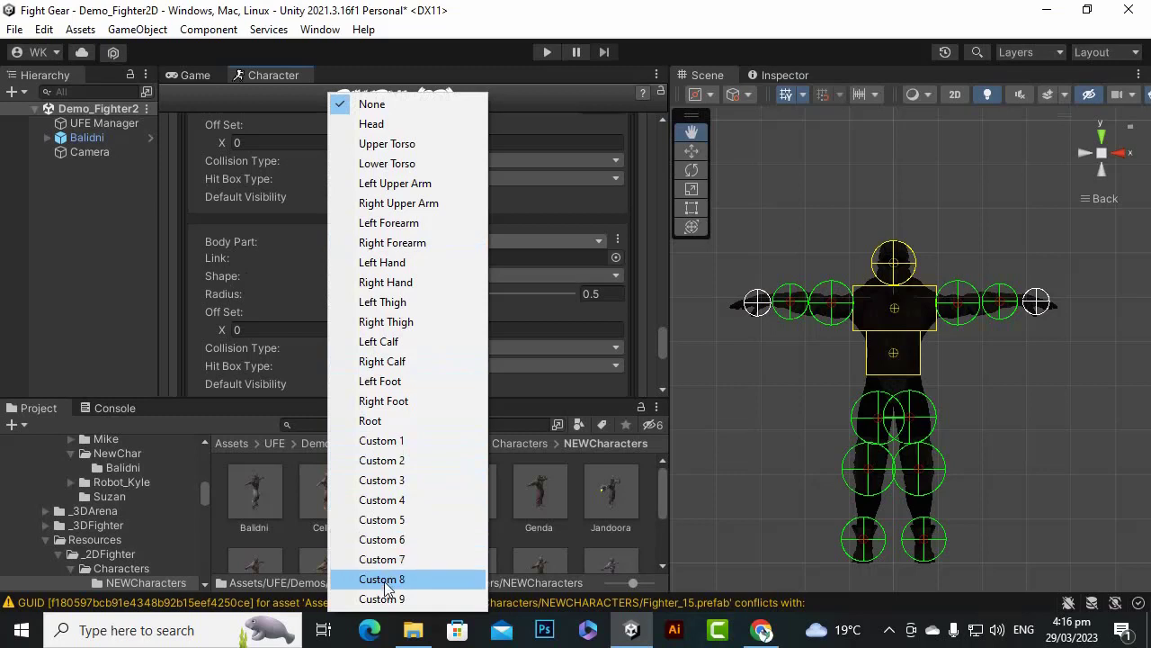
pyautogui.click(391, 423)
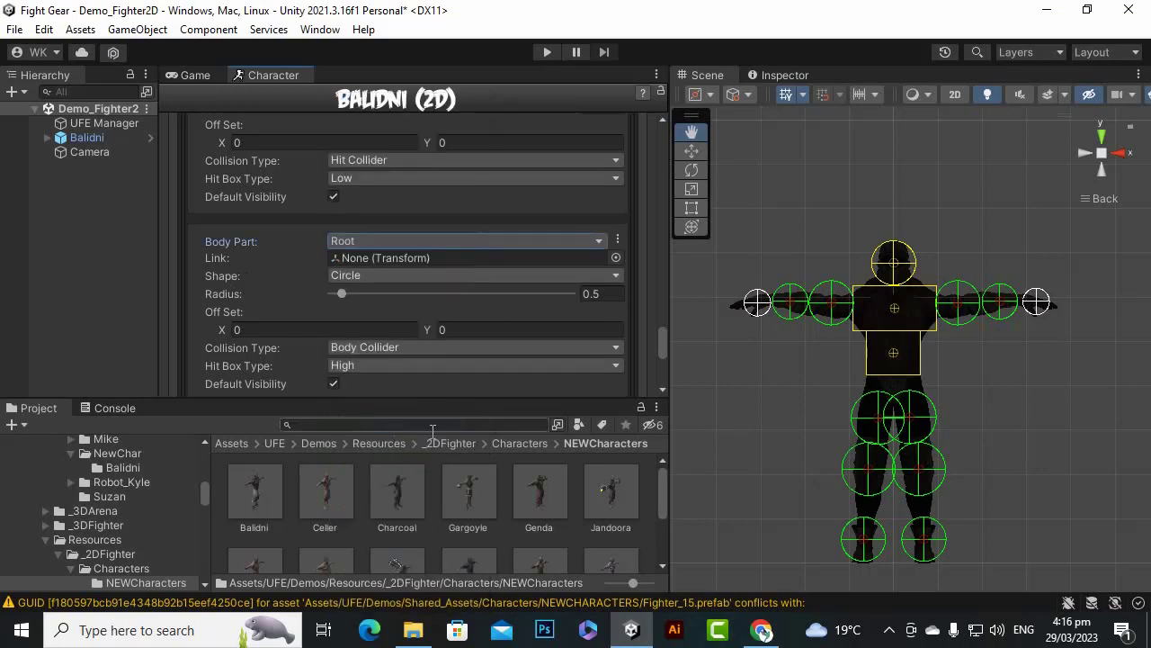
# Link the Root hit box to the root transform and check its placement on the character.
pyautogui.scroll(-3, 559, 391)
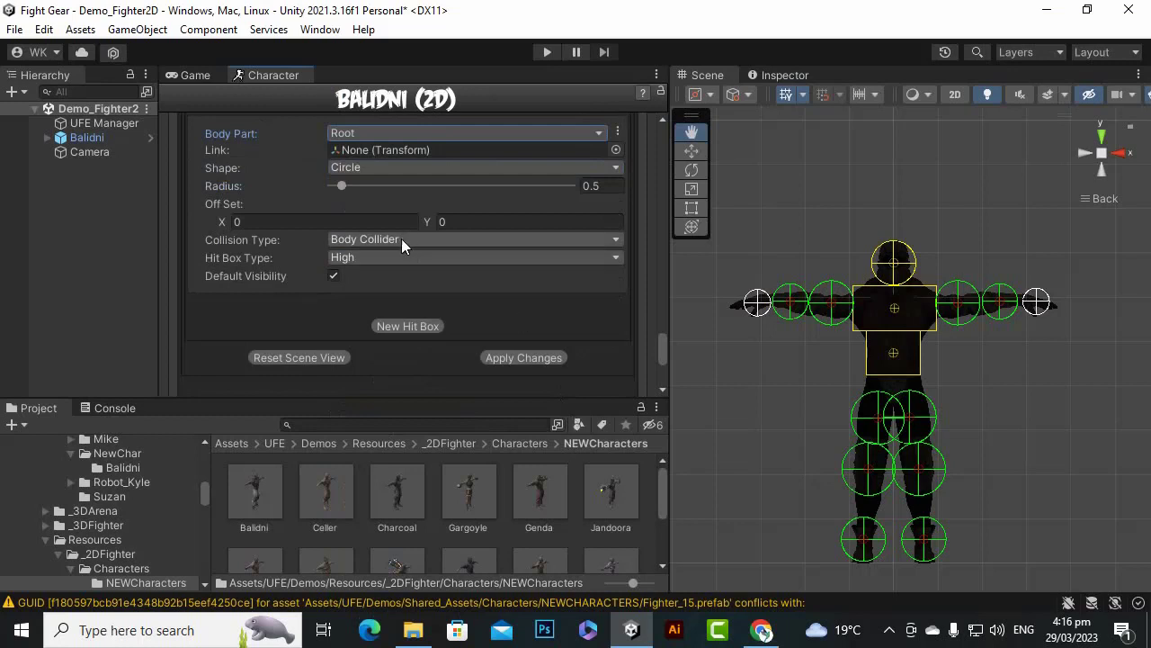
pyautogui.scroll(2, 430, 356)
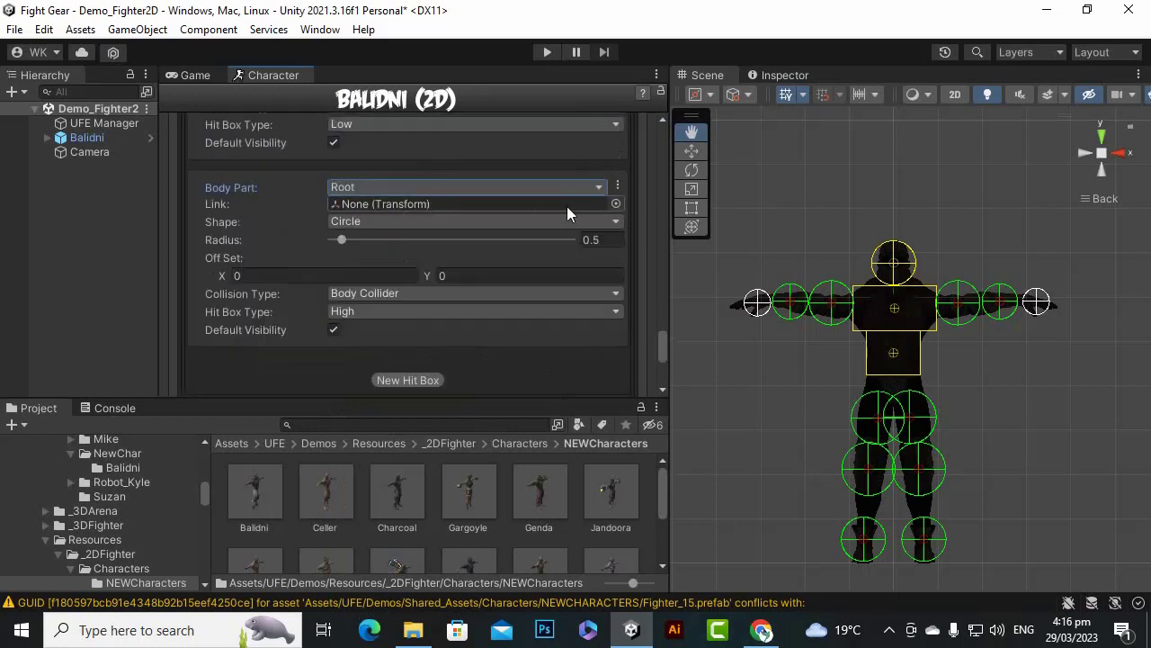
pyautogui.click(610, 203)
pyautogui.write('r')
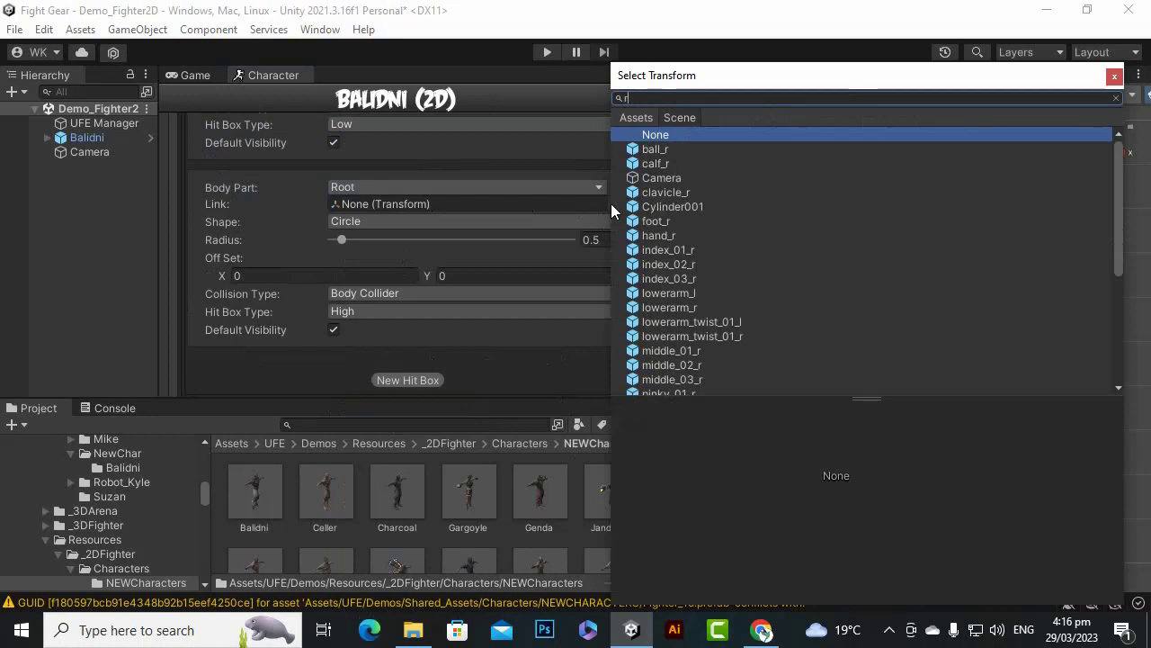
pyautogui.write('oo')
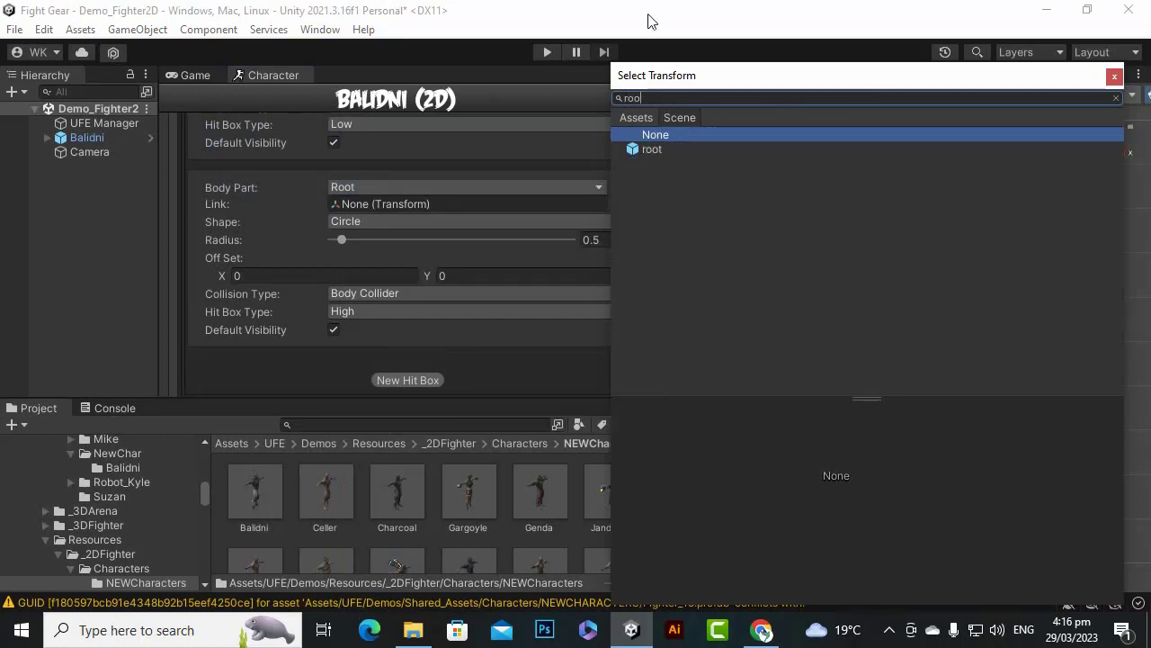
pyautogui.doubleClick(652, 150)
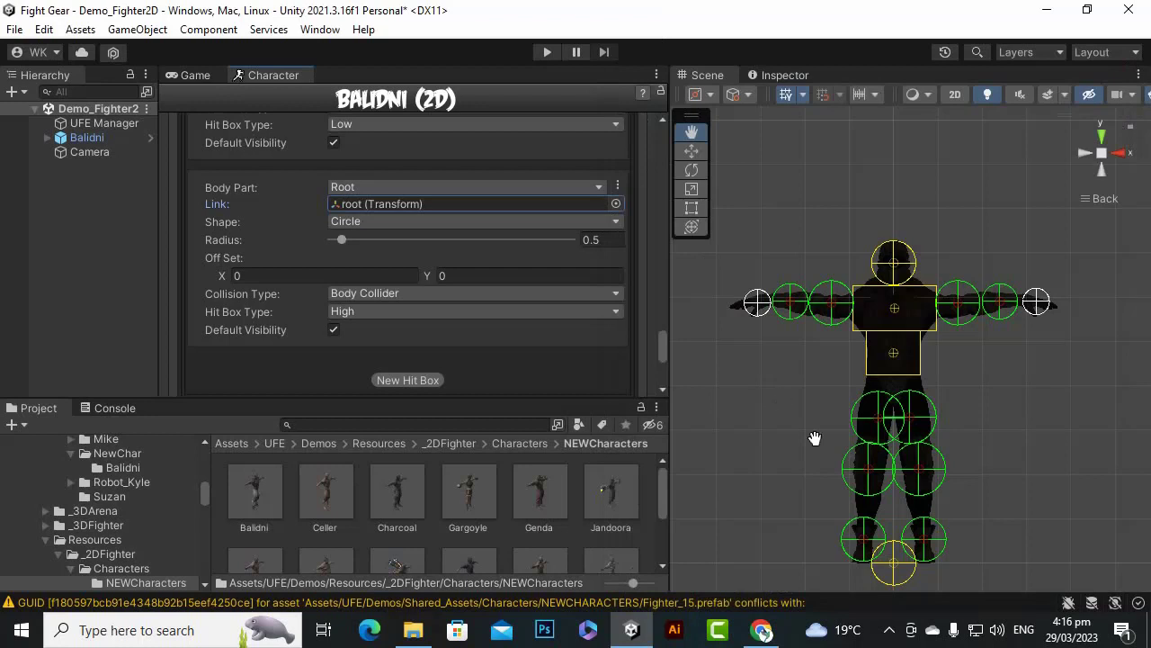
pyautogui.scroll(-2, 891, 558)
pyautogui.scroll(2, 934, 534)
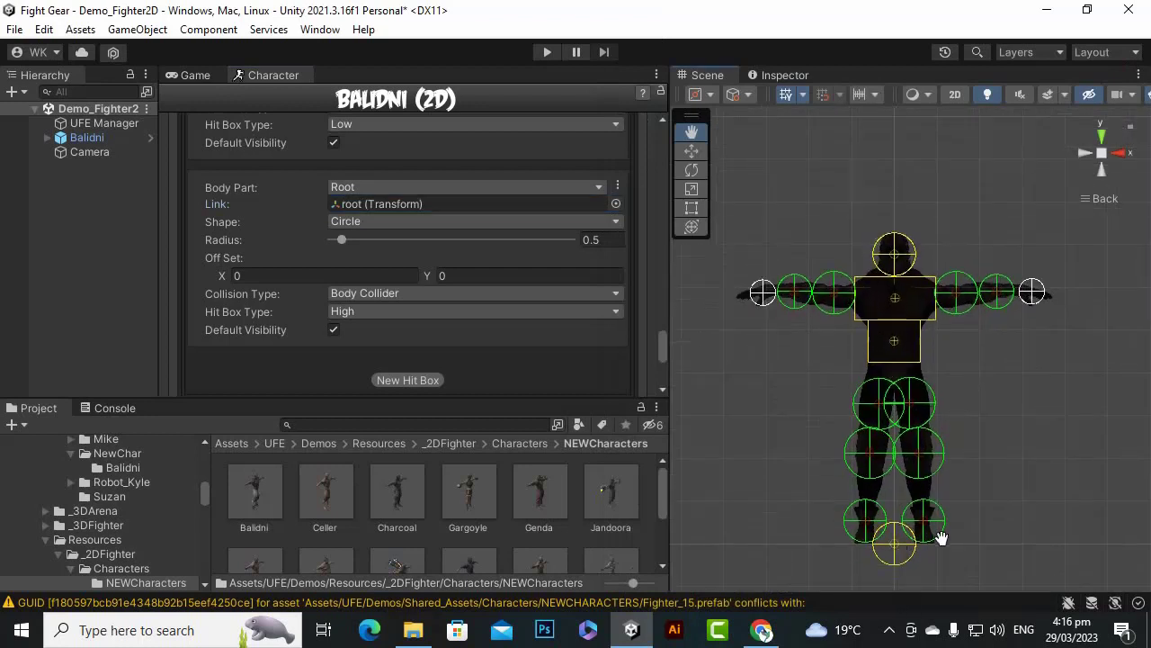
pyautogui.moveTo(941, 537); pyautogui.dragTo(938, 478)
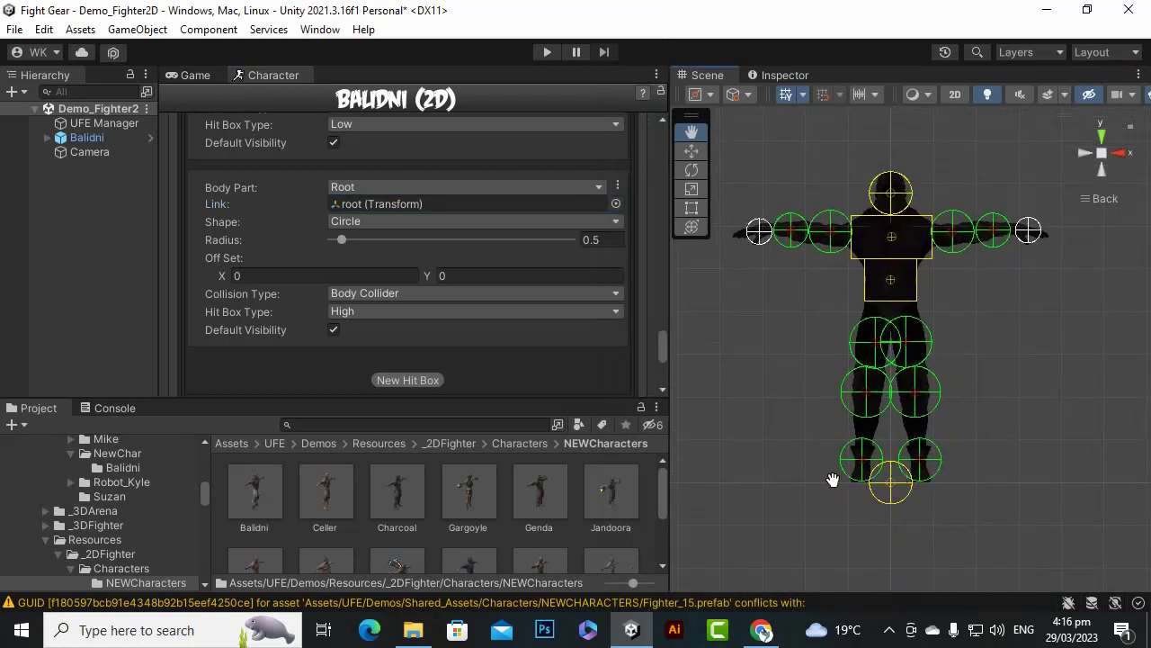
# Try linking the Root hit box to the spine_03 transform.
pyautogui.click(616, 204)
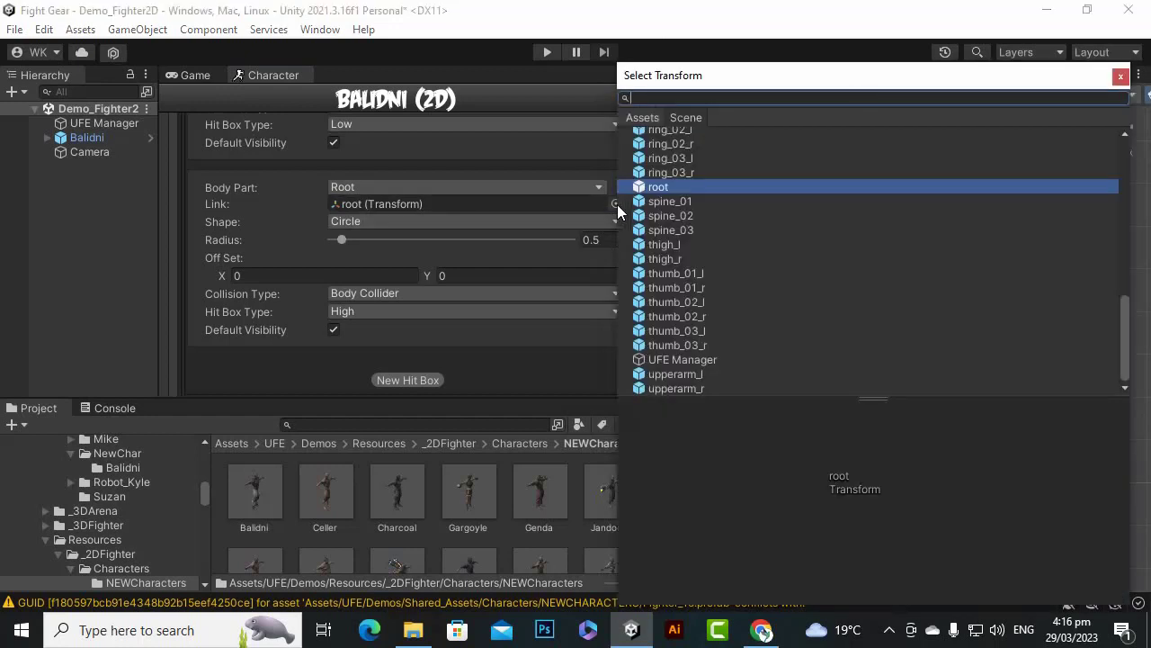
pyautogui.write('s')
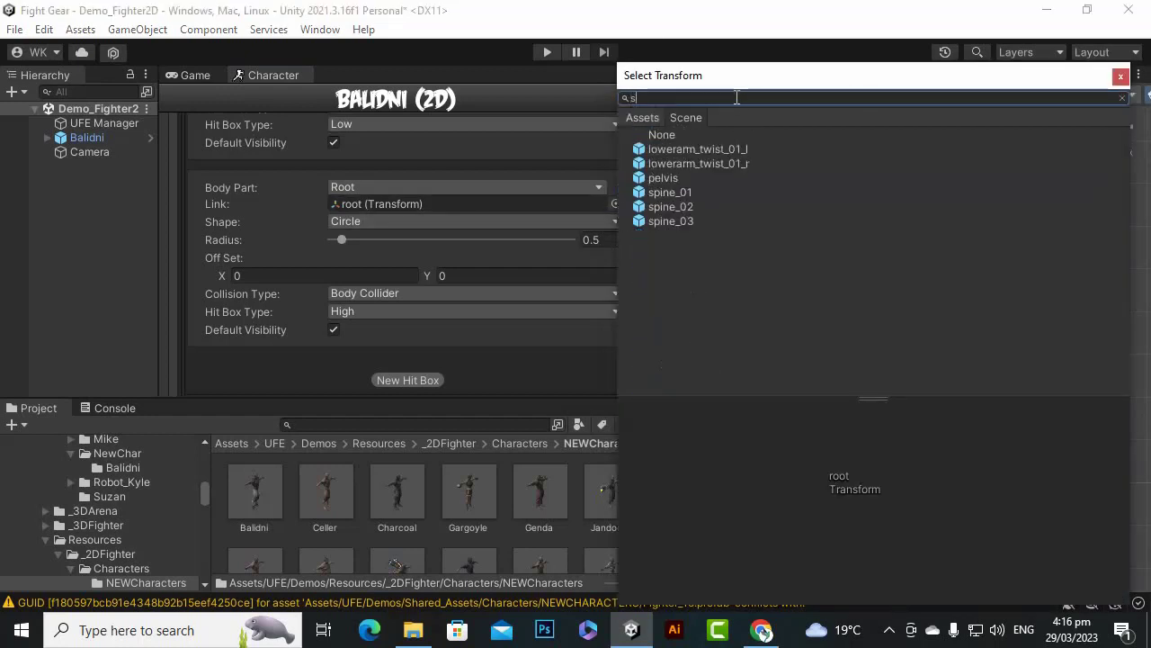
pyautogui.write('pin')
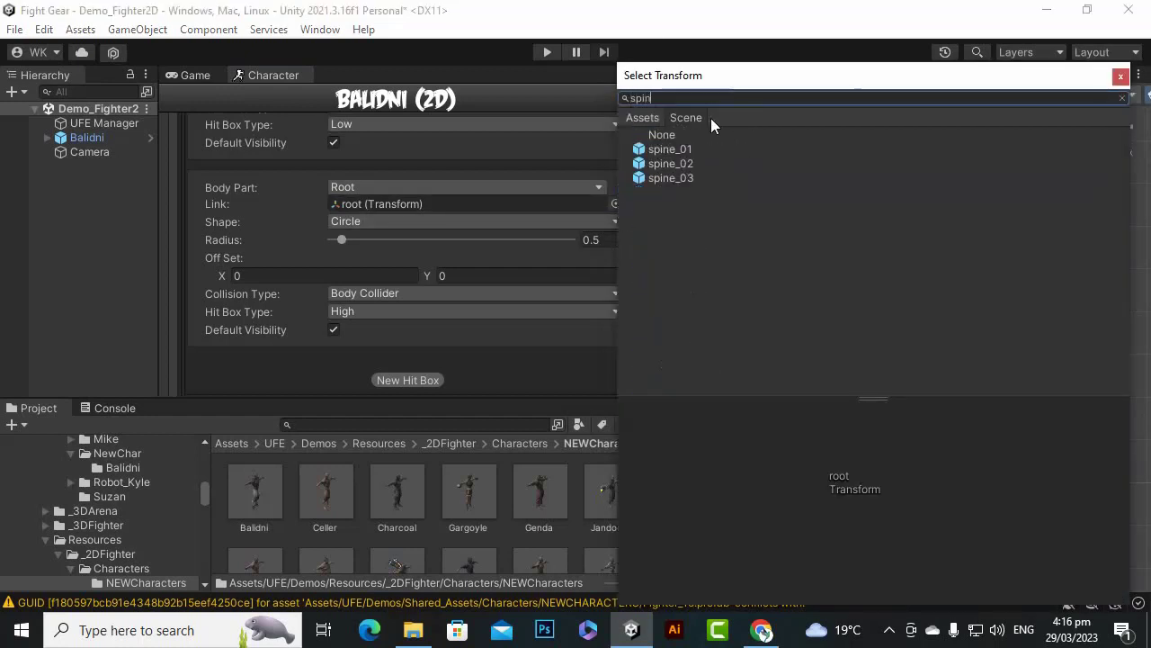
pyautogui.click(673, 151)
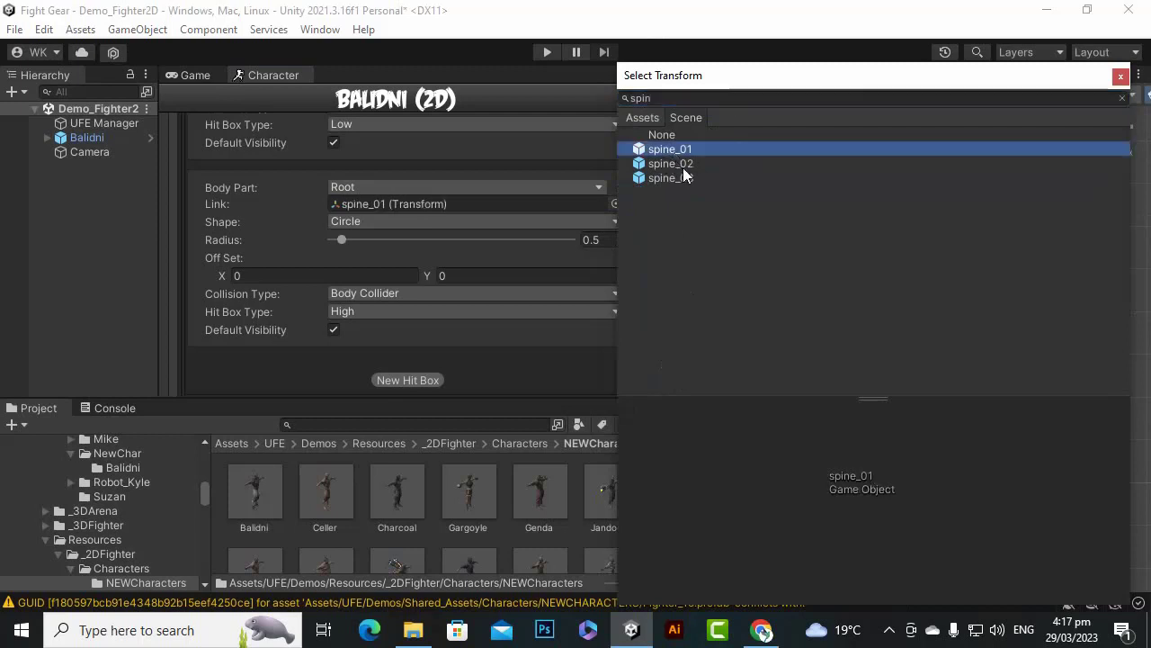
pyautogui.doubleClick(675, 177)
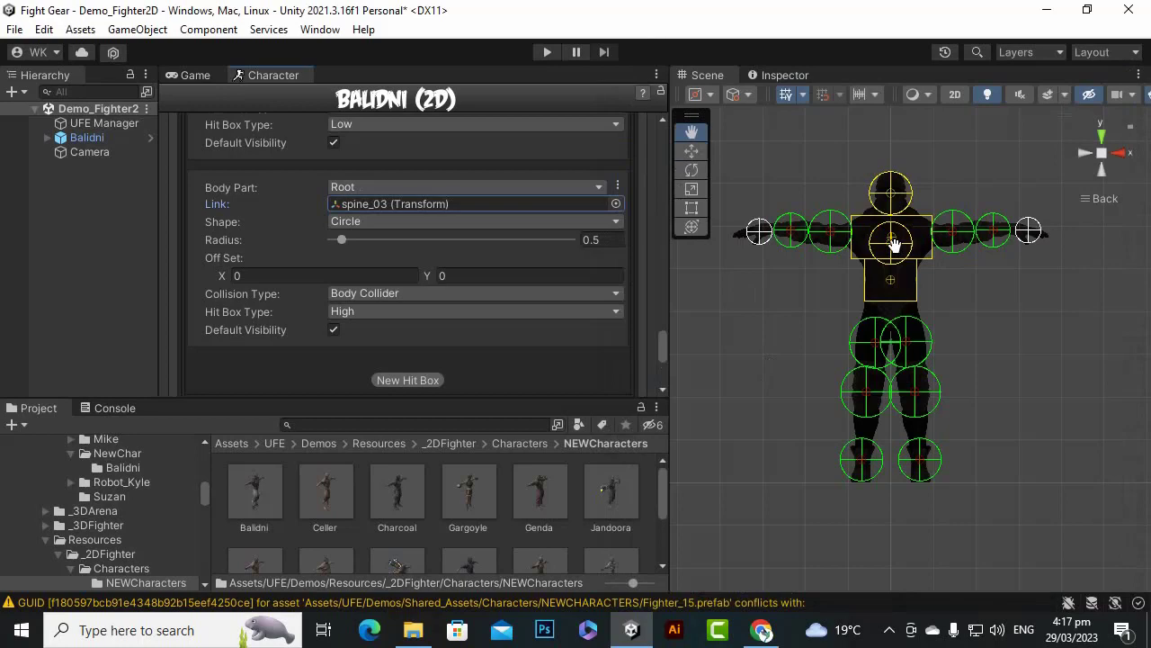
# Link the Root hit box to the spine_01 transform.
pyautogui.click(616, 205)
pyautogui.doubleClick(689, 216)
pyautogui.click(616, 204)
pyautogui.doubleClick(689, 201)
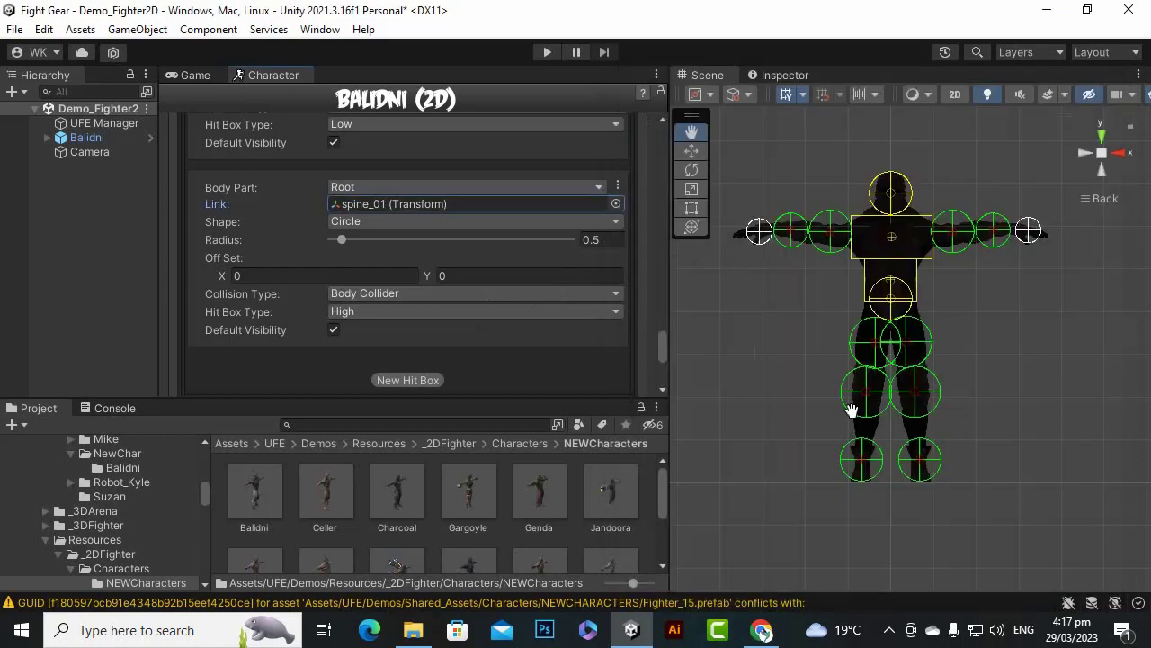
# Change the Root hit box's collision type to Throw Collider.
pyautogui.scroll(2, 932, 346)
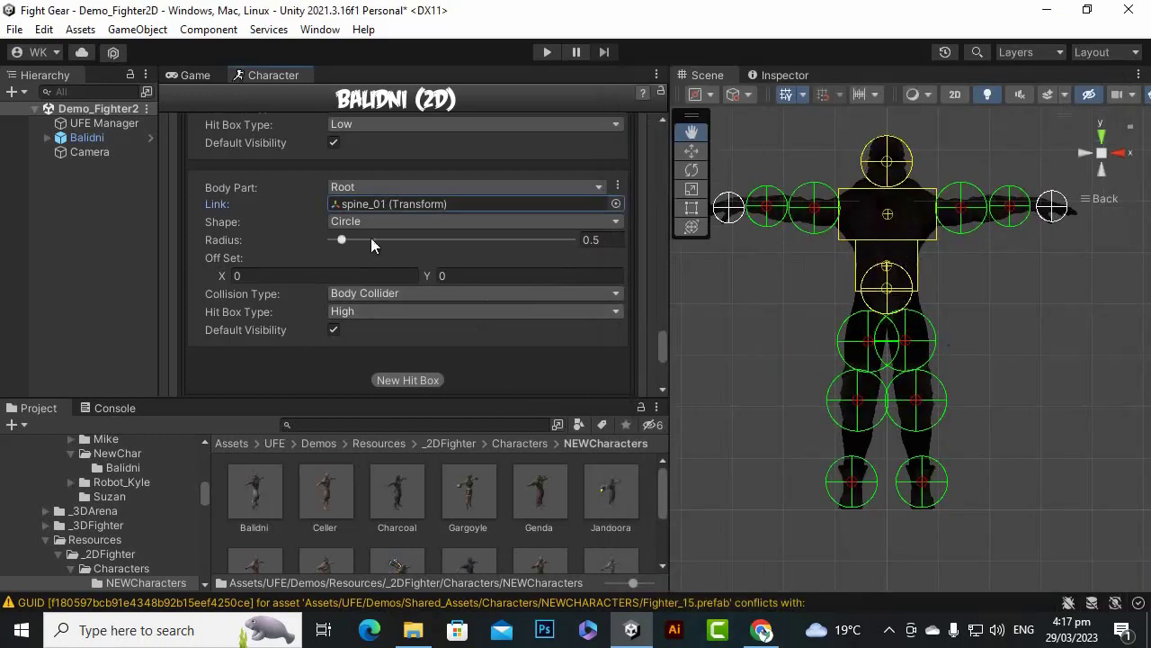
pyautogui.click(410, 297)
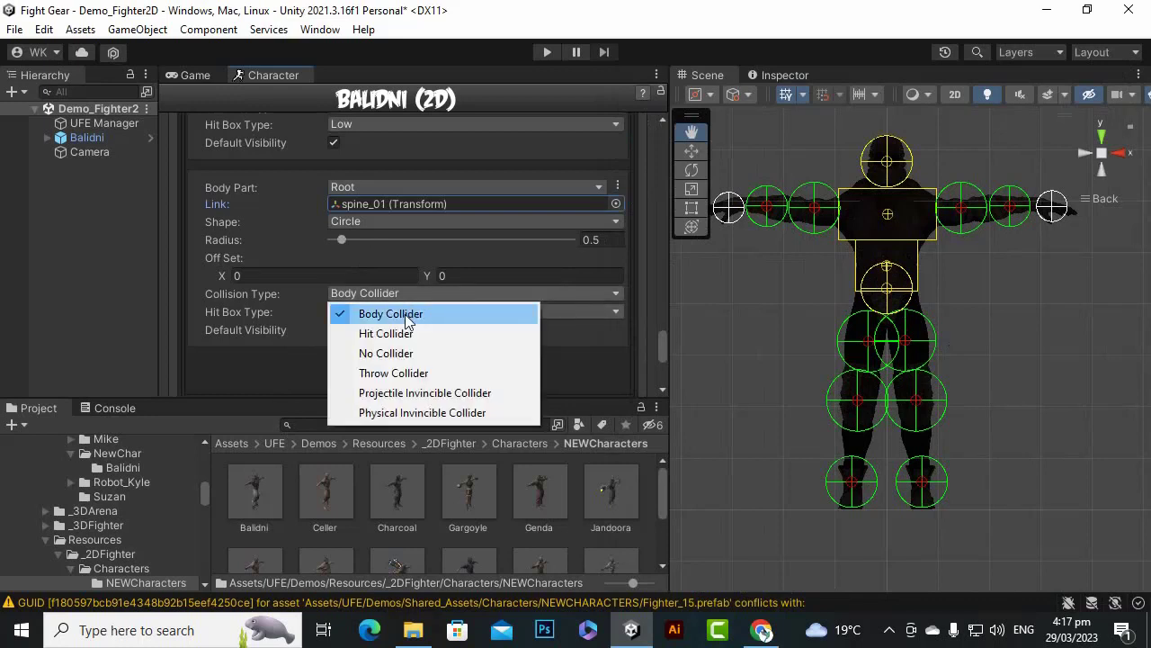
pyautogui.click(393, 372)
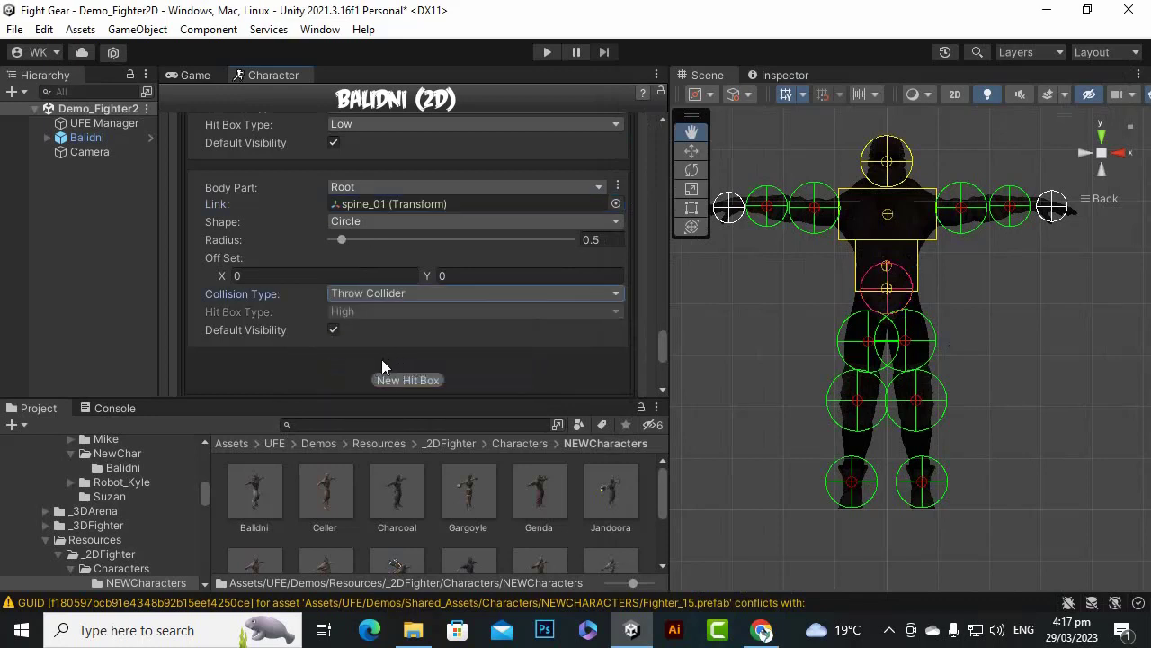
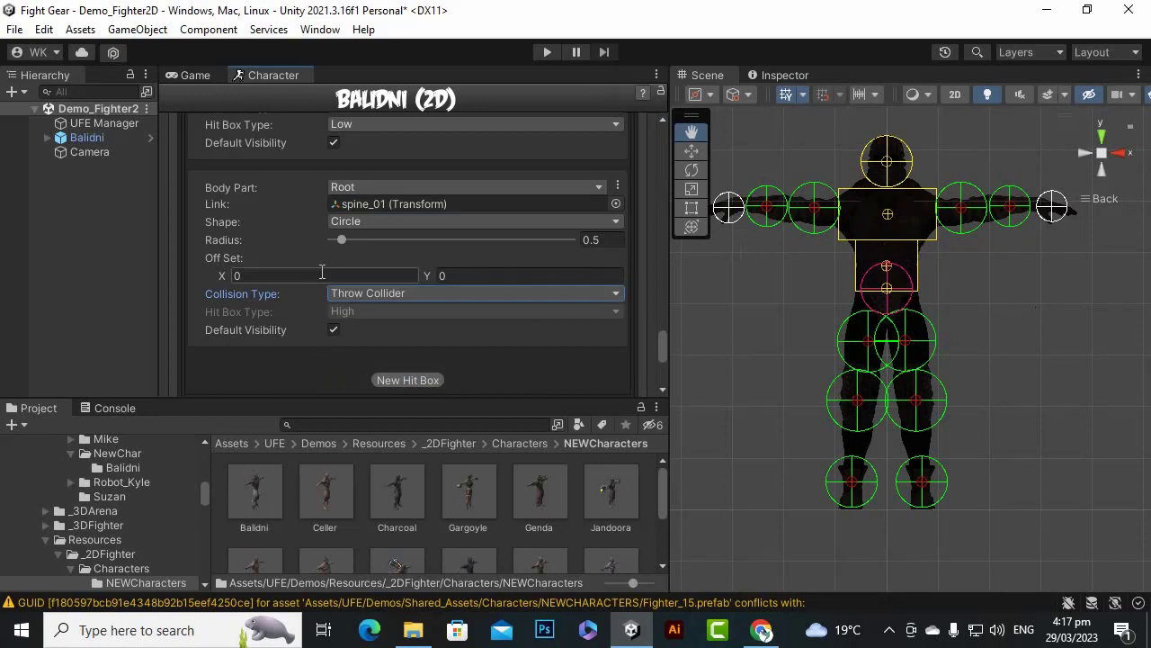
# Make the Root hit box a rectangle with width 1.2 and height 1.2.
pyautogui.click(357, 226)
pyautogui.click(371, 261)
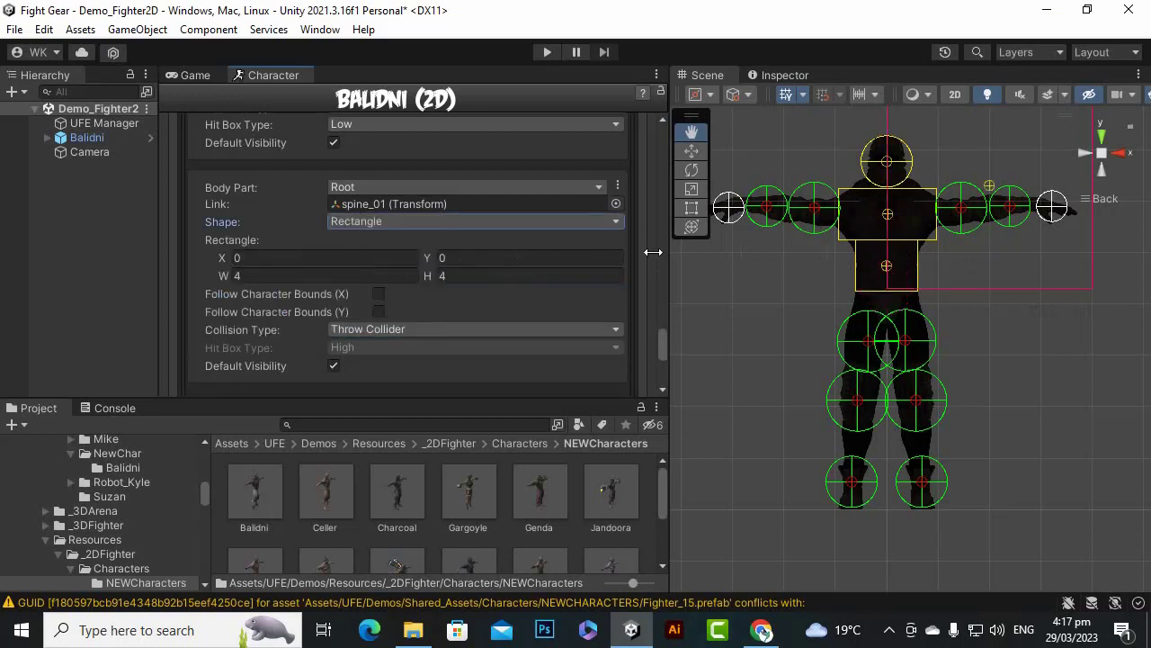
pyautogui.click(309, 275)
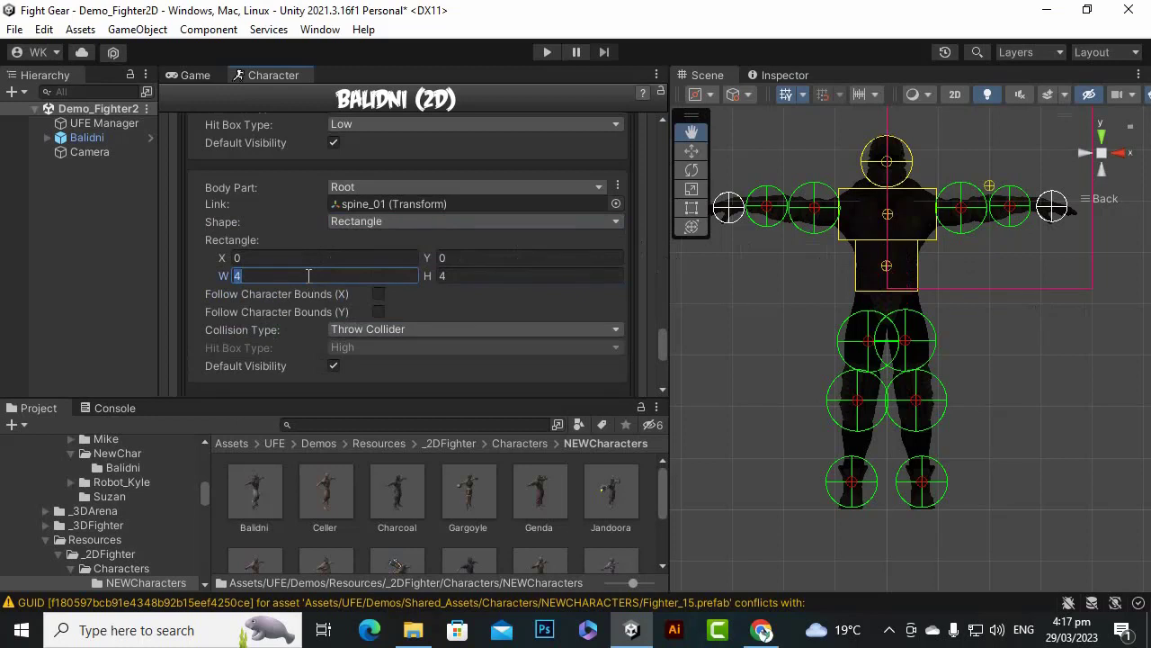
pyautogui.write('1.2')
pyautogui.press('Tab')
pyautogui.write('1.2')
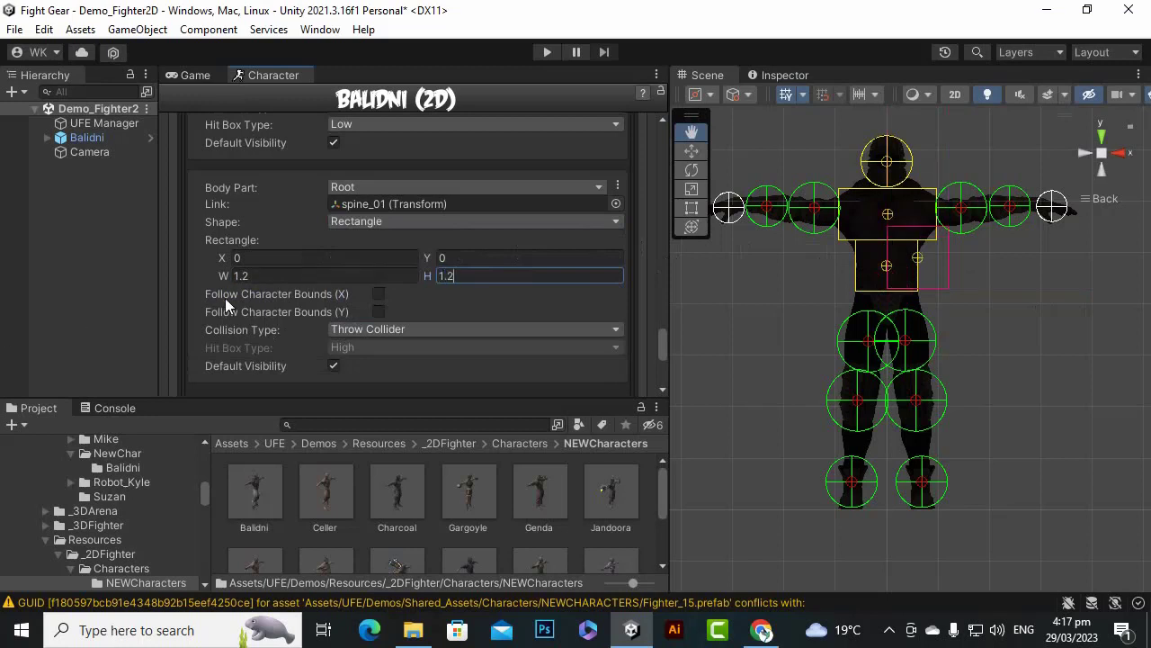
# Fit the Root rectangle over the lower torso and hips with X -0.61, Y -0.79 and height 1.54.
pyautogui.moveTo(227, 256); pyautogui.dragTo(206, 260)
pyautogui.moveTo(429, 258); pyautogui.dragTo(399, 258)
pyautogui.click(242, 278)
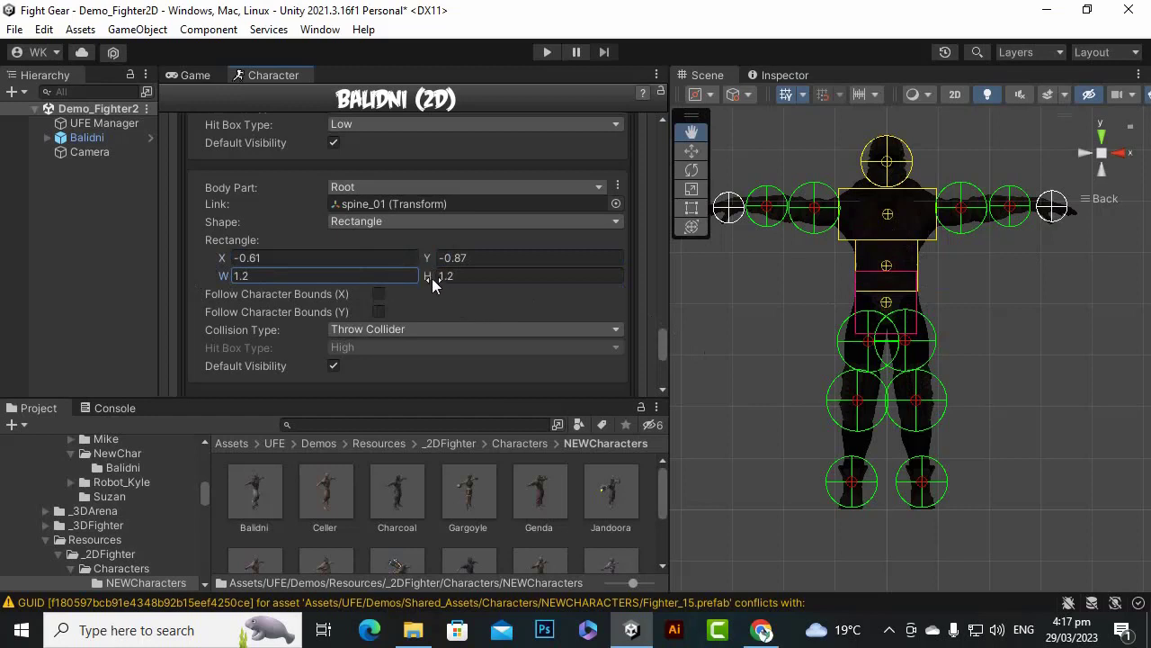
pyautogui.moveTo(431, 276)
pyautogui.mouseDown()
pyautogui.moveTo(446, 275)
pyautogui.moveTo(433, 264)
pyautogui.mouseUp()
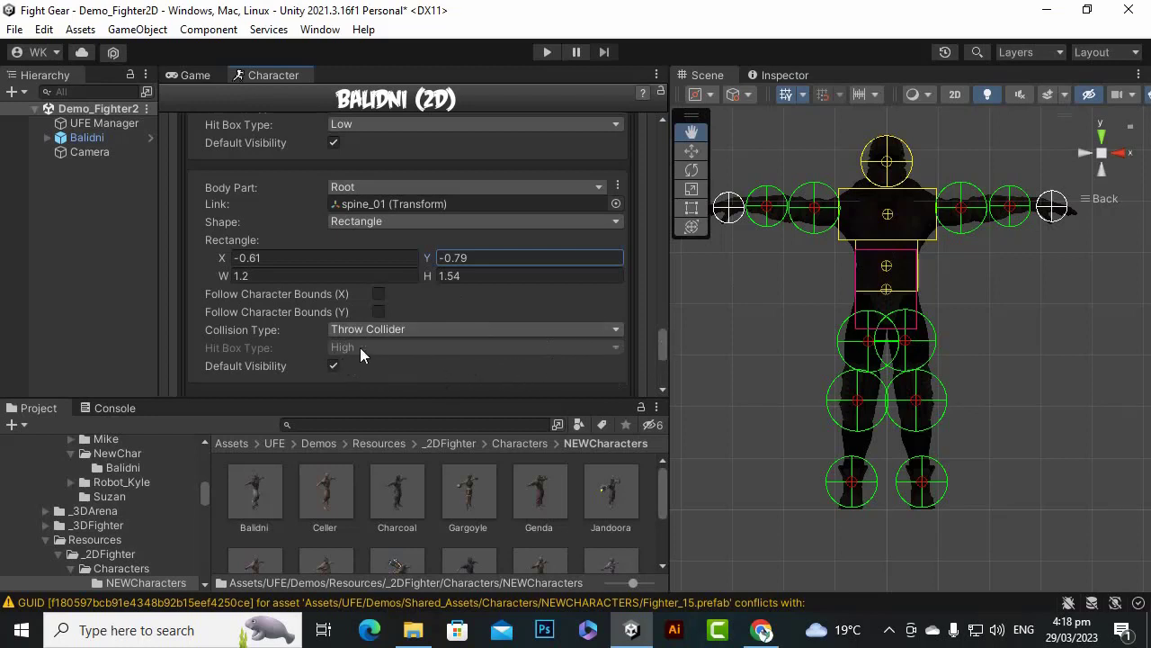
# Refit the Lower Torso rectangle over the abdomen with Y -1.13 and height 1.31.
pyautogui.moveTo(658, 345); pyautogui.dragTo(665, 153)
pyautogui.scroll(-5, 584, 279)
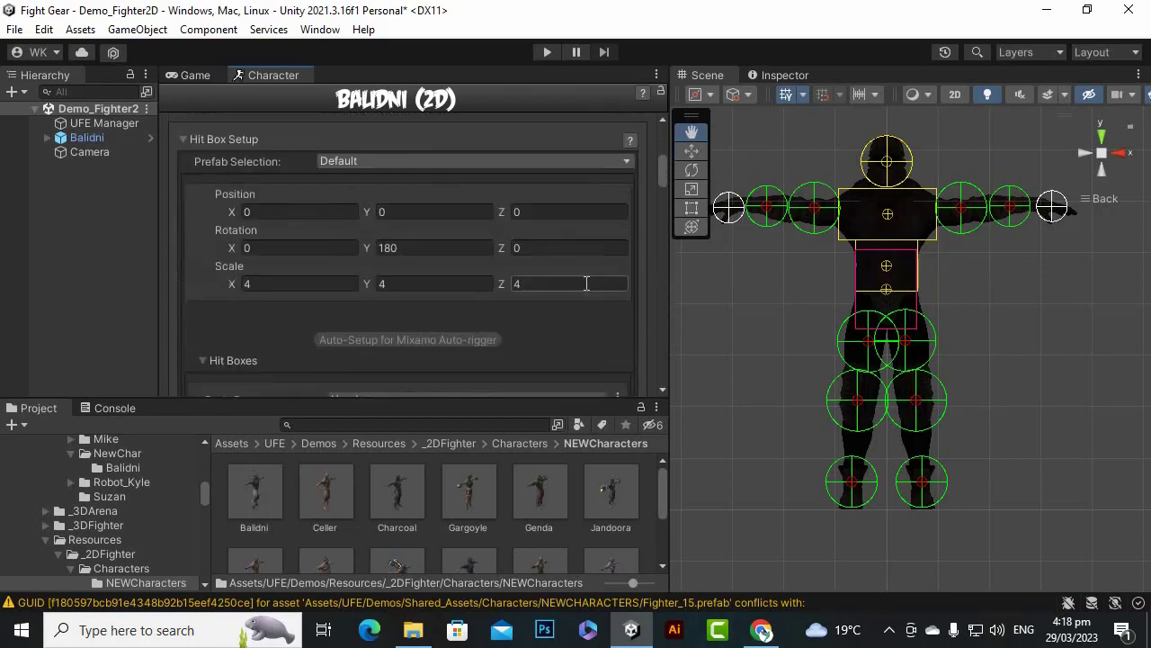
pyautogui.scroll(-6, 375, 309)
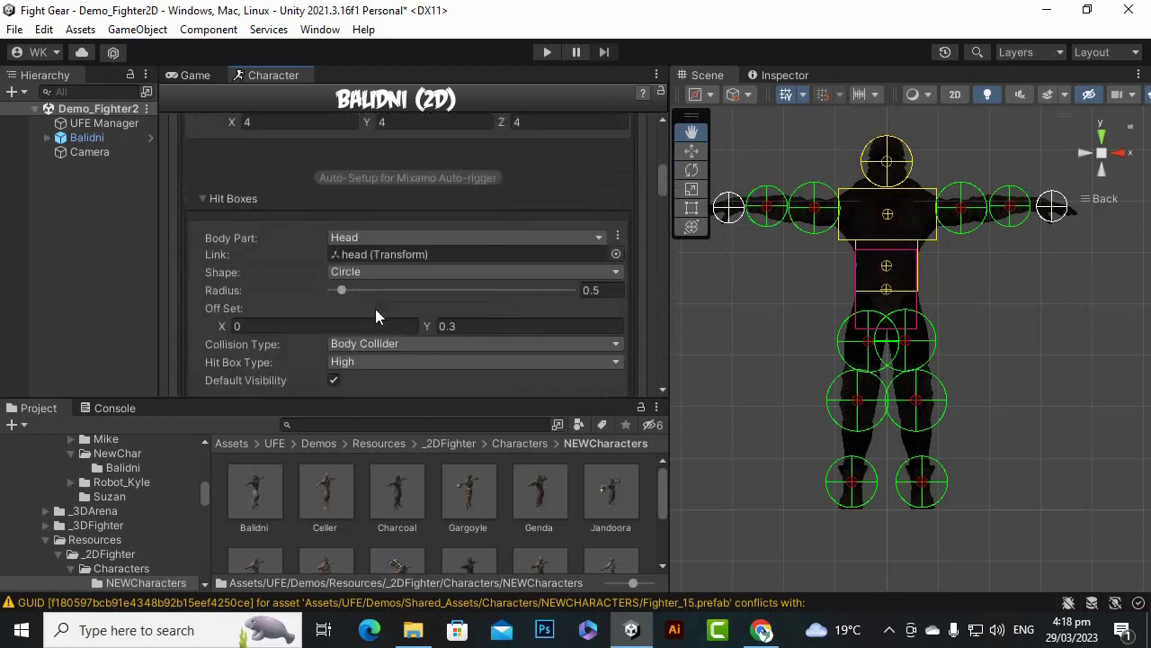
pyautogui.scroll(3, 880, 322)
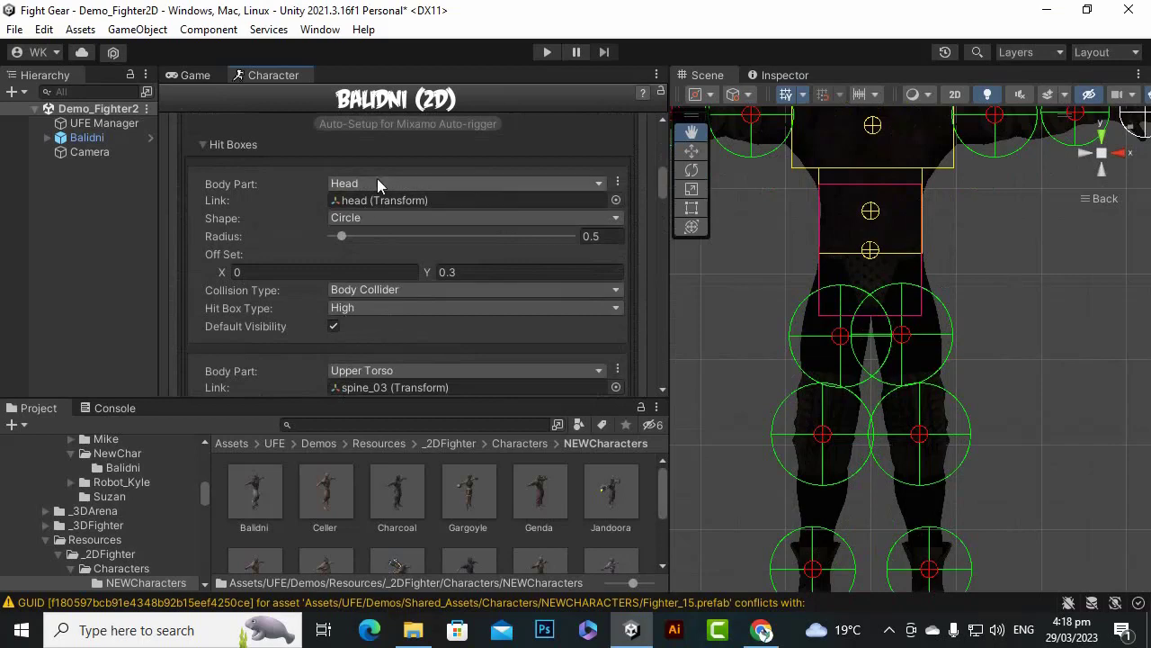
pyautogui.scroll(-2, 408, 246)
pyautogui.scroll(-8, 400, 285)
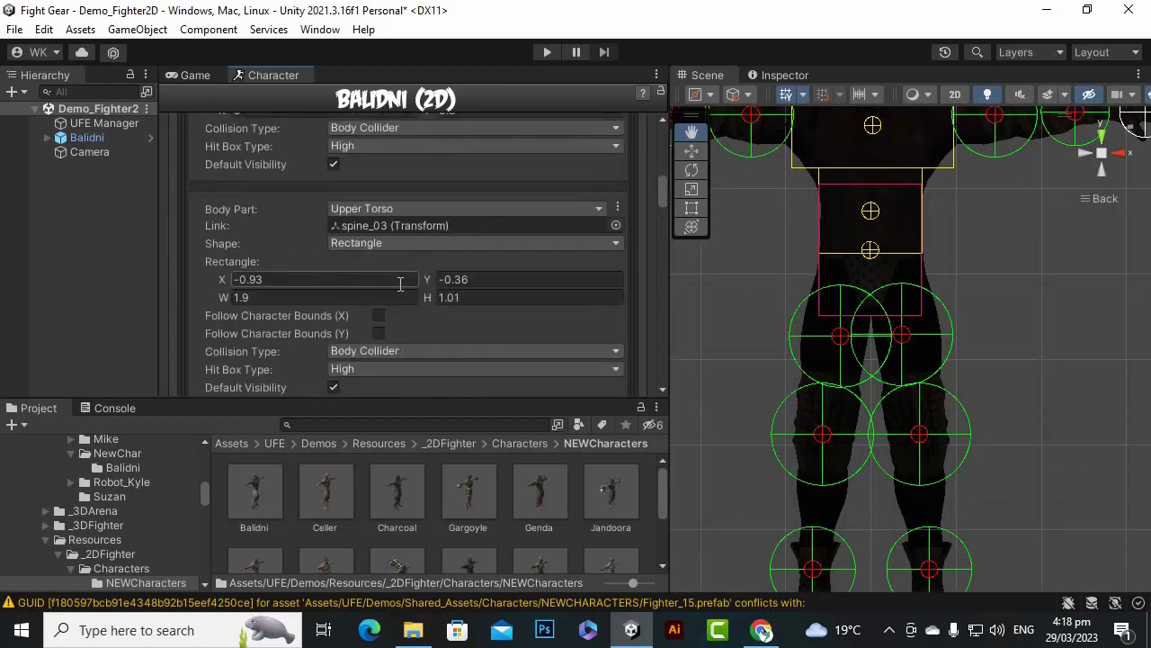
pyautogui.scroll(-2, 401, 284)
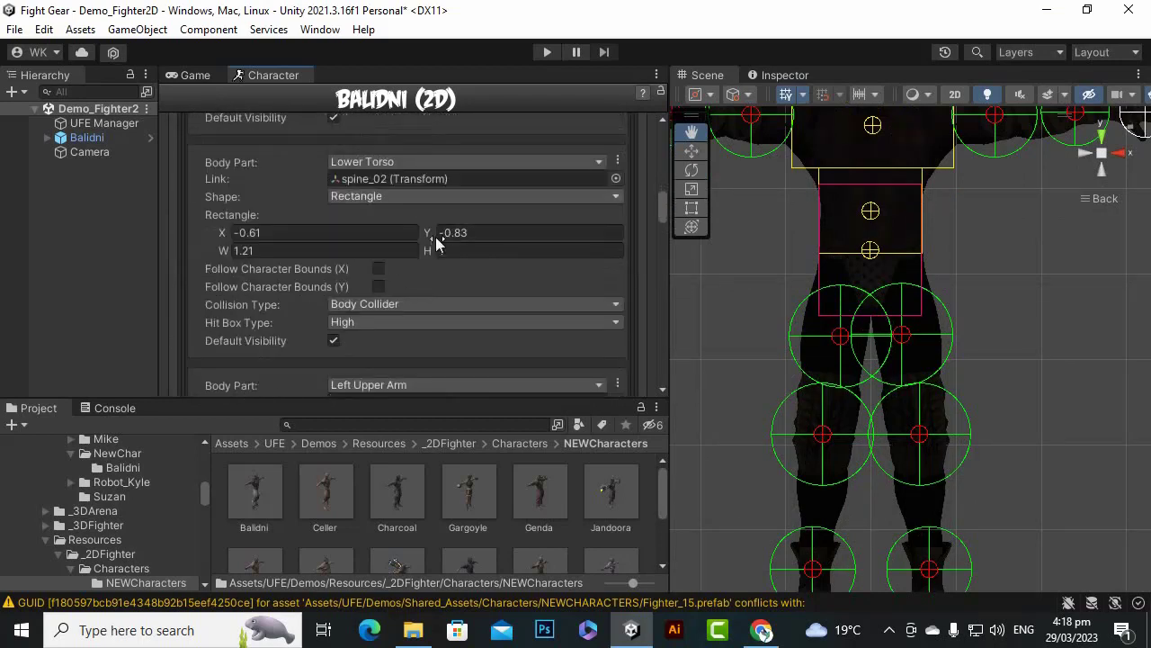
pyautogui.moveTo(432, 234)
pyautogui.mouseDown()
pyautogui.moveTo(423, 233)
pyautogui.moveTo(434, 232)
pyautogui.mouseUp()
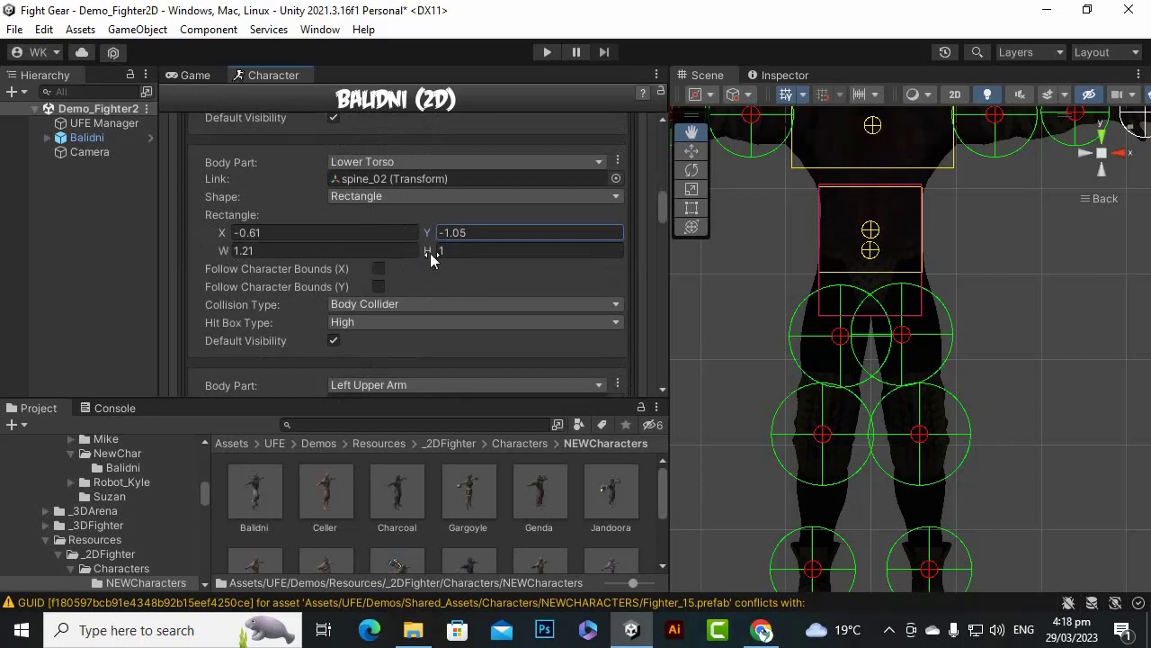
pyautogui.moveTo(430, 254); pyautogui.dragTo(421, 227)
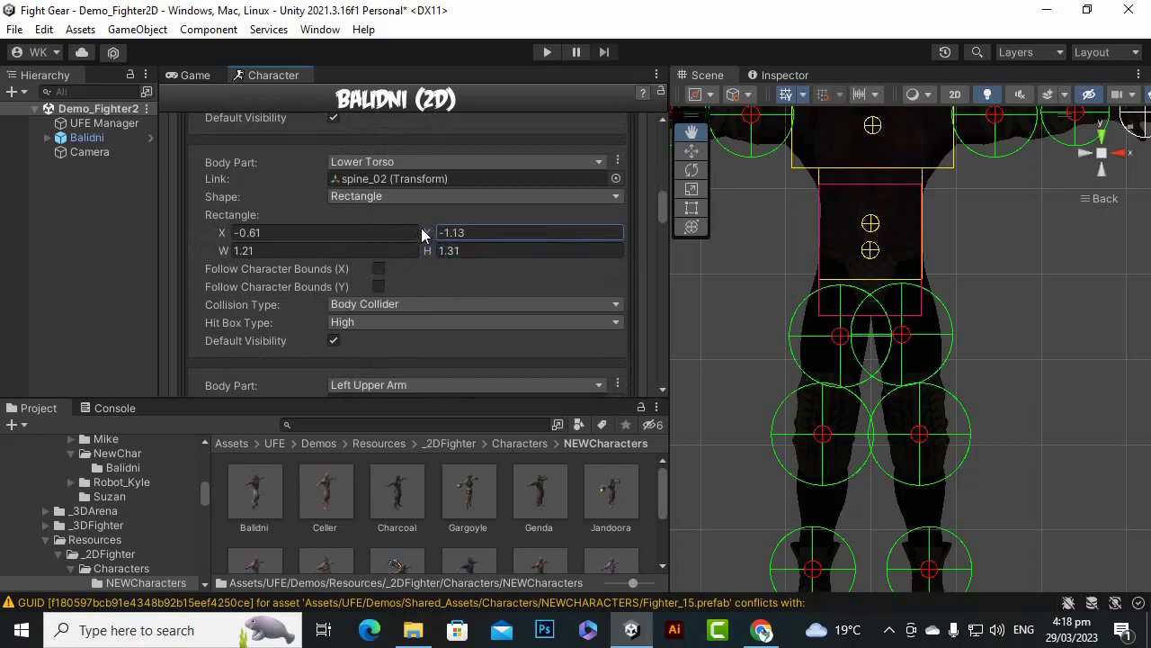
pyautogui.click(889, 630)
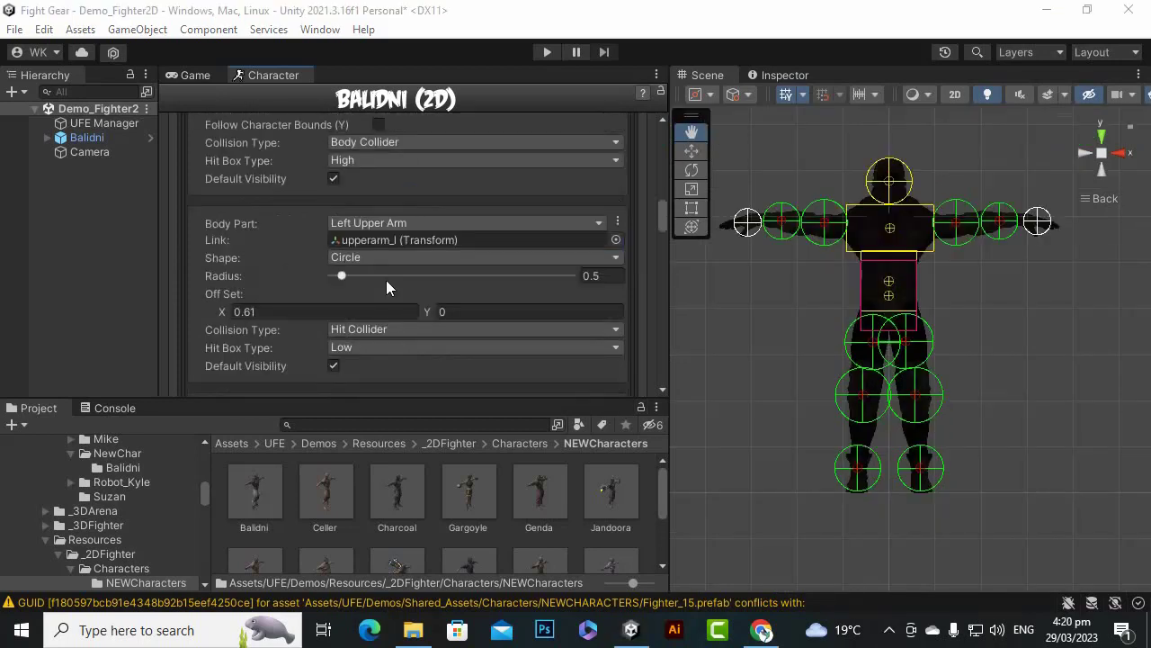
# Set the character's Y rotation to 90 in the hit box setup.
pyautogui.scroll(-8, 386, 279)
pyautogui.scroll(10, 386, 287)
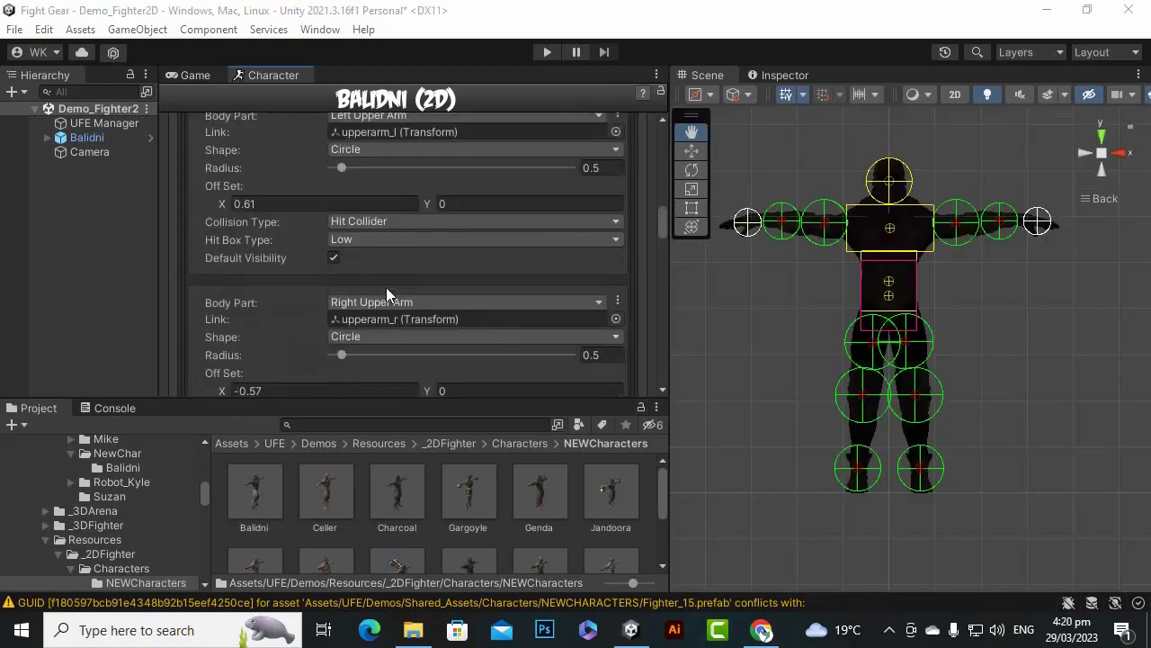
pyautogui.scroll(10, 386, 288)
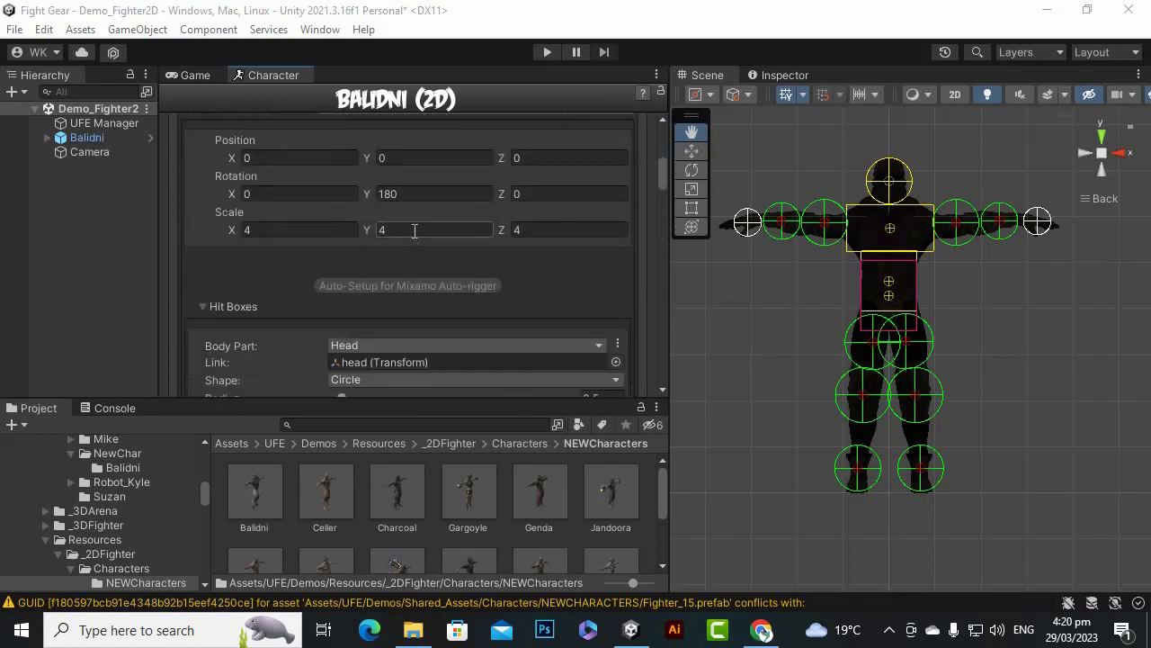
pyautogui.click(415, 194)
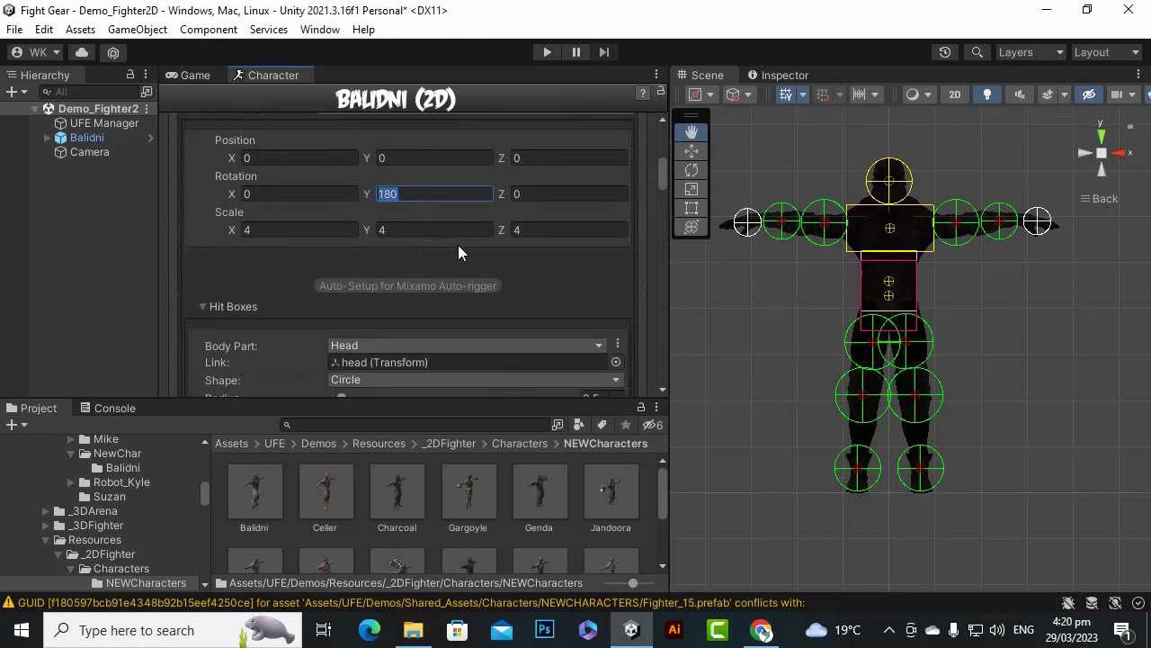
pyautogui.write('-90')
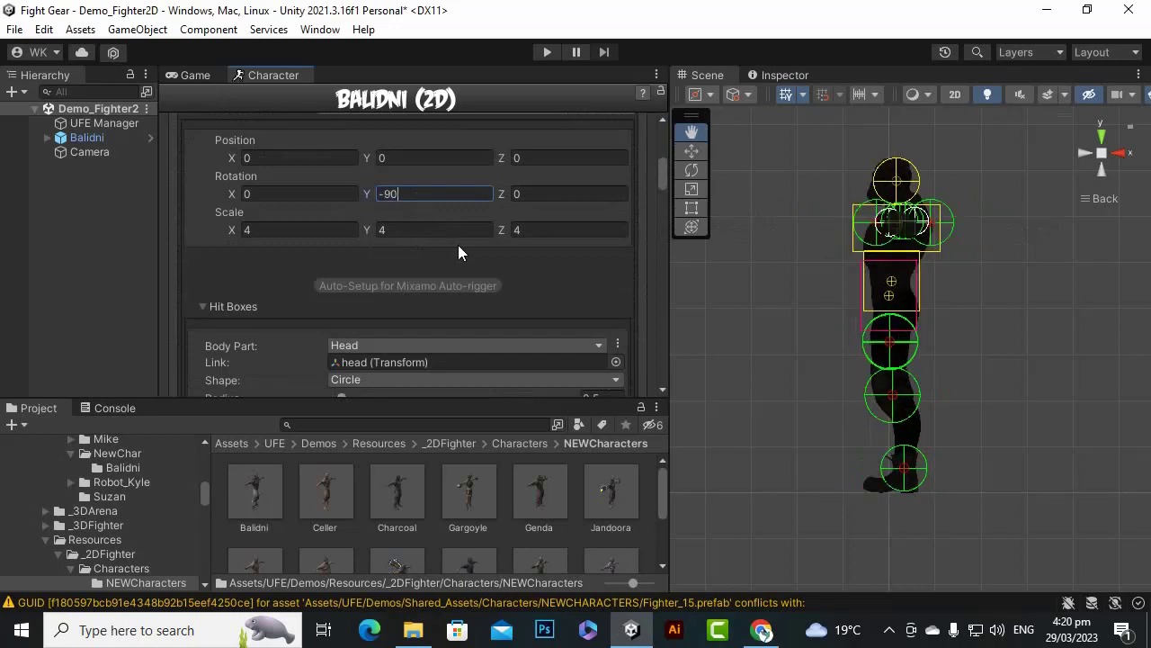
pyautogui.press('BackSpace')
pyautogui.press('BackSpace')
pyautogui.press('BackSpace')
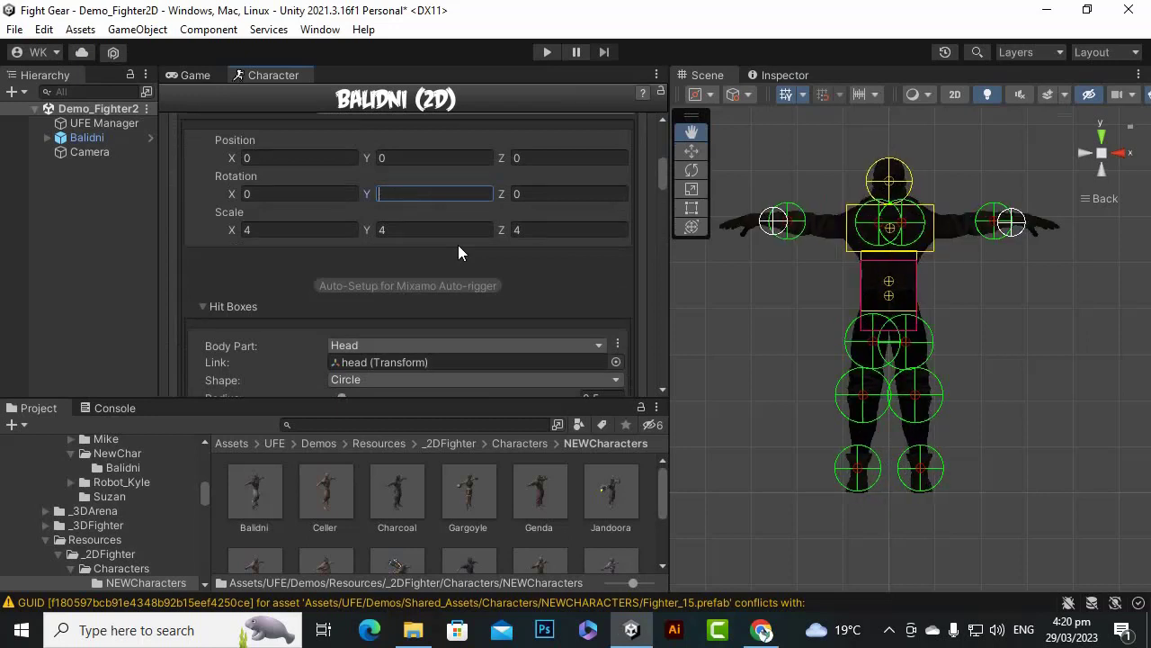
pyautogui.write('90')
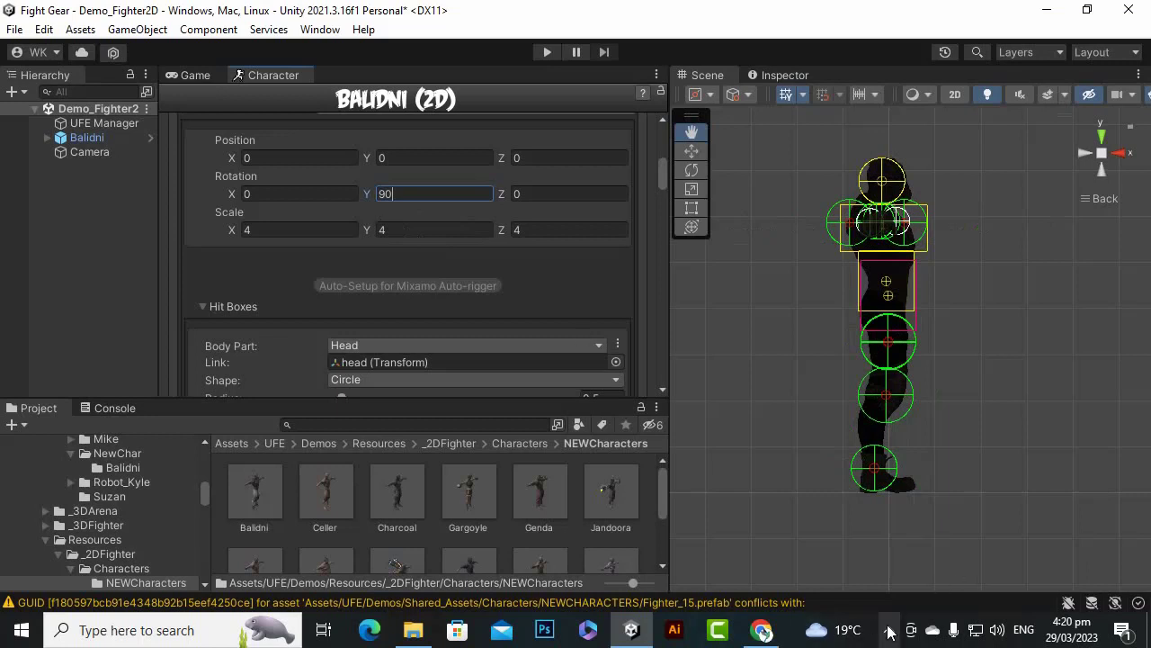
pyautogui.click(889, 632)
# Expand the Move Sets section and set the animation type to Mecanim 3D.
pyautogui.scroll(-3, 430, 377)
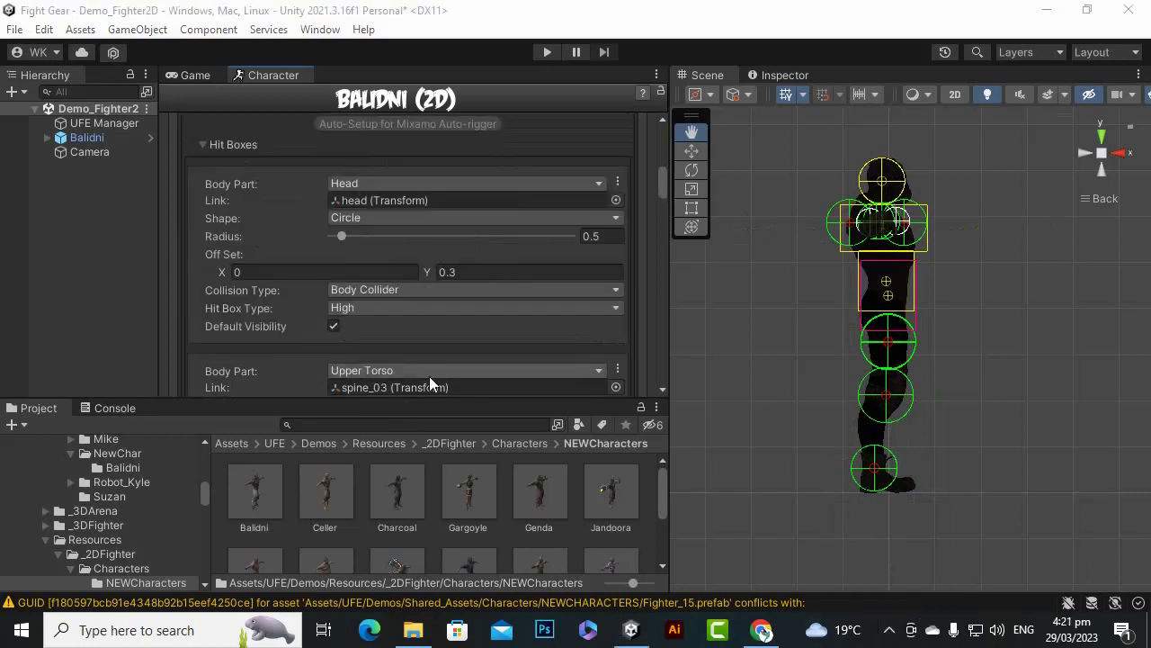
pyautogui.scroll(-3, 424, 361)
pyautogui.scroll(-6, 434, 252)
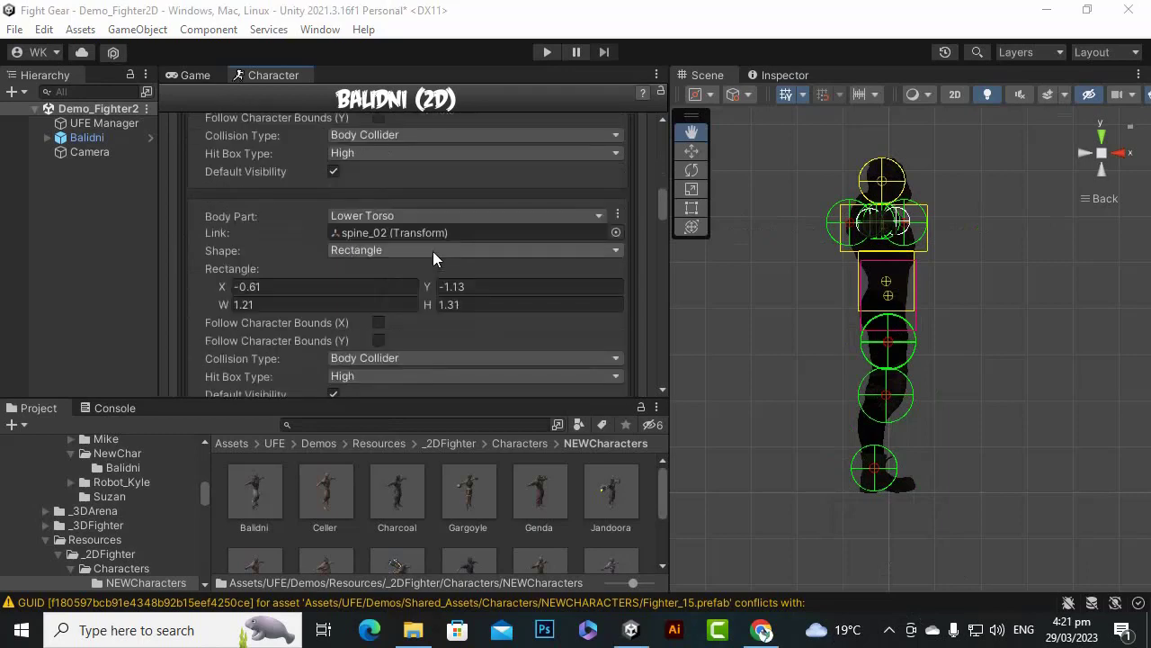
pyautogui.scroll(-15, 424, 266)
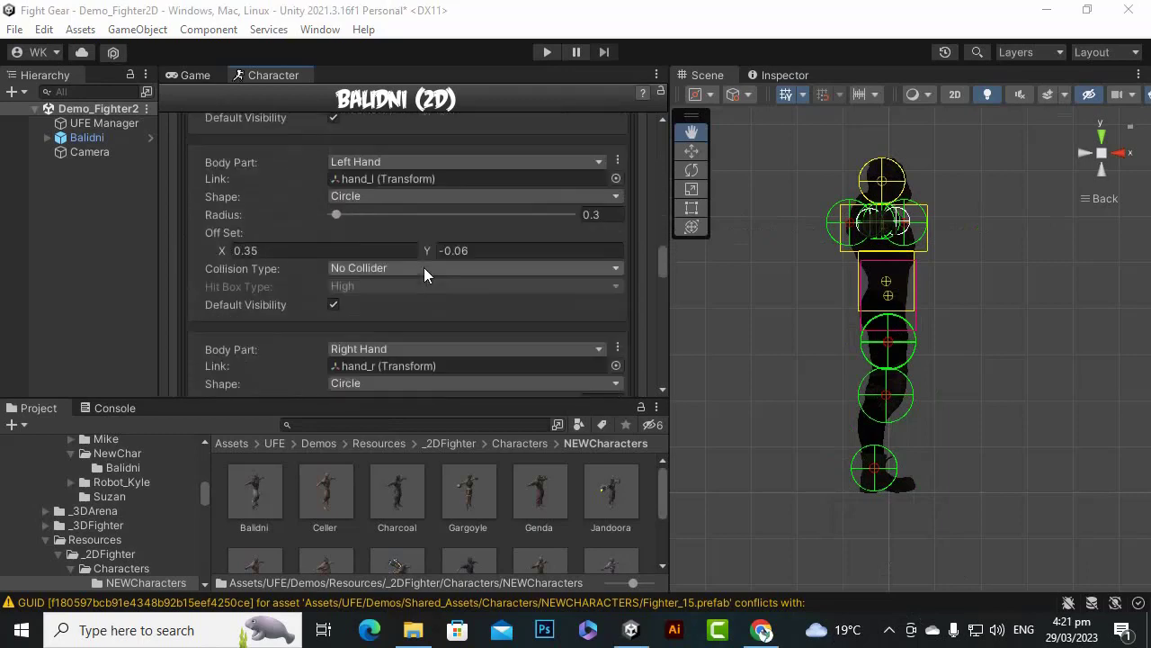
pyautogui.scroll(-15, 423, 267)
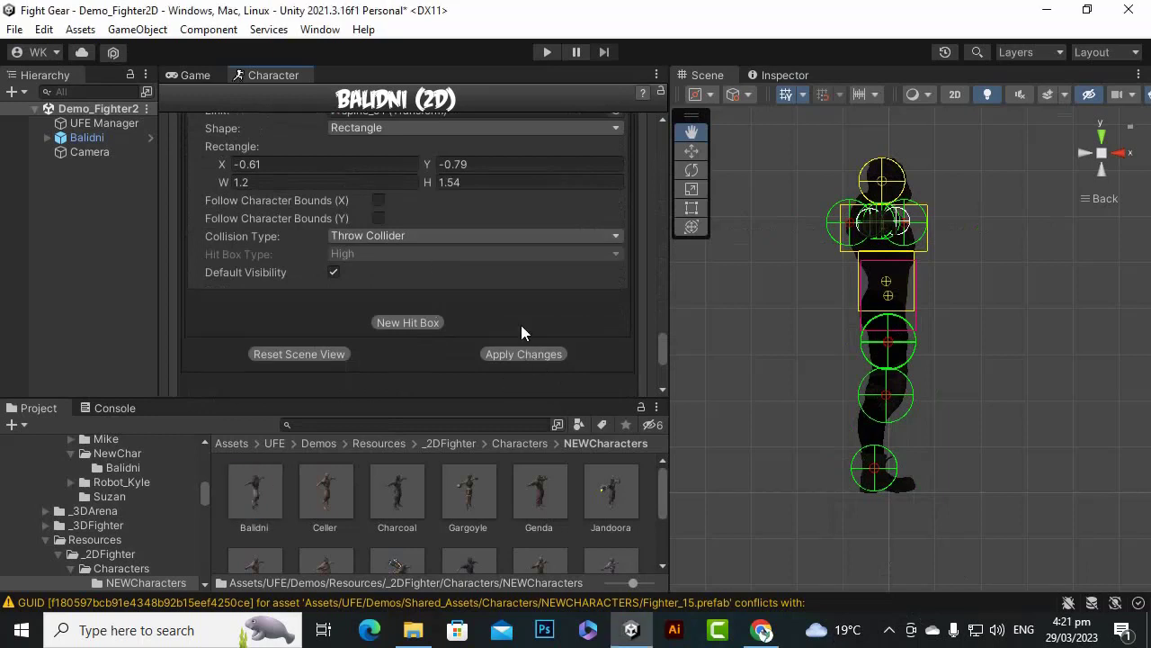
pyautogui.scroll(-5, 521, 325)
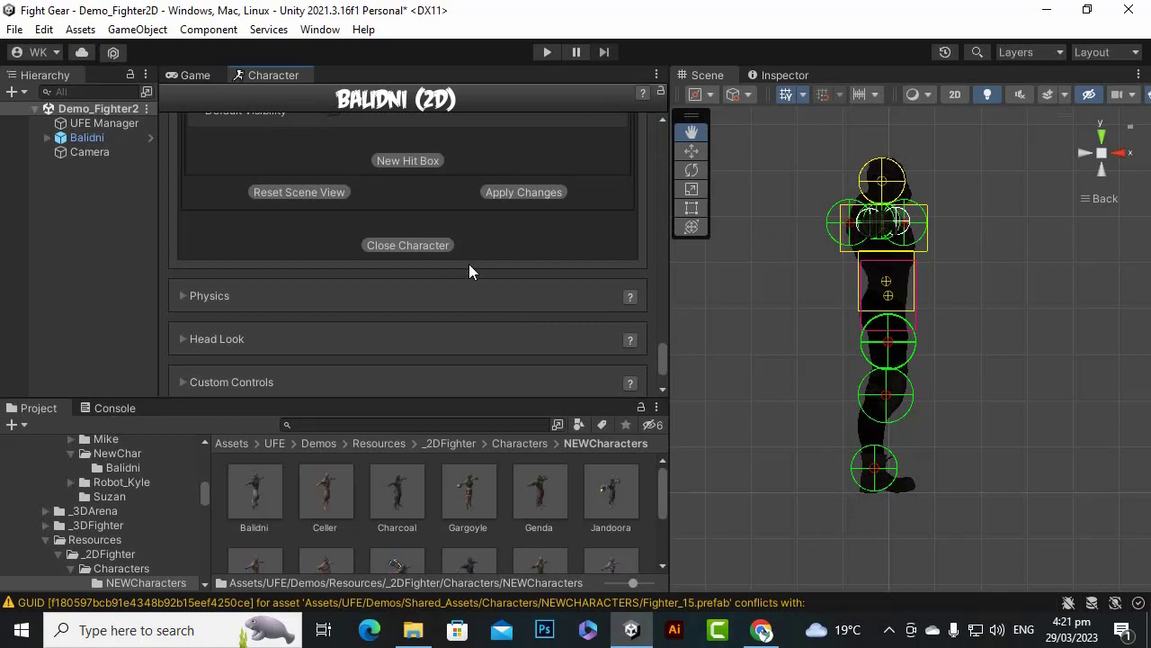
pyautogui.scroll(-3, 434, 256)
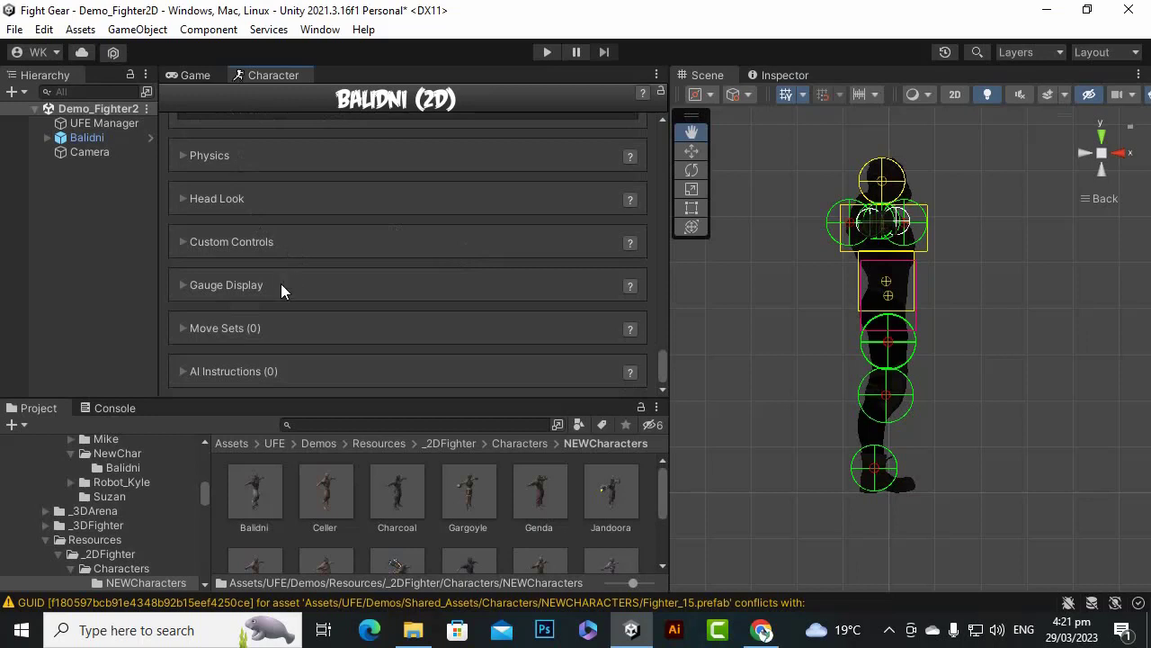
pyautogui.click(187, 327)
pyautogui.scroll(-3, 240, 301)
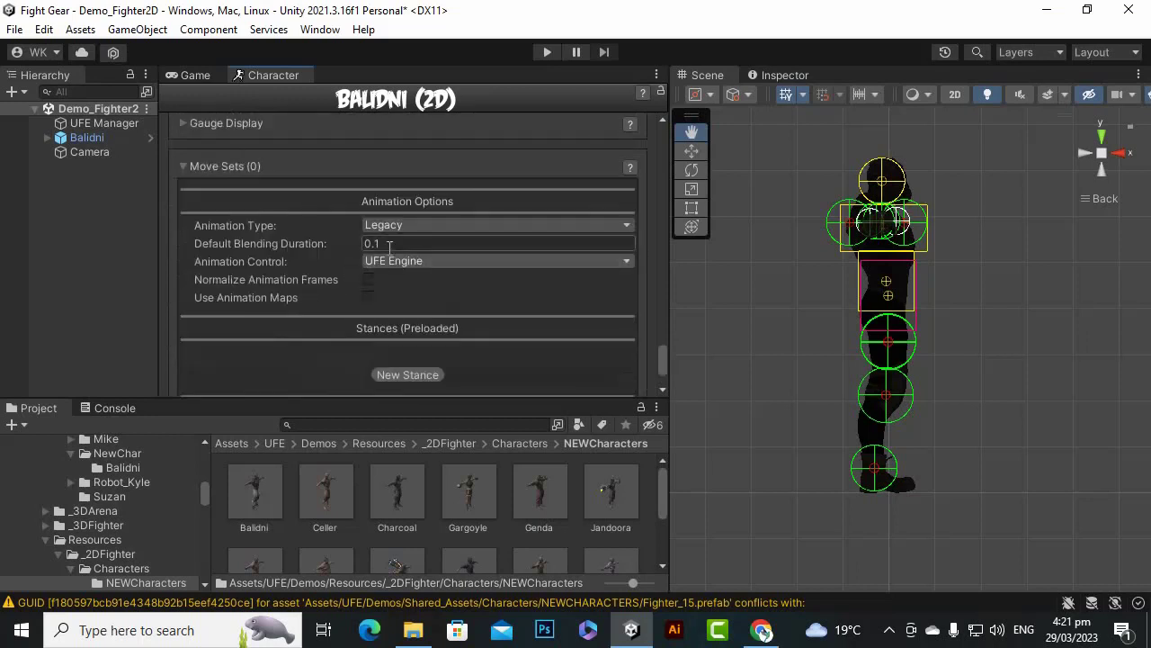
pyautogui.click(440, 225)
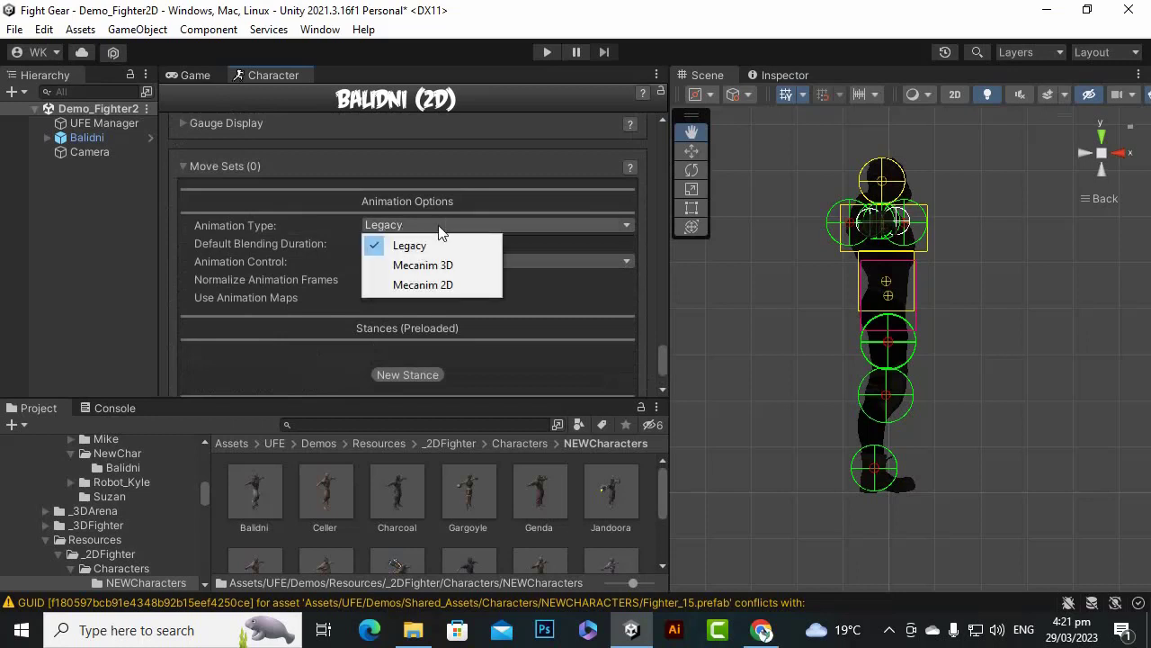
pyautogui.click(431, 270)
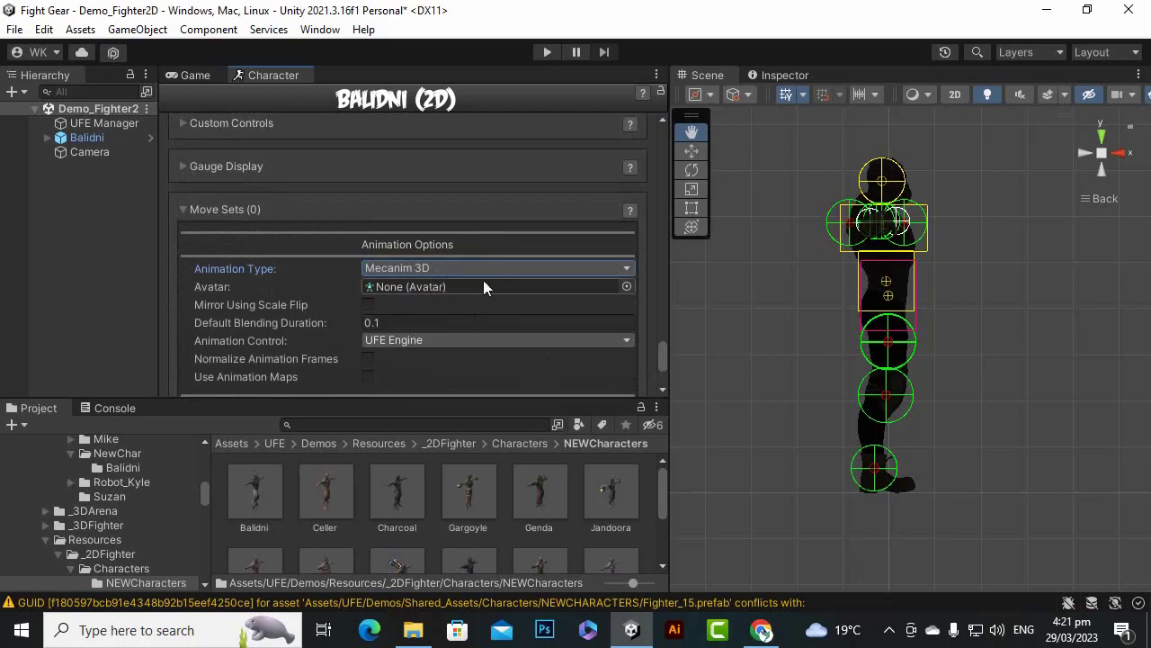
# Look through the available avatars for the character's Avatar setting without assigning one.
pyautogui.click(627, 287)
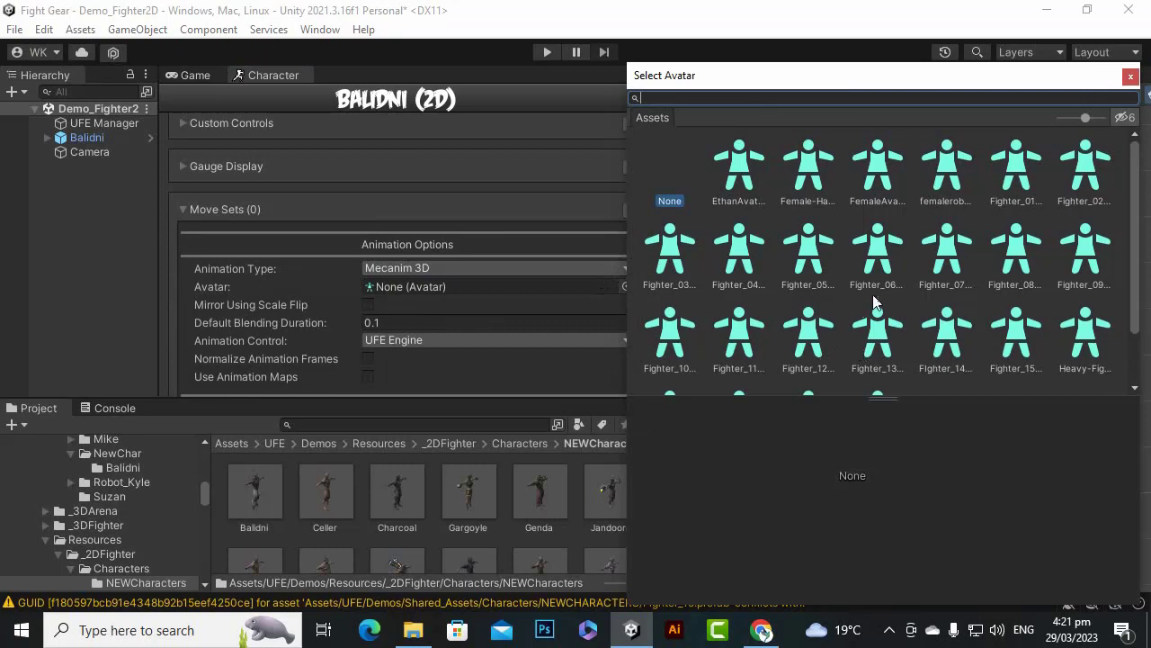
pyautogui.scroll(-2, 892, 288)
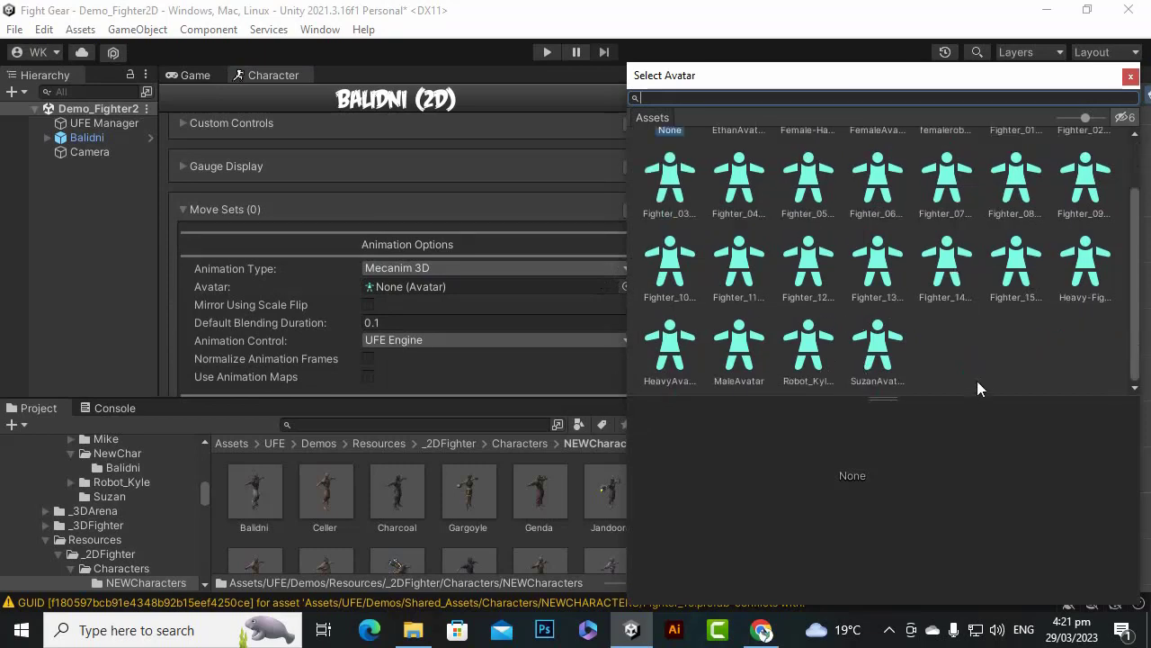
pyautogui.scroll(2, 1009, 308)
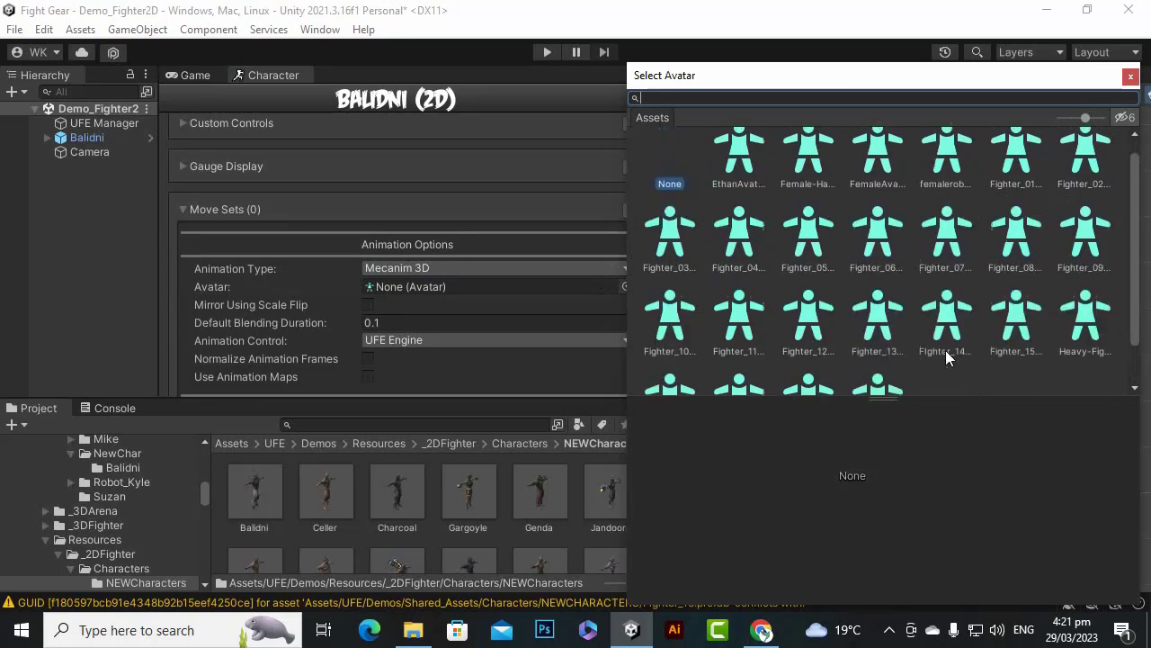
pyautogui.click(1130, 77)
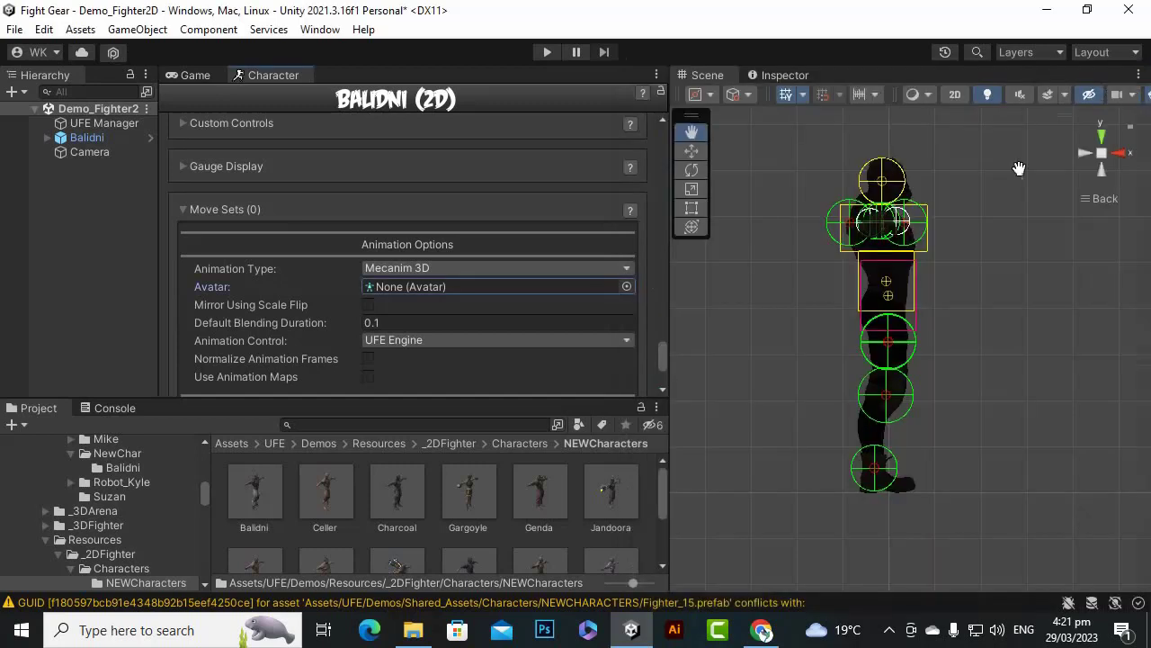
pyautogui.click(888, 630)
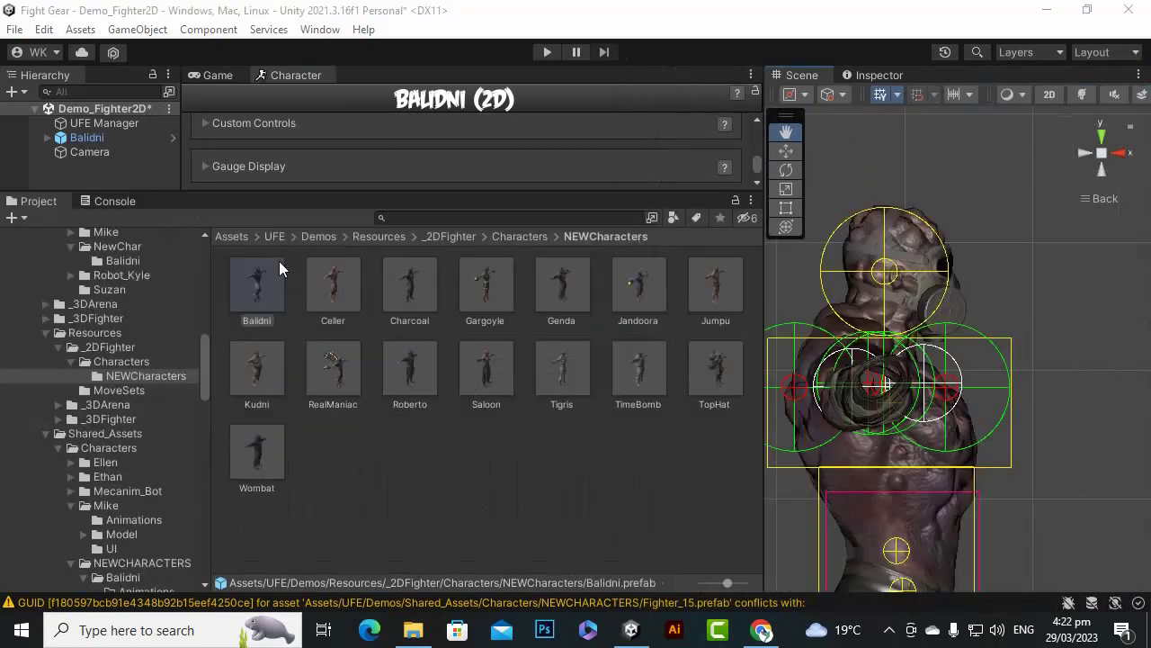
pyautogui.scroll(-2, 1016, 342)
pyautogui.scroll(-1, 970, 441)
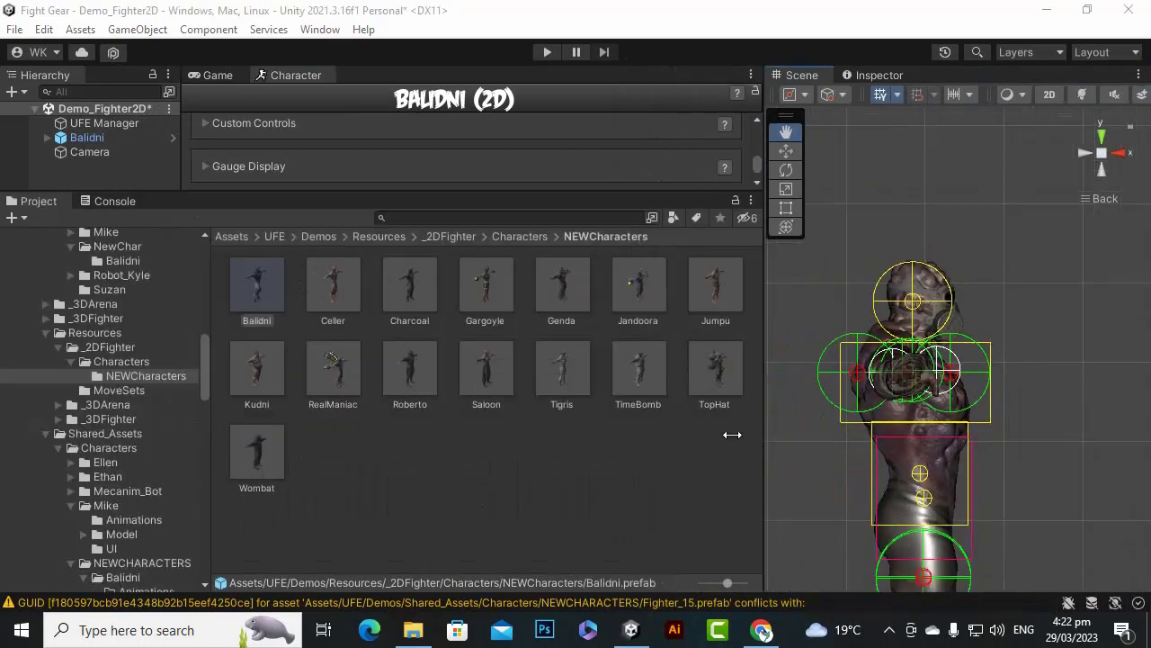
pyautogui.click(1082, 94)
pyautogui.click(1081, 94)
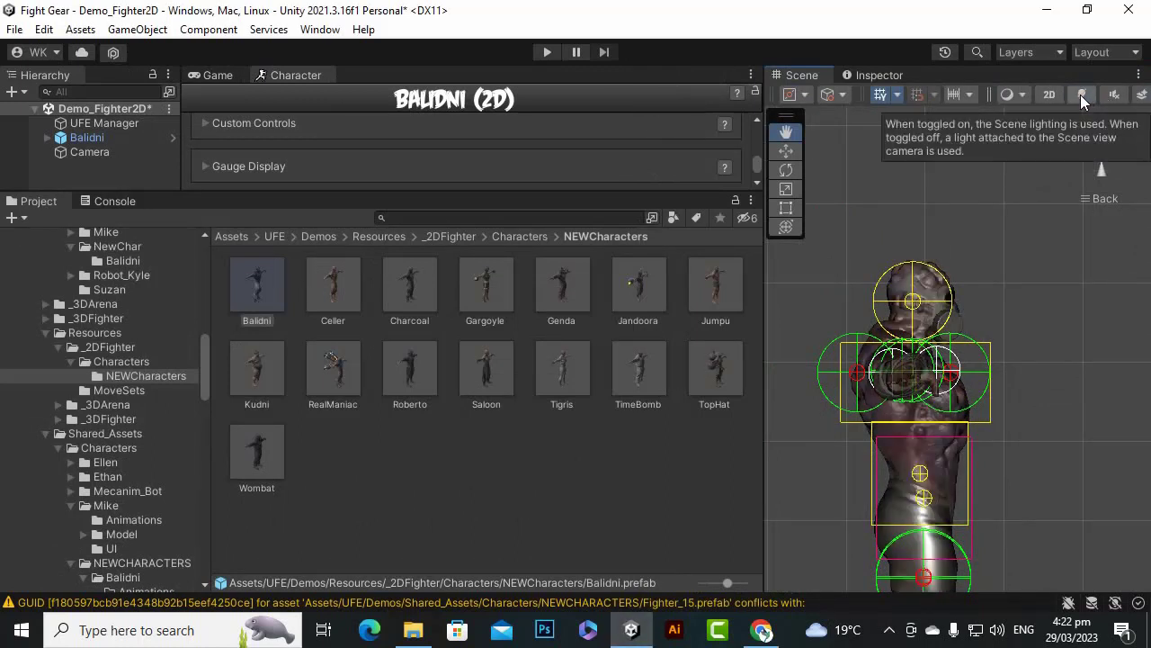
pyautogui.click(1080, 94)
pyautogui.click(1080, 96)
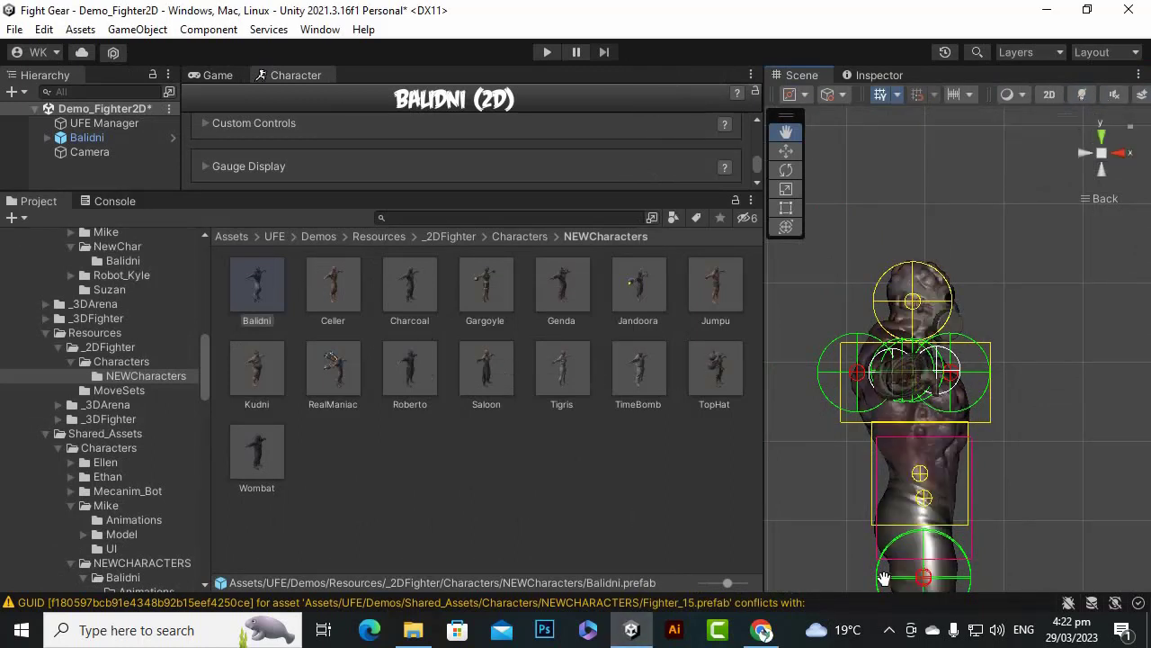
pyautogui.scroll(-5, 918, 457)
pyautogui.moveTo(965, 525); pyautogui.dragTo(960, 382)
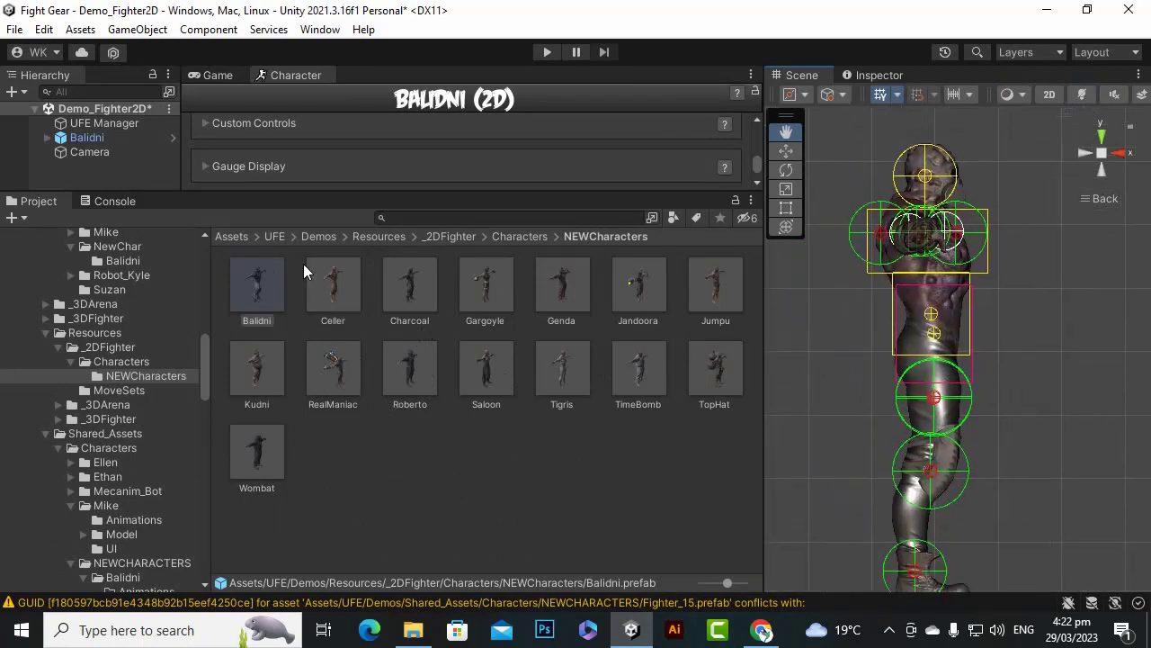
pyautogui.scroll(3, 1034, 193)
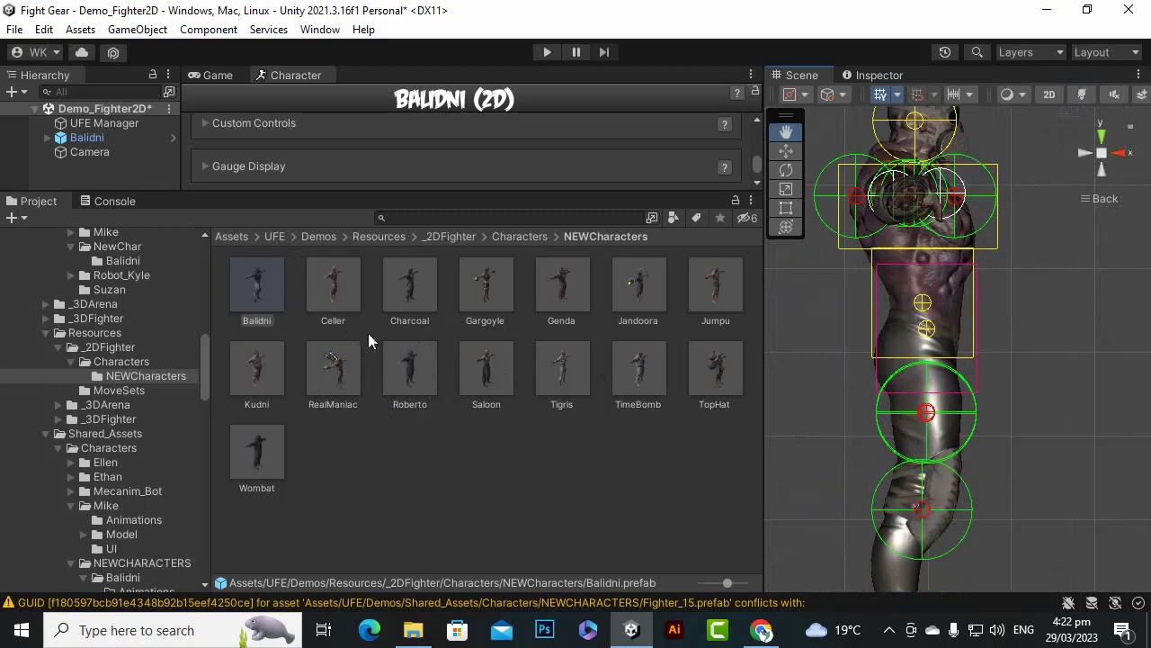
# Browse the project assets to the Fighters_(Pack) folder inside SupportedAssets.
pyautogui.click(273, 237)
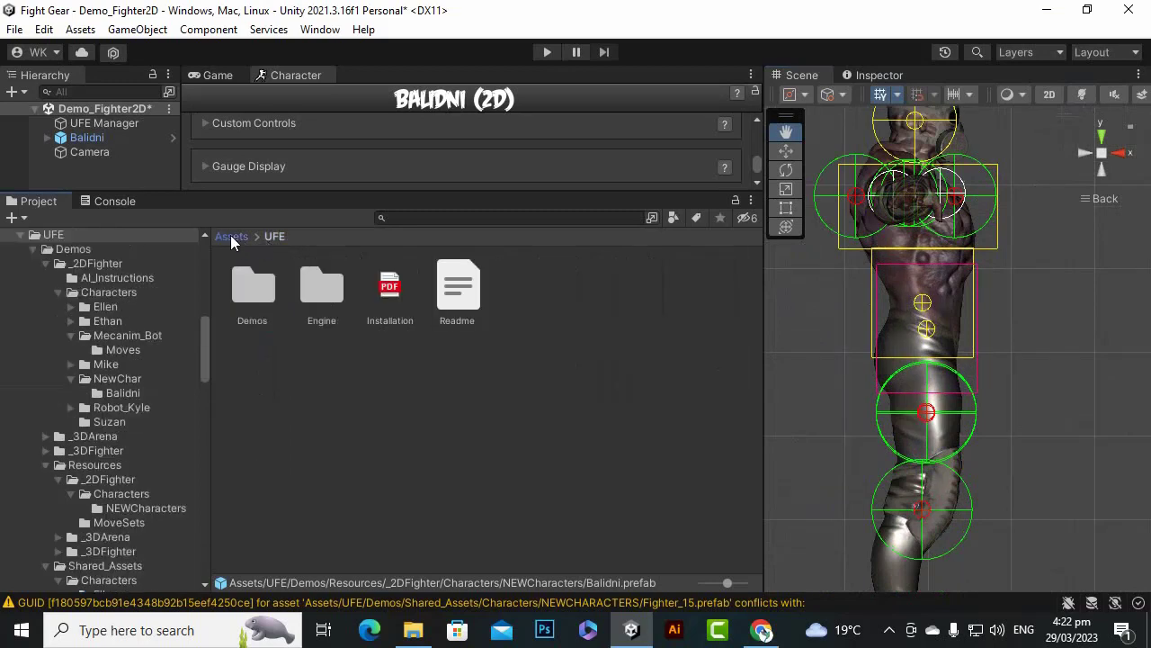
pyautogui.click(231, 237)
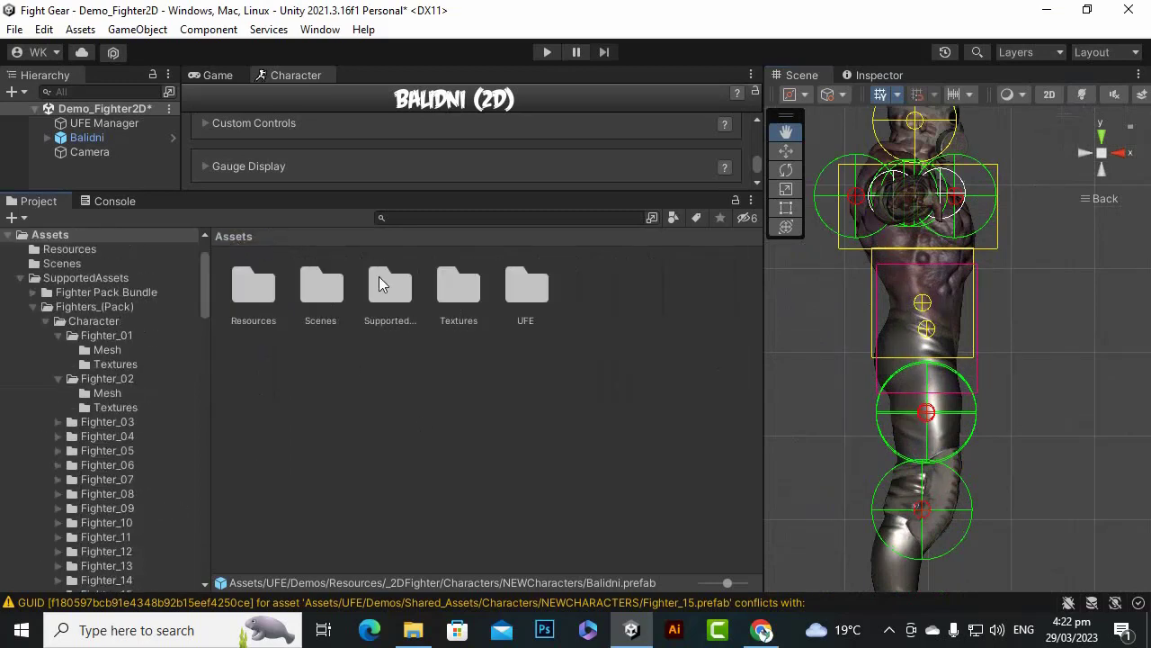
pyautogui.click(261, 285)
pyautogui.click(321, 286)
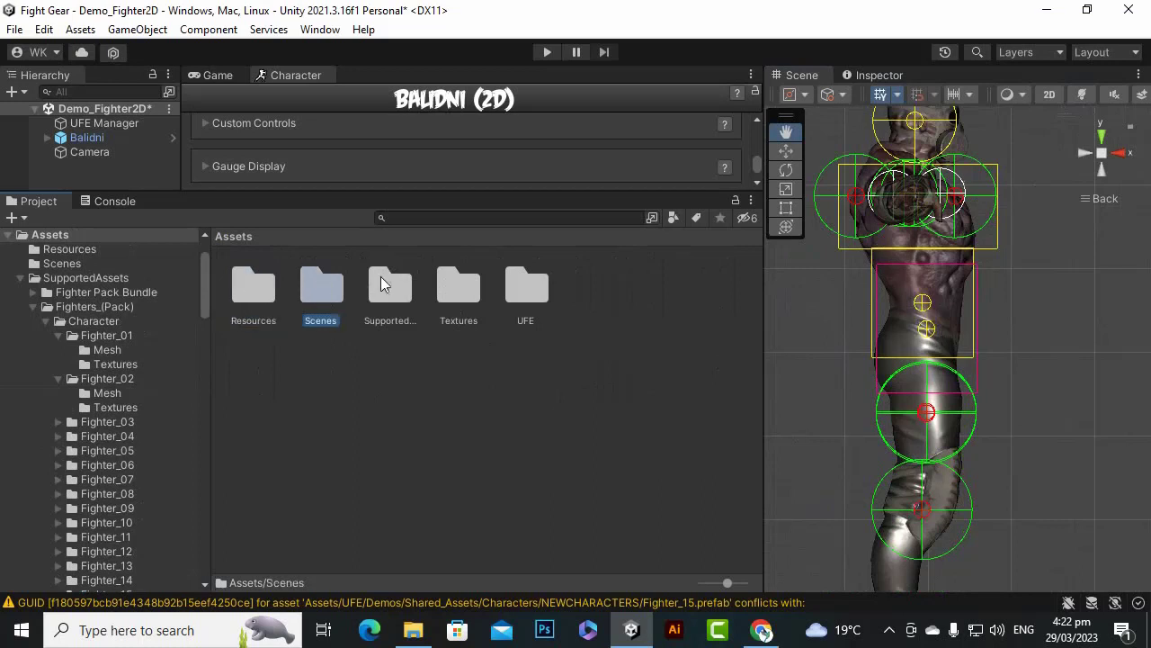
pyautogui.click(380, 285)
pyautogui.doubleClick(398, 279)
pyautogui.click(330, 292)
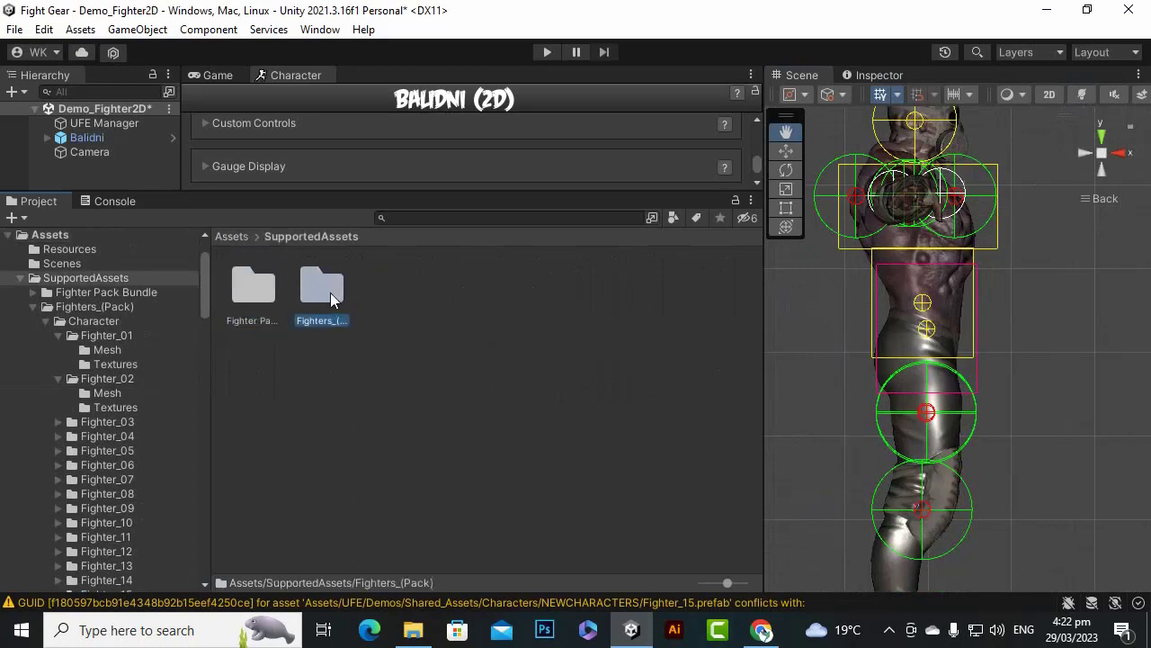
pyautogui.doubleClick(321, 293)
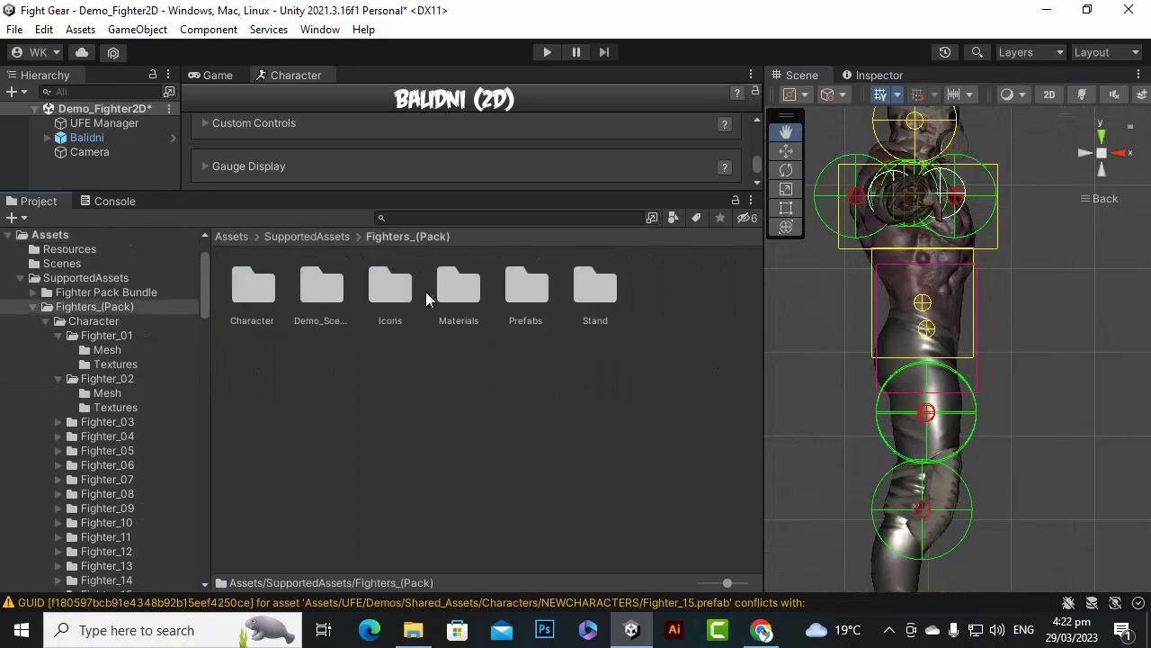
# Open Fighter_01's Mesh folder inside the fighter pack's Character folder.
pyautogui.click(331, 293)
pyautogui.click(288, 293)
pyautogui.click(254, 292)
pyautogui.doubleClick(254, 289)
pyautogui.doubleClick(261, 289)
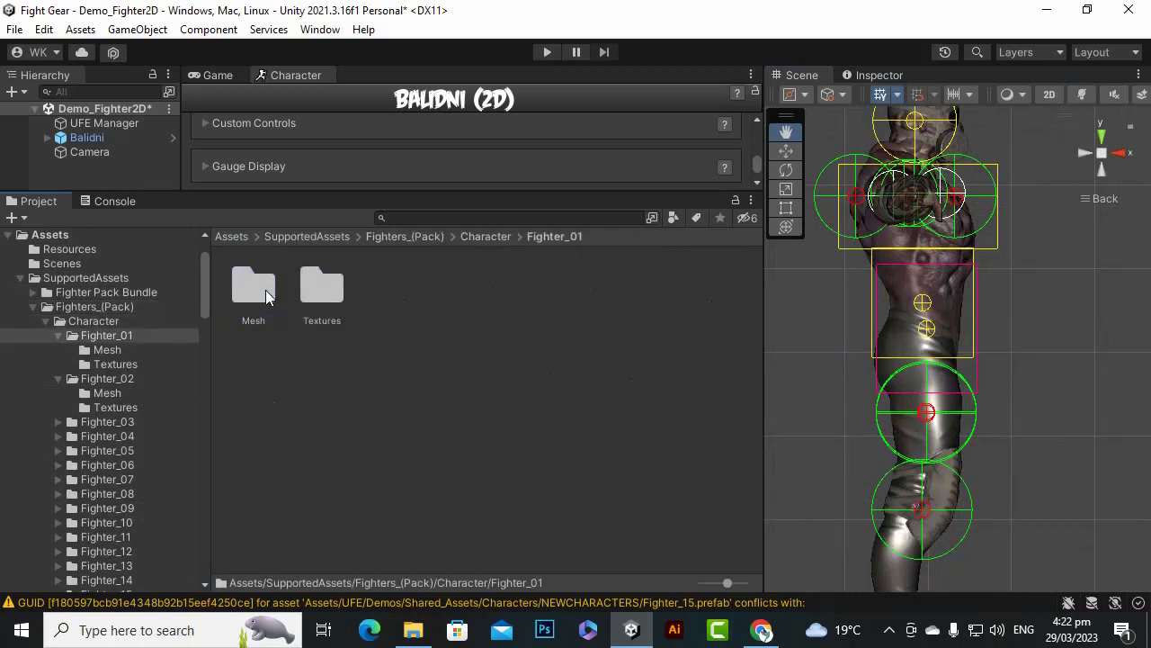
pyautogui.doubleClick(258, 289)
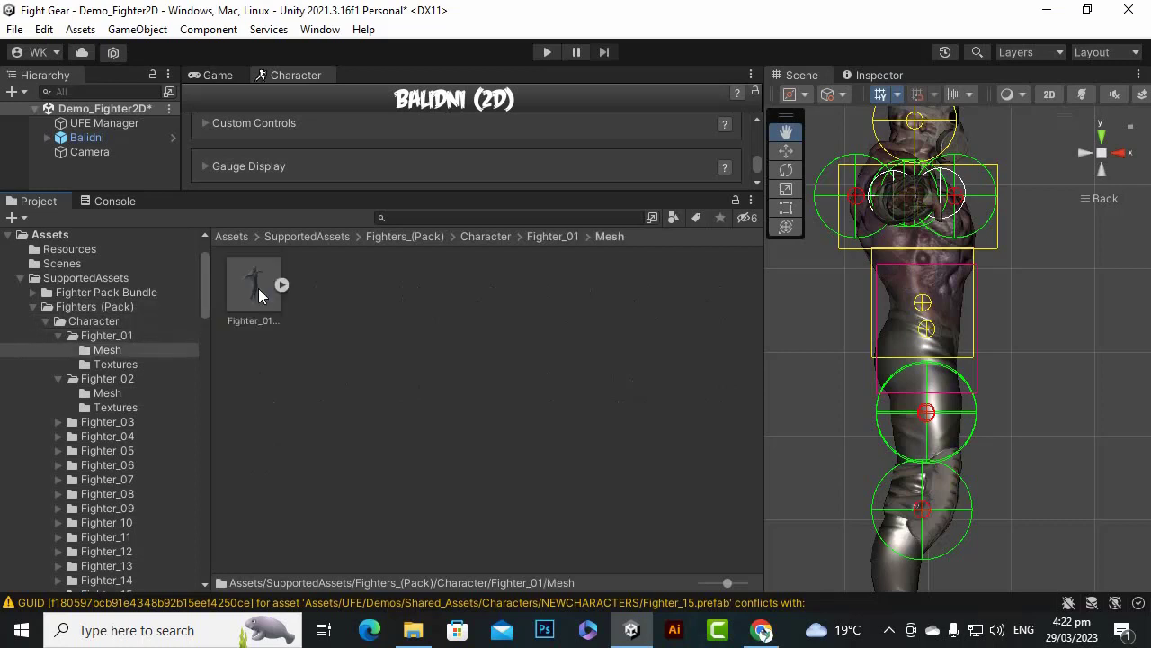
# Expand Fighter_01_Mesh.FBX to examine the avatar it contains, and collapse it again.
pyautogui.click(263, 293)
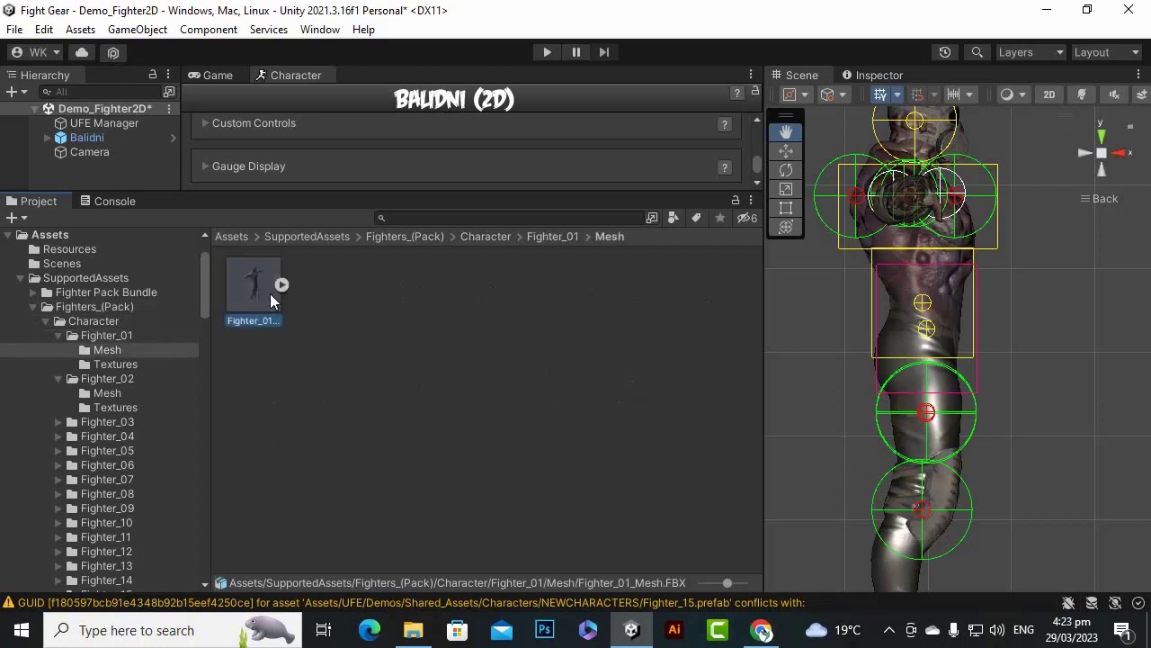
pyautogui.click(282, 284)
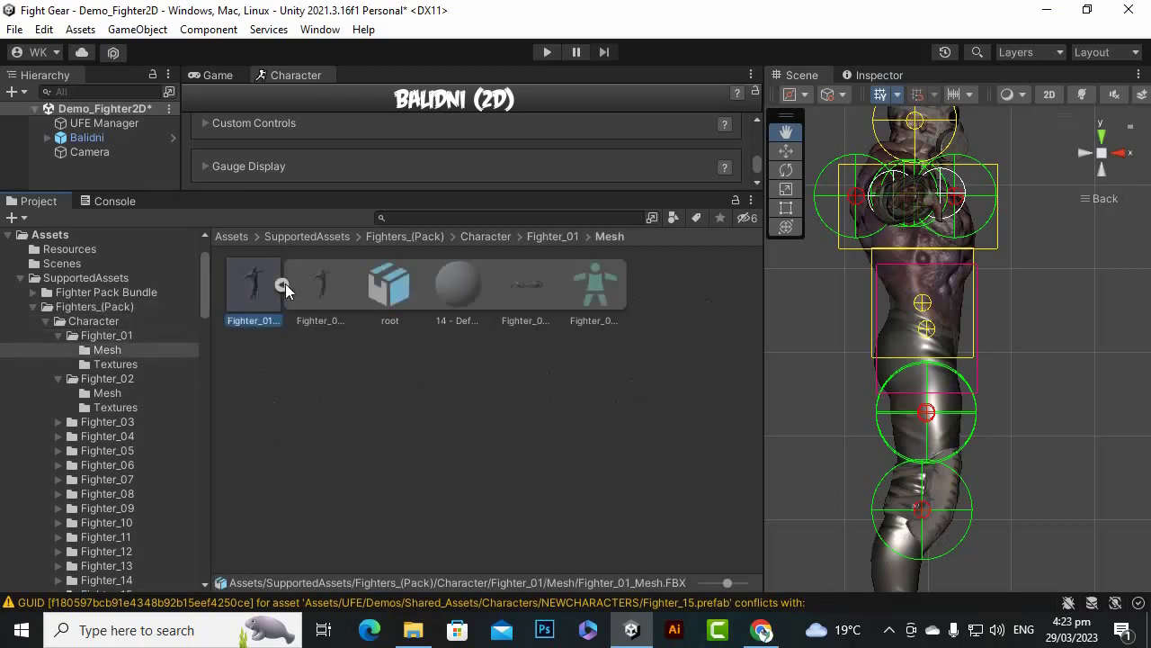
pyautogui.click(593, 288)
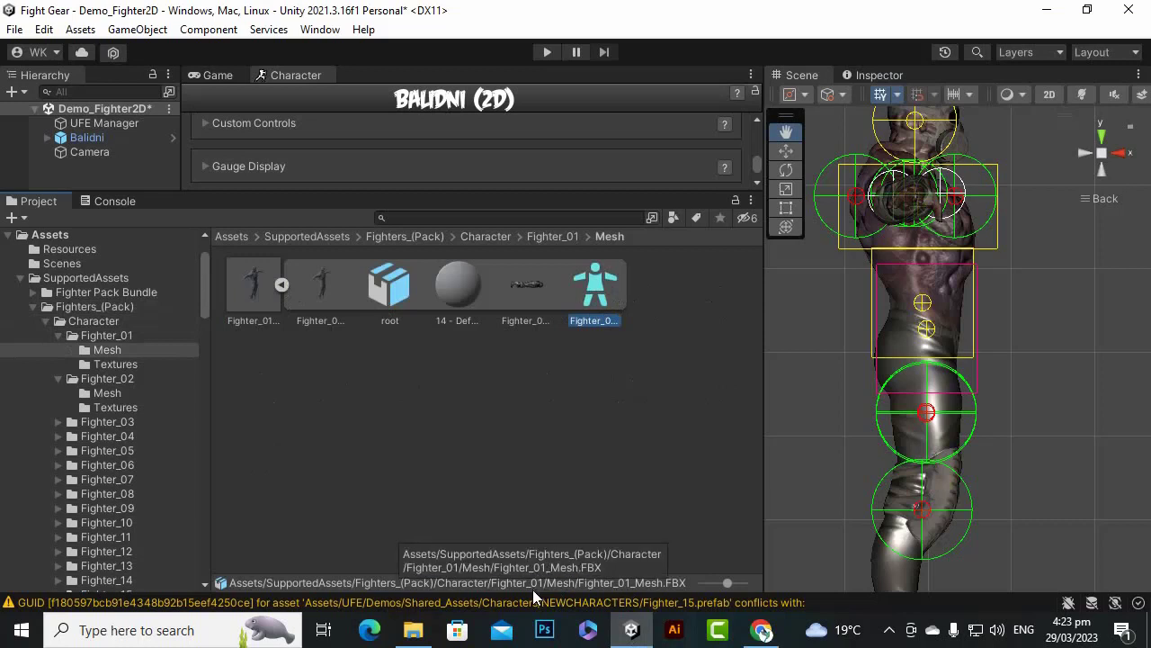
pyautogui.click(281, 290)
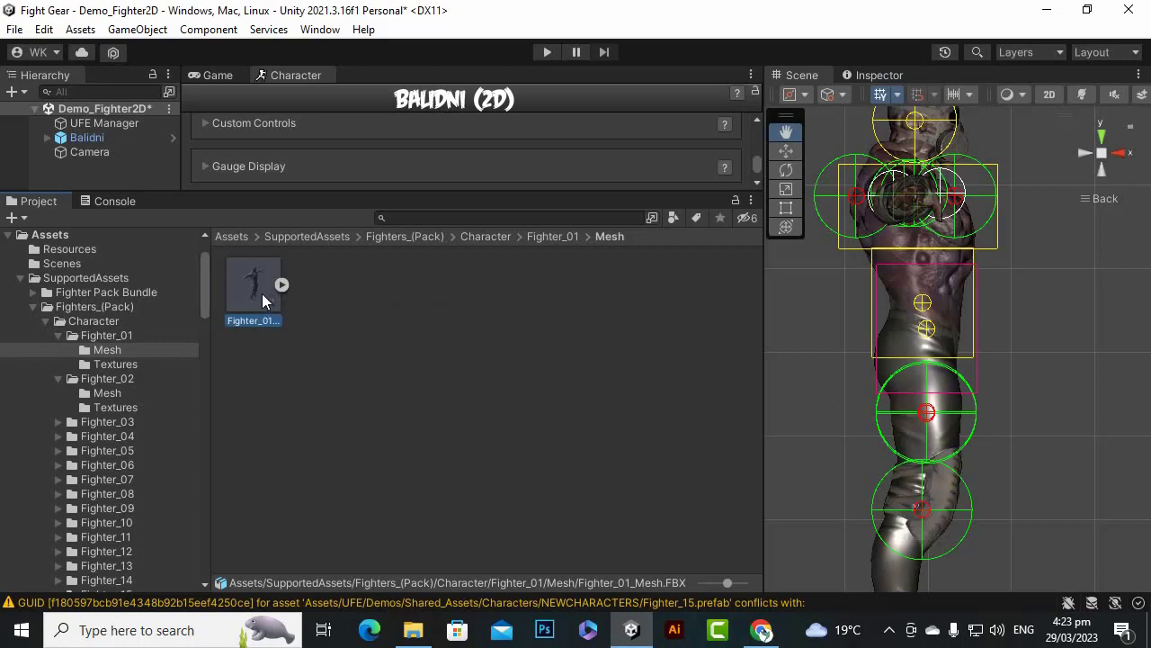
# Enlarge the character editor's area to bring the Move Sets animation options into view.
pyautogui.moveTo(768, 267); pyautogui.dragTo(793, 269)
pyautogui.moveTo(568, 194); pyautogui.dragTo(614, 326)
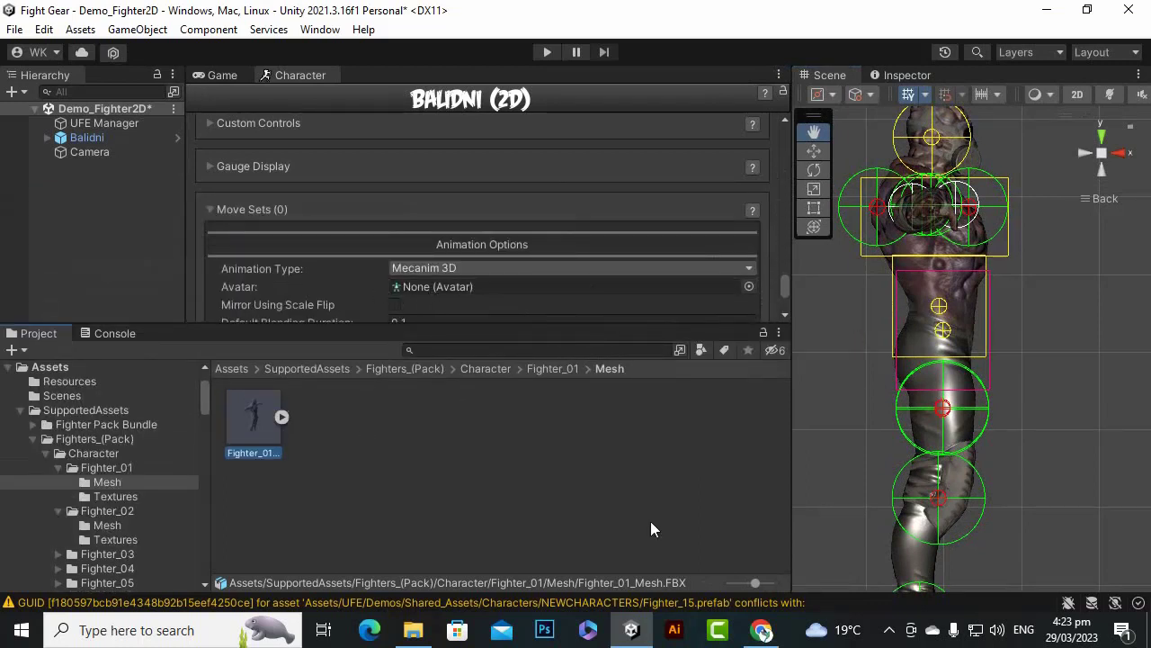
pyautogui.click(890, 629)
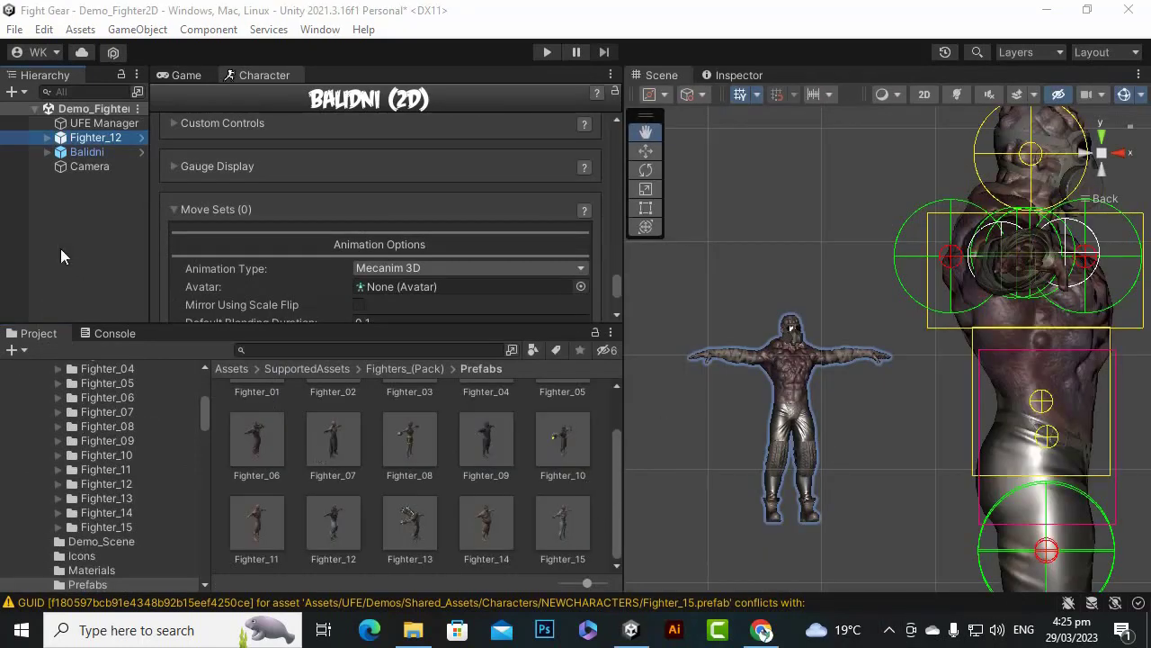
# Delete the Fighter_12 object from the scene.
pyautogui.click(61, 248)
pyautogui.click(97, 139)
pyautogui.press('Delete')
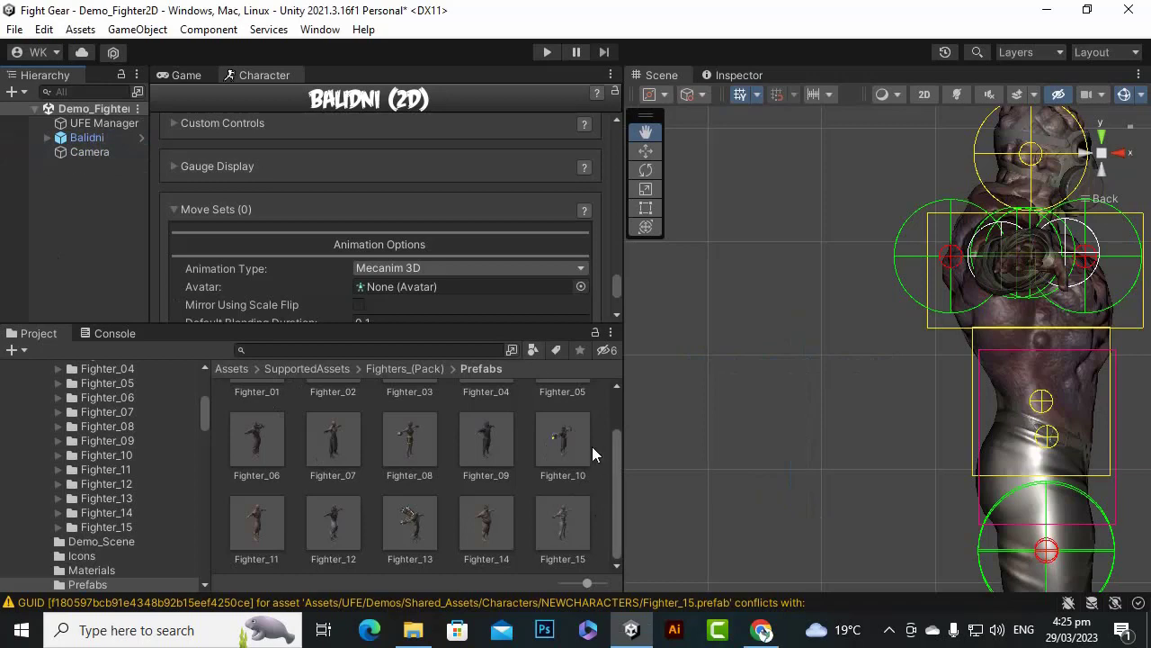
# Assign Fighter_12_MeshAvatar as Balidni's avatar in the move set animation options.
pyautogui.click(577, 286)
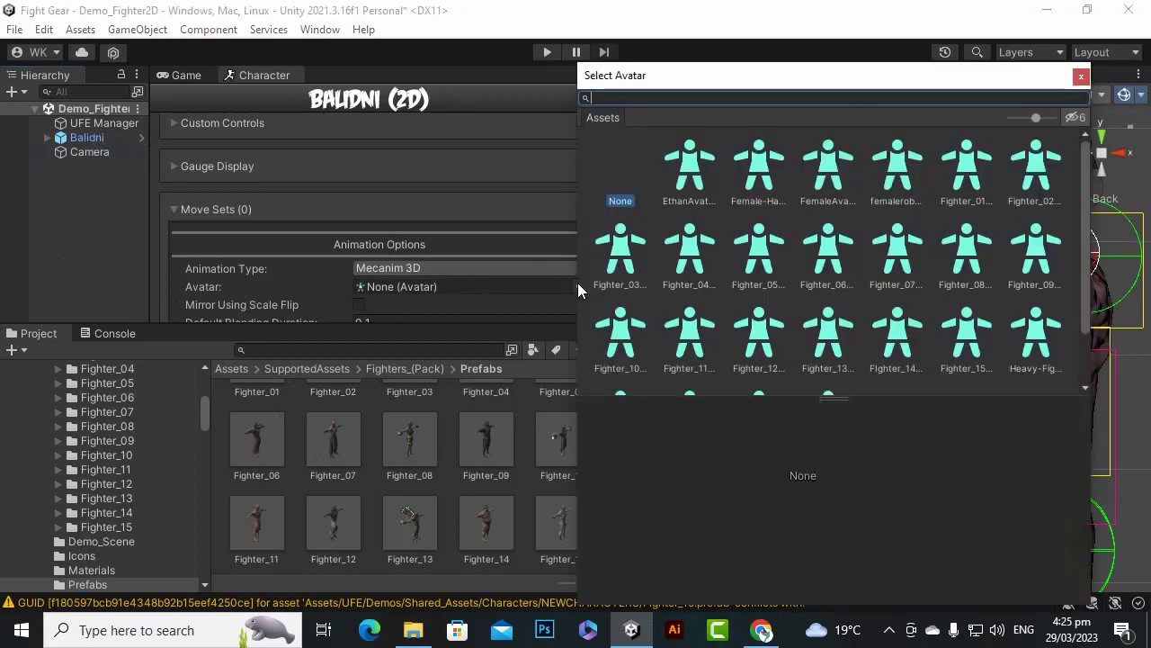
pyautogui.click(765, 333)
pyautogui.doubleClick(766, 333)
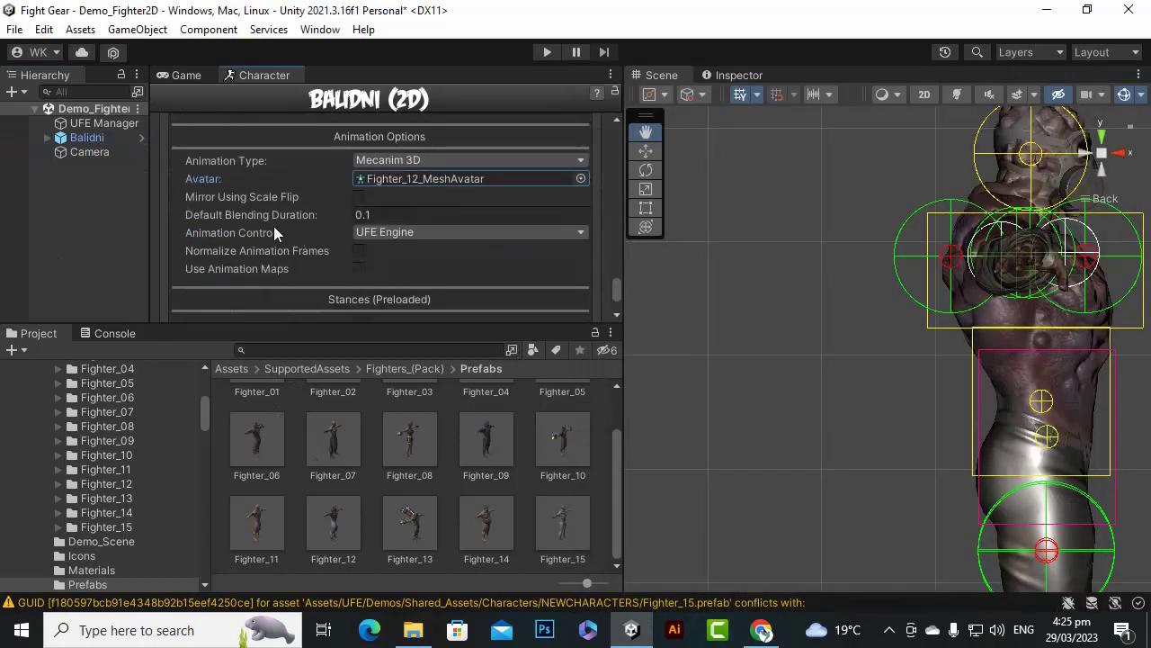
# Try out a new preloaded stance for Balidni, look over its move settings, and remove it.
pyautogui.scroll(-3, 422, 237)
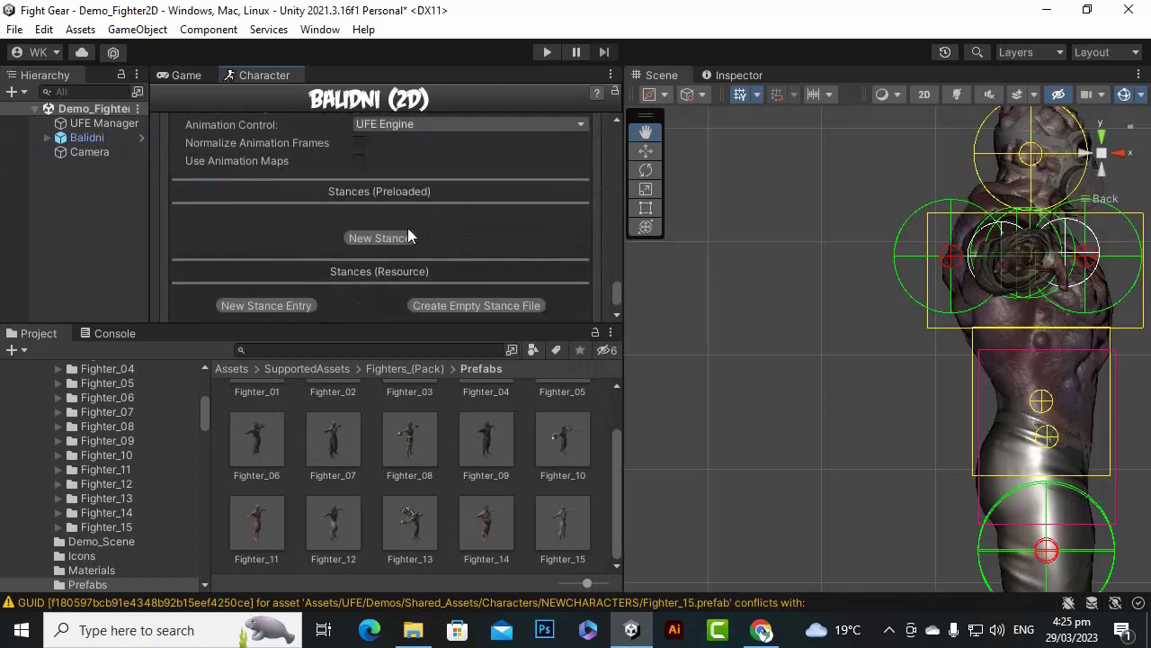
pyautogui.scroll(-2, 400, 227)
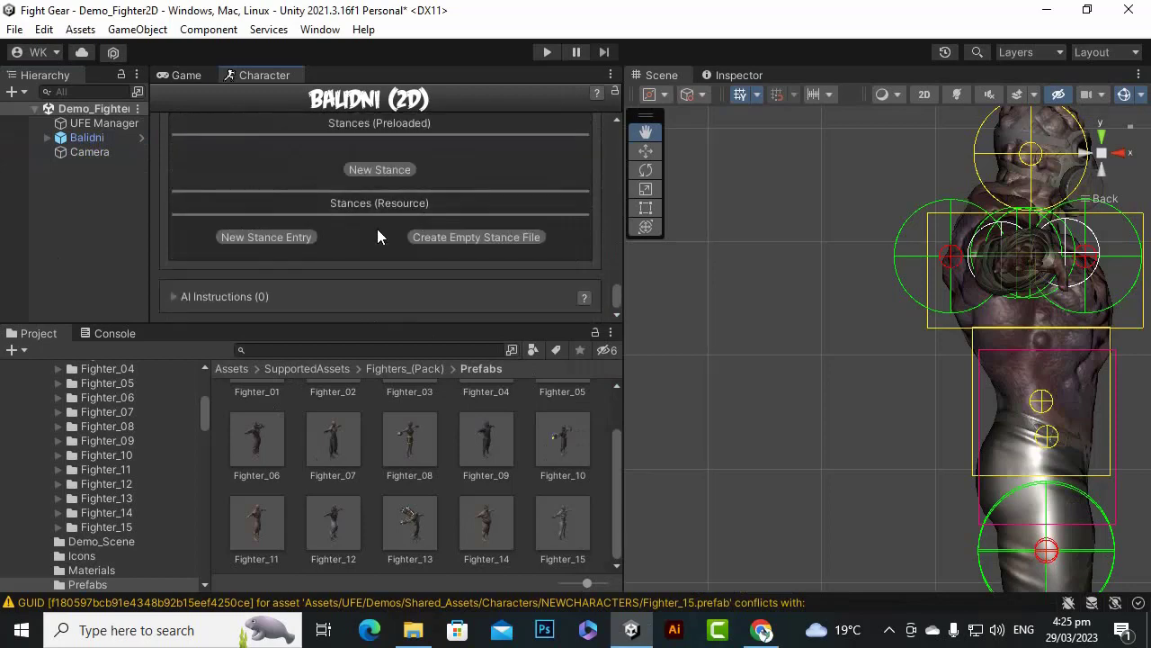
pyautogui.click(406, 171)
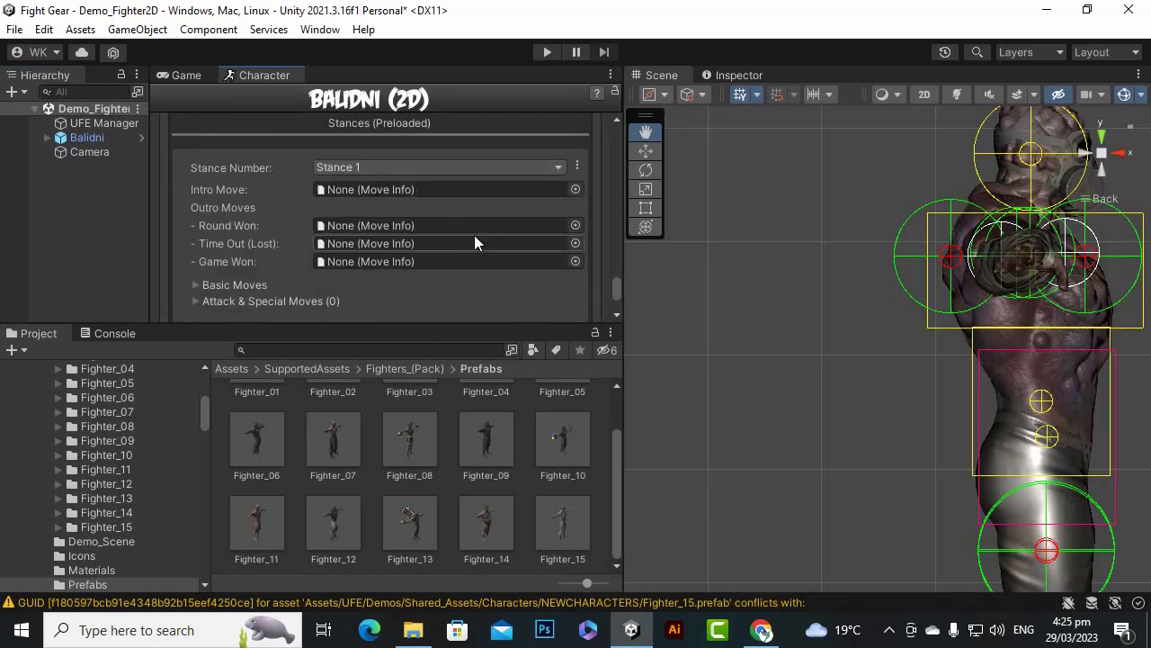
pyautogui.scroll(-3, 474, 243)
pyautogui.scroll(5, 477, 235)
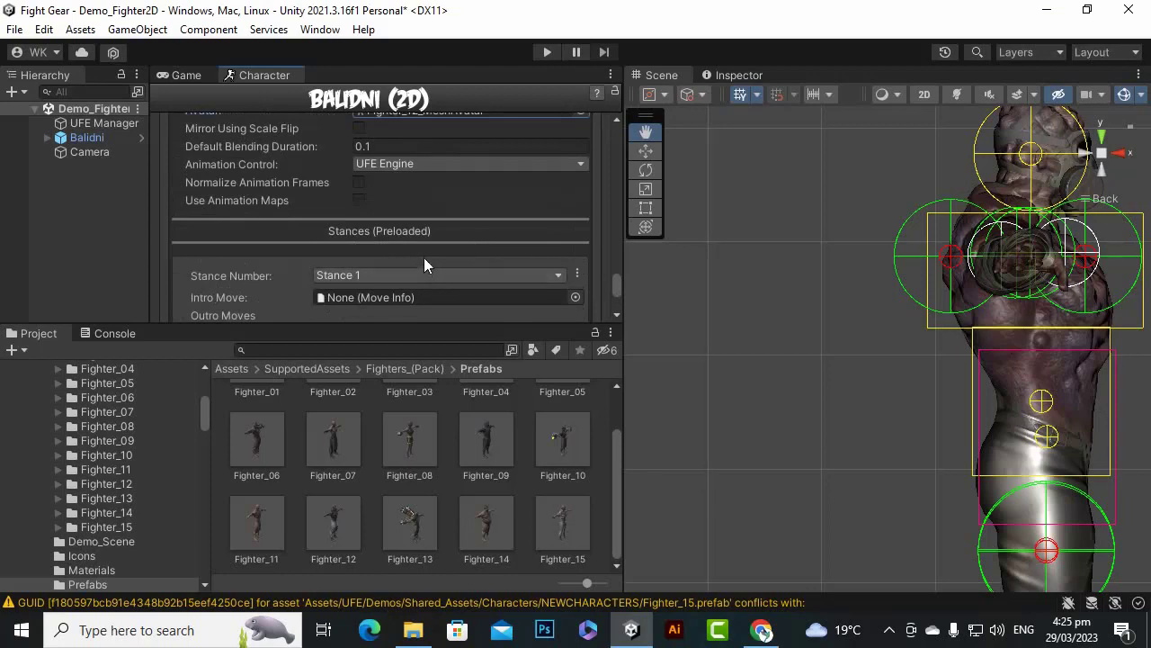
pyautogui.scroll(2, 442, 223)
pyautogui.scroll(-5, 441, 231)
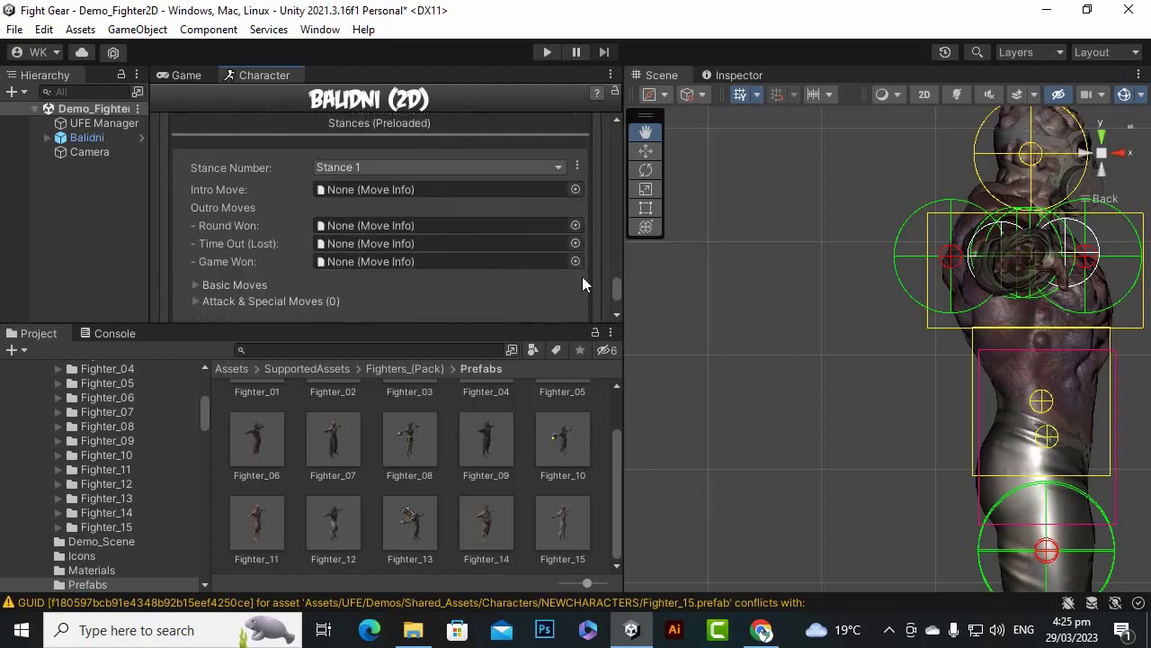
pyautogui.click(577, 167)
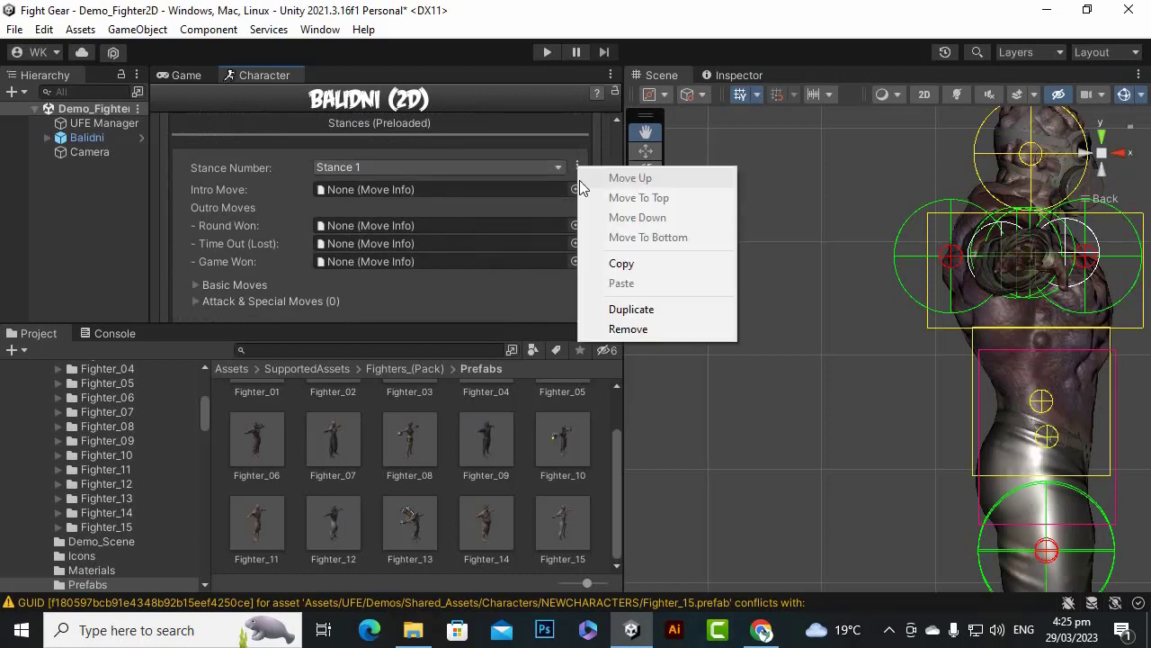
pyautogui.click(631, 330)
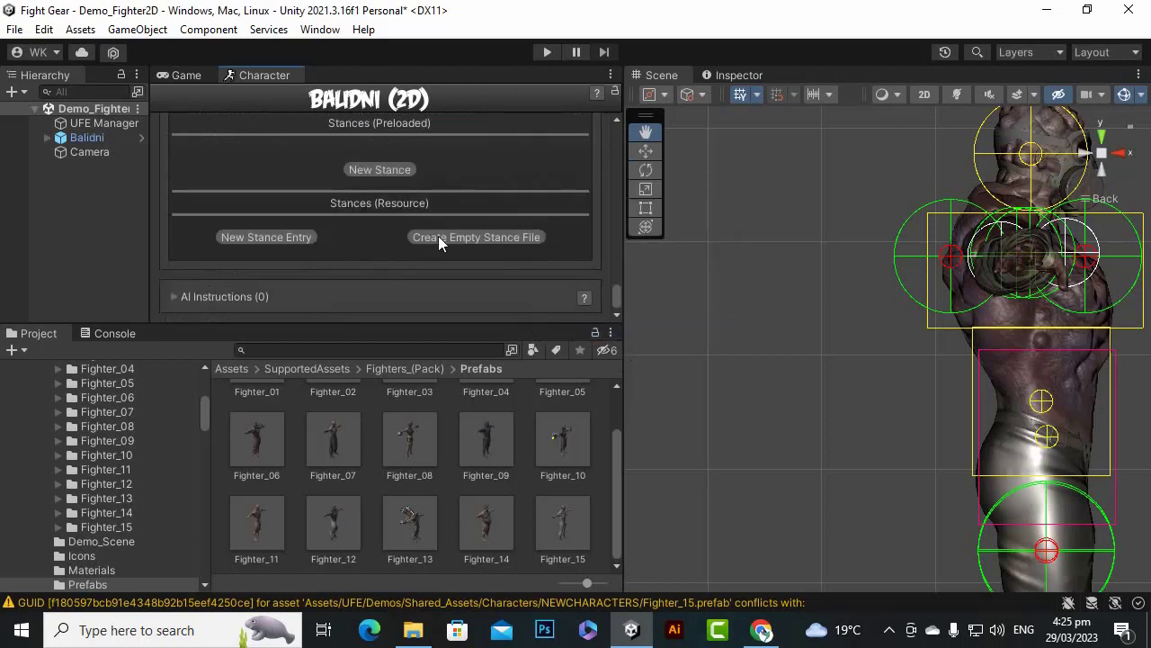
# Add a new resource stance entry to Balidni's move sets.
pyautogui.click(288, 239)
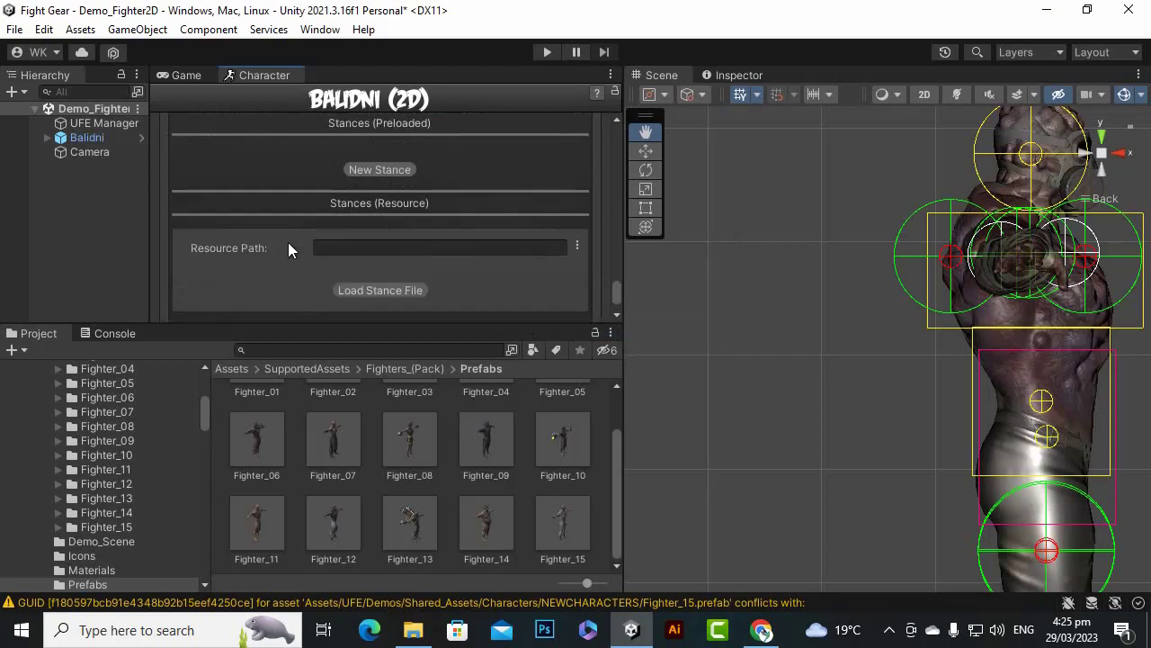
pyautogui.click(359, 248)
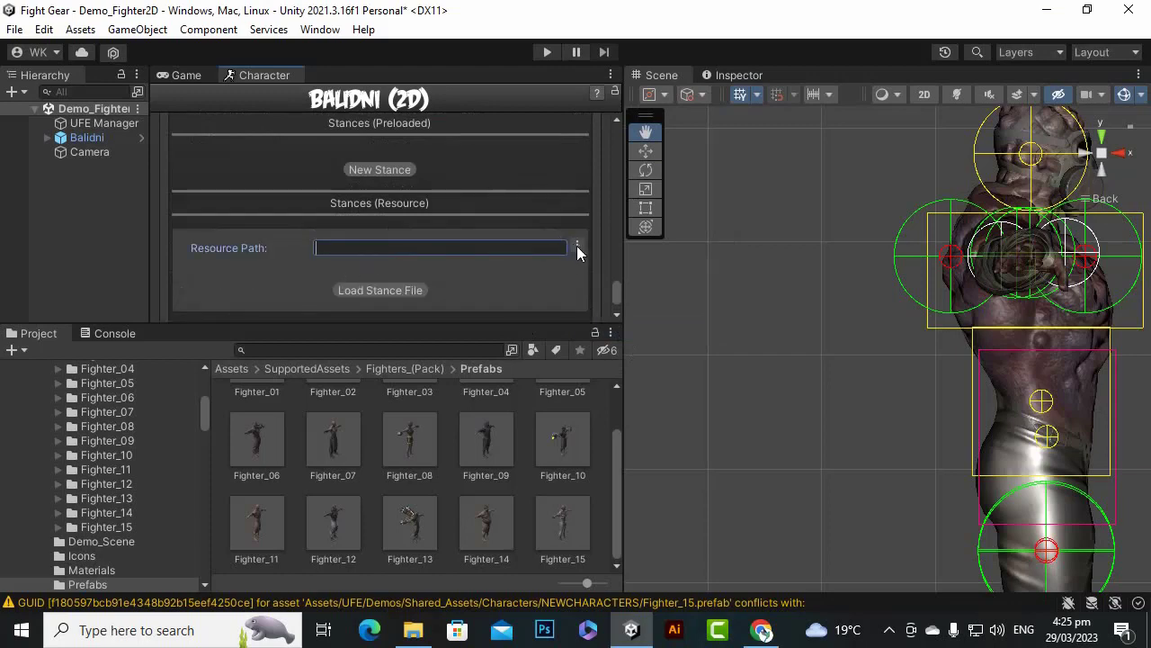
pyautogui.click(577, 246)
pyautogui.click(513, 253)
# Find Mike's character file under UFE's _2DFighter Characters folder and examine its stance resource path.
pyautogui.click(304, 369)
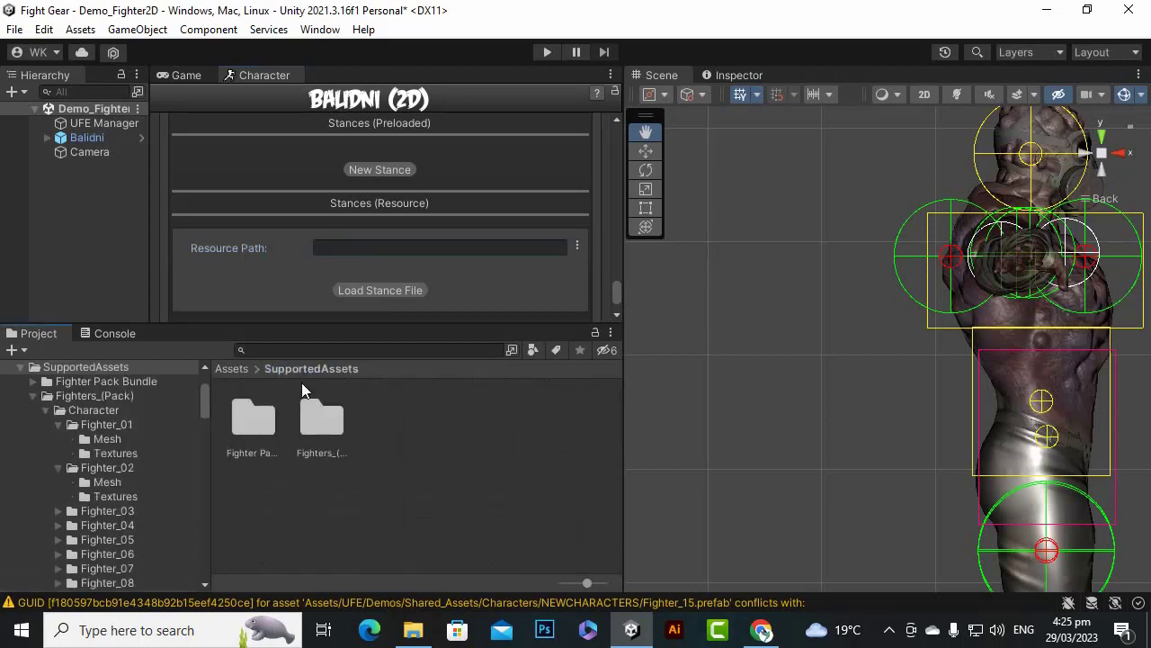
pyautogui.click(312, 419)
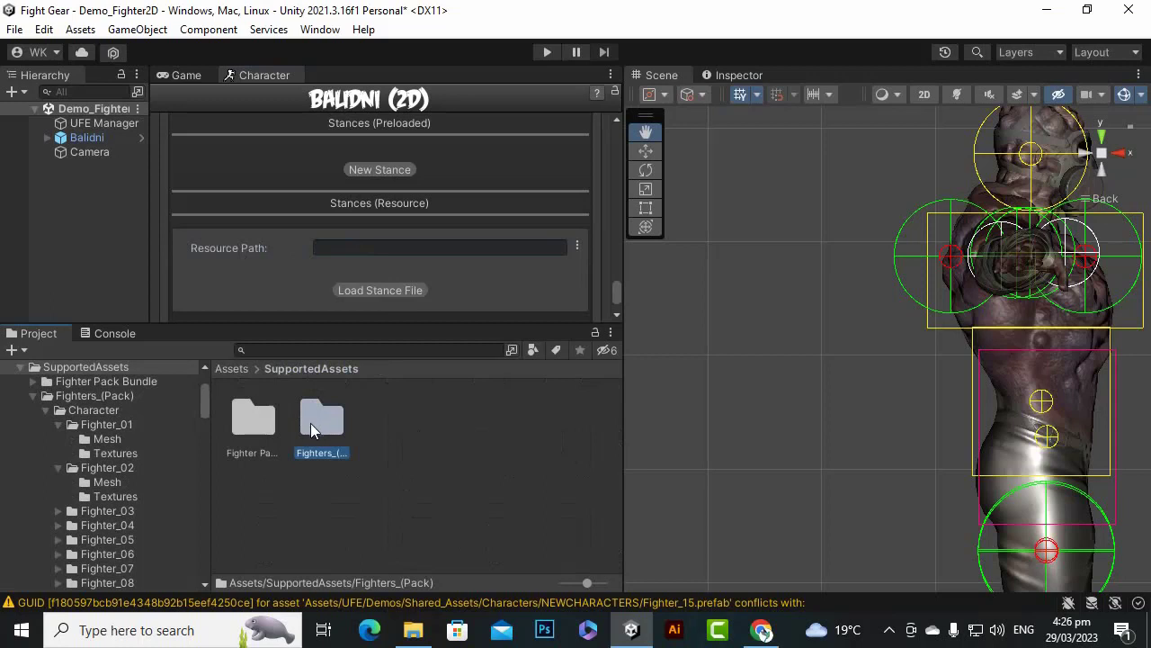
pyautogui.click(224, 370)
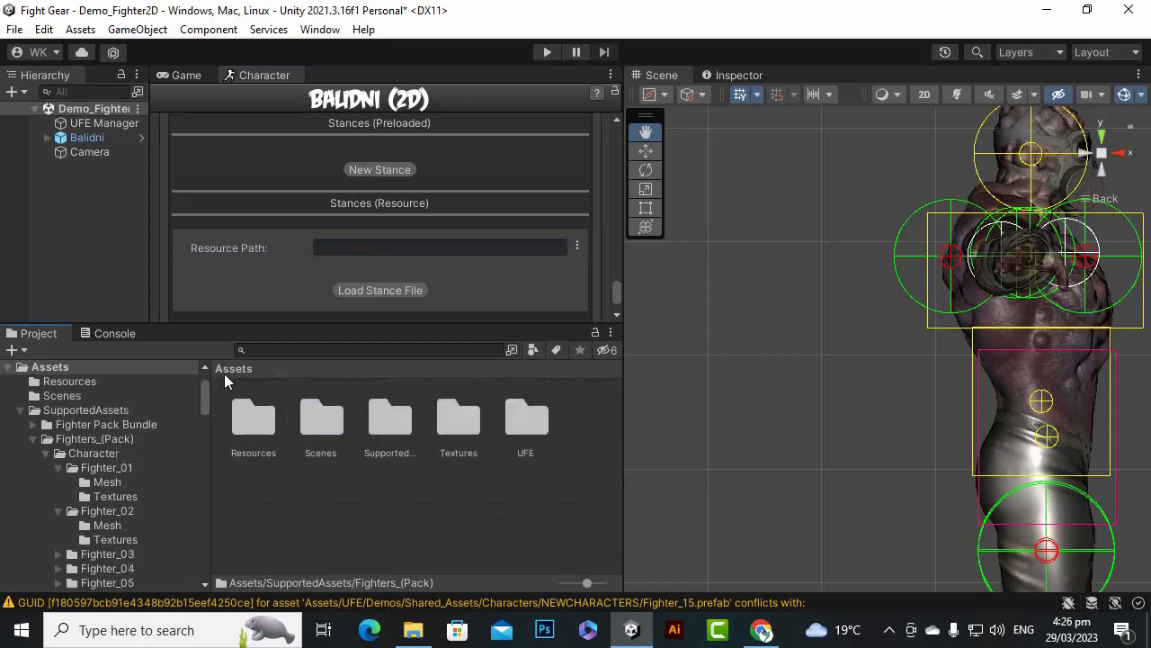
pyautogui.doubleClick(525, 424)
pyautogui.doubleClick(270, 418)
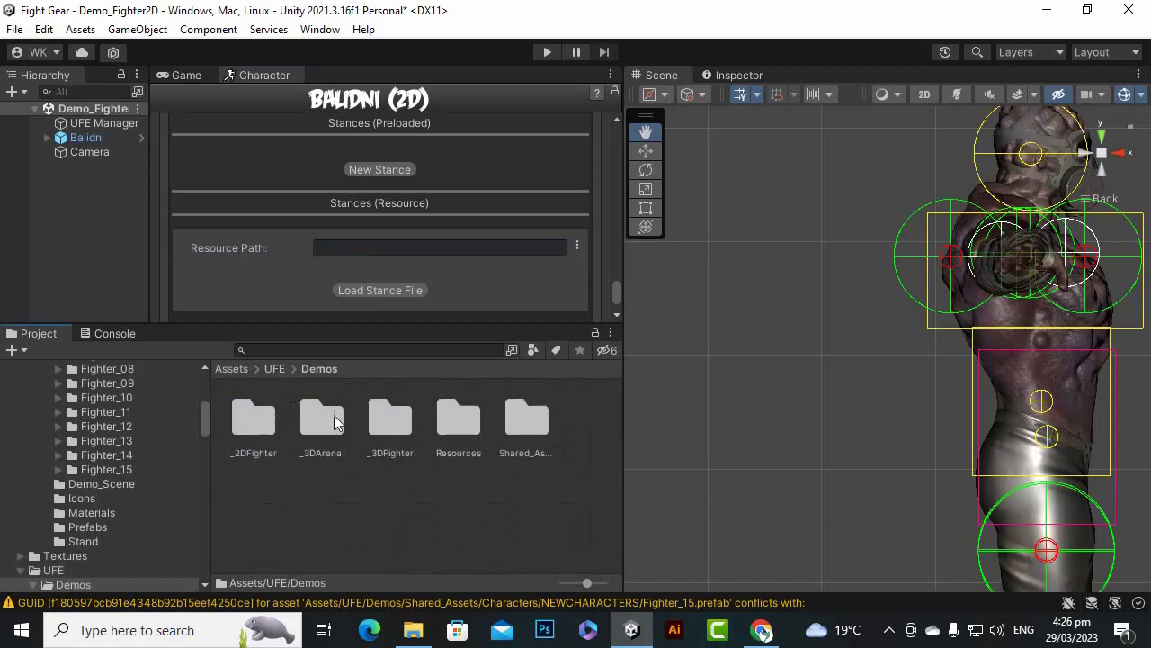
pyautogui.doubleClick(268, 419)
pyautogui.doubleClick(316, 425)
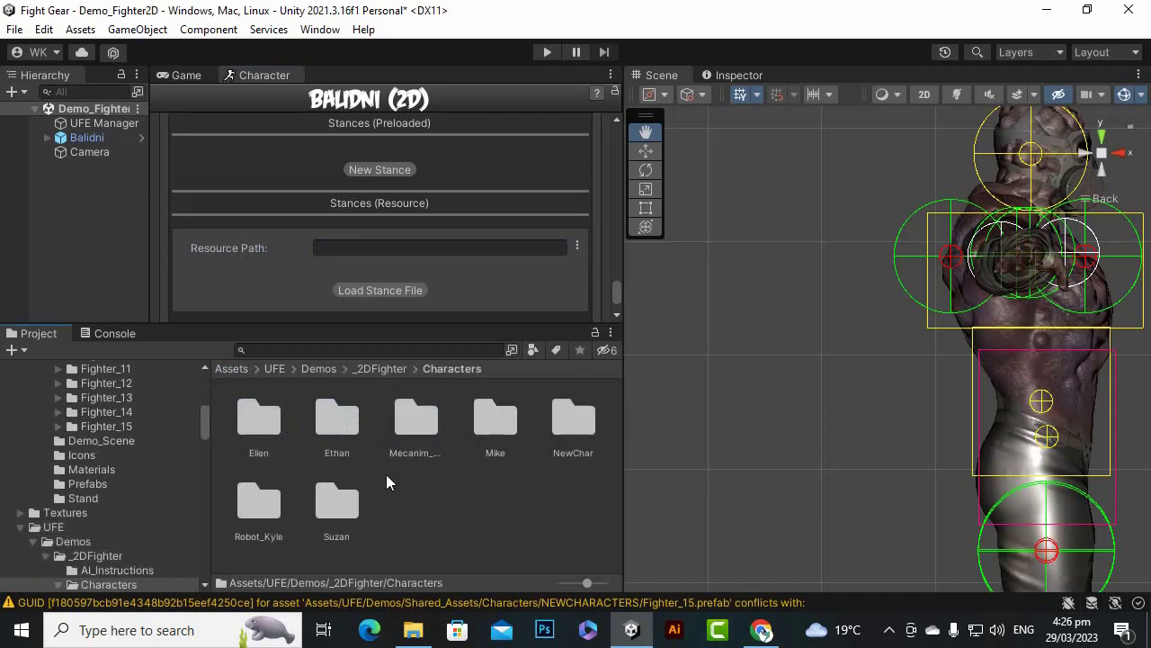
pyautogui.doubleClick(500, 418)
pyautogui.click(313, 432)
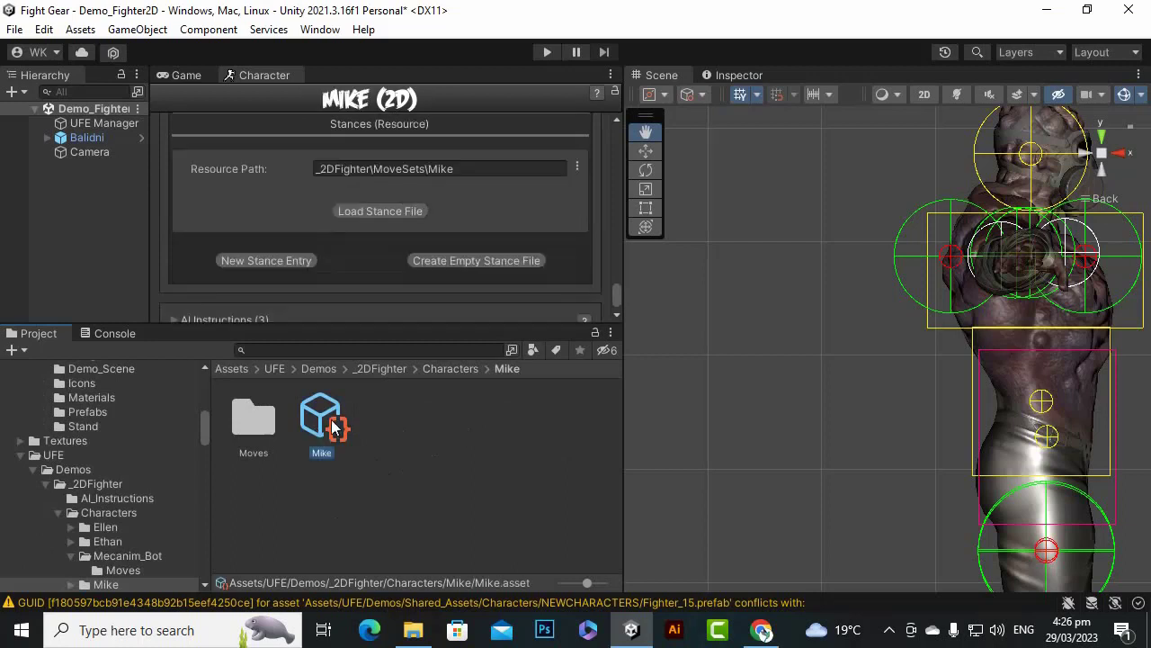
pyautogui.click(432, 173)
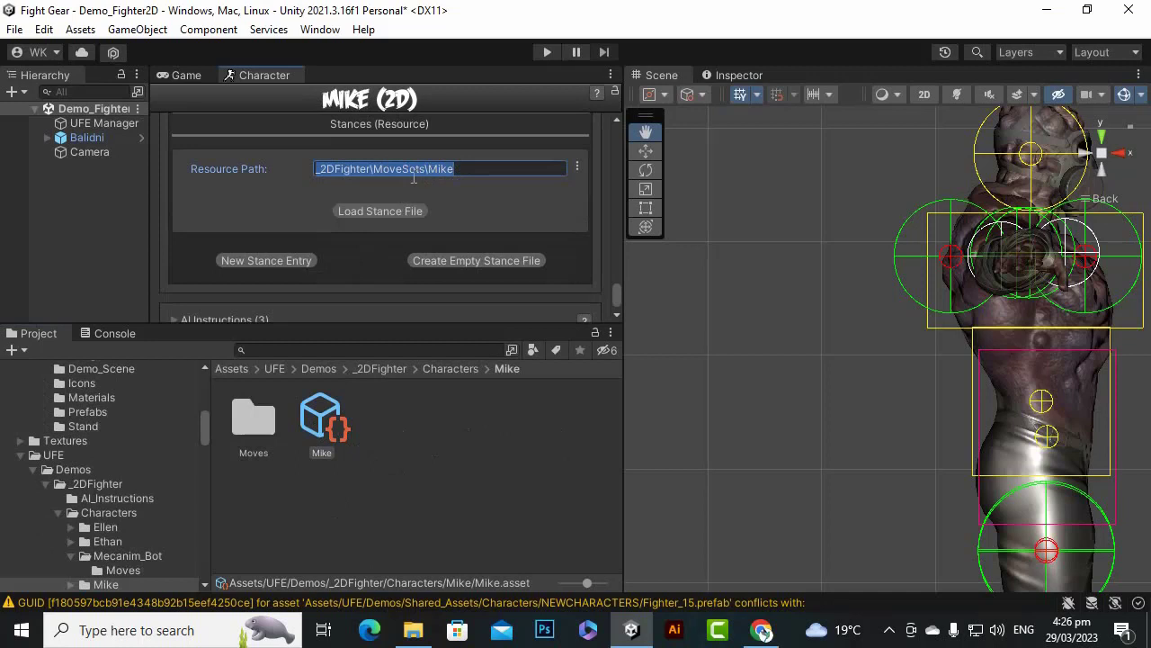
# Open the Mecanim_Bot character file in the _2DFighter Characters folder and copy its stance resource path.
pyautogui.click(441, 374)
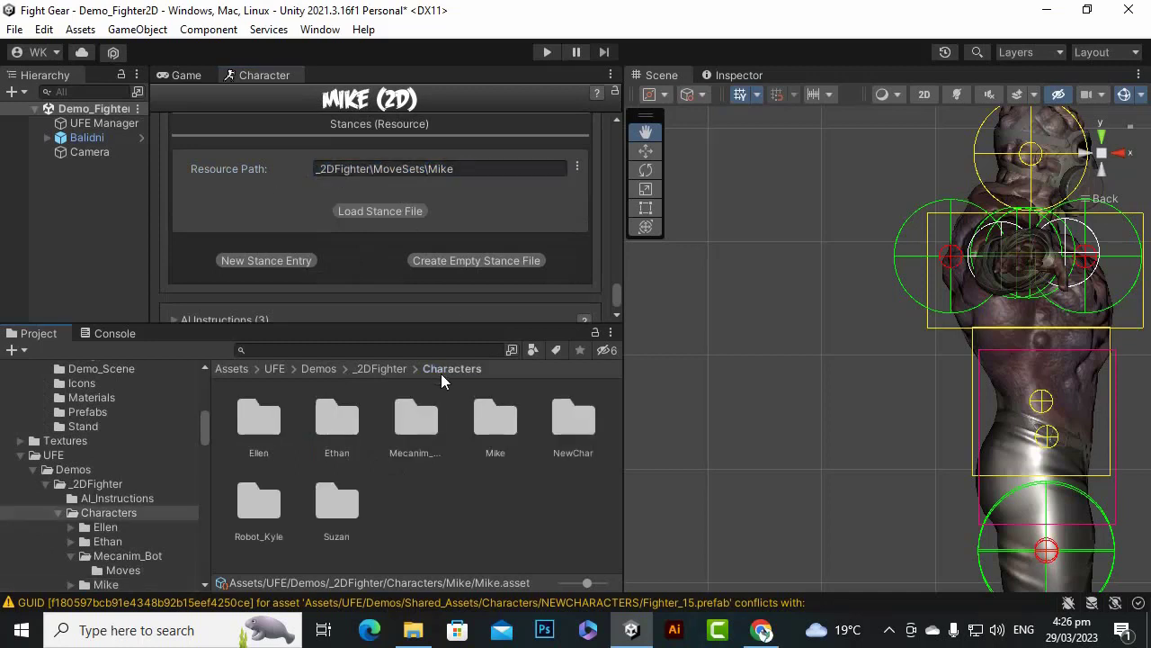
pyautogui.doubleClick(421, 428)
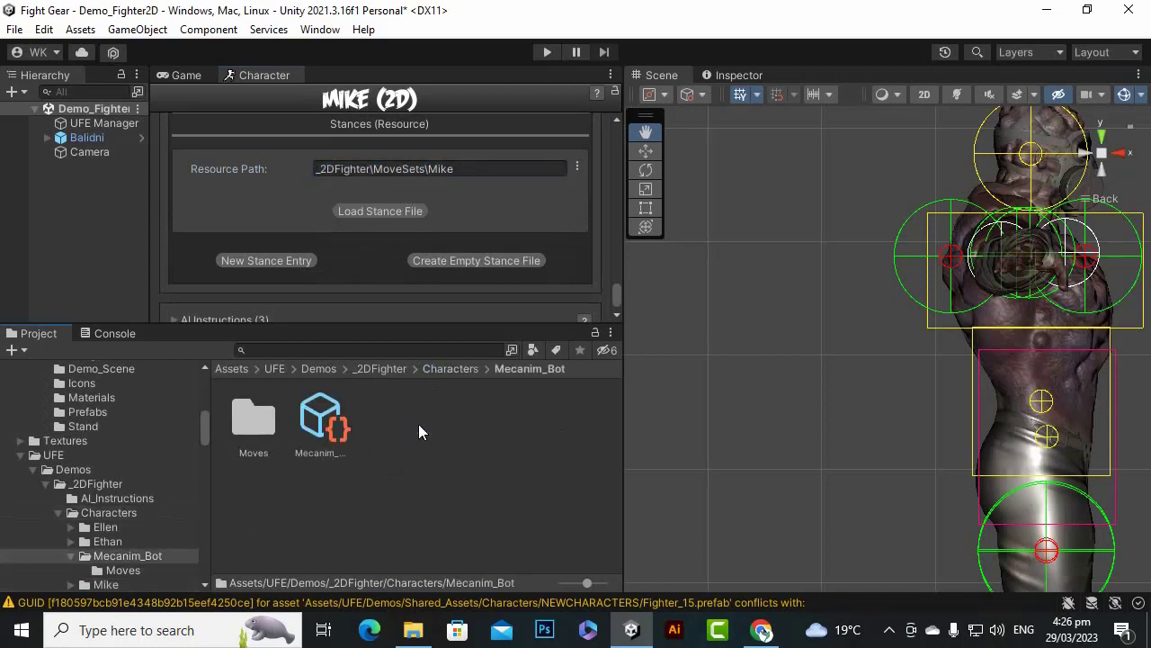
pyautogui.click(321, 418)
pyautogui.click(447, 251)
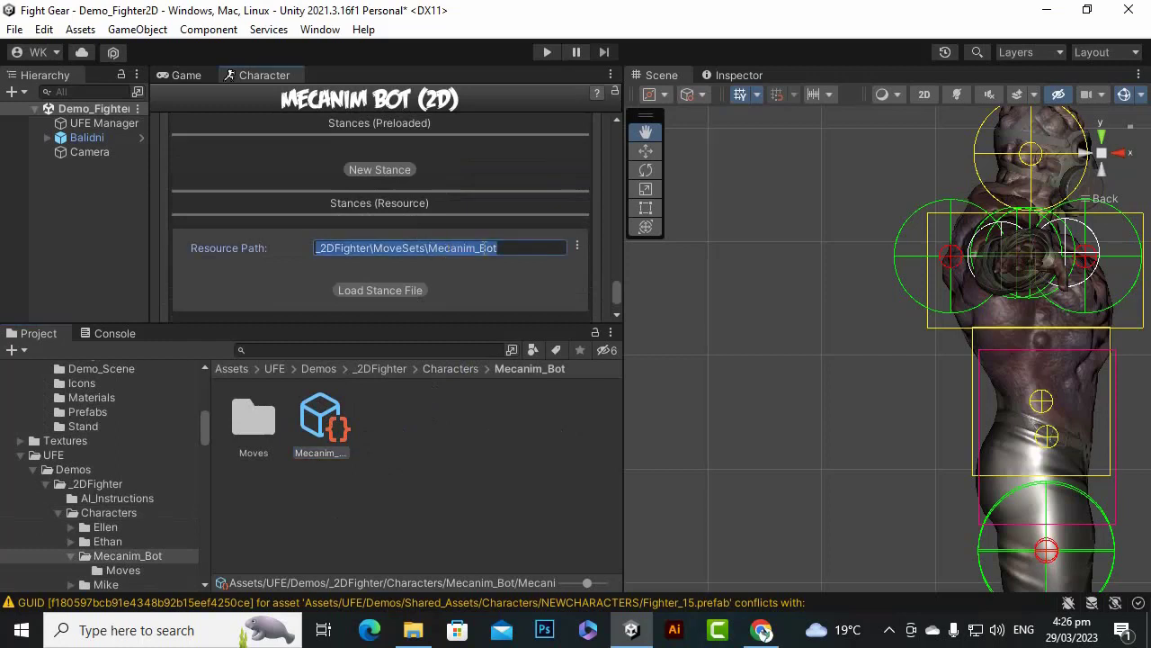
pyautogui.rightClick(463, 248)
pyautogui.click(502, 278)
# Open Balidni2d from the NewChar folder and set its stance resource path to _2DFighter\MoveSets\Mecanim_Bot.
pyautogui.click(437, 376)
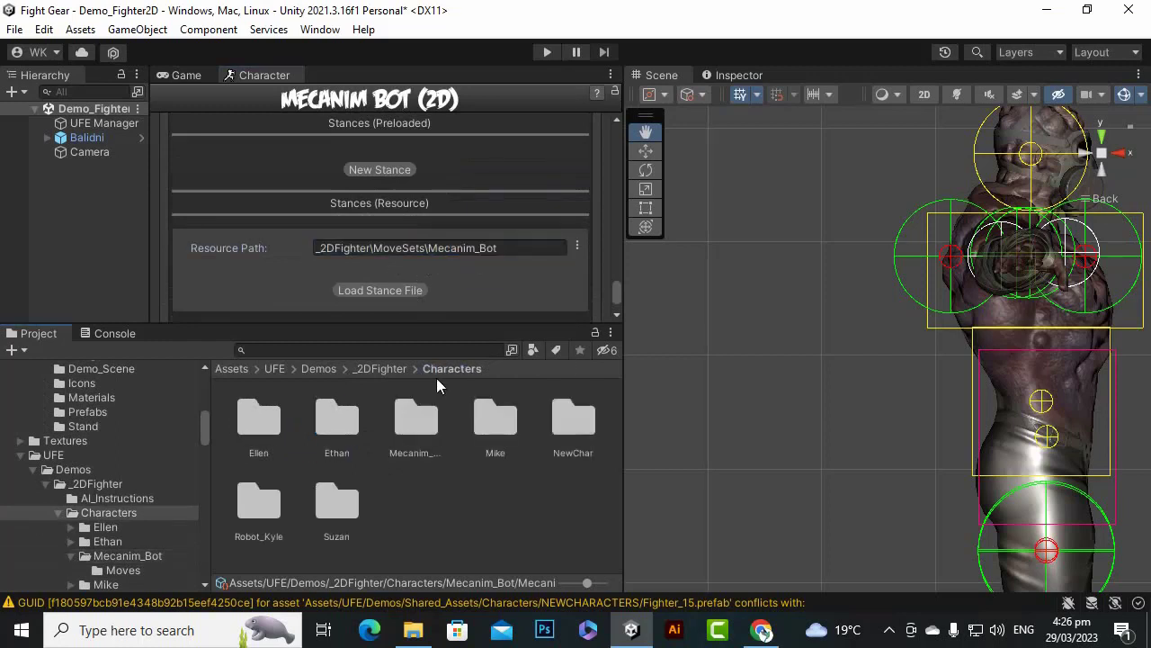
pyautogui.doubleClick(565, 422)
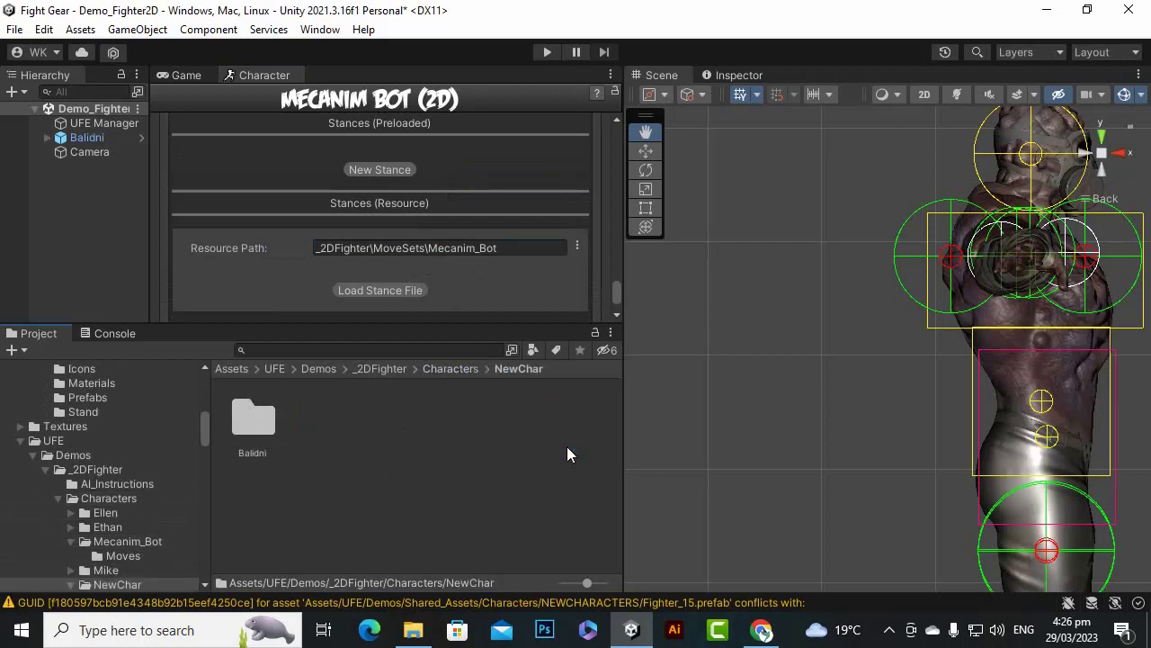
pyautogui.doubleClick(258, 419)
pyautogui.click(241, 428)
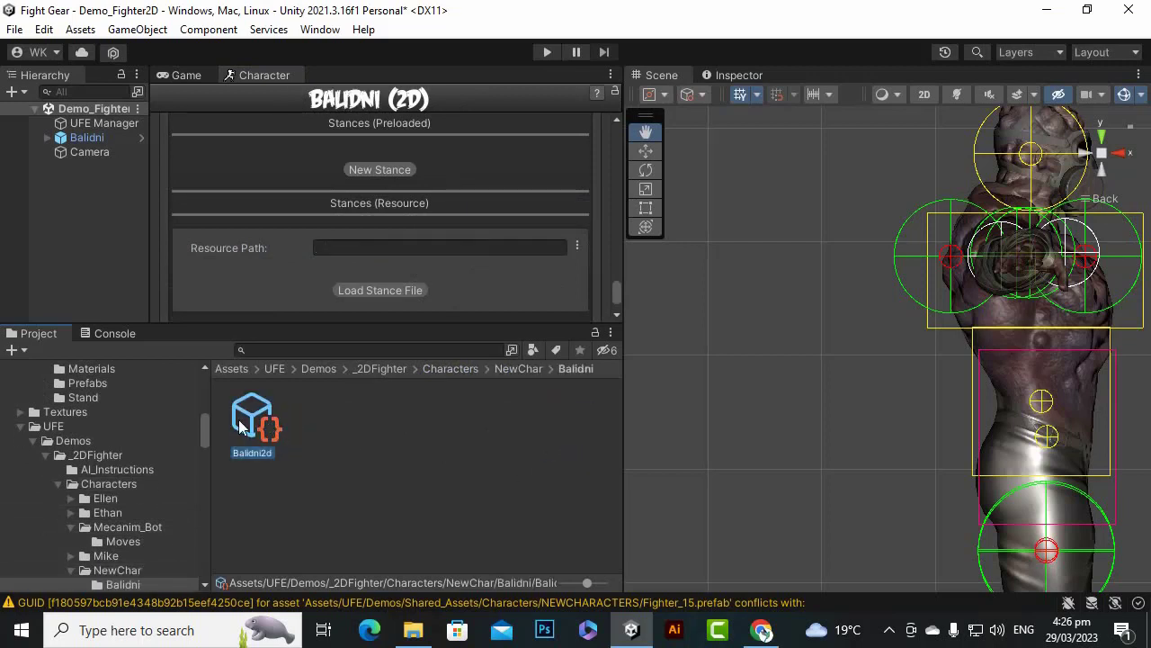
pyautogui.click(416, 244)
pyautogui.rightClick(389, 247)
pyautogui.click(426, 297)
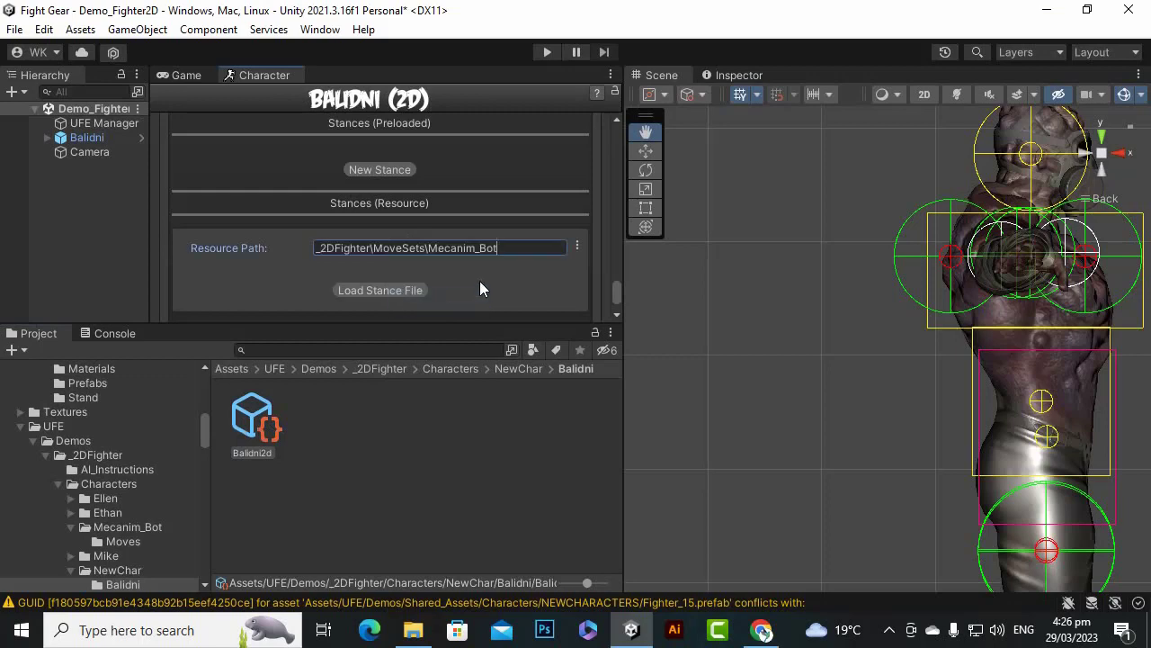
# Load the stance file from Balidni's resource path and look over its intro, outro and attack move entries.
pyautogui.scroll(-2, 479, 283)
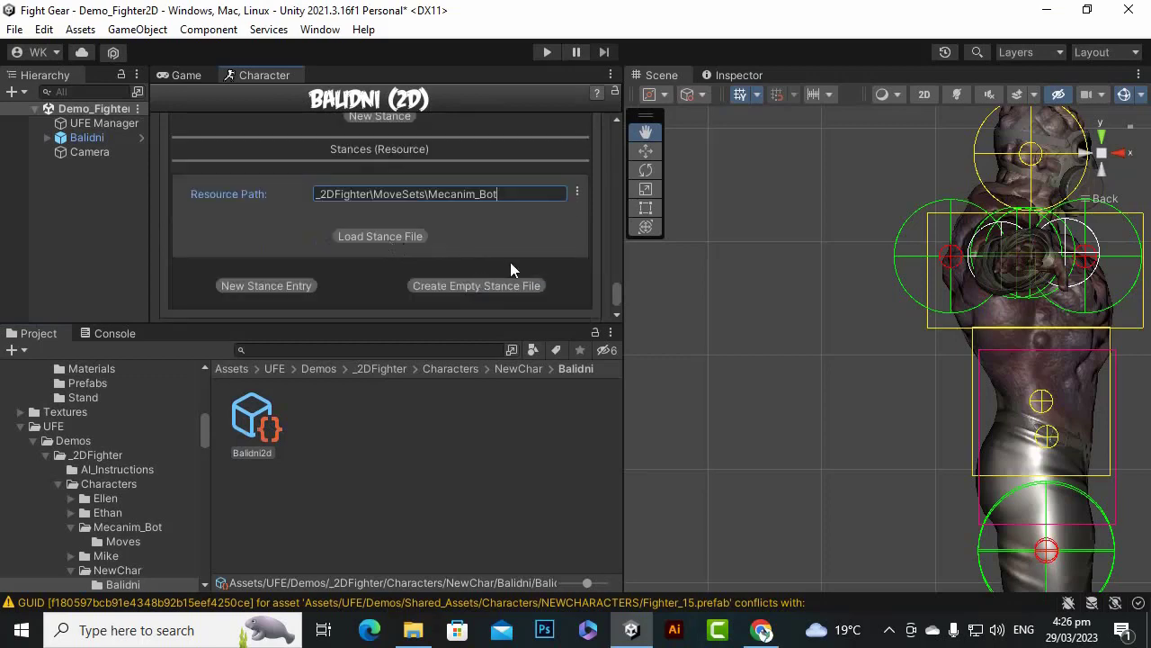
pyautogui.click(377, 236)
pyautogui.scroll(-5, 324, 232)
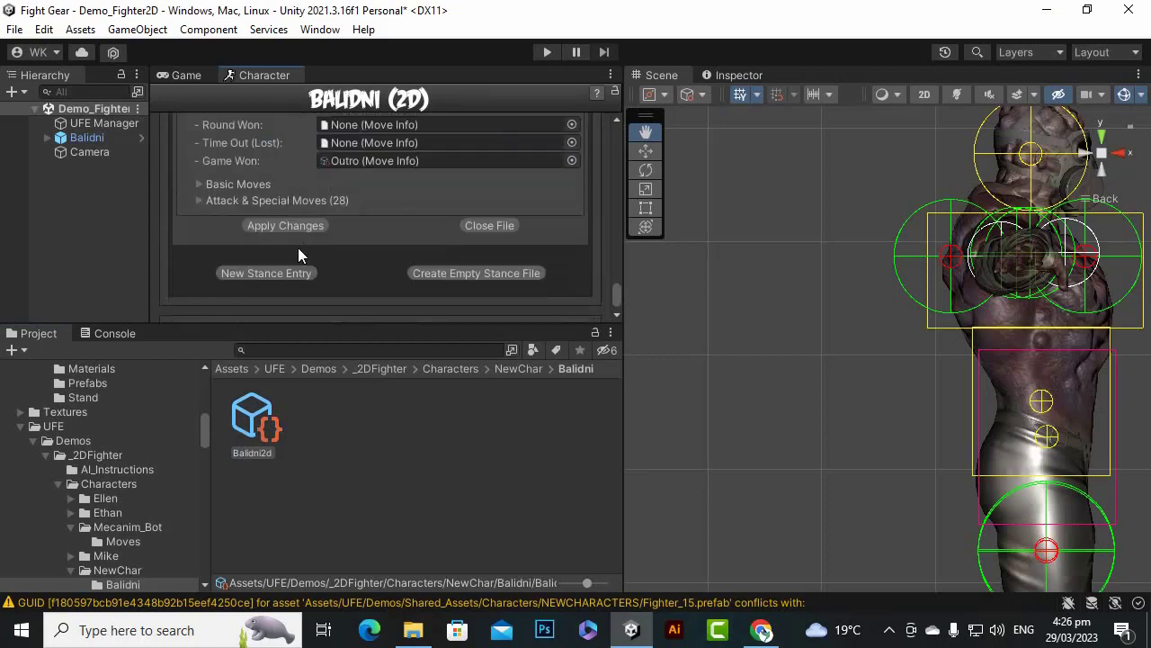
pyautogui.scroll(4, 314, 252)
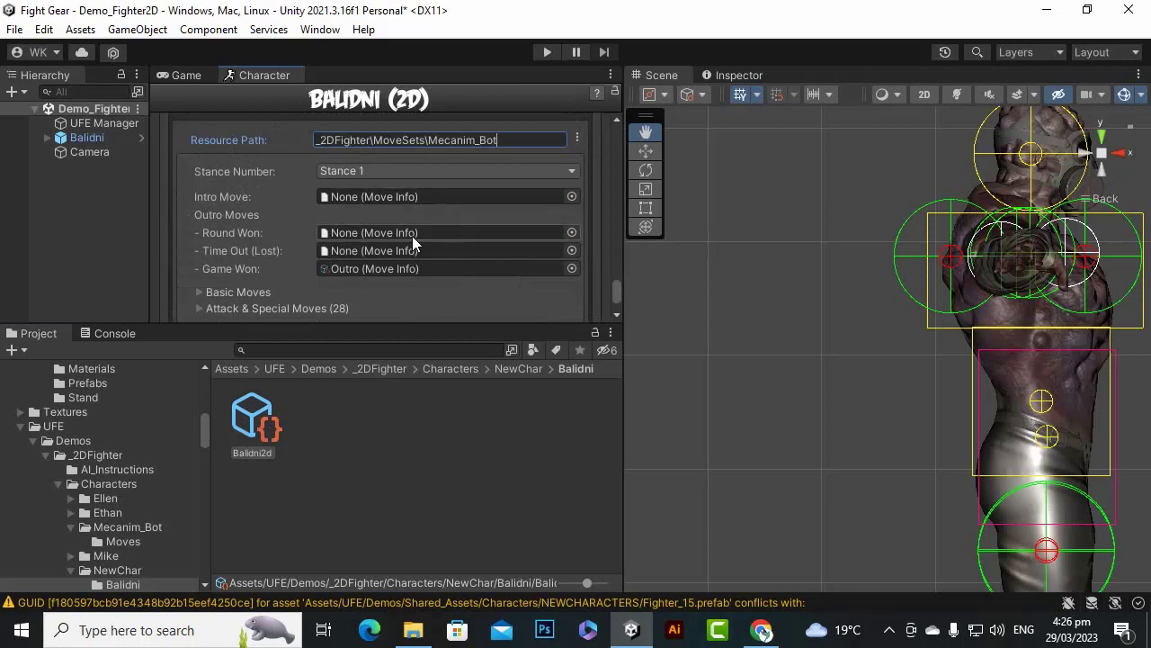
pyautogui.scroll(-5, 392, 247)
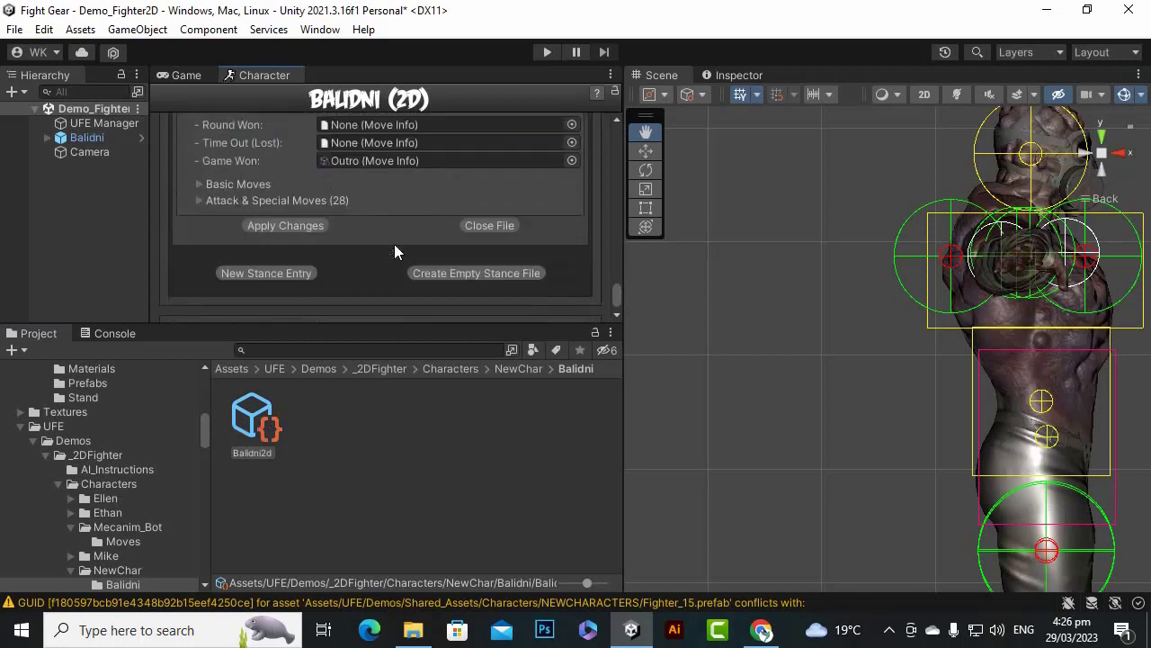
pyautogui.scroll(5, 394, 243)
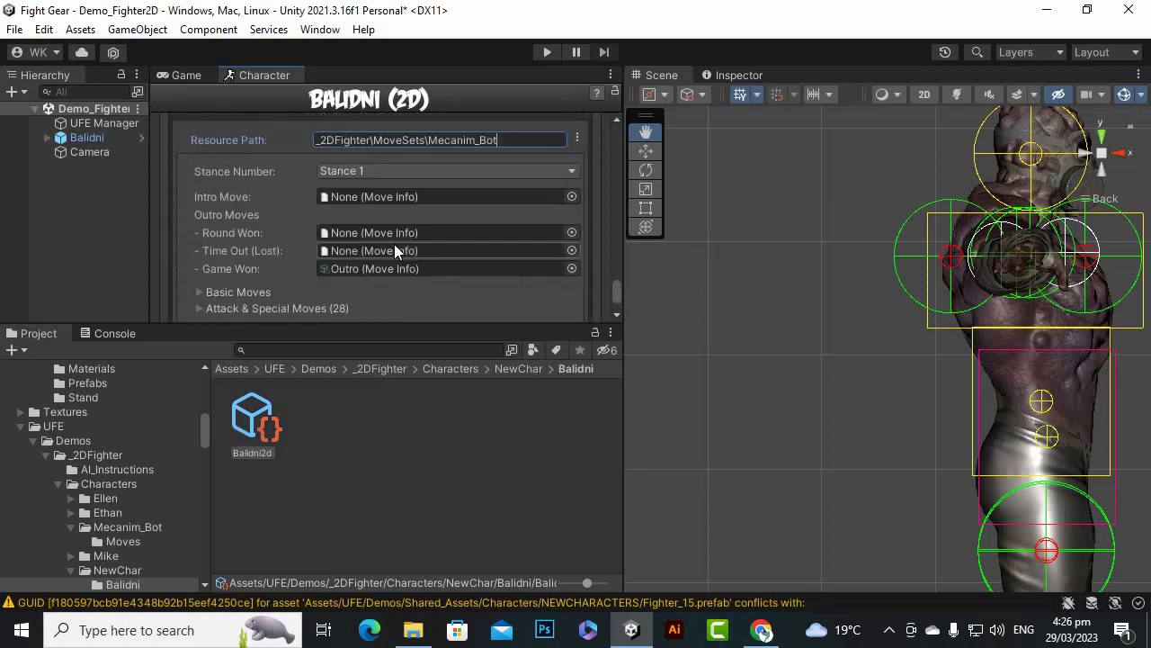
# Look at the available intro moves without picking one, and apply the changes to the loaded stance.
pyautogui.click(571, 196)
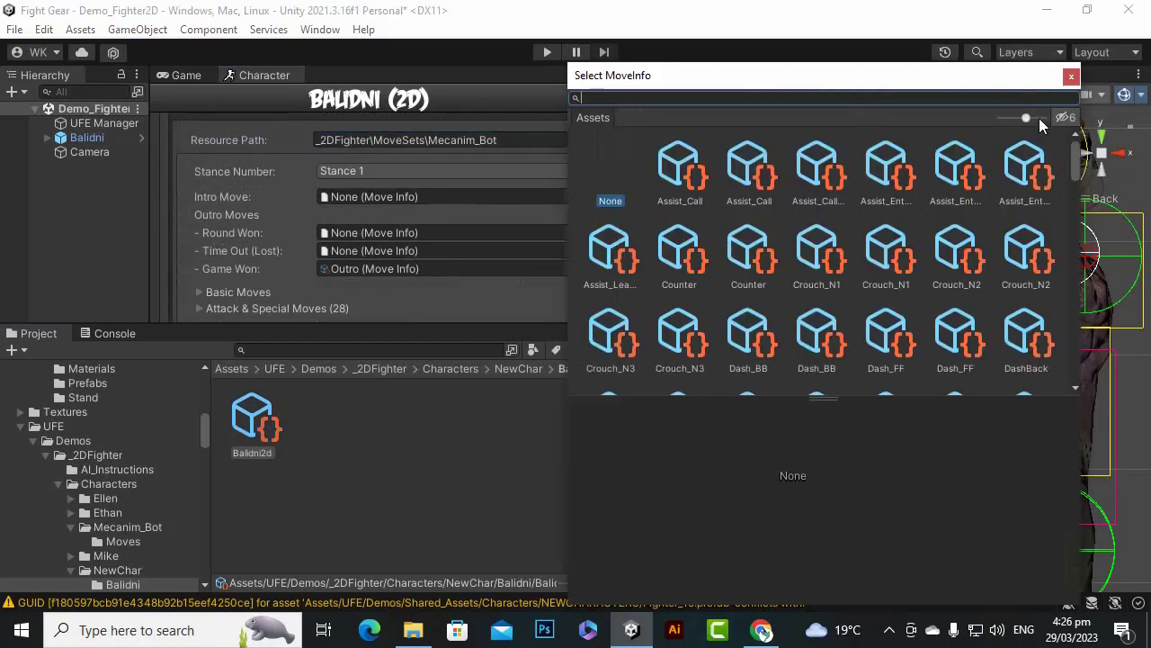
pyautogui.click(1068, 79)
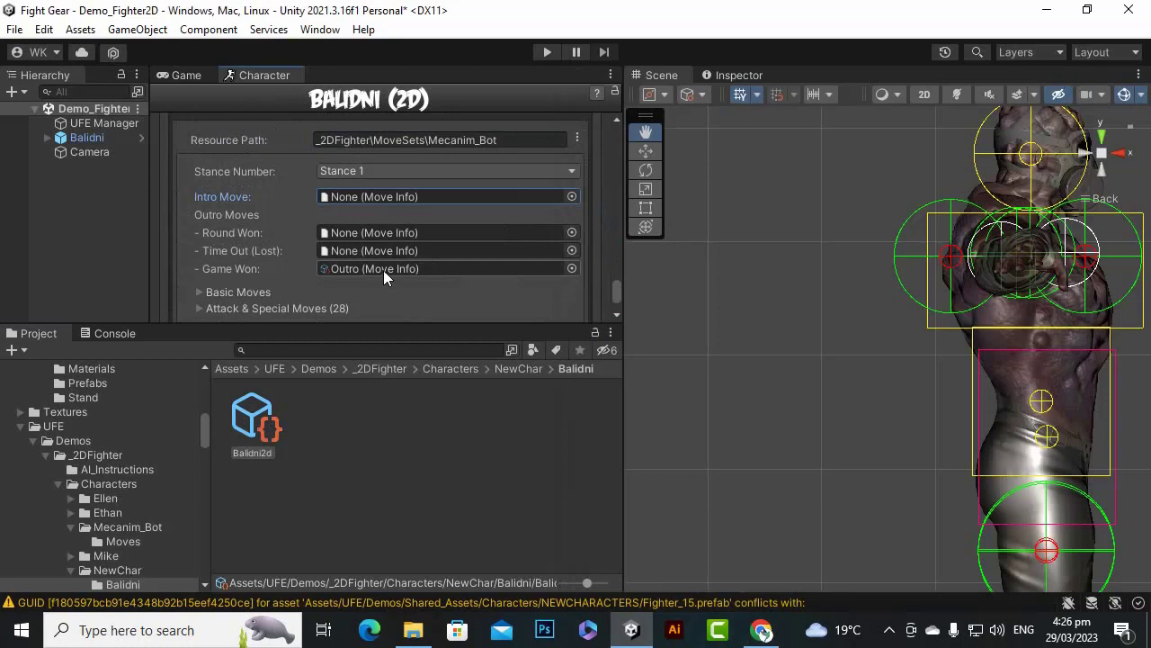
pyautogui.scroll(-2, 383, 269)
pyautogui.scroll(-2, 387, 261)
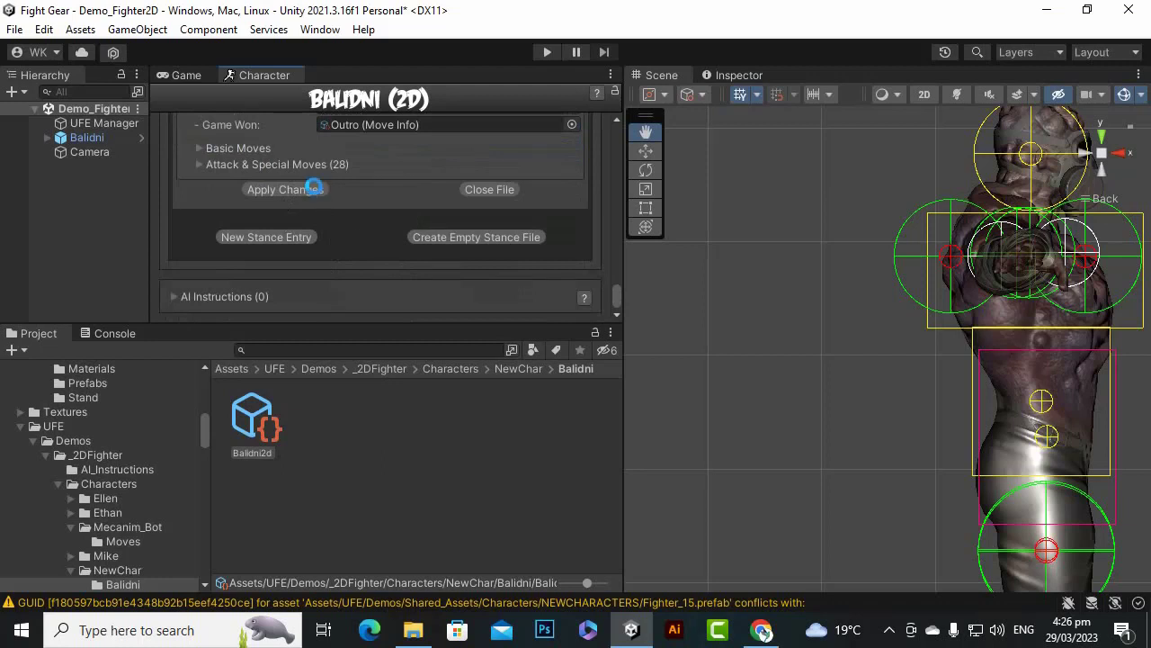
# Add a new AI instruction to Balidni with the Very Defensive behavior.
pyautogui.click(177, 298)
pyautogui.scroll(-2, 397, 234)
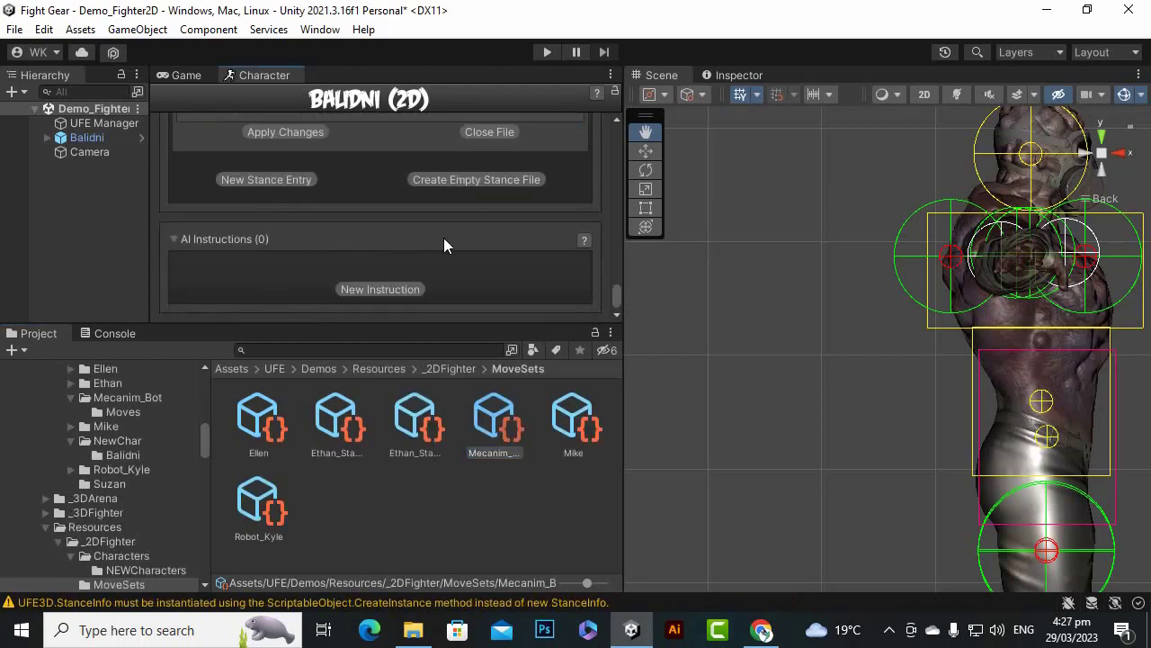
pyautogui.click(380, 290)
pyautogui.scroll(-2, 406, 234)
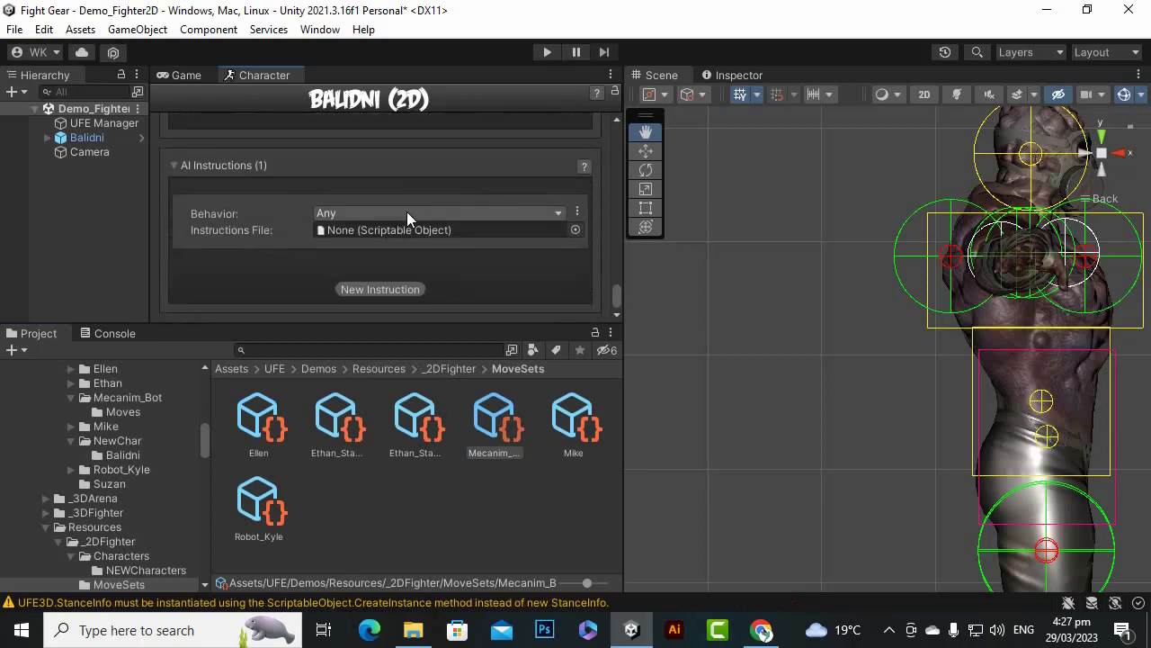
pyautogui.click(404, 212)
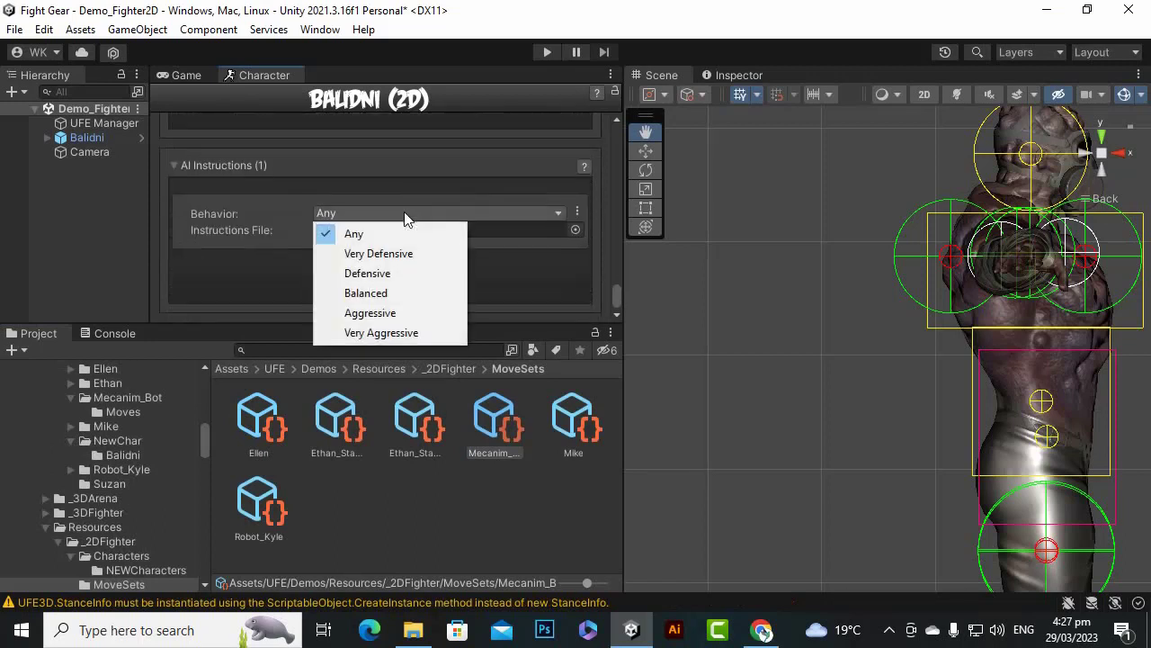
pyautogui.click(393, 259)
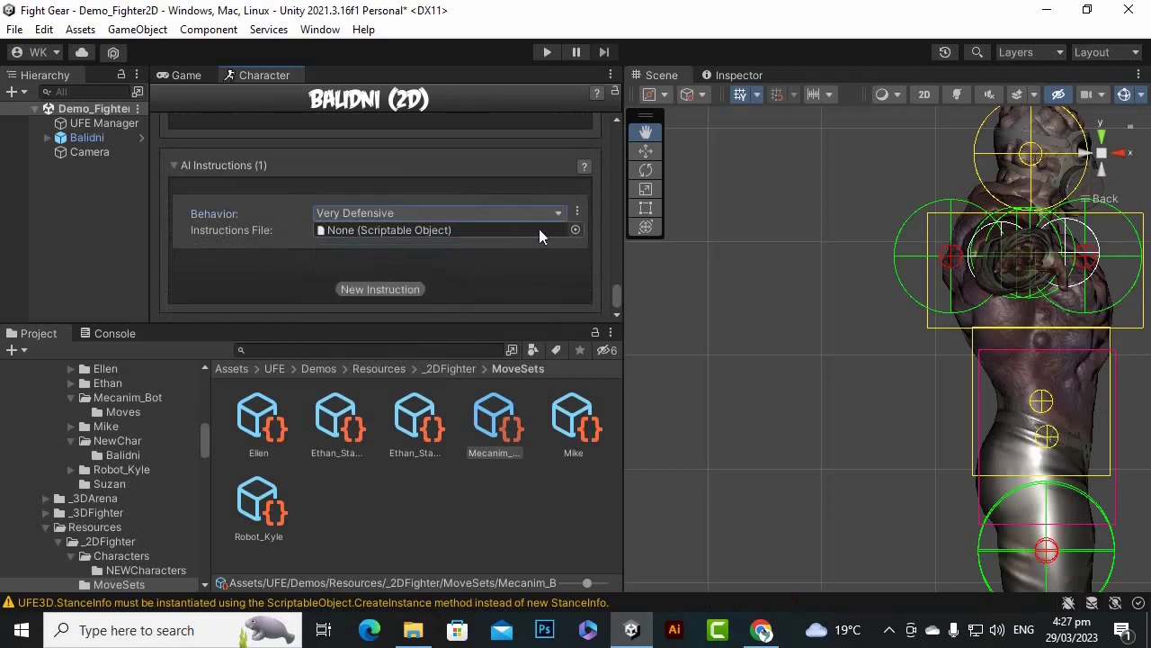
# Search the instruction files for "aggre", compare the aggressive presets, and assign RushDown_Aggressive to Balidni's AI instruction.
pyautogui.click(575, 232)
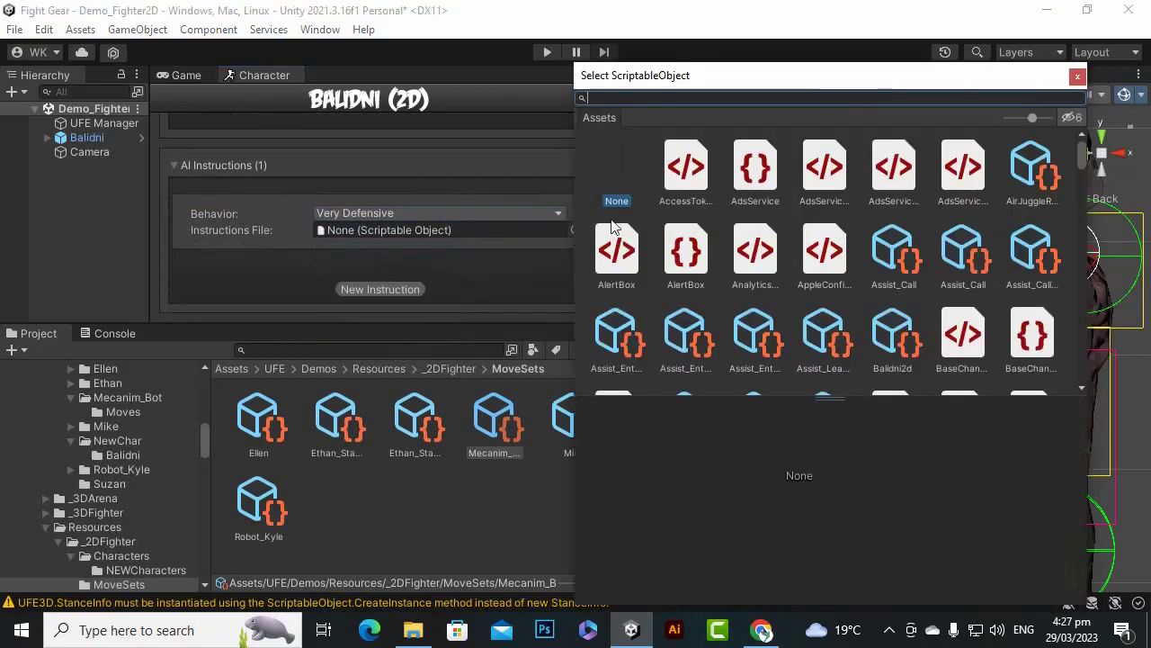
pyautogui.scroll(-1, 617, 241)
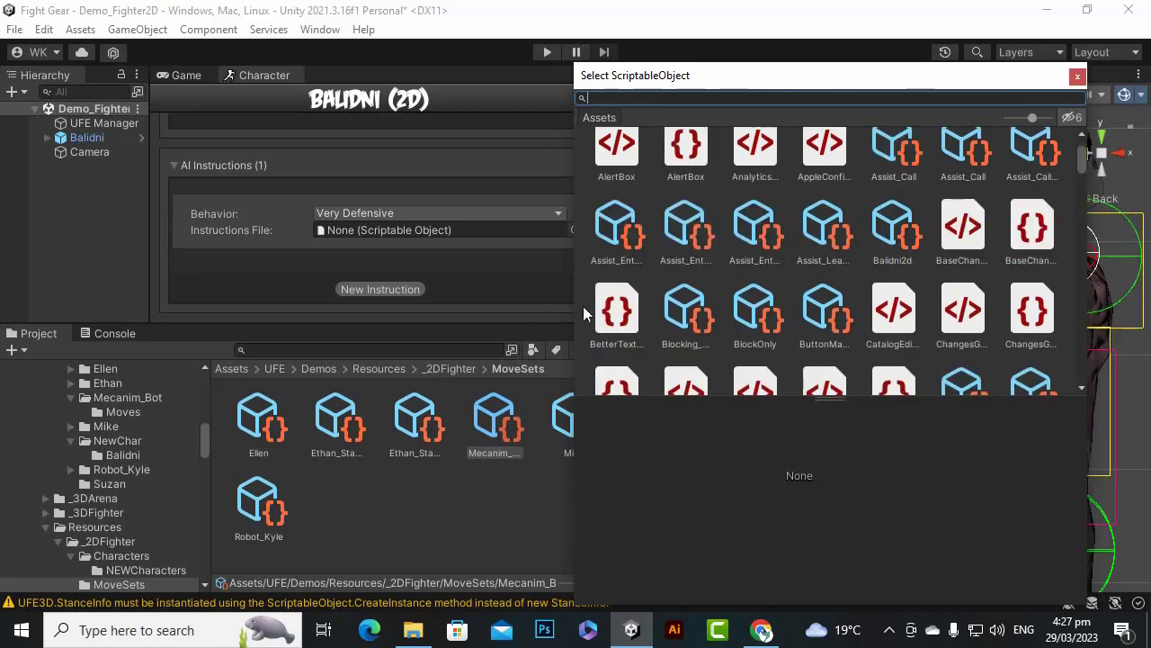
pyautogui.scroll(-3, 697, 289)
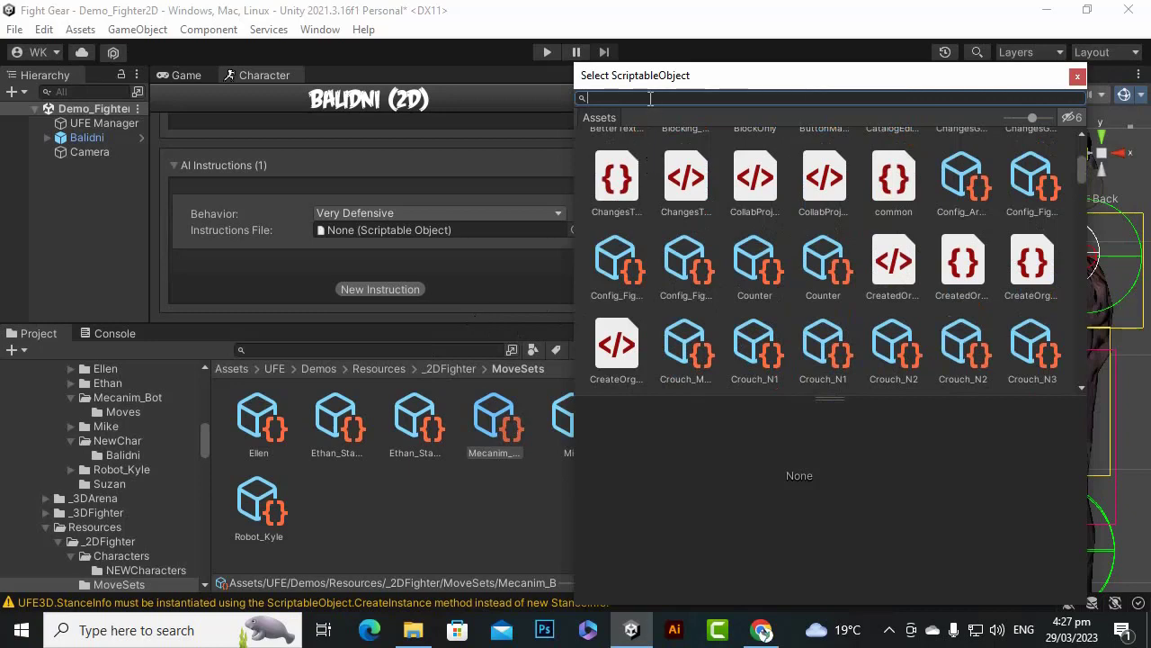
pyautogui.write('aggre')
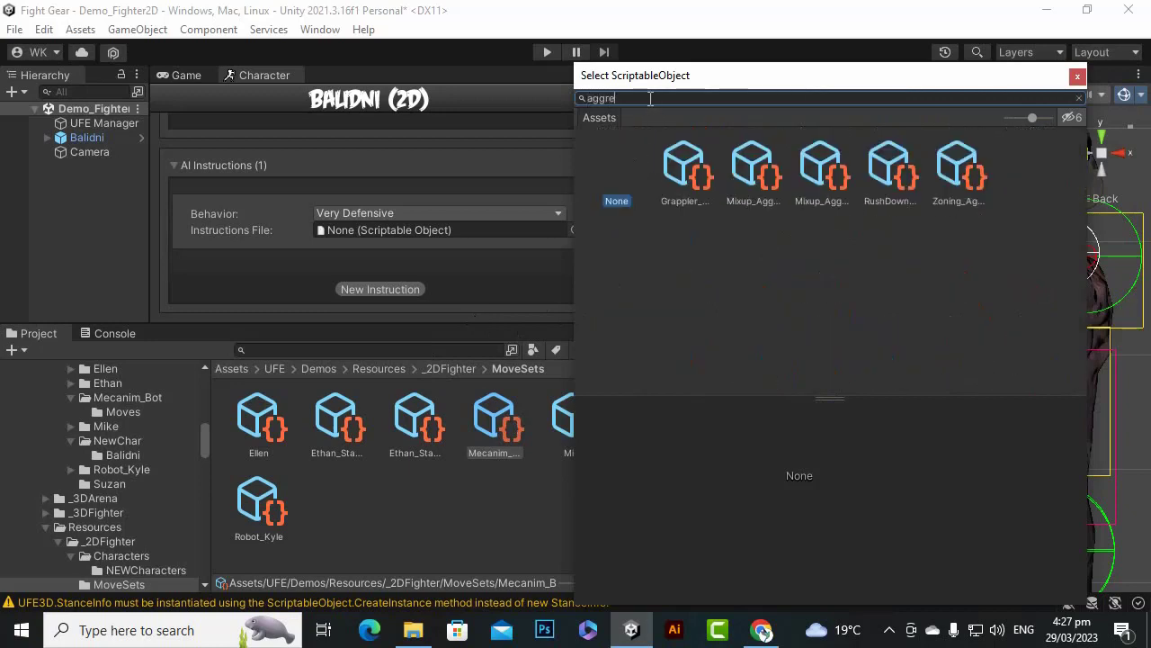
pyautogui.click(700, 171)
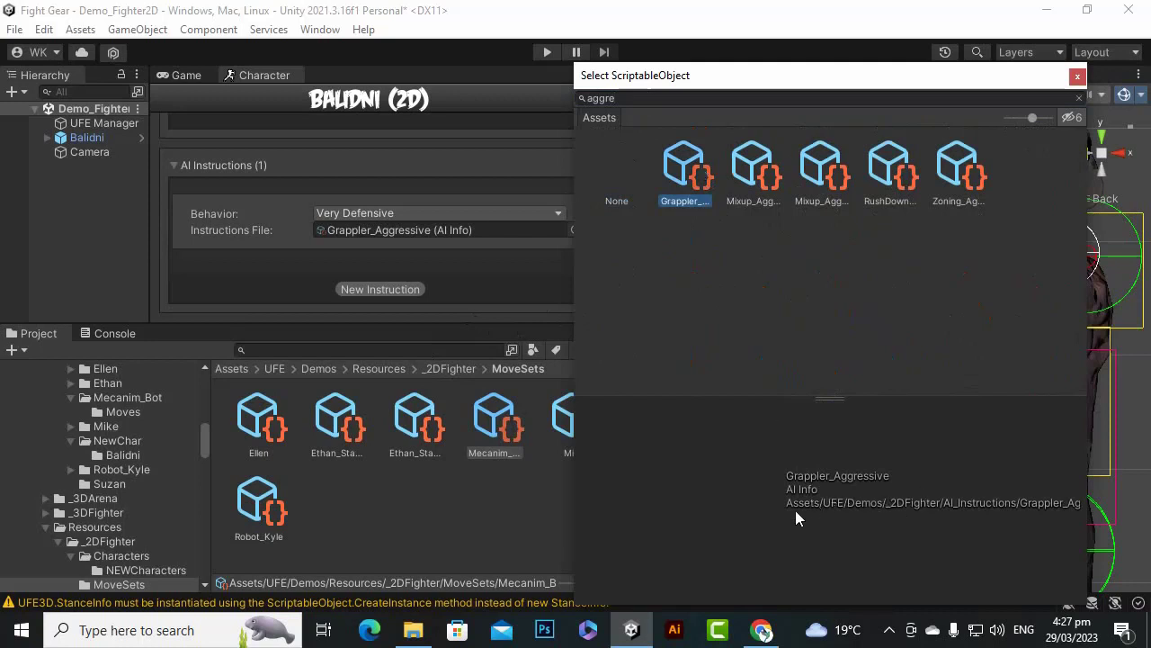
pyautogui.click(767, 182)
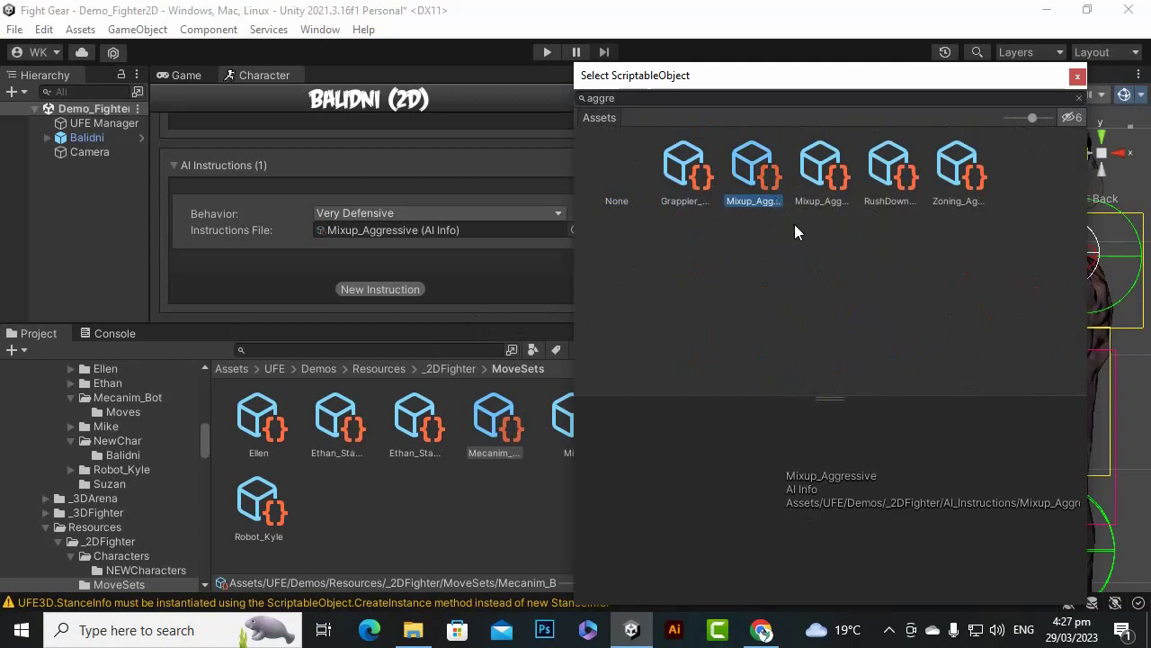
pyautogui.click(820, 171)
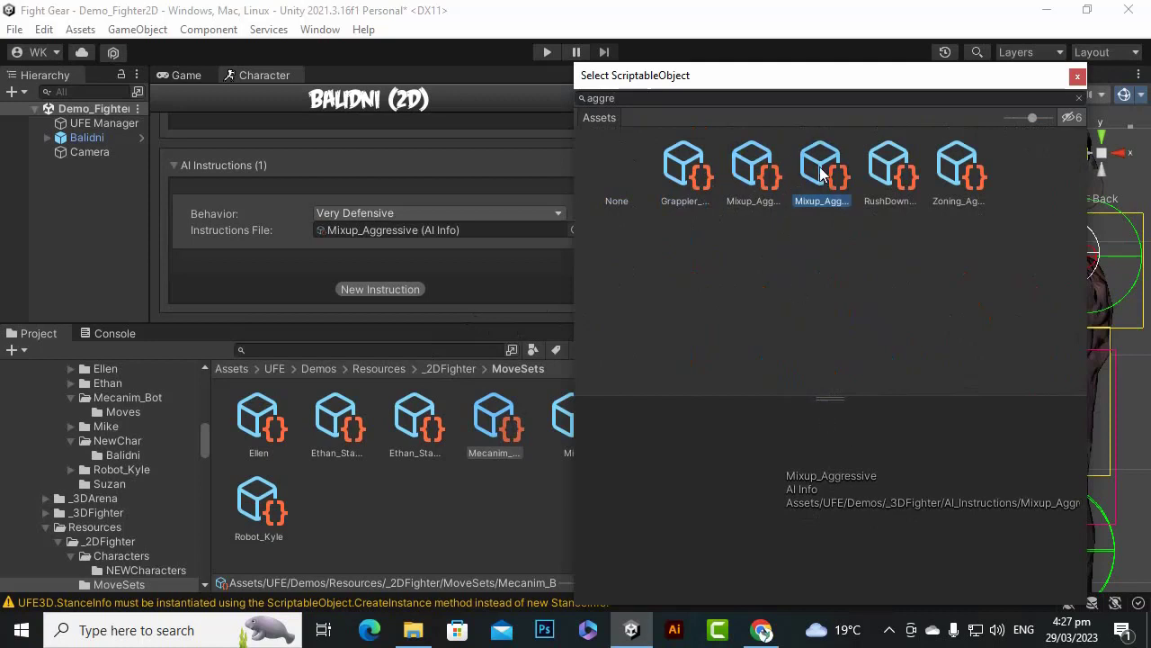
pyautogui.click(895, 180)
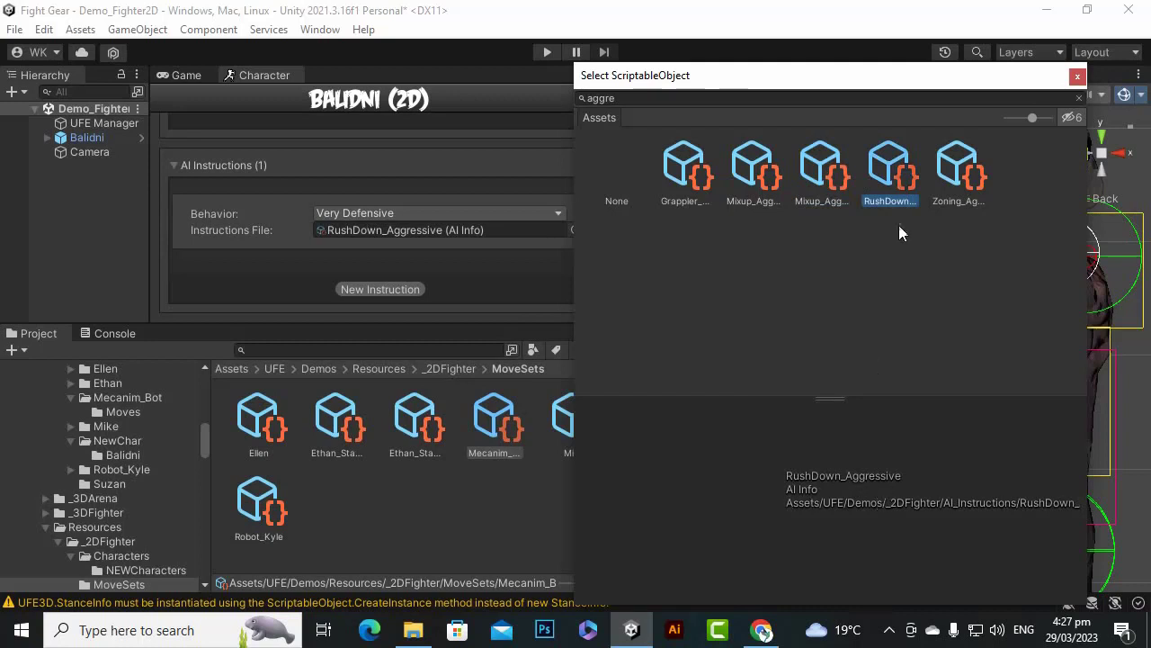
pyautogui.click(951, 169)
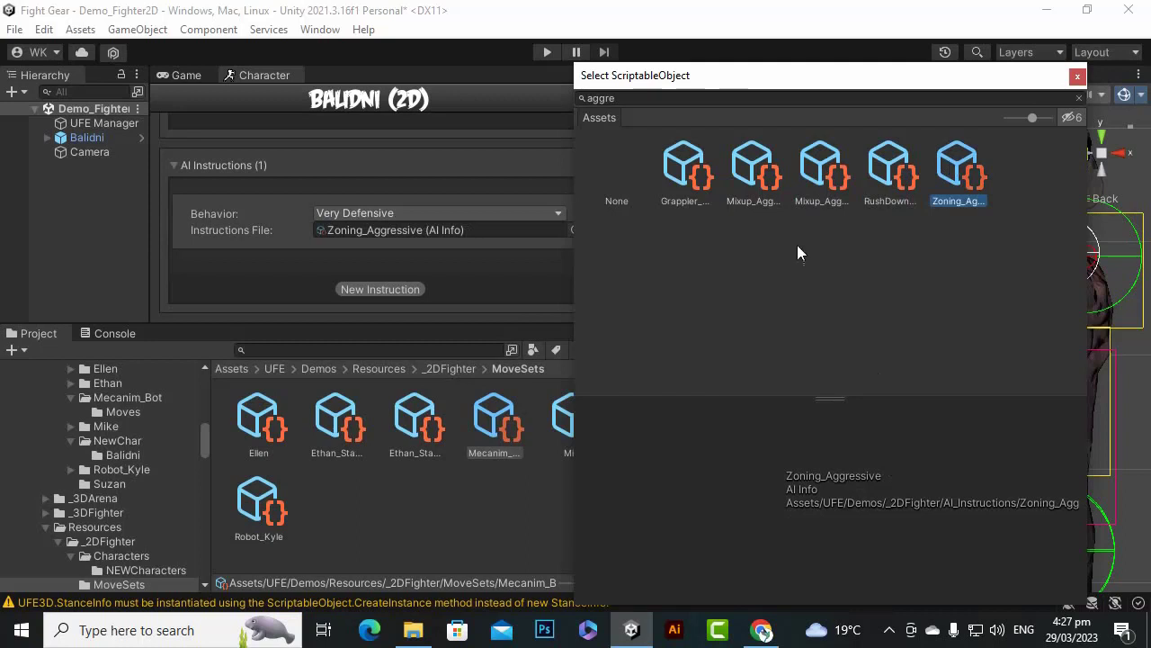
pyautogui.click(700, 180)
pyautogui.click(907, 184)
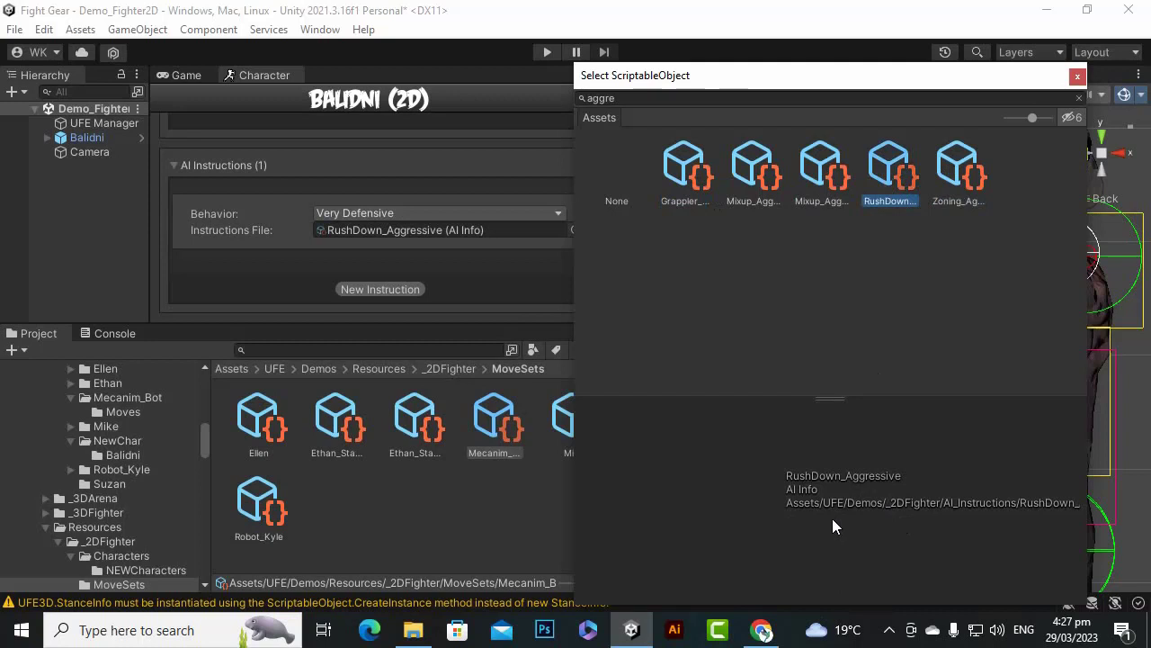
pyautogui.doubleClick(904, 171)
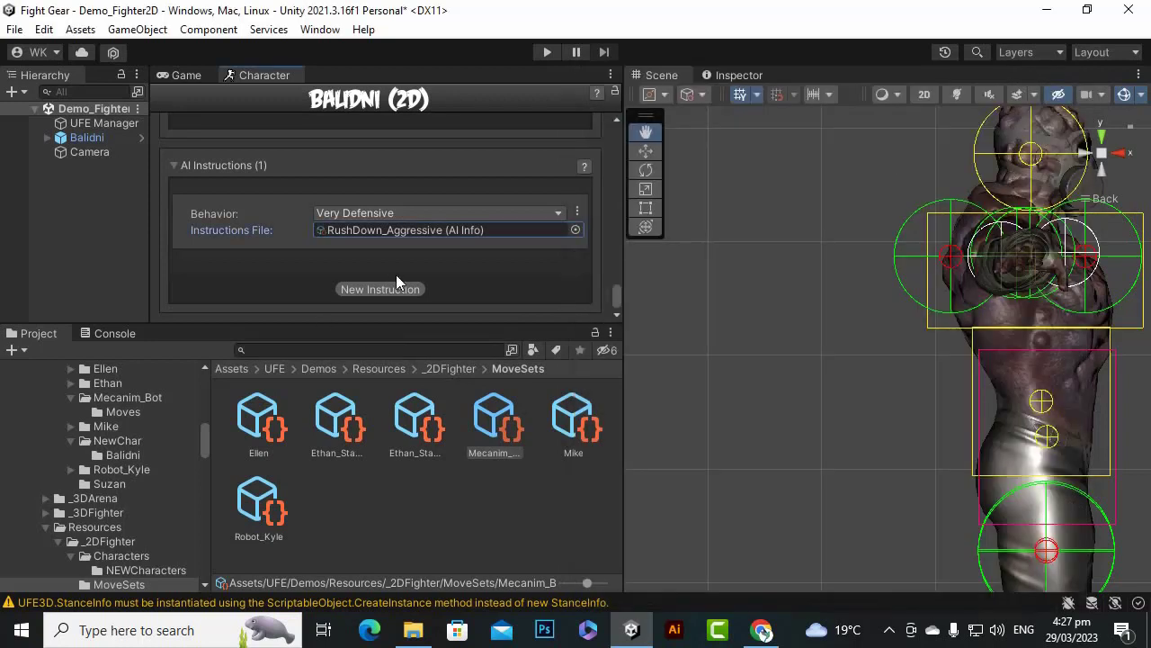
# Review Balidni's loaded Mecanim_Bot stance and apply its changes again.
pyautogui.scroll(3, 594, 265)
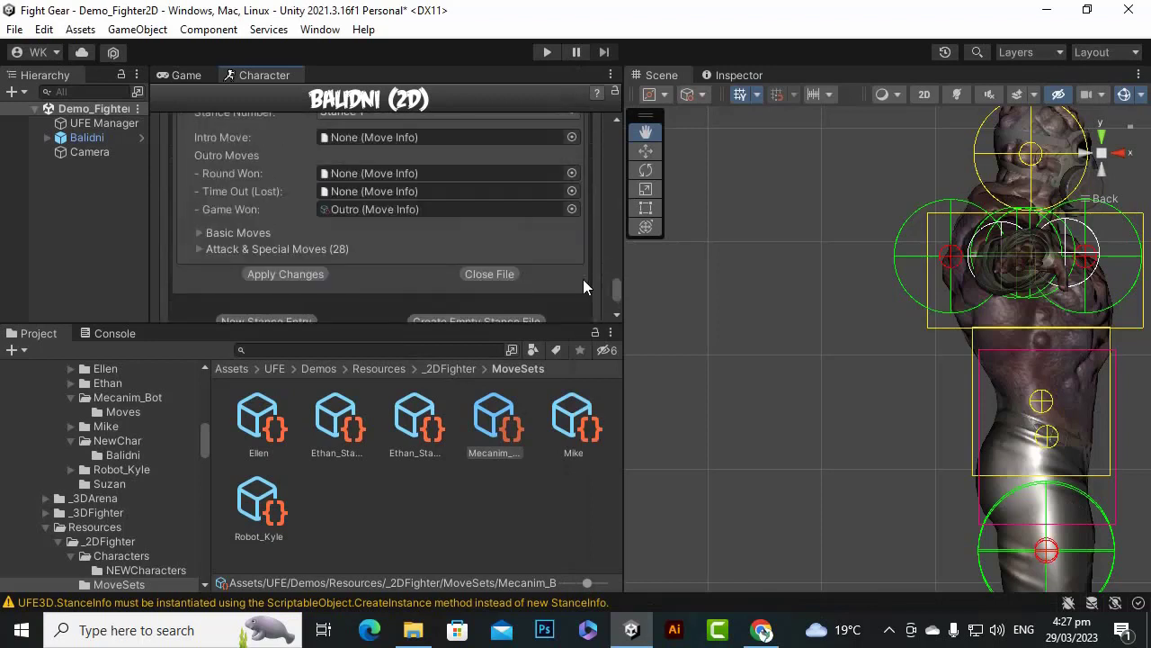
pyautogui.scroll(-3, 584, 283)
pyautogui.scroll(3, 487, 289)
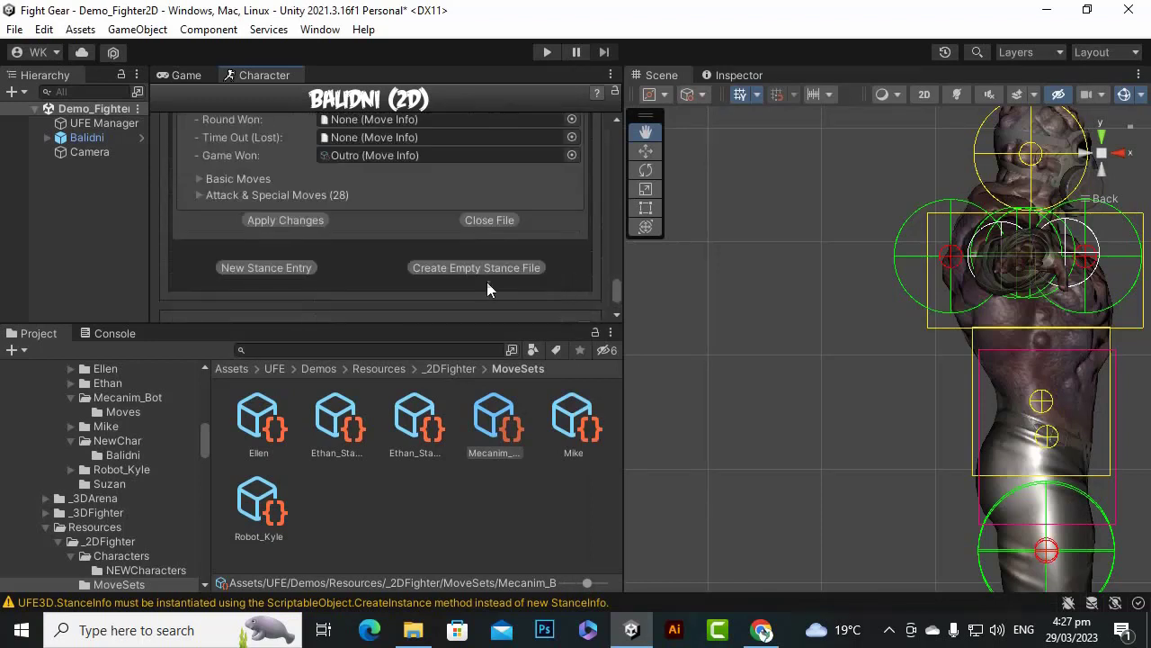
pyautogui.click(303, 225)
pyautogui.scroll(2, 530, 266)
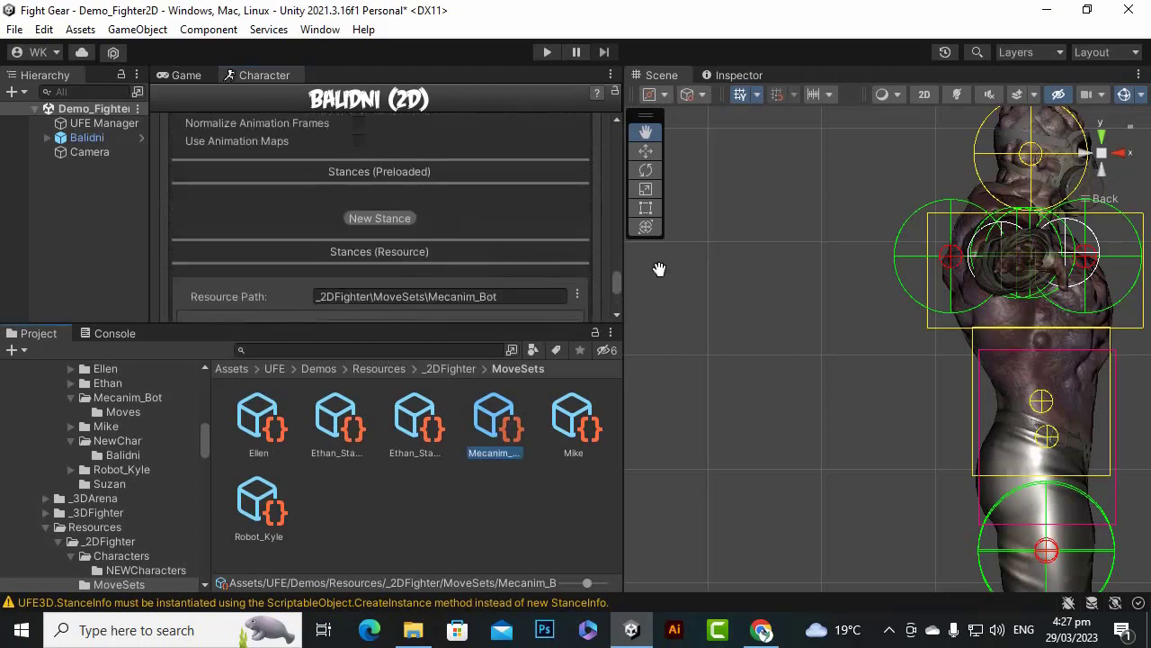
# Return to the start of Balidni's character settings and open the Assets/UFE/Demos folder.
pyautogui.click(617, 285)
pyautogui.moveTo(618, 283); pyautogui.dragTo(600, 136)
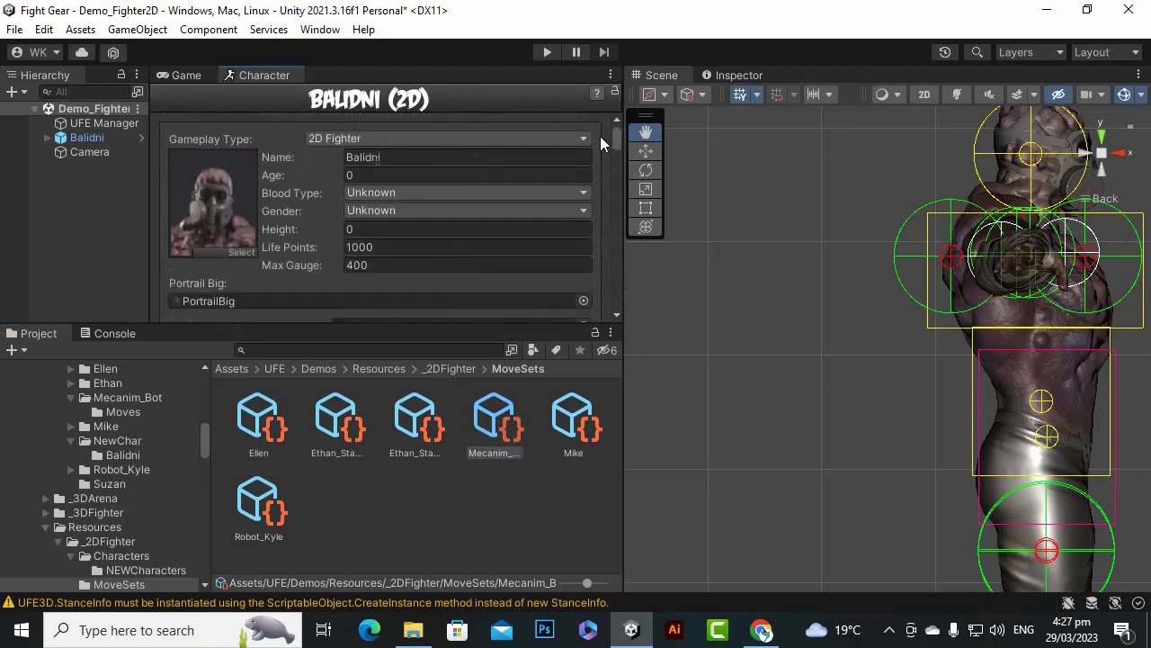
pyautogui.click(232, 370)
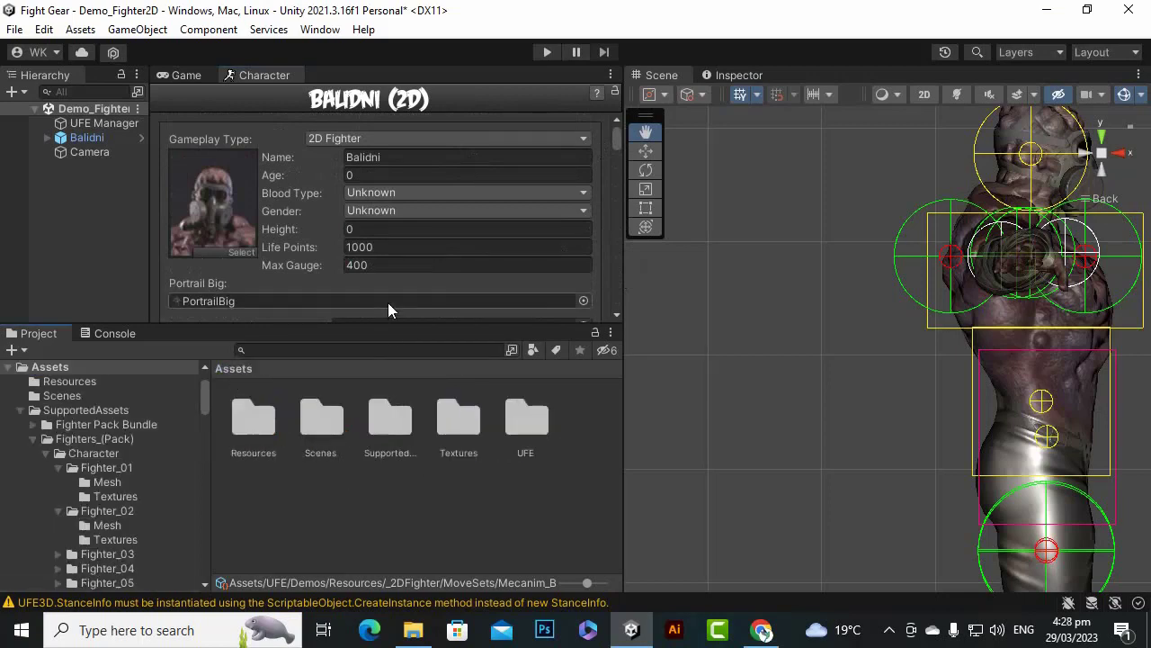
pyautogui.doubleClick(502, 424)
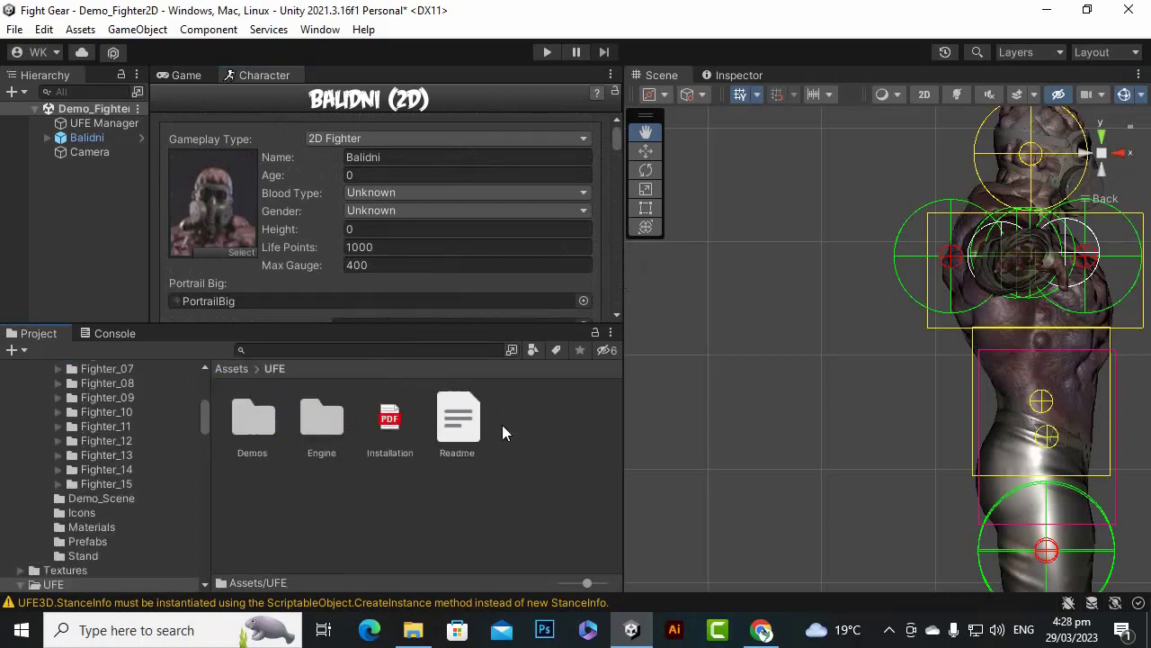
pyautogui.doubleClick(232, 431)
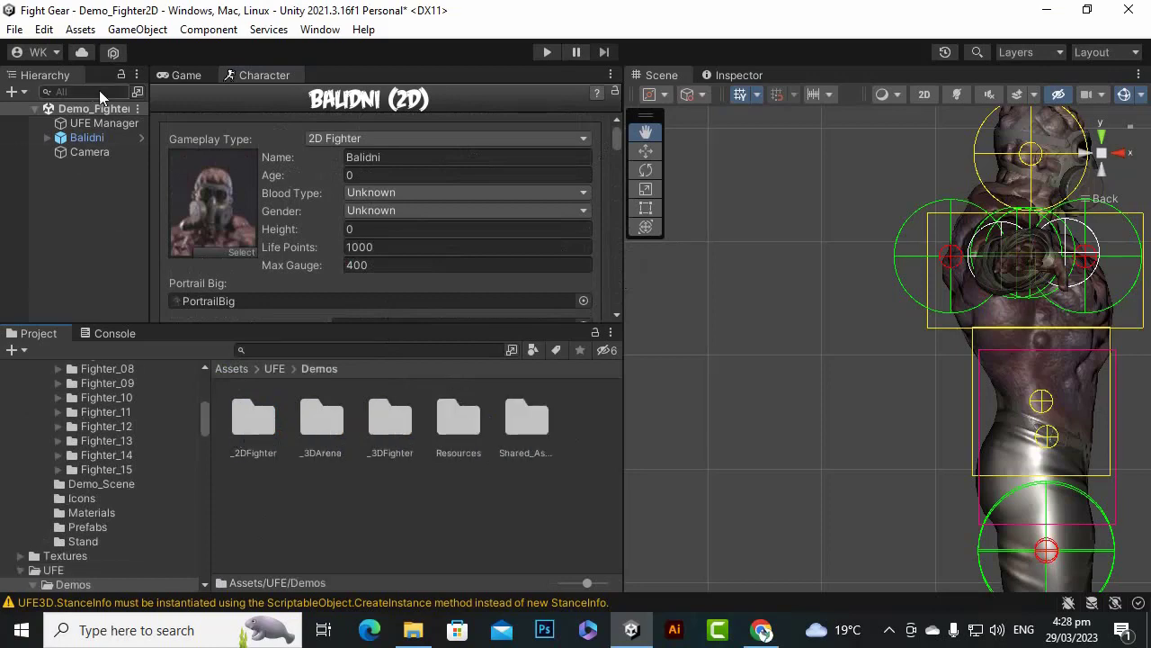
# Select Balidni in the scene, widen the Character editor and dock it in its own column between the Game and Scene views.
pyautogui.click(91, 136)
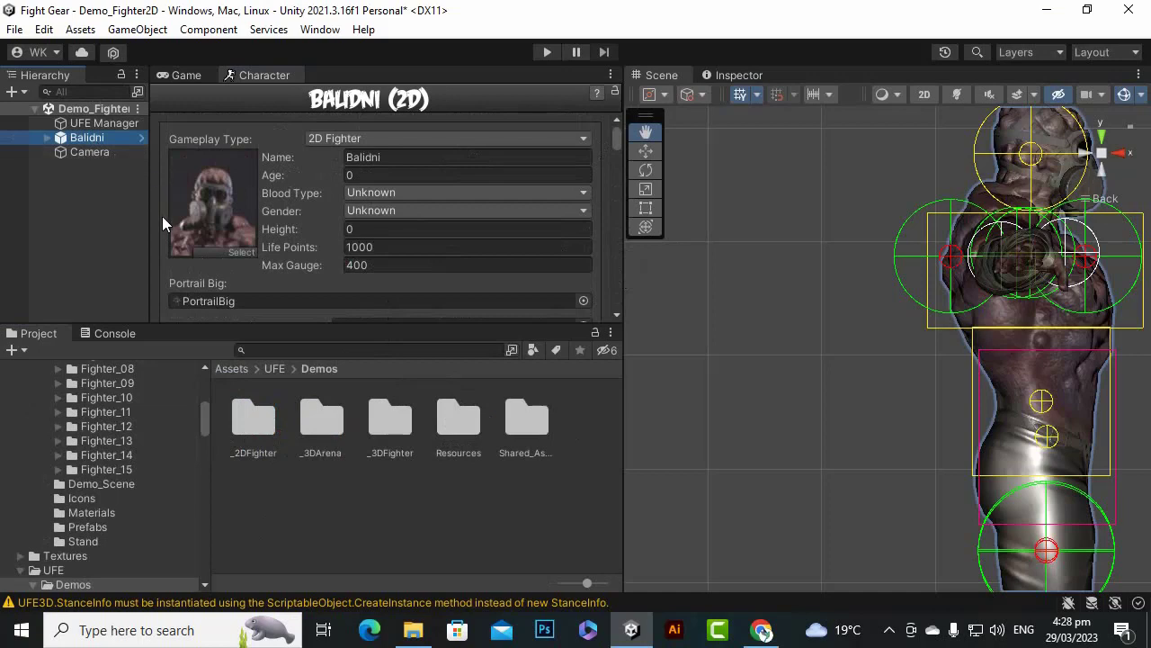
pyautogui.moveTo(626, 289); pyautogui.dragTo(746, 296)
pyautogui.scroll(-3, 475, 254)
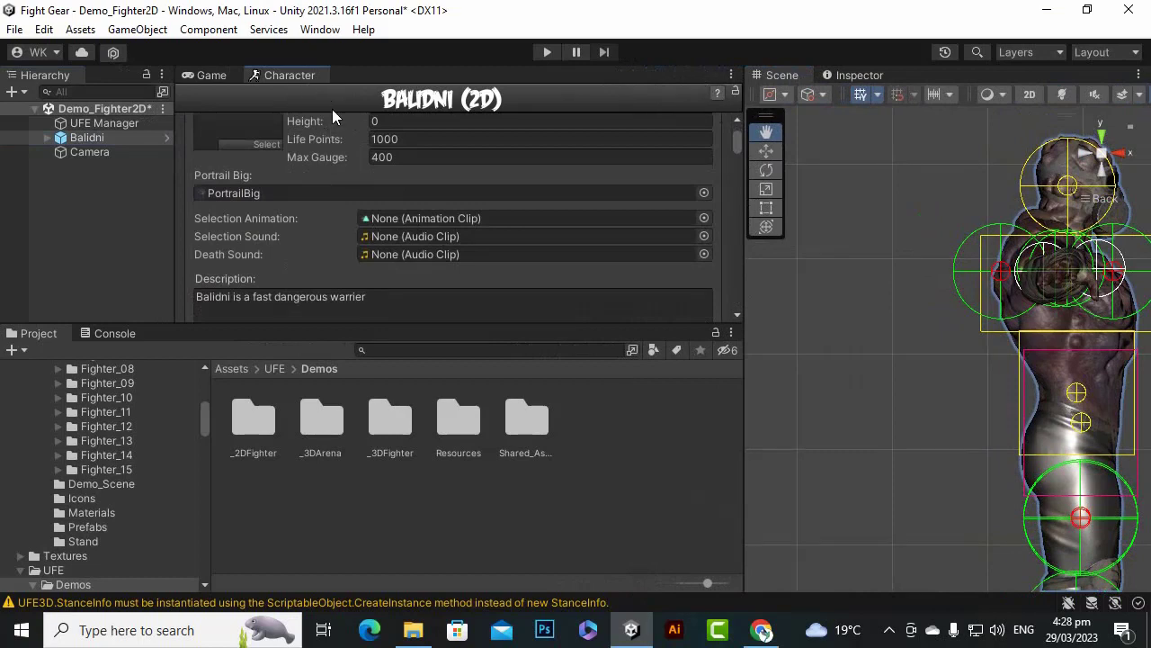
pyautogui.rightClick(303, 75)
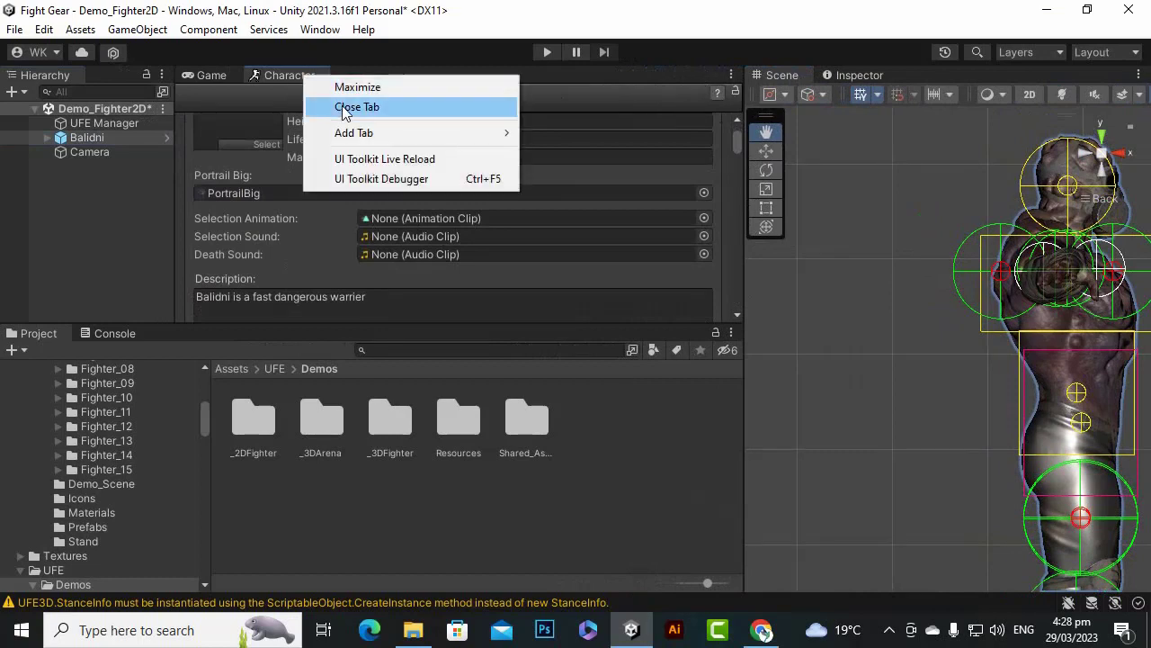
pyautogui.click(453, 12)
pyautogui.moveTo(300, 80); pyautogui.dragTo(526, 206)
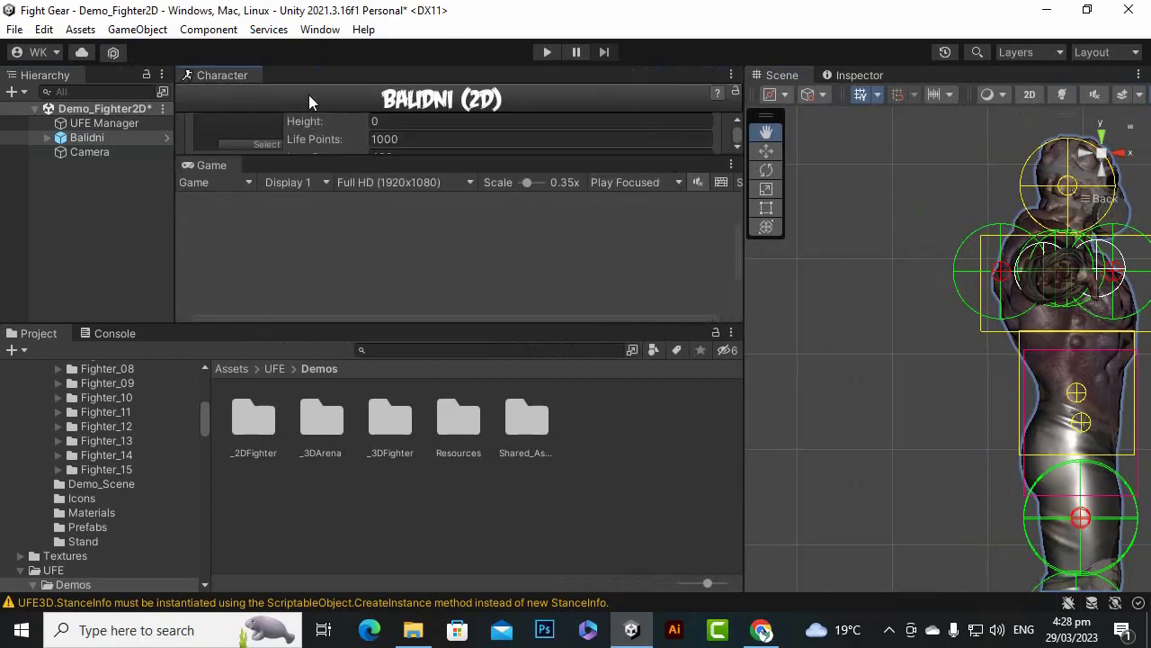
pyautogui.moveTo(225, 73); pyautogui.dragTo(790, 259)
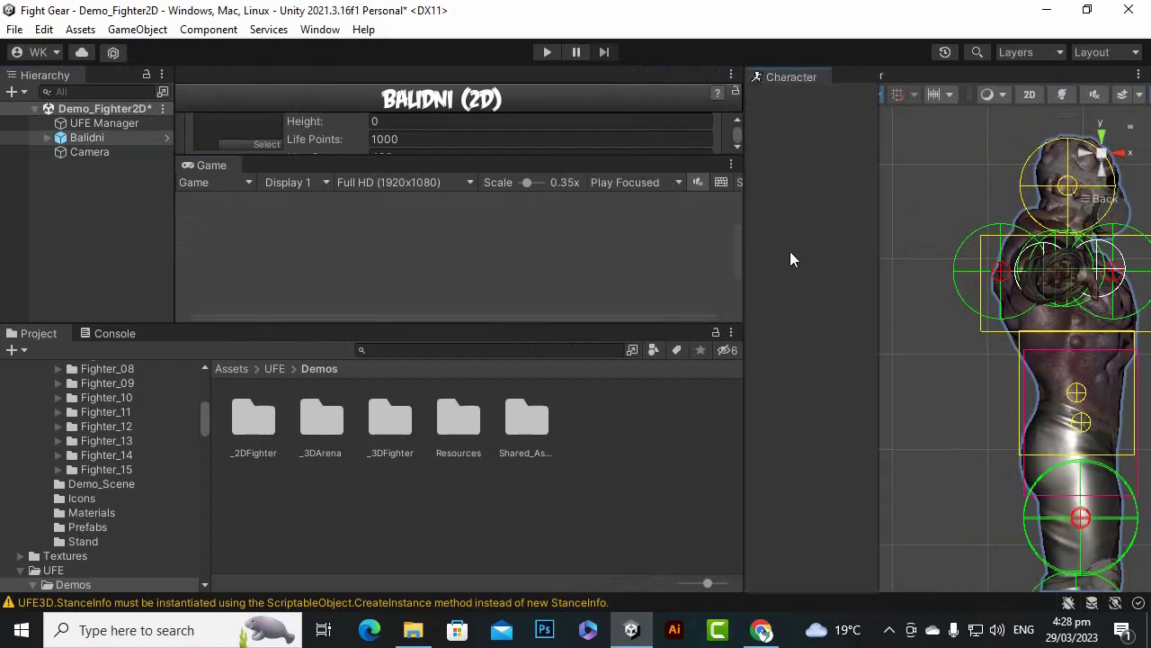
pyautogui.moveTo(805, 346); pyautogui.dragTo(805, 346)
# Close the Character editor for Balidni.
pyautogui.click(867, 75)
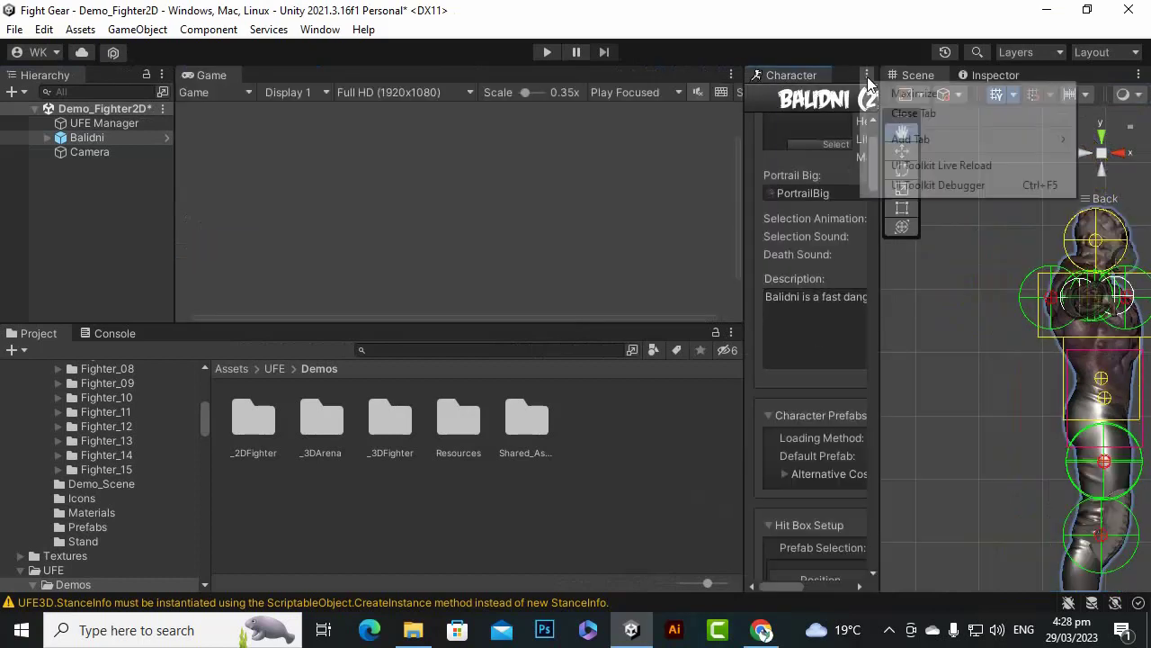
pyautogui.click(833, 329)
pyautogui.scroll(-3, 819, 397)
pyautogui.scroll(3, 823, 408)
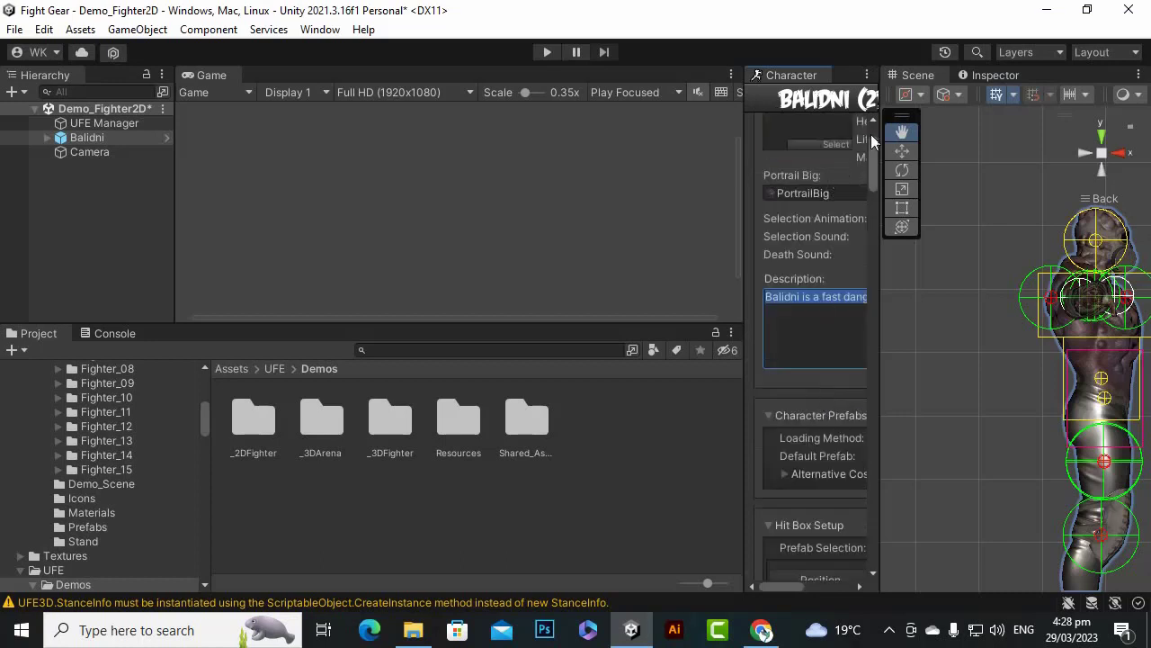
pyautogui.scroll(2, 865, 131)
pyautogui.click(869, 76)
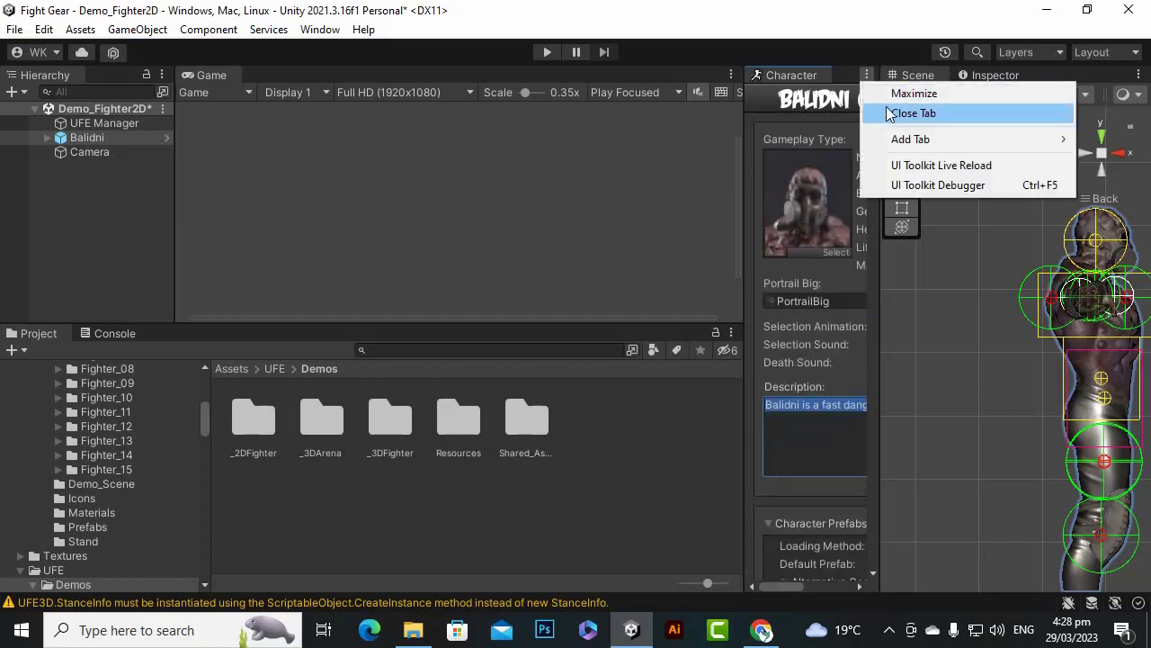
pyautogui.click(890, 113)
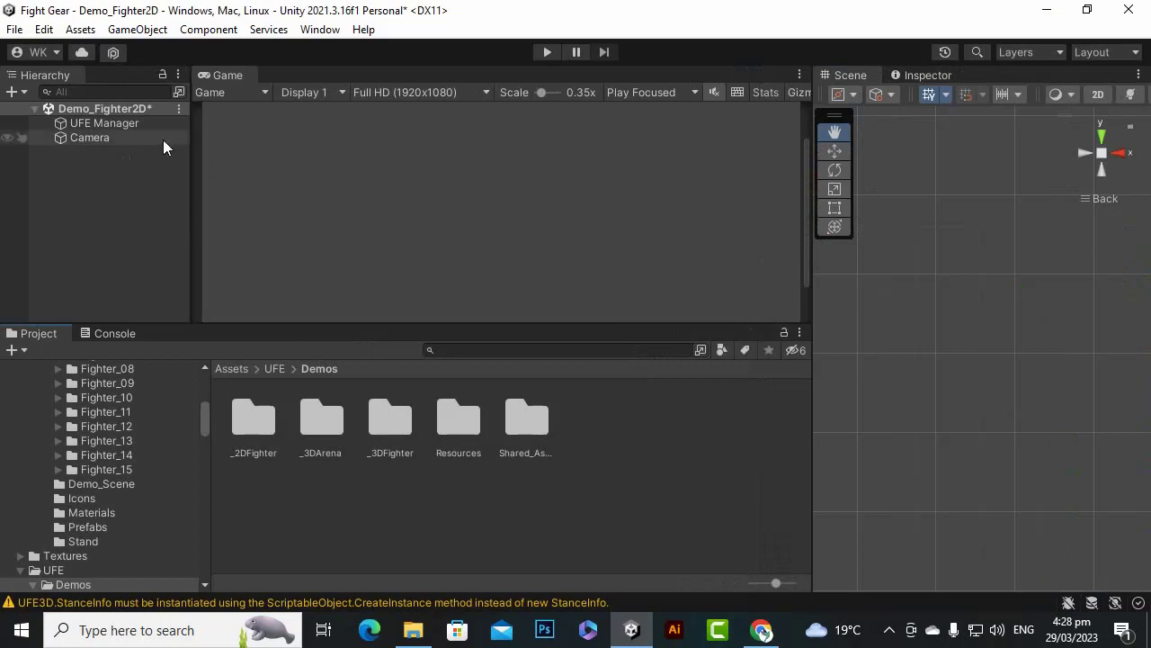
# Locate the config asset used by the UFE Manager, duplicate Config_Fighter2D and rename the copy Fight_Gear.
pyautogui.click(95, 126)
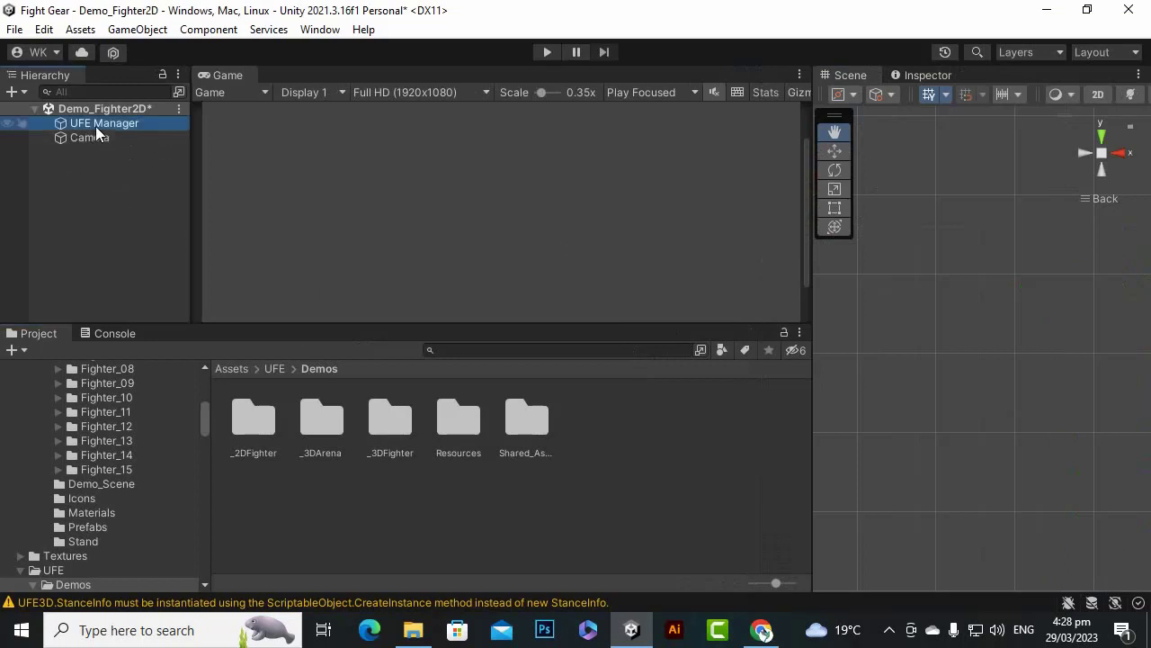
pyautogui.click(926, 75)
pyautogui.click(1022, 272)
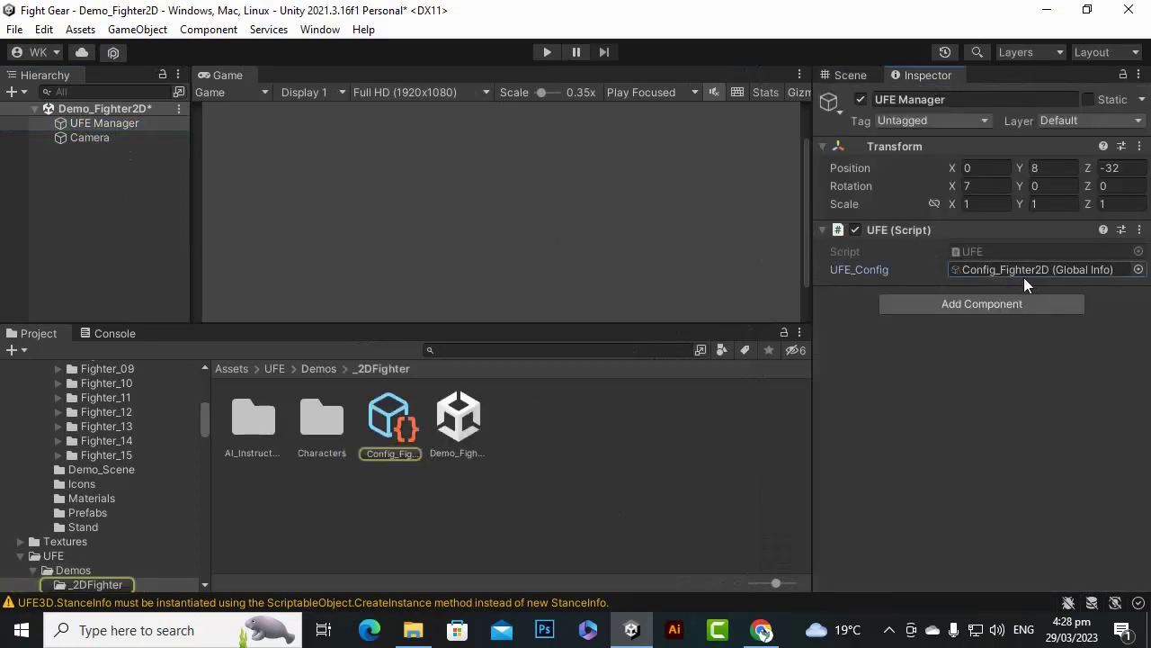
pyautogui.click(396, 418)
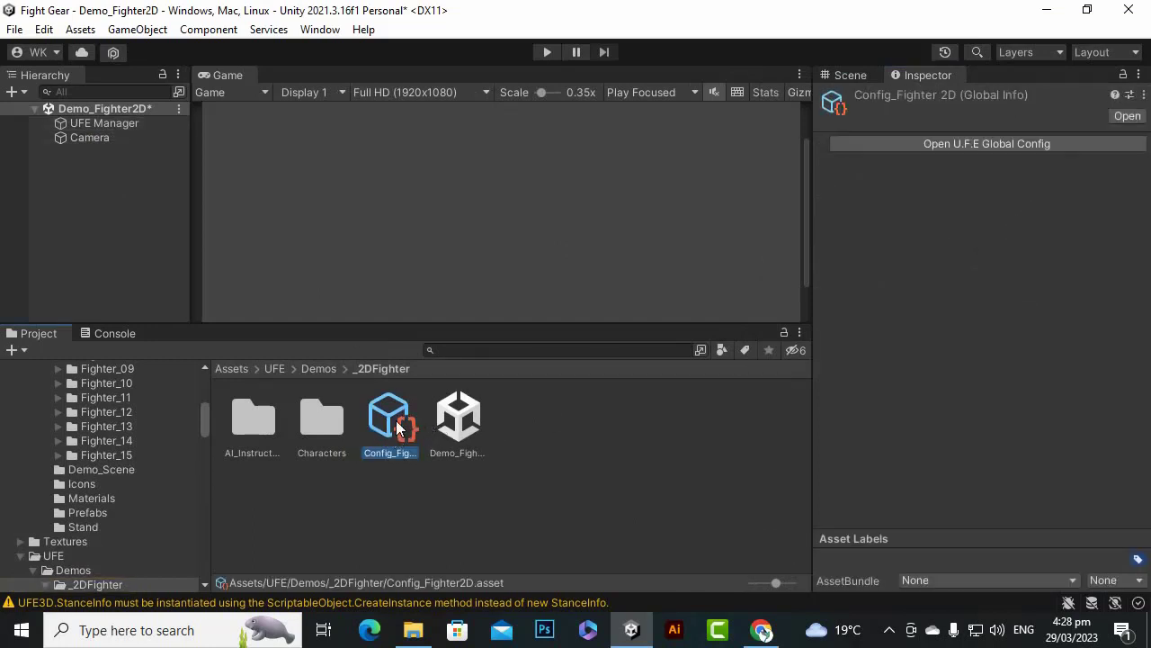
pyautogui.hotkey('ctrl', 'd')
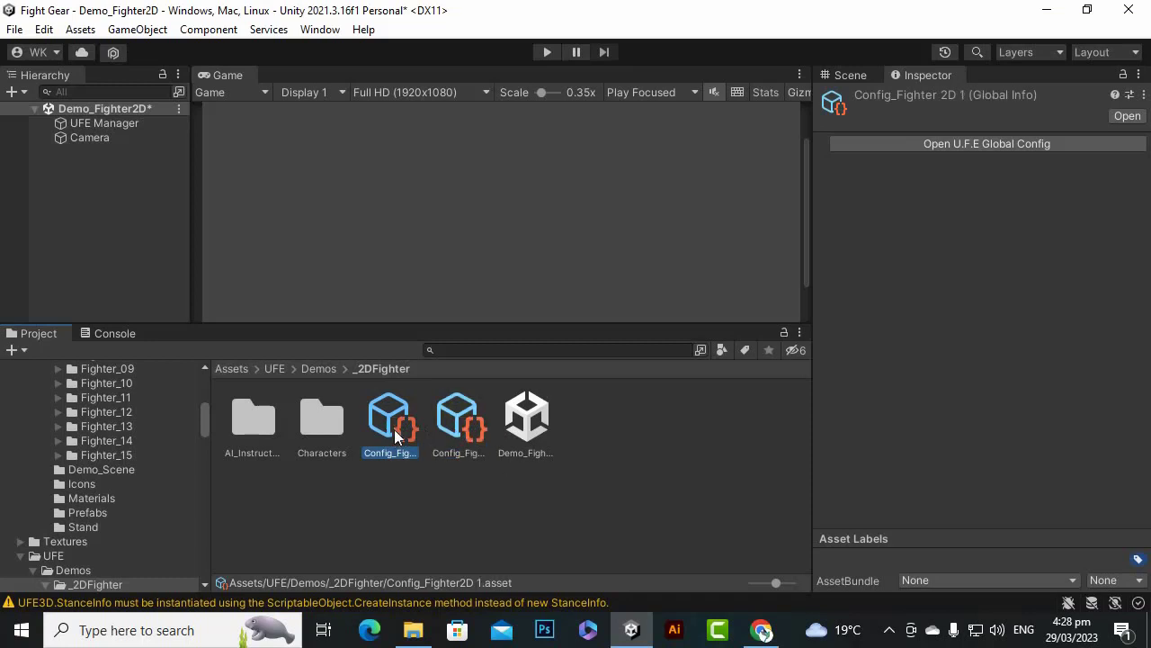
pyautogui.rightClick(394, 429)
pyautogui.click(503, 229)
pyautogui.write('Fight_Gear')
pyautogui.press('Return')
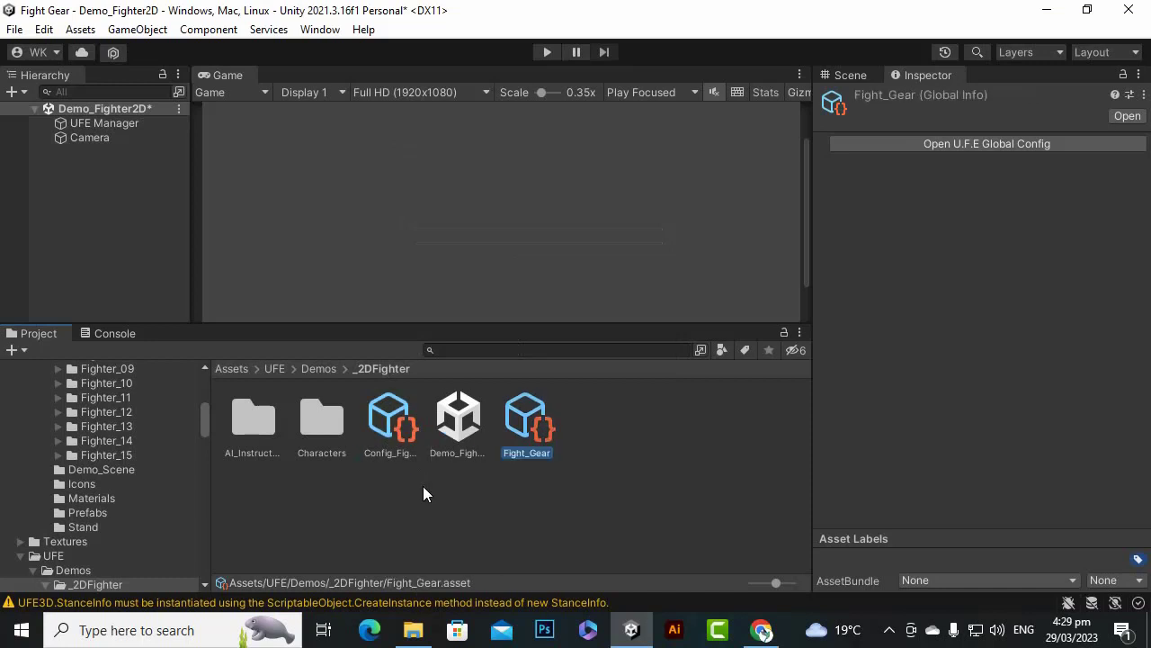
# Assign Fight_Gear as the UFE Manager's UFE_Config, and open its U.F.E Global Config docked beside the Inspector.
pyautogui.click(117, 123)
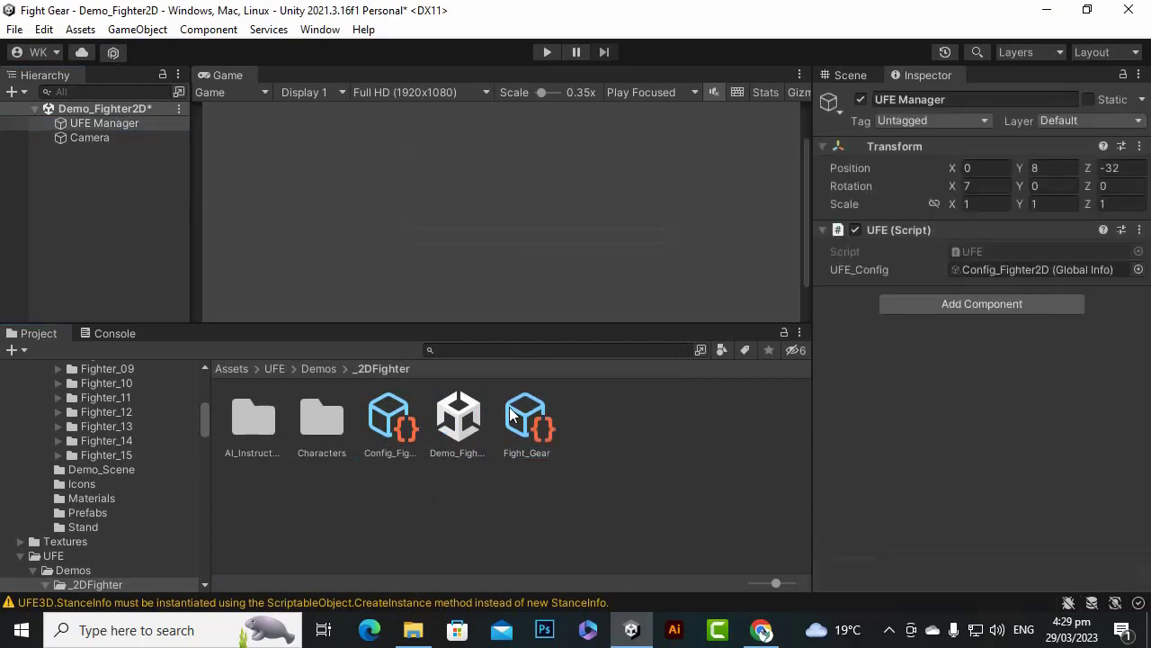
pyautogui.moveTo(887, 252); pyautogui.dragTo(1012, 270)
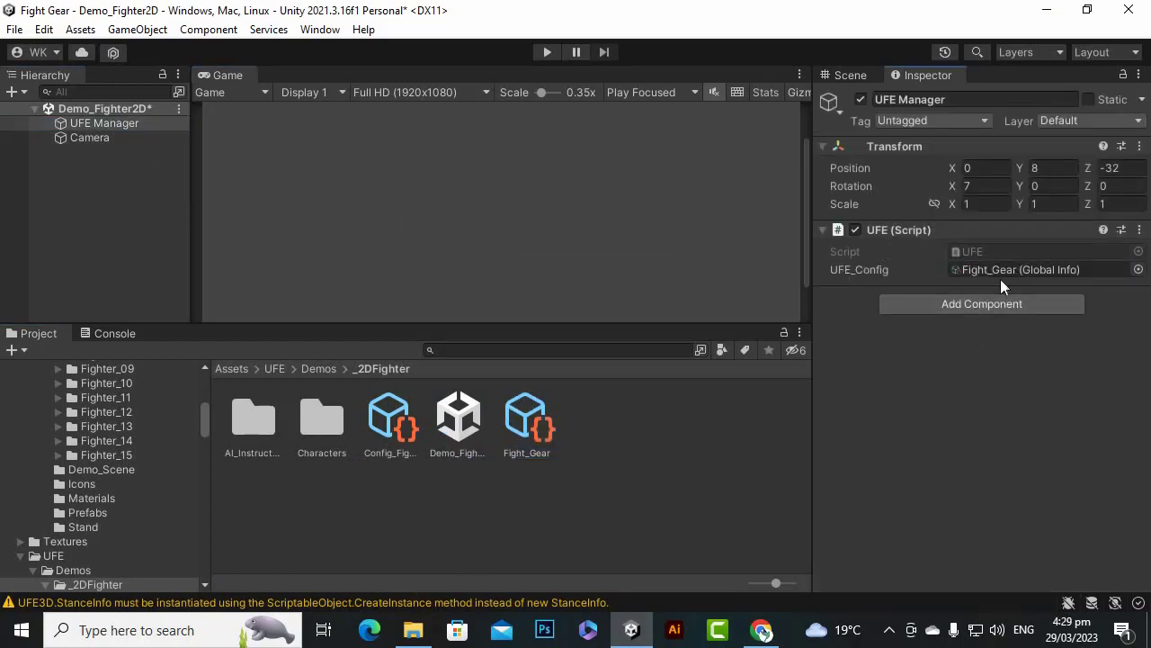
pyautogui.click(526, 423)
pyautogui.click(961, 146)
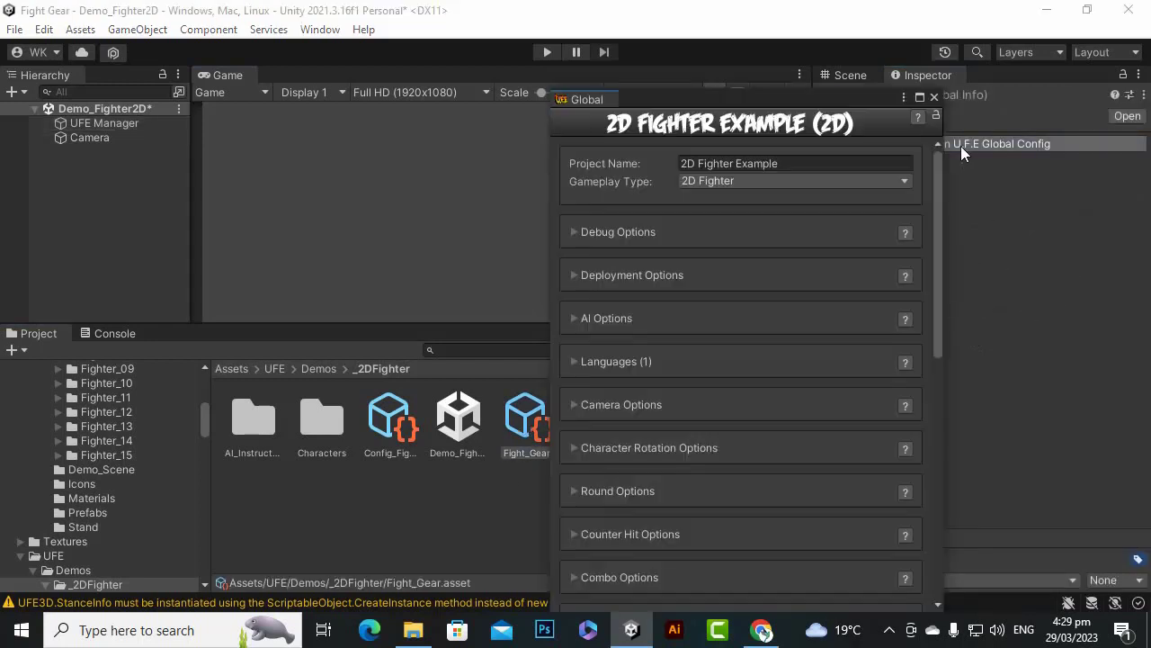
pyautogui.moveTo(610, 97); pyautogui.dragTo(970, 81)
pyautogui.moveTo(815, 113); pyautogui.dragTo(808, 114)
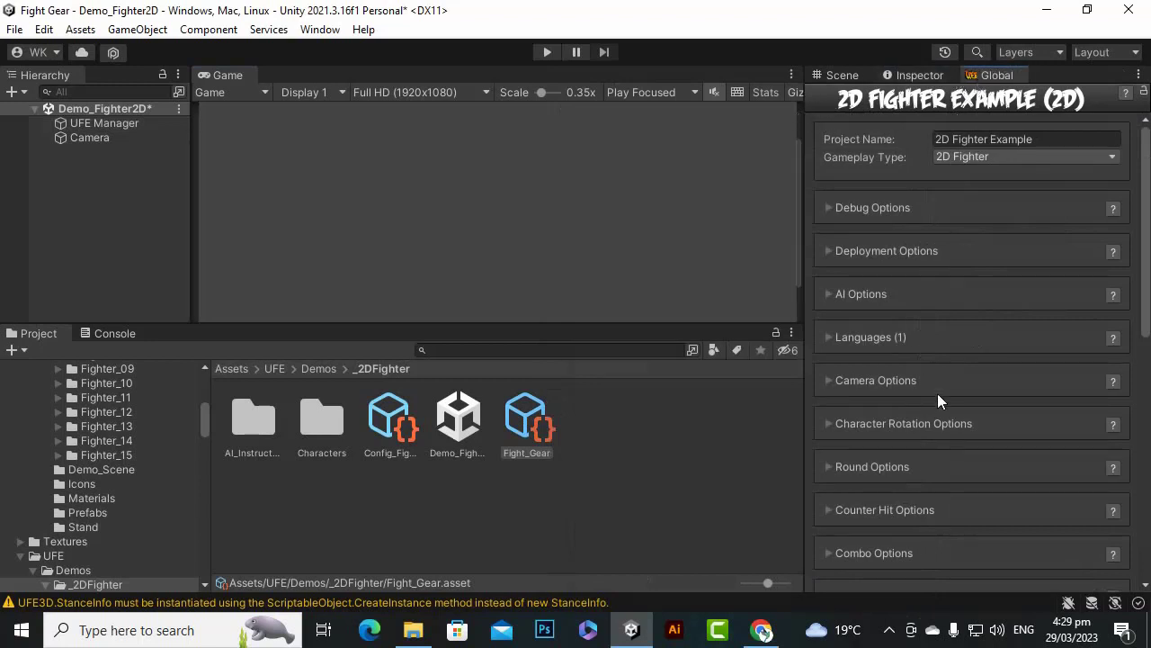
# Add a new character entry to the Fight_Gear global config and assign Balidni2d as its character file.
pyautogui.scroll(-3, 922, 380)
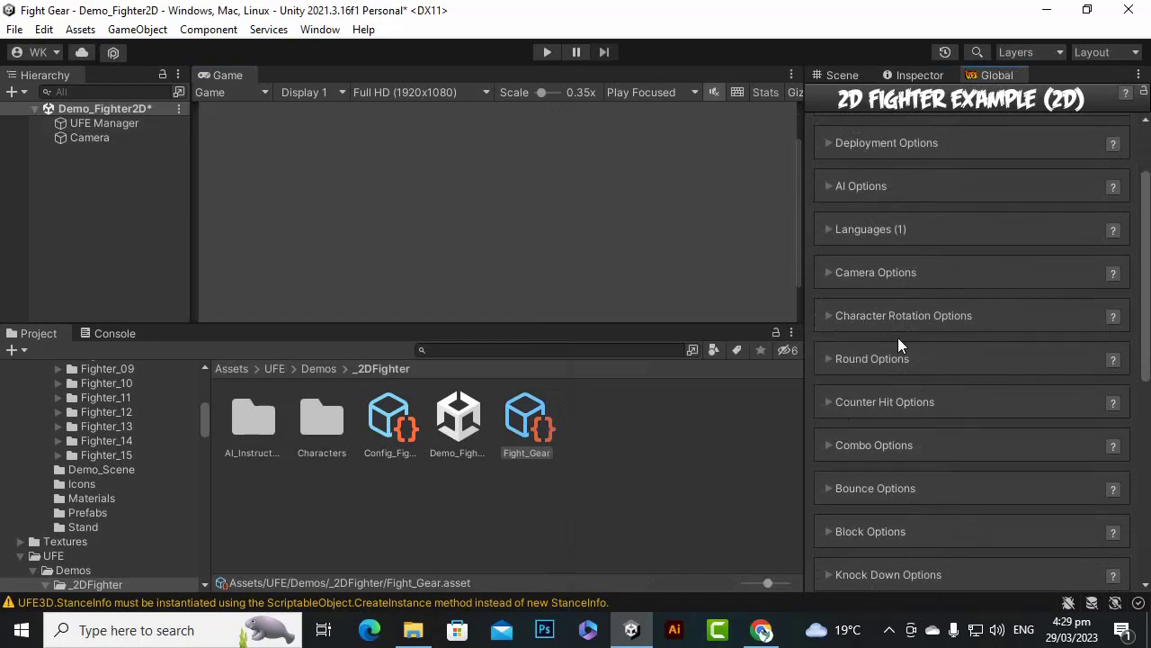
pyautogui.scroll(-3, 971, 403)
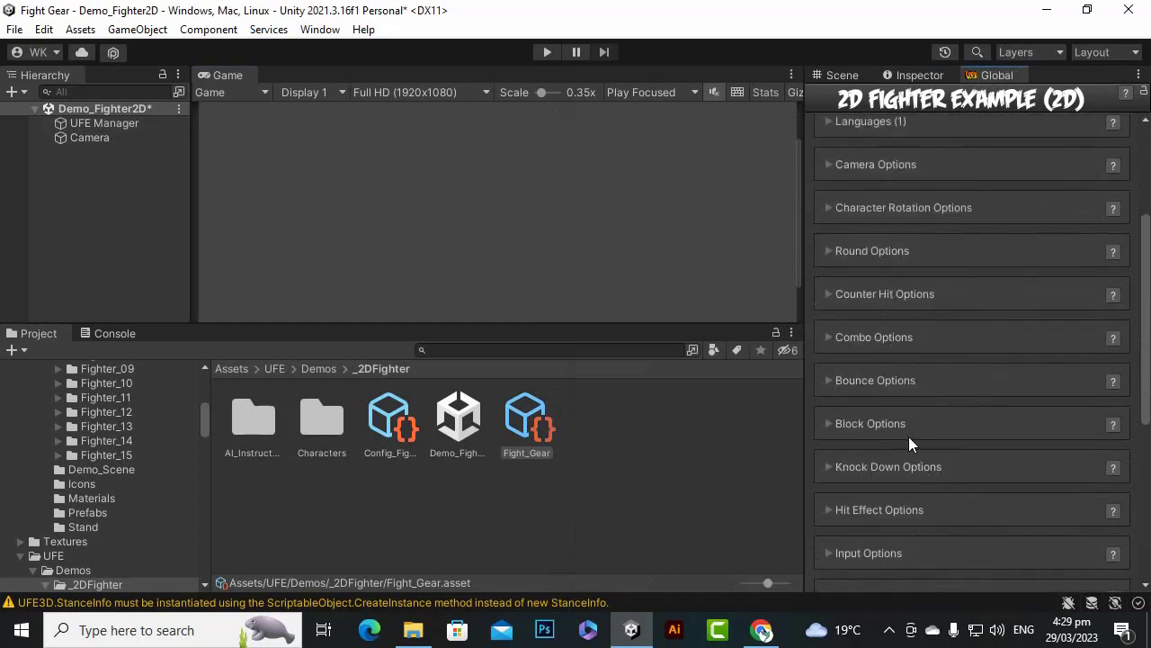
pyautogui.scroll(-6, 894, 437)
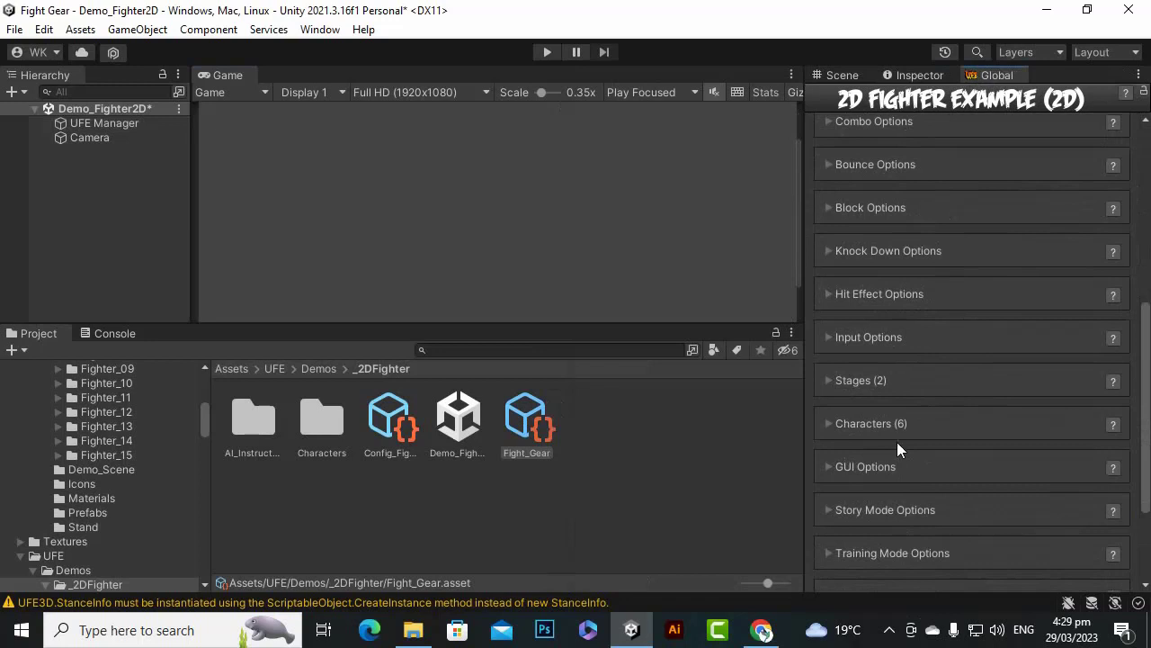
pyautogui.click(827, 424)
pyautogui.scroll(-6, 831, 434)
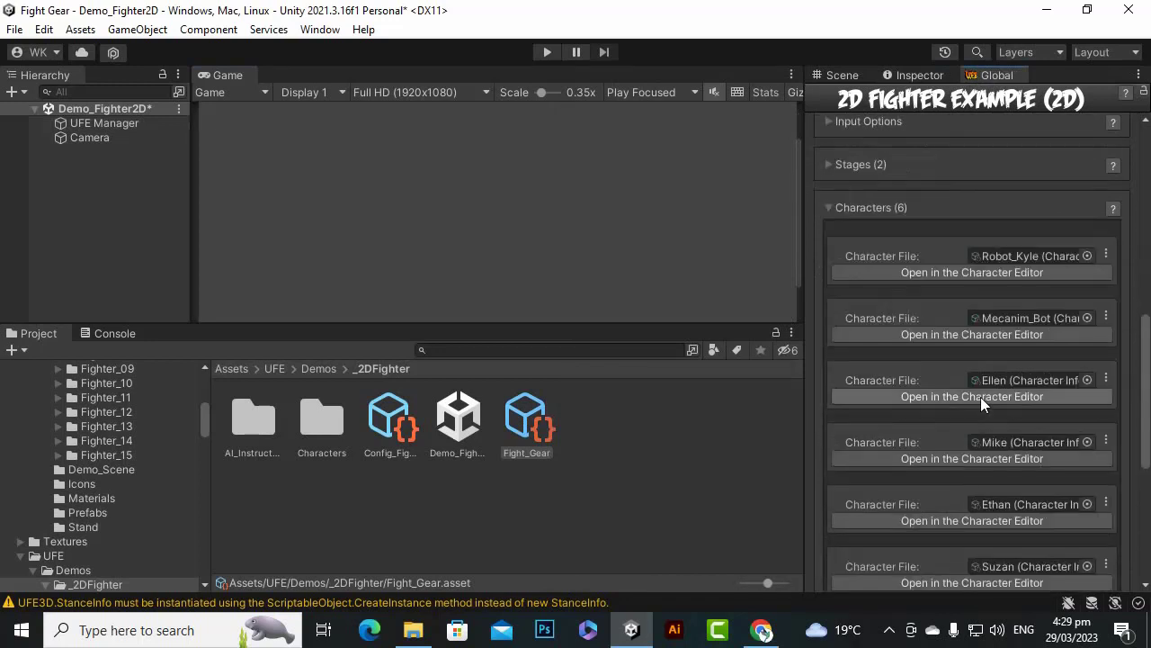
pyautogui.scroll(-4, 861, 439)
pyautogui.scroll(-2, 890, 459)
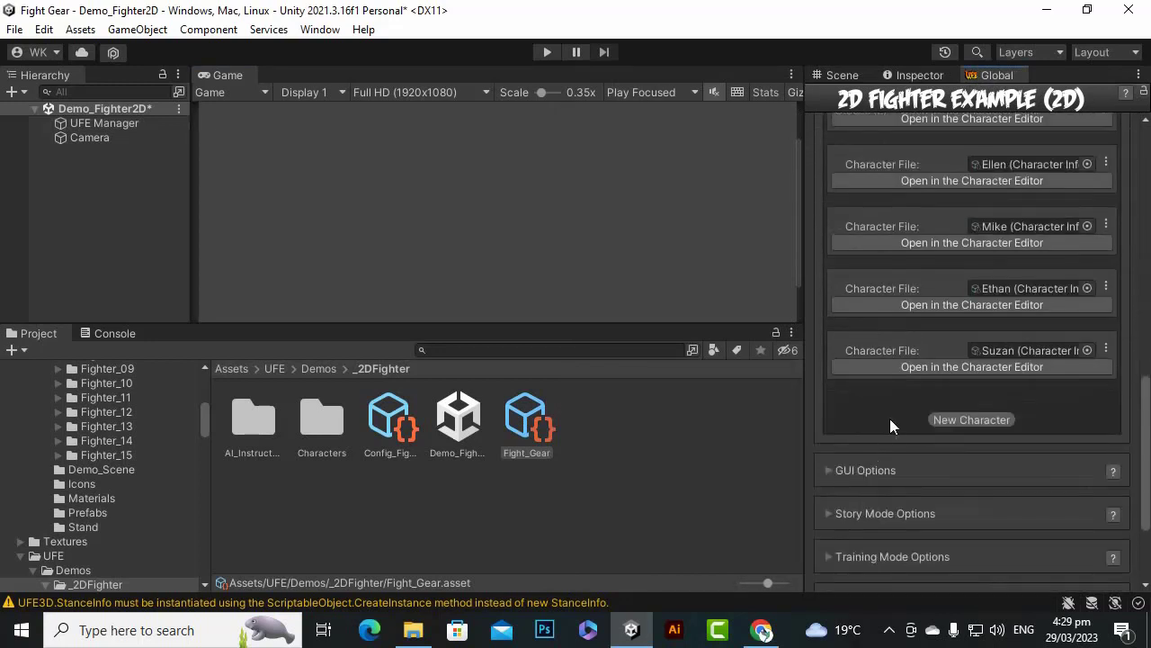
pyautogui.click(948, 421)
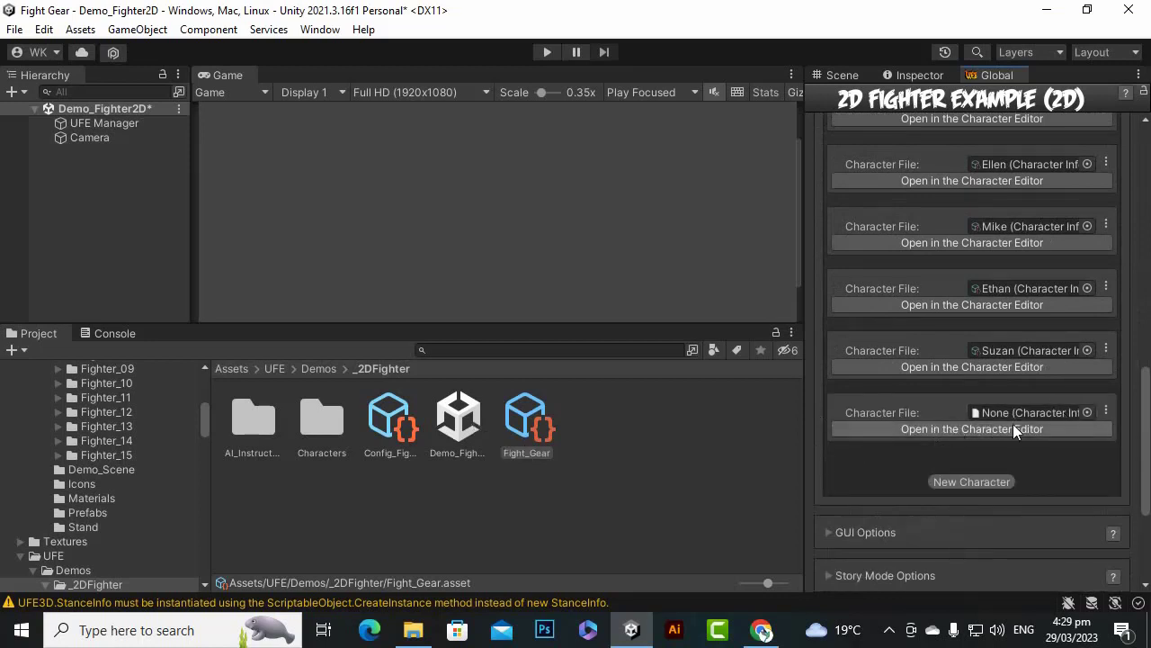
pyautogui.click(1087, 412)
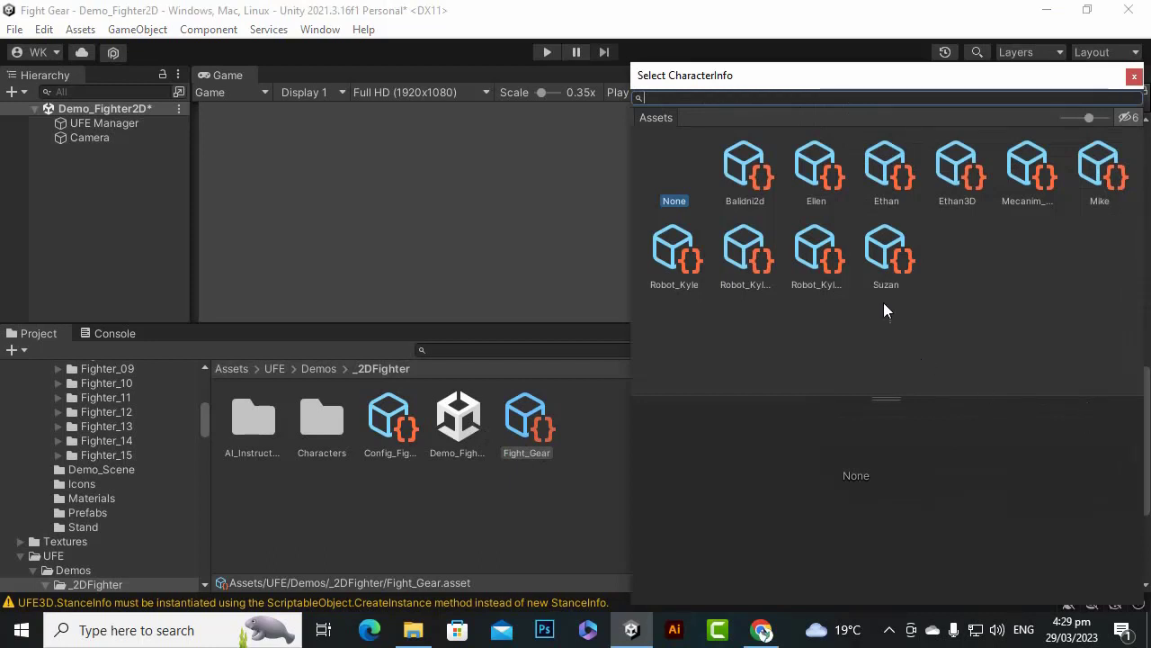
pyautogui.click(755, 180)
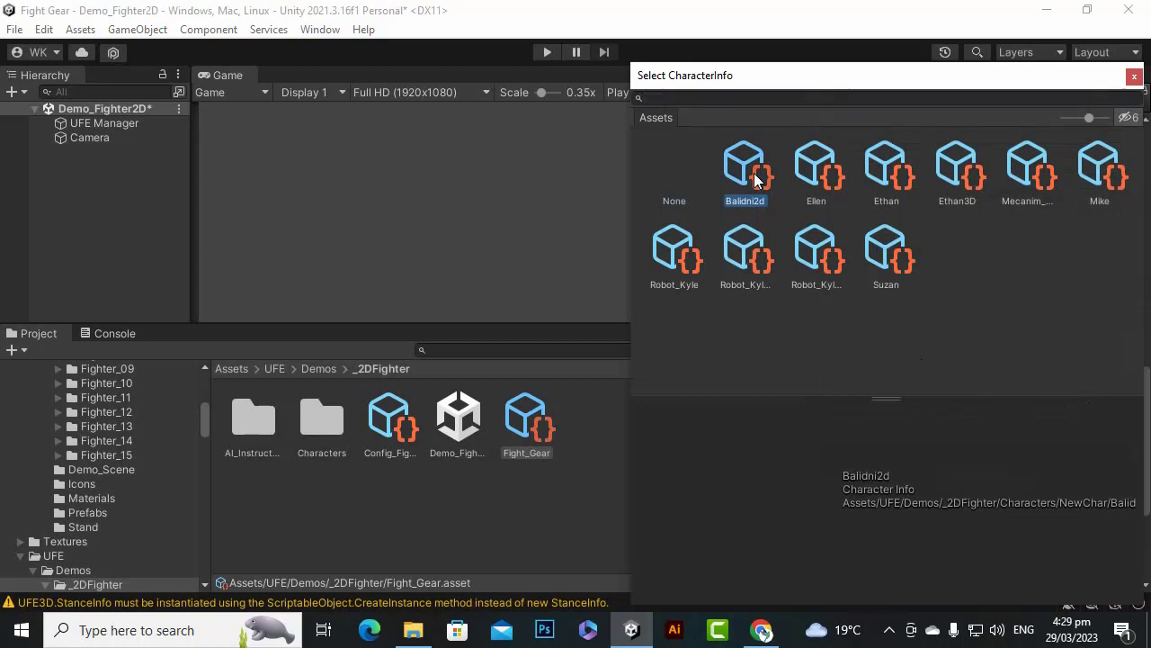
pyautogui.doubleClick(756, 180)
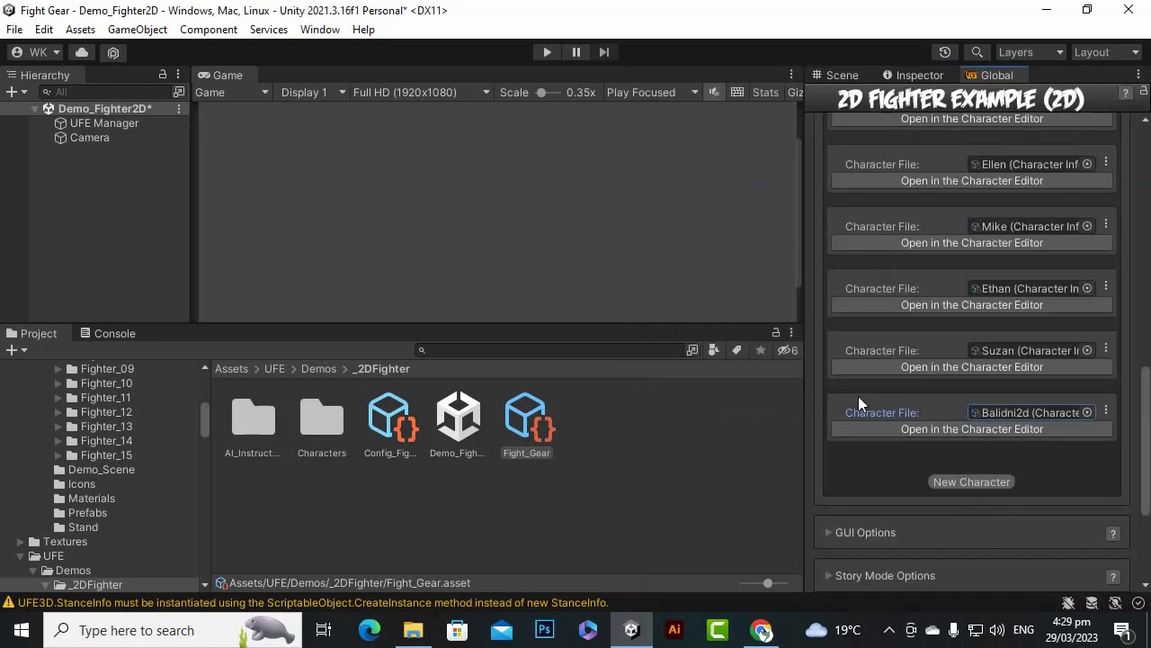
pyautogui.scroll(-2, 908, 441)
pyautogui.scroll(4, 909, 441)
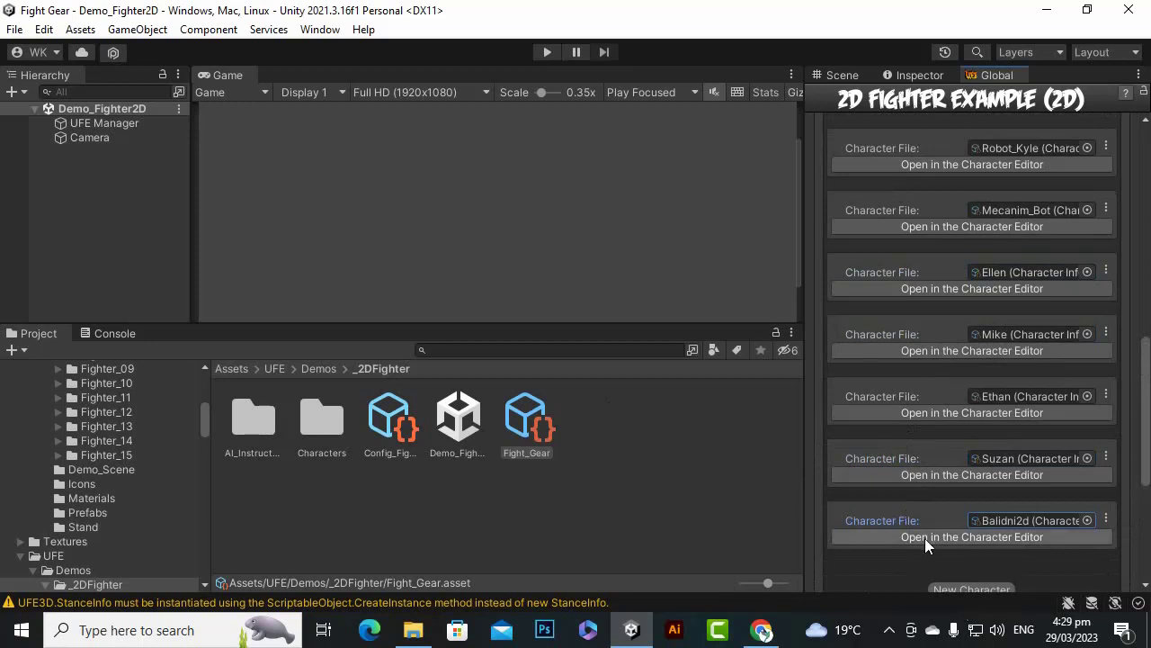
# Enlarge the Game view in both width and height within the editor layout.
pyautogui.click(889, 629)
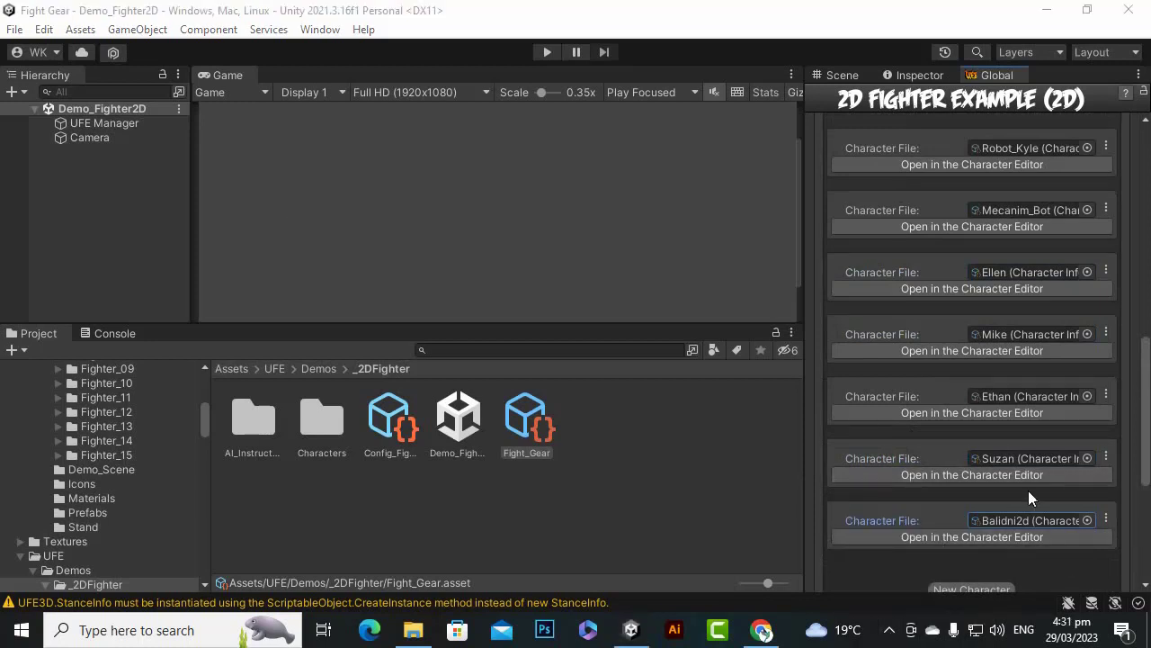
pyautogui.scroll(-3, 989, 458)
pyautogui.scroll(4, 941, 427)
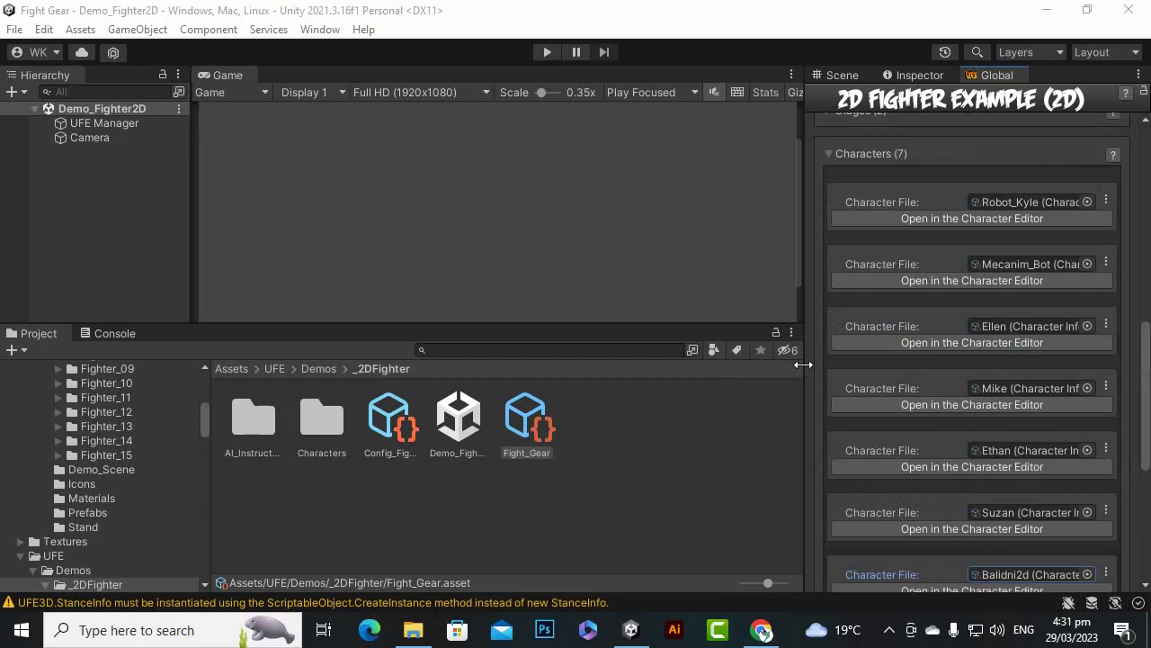
pyautogui.moveTo(803, 364); pyautogui.dragTo(828, 396)
pyautogui.moveTo(676, 325); pyautogui.dragTo(681, 416)
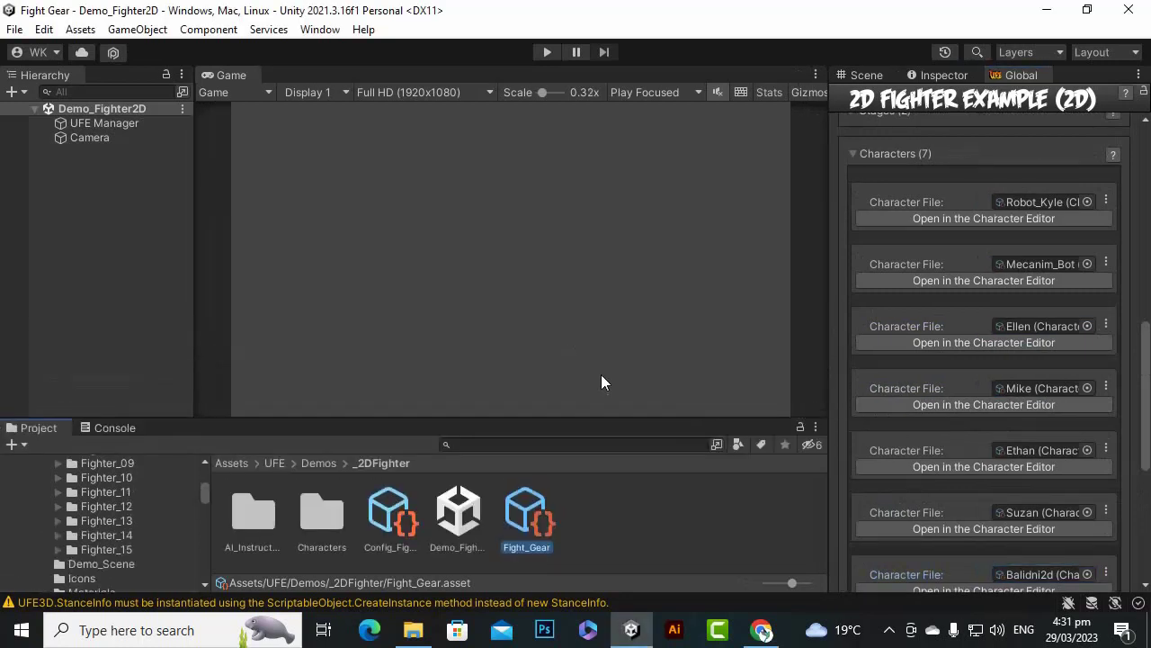
# Run the game and set up a Versus match with Balidni as player 1 and Mike as player 2.
pyautogui.click(545, 51)
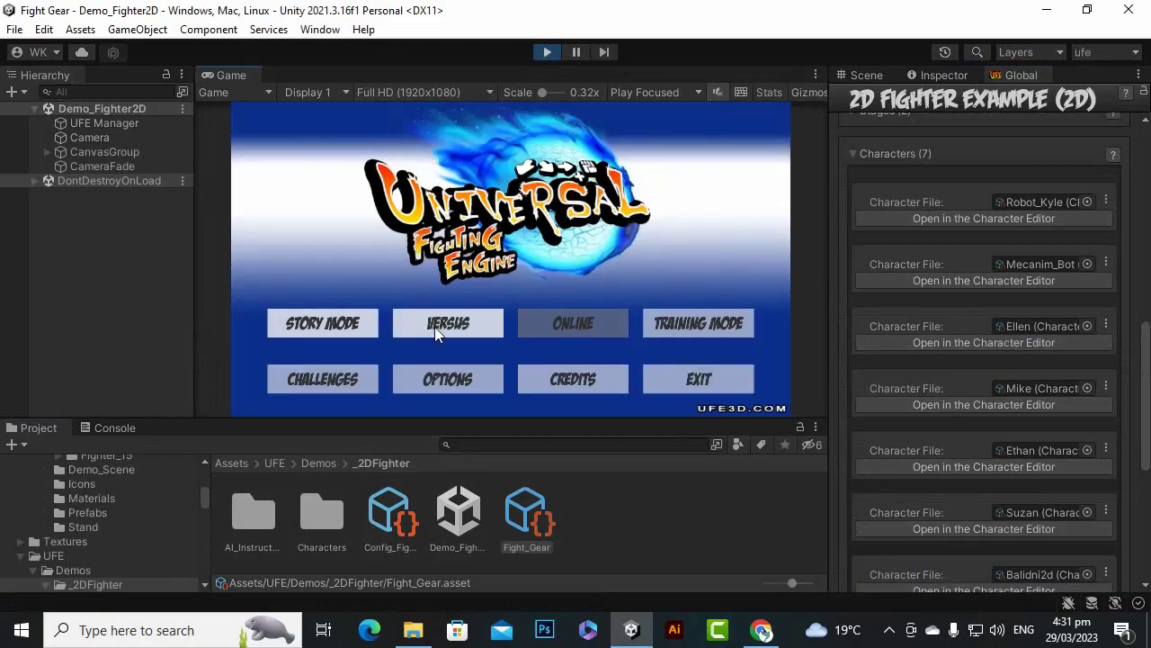
pyautogui.click(434, 326)
pyautogui.click(472, 333)
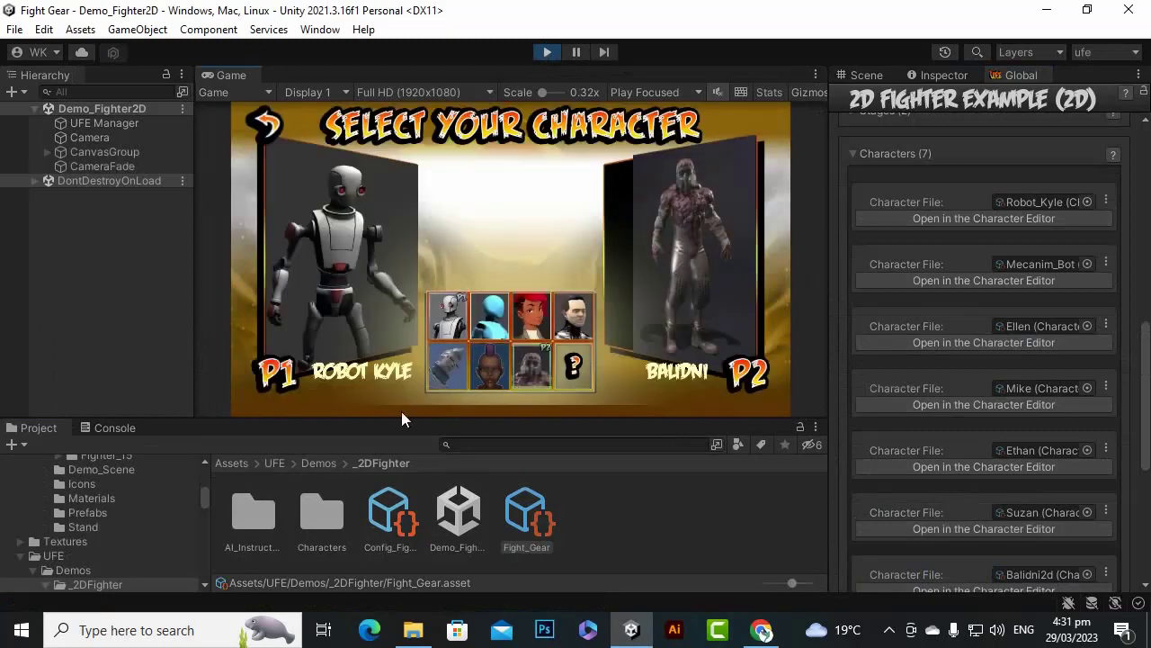
pyautogui.click(540, 374)
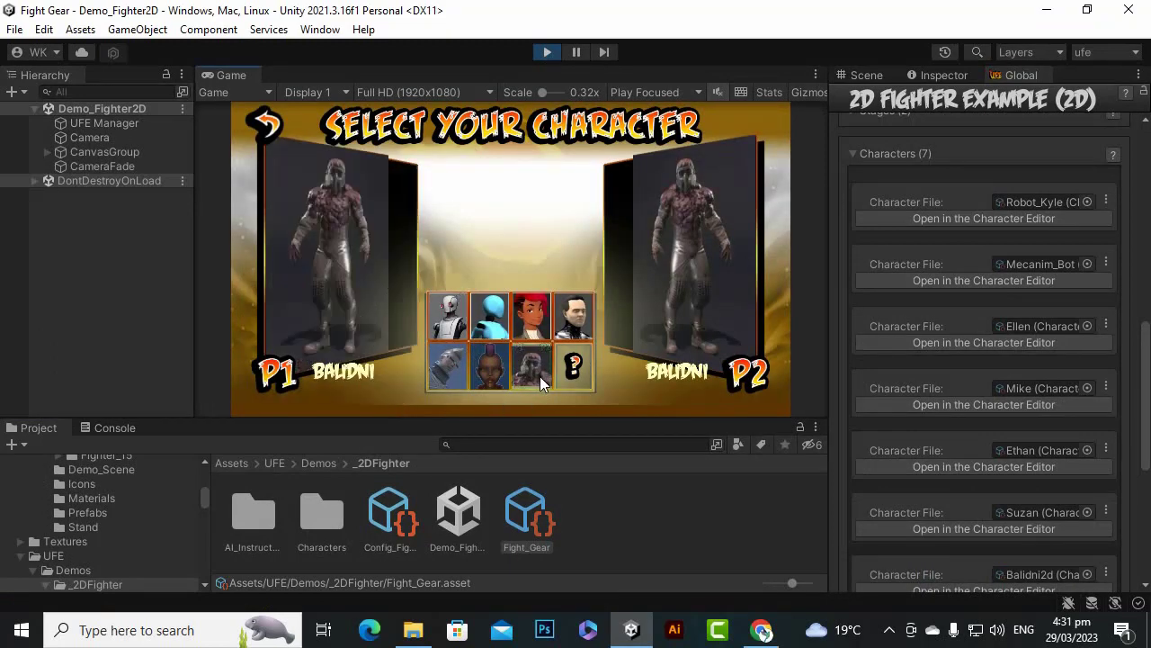
pyautogui.click(581, 335)
pyautogui.click(581, 334)
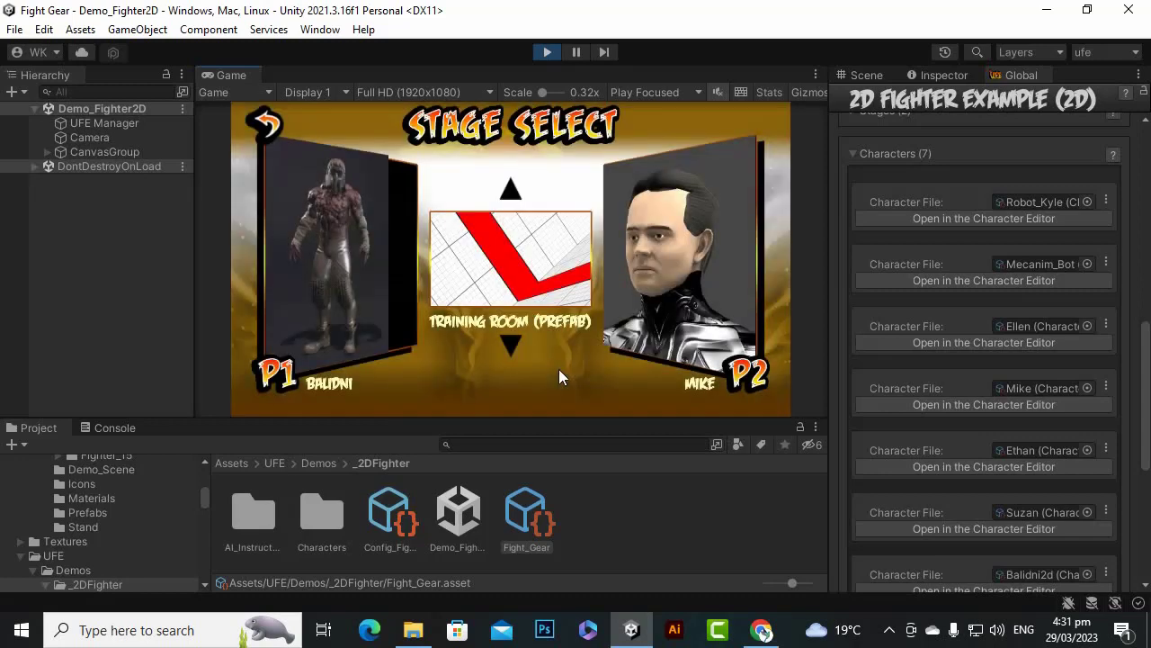
# Playtest the fight on the Training Room (Prefab) stage in a widened Game view, and exit play mode.
pyautogui.click(526, 268)
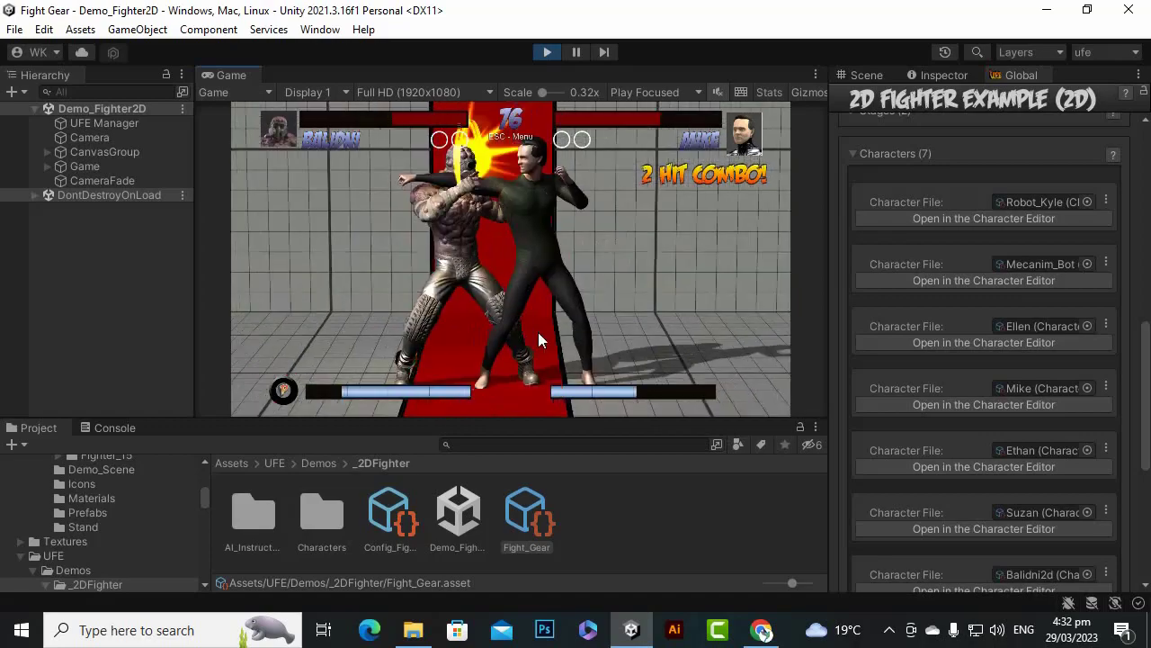
pyautogui.moveTo(825, 384); pyautogui.dragTo(901, 384)
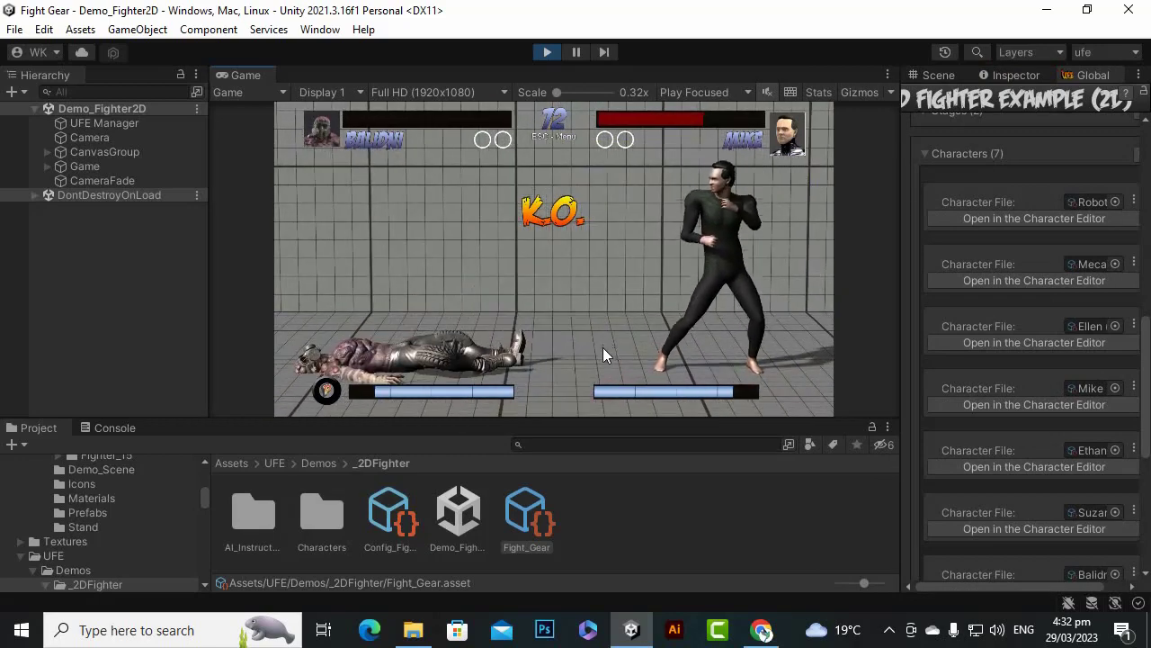
pyautogui.click(547, 51)
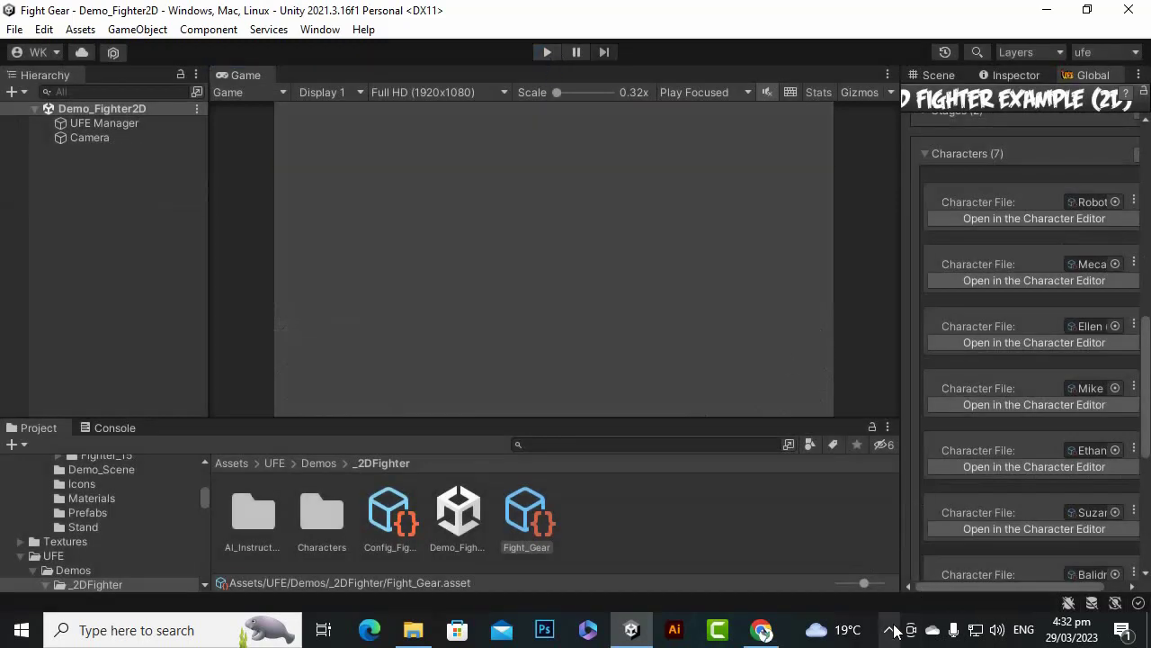